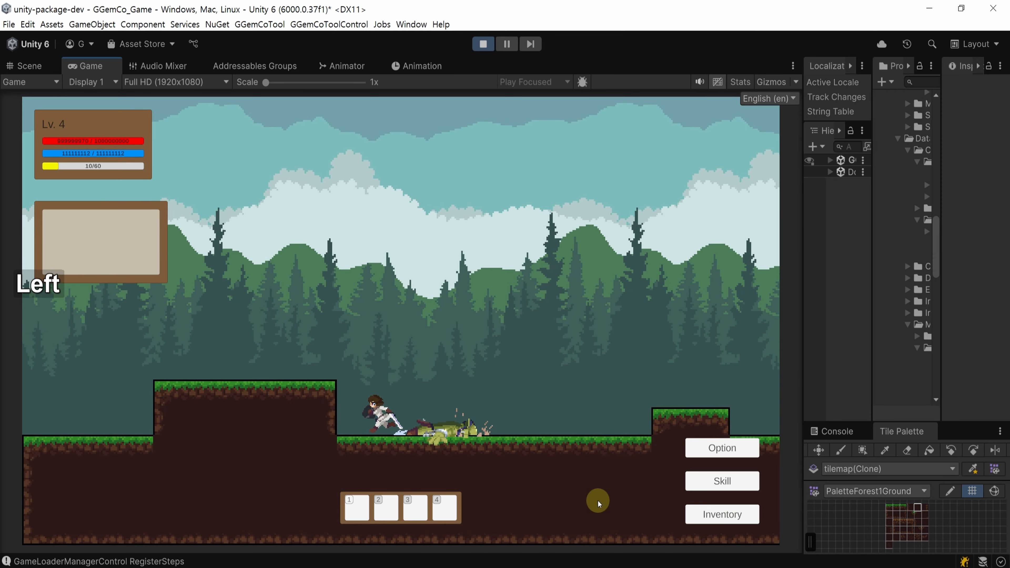
Step: Play-test combat by jumping the character rightward past the FighterGoblin, turning back and attacking it repeatedly with the sword
key("Right")
key("x")
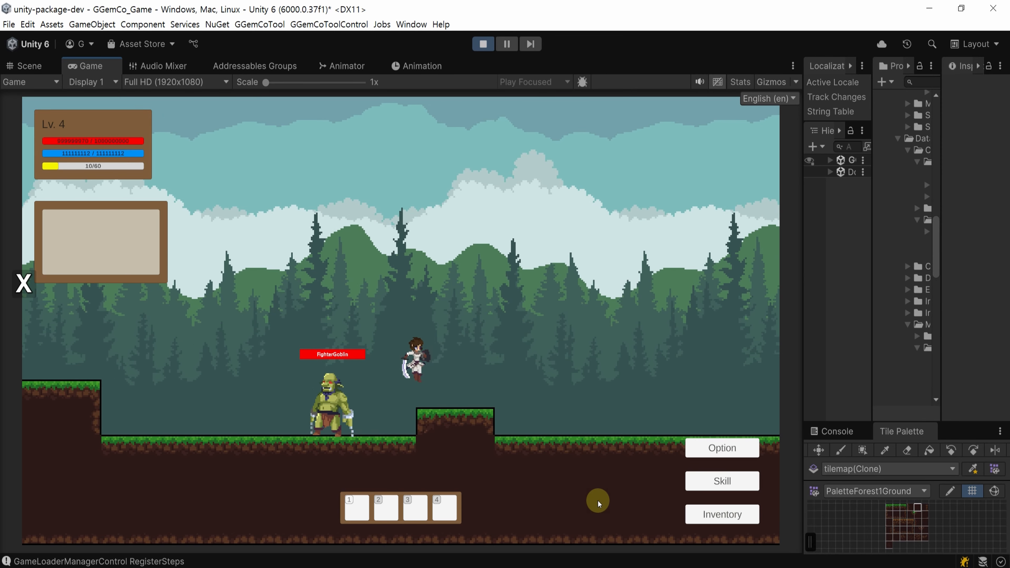
key("Left")
key("z")
key("z")
key("z")
key("z")
key("z")
key("z")
key("z")
key("z")
key("z")
key("z")
key("z")
key("z")
key("z")
key("z")
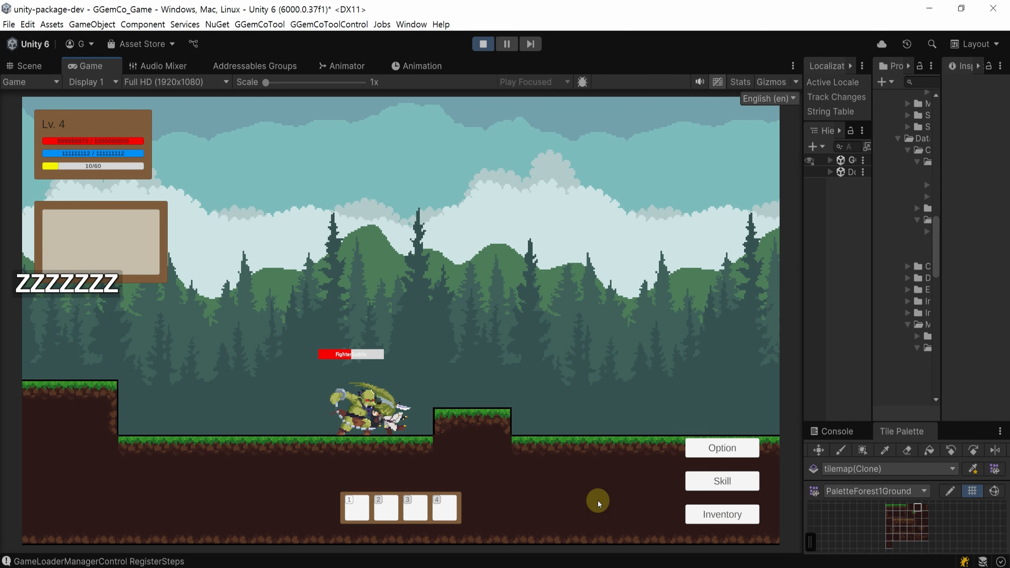
key("z")
key("z")
key("z")
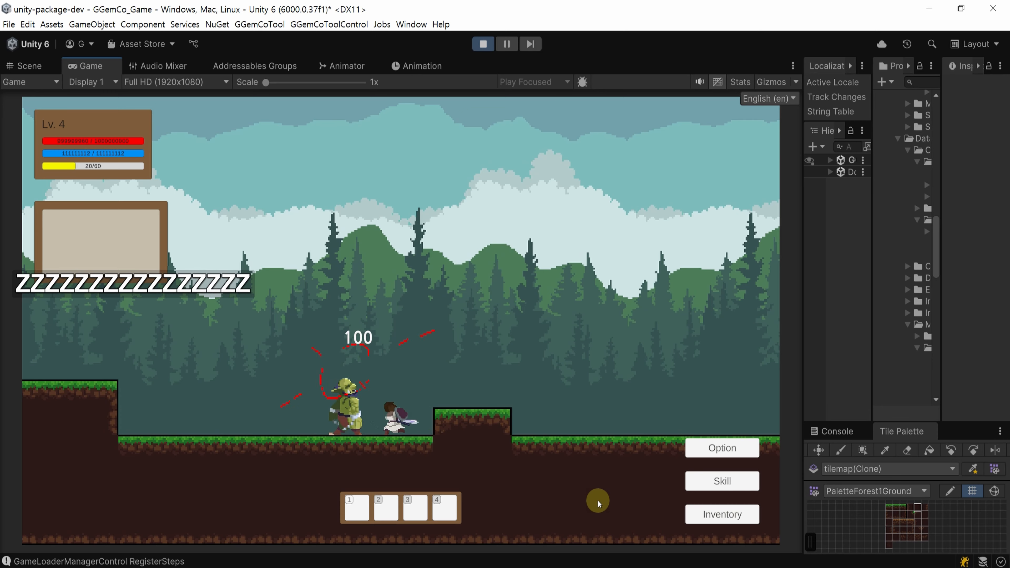
Step: Play-test movement by running the character left with a jump past the FighterGoblin and turning back to the right
key("Left")
key("x")
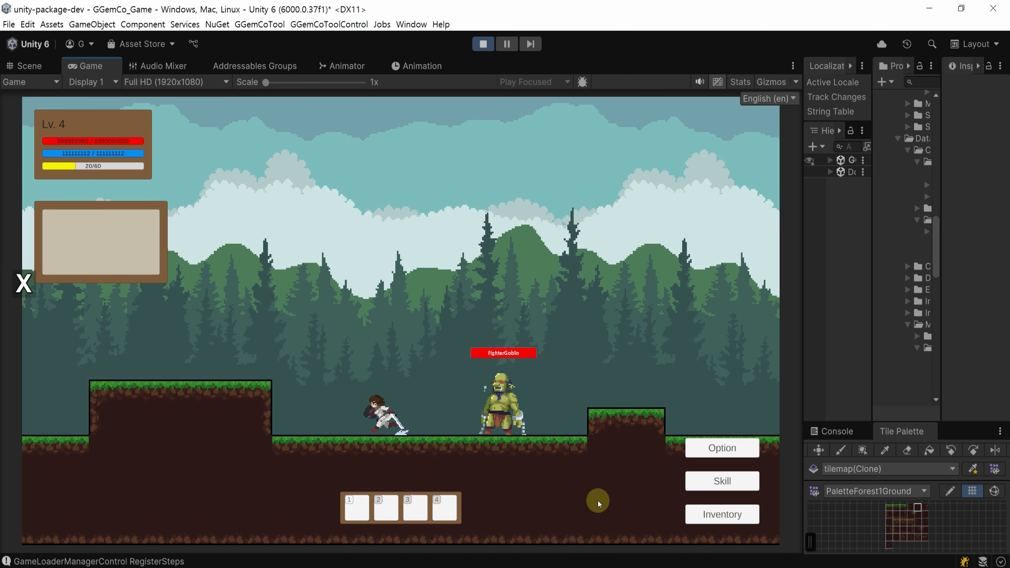
key("Right")
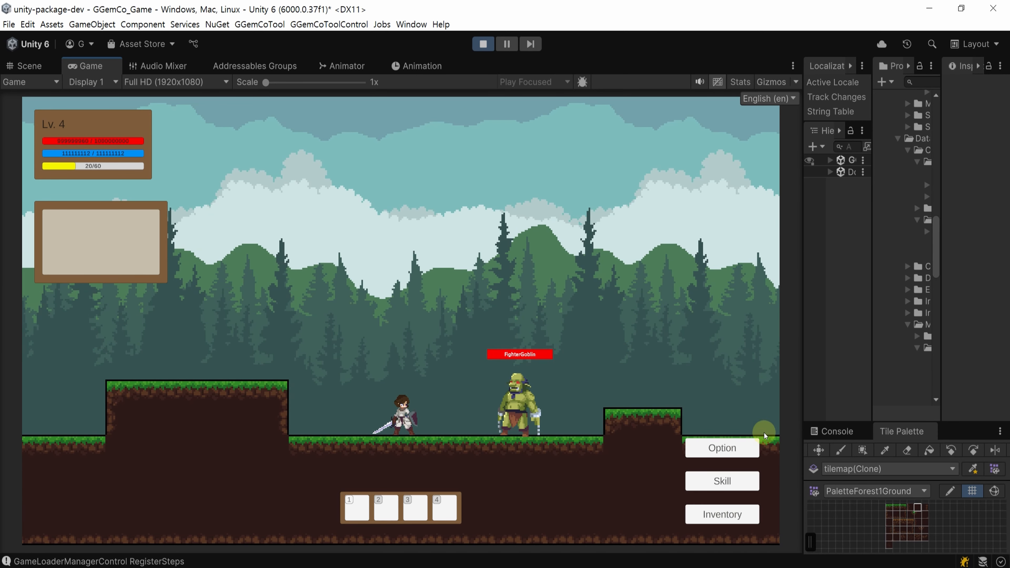
Step: Review the keyboard and gamepad control bindings in the running game's options
left_click(722, 447)
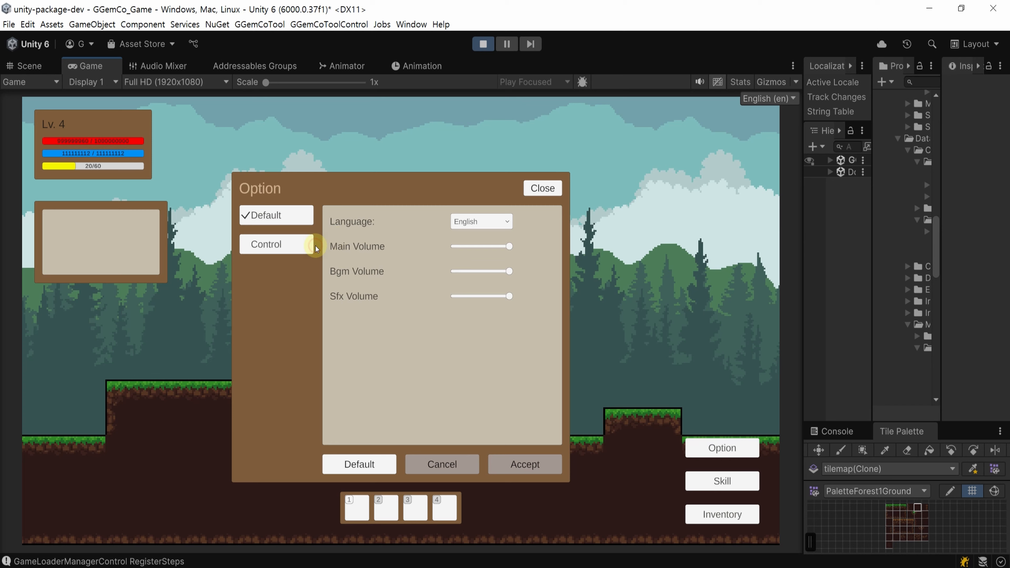
left_click(293, 243)
left_click_drag(441, 358, 434, 279)
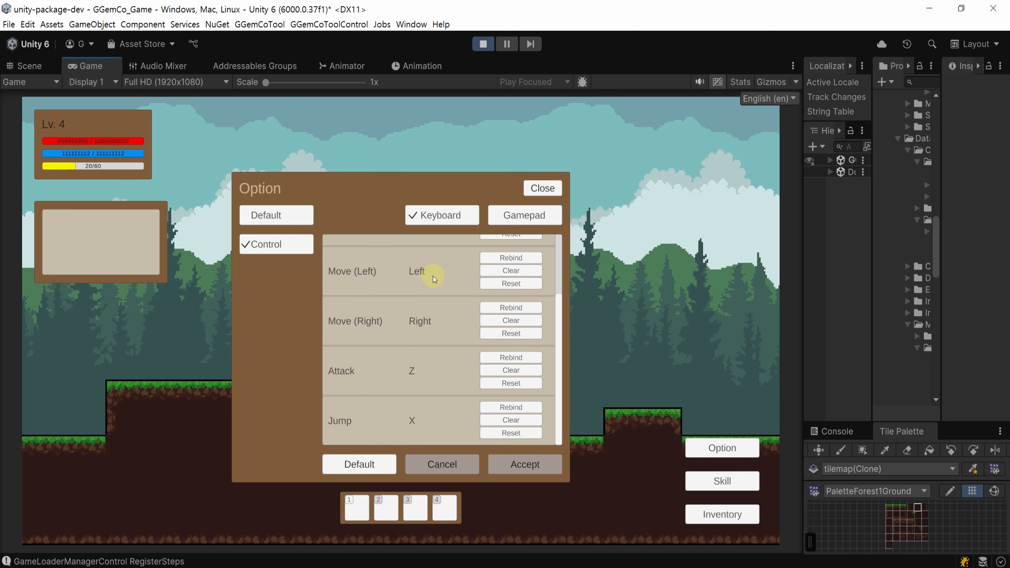
left_click(525, 215)
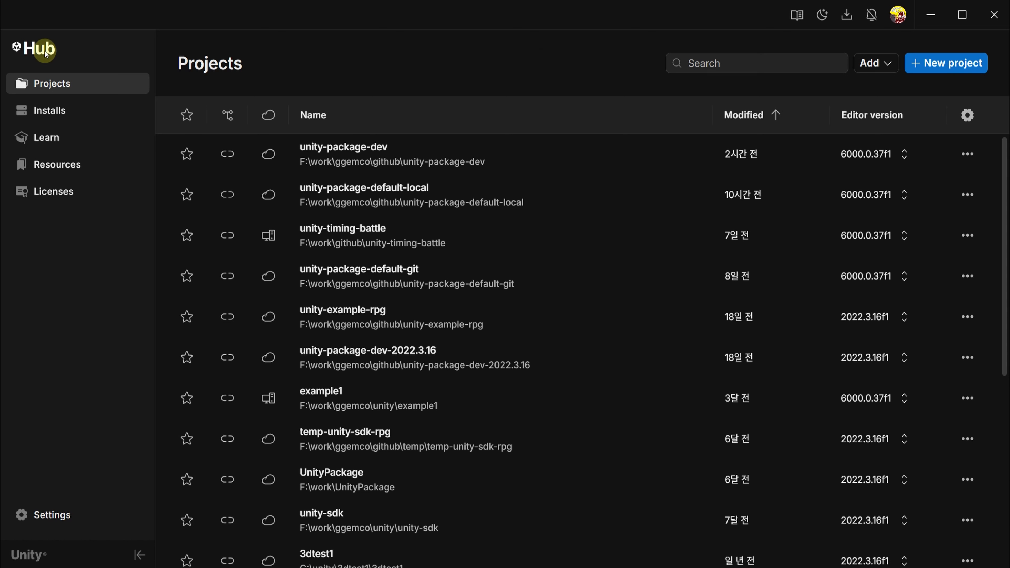
Step: In Unity Hub, create a new project named ExamplePlatformer from the Universal 2D template
left_click(946, 72)
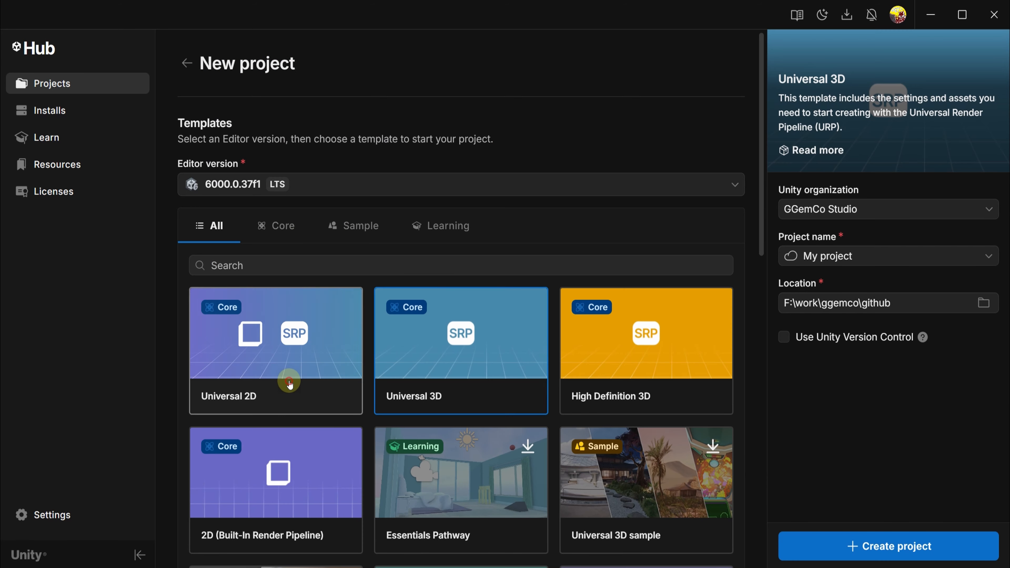
left_click(275, 385)
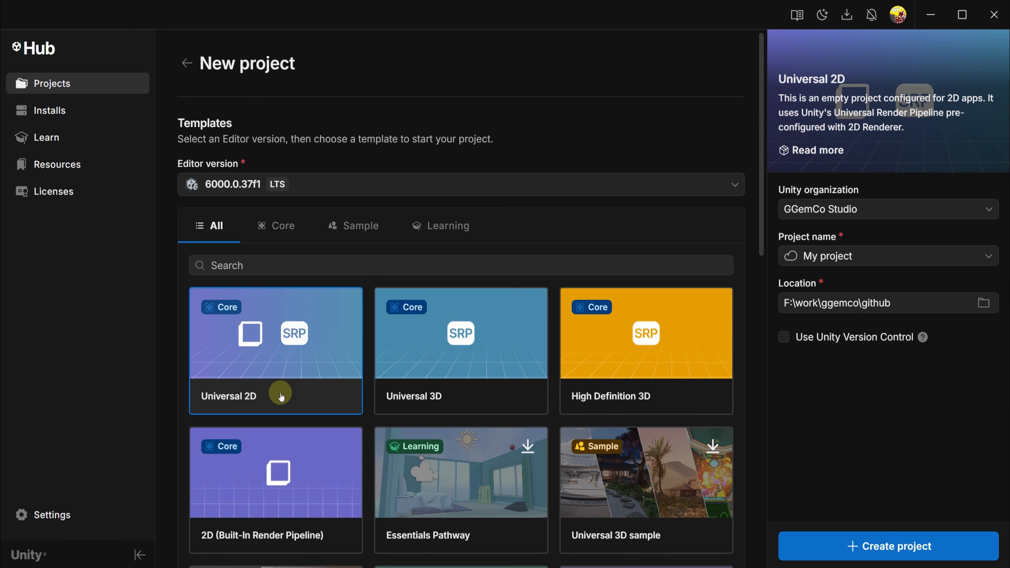
left_click(882, 256)
key("ctrl+a")
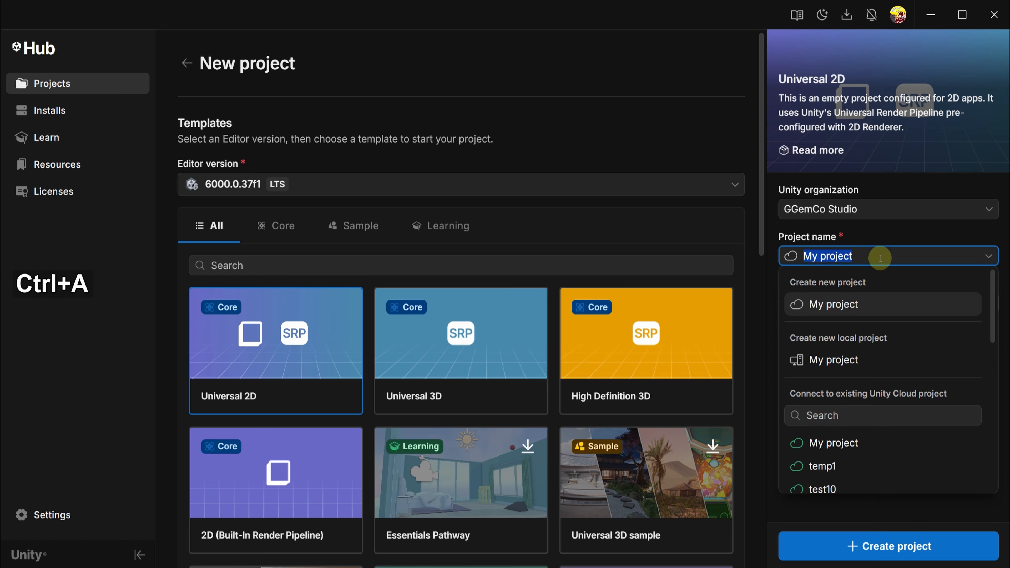
type("ExamplePlatformer")
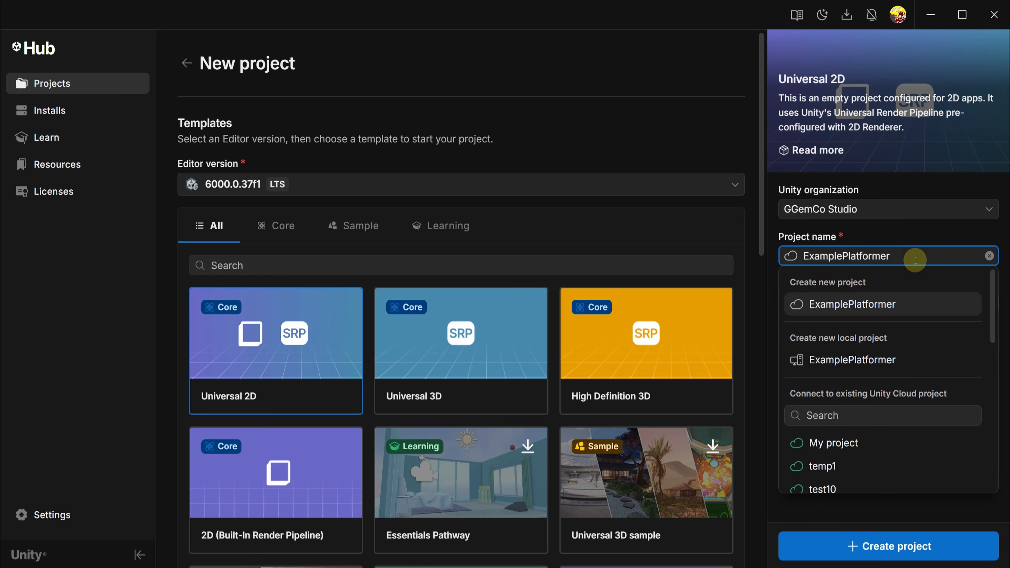
left_click(770, 282)
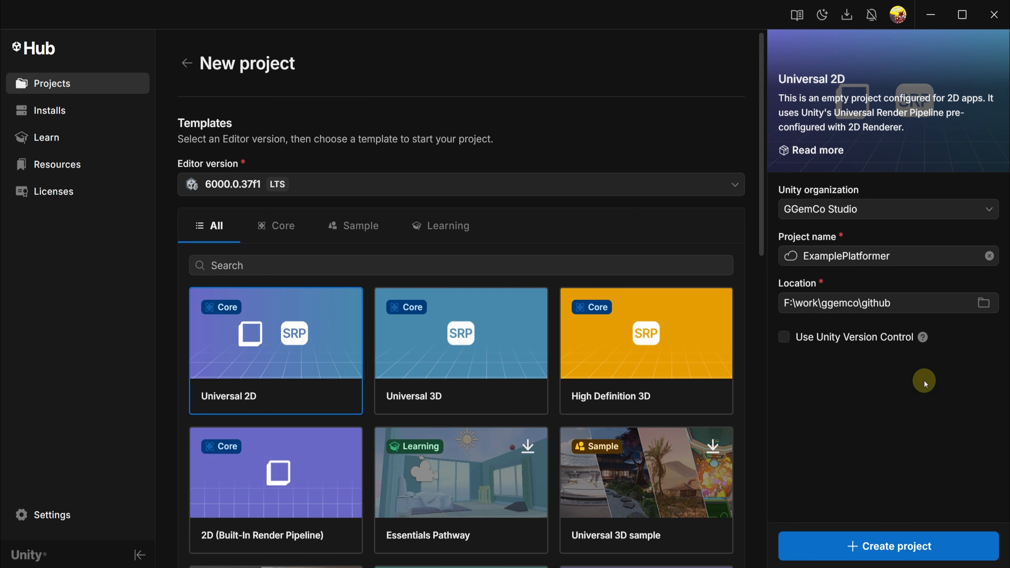
left_click(818, 546)
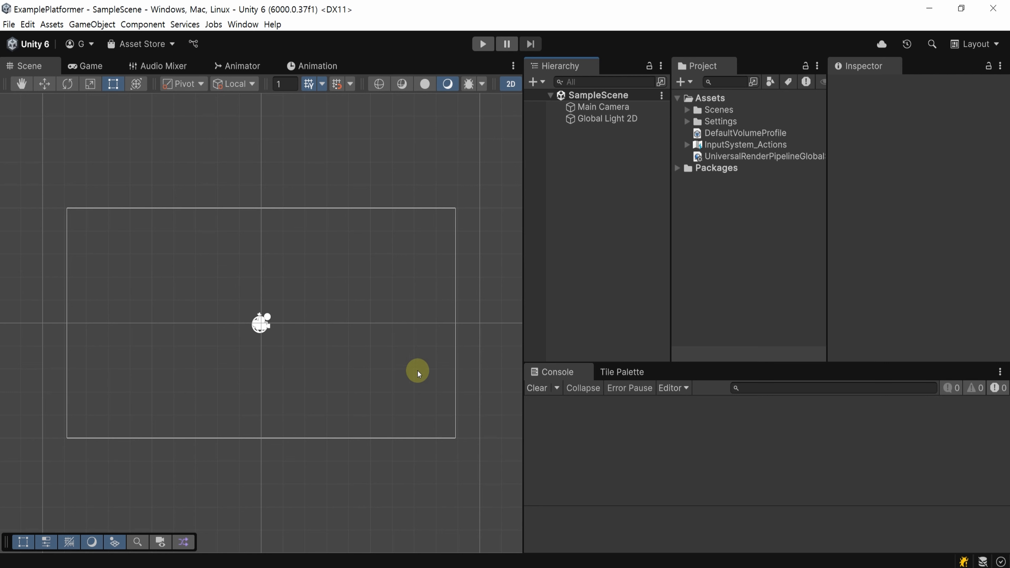
middle_click_drag(375, 398, 359, 328)
scroll(371, 356, "up", 2)
scroll(371, 356, "down", 2)
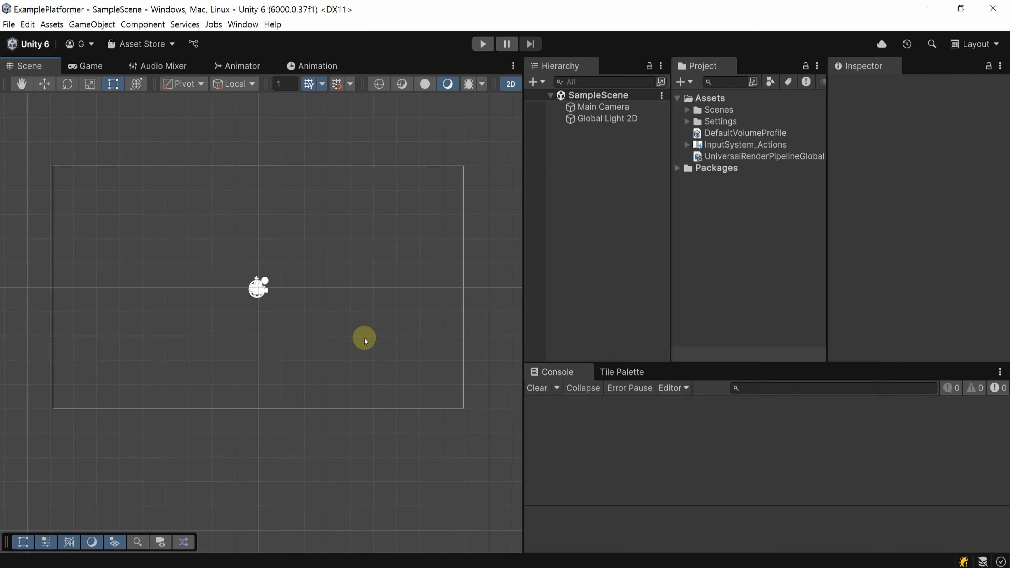
Step: Switch to the browser and look over the NuGetForUnity v4.3.0 release page on GitHub down to its downloadable assets
left_click(241, 567)
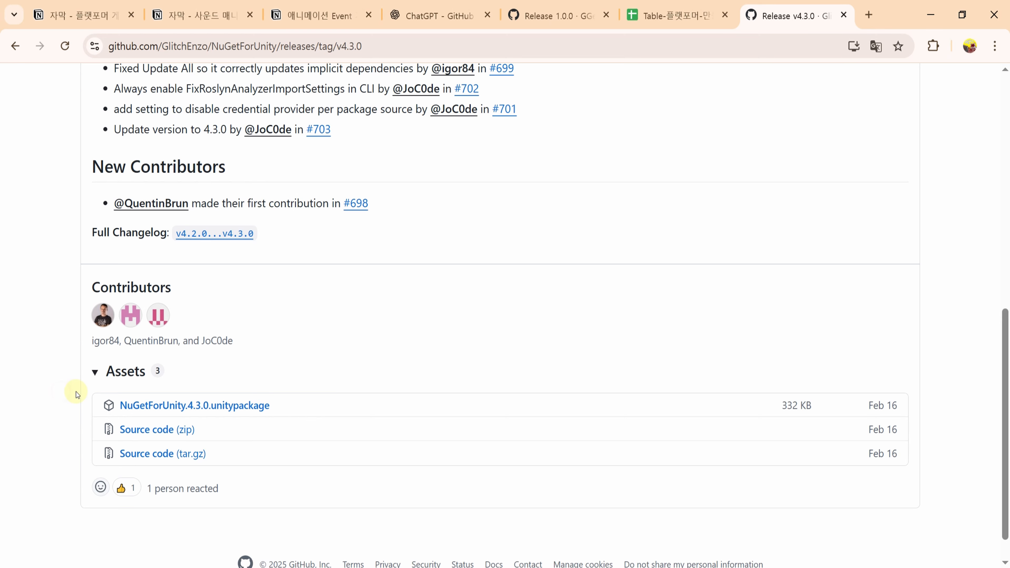
scroll(76, 393, "up", 10)
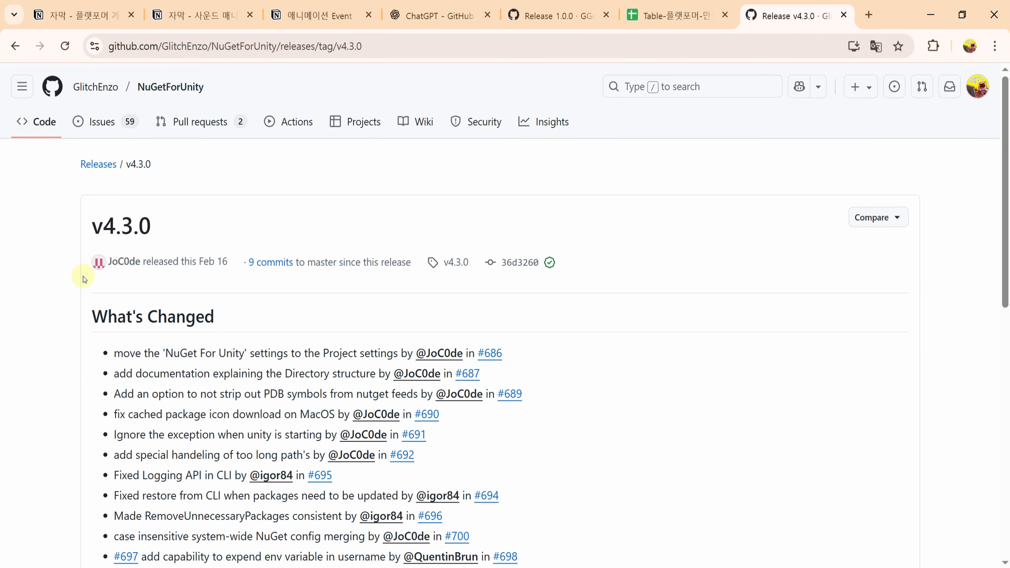
scroll(82, 280, "down", 10)
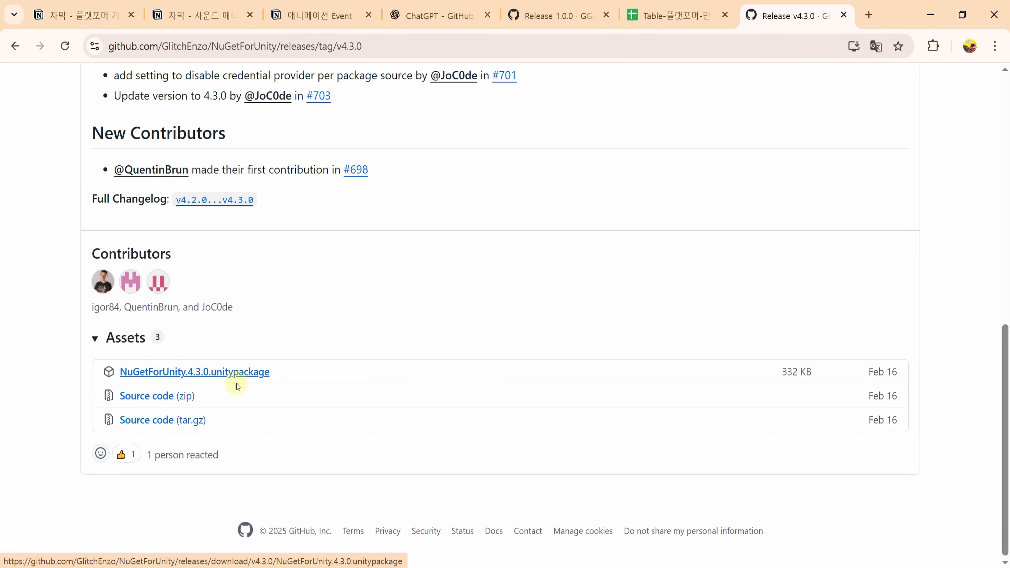
Step: Import all contents of NuGetForUnity.4.3.0.unitypackage from the Temp2 folder in File Explorer into the Unity project
left_click(247, 567)
left_click(382, 183)
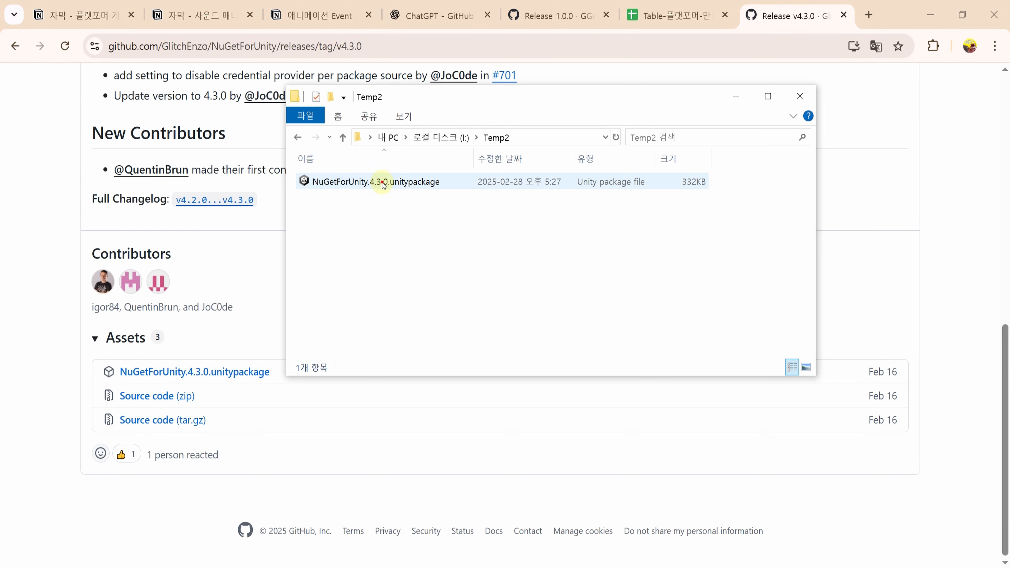
double_click(383, 182)
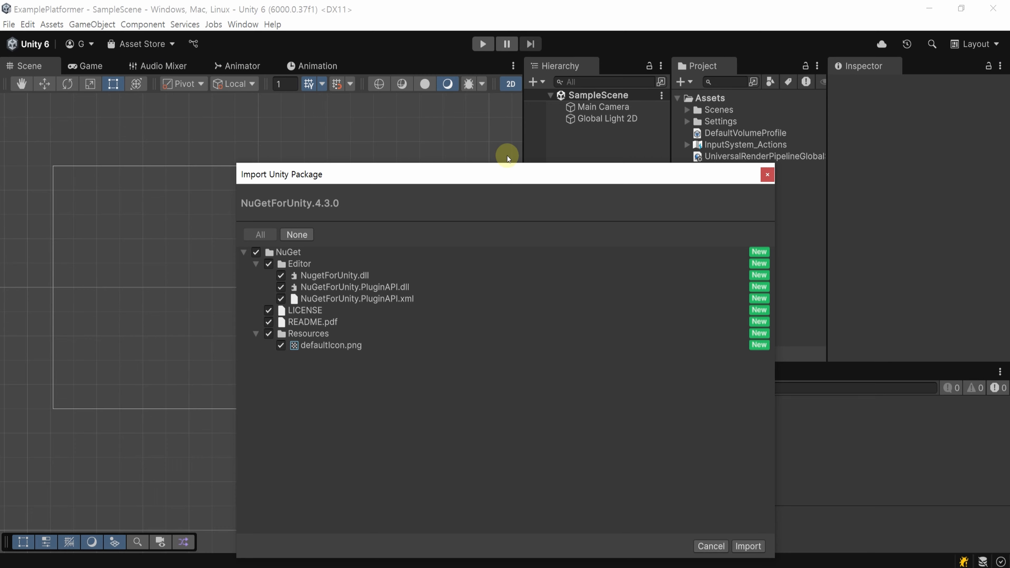
left_click_drag(501, 173, 388, 59)
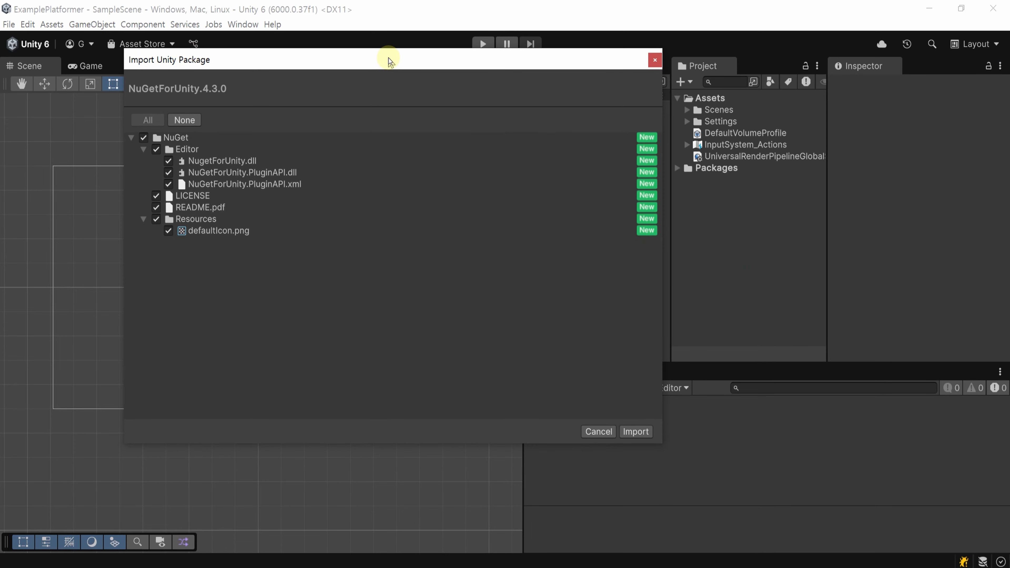
left_click(633, 433)
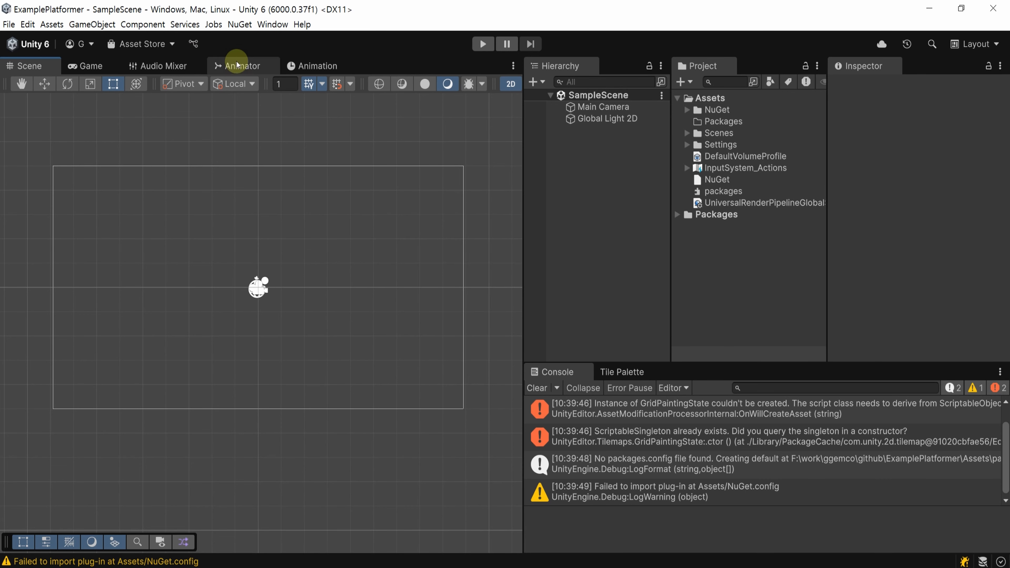
Step: Search the NuGet packages for "r3" and install R3 version 1.3.0 by Cysharp
left_click(240, 24)
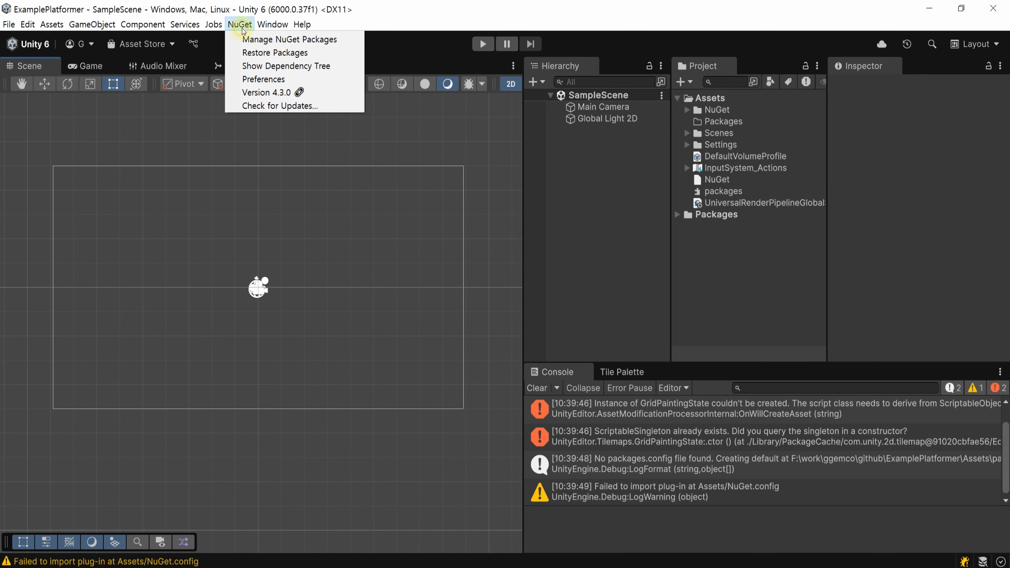
left_click(353, 40)
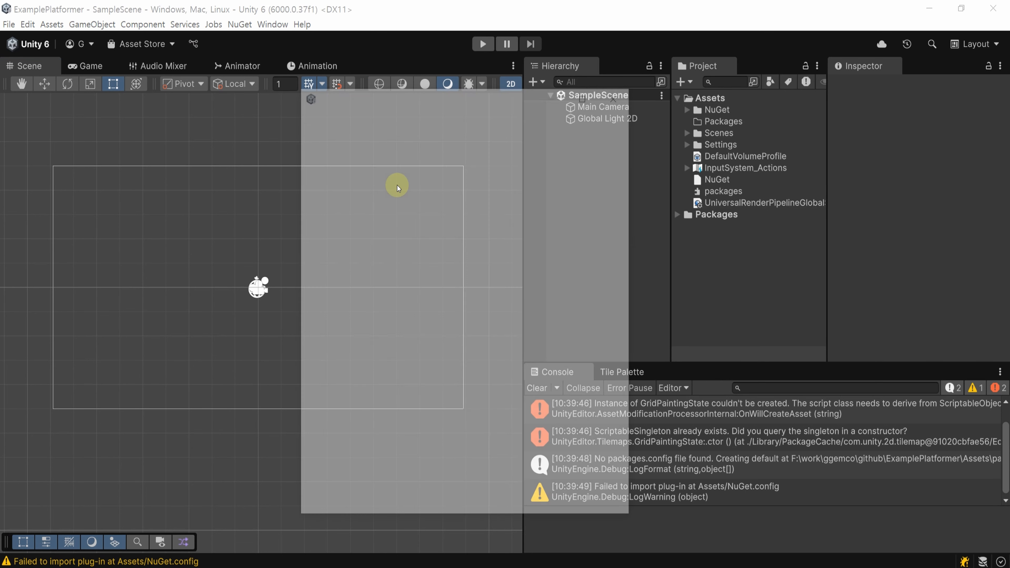
left_click(372, 168)
type("r3")
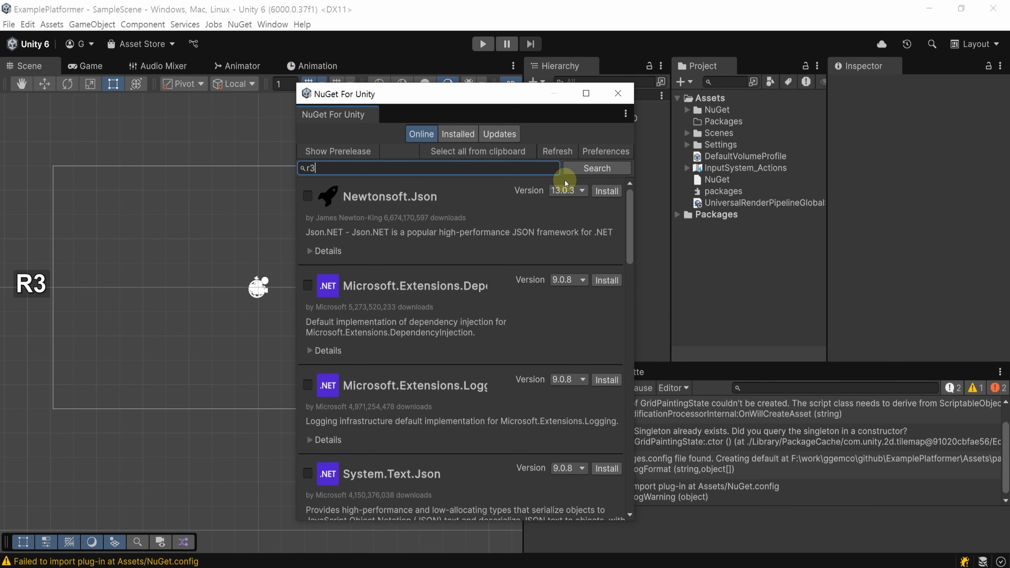
left_click(599, 168)
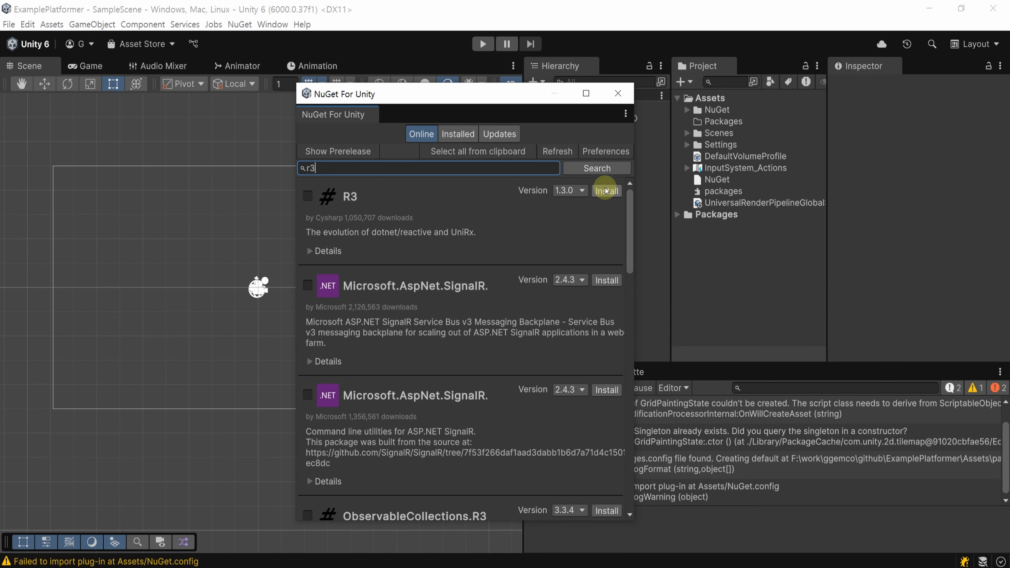
left_click(615, 193)
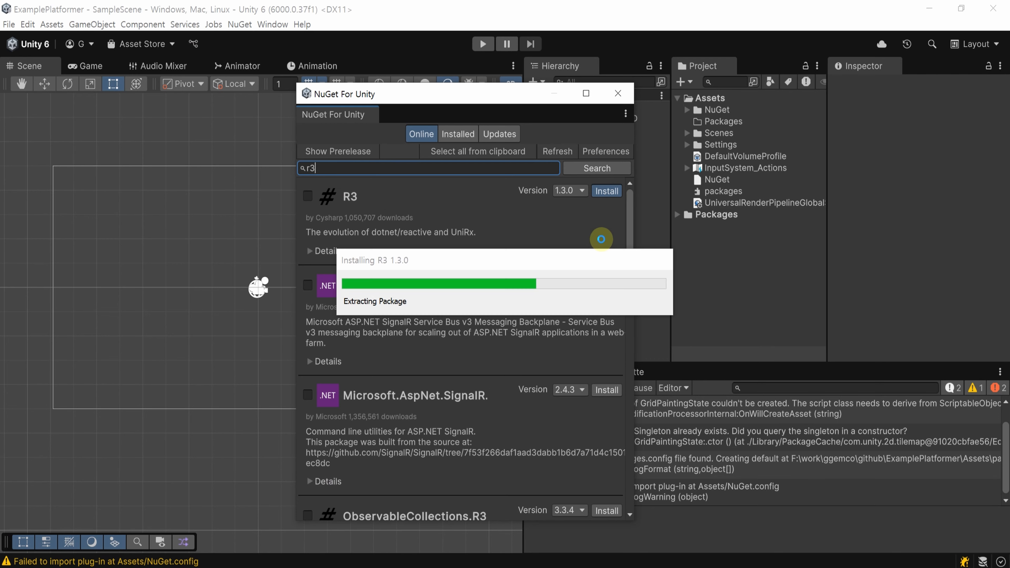
left_click(592, 263)
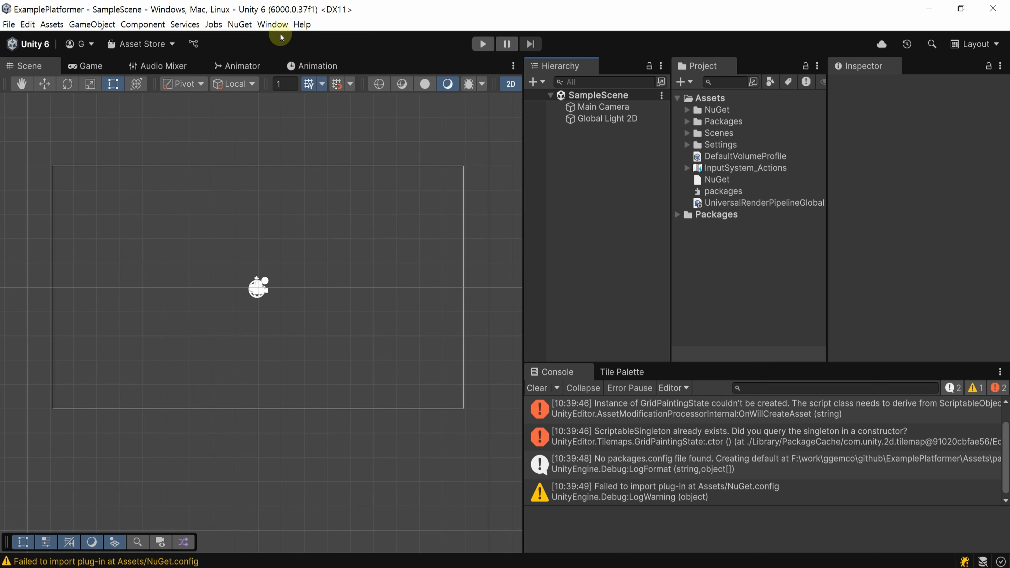
Step: Import the complete TMP Essential Resources package for TextMeshPro into the project
left_click(282, 25)
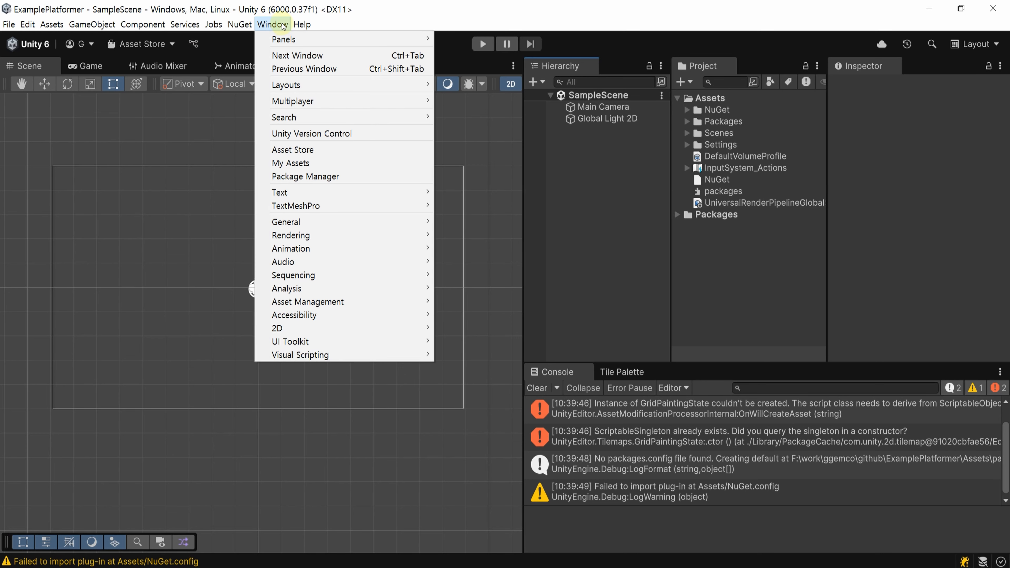
mouse_move(406, 205)
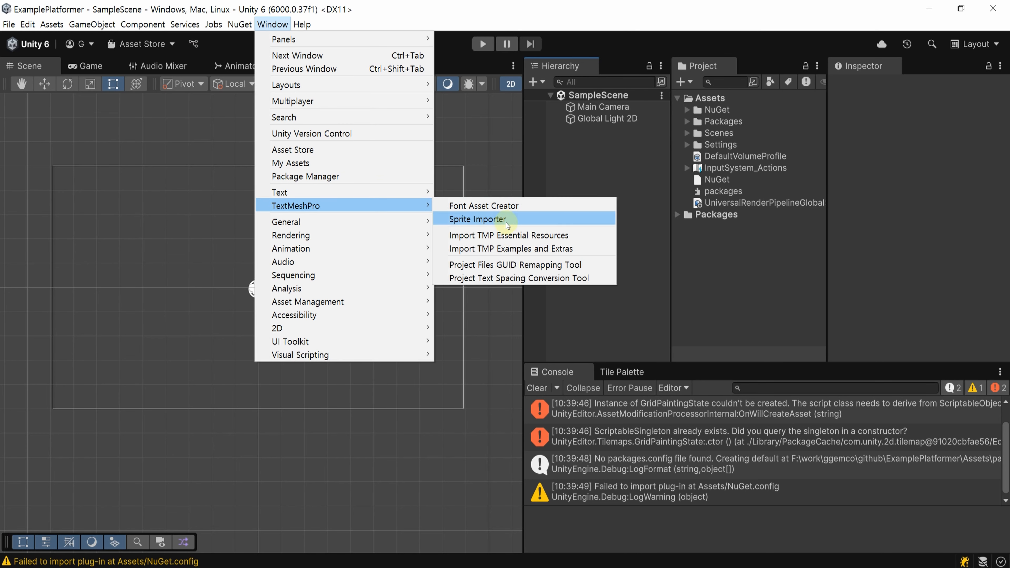
left_click(592, 239)
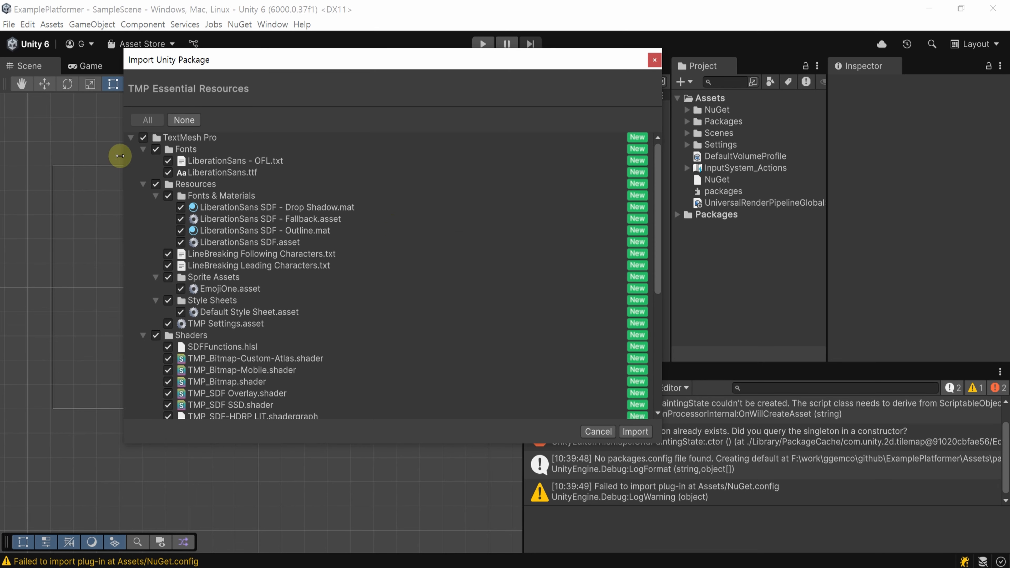
scroll(350, 231, "down", 5)
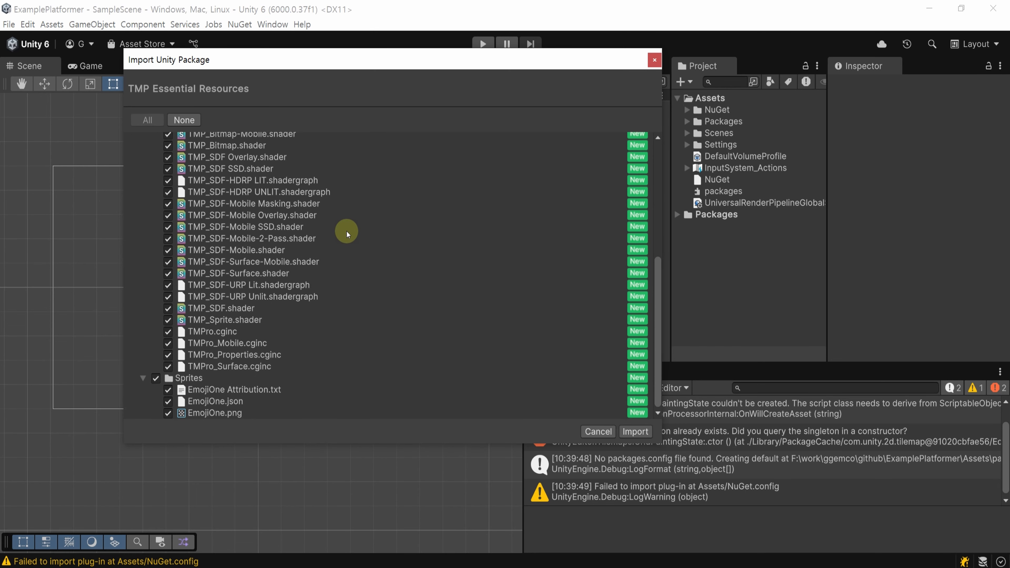
left_click(636, 433)
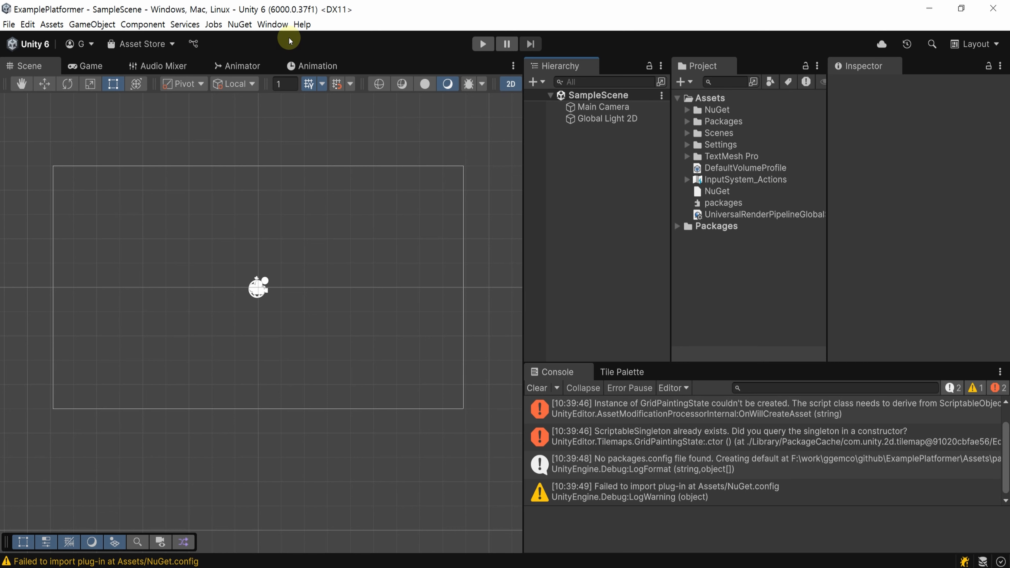
Step: Search the Unity Registry for "localization" in Package Manager and install the Localization package version 1.5.7
left_click(282, 25)
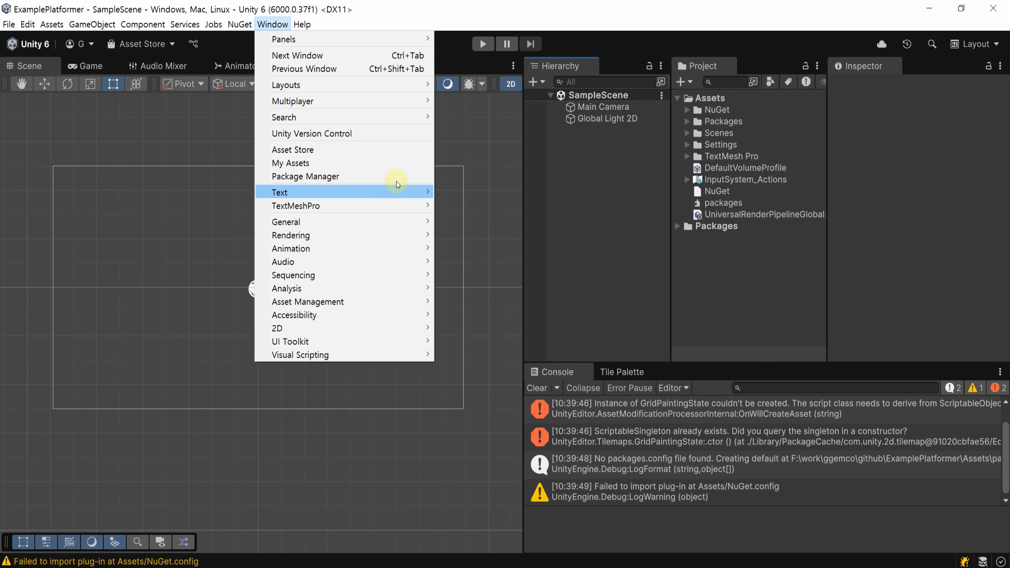
left_click(379, 177)
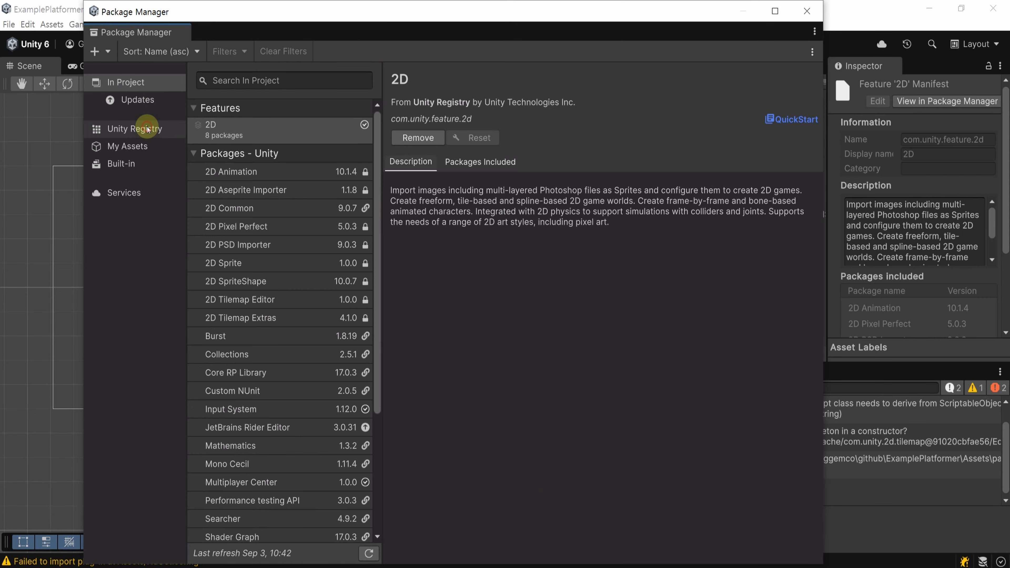
left_click(135, 129)
left_click(266, 81)
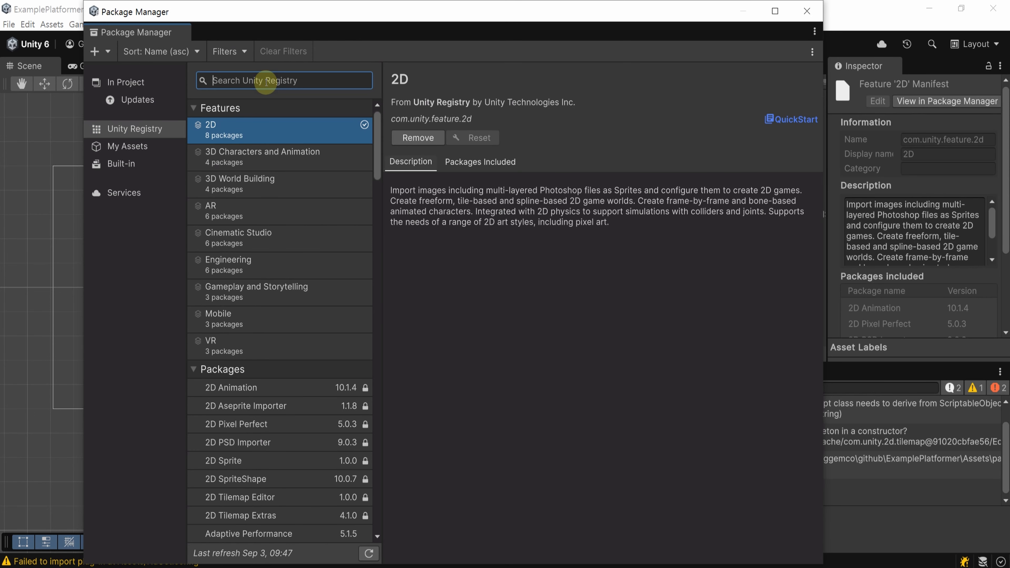
type("locali")
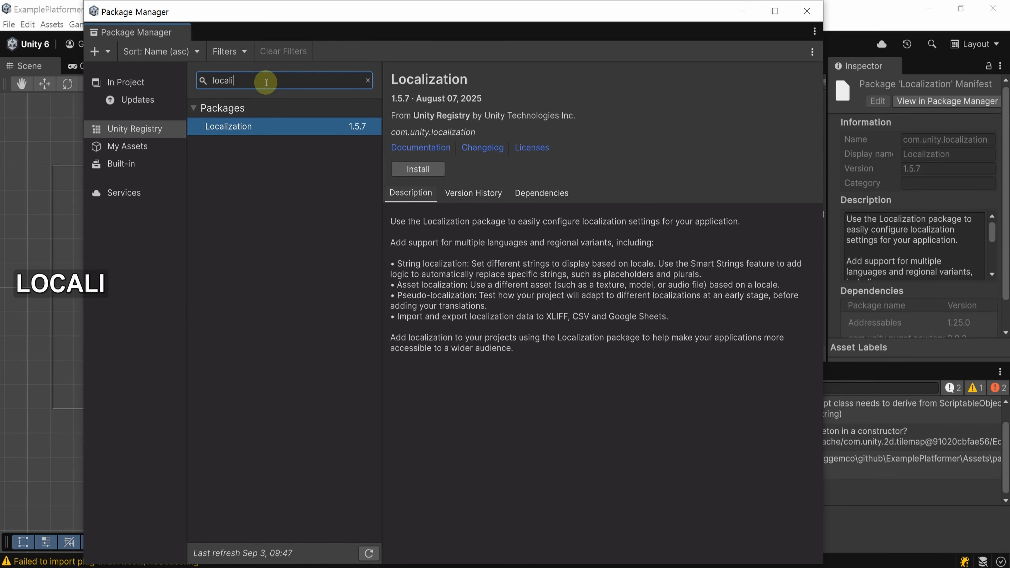
type("zation")
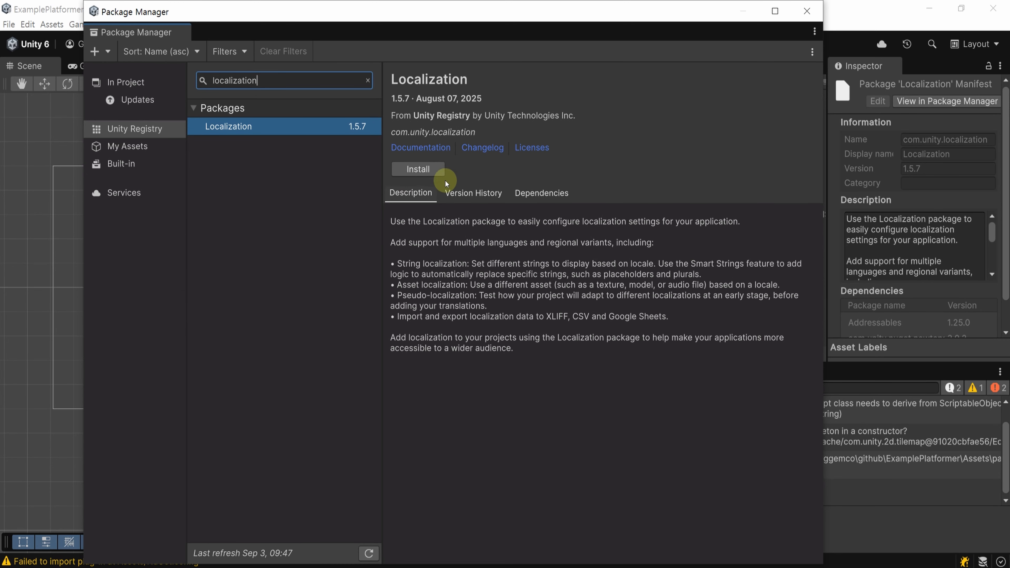
left_click(440, 170)
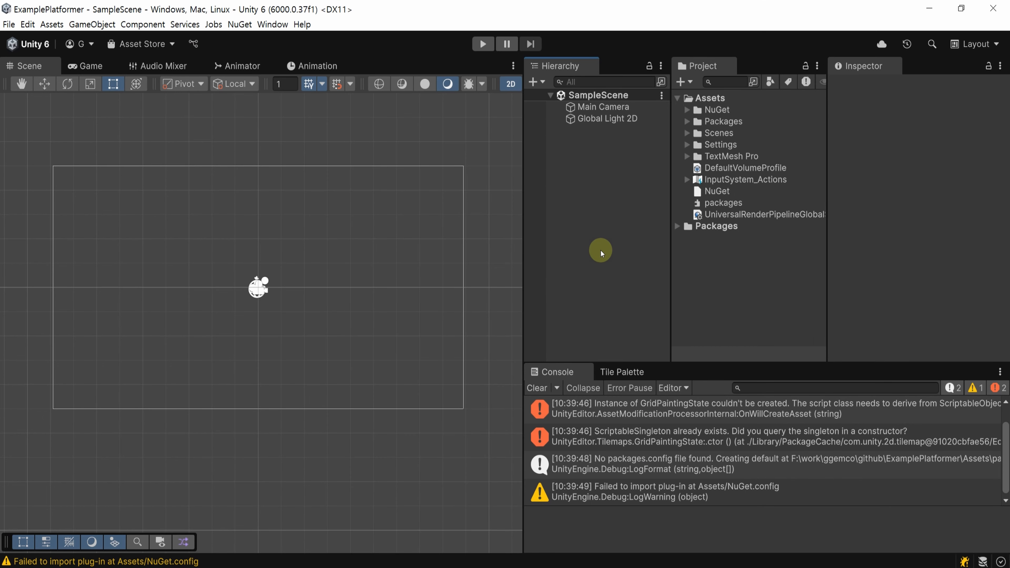
Step: Create a Localization Settings asset in a new Assets folder named Localization and make it the active localization settings
left_click(681, 82)
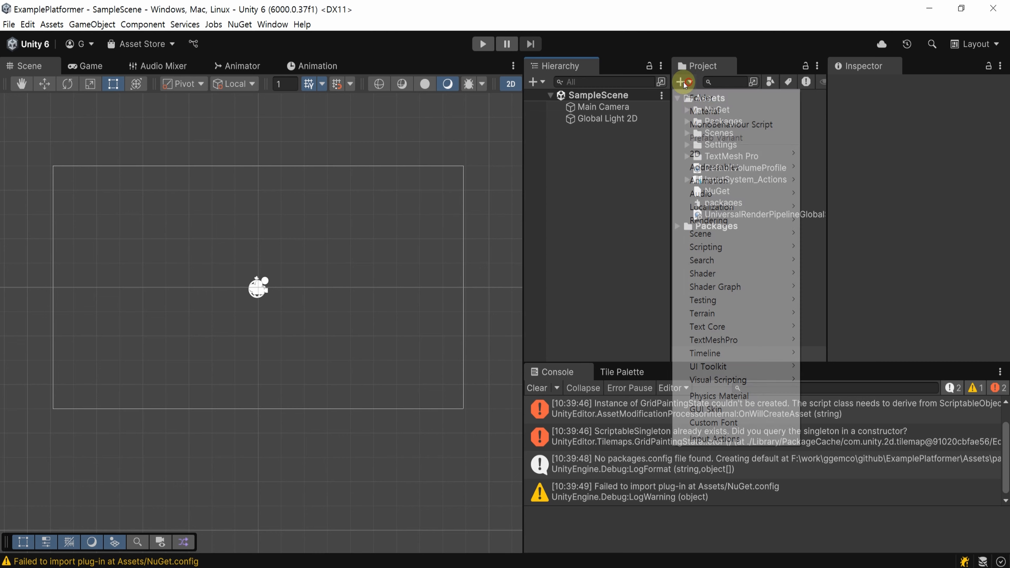
mouse_move(767, 207)
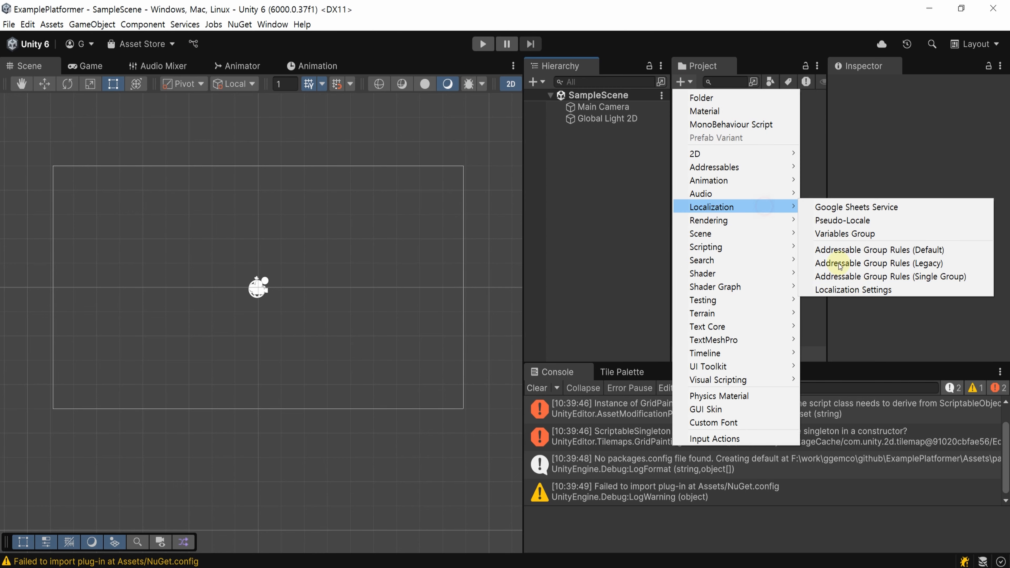
left_click(862, 291)
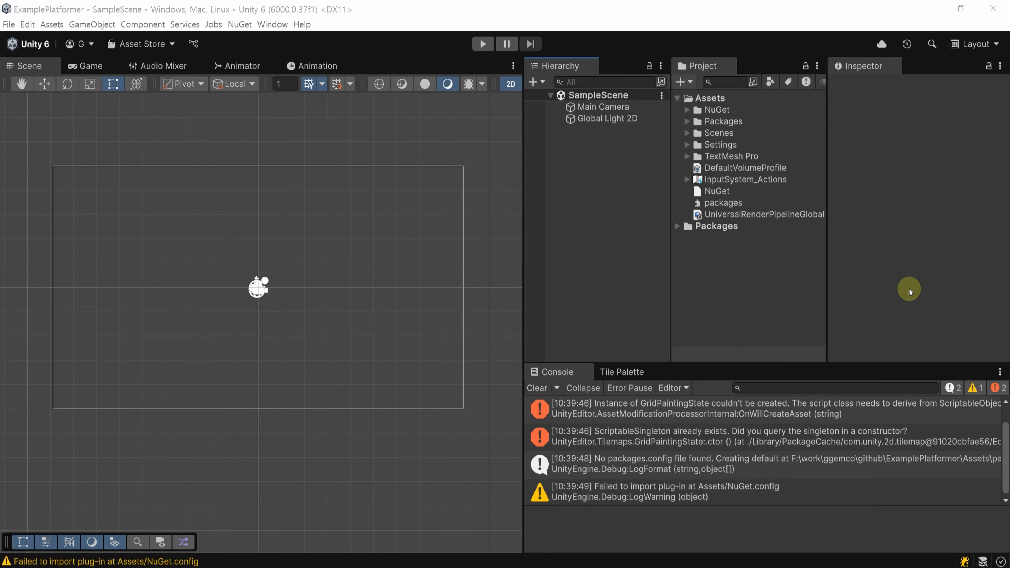
left_click(74, 87)
type("Localization")
key("Return")
key("Return")
left_click(605, 388)
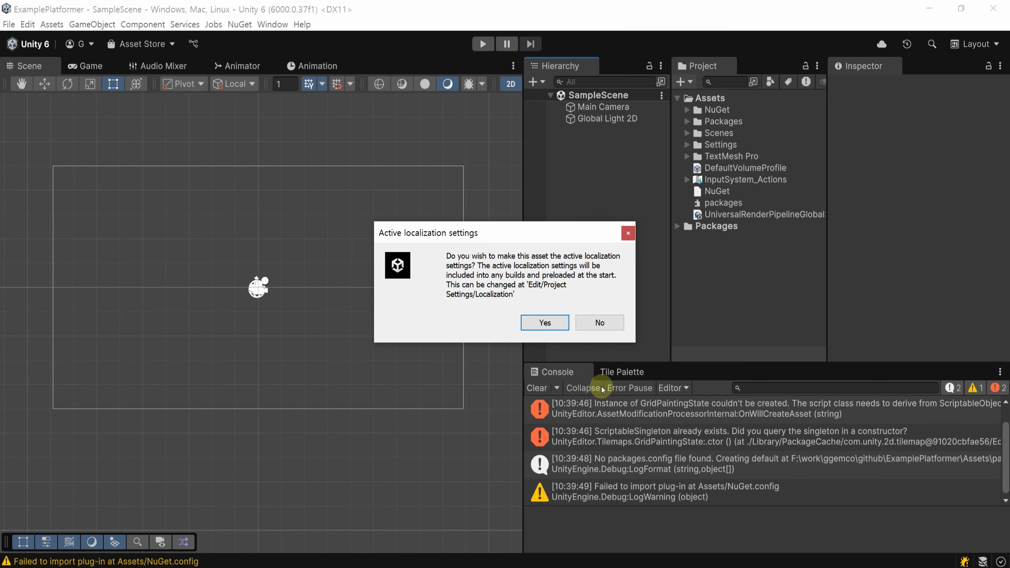
left_click(560, 323)
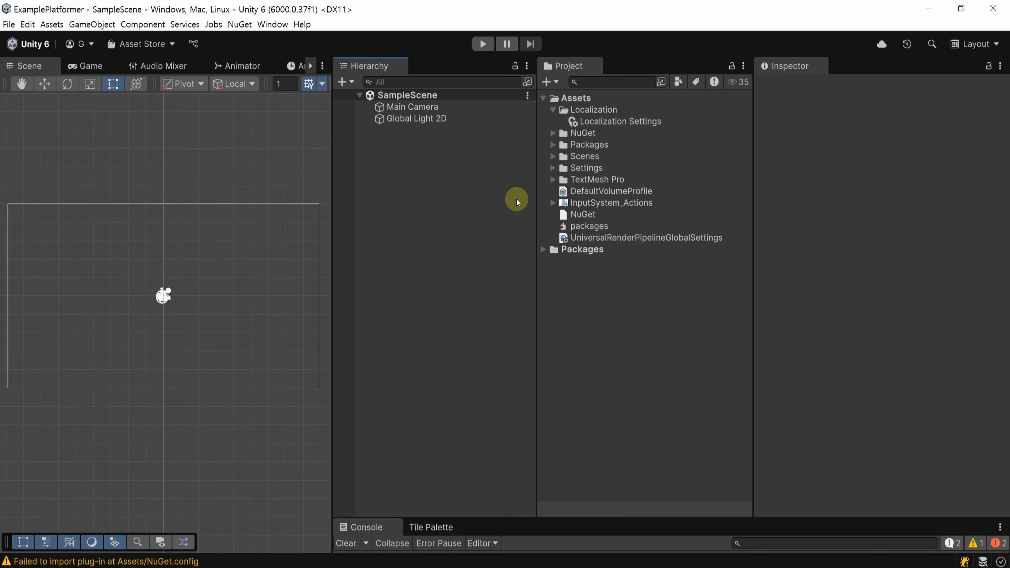
Step: Choose English (en) and Korean (ko) as the locales to add to the Localization Settings asset
left_click(682, 122)
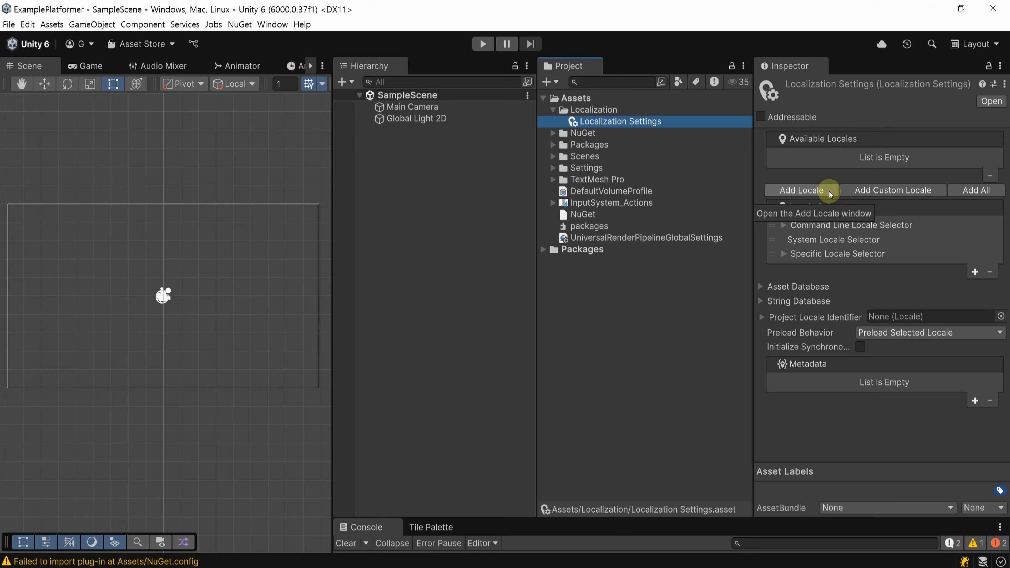
left_click(802, 190)
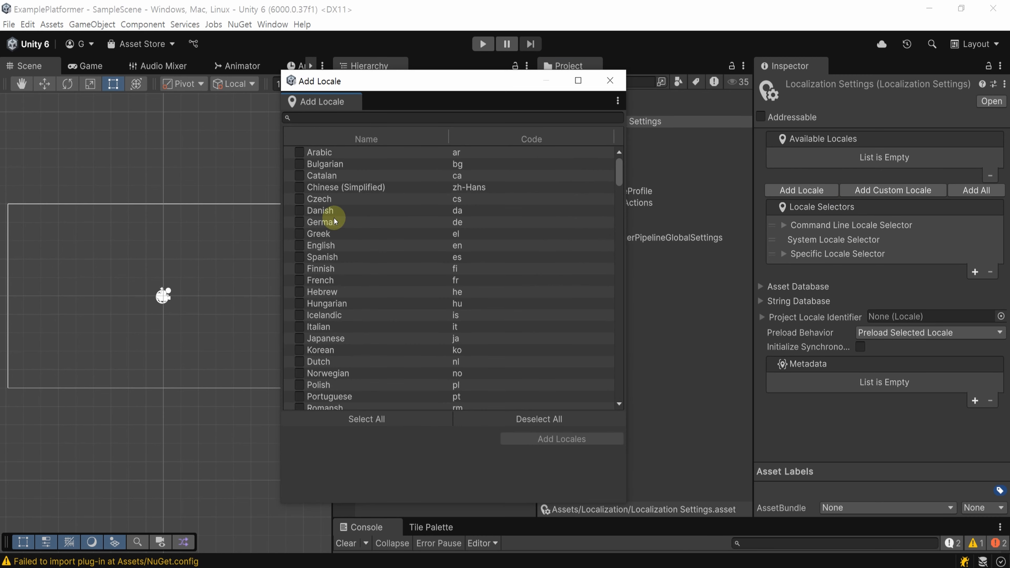
left_click(299, 245)
left_click(299, 350)
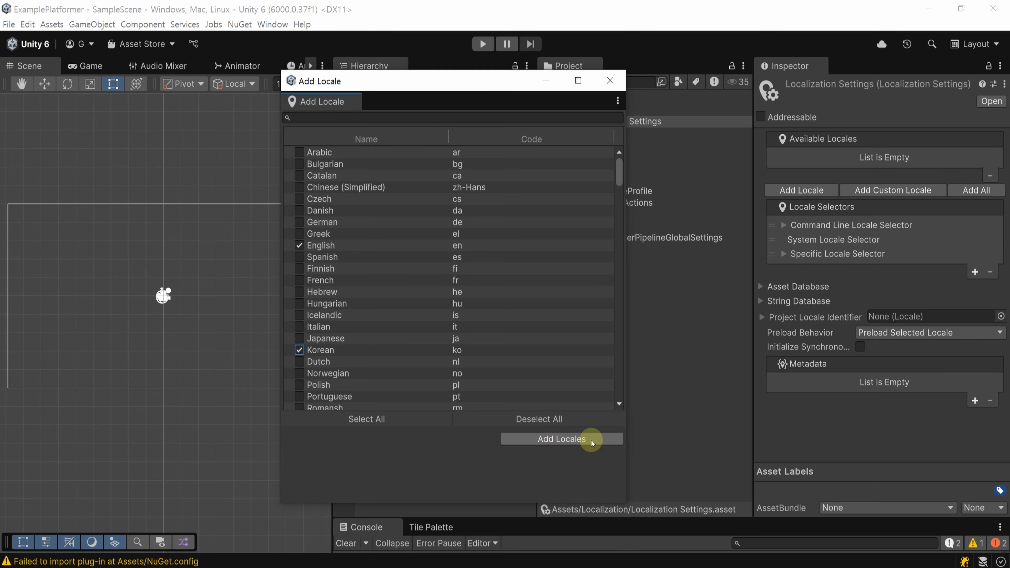
left_click(599, 439)
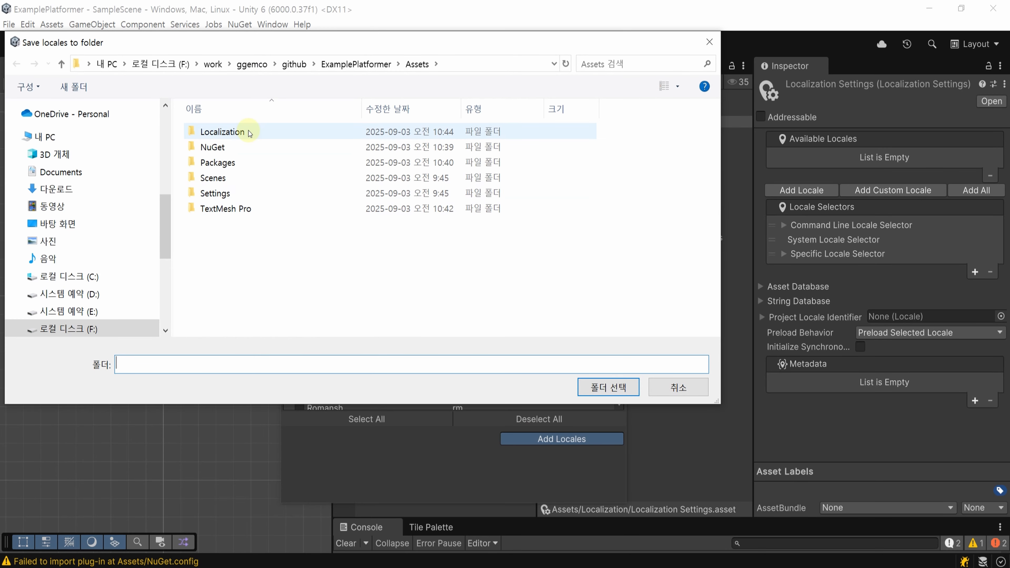
Step: Save the selected locales in a new folder named Locale inside Assets/Localization
double_click(222, 132)
right_click(262, 171)
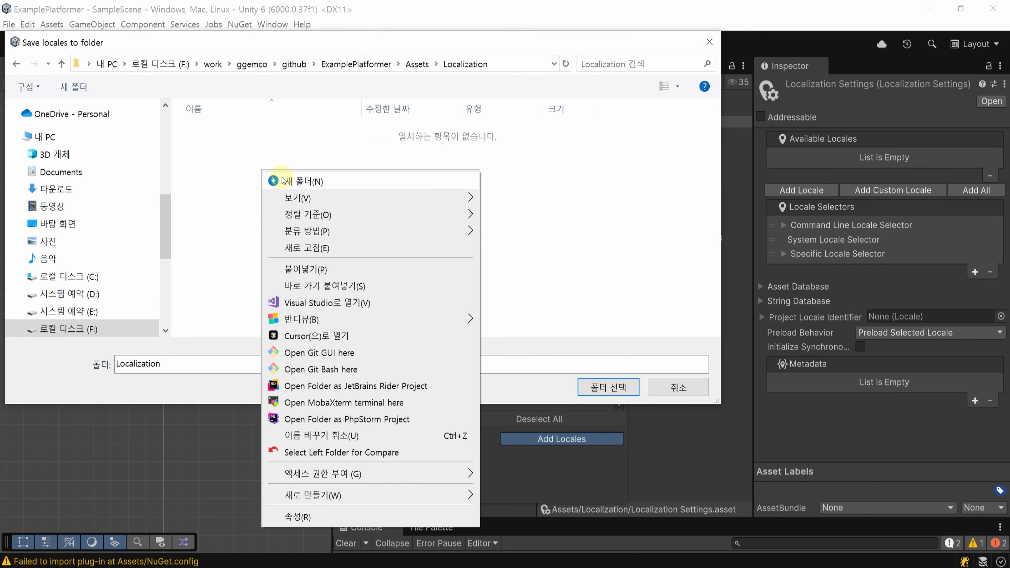
left_click(284, 181)
type("Locale")
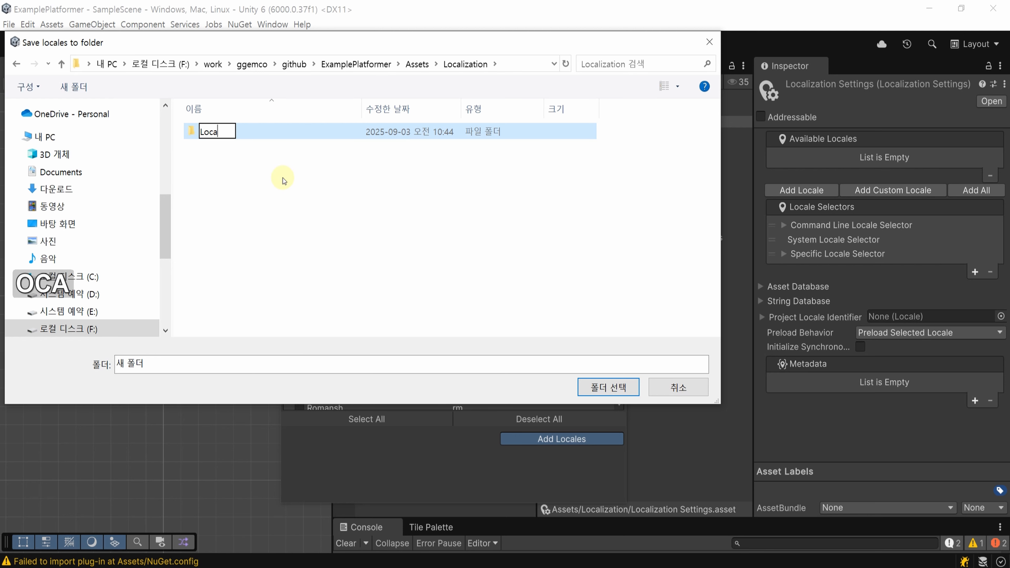
key("Return")
key("Return")
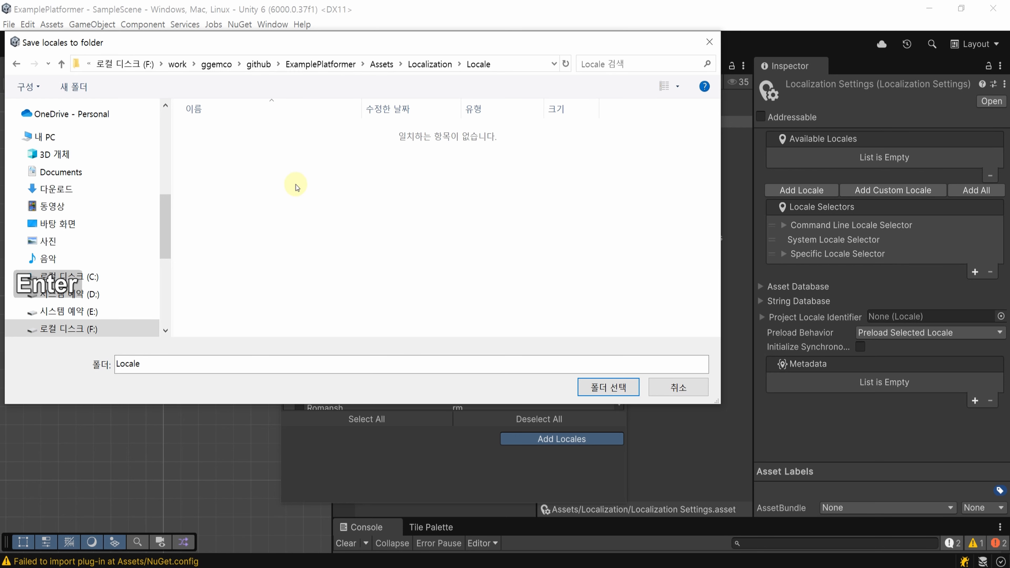
left_click(609, 387)
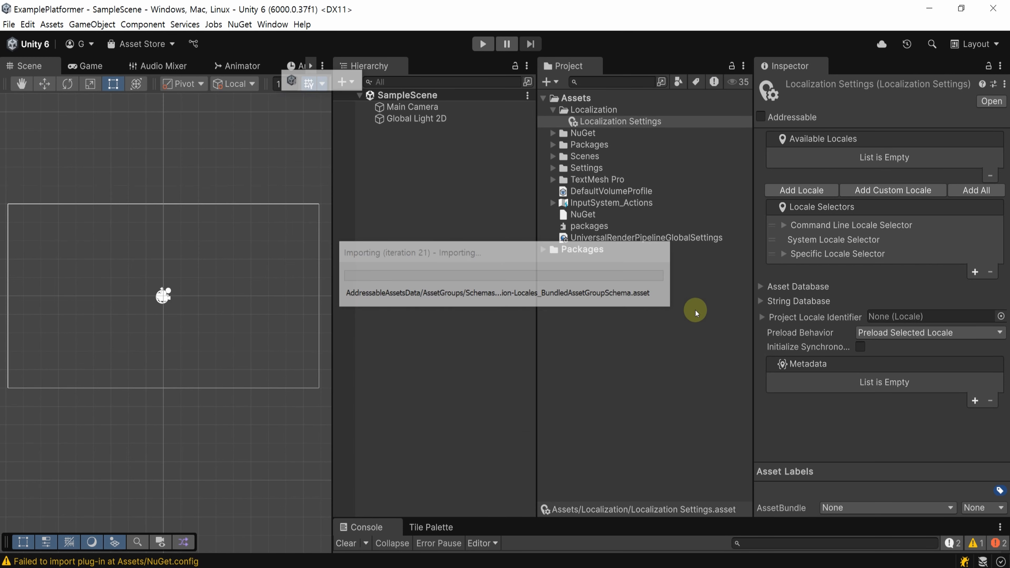
left_click(595, 334)
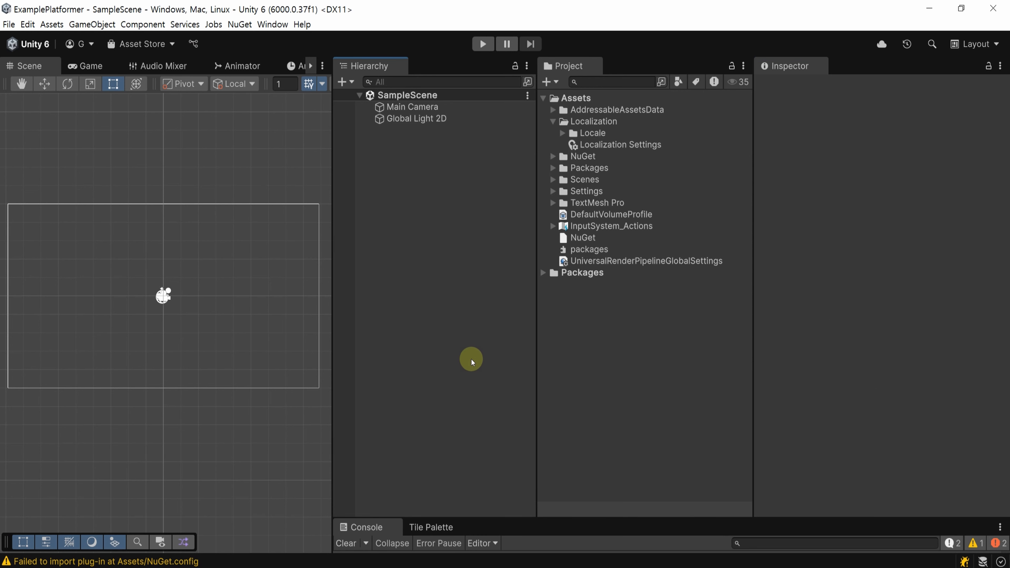
left_click(272, 26)
left_click(295, 143)
left_click(100, 52)
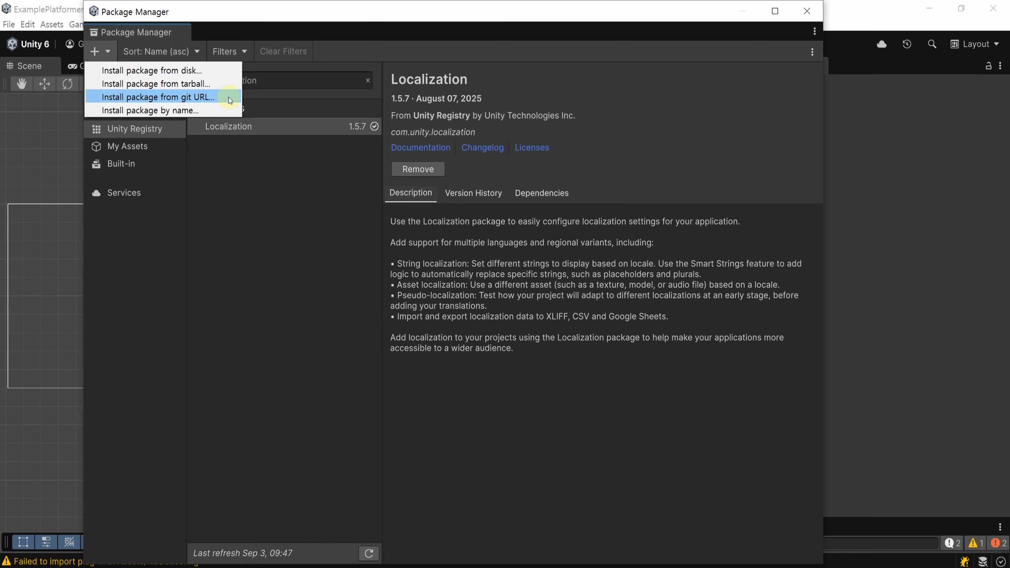
left_click(230, 98)
type("https://github.com/GGemCo/unity-package-2d-core.git")
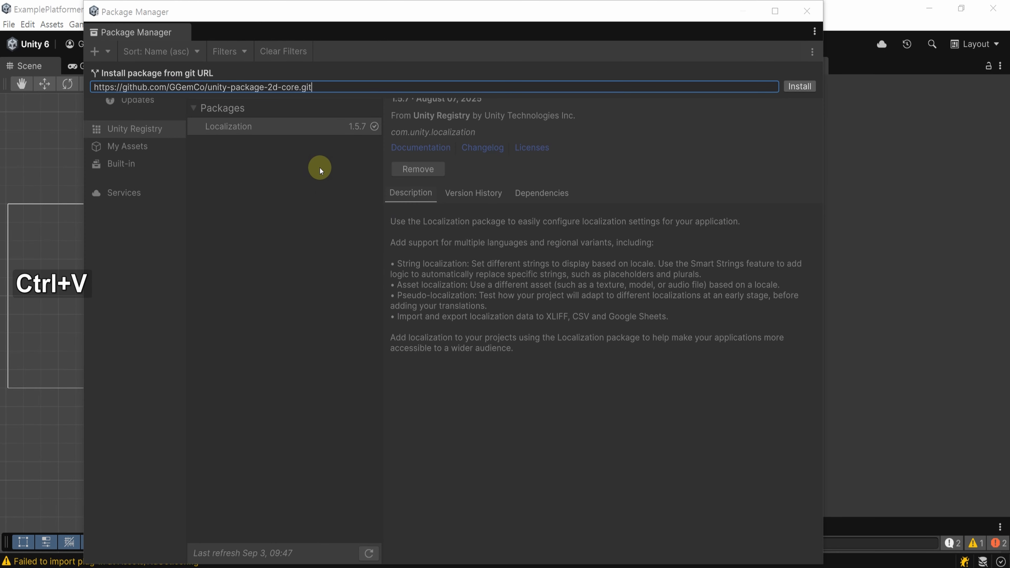
left_click(801, 86)
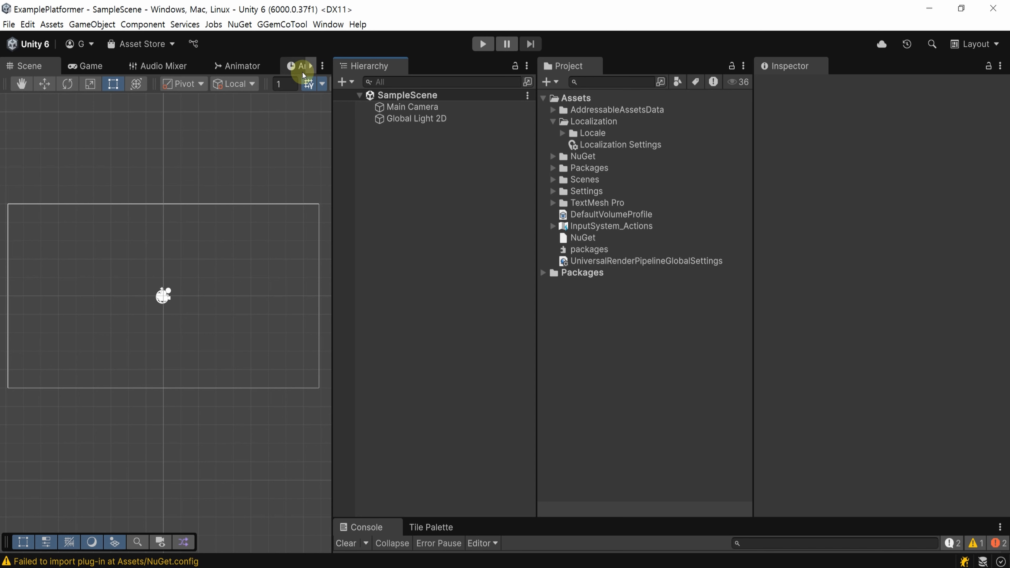
Step: Open GGemCoTool's basic setup window (기본 셋팅하기) and generate the settings ScriptableObjects
left_click(295, 25)
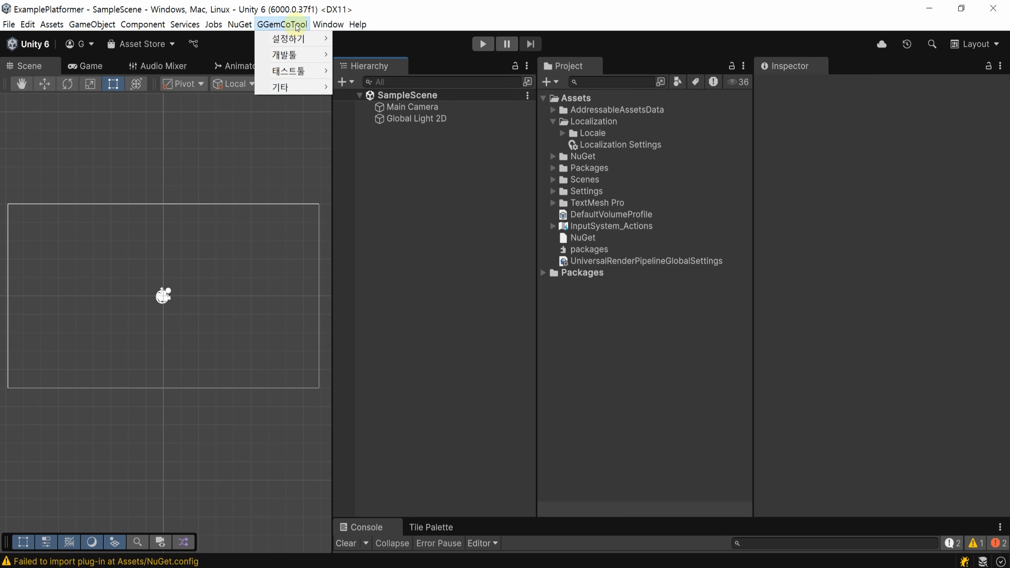
mouse_move(309, 39)
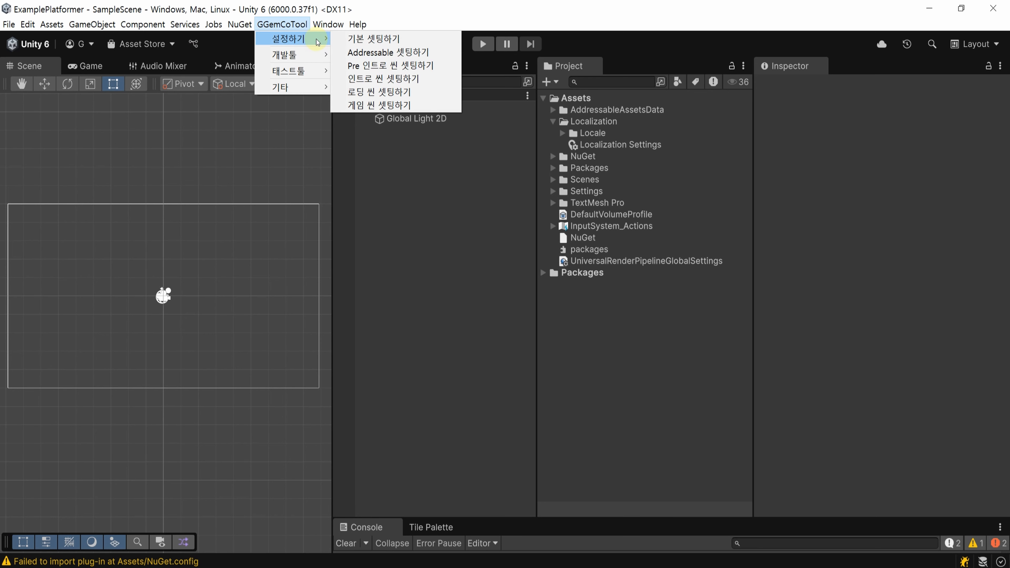
left_click(436, 41)
left_click_drag(490, 168, 256, 54)
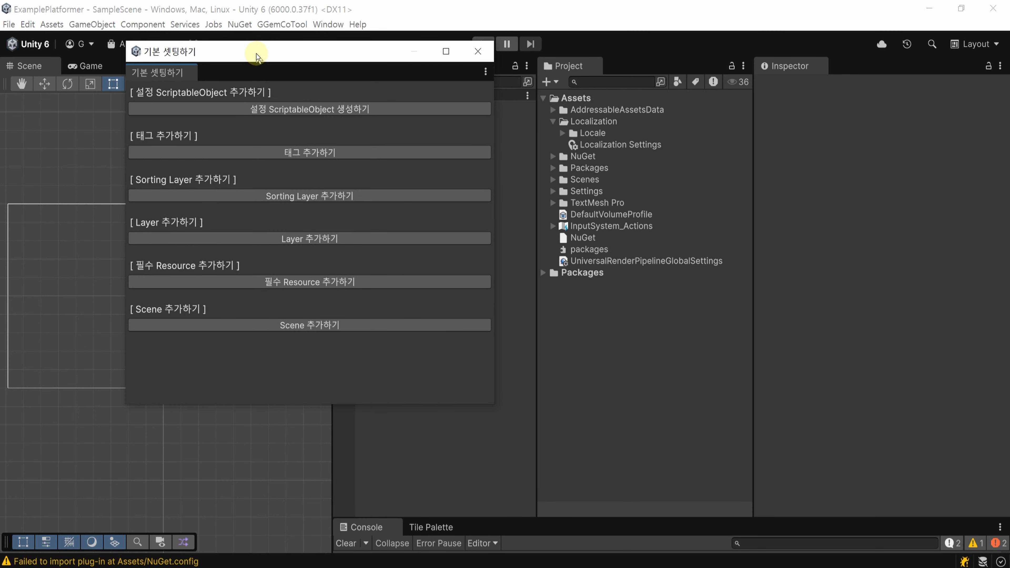
left_click(408, 109)
Step: Add GGemCo's layers, required resources and scenes to the project with the basic setup
left_click(402, 239)
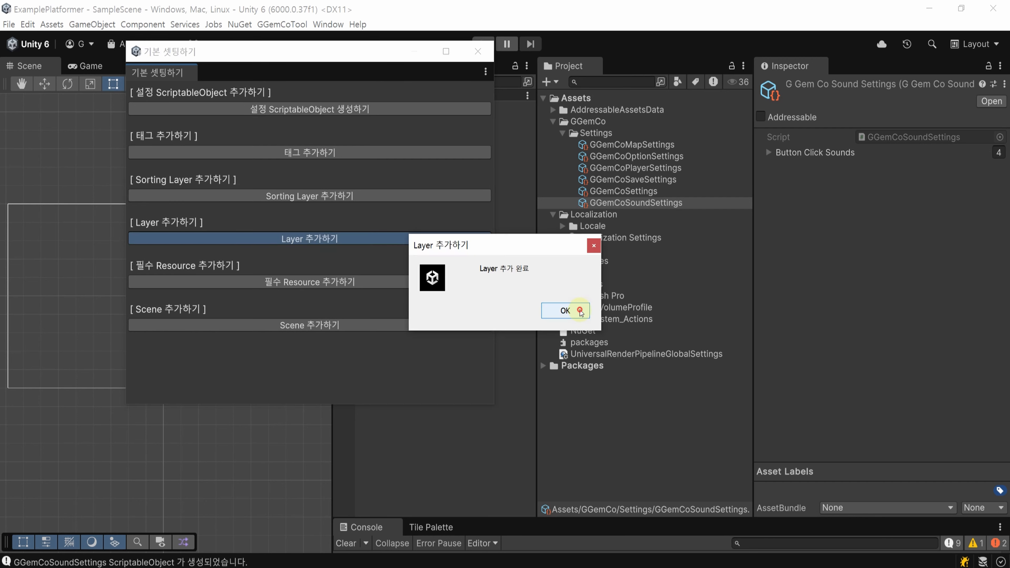
left_click(573, 313)
left_click(399, 282)
left_click(394, 327)
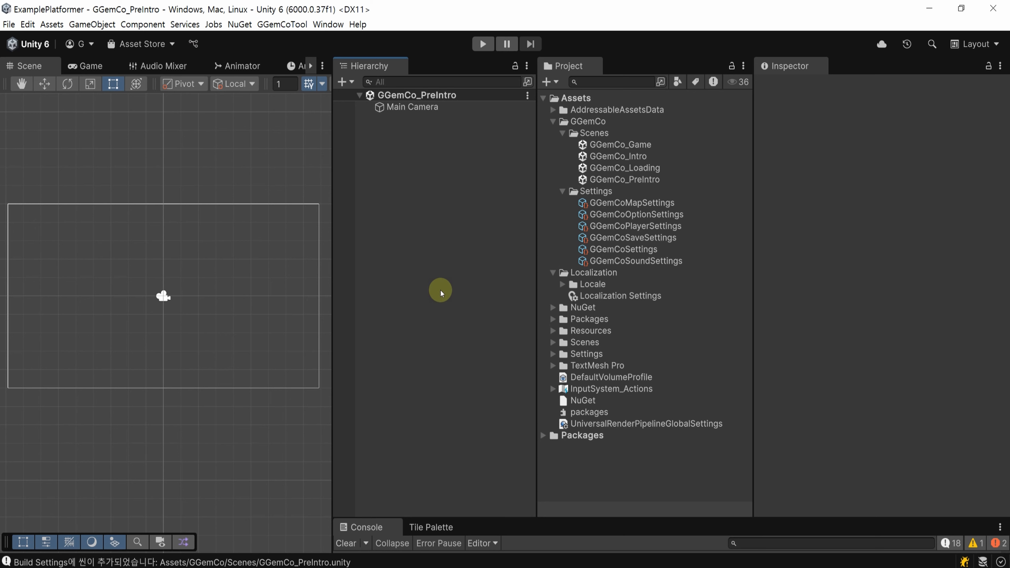
Step: Examine the Input System Type options of the GGemCoSettings asset and the Active Input Handling value in the Player project settings
left_click(633, 249)
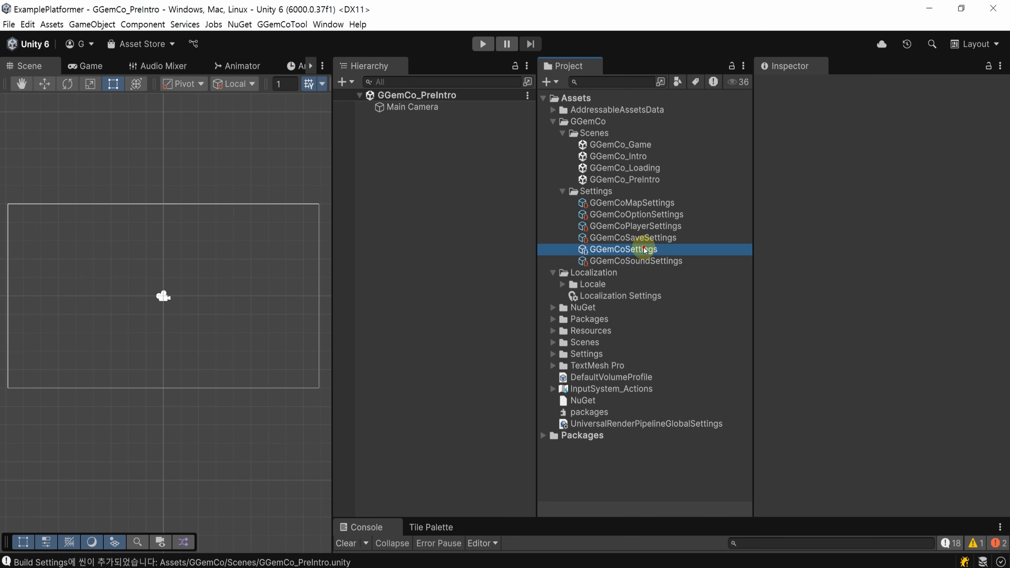
left_click(887, 187)
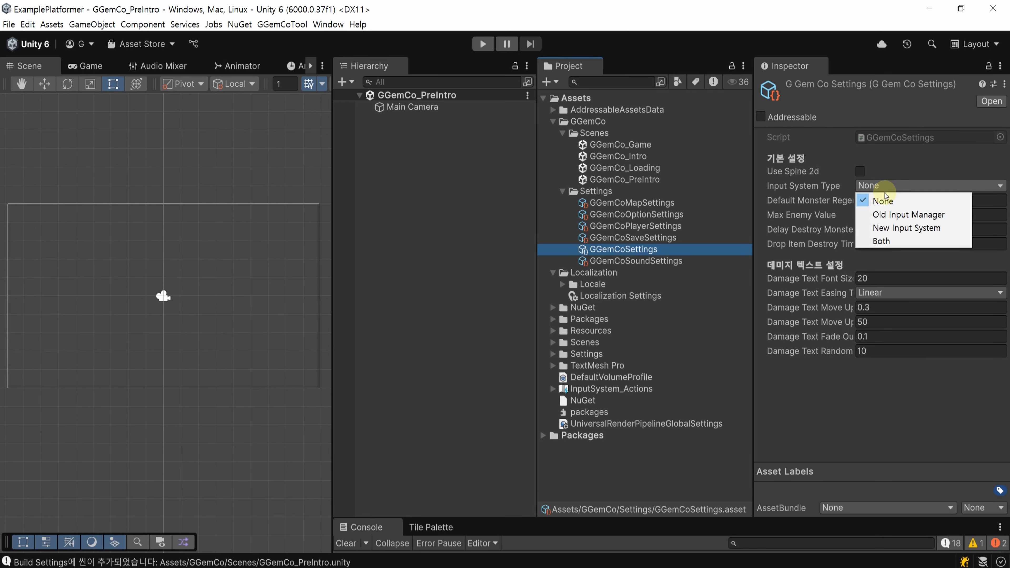
left_click(27, 25)
left_click(60, 400)
left_click_drag(376, 15, 221, 17)
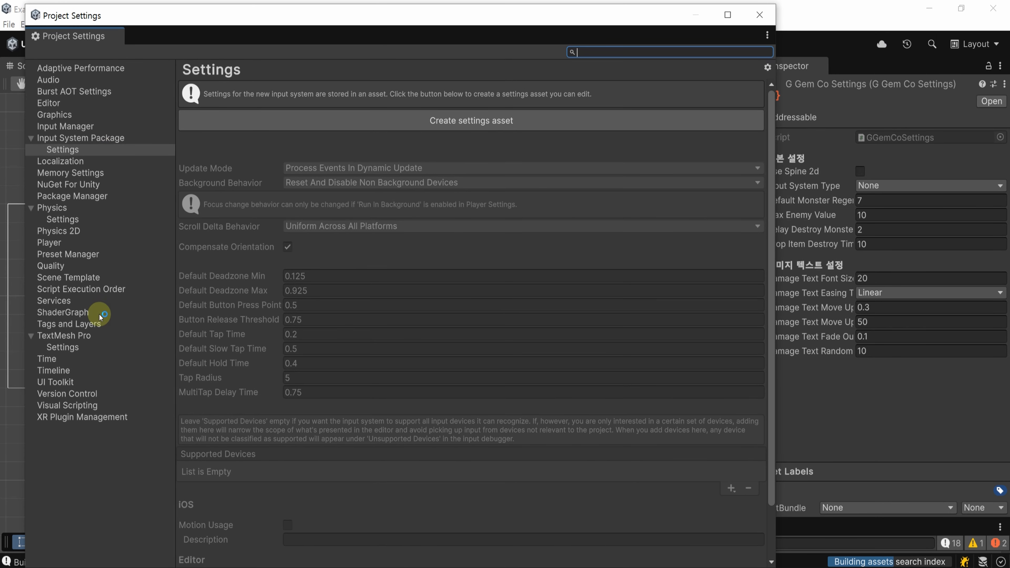
left_click(96, 230)
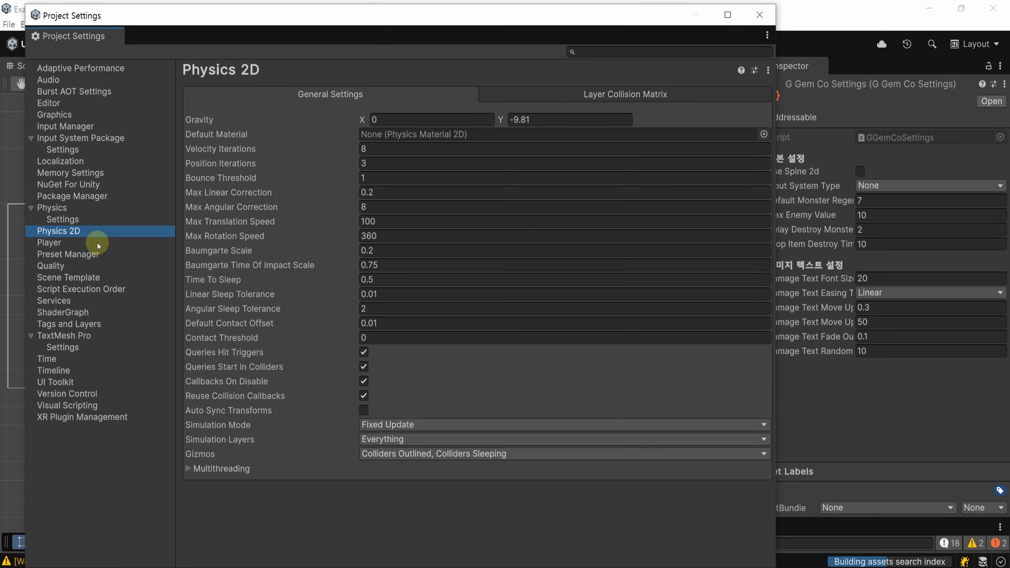
left_click(97, 242)
scroll(397, 288, "down", 7)
scroll(391, 290, "down", 10)
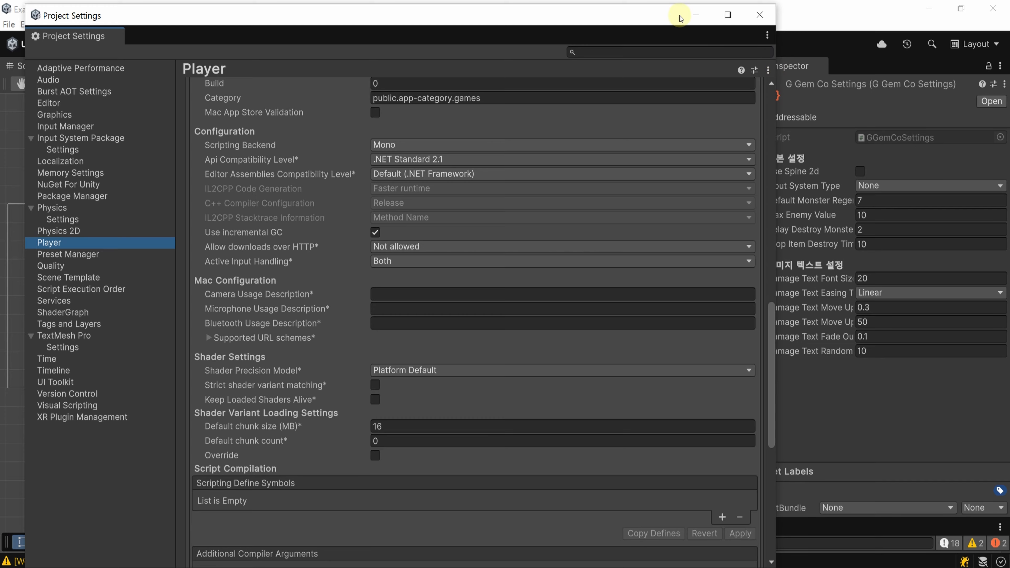
Step: Set the GGemCoSettings asset's Input System Type to use both old and new input, and view the GGemCoSaveSettings asset
left_click_drag(679, 14, 453, 21)
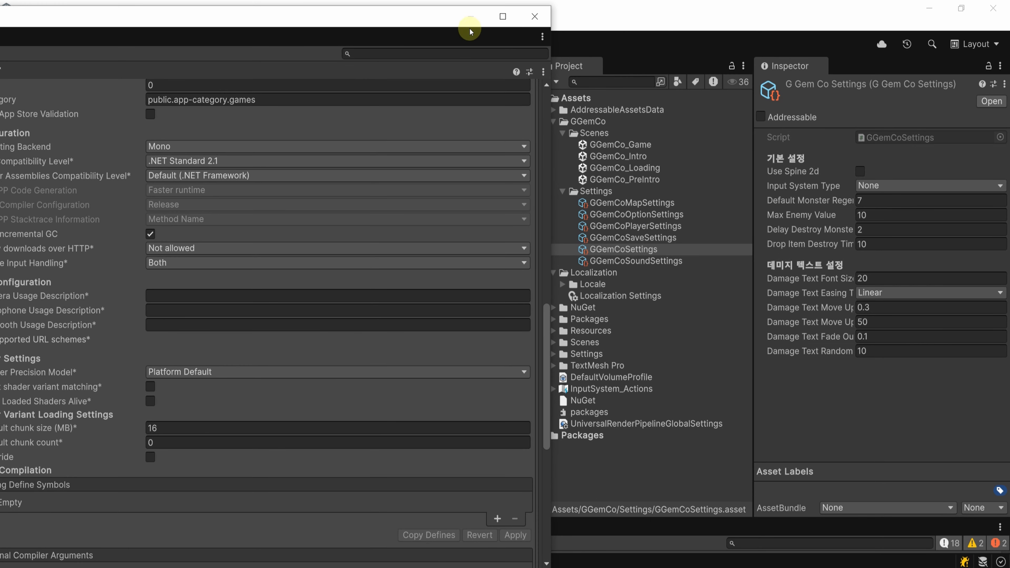
left_click(676, 249)
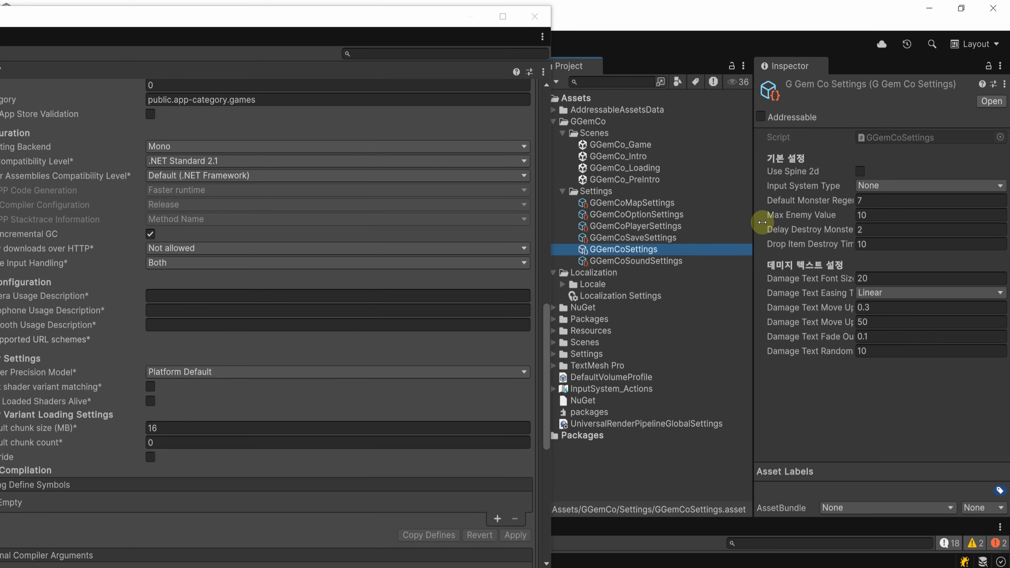
left_click(890, 187)
left_click(900, 242)
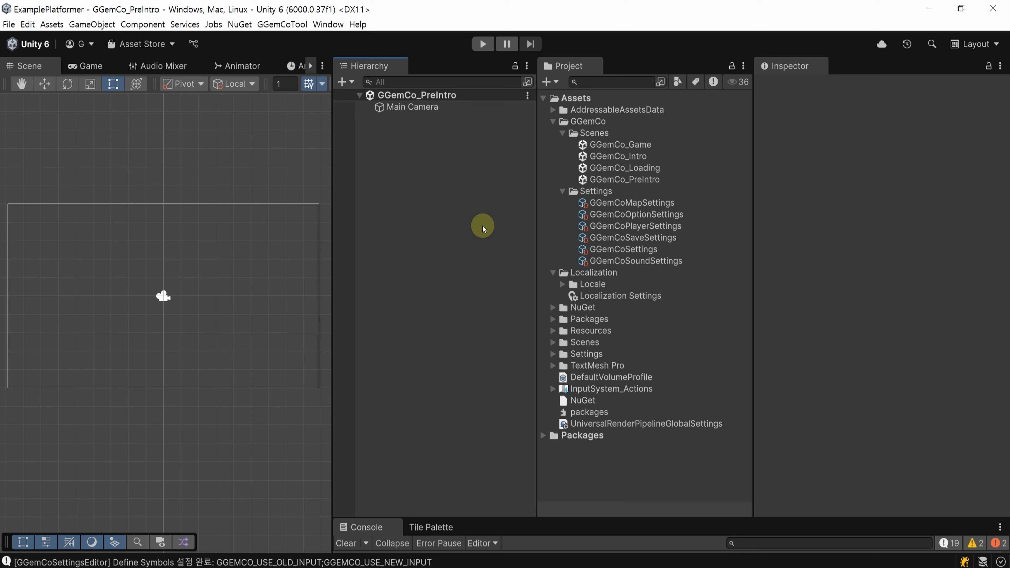
left_click(689, 239)
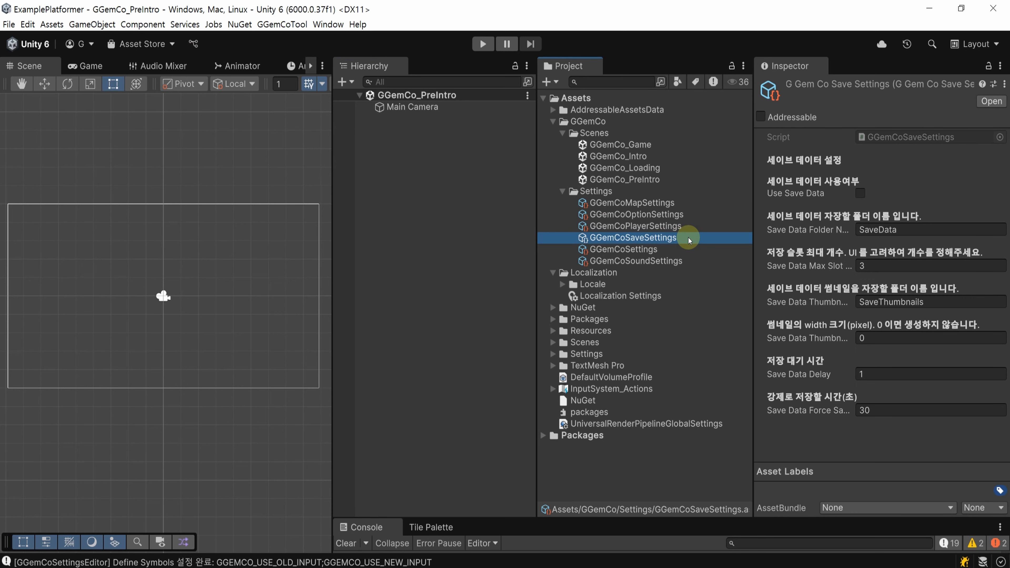
left_click(452, 253)
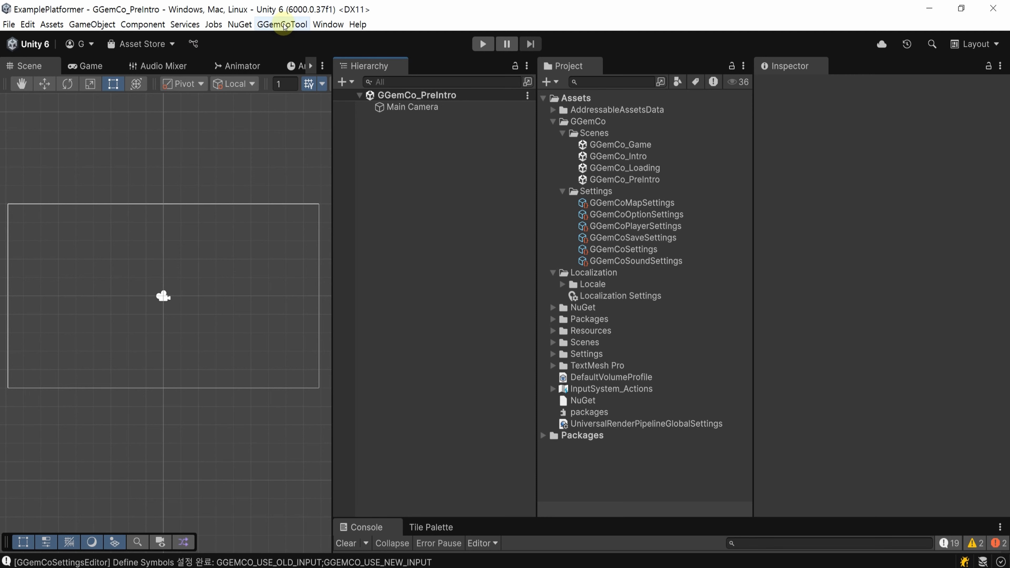
Step: Import the Data and DataAddressable samples of the GGemCo 2D Core package from Package Manager
left_click(340, 25)
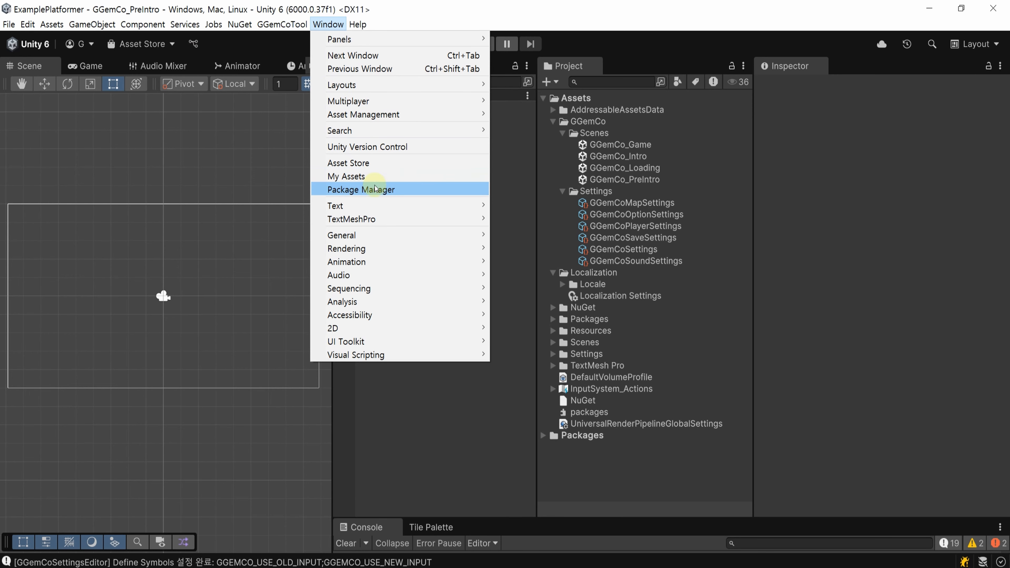
left_click(430, 189)
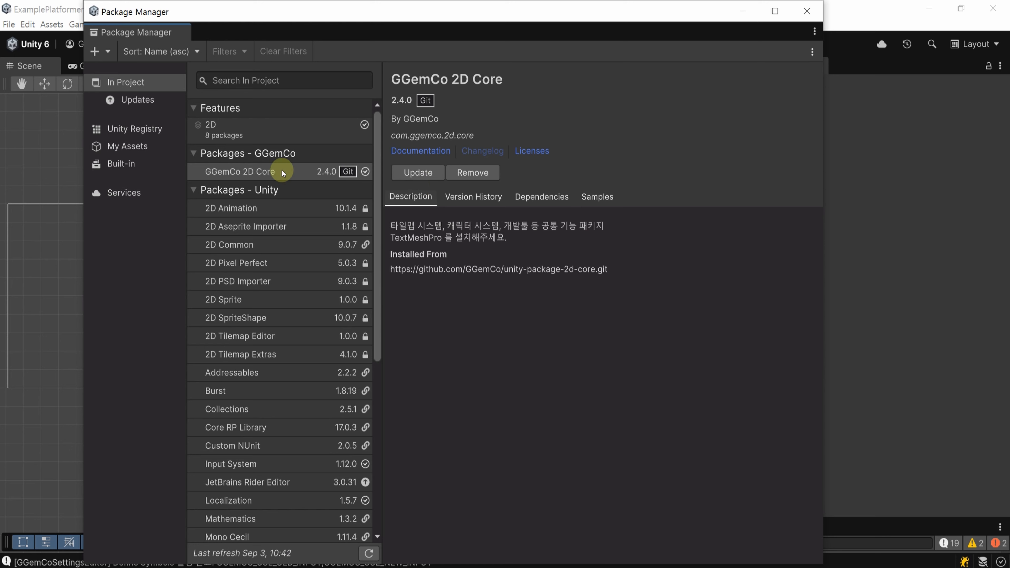
left_click(292, 170)
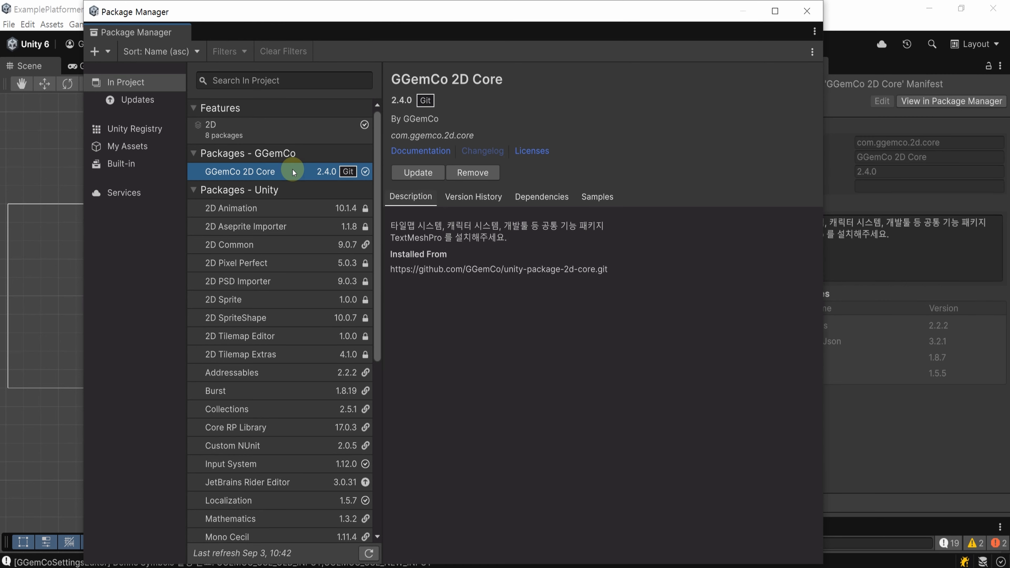
left_click(591, 199)
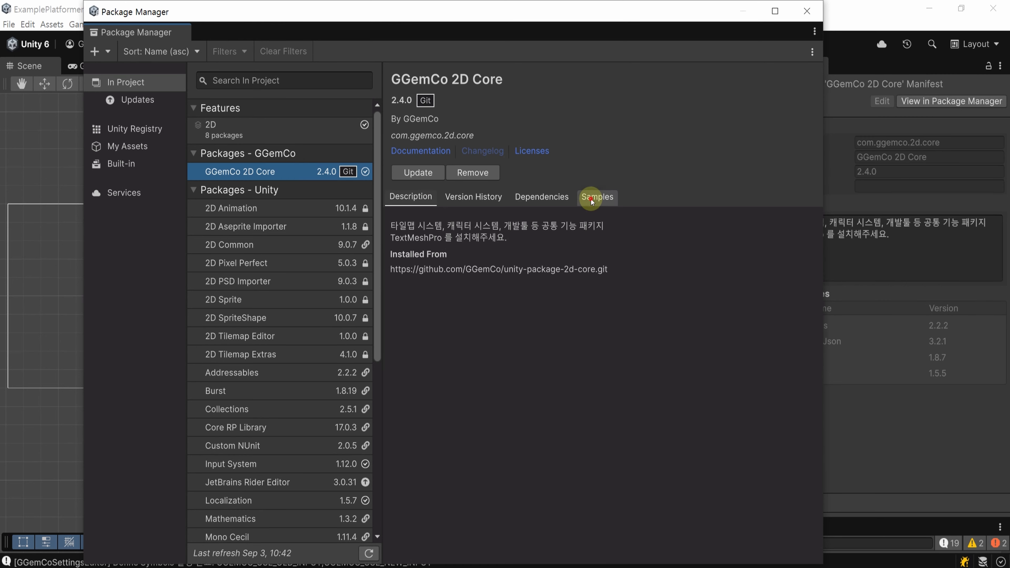
left_click_drag(564, 14, 397, 16)
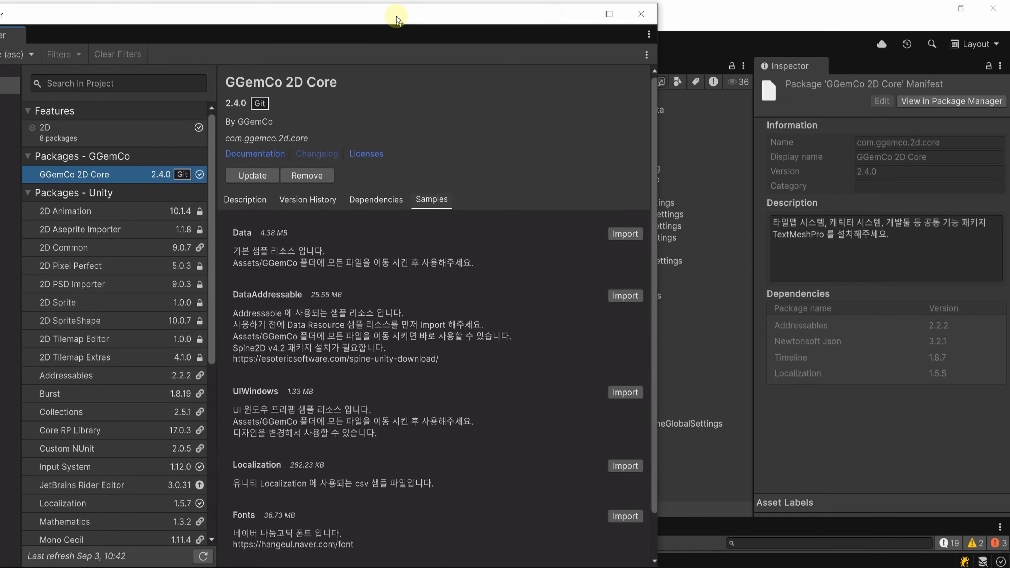
left_click(627, 234)
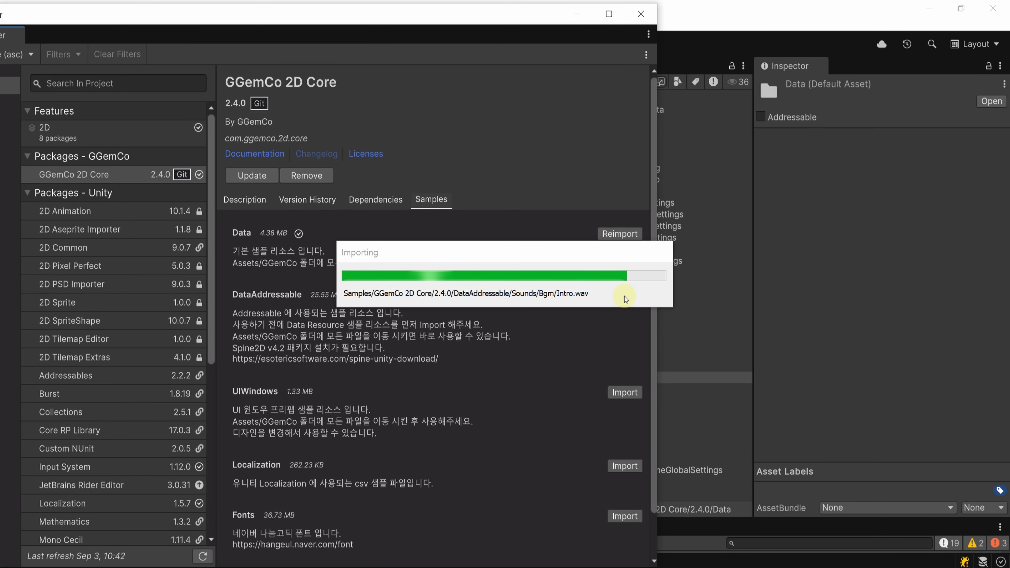
left_click_drag(532, 4, 489, 14)
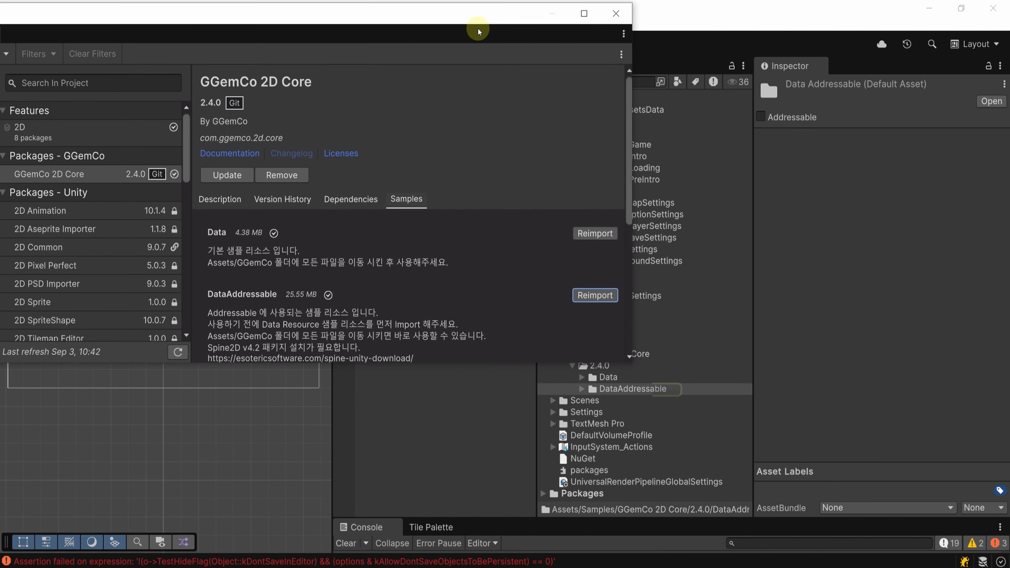
Step: Import the package's remaining samples: UIWindows, Localization, Fonts and Audio
scroll(477, 239, "down", 3)
left_click(597, 273)
scroll(566, 234, "down", 3)
left_click(602, 229)
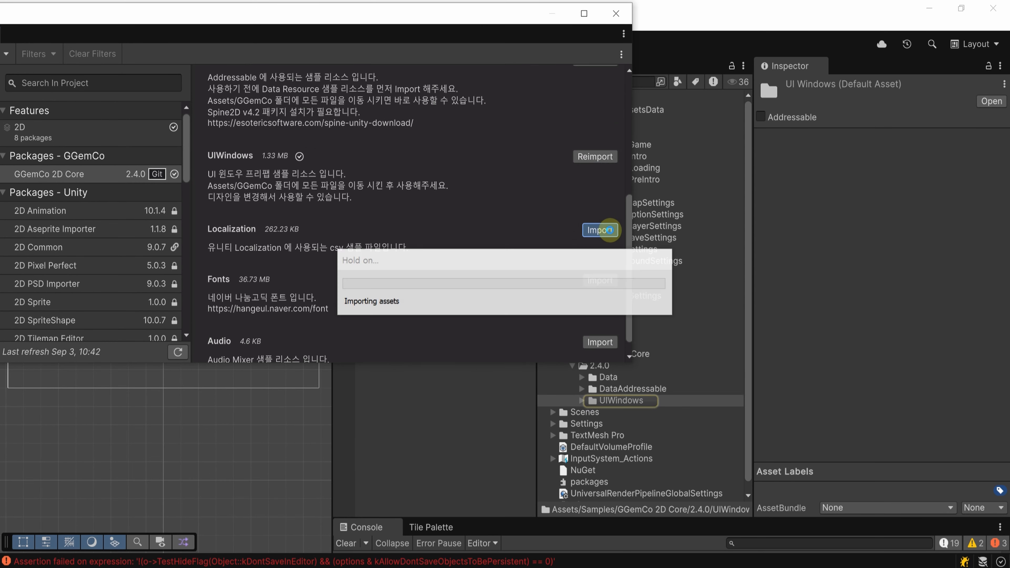
scroll(607, 235, "down", 1)
left_click(606, 264)
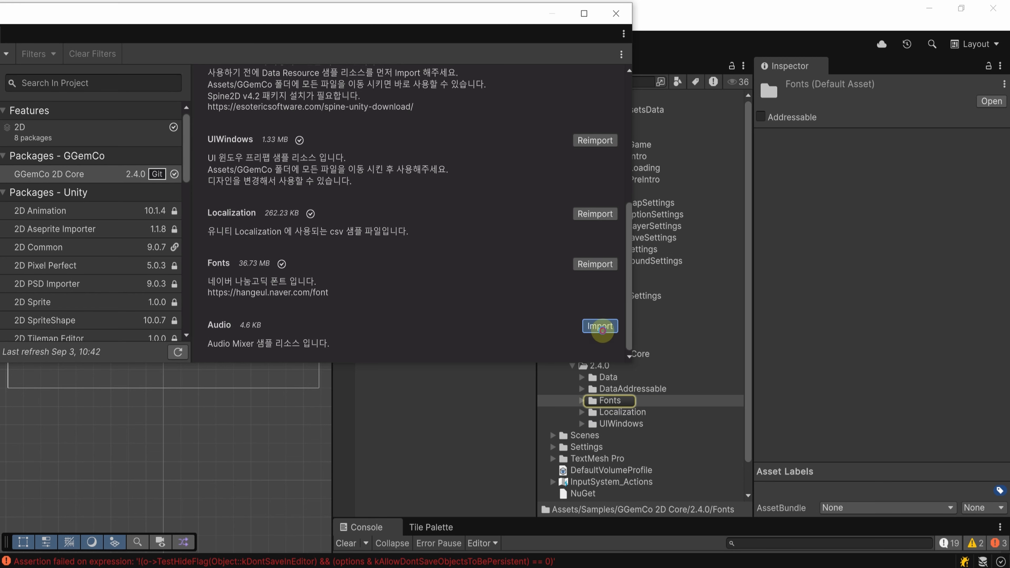
left_click(600, 326)
left_click(425, 388)
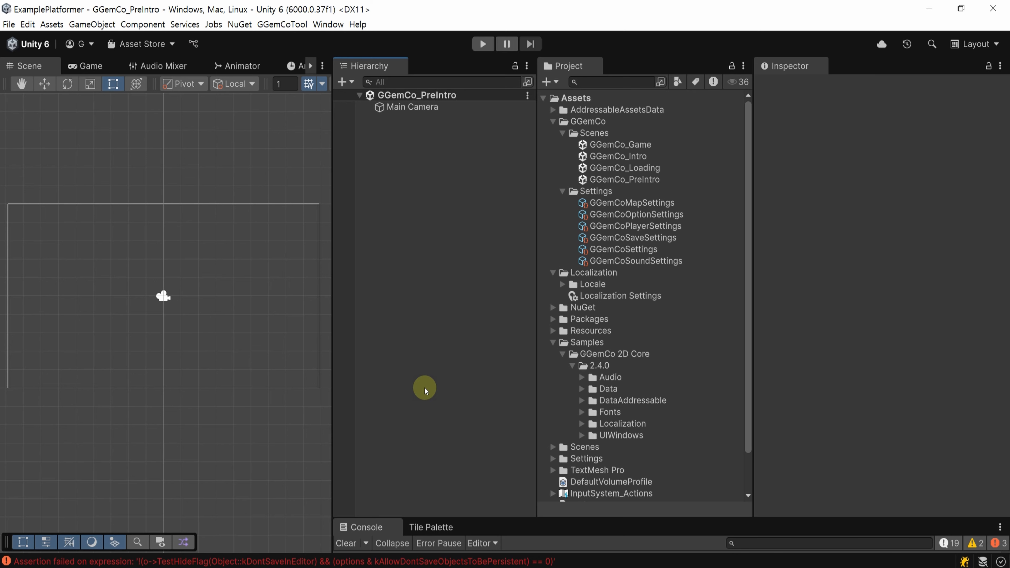
Step: Move the six imported sample folders, Audio through UIWindows, from Samples/GGemCo 2D Core/2.4.0 into Assets/GGemCo
left_click(659, 377)
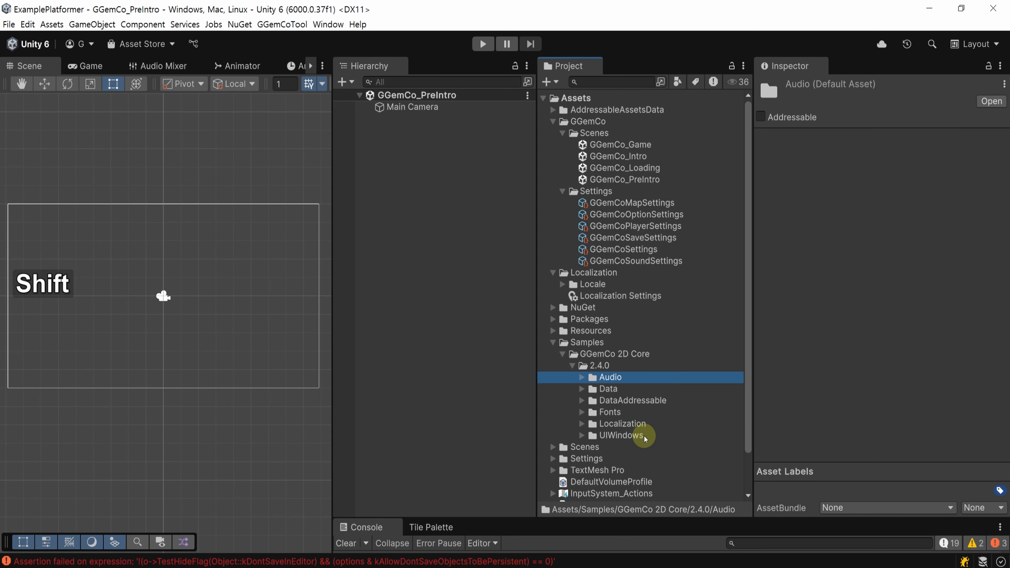
left_click(645, 435, "shift")
left_click_drag(615, 387, 593, 123)
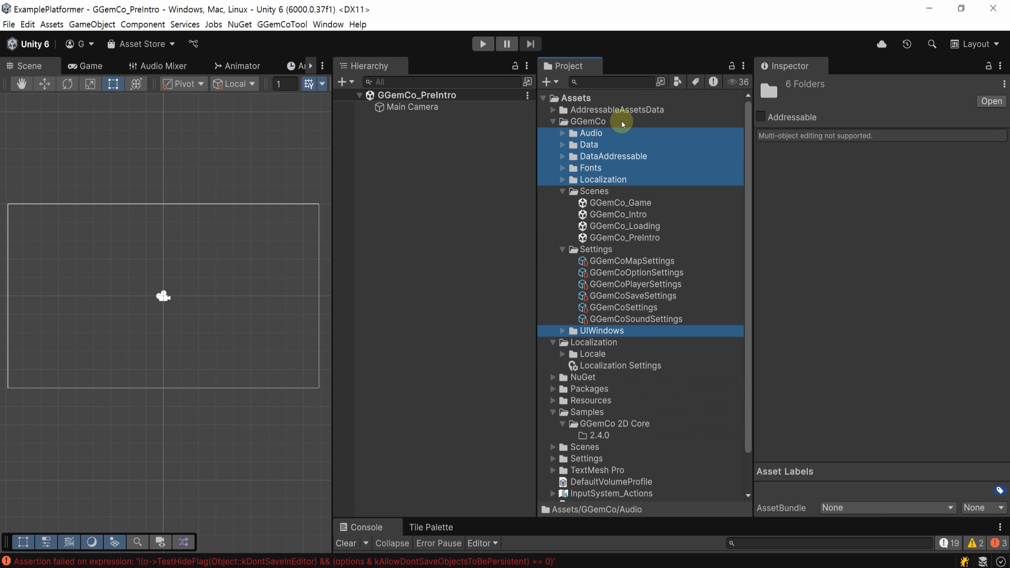
left_click(419, 358)
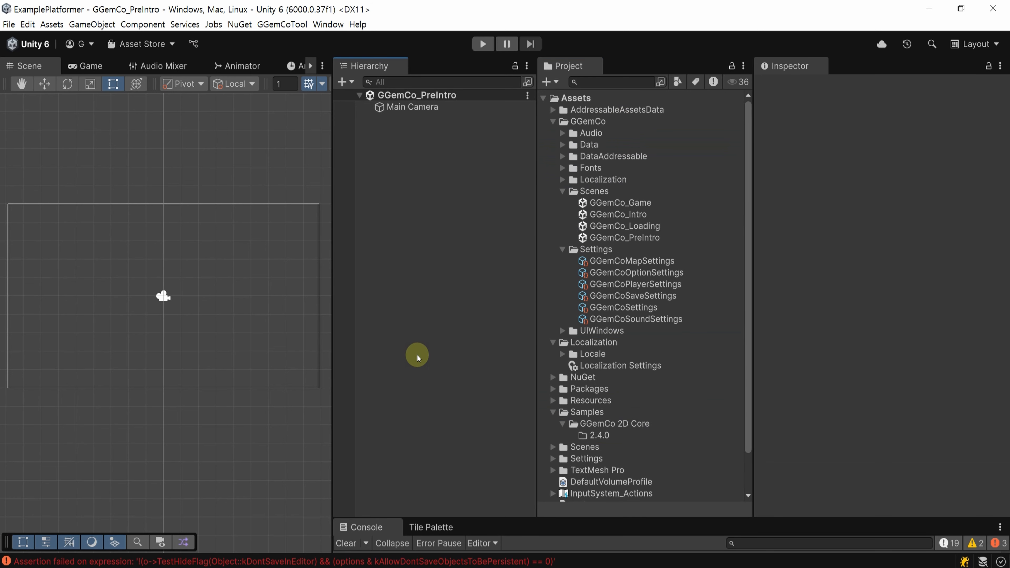
Step: Open GGemCoTool's Addressable setup window (Addressable 셋팅하기) and add the settings ScriptableObjects and tables as Addressables
left_click(282, 25)
mouse_move(302, 39)
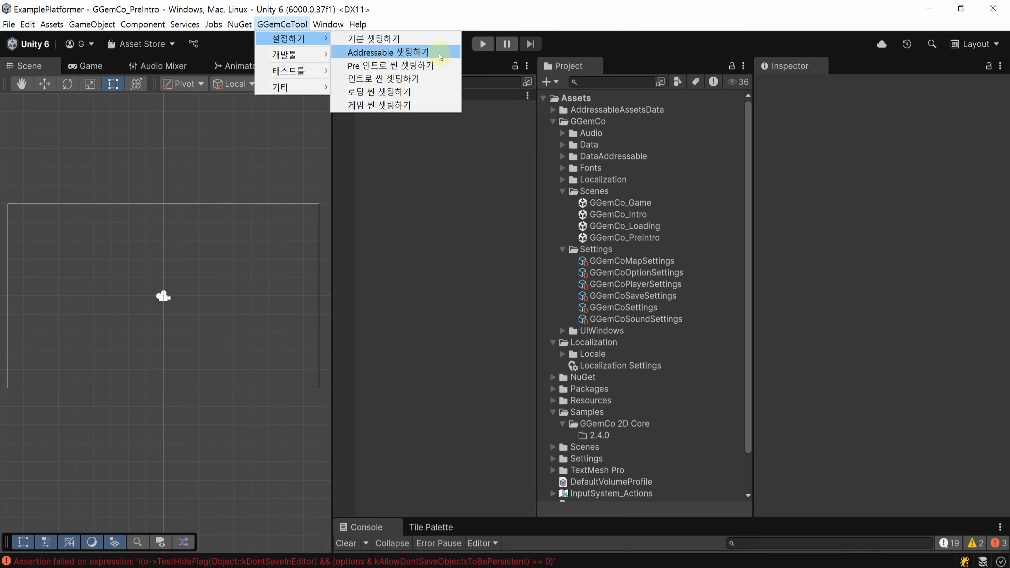
left_click(441, 57)
left_click_drag(581, 141, 196, 43)
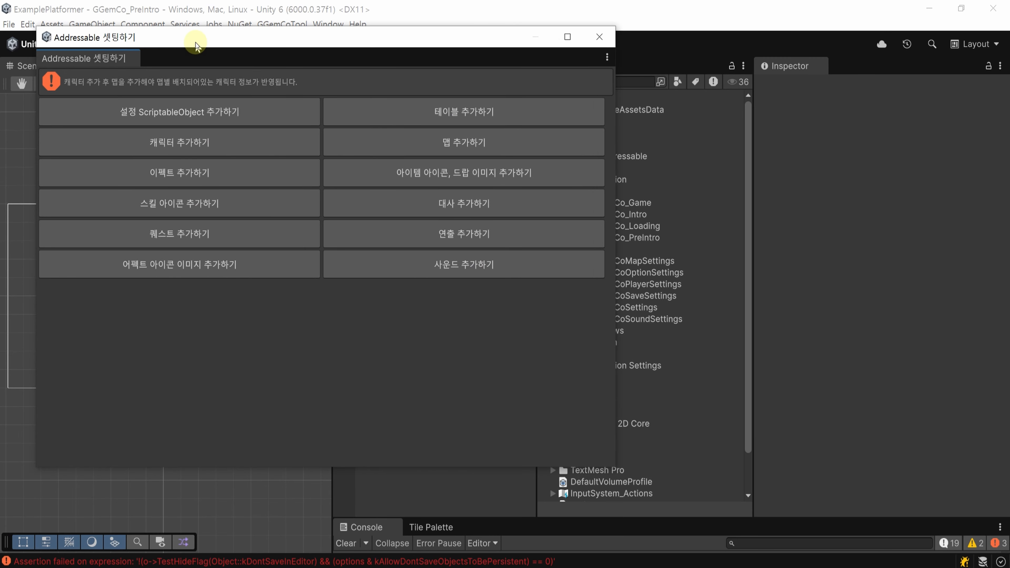
left_click(281, 116)
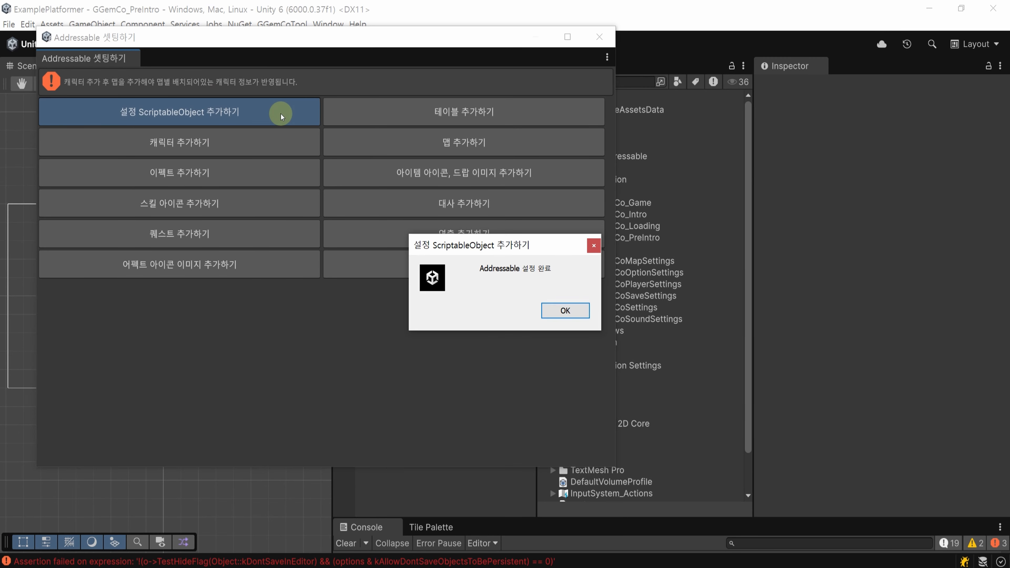
left_click(565, 310)
left_click(534, 113)
left_click(565, 311)
Step: Add the characters, maps, effects, and item icon and drop images to the Addressables
left_click(294, 153)
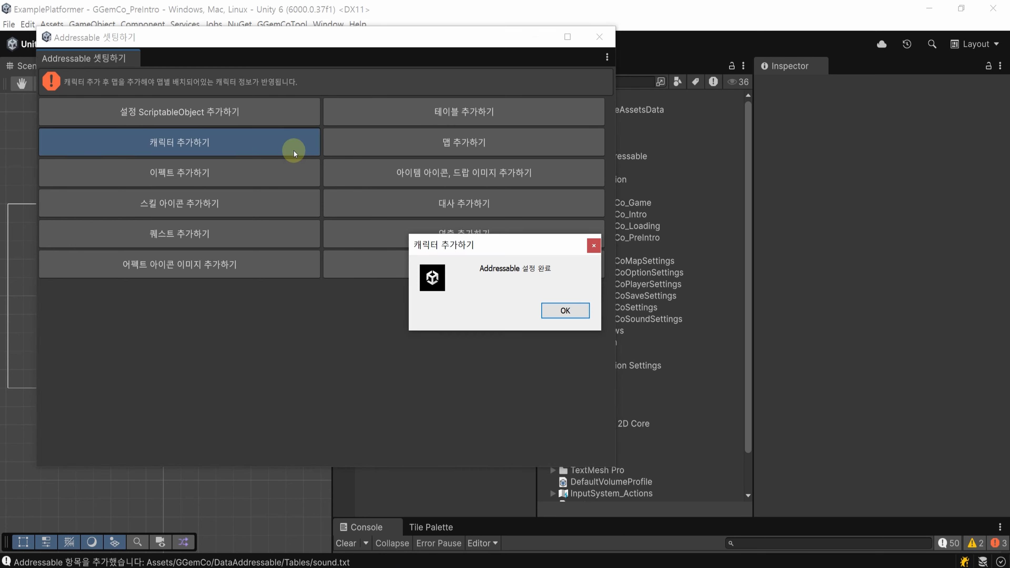
left_click(566, 310)
left_click(528, 141)
left_click(565, 310)
left_click(259, 175)
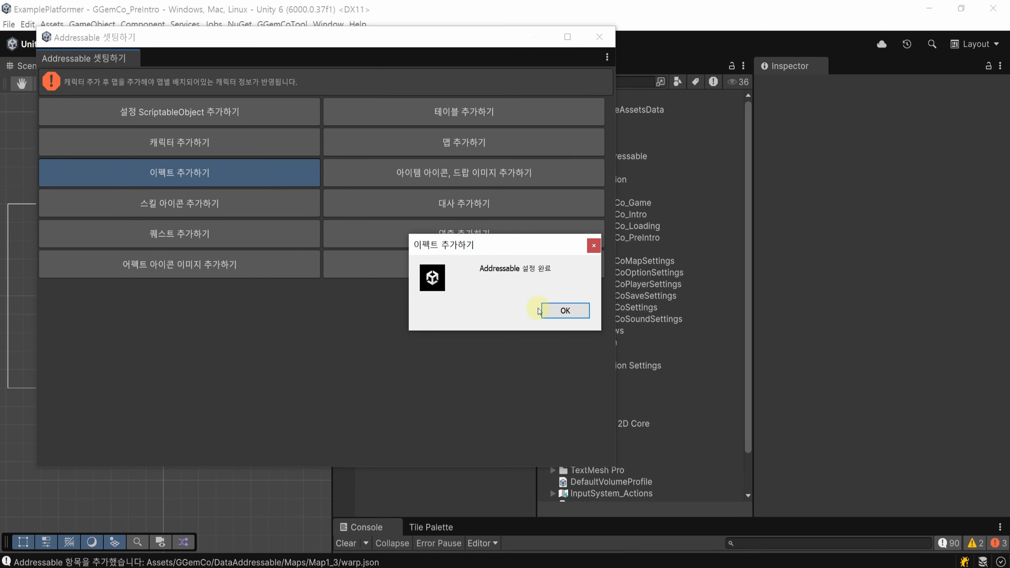
left_click(544, 311)
left_click(564, 174)
left_click(557, 311)
Step: Add the skill icons, dialogues (대사), quests and cutscenes (연출) to the Addressables
left_click(292, 207)
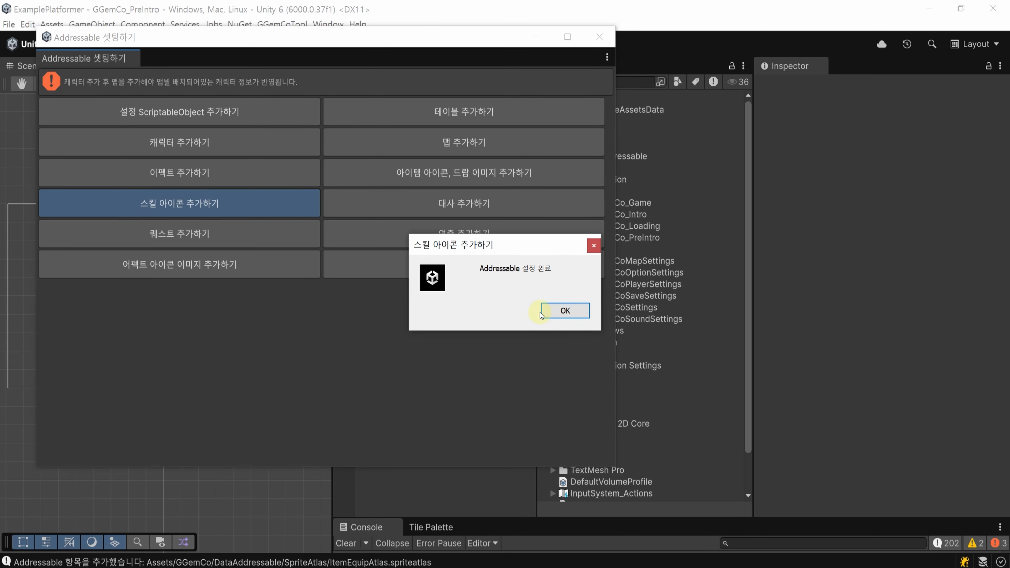
left_click(544, 311)
left_click(531, 204)
left_click(557, 311)
left_click(281, 235)
left_click(563, 311)
left_click(542, 239)
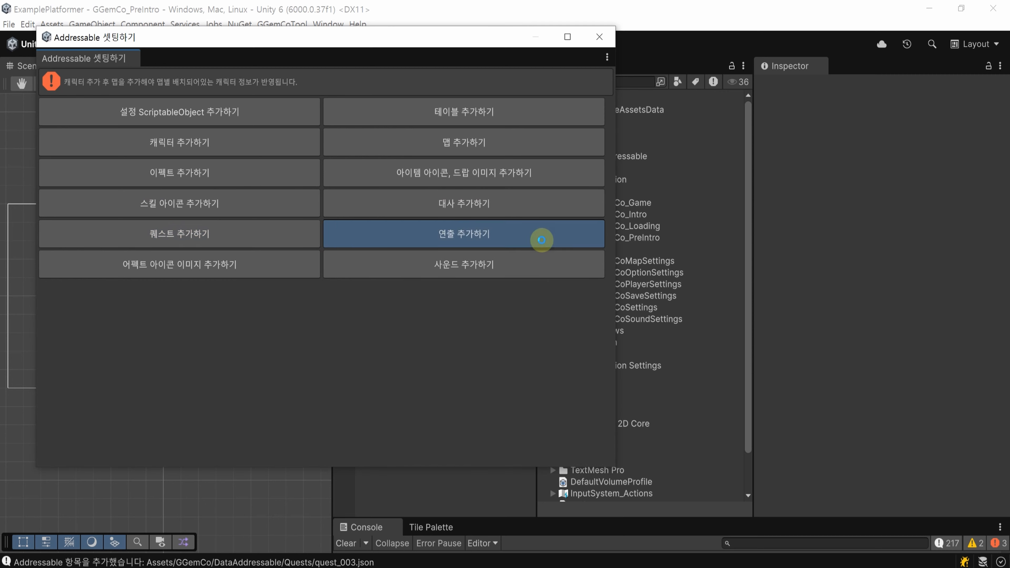
left_click(558, 311)
Step: Add the affect icon images (어펙트 아이콘 이미지) and sounds to the Addressables, and save the project
left_click(293, 271)
left_click(571, 311)
left_click(537, 267)
left_click(543, 312)
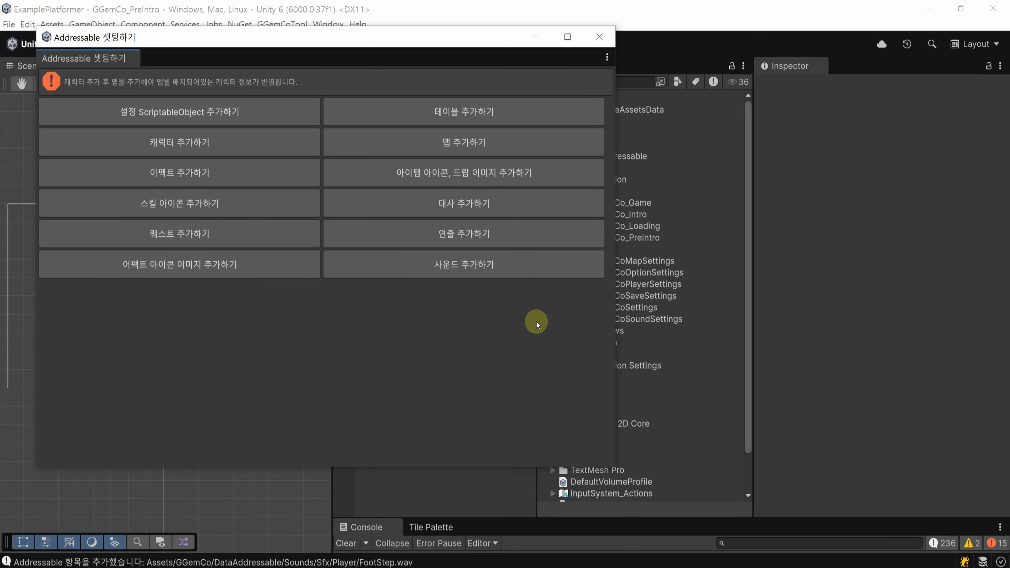
key("ctrl+s")
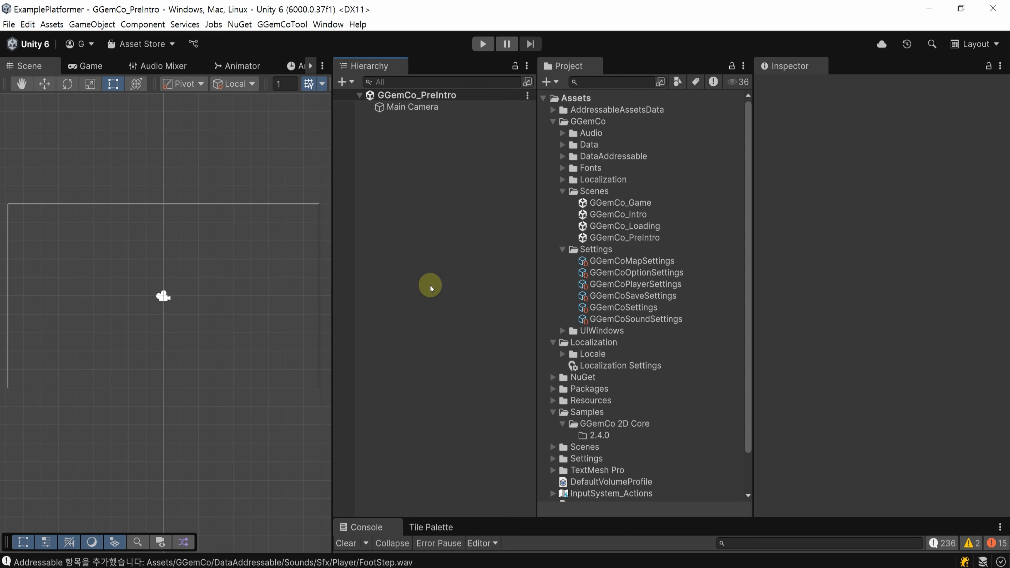
Step: Add the required objects to the GGemCo_PreIntro scene with GGemCoTool's pre-intro scene setup (Pre 인트로 씬 셋팅하기) and save the scene
left_click(675, 237)
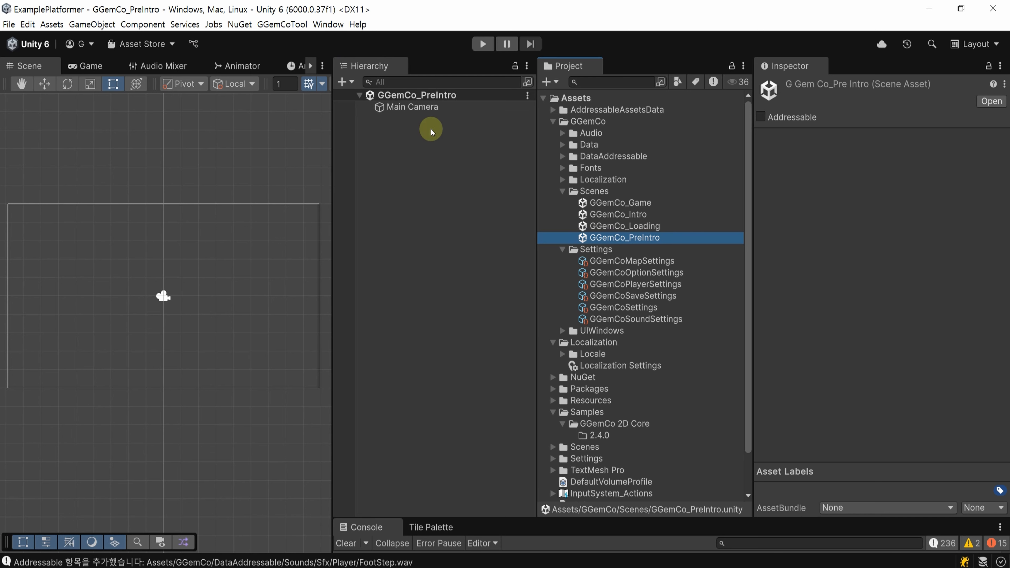
left_click(282, 24)
mouse_move(288, 39)
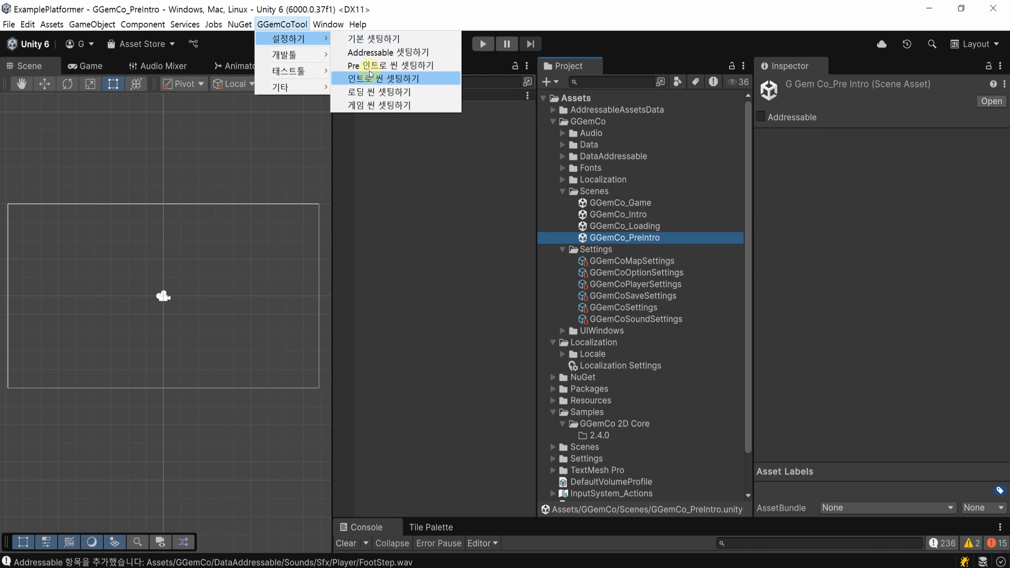
left_click(439, 66)
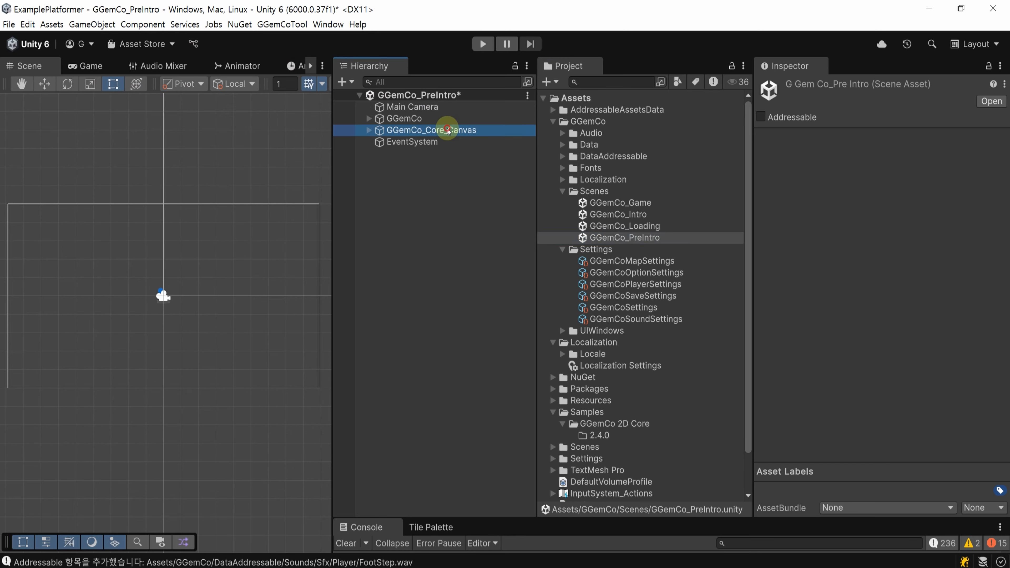
left_click(449, 118)
key("ctrl+s")
Step: Expand the GGemCo, Core and GGemCo_Core_Canvas objects to examine their children, and save the scene again
left_click(369, 130)
left_click(369, 118)
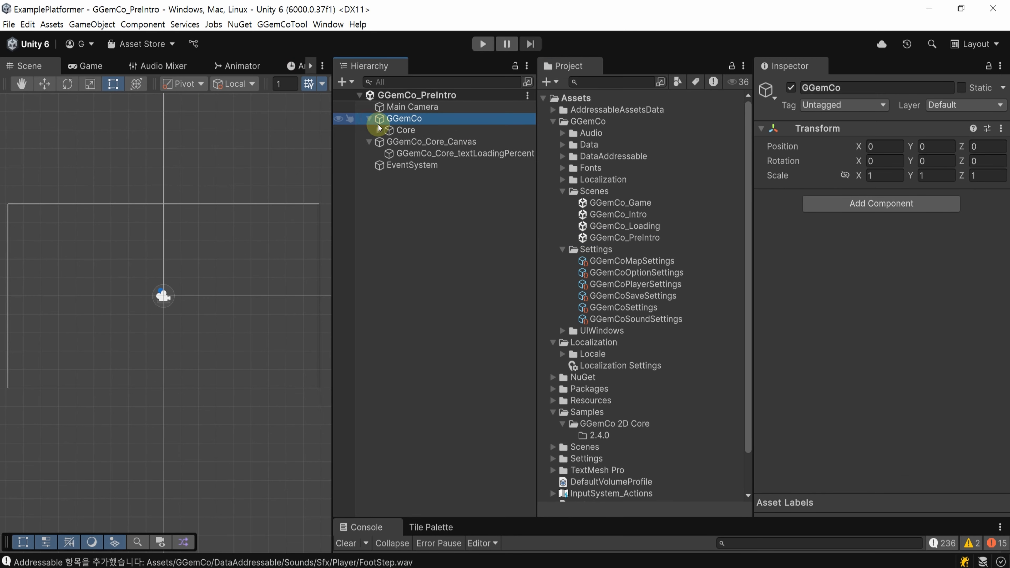
left_click(379, 131)
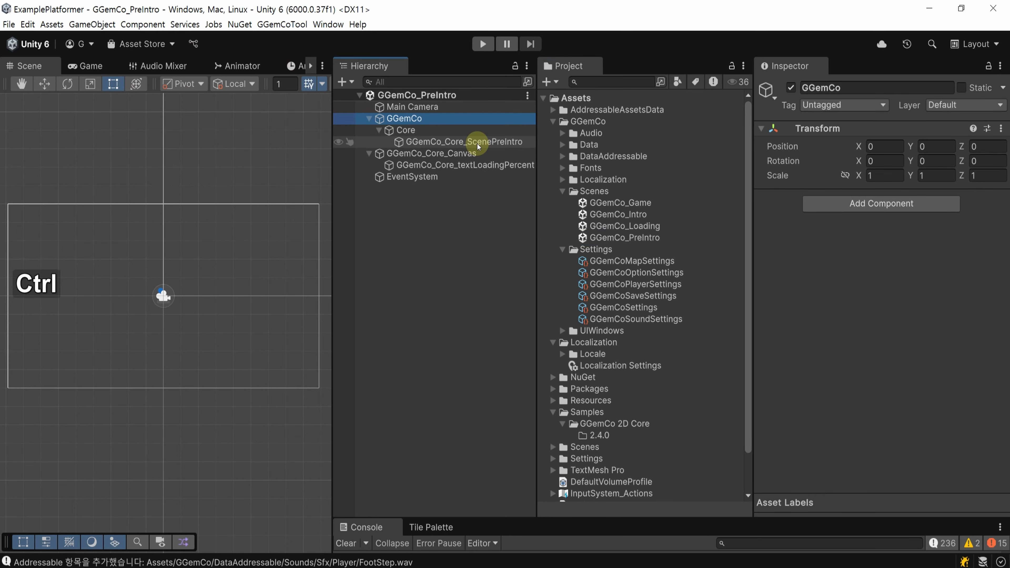
key("ctrl+s")
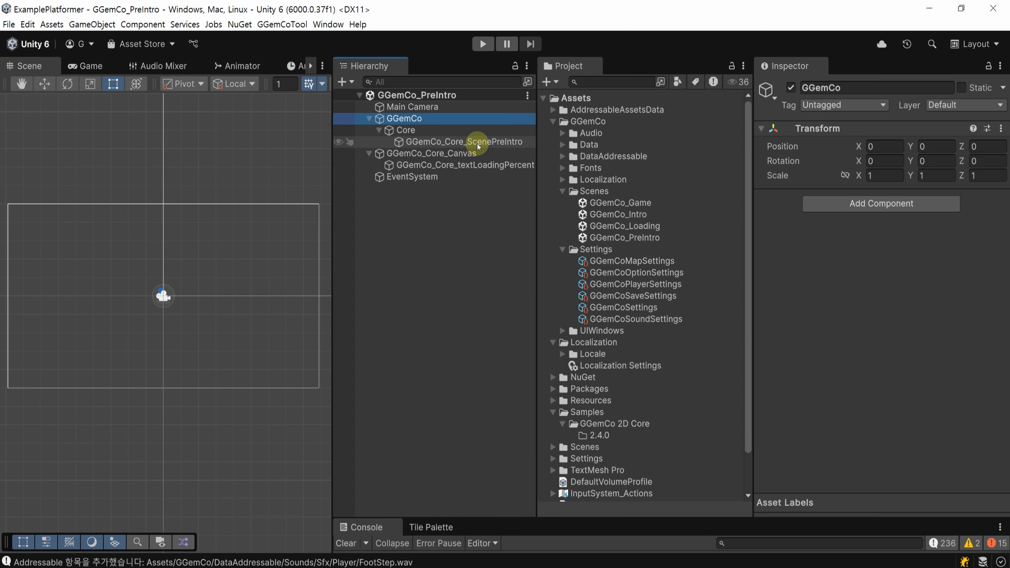
Step: Open the GGemCo_Intro scene and add its required objects (필수 항목) with GGemCoTool's intro scene setup (인트로 씬 셋팅하기)
left_click(470, 246)
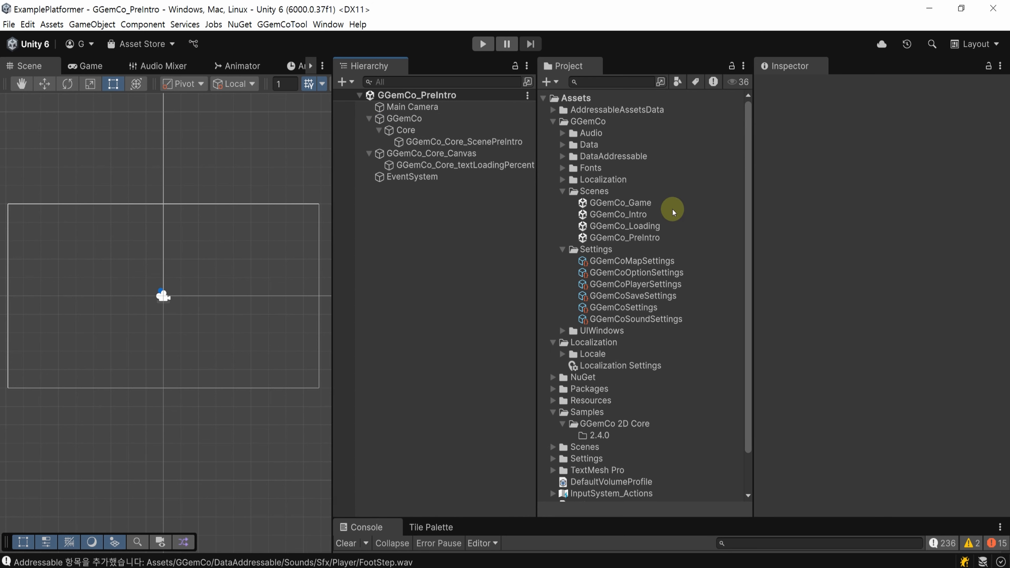
left_click(685, 214)
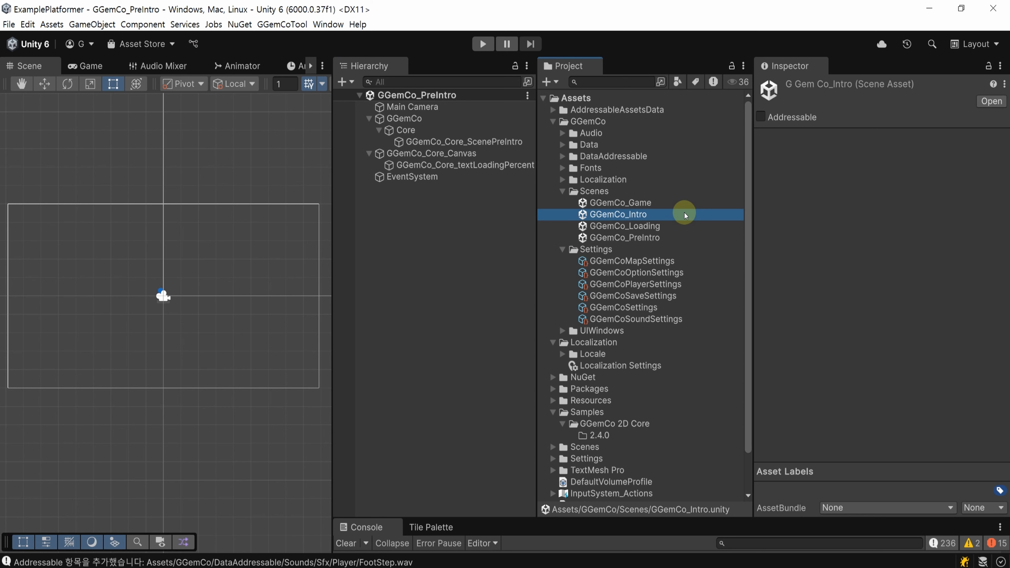
double_click(685, 214)
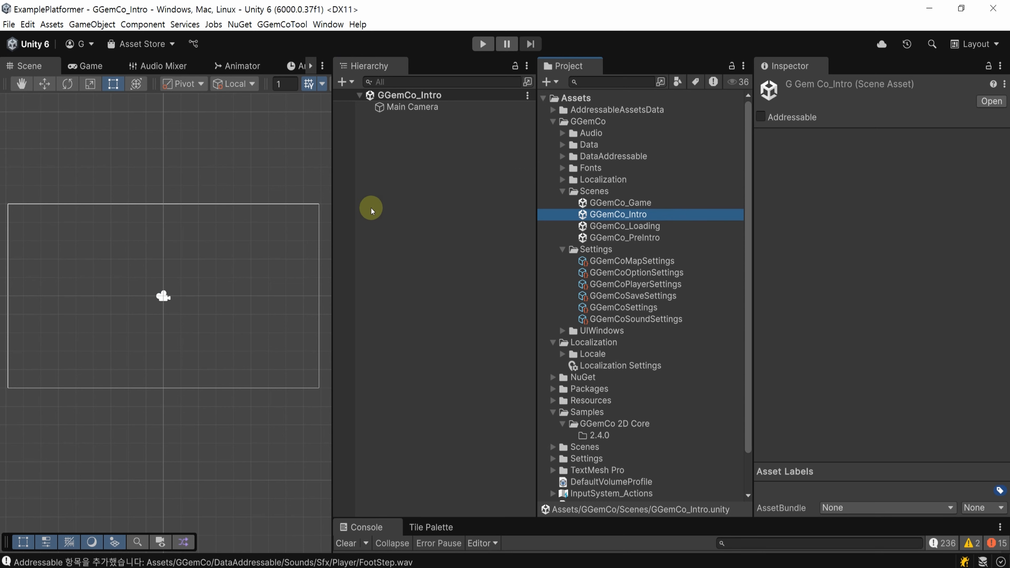
left_click(283, 25)
mouse_move(289, 38)
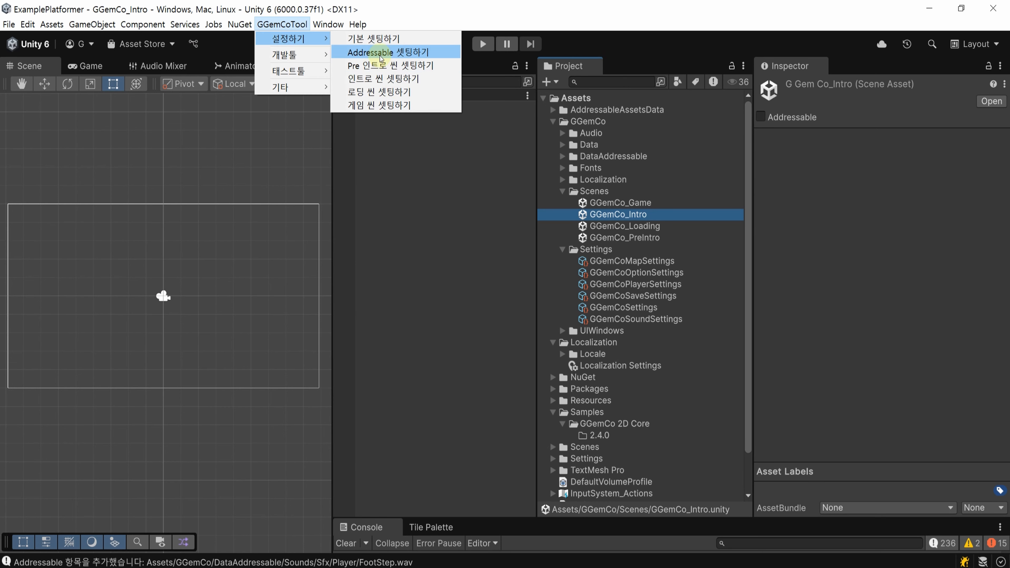
left_click(446, 78)
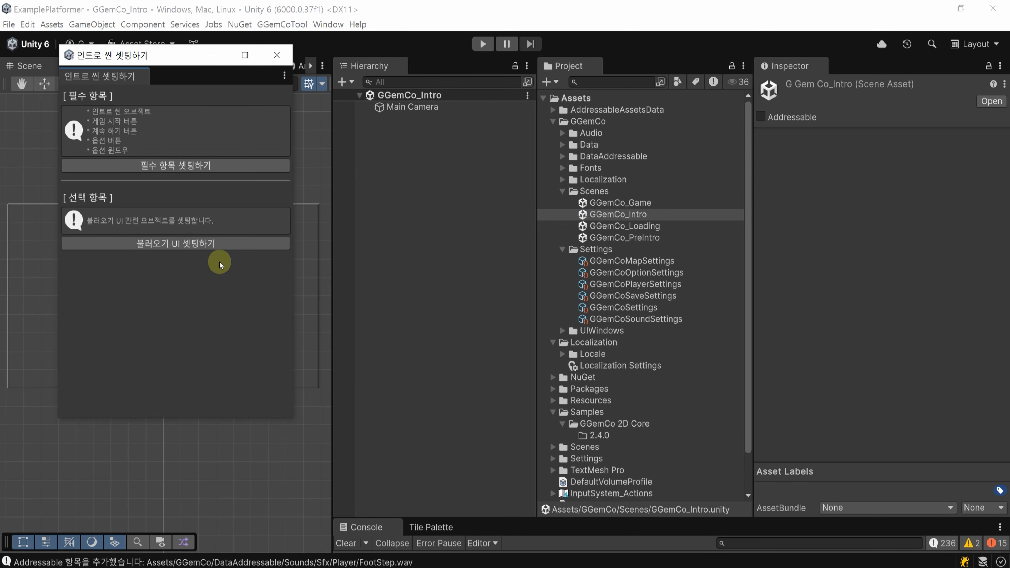
left_click(235, 165)
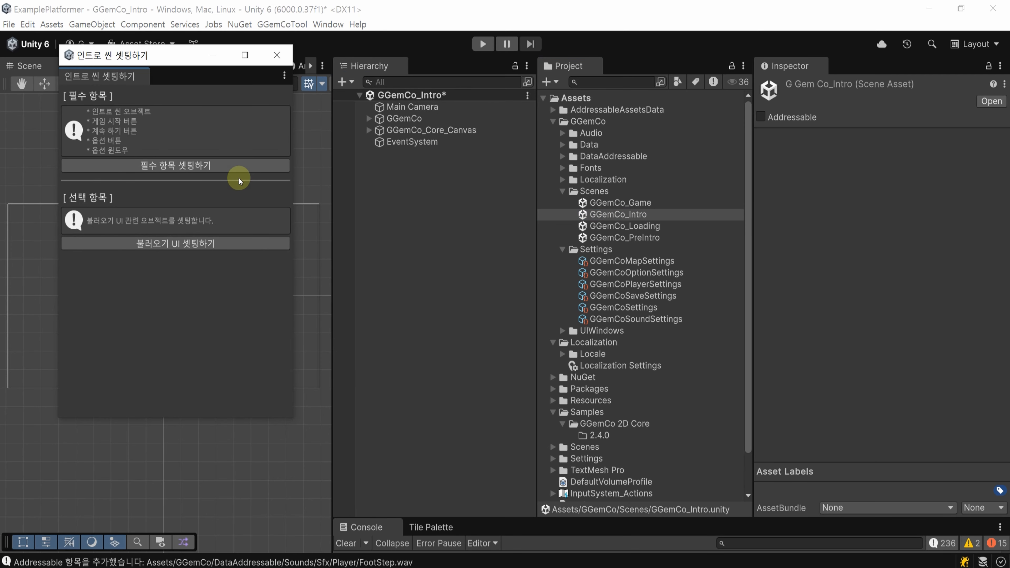
Step: Assign MainAudioMixer from the GGemCo Audio folder as the Main Audio Mixer of GGemCo_Core_SoundManager under GGemCo's Core object
left_click(369, 129)
left_click(369, 119)
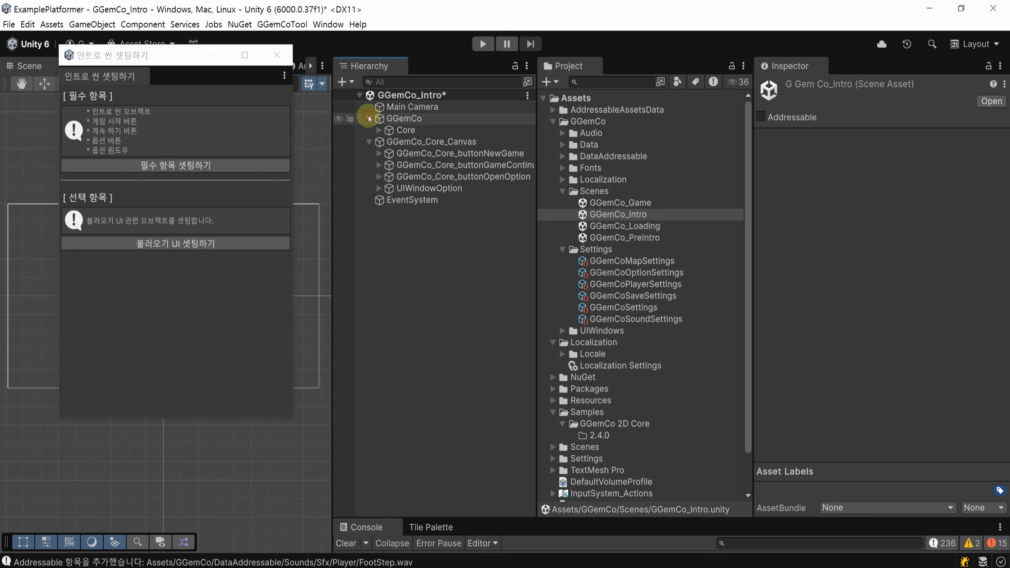
left_click(380, 130)
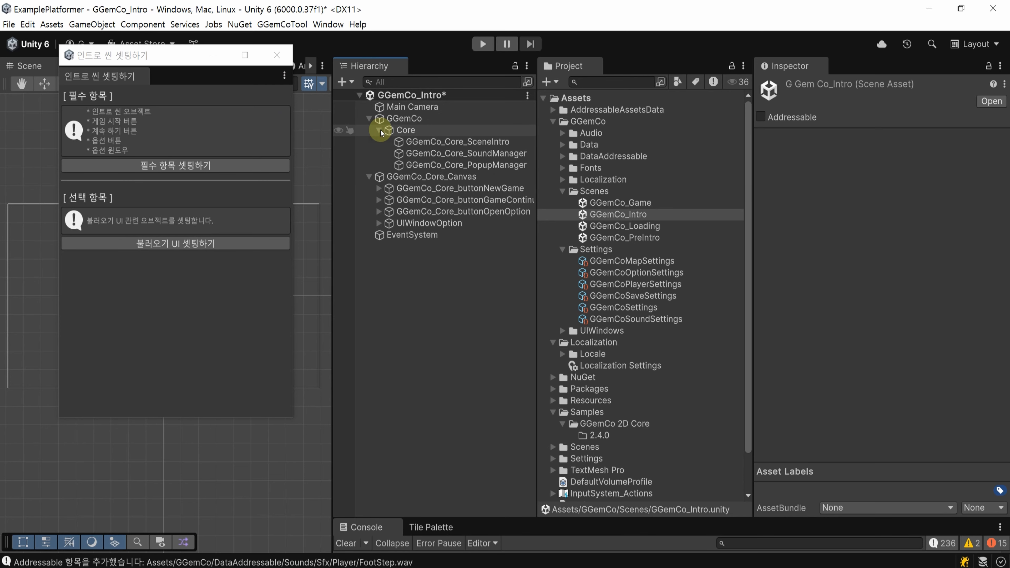
left_click(499, 157)
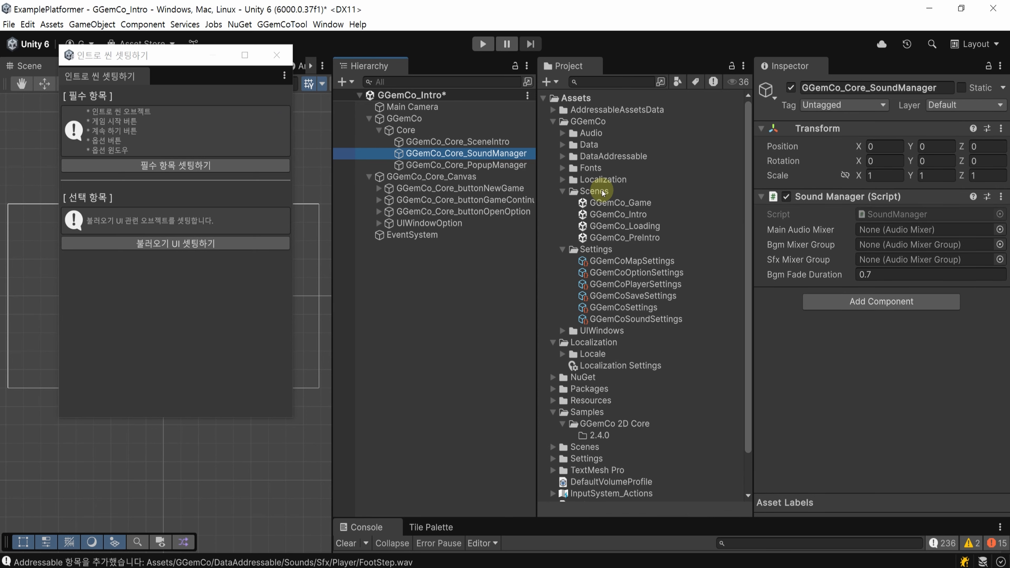
left_click(562, 133)
left_click(575, 145)
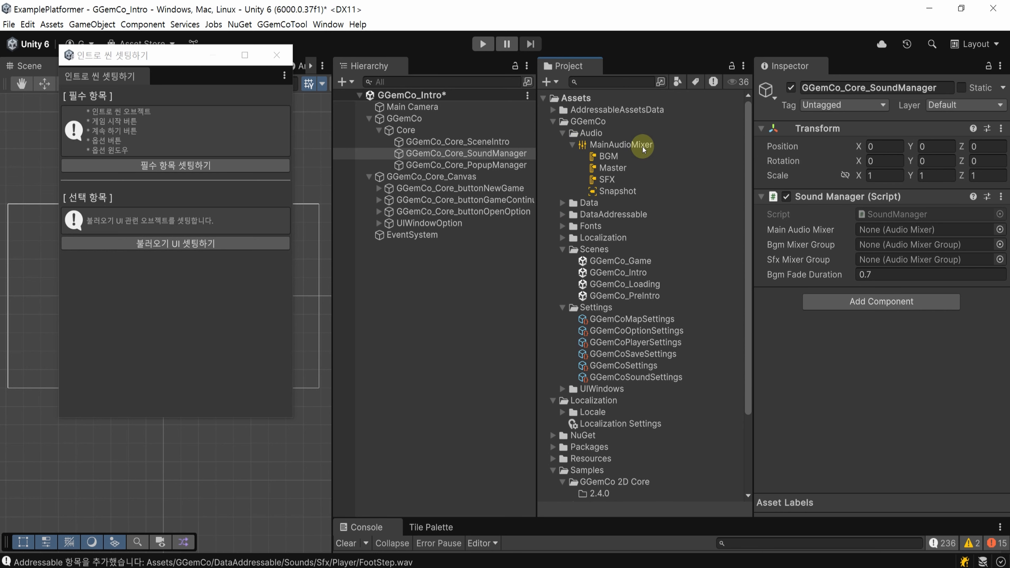
left_click(638, 144)
left_click_drag(766, 184, 949, 230)
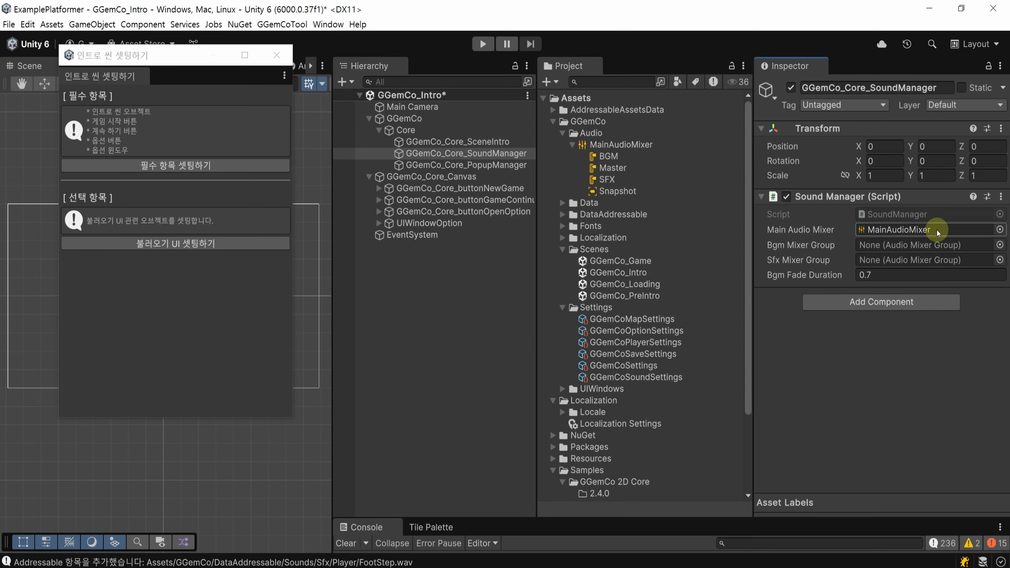
Step: Assign the mixer's BGM group as Bgm Mixer Group and its SFX group as Sfx Mixer Group on the Sound Manager
left_click_drag(609, 156, 973, 250)
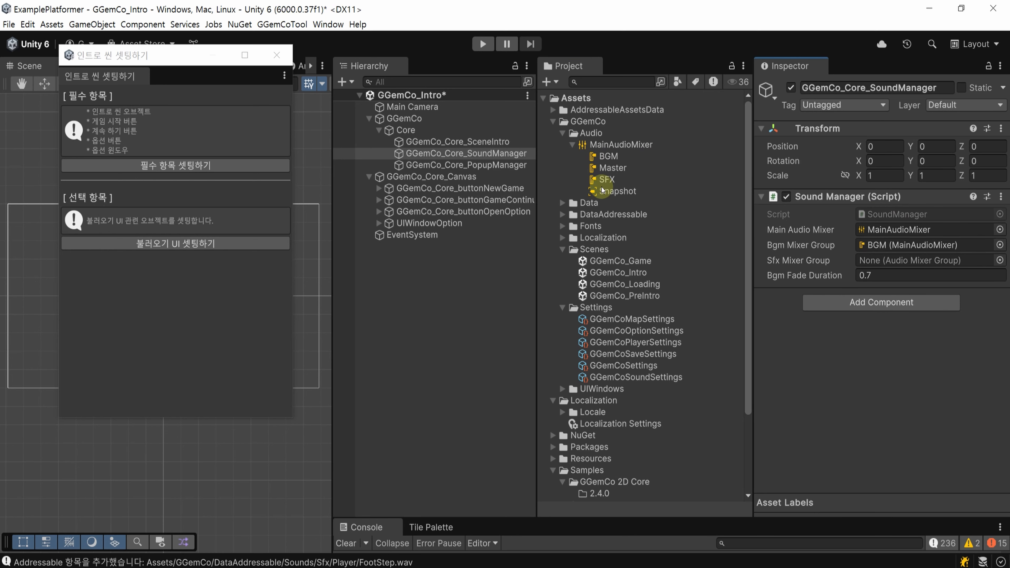
left_click(607, 181)
left_click_drag(607, 182, 971, 264)
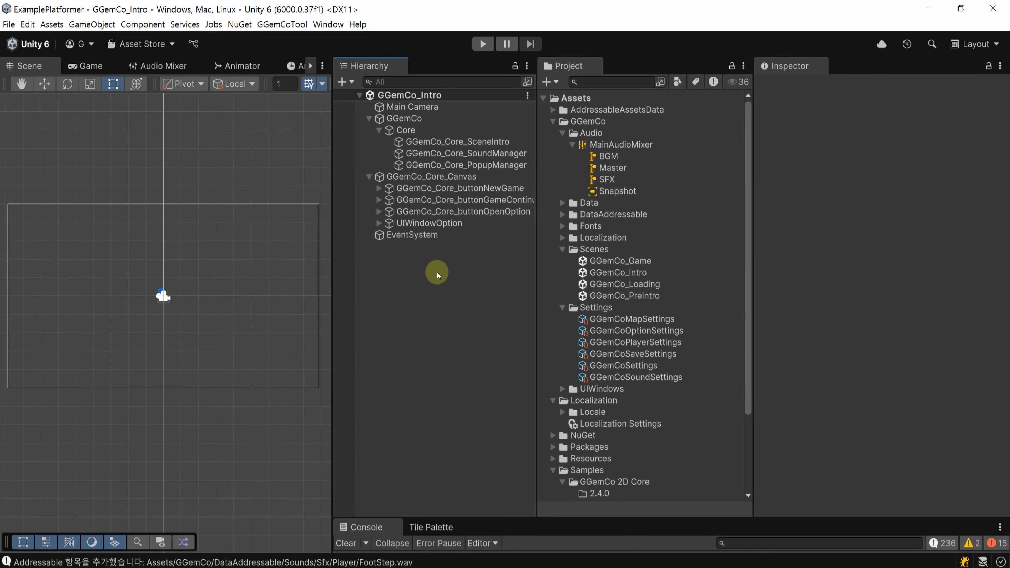
Step: Select UIWindowOption, collapse its Rect Transform, Canvas Renderer and Image components, and expand List Prefab Panel in its UI Window Option script
left_click(431, 224)
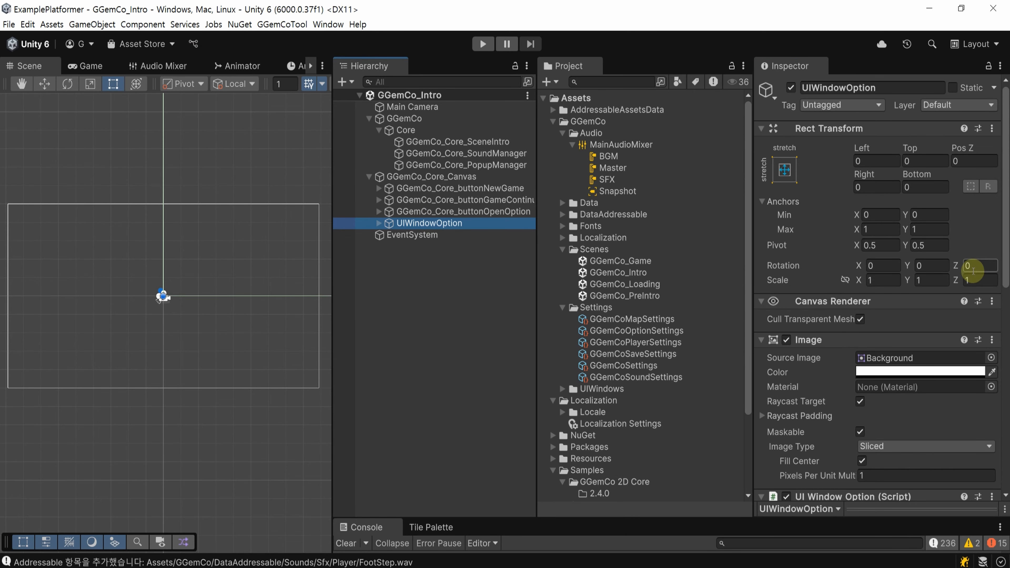
left_click(762, 128)
left_click(763, 145)
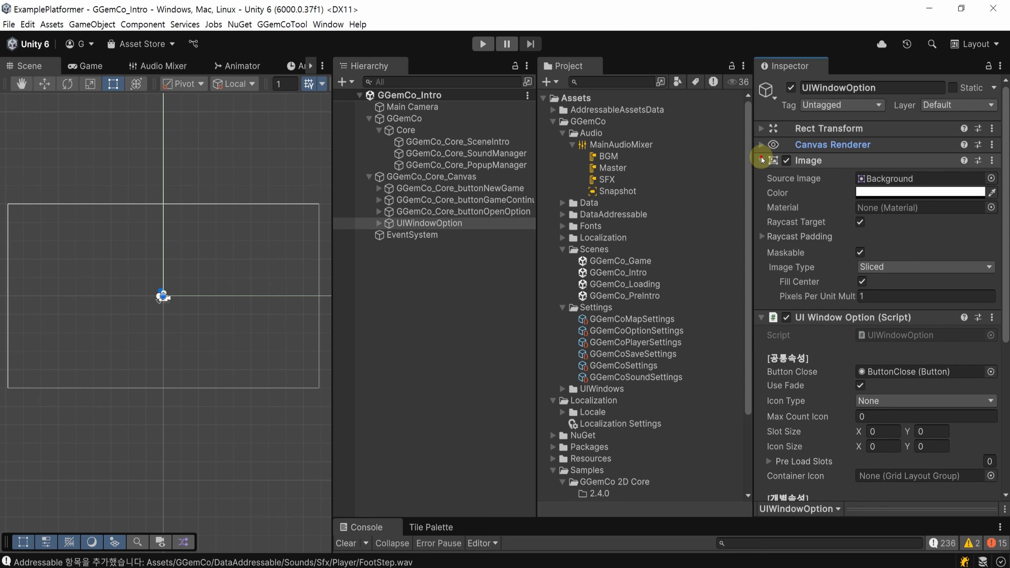
left_click(763, 161)
scroll(879, 307, "down", 2)
scroll(878, 307, "down", 3)
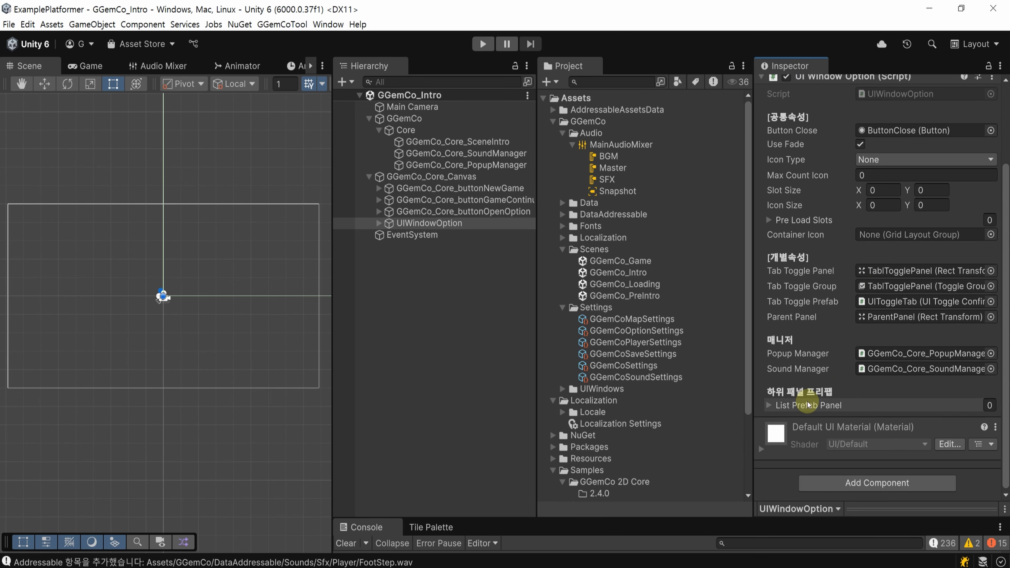
left_click(810, 405)
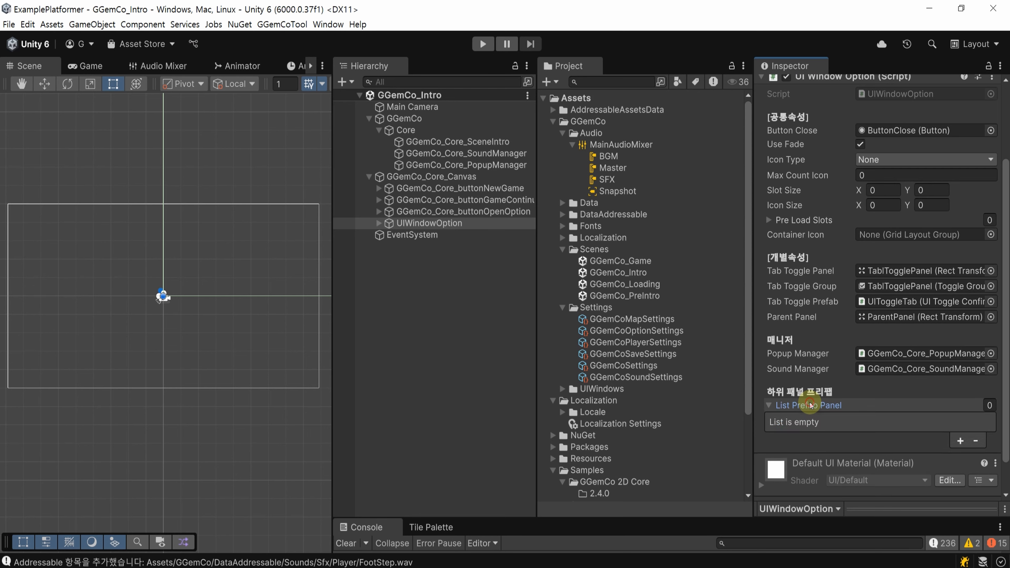
scroll(810, 403, "down", 2)
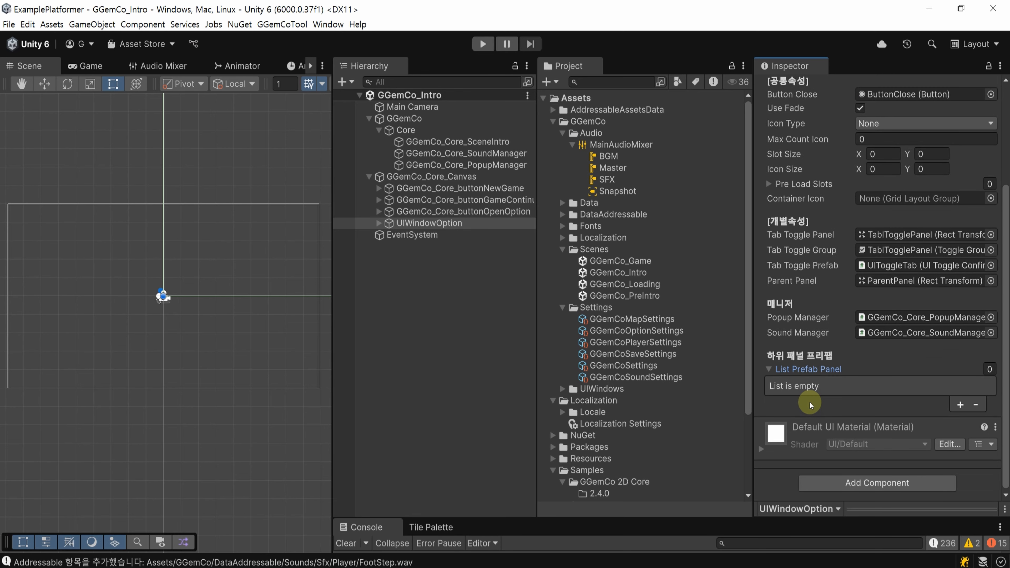
Step: Add the UIPanelDefault prefab from the UIWindows Option folder as Element 0 of List Prefab Panel, and save the GGemCo_Intro scene
left_click(563, 391)
scroll(716, 332, "down", 5)
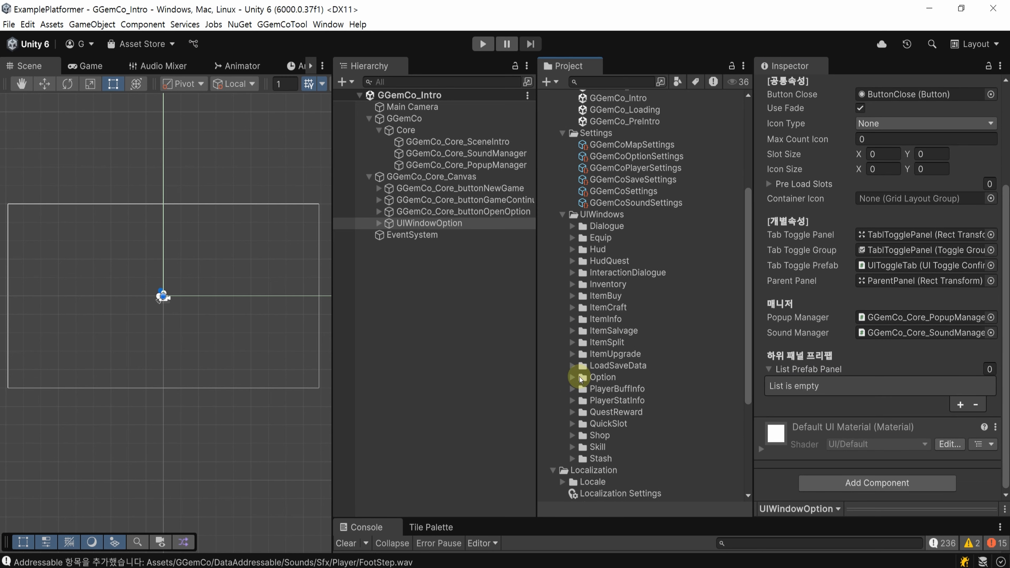
left_click(573, 377)
scroll(666, 347, "down", 5)
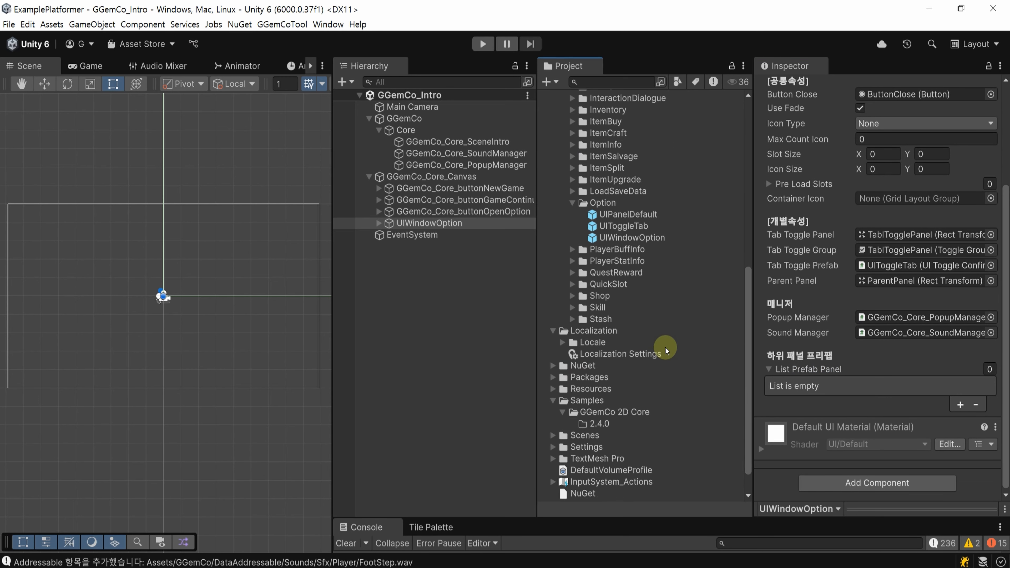
left_click(961, 404)
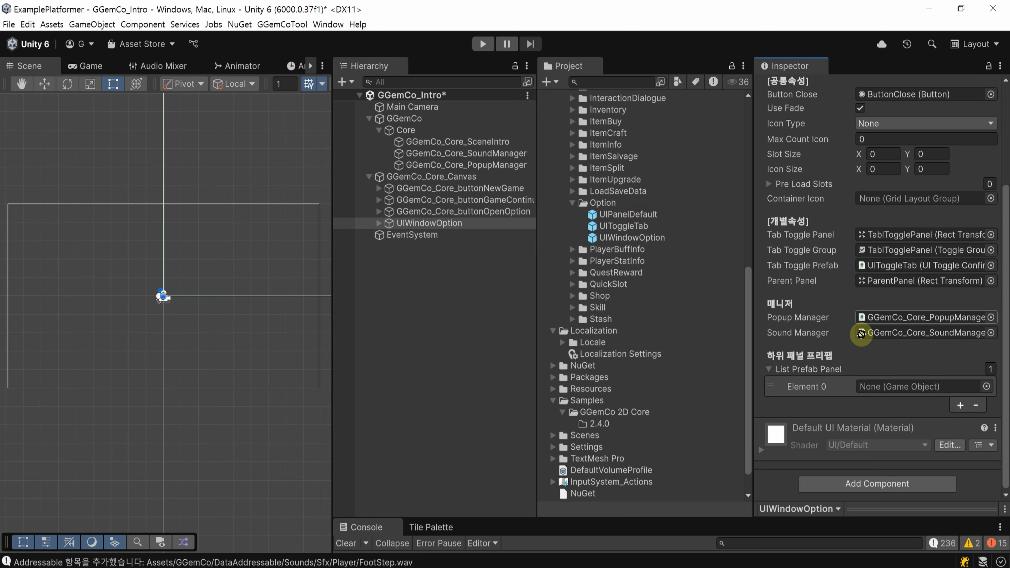
left_click_drag(862, 334, 947, 388)
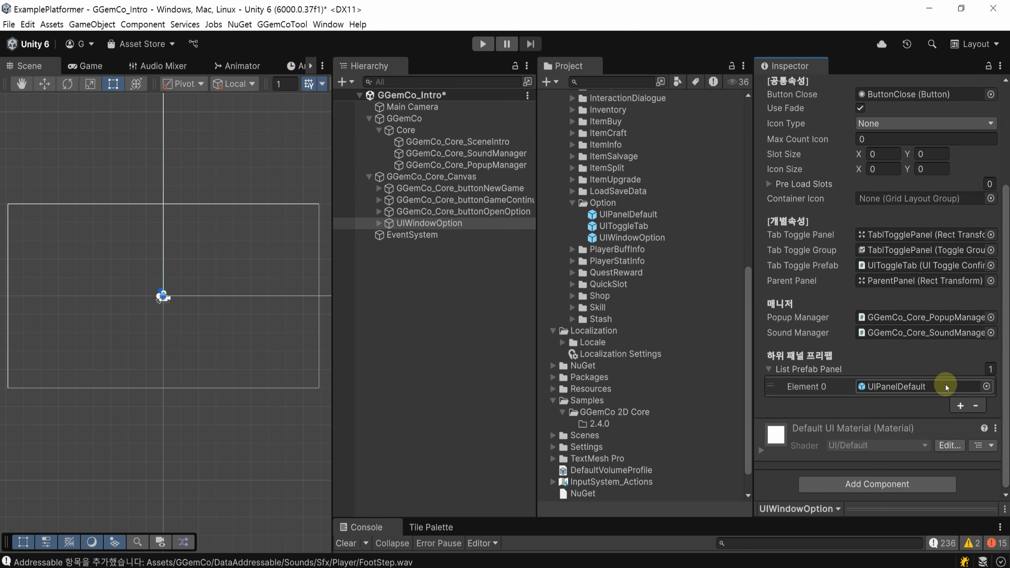
left_click(459, 324)
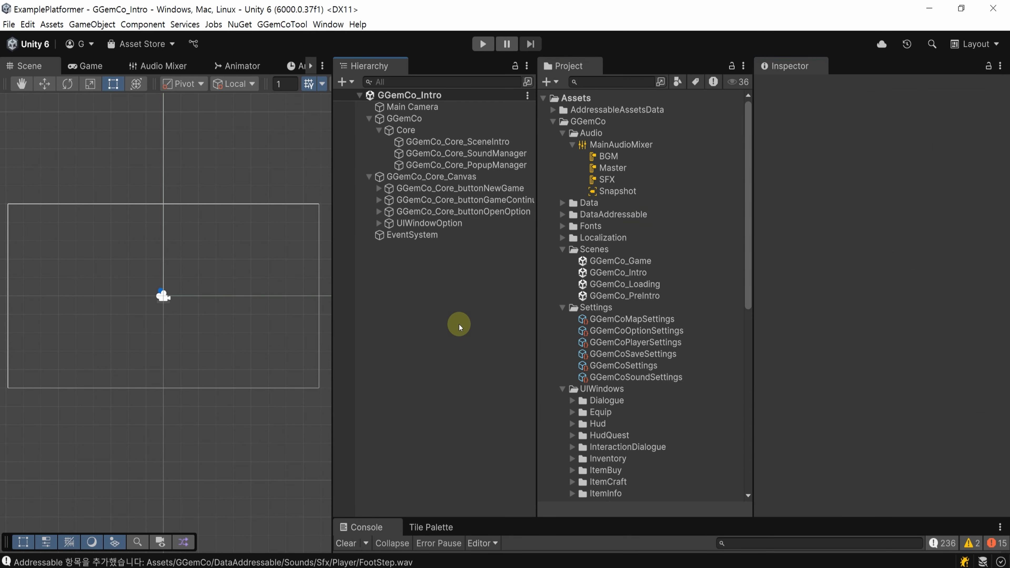
Step: Open the GGemCo_Loading scene and add its required objects with GGemCoTool's loading scene setup (로딩 씬 셋팅하기)
double_click(683, 285)
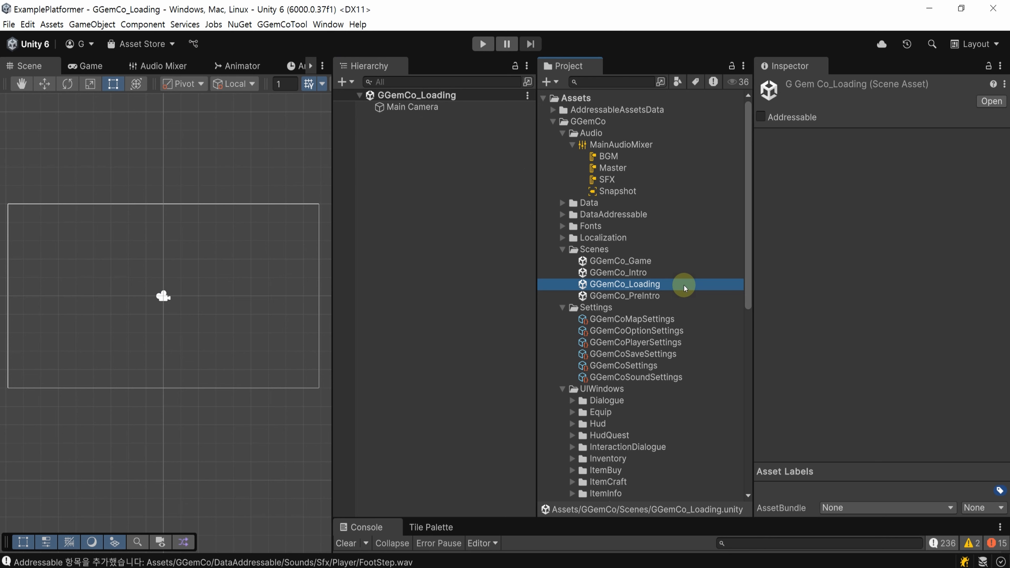
left_click(422, 153)
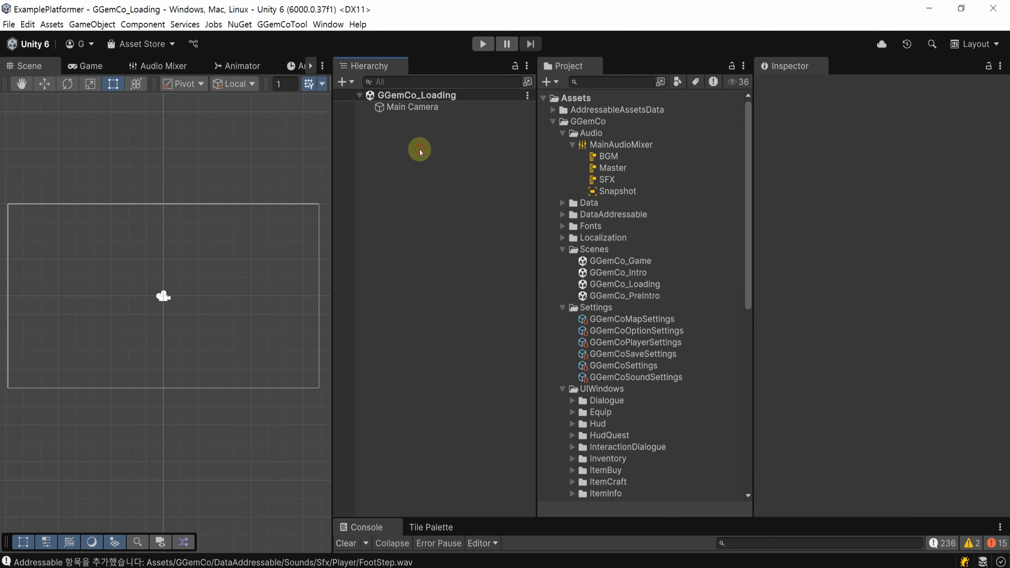
left_click(266, 25)
mouse_move(275, 40)
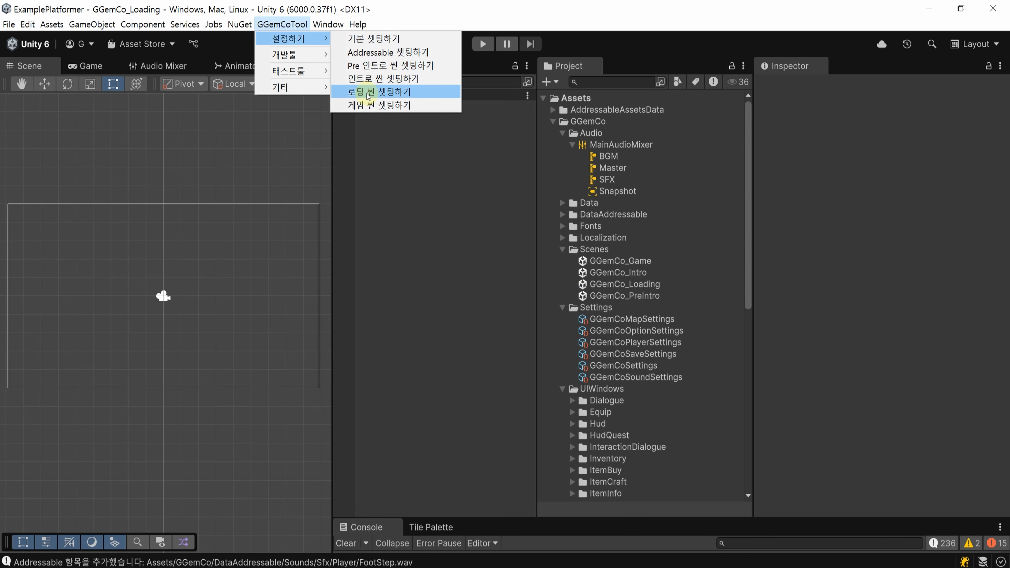
left_click(425, 93)
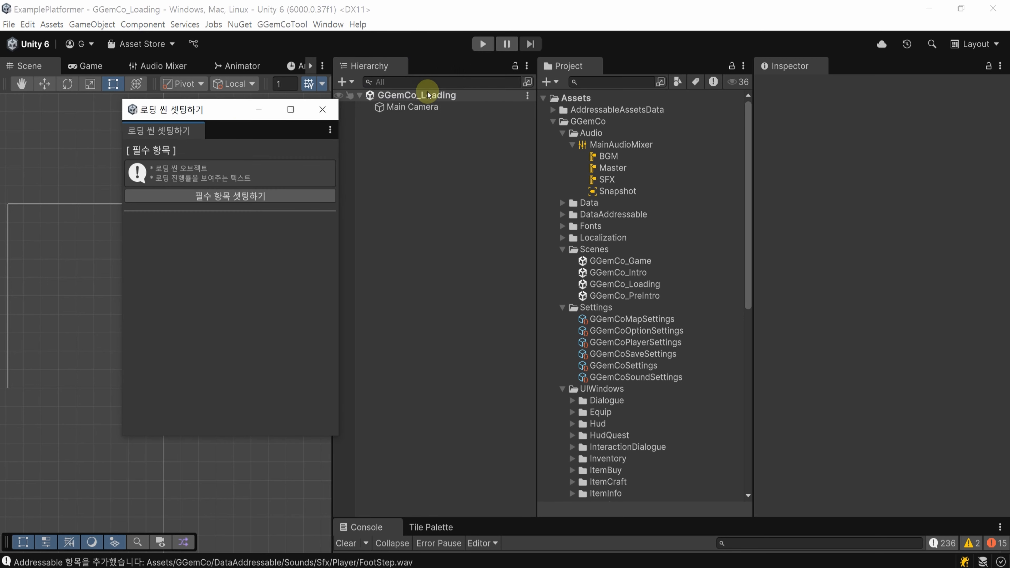
left_click_drag(234, 107, 171, 103)
left_click(228, 194)
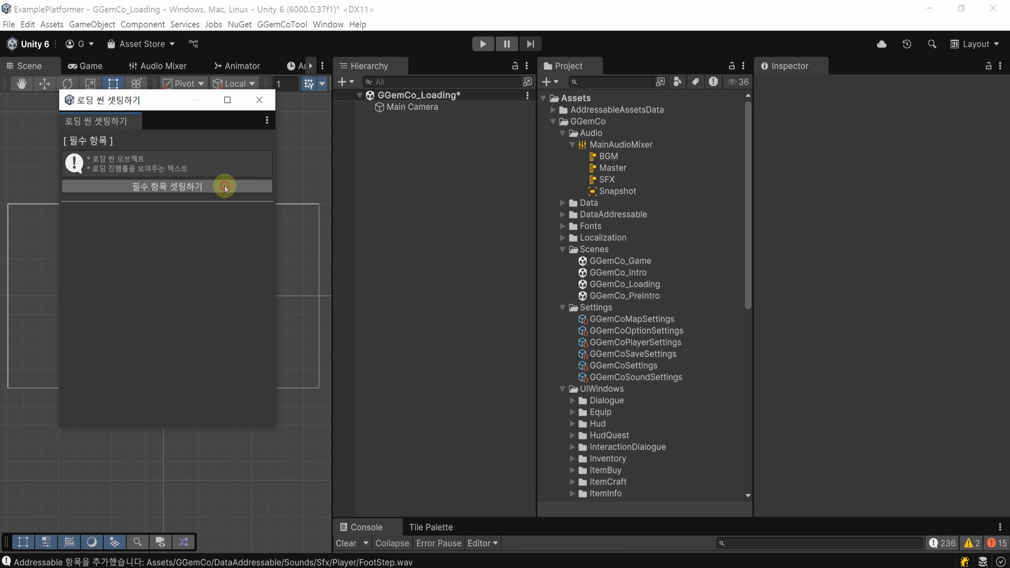
Step: Expand GGemCo_Core_Canvas, GGemCo and Core to examine the added objects, save the GGemCo_Loading scene and close the setup window
left_click(369, 130)
left_click(366, 119)
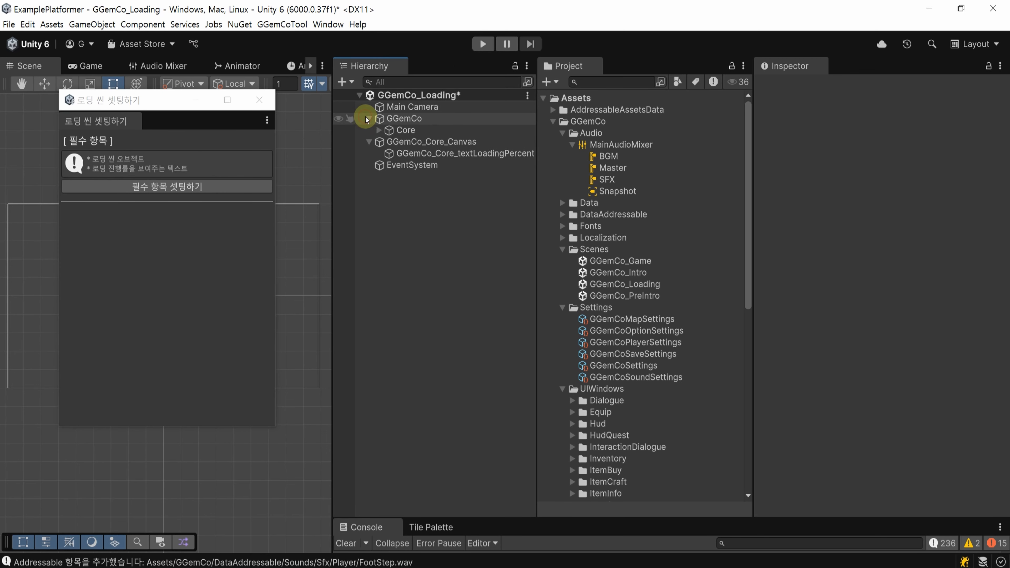
left_click(378, 130)
key("ctrl+s")
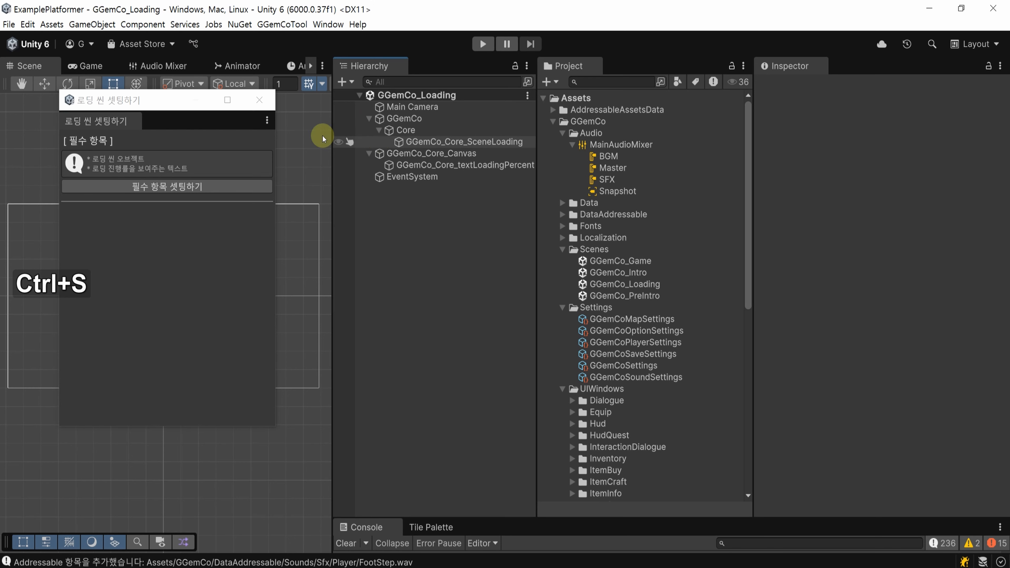
left_click(259, 101)
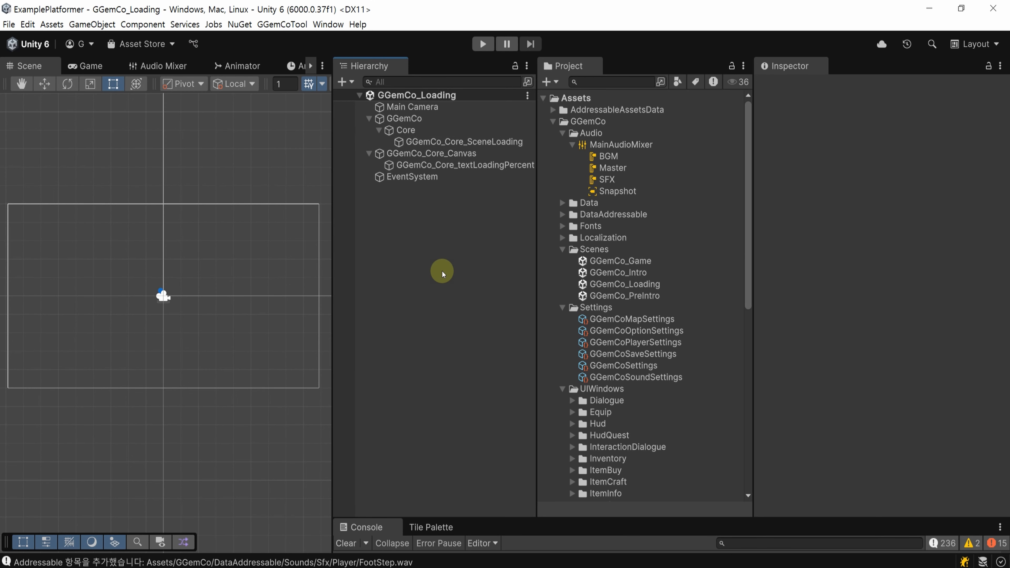
Step: Open the GGemCo_Game scene and set up its required items and all test windows (모든 테스트 윈도우) with 게임 씬 셋팅하기
double_click(621, 261)
left_click(282, 25)
mouse_move(289, 39)
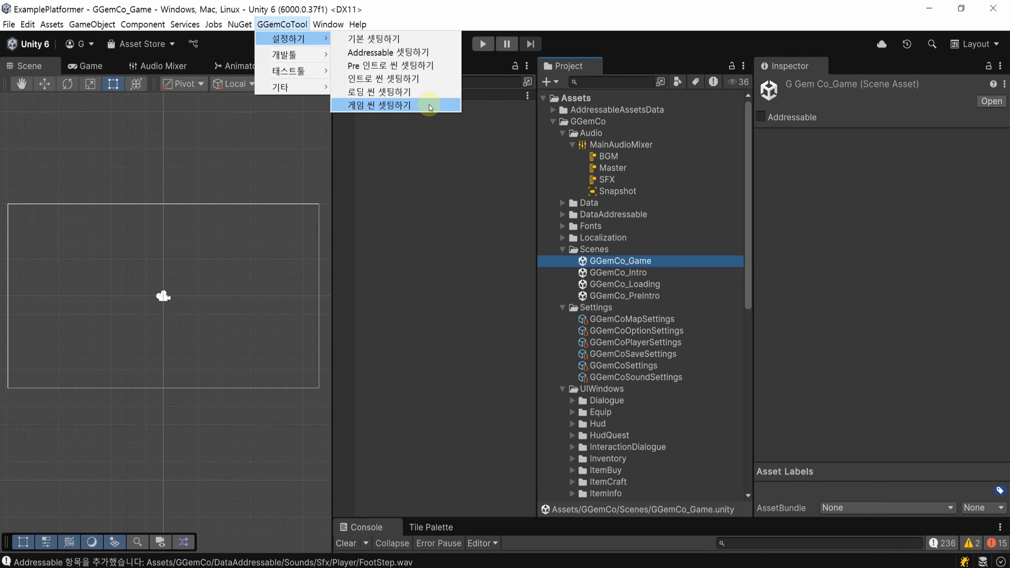
left_click(446, 106)
left_click_drag(260, 106, 157, 61)
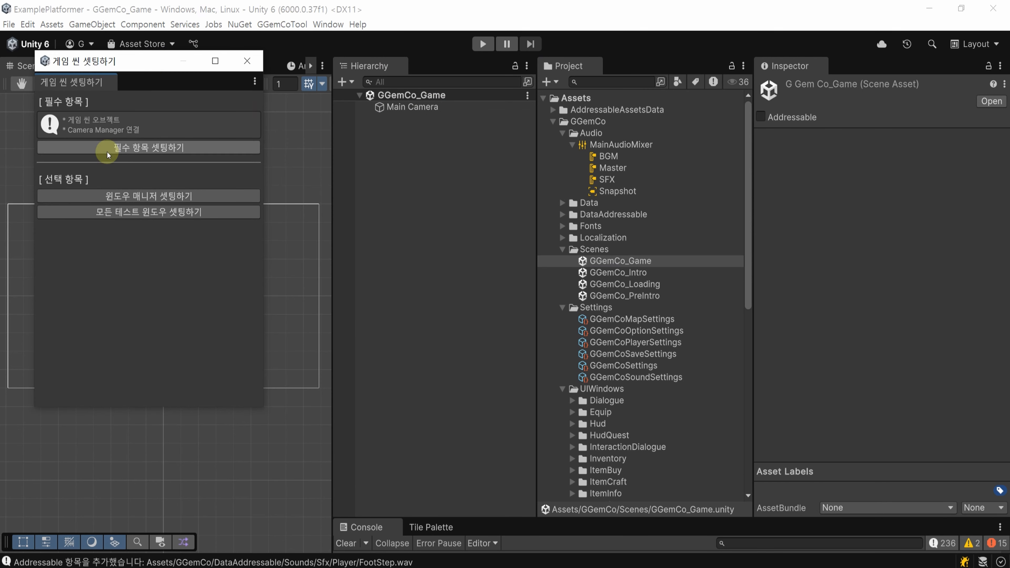
left_click(224, 148)
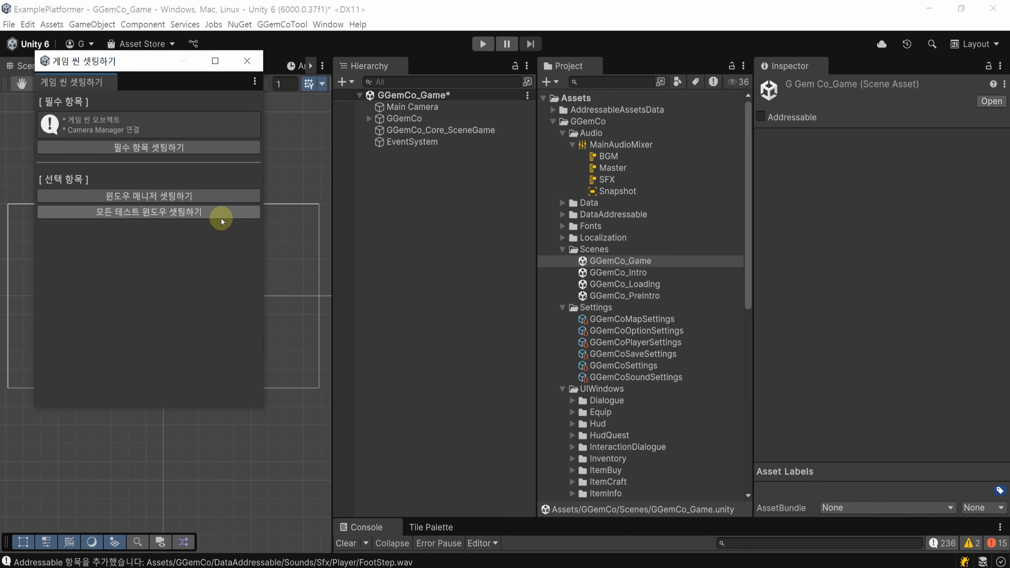
left_click(228, 215)
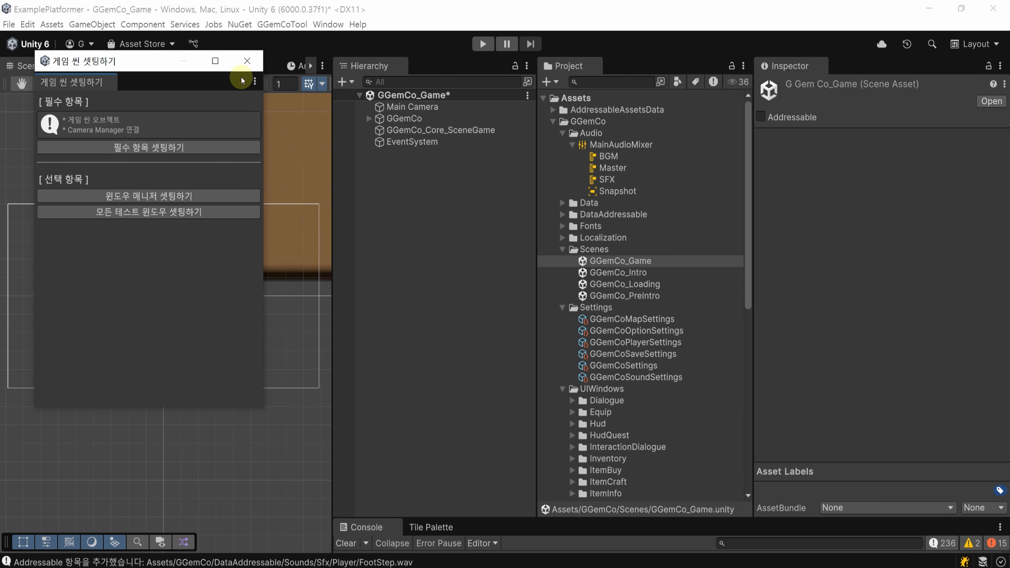
Step: Close the game scene setup window and expand GGemCo and Core to examine the objects added to the scene
left_click(242, 63)
left_click(369, 118)
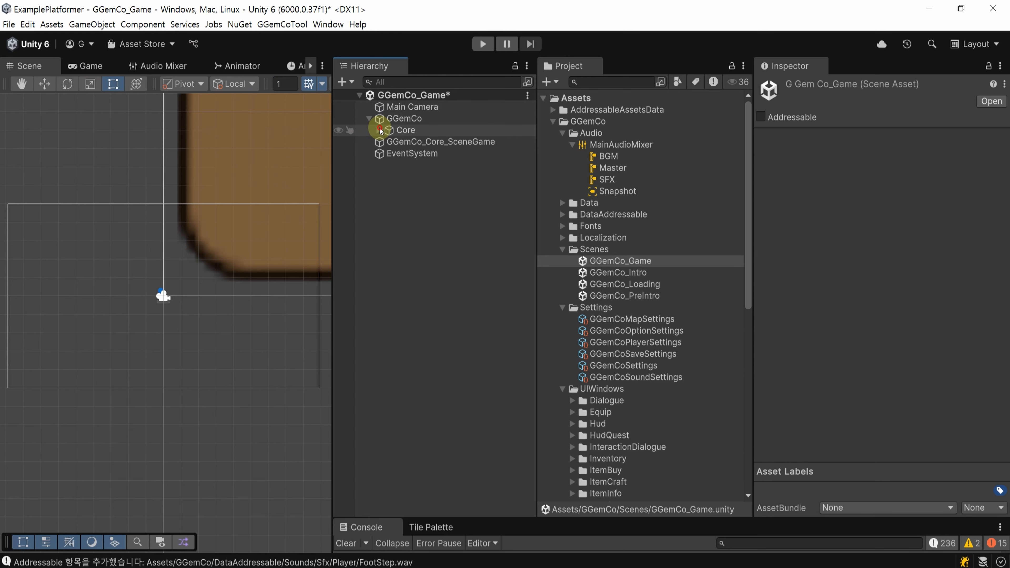
left_click(379, 131)
scroll(267, 197, "down", 12)
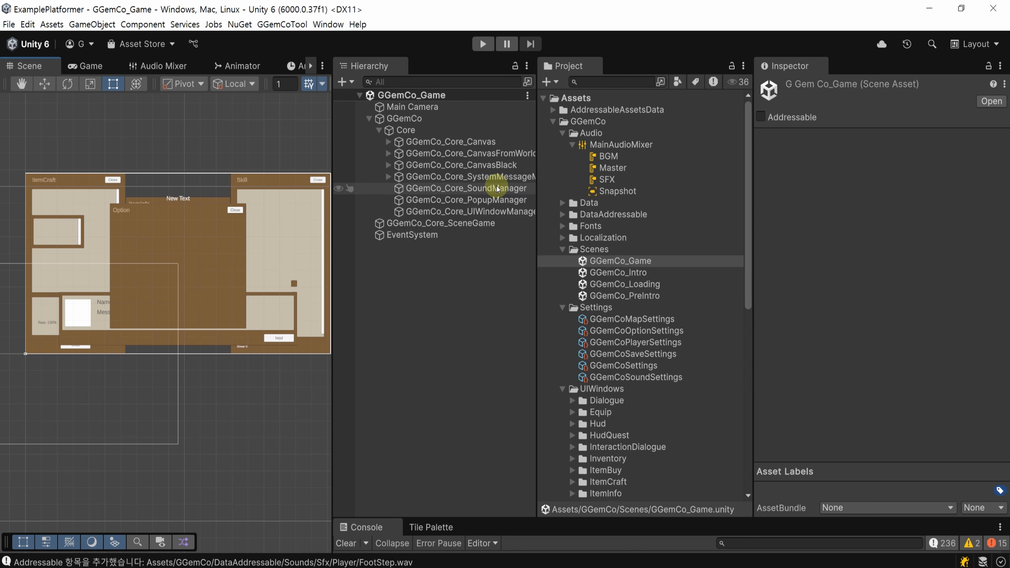
Step: Assign MainAudioMixer, its BGM group and its SFX group to the matching fields of GGemCo_Core_SoundManager, and save the scene
left_click(530, 190)
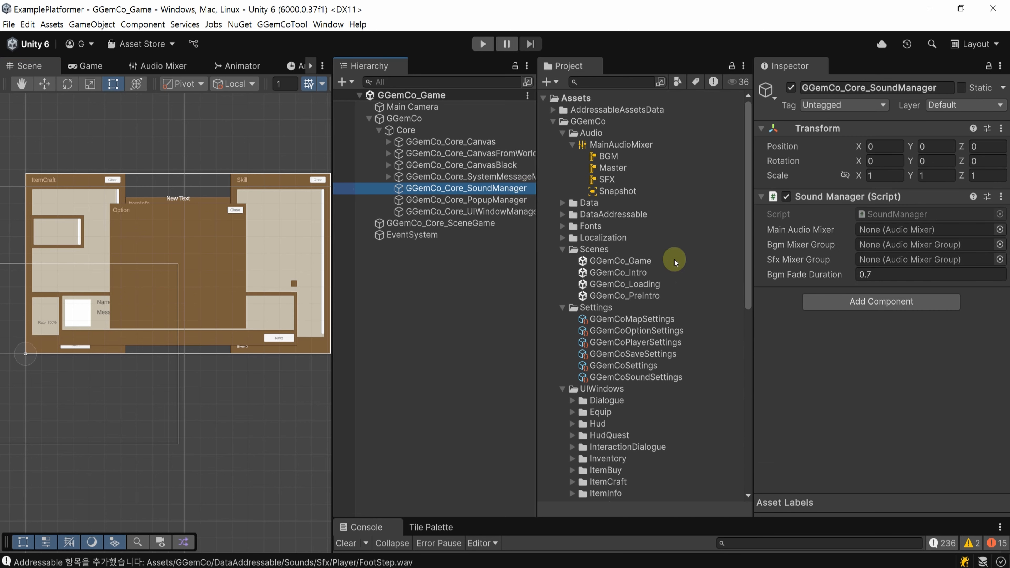
left_click_drag(640, 145, 950, 234)
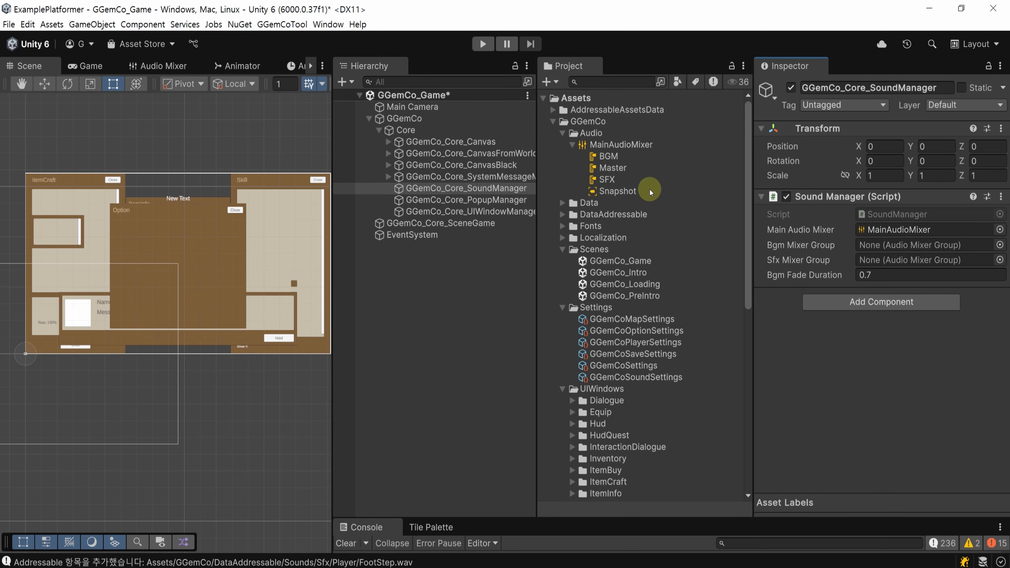
left_click_drag(605, 158, 977, 251)
left_click_drag(607, 179, 973, 267)
key("ctrl+s")
Step: Add the UIPanelDefault prefab as Element 0 of List Prefab Panel on UIWindowOption in GGemCo_Core_Canvas, and save the scene
left_click(389, 142)
left_click(428, 397)
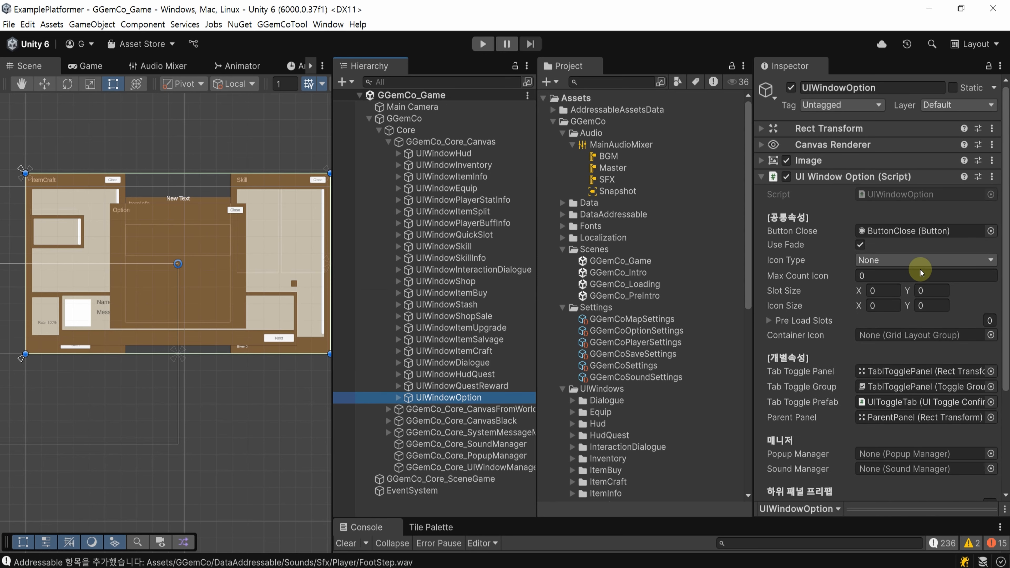
scroll(922, 274, "down", 4)
left_click(960, 405)
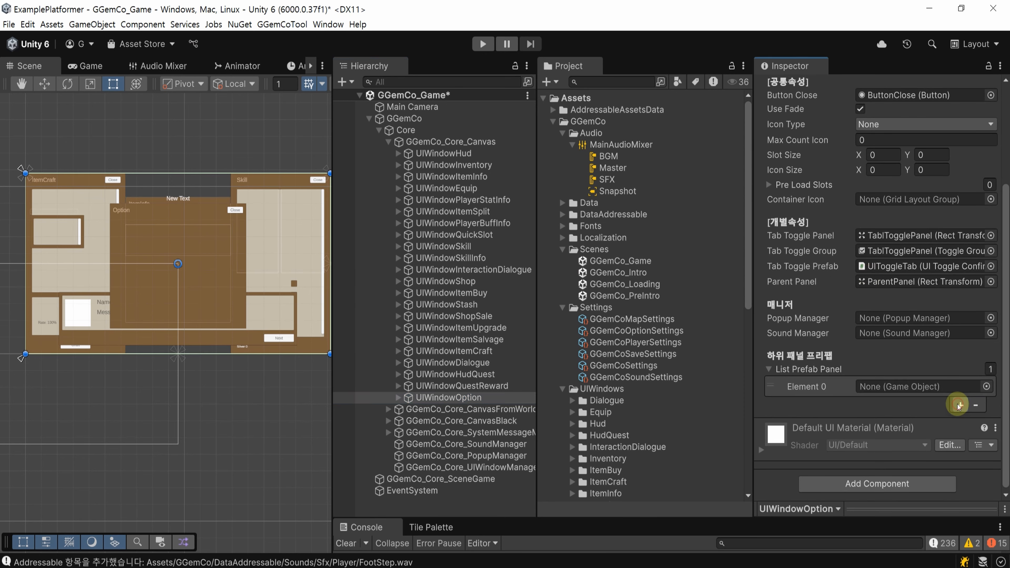
scroll(642, 317, "down", 6)
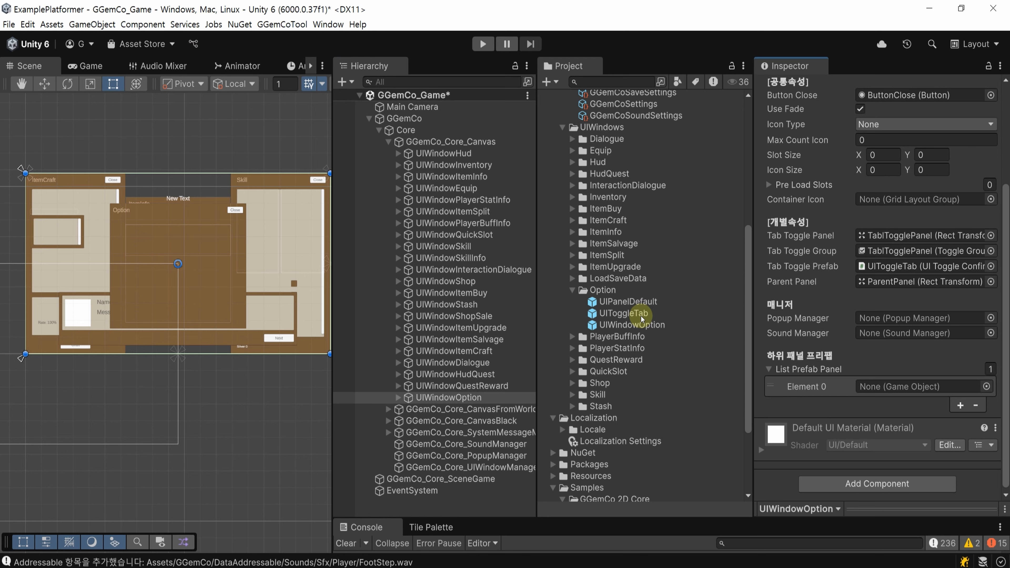
left_click_drag(654, 303, 949, 387)
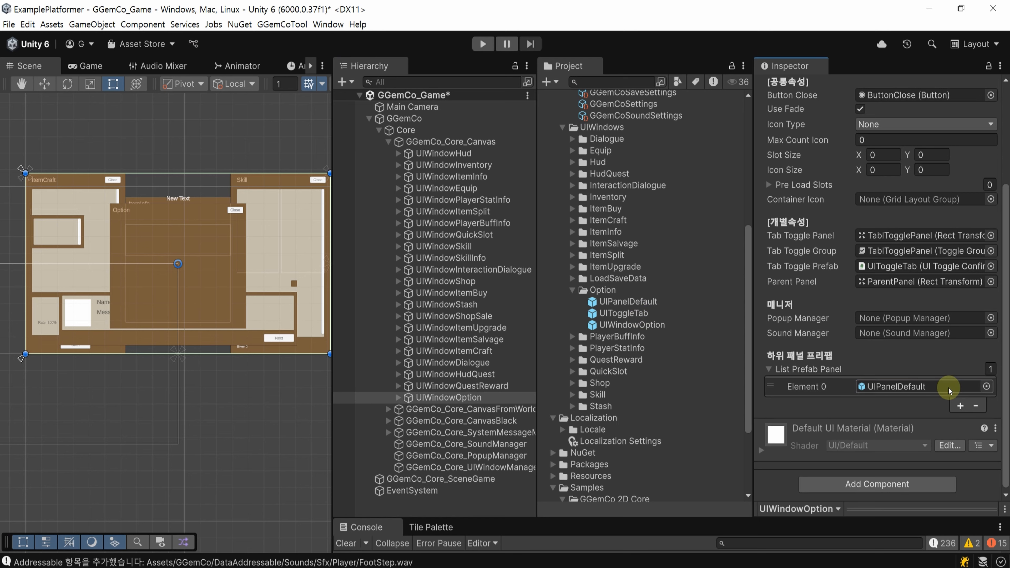
key("ctrl+s")
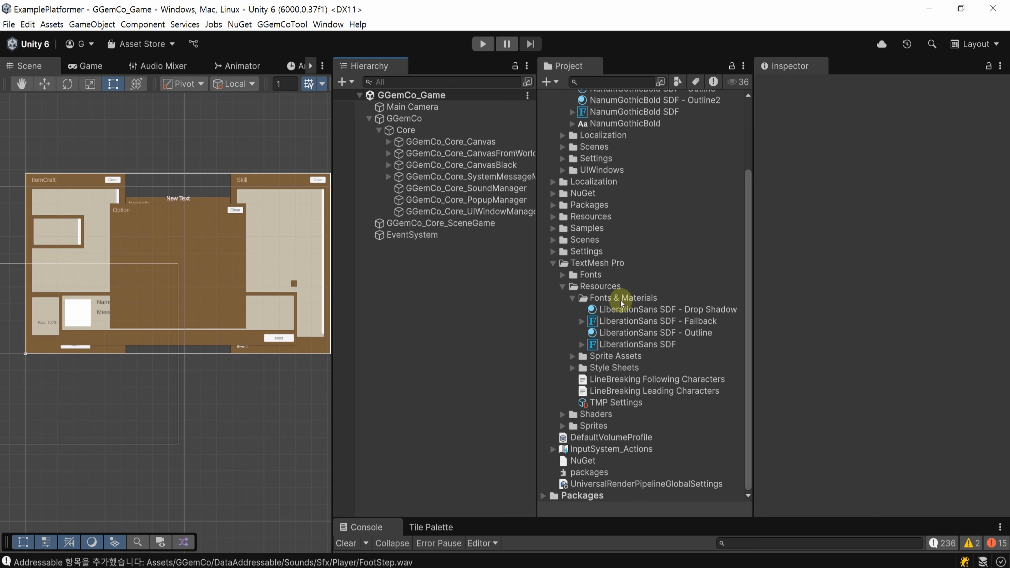
Step: Add NanumGothicBold SDF as a second fallback font asset of LiberationSans SDF, and save
left_click(677, 349)
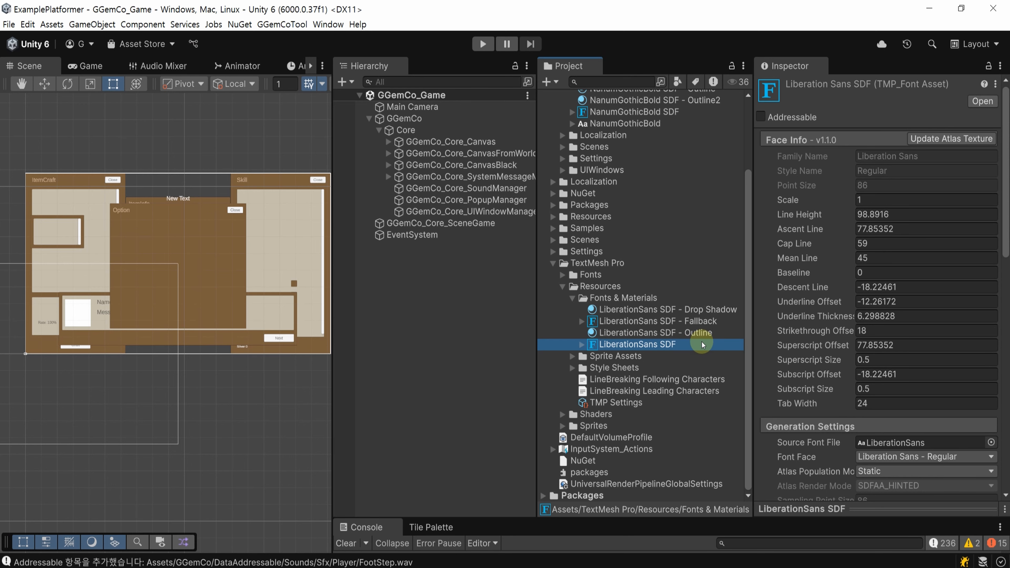
scroll(871, 273, "down", 6)
scroll(870, 272, "down", 5)
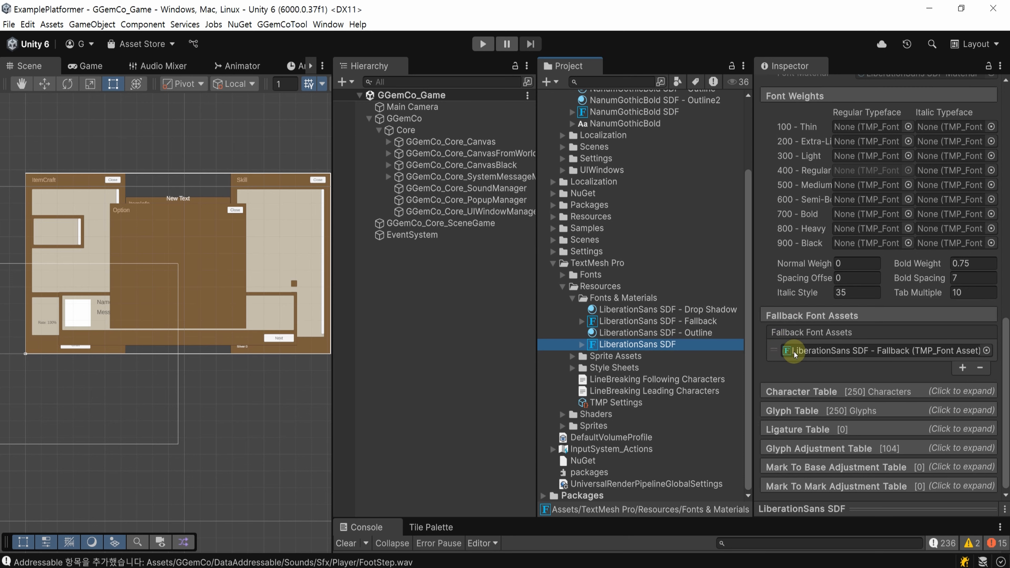
left_click(963, 368)
scroll(613, 302, "up", 4)
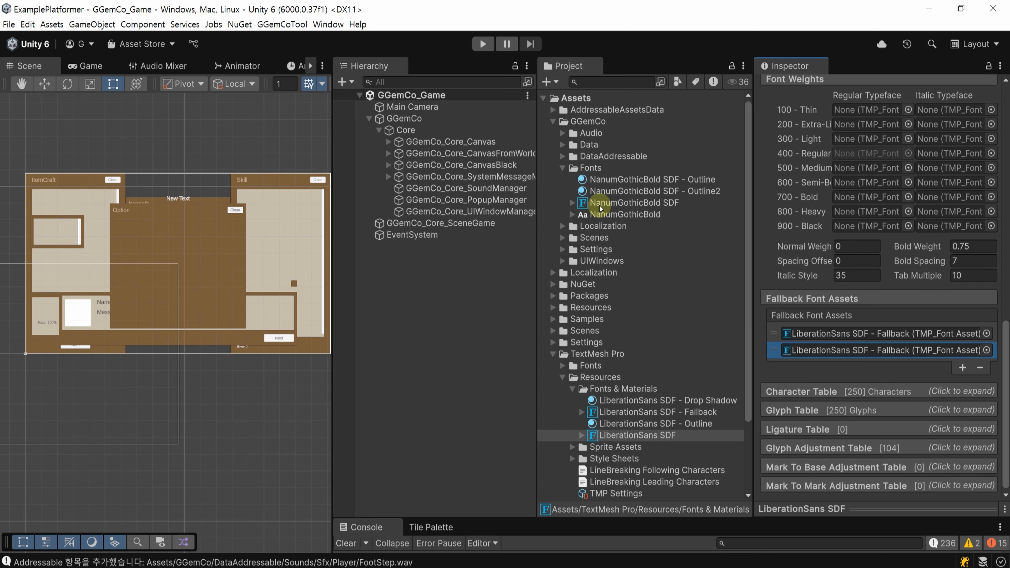
left_click_drag(663, 205, 904, 355)
key("ctrl+s")
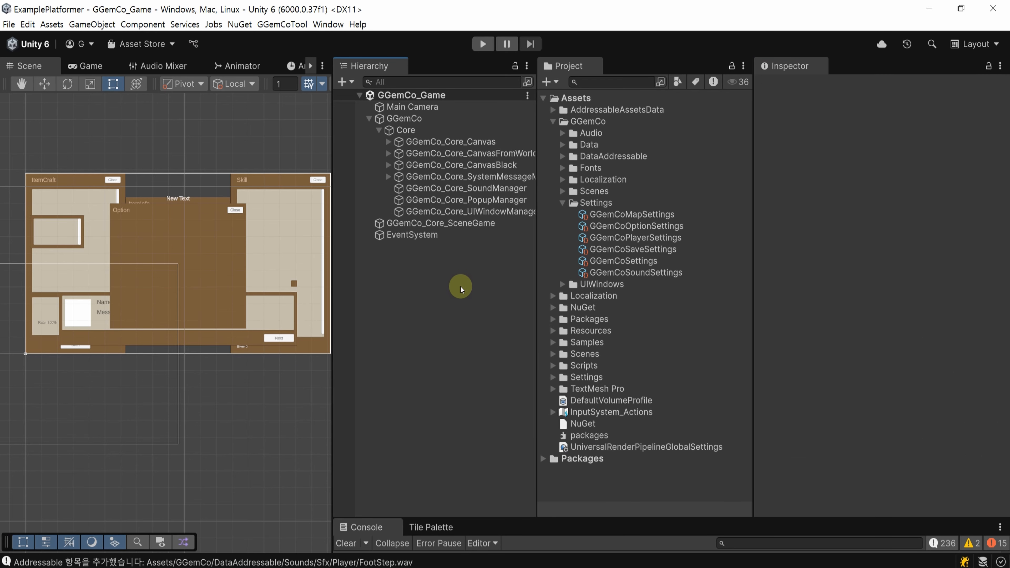
Step: Select the GGemCoSoundSettings asset, switch to Rider and copy the default button click sound's Uid 2101 from sound.txt
left_click(705, 272)
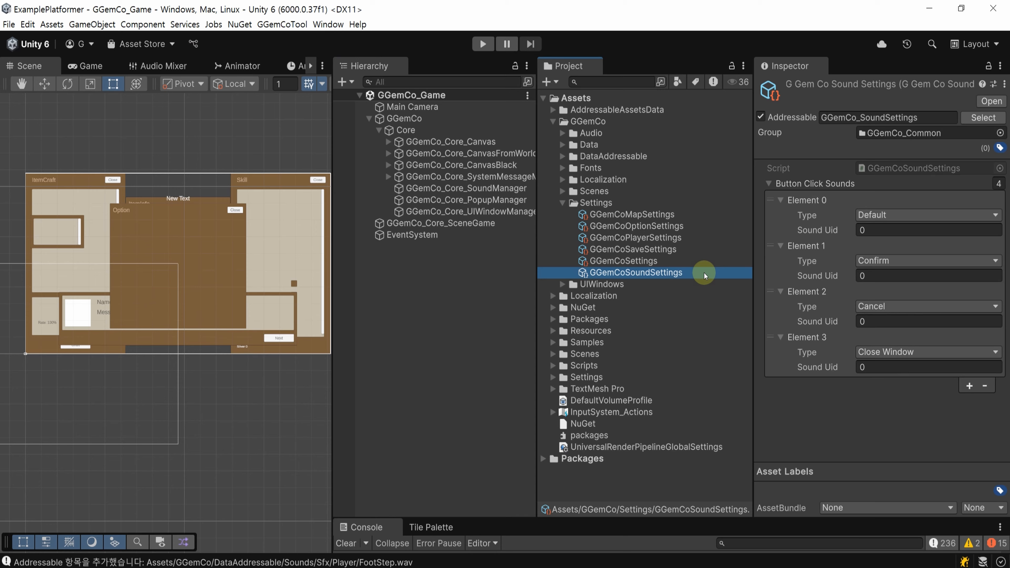
left_click(534, 567)
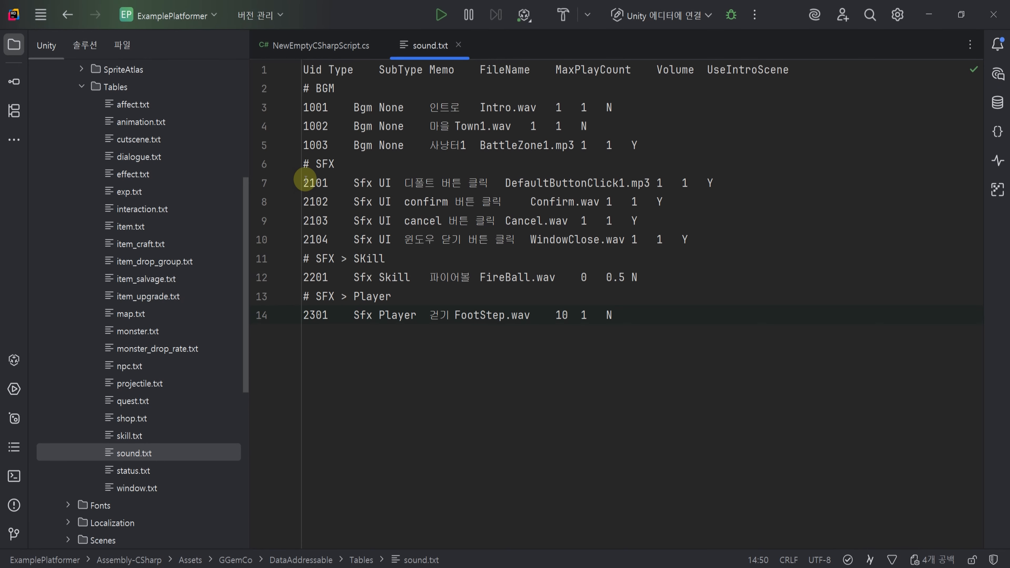
left_click_drag(304, 183, 715, 244)
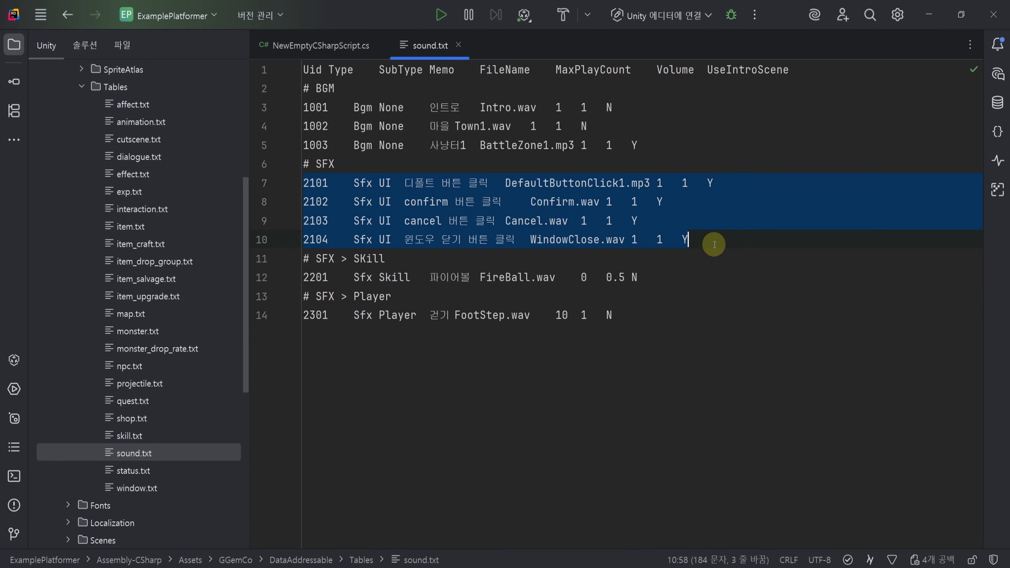
left_click(315, 184)
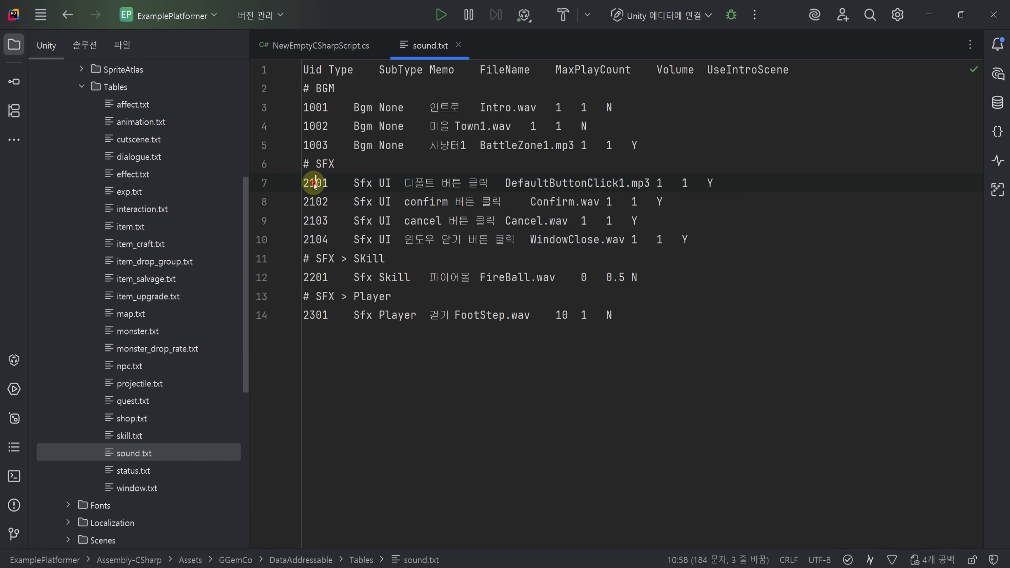
double_click(314, 184)
key("ctrl+c")
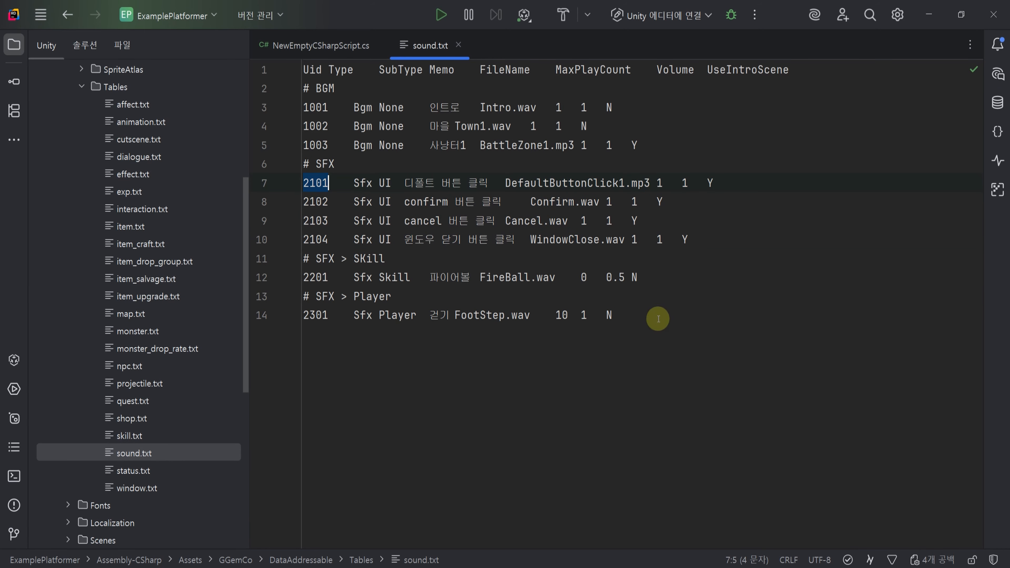
Step: Switch back to Unity and expand DataAddressable, Sounds, Sfx and UI to examine the button sound files
left_click(487, 567)
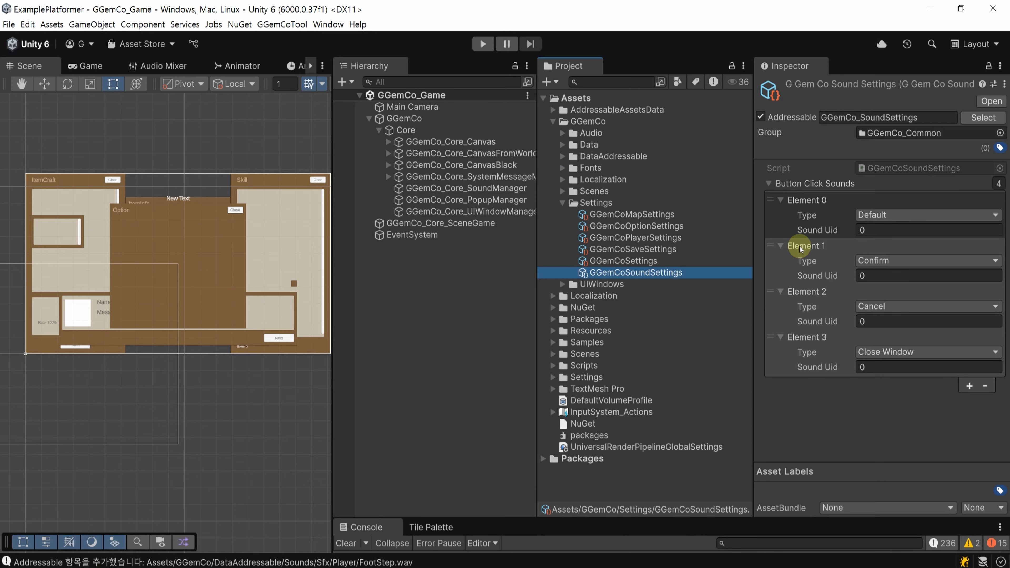
left_click(895, 230)
left_click(560, 159)
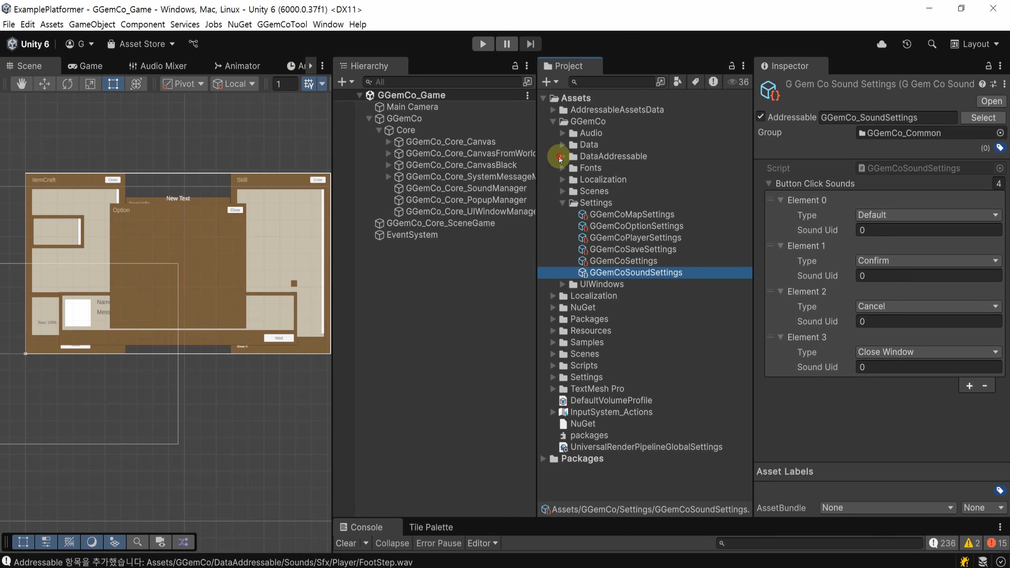
left_click(573, 249)
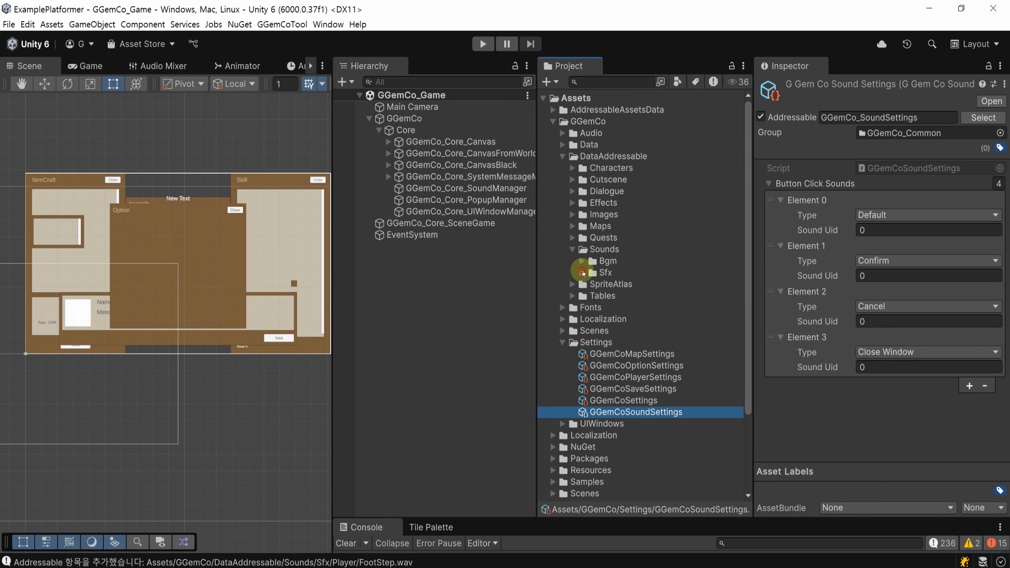
left_click(582, 272)
left_click(592, 307)
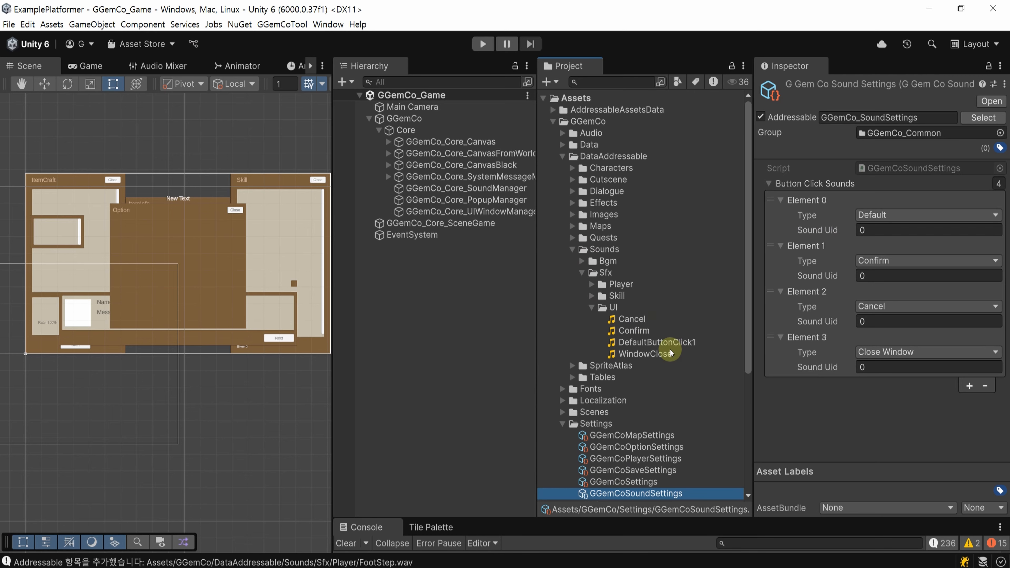
scroll(671, 354, "down", 5)
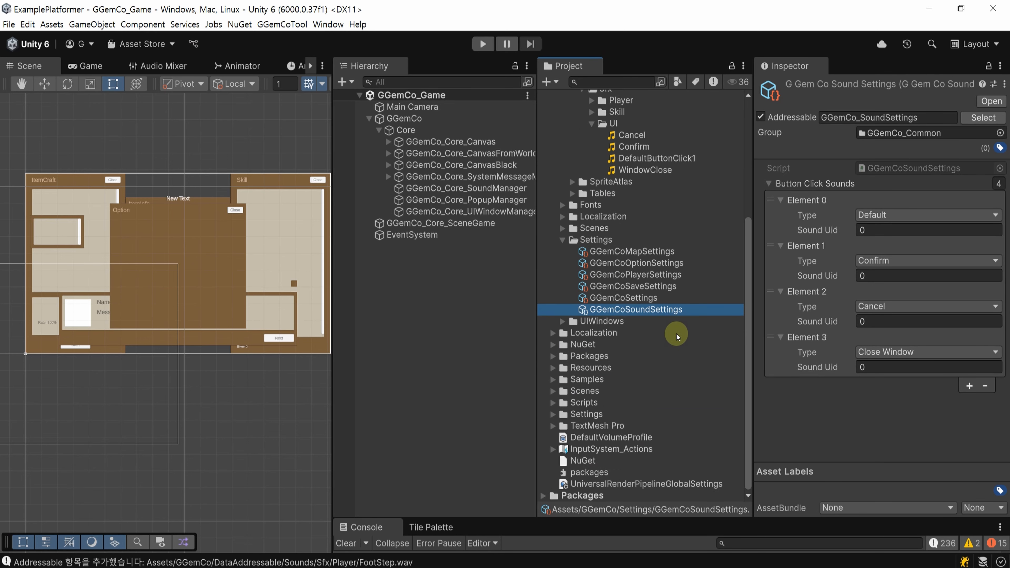
Step: In GGemCoSoundSettings, set the Sound Uid to 2101 for the Default button type and 2102 for Confirm
left_click(869, 230)
type("2101")
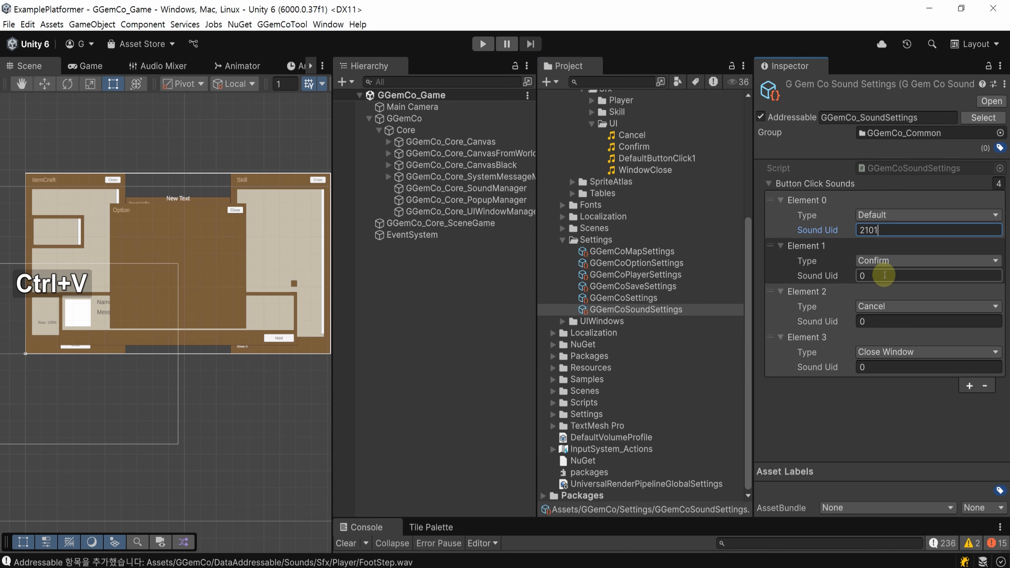
left_click(885, 276)
type("2101")
key("BackSpace")
type("2")
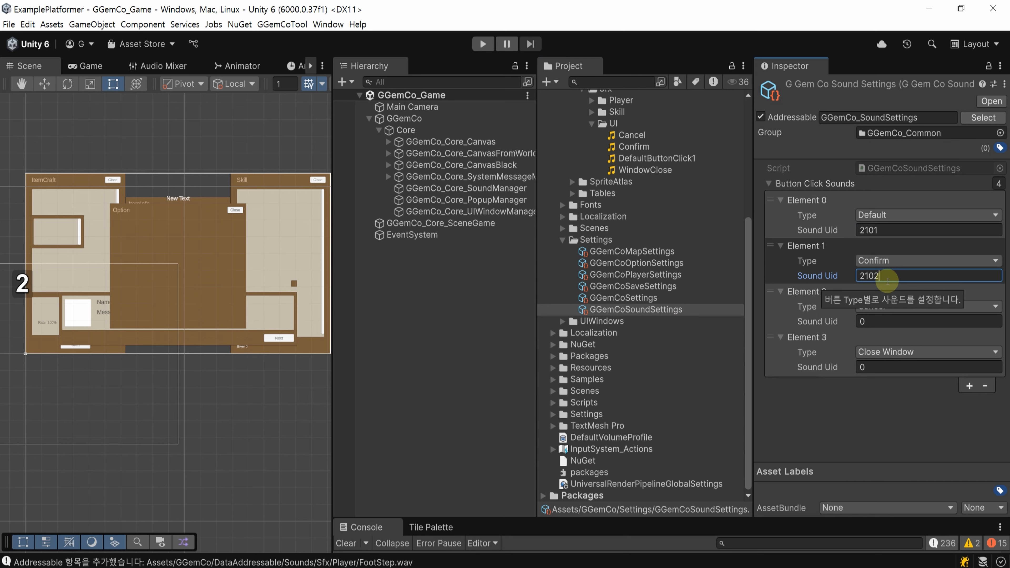
Step: Set the Sound Uid to 2103 for the Cancel type and 2104 for Close Window, and save the sound settings
left_click(890, 322)
type("2101")
key("BackSpace")
type("3")
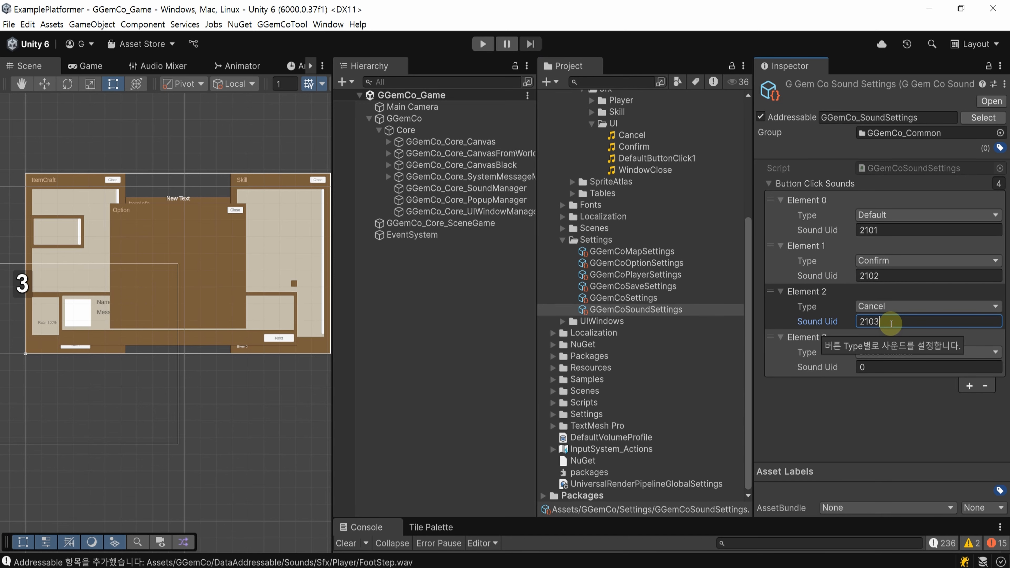
left_click(890, 367)
type("2101")
key("BackSpace")
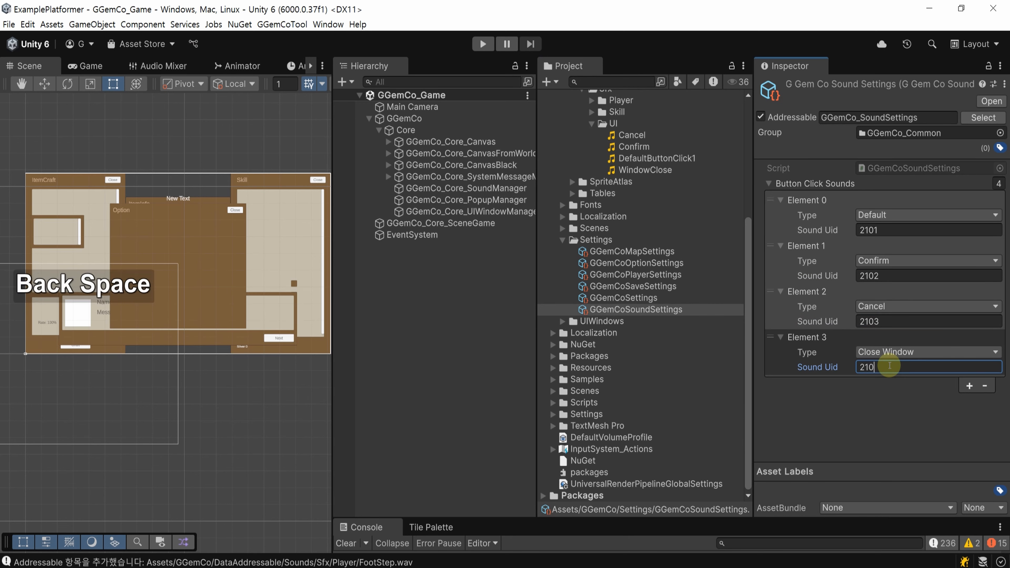
type("4")
key("ctrl+s")
left_click(468, 308)
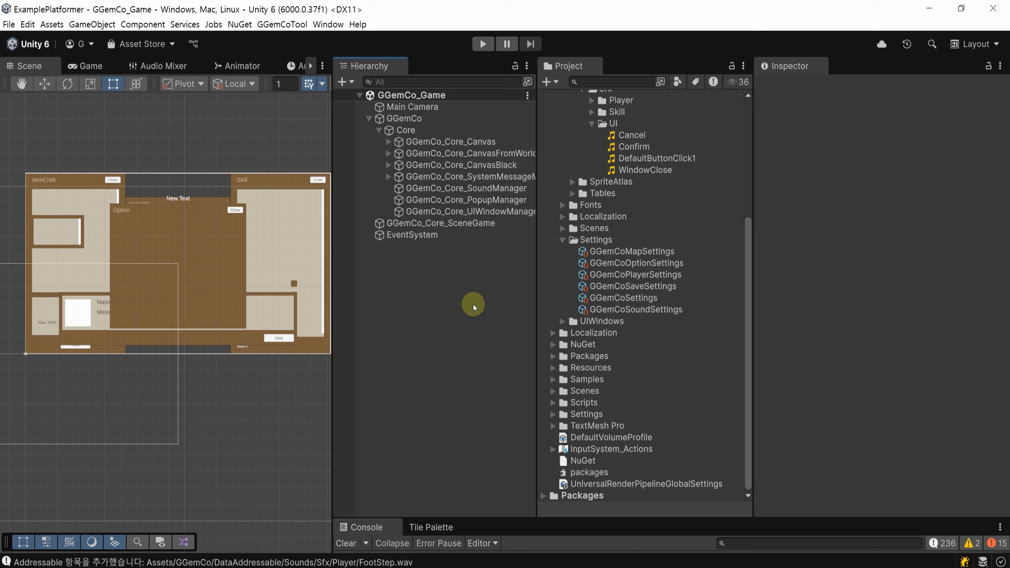
Step: Switch to Google Drive in Chrome, open the Table-latest spreadsheet and make a copy named Table-latest의 사본
left_click(343, 567)
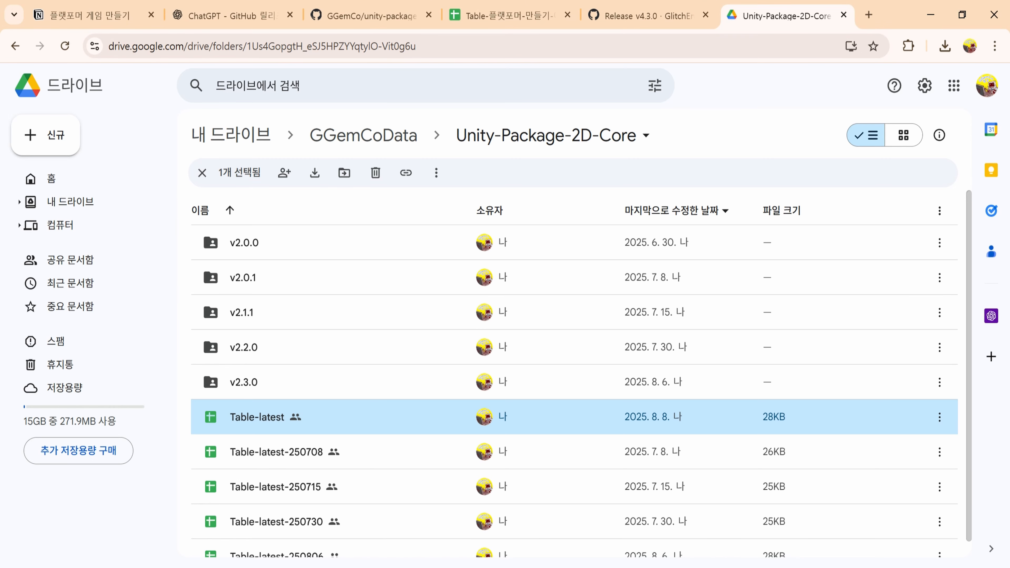
double_click(356, 421)
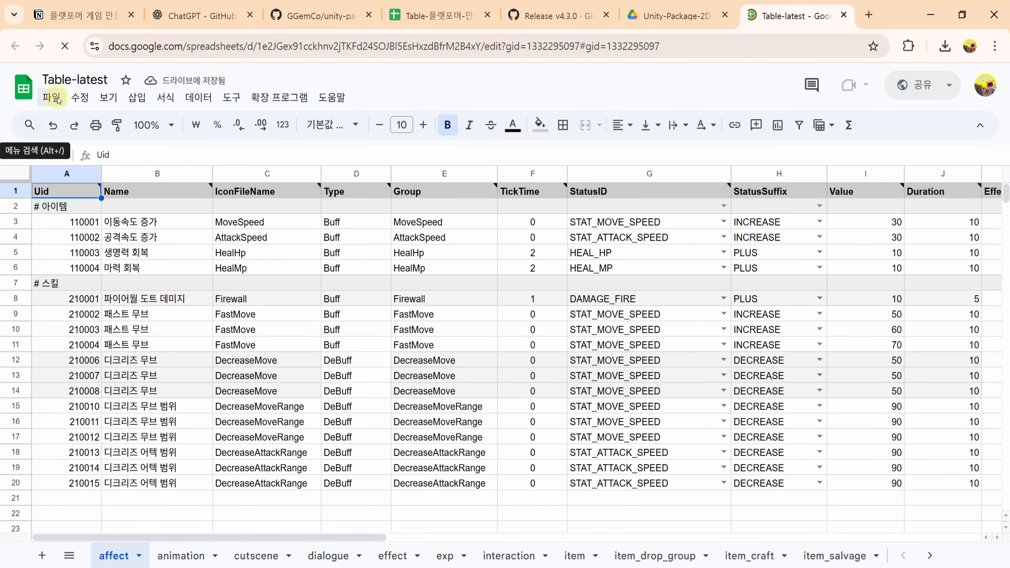
left_click(52, 97)
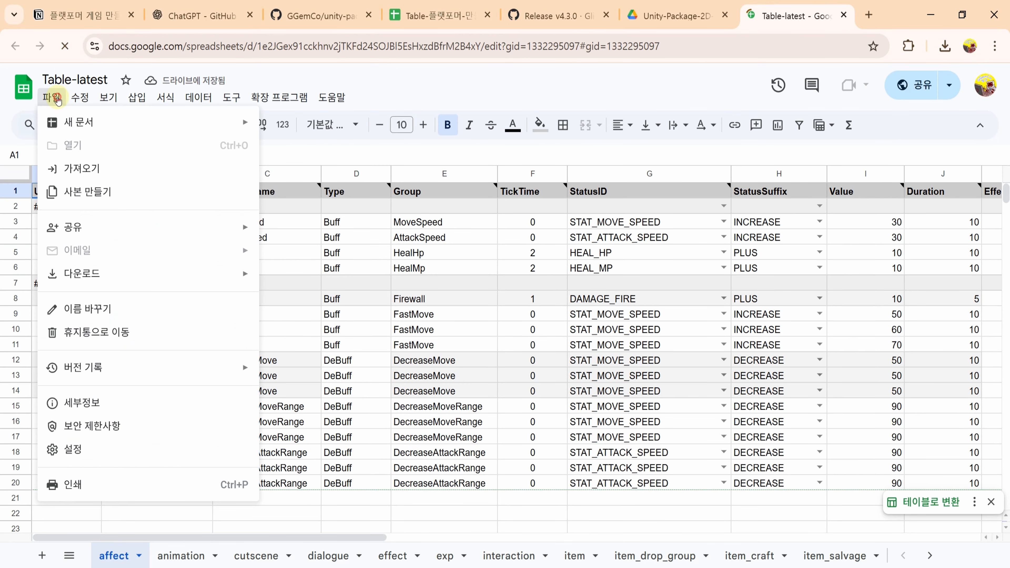
left_click(122, 193)
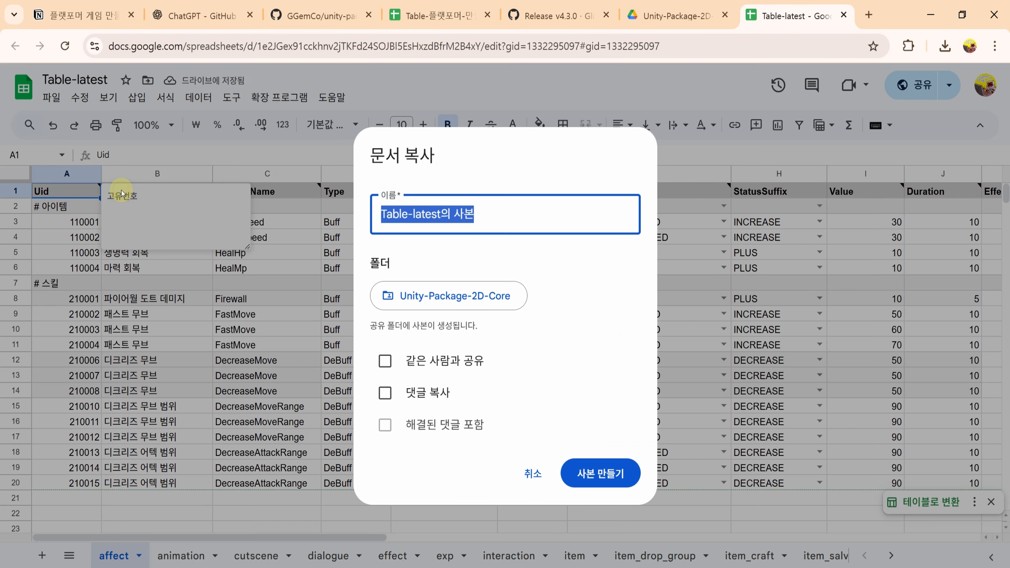
left_click(605, 465)
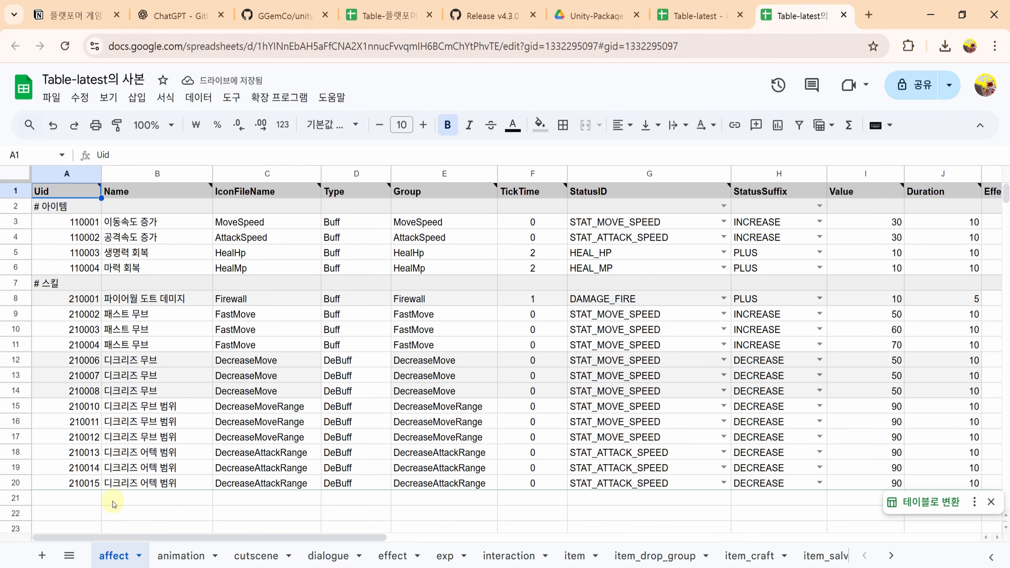
Step: Delete the data rows 2 to 20 from the affect sheet of the copied spreadsheet
left_click(79, 500)
left_click(16, 206)
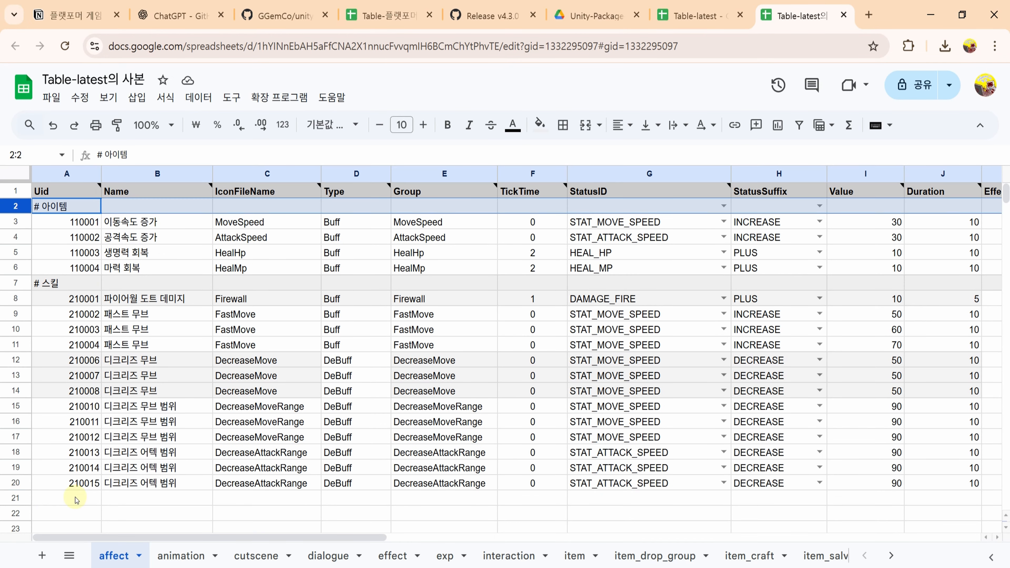
left_click(16, 483, "shift")
right_click(18, 293)
left_click(105, 262)
Step: Delete data rows 2 to 7 from the animation sheet of the copied spreadsheet
left_click(179, 554)
left_click(15, 207)
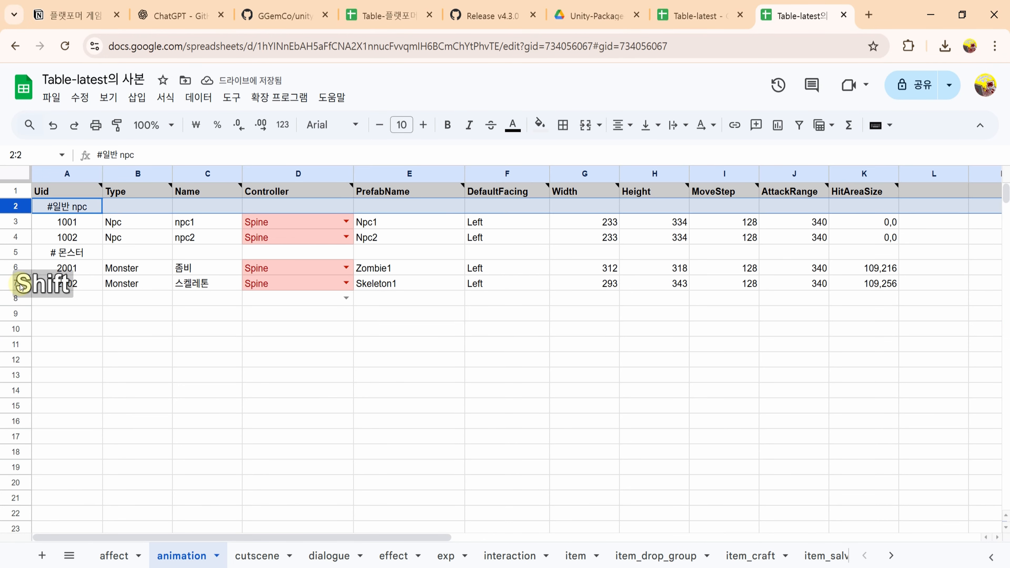
left_click(16, 282, "shift")
right_click(18, 282)
left_click(77, 354)
Step: Delete data row 2 from the cutscene sheet
left_click(252, 551)
left_click(15, 207)
right_click(18, 207)
left_click(92, 355)
Step: Delete data rows 2 to 4 from the dialogue sheet
left_click(317, 552)
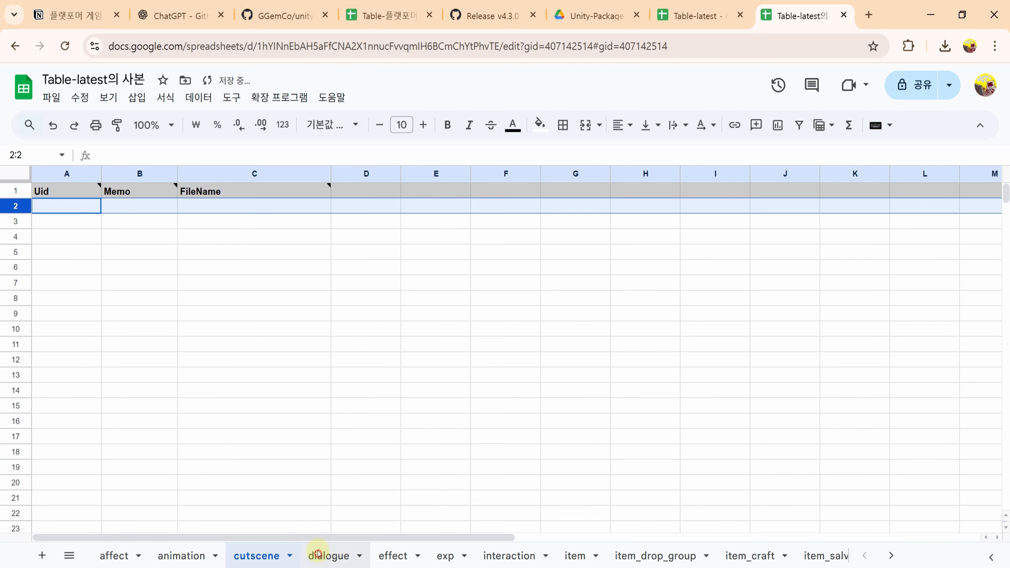
left_click(16, 206)
left_click(16, 236, "shift")
right_click(17, 235)
left_click(82, 356)
Step: Delete data rows 2 to 7 from the effect sheet
left_click(390, 555)
left_click(15, 206)
left_click(16, 283, "shift")
right_click(18, 283)
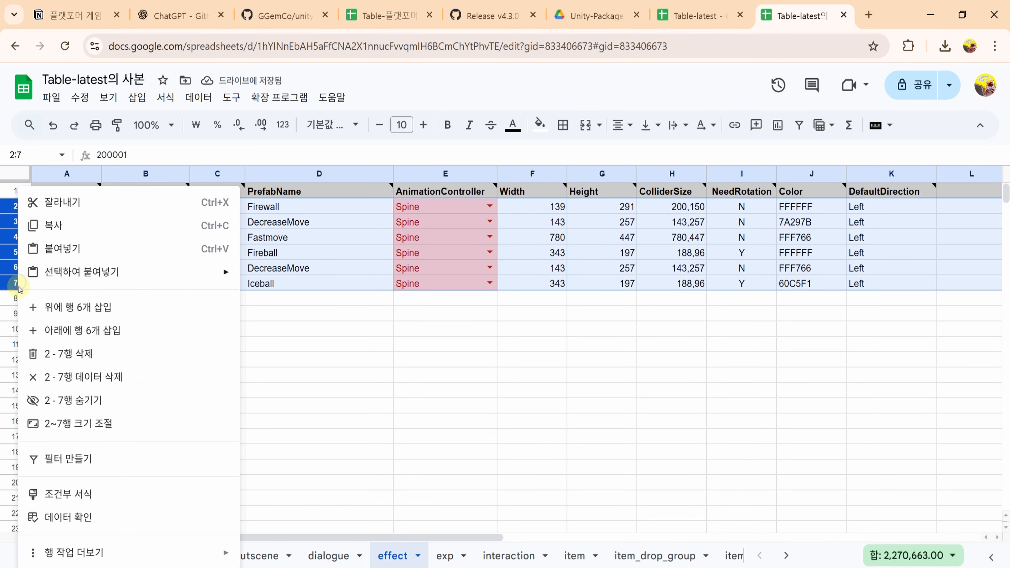
left_click(82, 355)
Step: Delete data rows 2 to 11 from the exp sheet
left_click(444, 555)
left_click(15, 207)
left_click(16, 345, "shift")
right_click(17, 345)
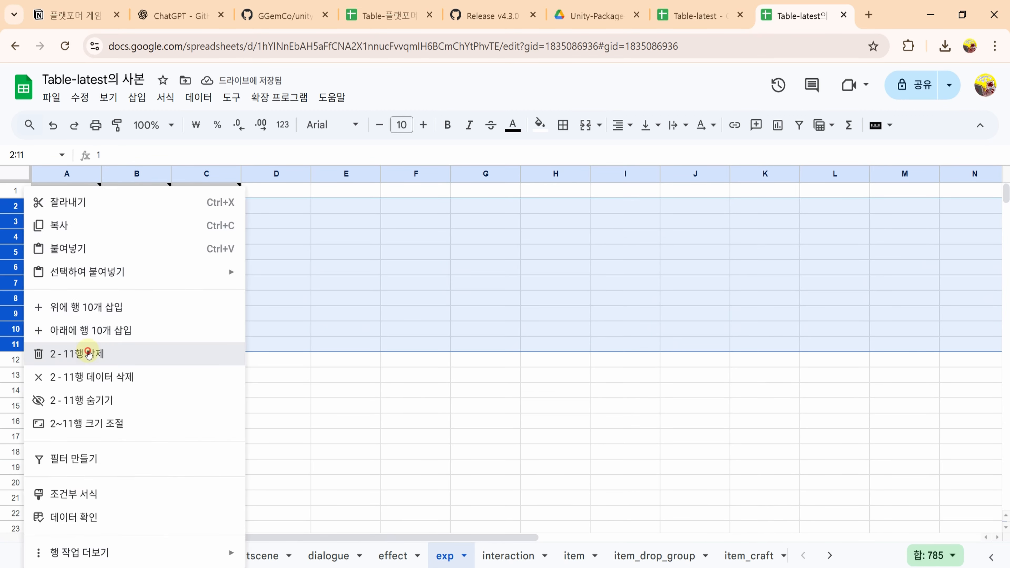
left_click(82, 353)
Step: Delete data rows 2 to 9 from the interaction sheet
left_click(509, 555)
left_click(16, 206)
left_click(16, 314, "shift")
right_click(18, 314)
left_click(82, 353)
Step: Delete all data rows below the header from the item sheet
left_click(576, 555)
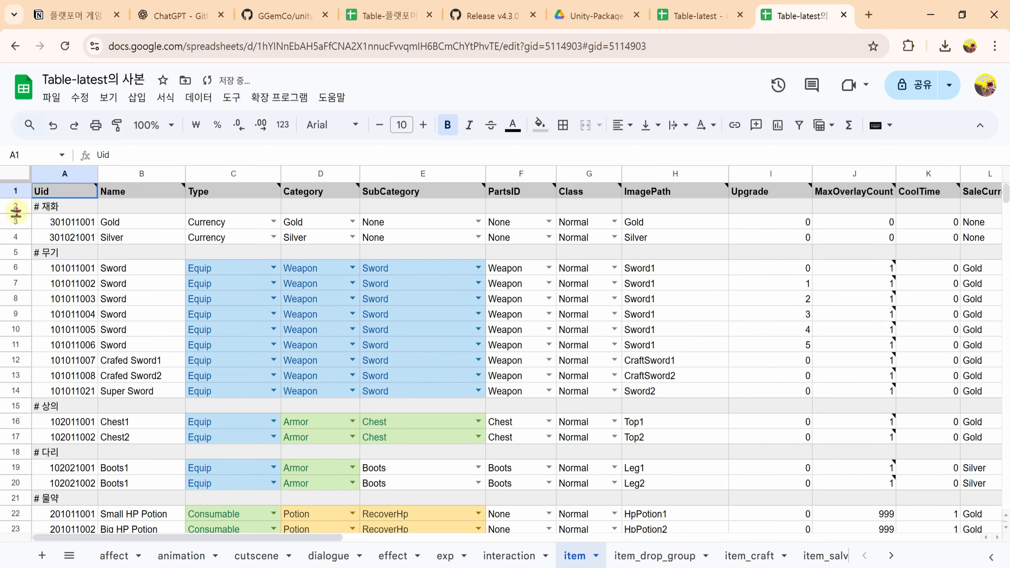
left_click(16, 206)
scroll(477, 358, "down", 5)
left_click(16, 462, "shift")
right_click(17, 461)
left_click(76, 247)
Step: Delete data rows 2 to 10 from the item_drop_group sheet
left_click(656, 555)
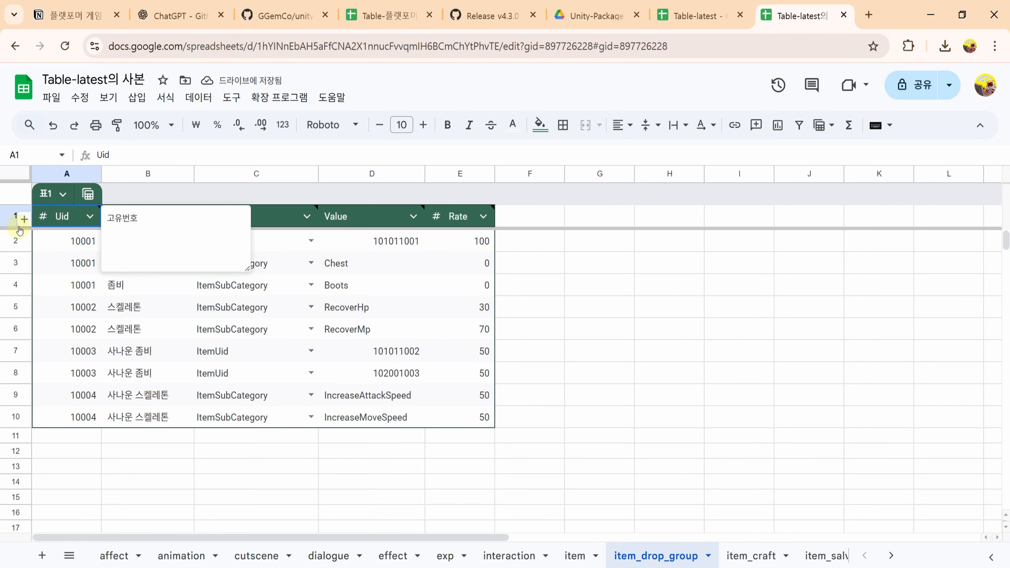
left_click(16, 242)
left_click(16, 417, "shift")
right_click(18, 418)
left_click(77, 354)
Step: Delete data rows 2 to 5 from the item_craft sheet
left_click(750, 555)
left_click(16, 206)
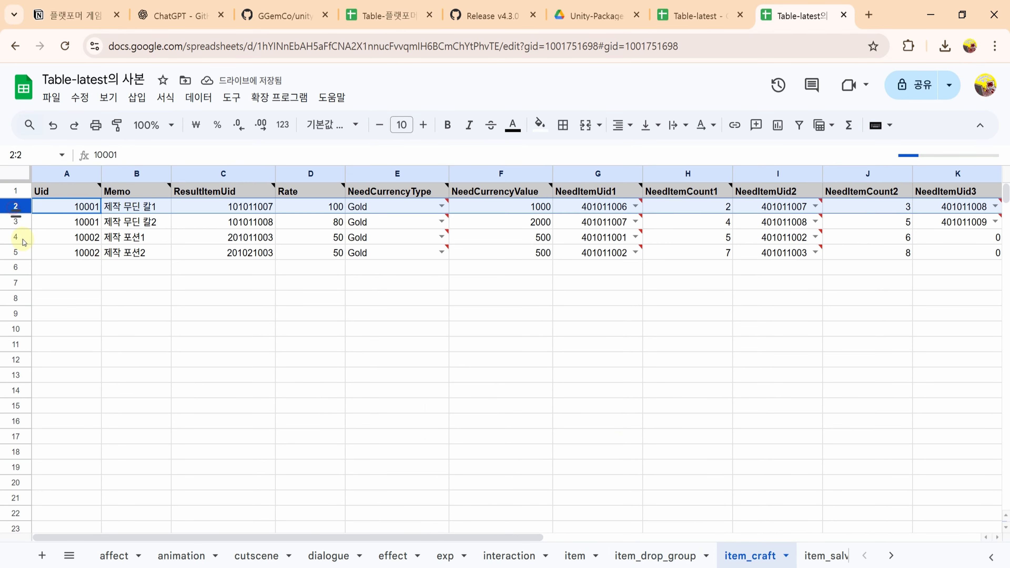
left_click(16, 252, "shift")
right_click(18, 252)
left_click(76, 354)
Step: Look through the remaining sheets of the copied spreadsheet, up to status and window
left_click(281, 558)
left_click(746, 556)
scroll(733, 470, "down", 4)
left_click(808, 556)
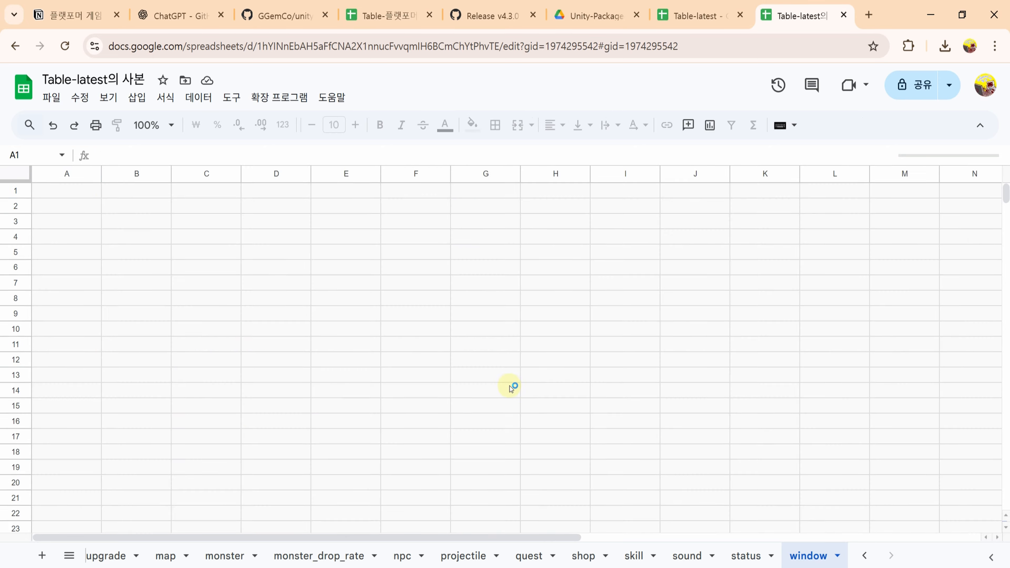
Step: Switch to the Rider code editor, delete all data lines below the header of affect.txt and save the file
key("alt+Tab")
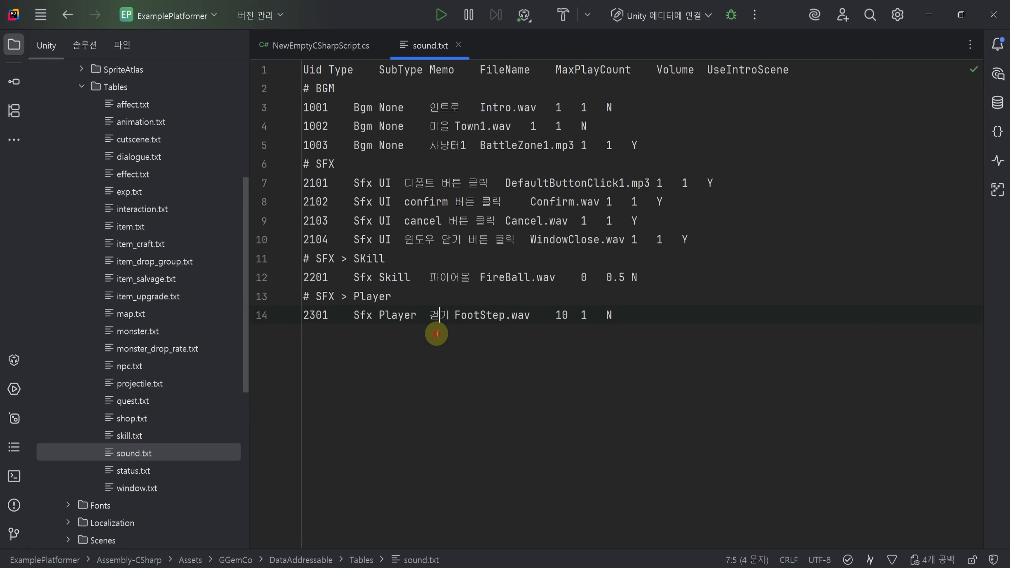
double_click(138, 105)
left_click_drag(305, 88, 420, 520)
key("BackSpace")
key("ctrl+s")
Step: Delete data lines 2 to 7 from animation.txt and save the file
double_click(139, 122)
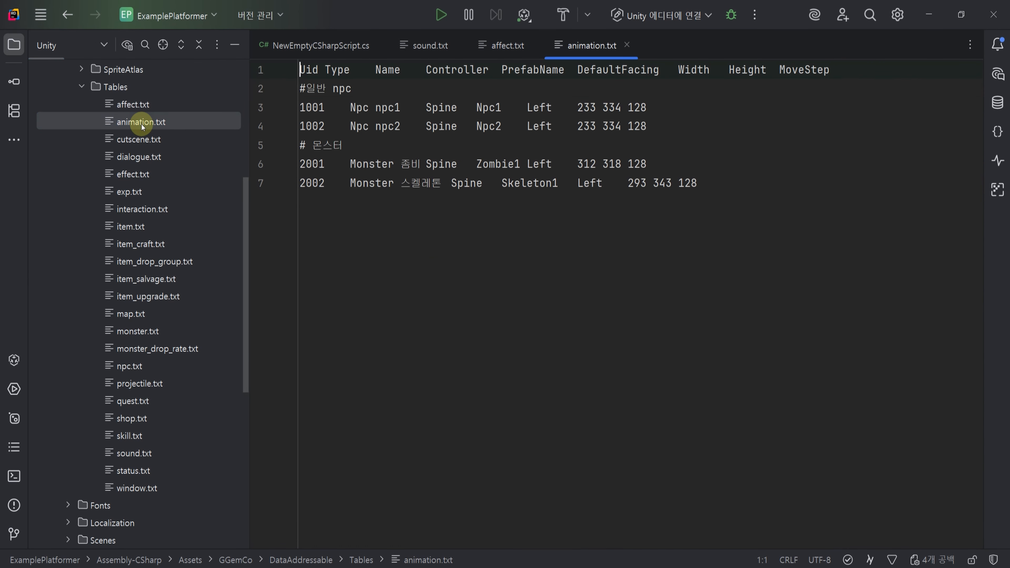
left_click_drag(895, 188, 299, 89)
key("BackSpace")
key("ctrl+s")
Step: Open cutscene.txt and clear data lines from dialogue.txt
double_click(140, 139)
double_click(139, 157)
key("ctrl+x")
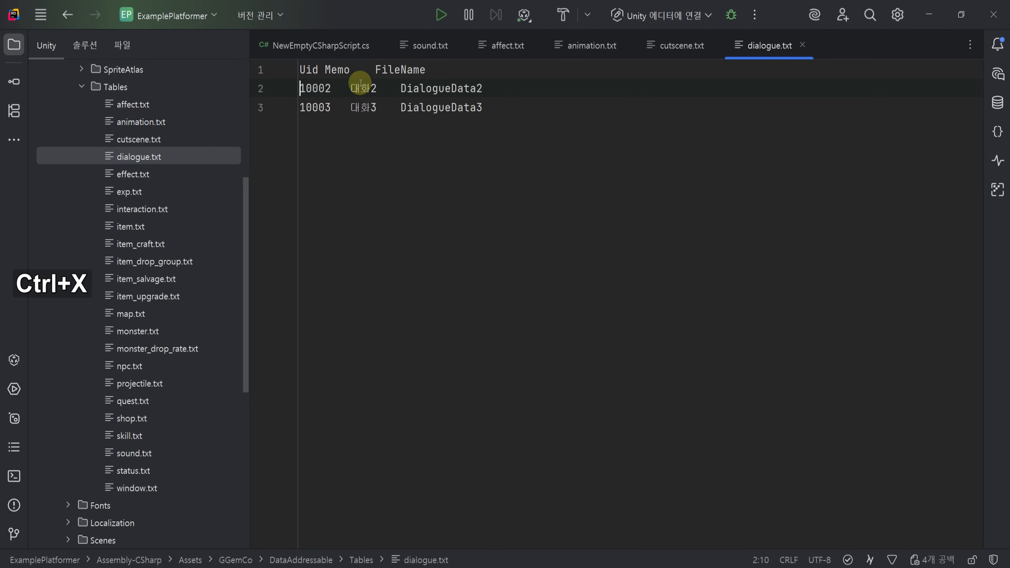
Step: Delete all data lines below the headers of effect.txt and exp.txt
double_click(133, 174)
left_click_drag(755, 184, 301, 88)
key("BackSpace")
double_click(129, 192)
left_click_drag(342, 257, 278, 84)
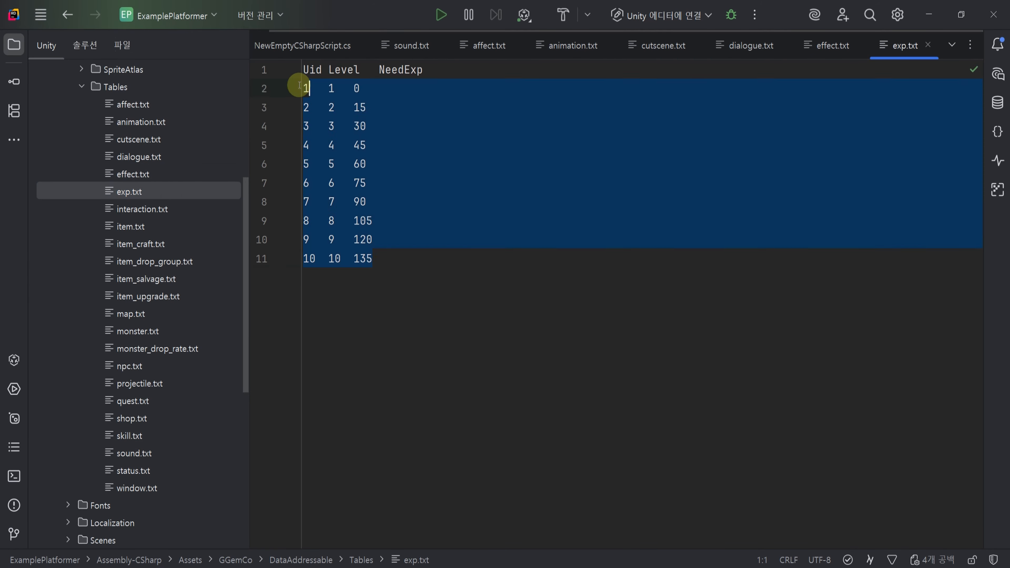
key("BackSpace")
Step: Delete the data lines below the header of interaction.txt
double_click(142, 208)
left_click_drag(813, 221, 479, 409)
key("Delete")
Step: Delete all data lines below the header of item.txt and save the file
double_click(178, 228)
key("Delete")
key("Delete")
left_click_drag(305, 91, 391, 338)
key("Delete")
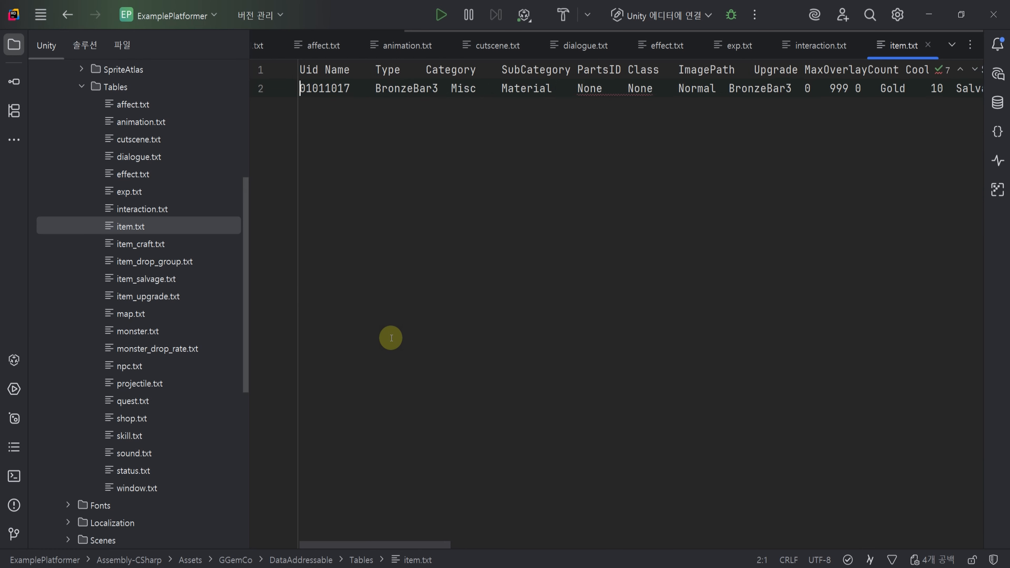
key("Delete")
key("ctrl+s")
Step: Delete the data lines below the headers of item_craft.txt and item_drop_group.txt
double_click(178, 243)
left_click_drag(300, 88, 343, 244)
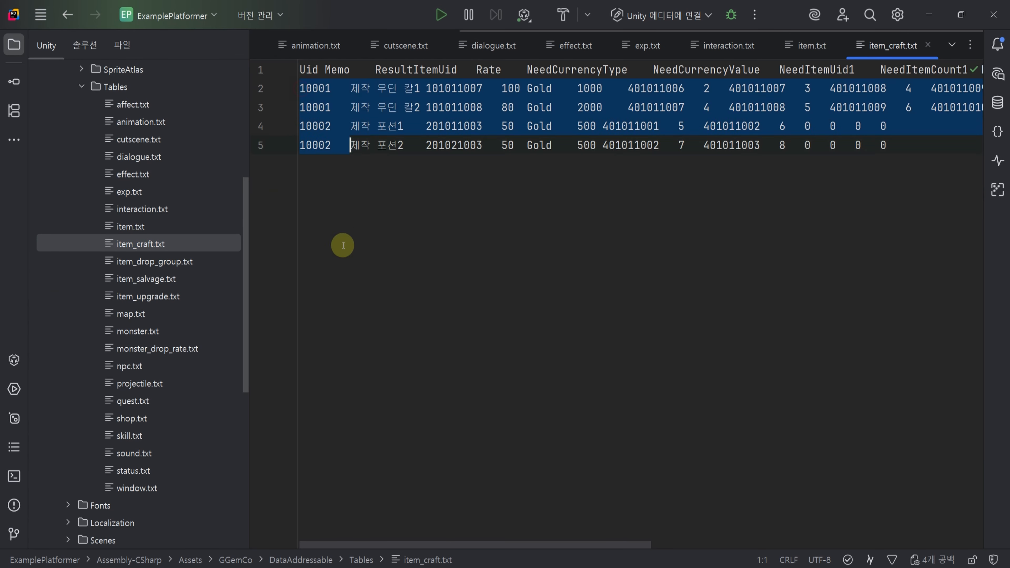
key("Delete")
double_click(155, 262)
left_click_drag(332, 86, 465, 185)
key("Delete")
Step: Delete the data lines from item_salvage.txt and item_upgrade.txt and save the changes
double_click(160, 279)
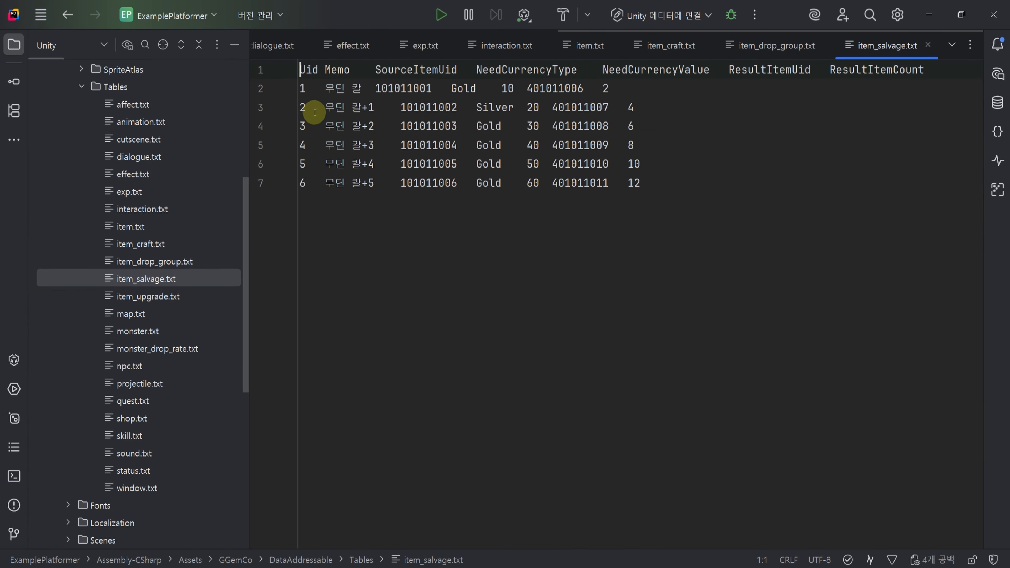
left_click_drag(309, 106, 491, 134)
key("Delete")
double_click(148, 296)
key("Delete")
left_click_drag(302, 86, 354, 84)
key("Delete")
key("ctrl+s")
Step: Clear the data lines from map.txt and monster.txt, saving map.txt
double_click(176, 316)
key("Delete")
key("ctrl+s")
double_click(138, 331)
key("ctrl+x")
Step: Remove every data line below the header of monster_drop_rate.txt and save the file
double_click(171, 348)
key("Down")
key("ctrl+x")
key("ctrl+x")
key("ctrl+x")
key("ctrl+x")
key("ctrl+x")
key("ctrl+x")
key("ctrl+x")
key("ctrl+x")
key("ctrl+s")
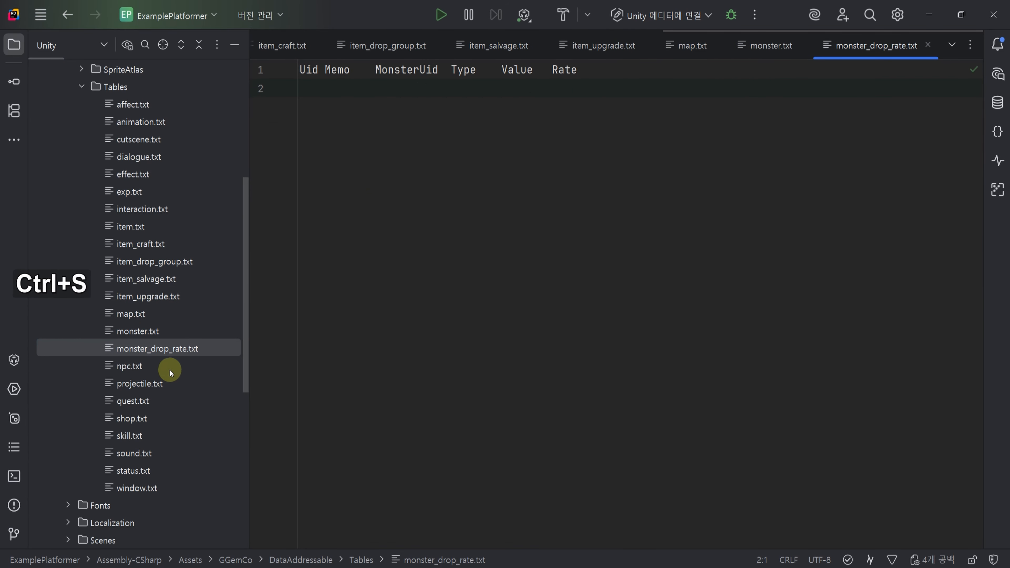
Step: Remove every data line below the header of npc.txt and save the file
double_click(170, 367)
key("Down")
key("ctrl+x")
key("ctrl+x")
key("ctrl+x")
key("ctrl+x")
key("ctrl+x")
key("ctrl+x")
key("ctrl+s")
Step: Remove every data line below the header of projectile.txt
left_click(171, 385)
left_click(330, 173)
key("ctrl+x")
key("ctrl+x")
key("ctrl+x")
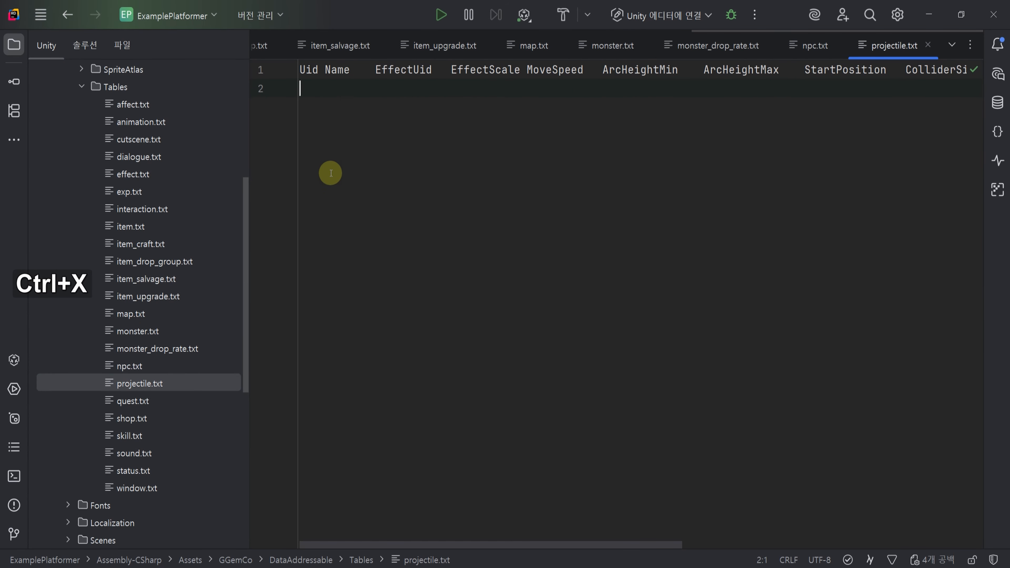
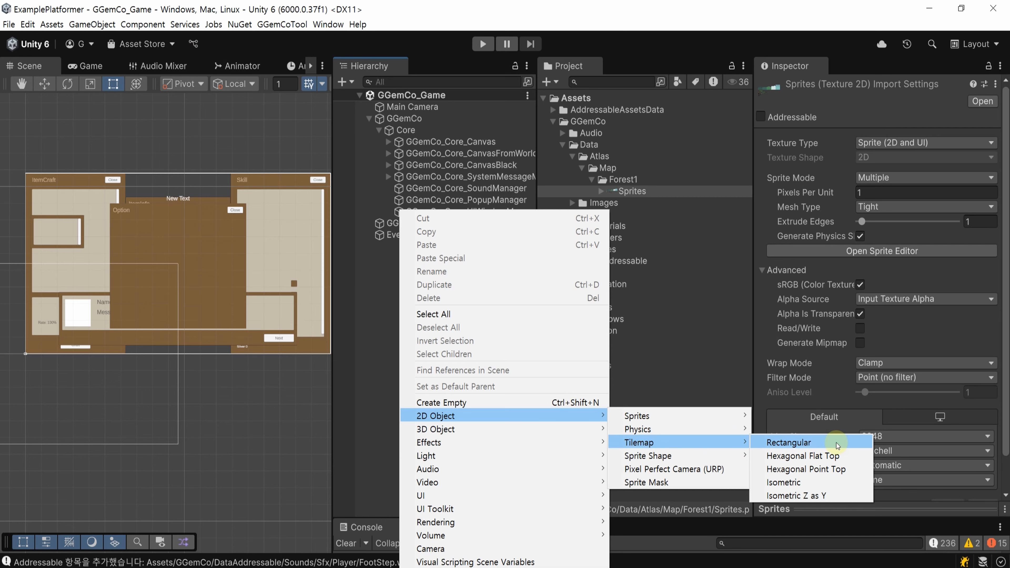
Step: In Unity, add a rectangular Tilemap to the GGemCo_Game scene, set its Grid's Cell Size to X 16, Y 16, and save the scene
left_click(822, 445)
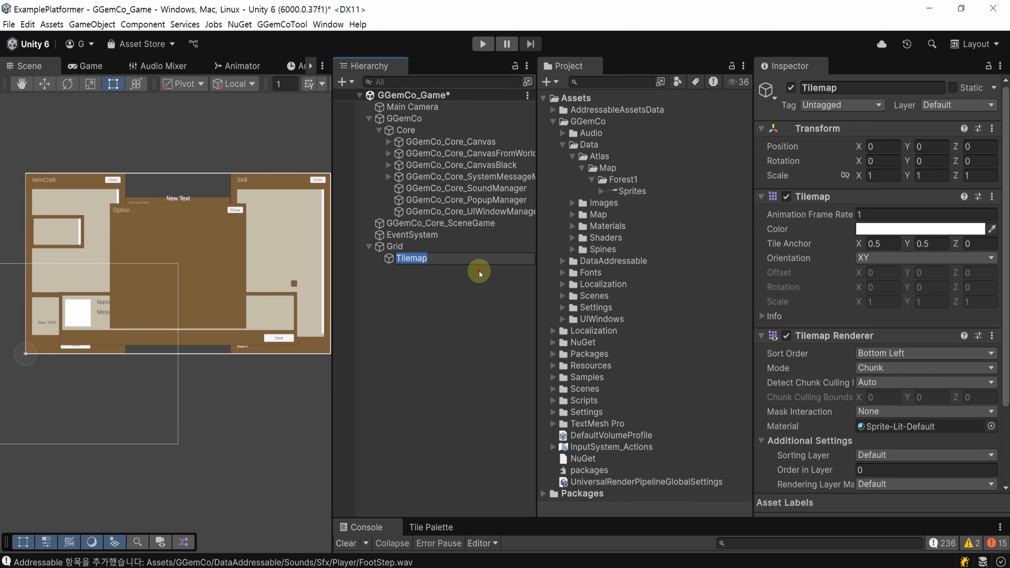
key("Return")
left_click(486, 246)
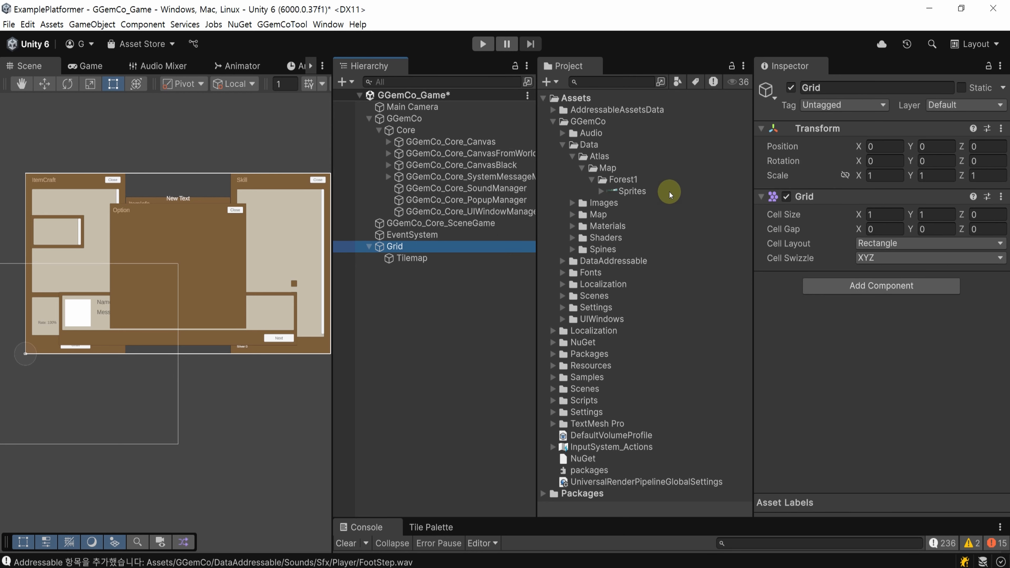
left_click(885, 214)
type("16")
key("Tab")
type("16")
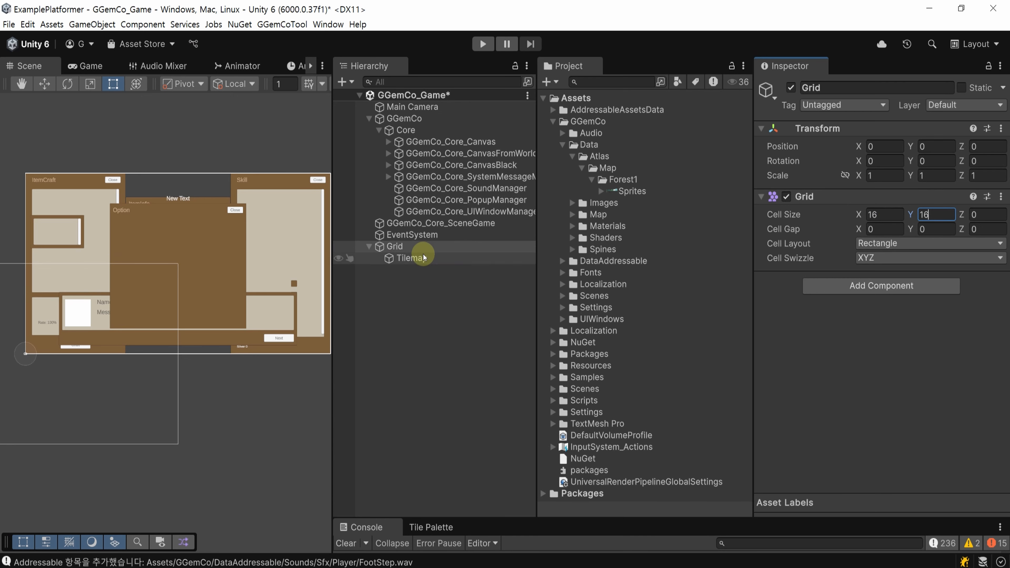
left_click(436, 257)
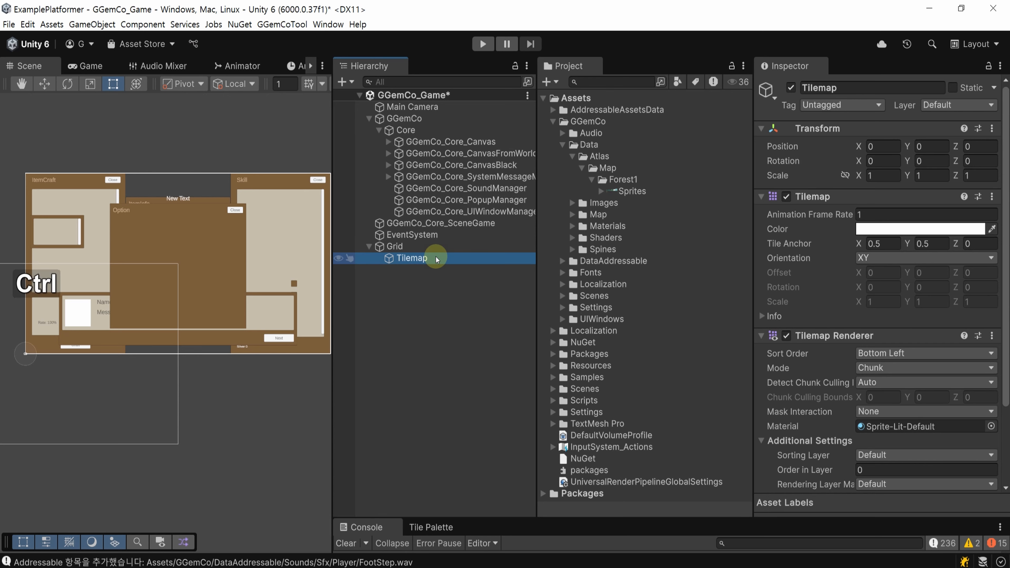
key("ctrl+s")
Step: Enlarge the Tile Palette area and start a new tile palette named PaletteForest1Ground
left_click_drag(507, 517, 433, 343)
left_click(434, 343)
left_click(404, 397)
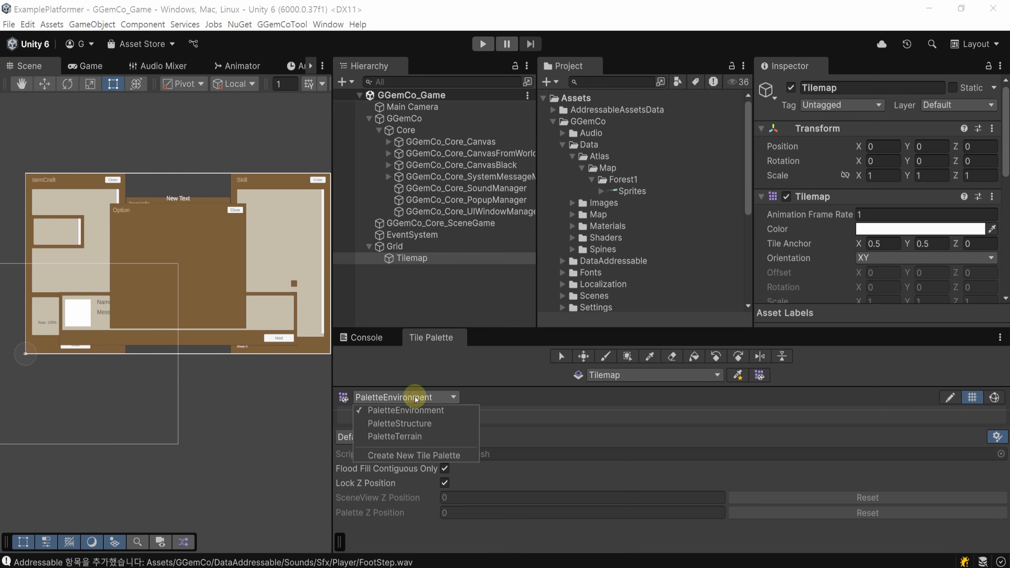
left_click(383, 455)
left_click(502, 433)
key("Delete")
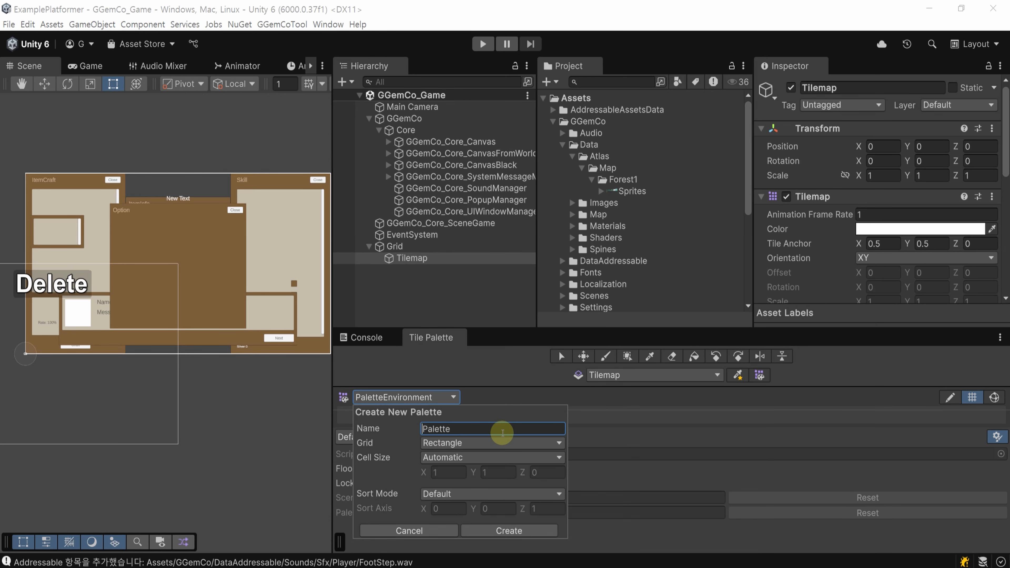
type("PaletteForest1Ground")
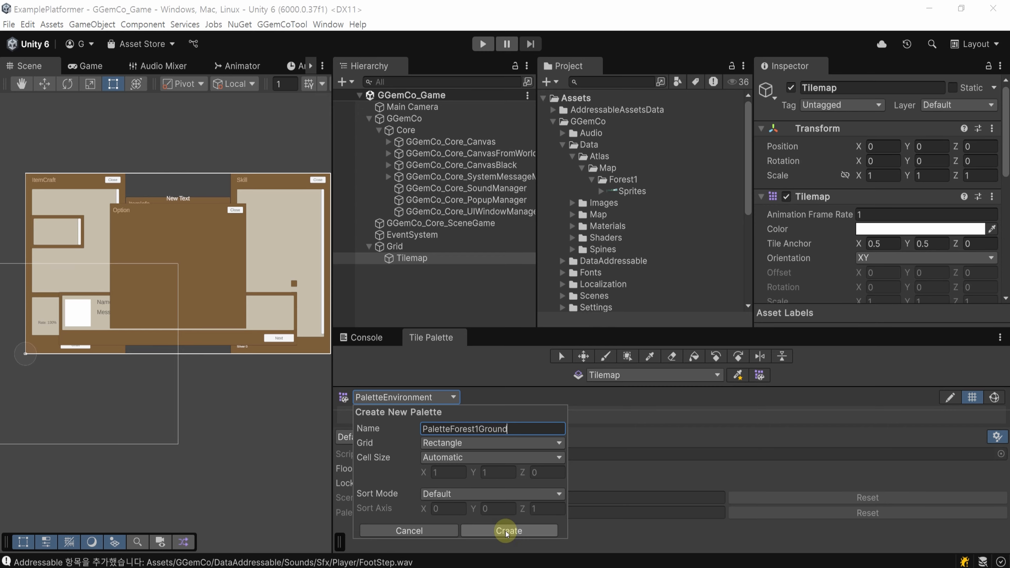
Step: Create the new palette inside the Assets/GGemCo/Data/Map/Palettes folder
left_click(510, 531)
double_click(285, 147)
double_click(284, 147)
double_click(258, 162)
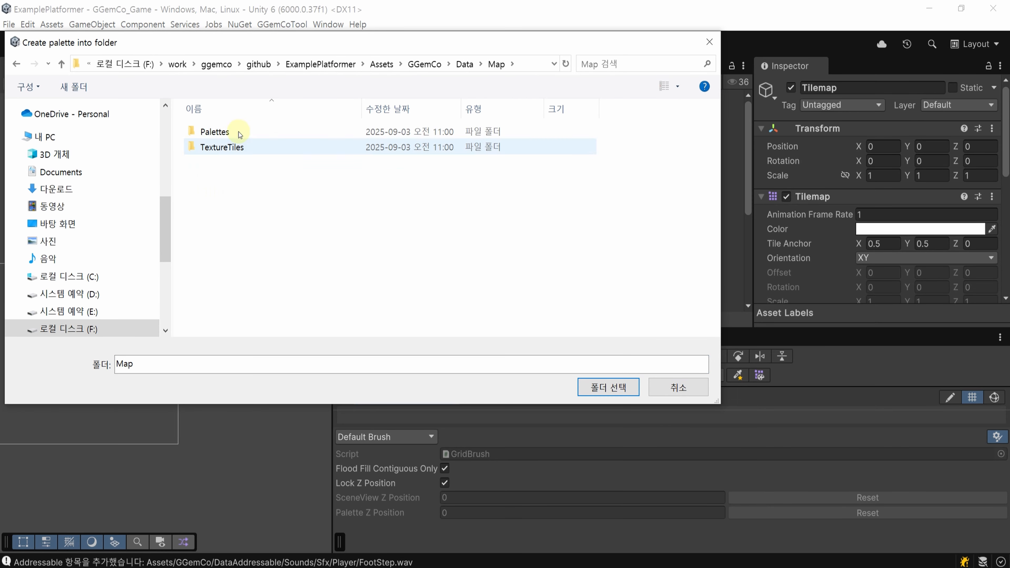
double_click(247, 131)
left_click(609, 386)
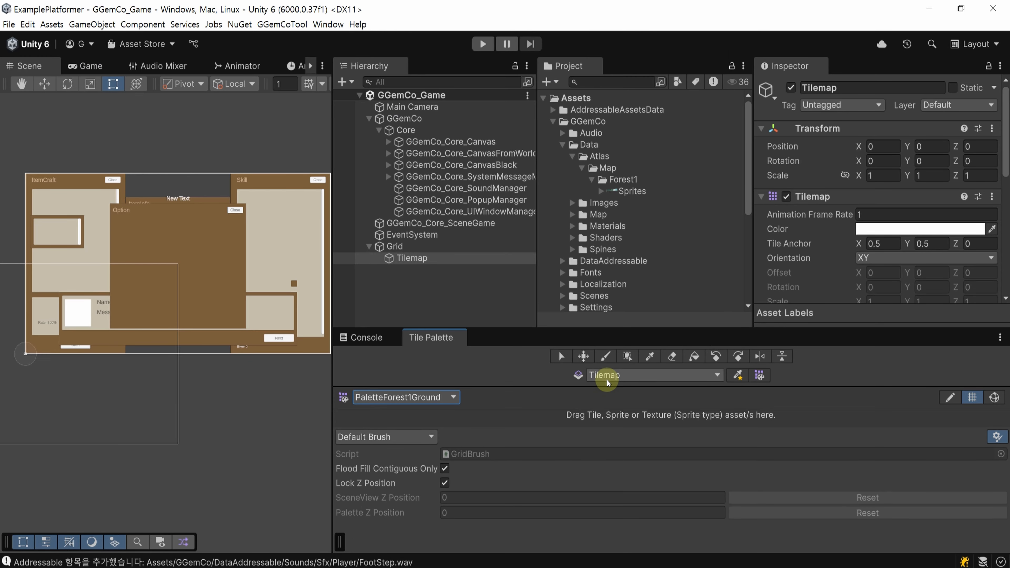
Step: Add the sprites TileGround1 to TileGround31 to PaletteForest1Ground, generating their tiles in the TextureTiles/Forest1/Ground folder
left_click(602, 191)
scroll(688, 165, "down", 6)
left_click_drag(656, 411, 654, 418)
scroll(671, 196, "down", 6)
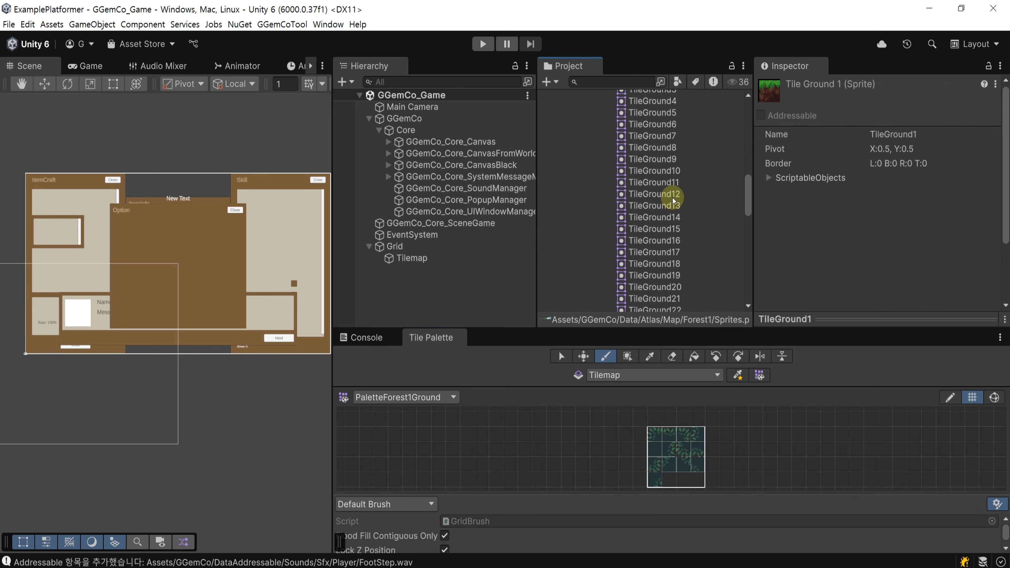
left_click(670, 243, "shift")
left_click_drag(671, 241, 653, 432)
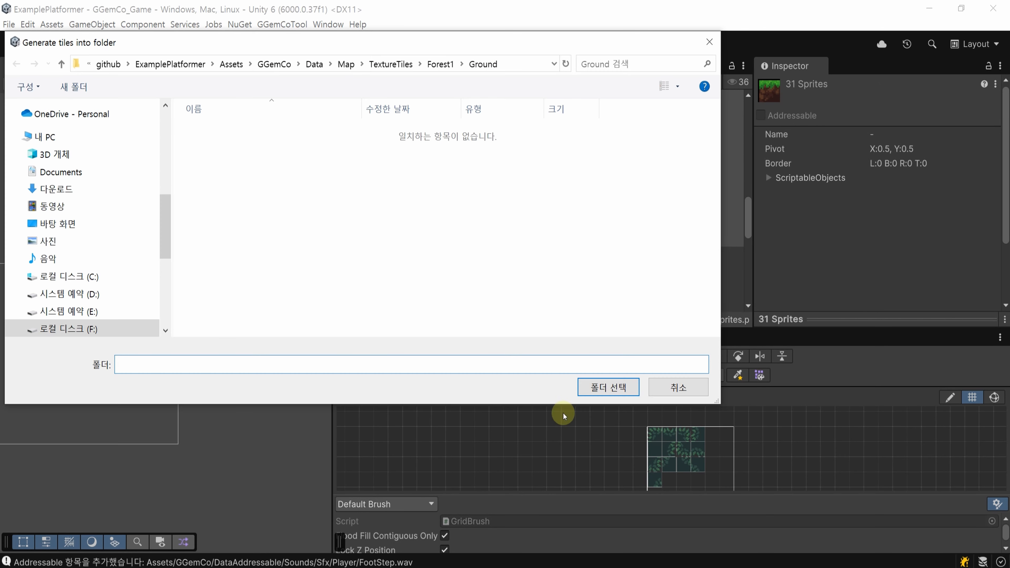
left_click(596, 386)
Step: Enlarge the tile area of PaletteForest1Ground and hide GGemCo_Core_Canvas in the Scene view
scroll(681, 464, "up", 3)
left_click_drag(681, 495, 683, 551)
middle_click_drag(729, 494, 753, 454)
left_click(339, 142)
Step: Select the Tilemap and the plain dark soil tile for painting, and widen the Scene view
left_click(432, 259)
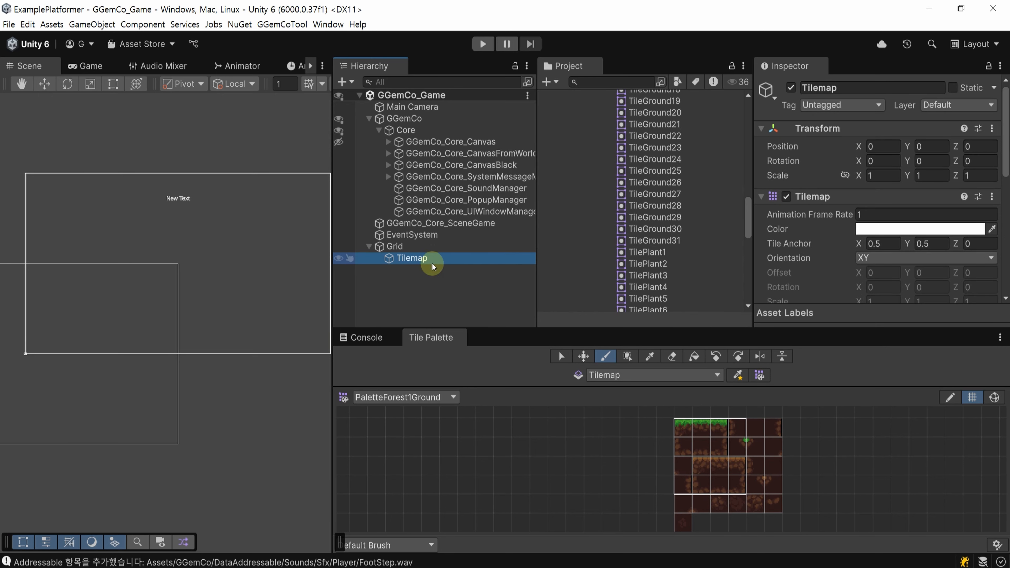
left_click(683, 428)
left_click(757, 433)
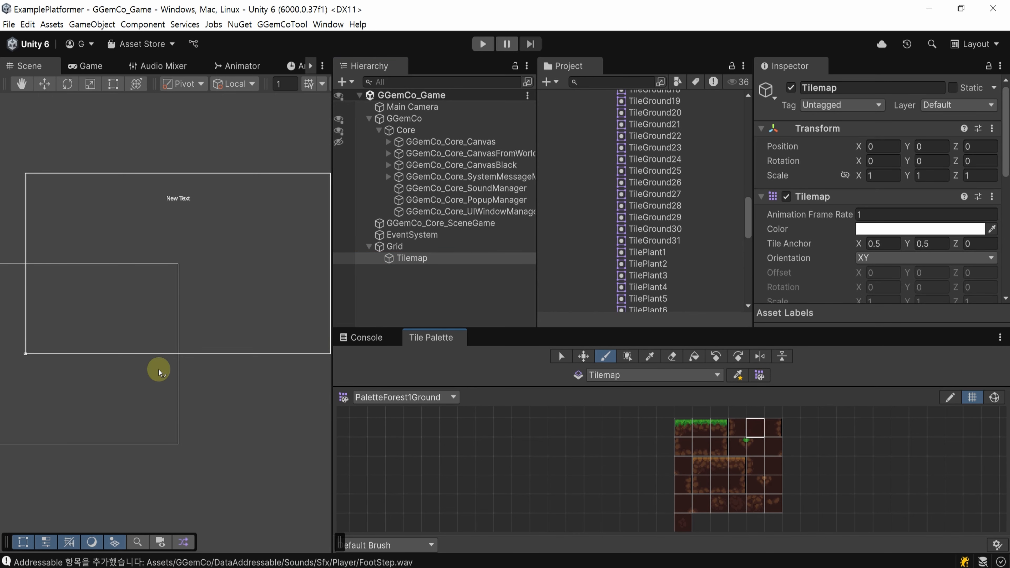
scroll(38, 350, "up", 5)
left_click_drag(334, 271, 592, 271)
left_click_drag(710, 177, 722, 177)
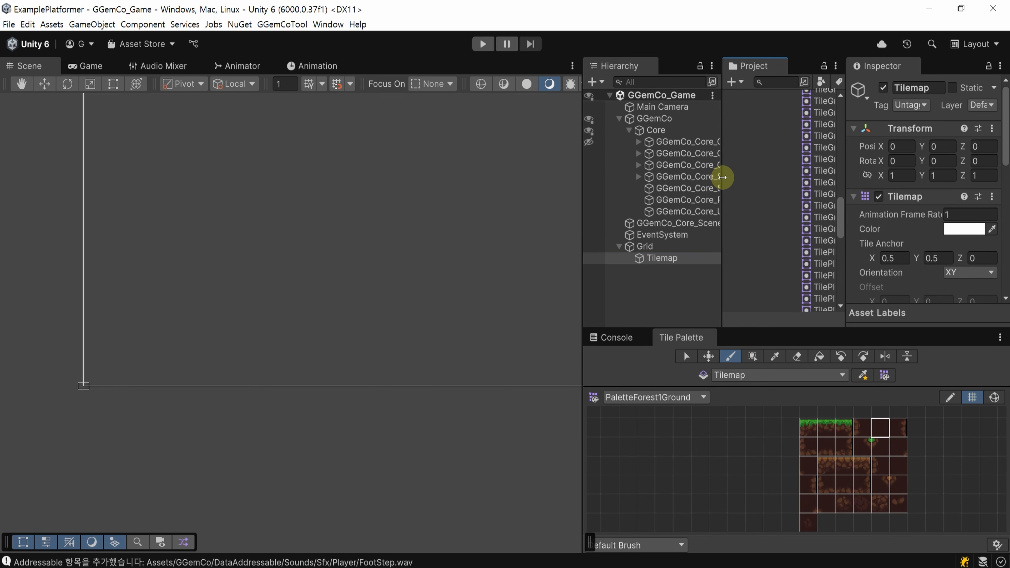
left_click_drag(846, 166, 914, 169)
Step: Box-fill a long ground block five tiles high, starting at the Grid origin, with the plain soil tile
mouse_move(97, 362)
left_mouse_down()
mouse_move(86, 379)
mouse_move(494, 361)
mouse_move(516, 379)
left_mouse_up()
key("ctrl+z")
left_click(753, 356)
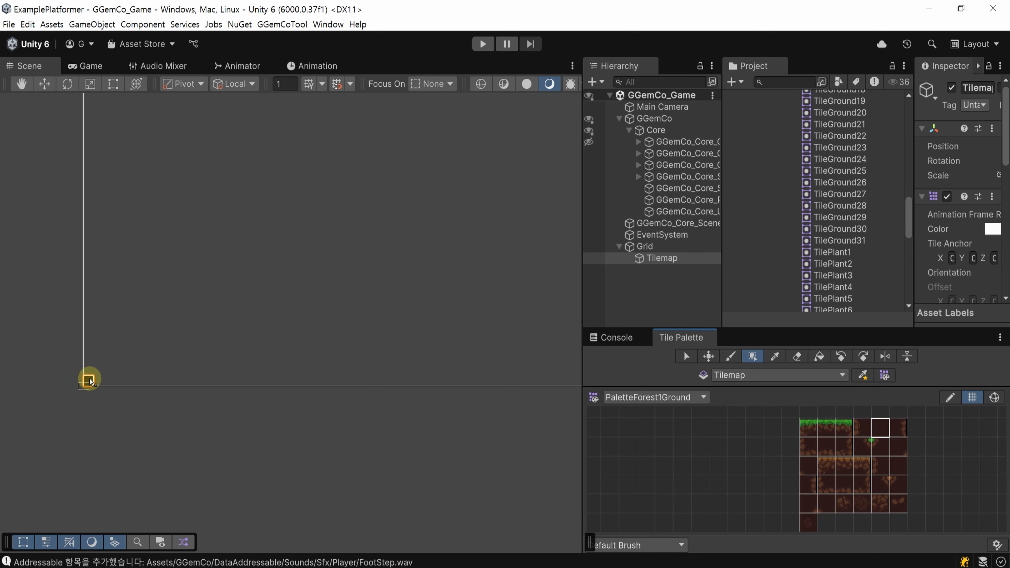
left_click_drag(85, 379, 562, 343)
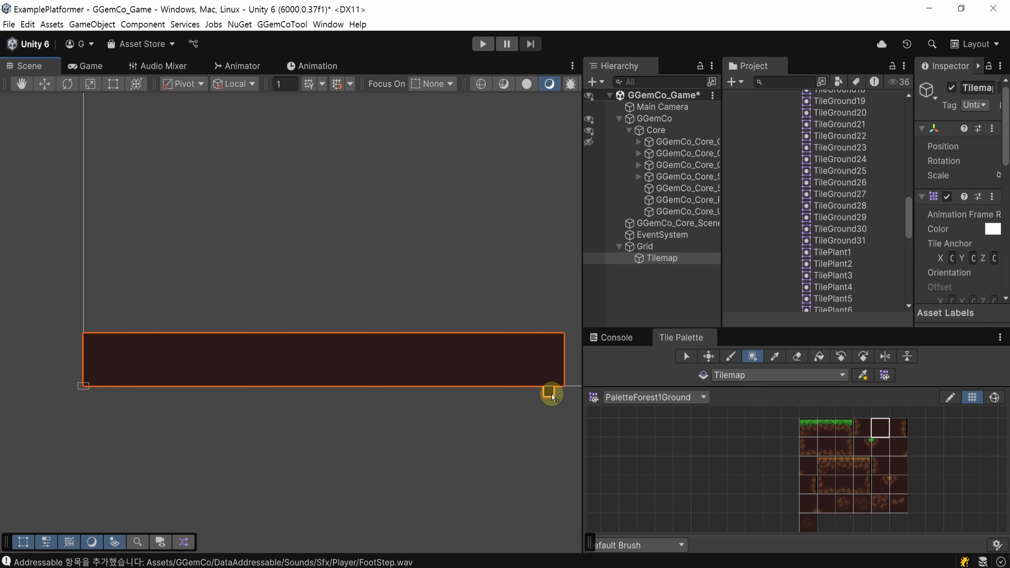
Step: Cover the block's top row with grass tiles and finish both ends with grass corner tiles
left_click(824, 430)
left_click_drag(90, 340, 558, 340)
left_click(809, 429)
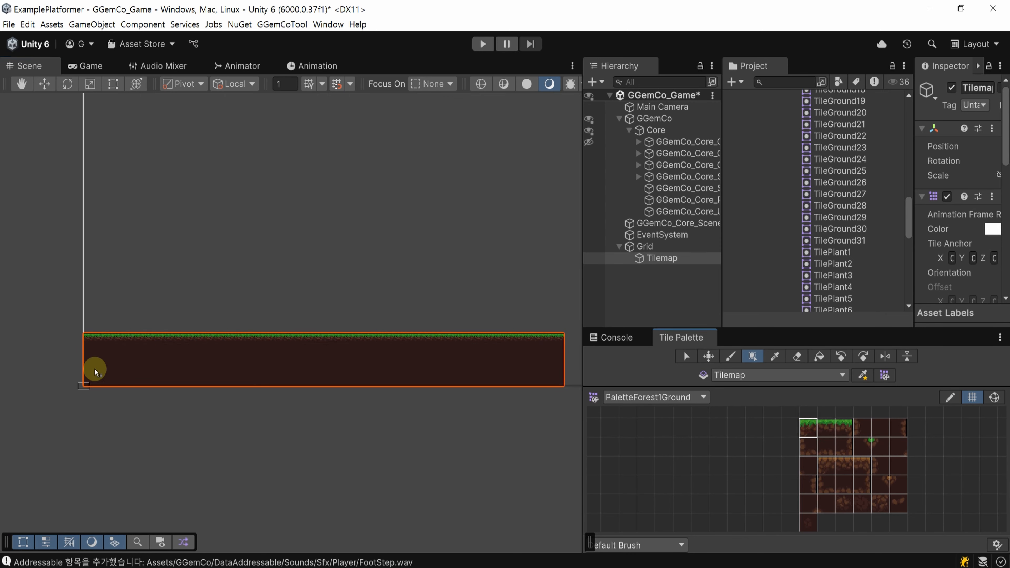
left_click(86, 340)
left_click(847, 427)
left_click(557, 338)
Step: Border the block's left, right and bottom sides with the matching soil edge and corner tiles
left_click(864, 429)
left_click_drag(87, 347, 88, 380)
left_click(899, 430)
mouse_move(558, 347)
left_mouse_down()
mouse_move(558, 381)
mouse_move(545, 382)
mouse_move(101, 381)
left_mouse_up()
left_click(825, 449)
left_click(810, 446)
left_click(90, 381)
left_click(851, 453)
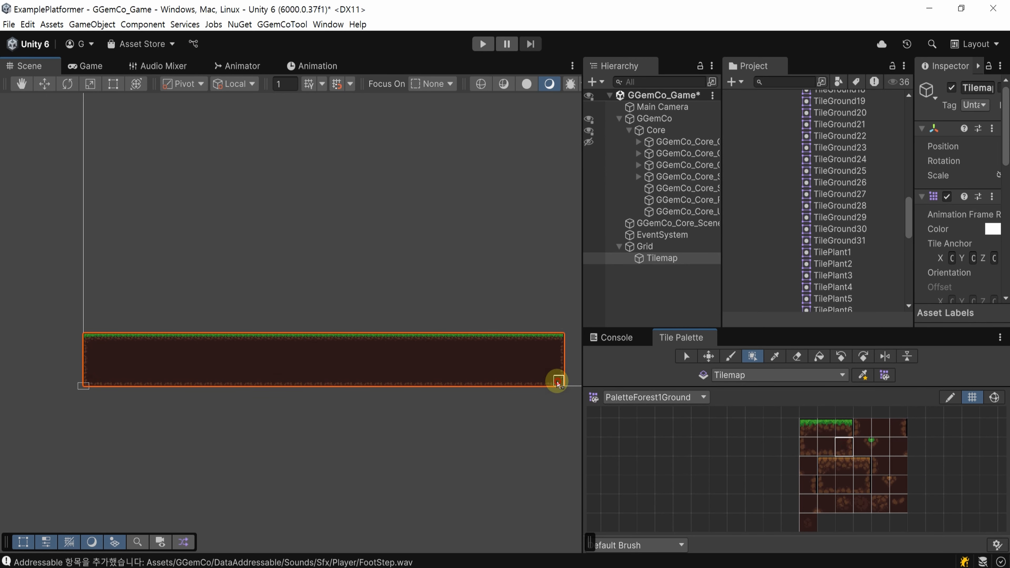
Step: Select the block's whole grass top row and move it down one tile
left_click(686, 356)
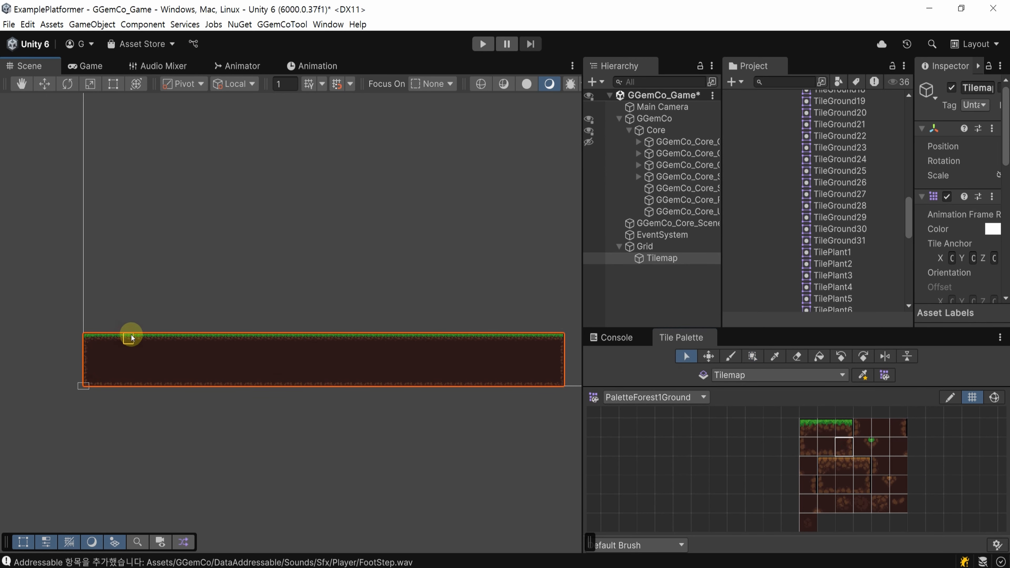
left_click(170, 336)
left_click_drag(132, 344, 183, 342)
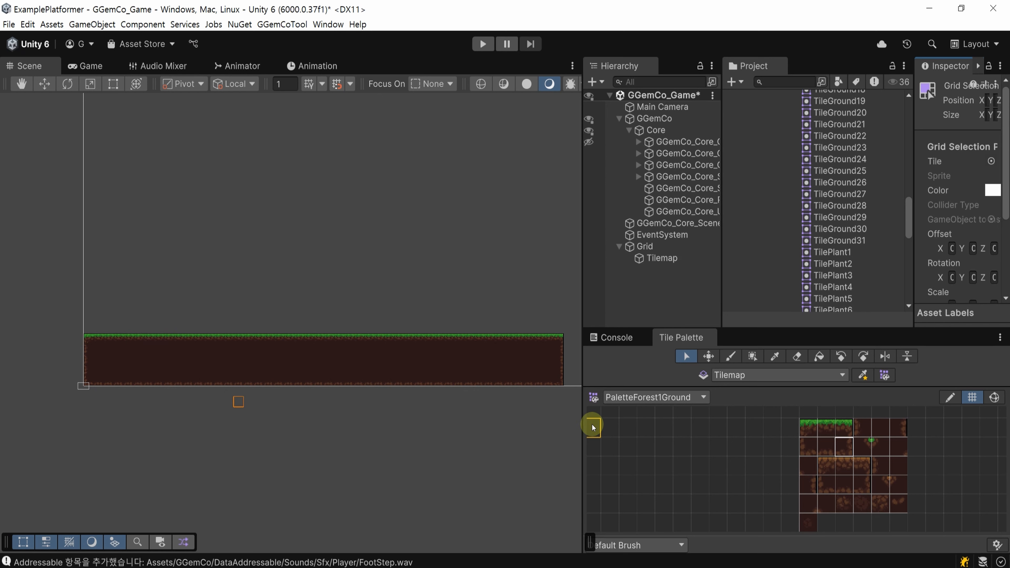
left_click(559, 349)
mouse_move(560, 339)
left_mouse_down()
mouse_move(89, 340)
mouse_move(555, 348)
left_mouse_up()
left_click(710, 356)
Step: Raise a section of the grass row about seven tiles wide, near the ground's left end, by two tiles
left_click(685, 356)
left_click(138, 370)
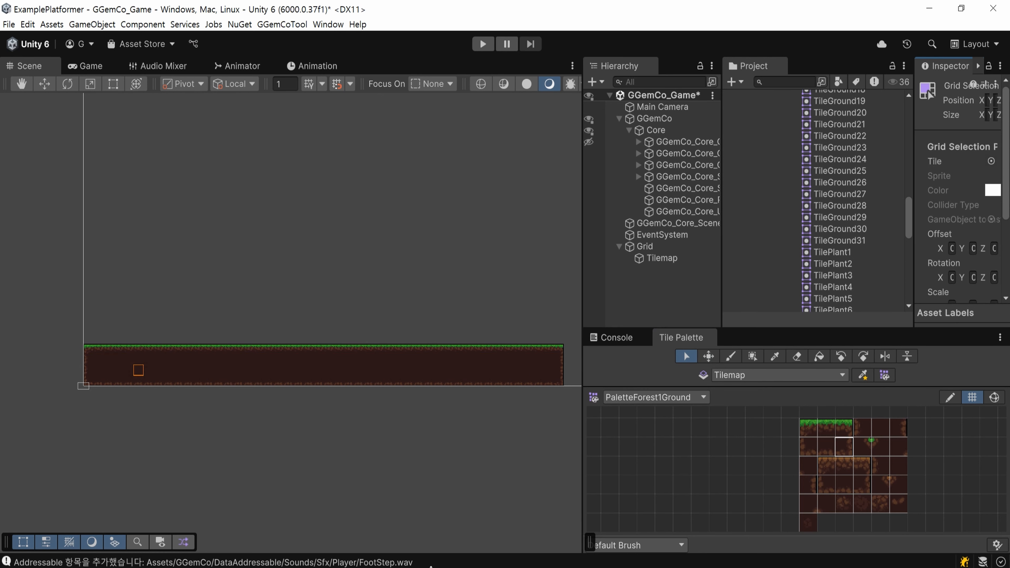
mouse_move(138, 348)
left_mouse_down()
mouse_move(199, 350)
mouse_move(170, 323)
left_mouse_up()
key("m")
Step: Turn the raised section into a hill with grass corners, soil side edges and plain soil filling the gap below
left_click(809, 428)
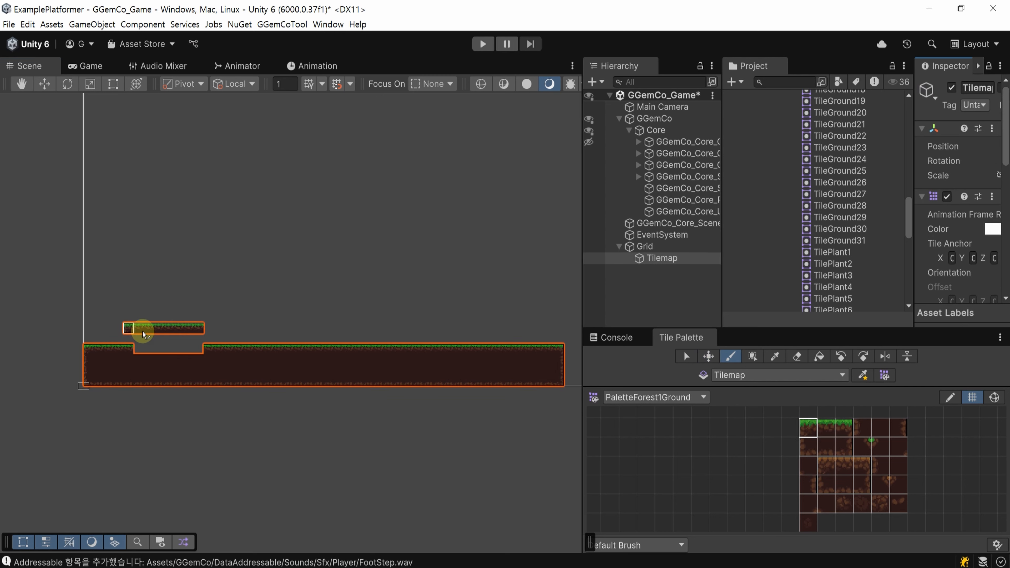
left_click(863, 428)
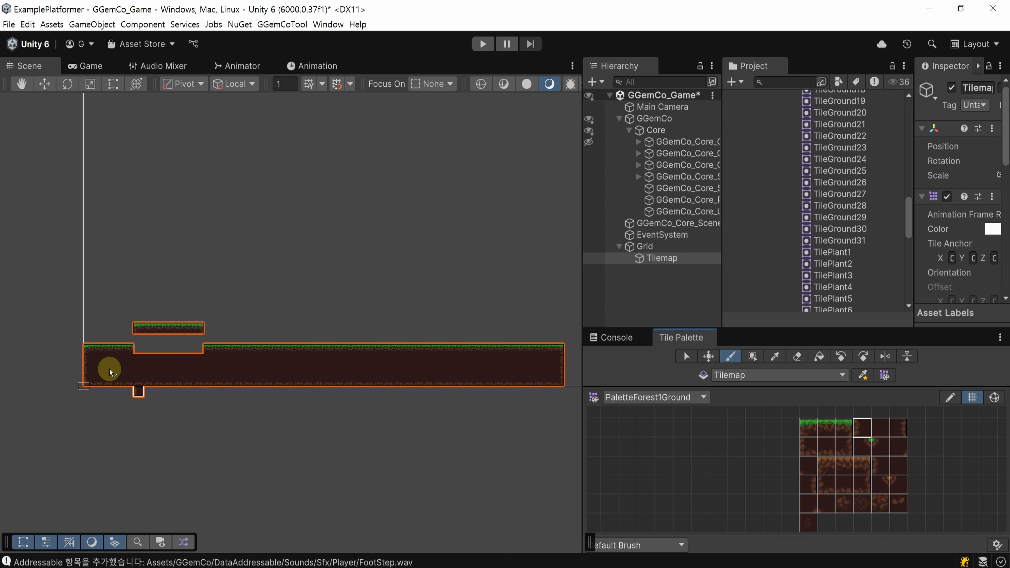
left_click(142, 342)
left_click(880, 428)
left_click_drag(138, 348, 191, 345)
Step: Raise a section of grass about four tiles wide, near the middle of the ground, by one tile
left_click(687, 356)
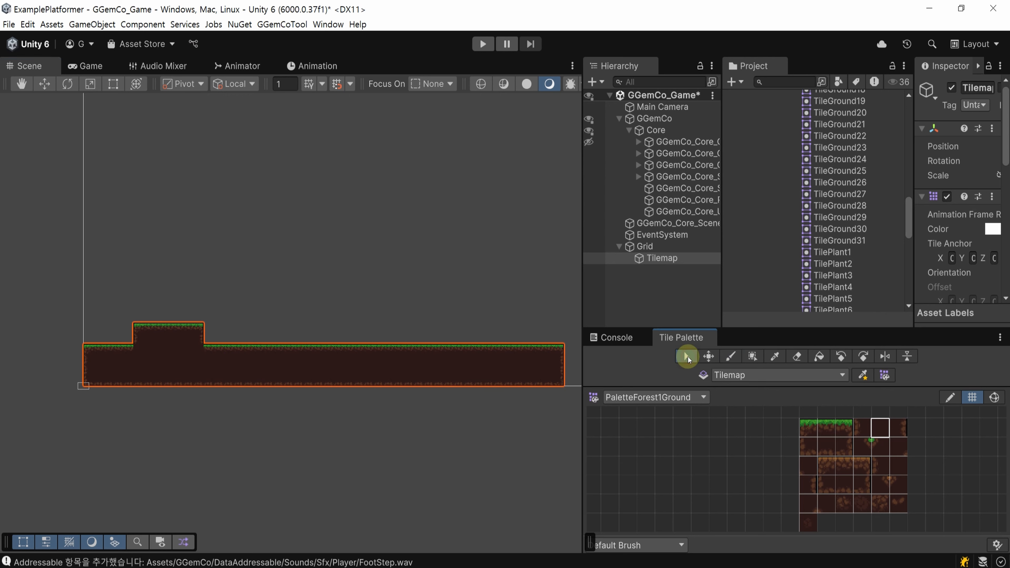
mouse_move(326, 349)
left_mouse_down()
mouse_move(356, 352)
mouse_move(350, 338)
left_mouse_up()
left_click(709, 358)
Step: Finish the small middle hill with grass corner tiles at both ends and plain soil underneath
left_click(807, 430)
left_click(323, 339)
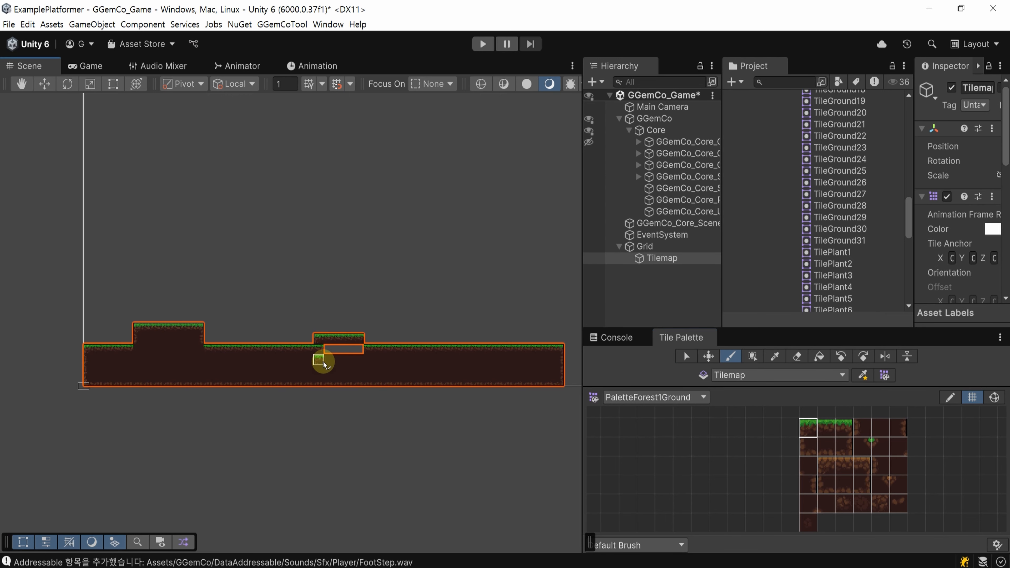
key("ctrl+z")
left_click(328, 340)
left_click(844, 429)
left_click(356, 339)
left_click(880, 428)
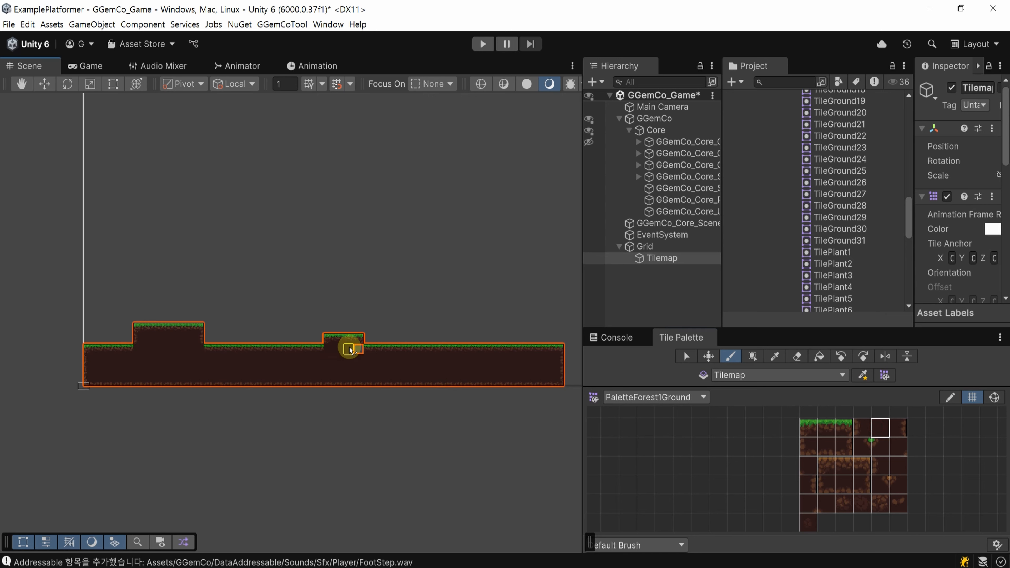
left_click(687, 357)
Step: Place the Forest1 sprite Background1 under the Tilemap and nest Background2 to Background5 beneath Background1
scroll(855, 223, "up", 15)
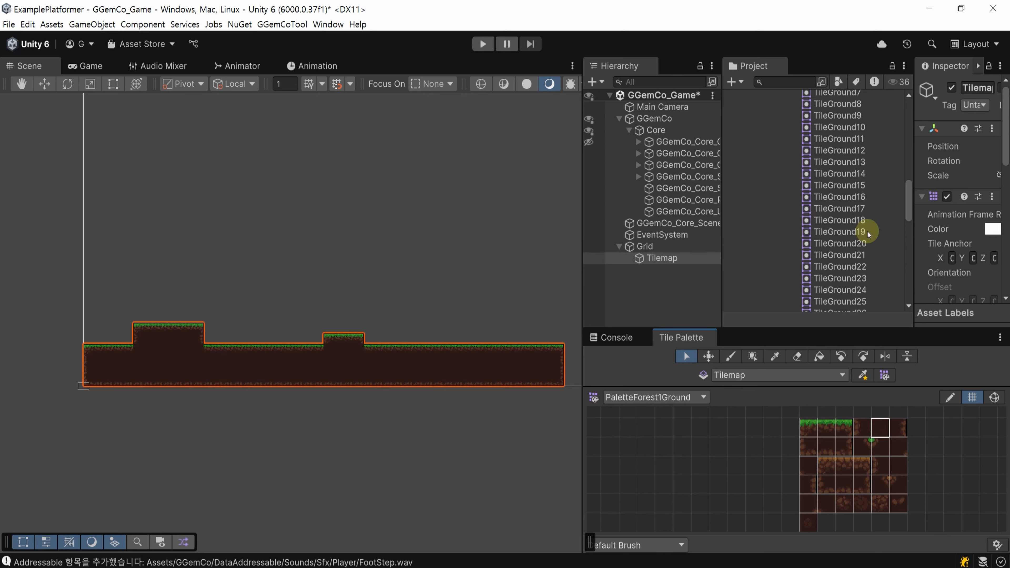
left_click_drag(723, 225, 743, 225)
left_click(700, 259)
left_click_drag(699, 261, 699, 260)
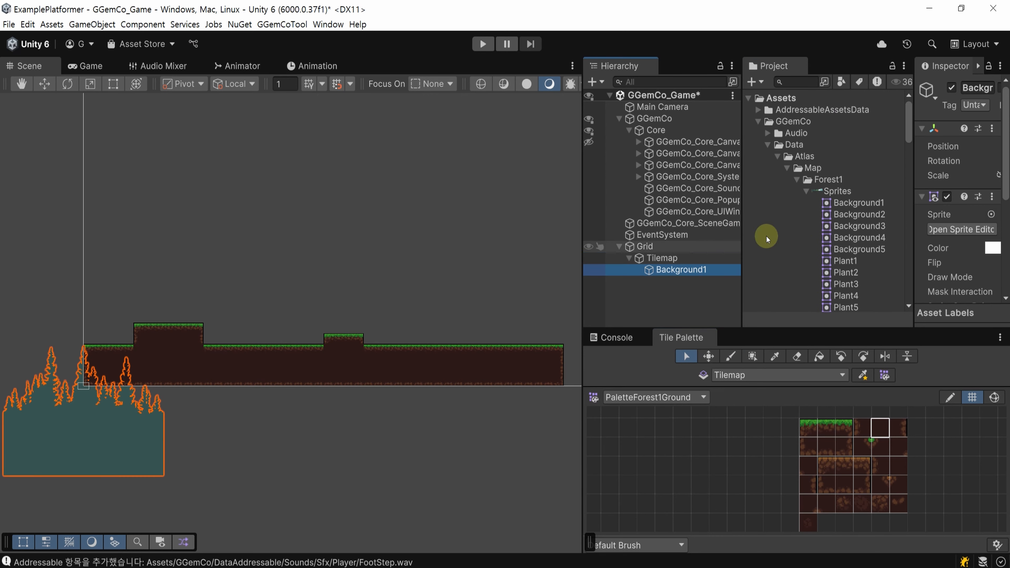
left_click_drag(839, 215, 712, 271)
left_click_drag(837, 236, 719, 270)
left_click(695, 273)
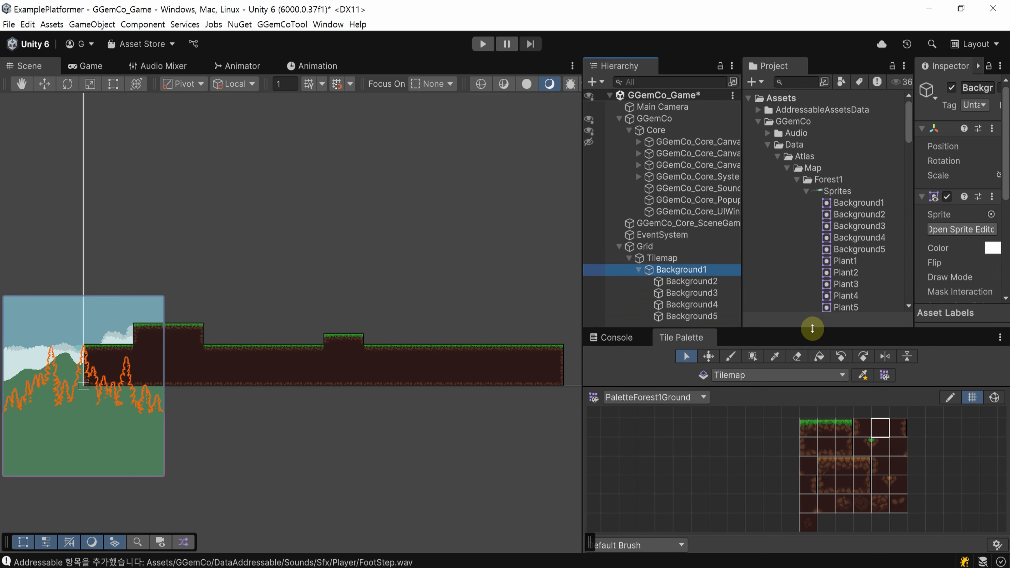
Step: Enlarge the Inspector and set the Tilemap's Sorting Layer to GGemCo_MapTerrain
left_click_drag(812, 328, 812, 518)
left_click_drag(913, 233, 810, 238)
left_click(951, 350)
left_click(698, 259)
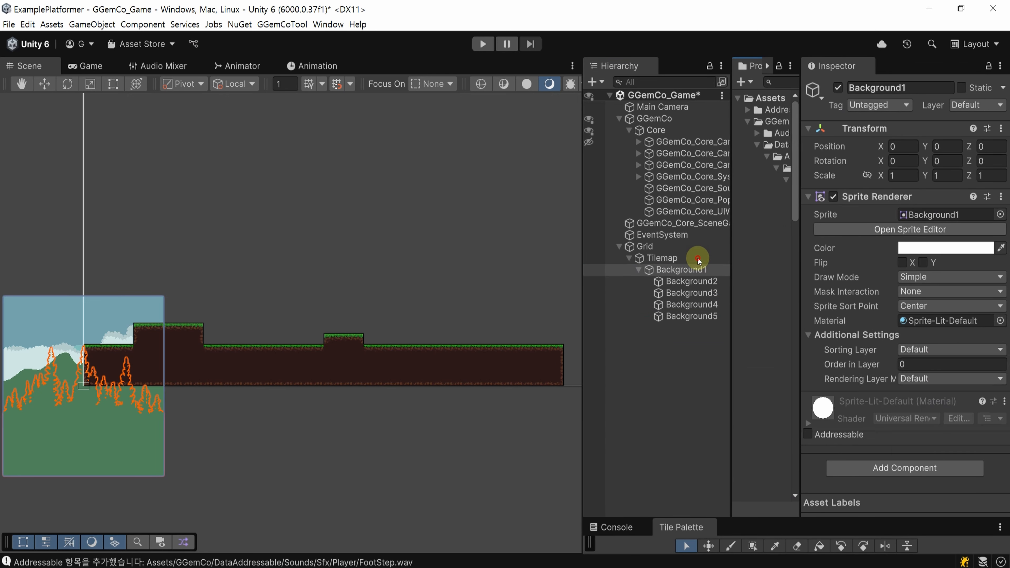
left_click(699, 259)
left_click(947, 357)
left_click(935, 389)
Step: Give Background1 the Sorting Layer GGemCo_MapTerrain and Order in Layer -100, and copy that order value
left_click(699, 271)
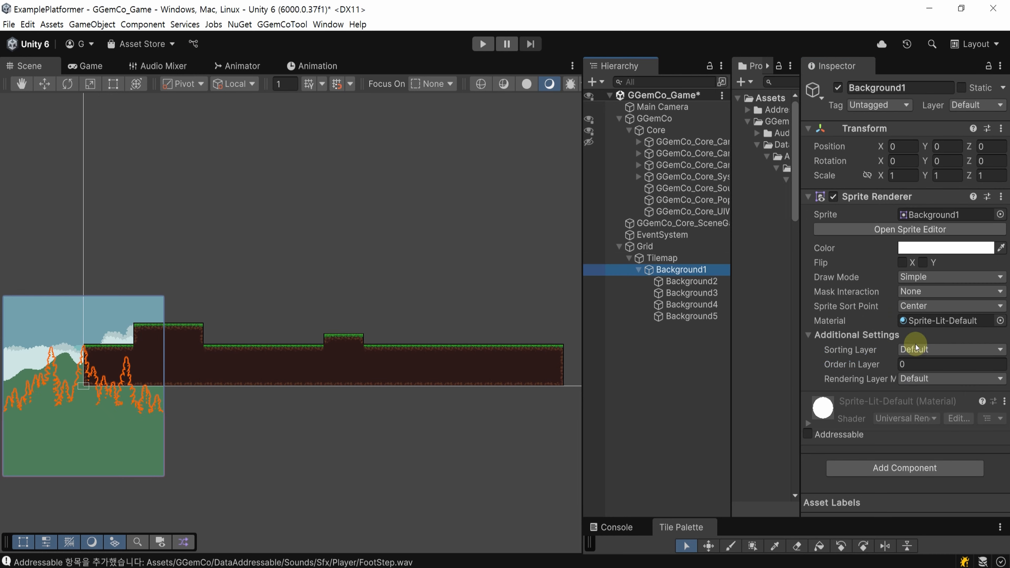
left_click(915, 349)
left_click(919, 379)
left_click(923, 365)
type("-100")
key("ctrl+a")
key("ctrl+c")
Step: Give Background2 the Sorting Layer GGemCo_MapTerrain and Order in Layer -101
left_click(693, 283)
left_click(936, 350)
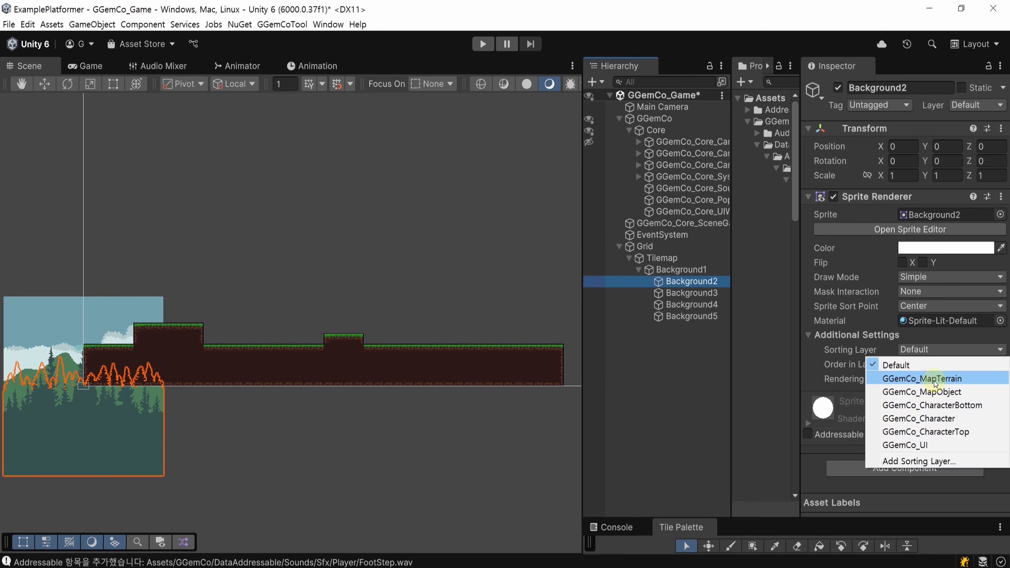
left_click(936, 379)
left_click(933, 365)
key("ctrl+v")
key("BackSpace")
type("1")
Step: Give Background3 the Sorting Layer GGemCo_MapTerrain and Order in Layer -102
left_click(718, 294)
left_click(925, 350)
left_click(921, 377)
left_click(922, 365)
key("ctrl+v")
key("BackSpace")
type("2")
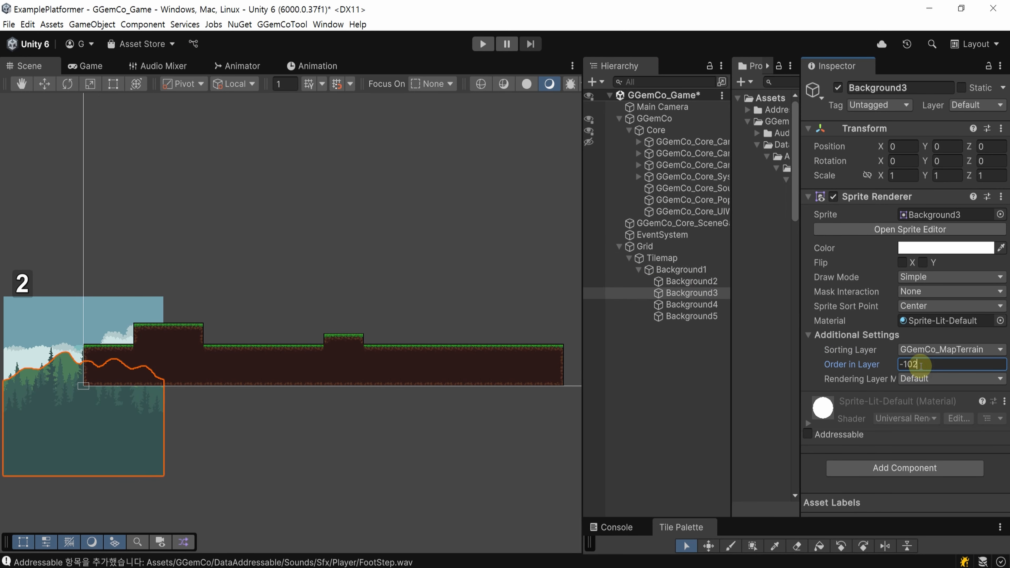
Step: Put Background4 and Background5 on the Sorting Layer GGemCo_MapTerrain with Order in Layer -103 and -104 respectively
left_click(710, 305)
left_click(931, 351)
type("3")
left_click(692, 316)
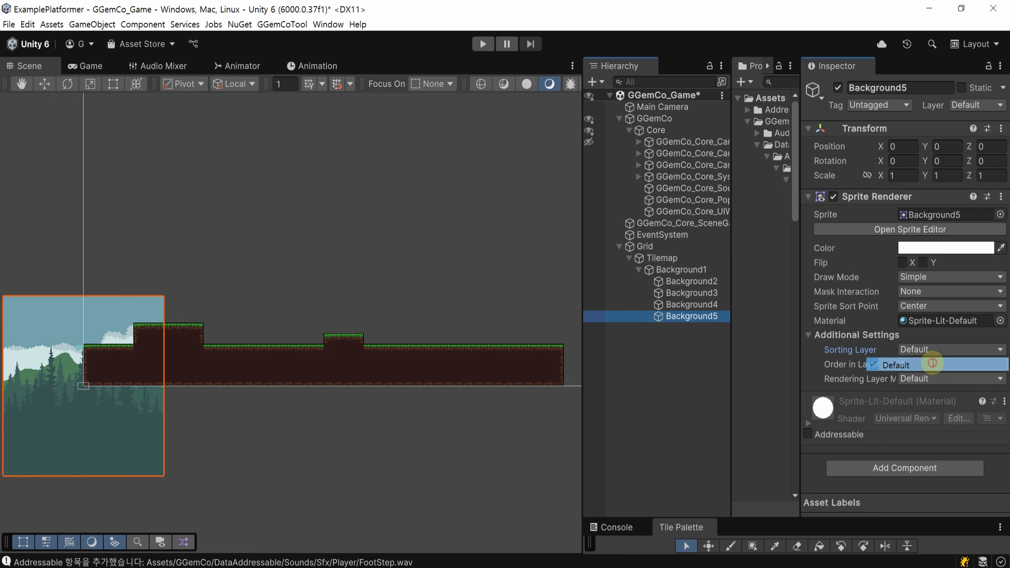
left_click(931, 350)
left_click(927, 379)
left_click(927, 365)
key("ctrl+v")
key("BackSpace")
type("4")
Step: Align the Background1 group with the start of the ground and duplicate it twice to cover the map's width
left_click_drag(800, 204, 909, 202)
left_click_drag(582, 212, 585, 215)
left_click(680, 268)
key("w")
left_click_drag(93, 381, 173, 292)
key("ctrl+d")
key("ctrl+d")
left_click(665, 258)
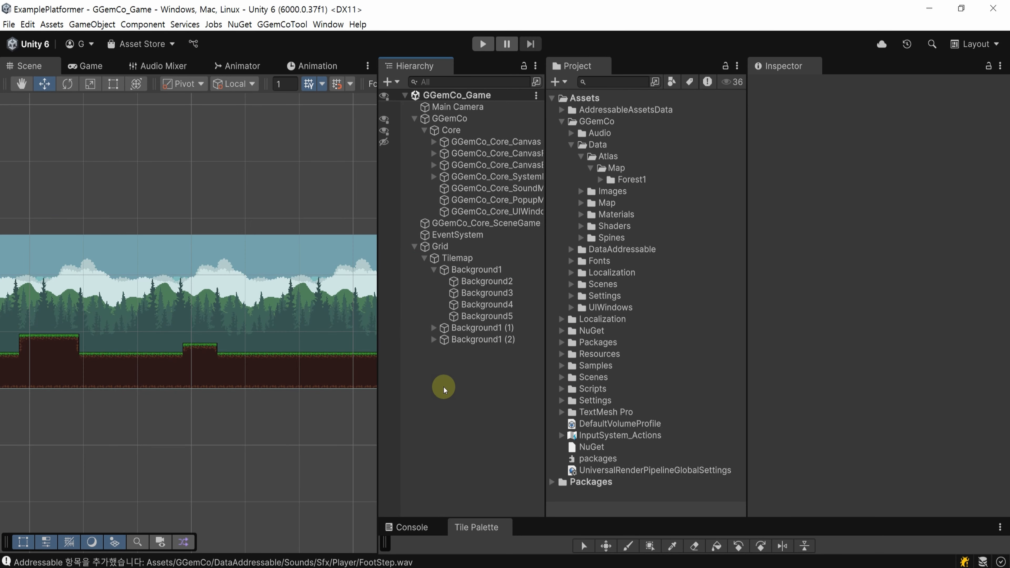
Step: Add the Map Tile Common script component to the Tilemap
left_click(484, 258)
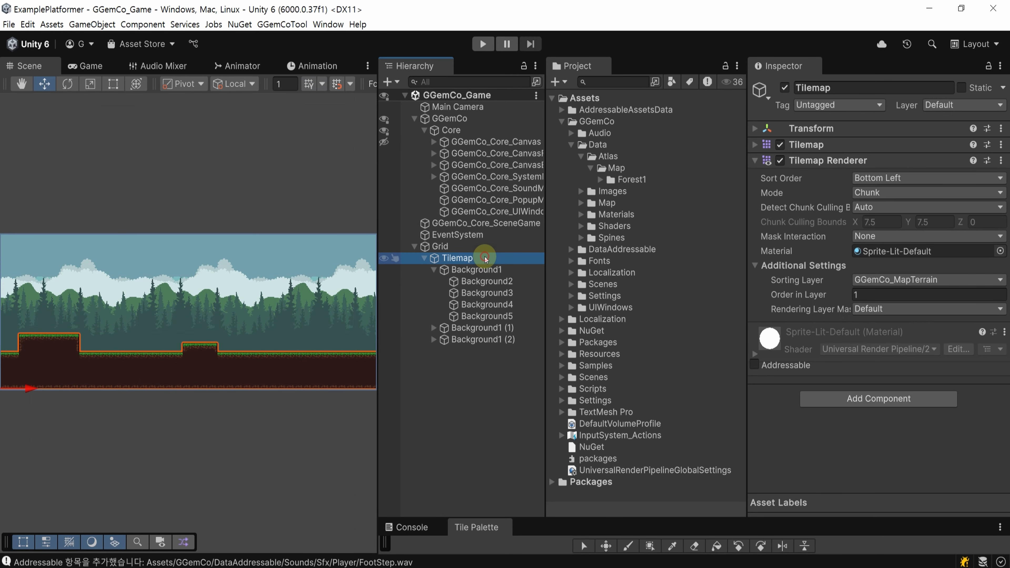
left_click(819, 399)
type("compo")
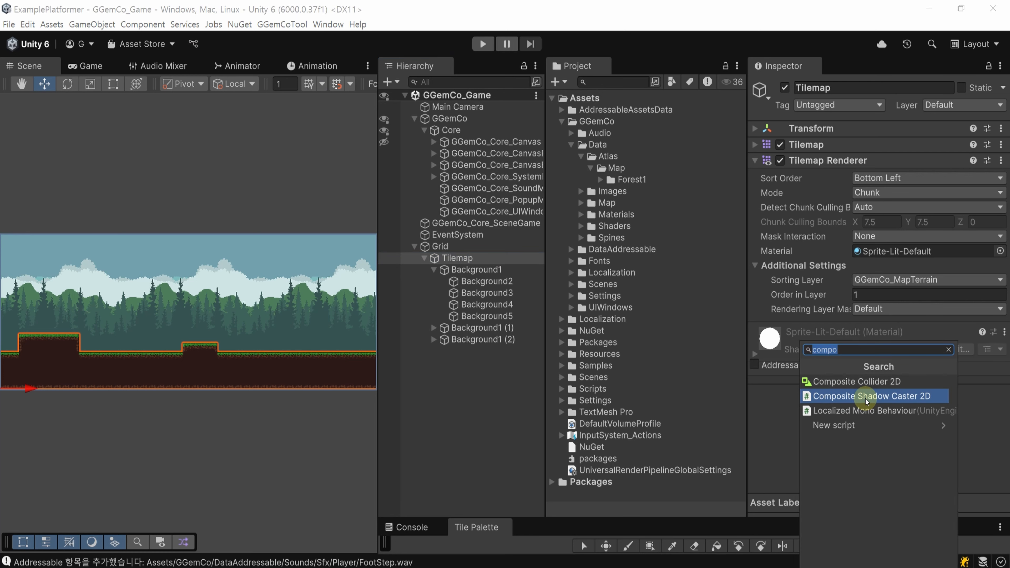
type("maptile")
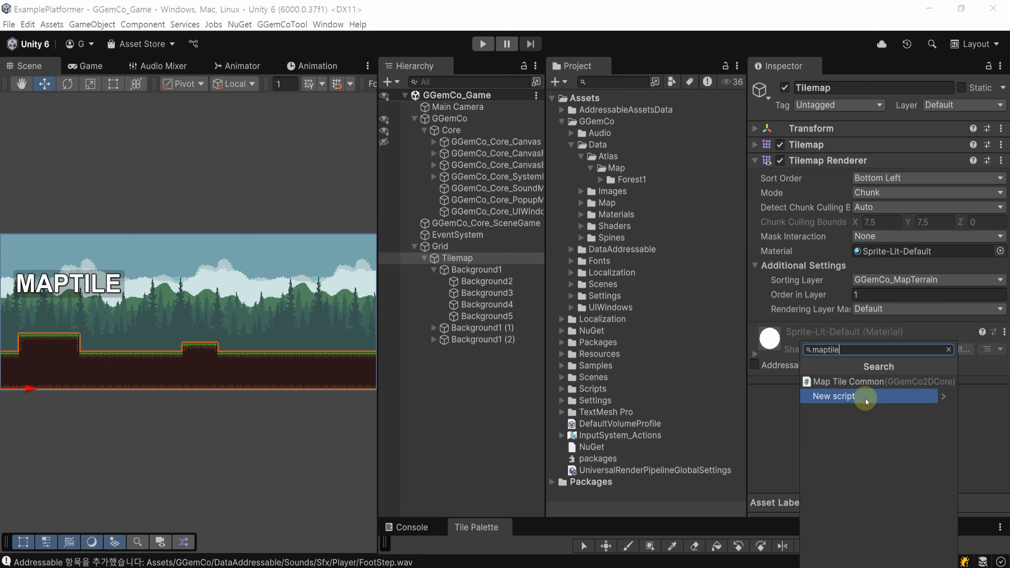
left_click(863, 381)
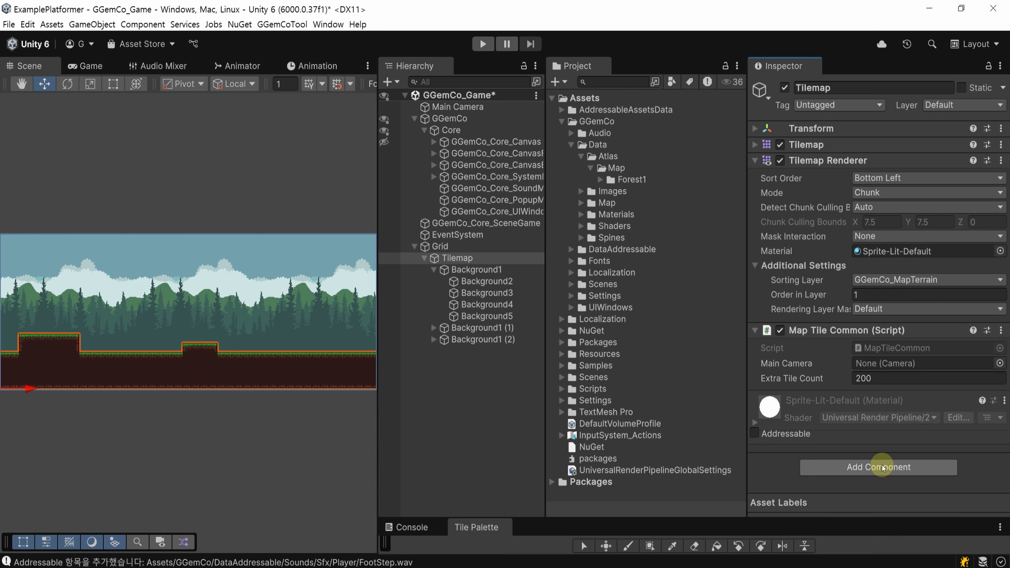
Step: Add a Tilemap Collider 2D component to the Tilemap
left_click(883, 467)
type("tilemap")
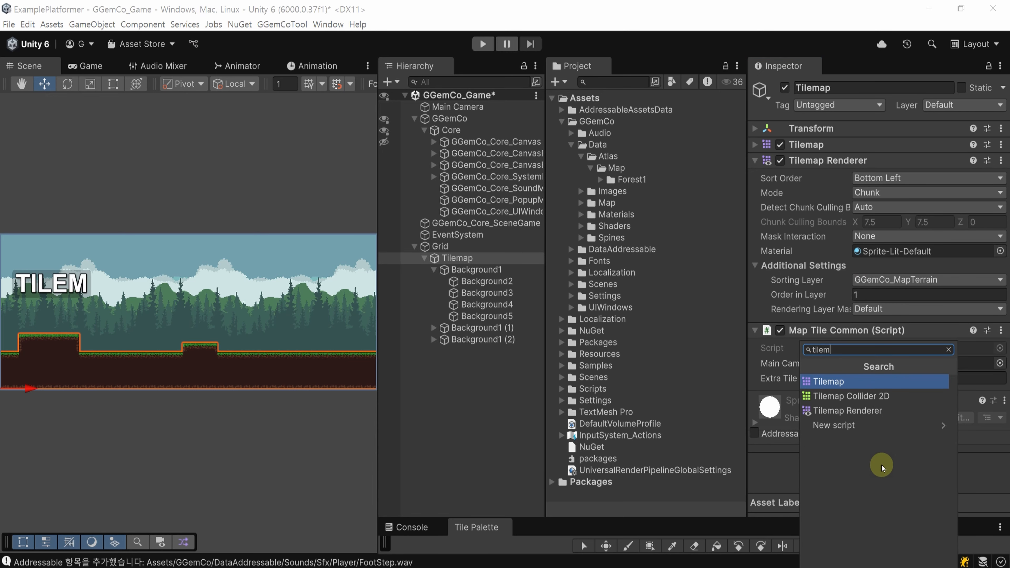
left_click(884, 397)
scroll(843, 287, "down", 3)
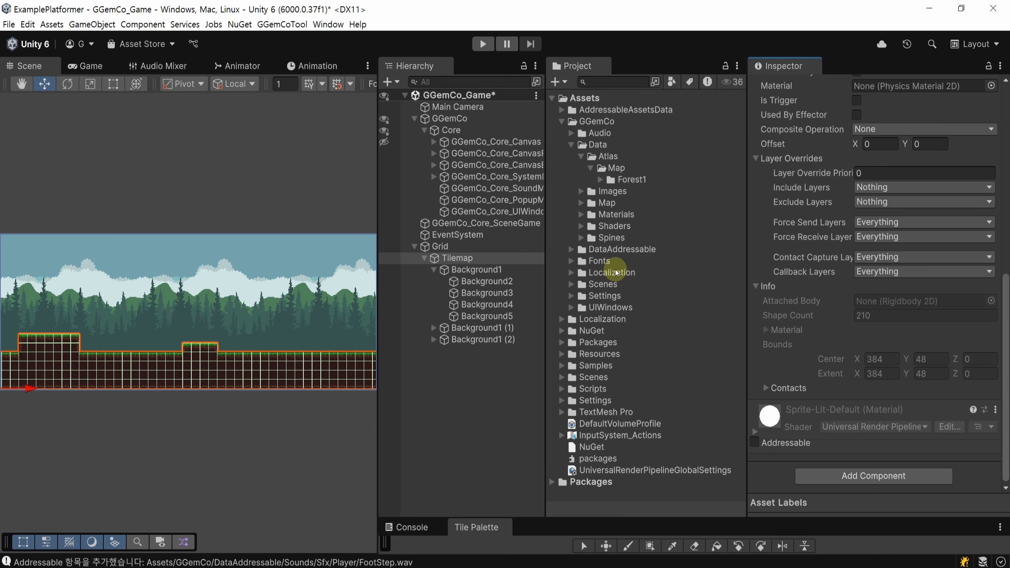
Step: Rename the Tilemap object as tilemap
left_click(465, 260)
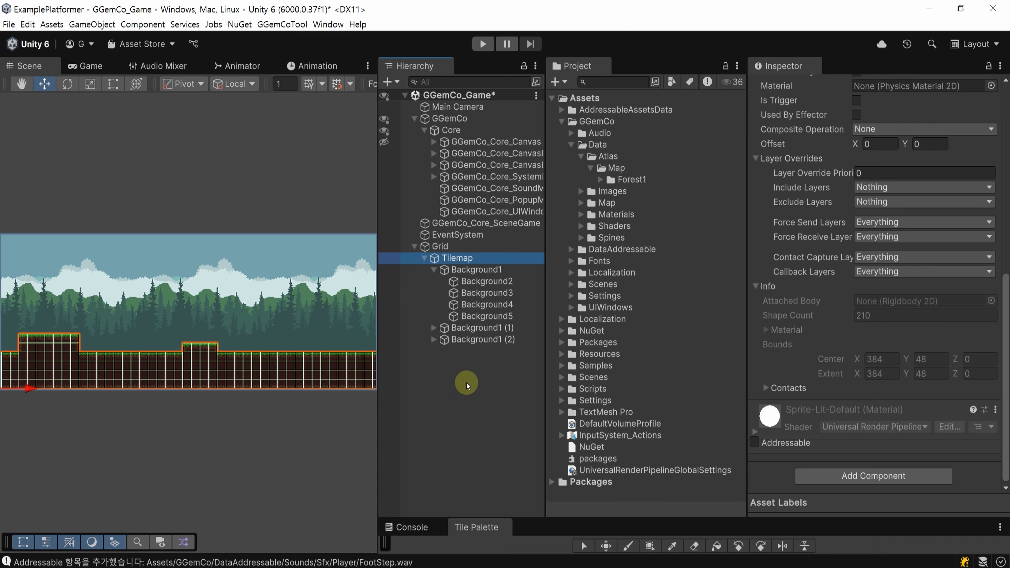
key("F2")
type("tilemap")
key("Return")
Step: Create a folder named Forest1 inside Assets/GGemCo/DataAddressable/Maps
left_click(572, 250)
left_click(581, 319)
scroll(636, 309, "down", 2)
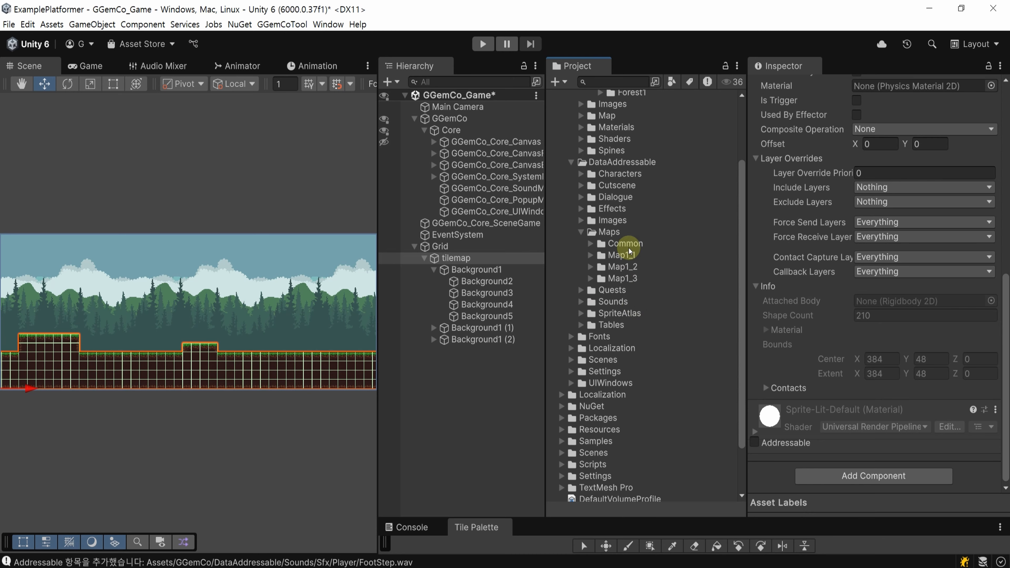
right_click(635, 230)
mouse_move(699, 238)
left_click(860, 238)
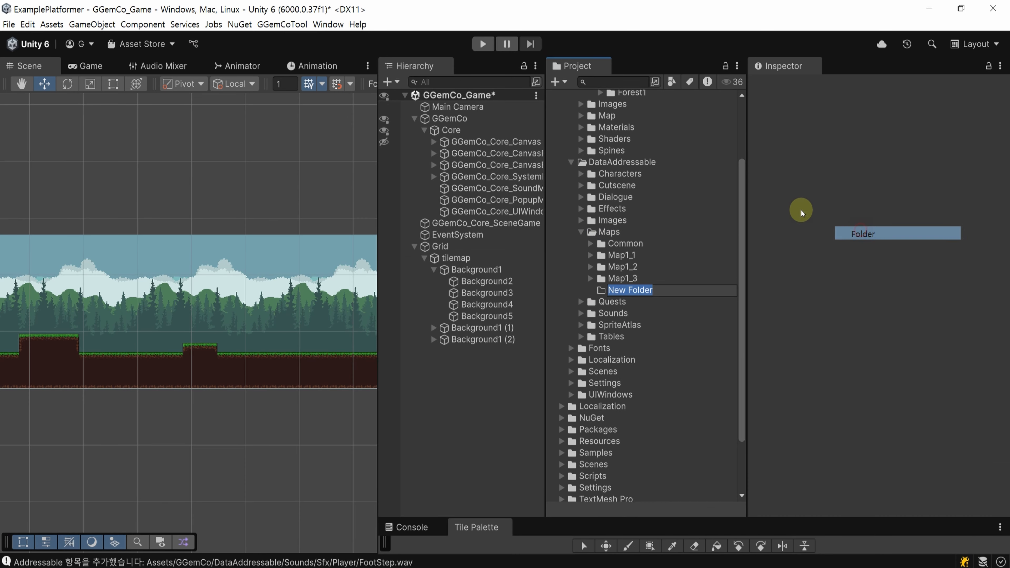
type("Forest1")
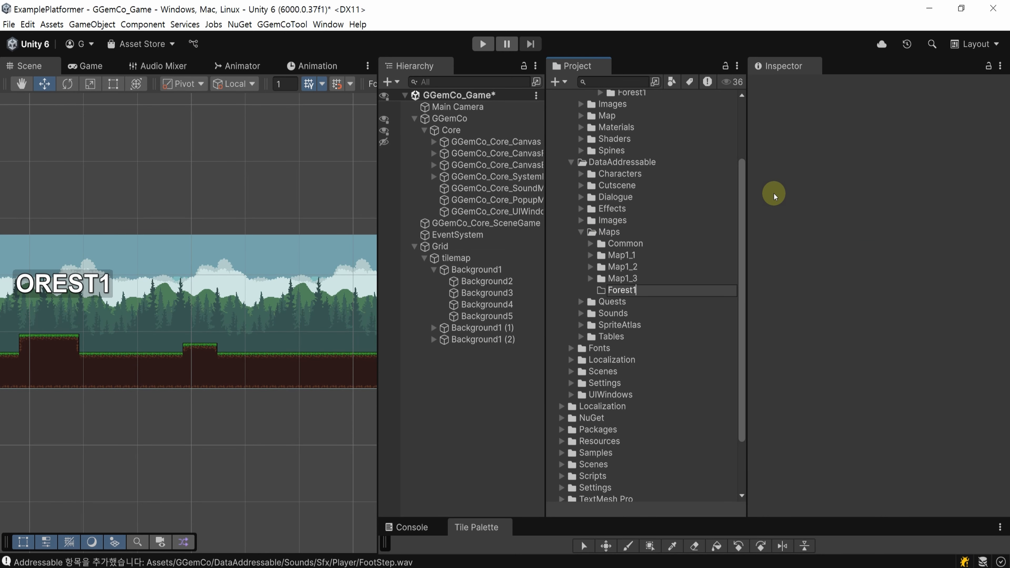
key("Return")
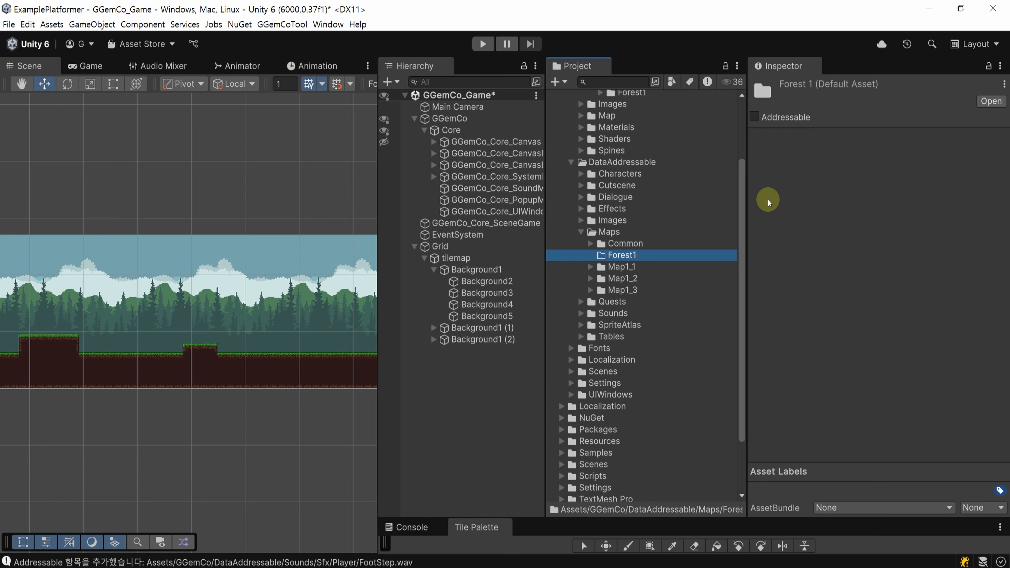
Step: Save the tilemap object as a prefab in the Forest1 maps folder, and delete the Grid from the saved scene
left_click_drag(461, 260, 640, 257)
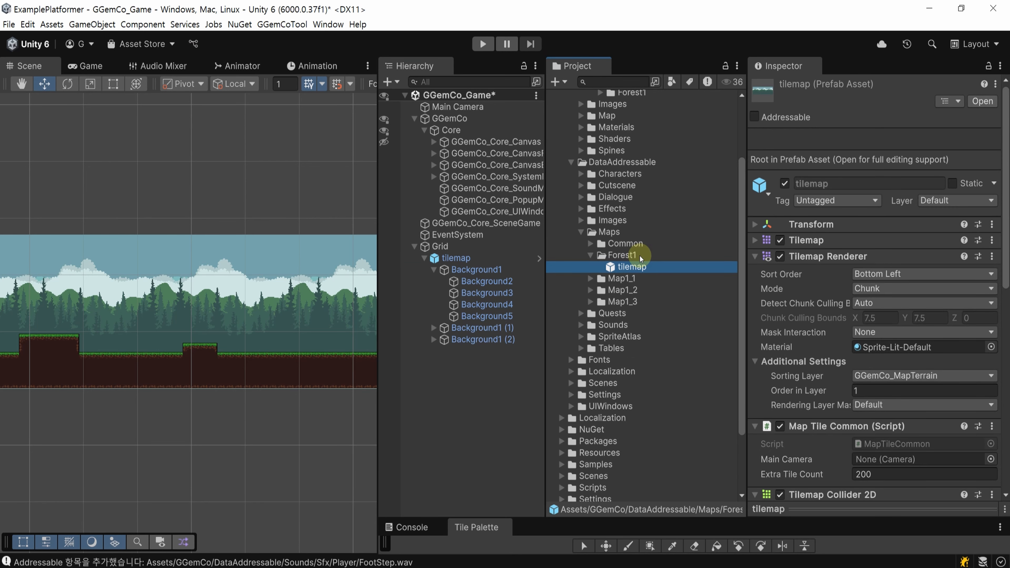
left_click(508, 250)
key("Delete")
key("ctrl+s")
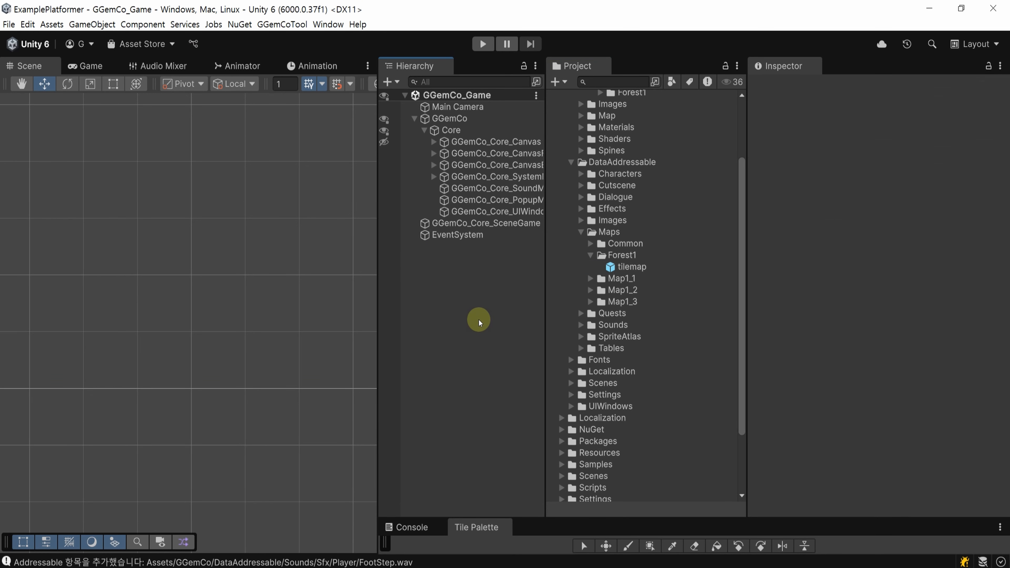
Step: Set the tilemap prefab's layer to GGemCo_TileMapGround for this object only, leaving out its children
left_click(632, 267)
left_click(957, 122)
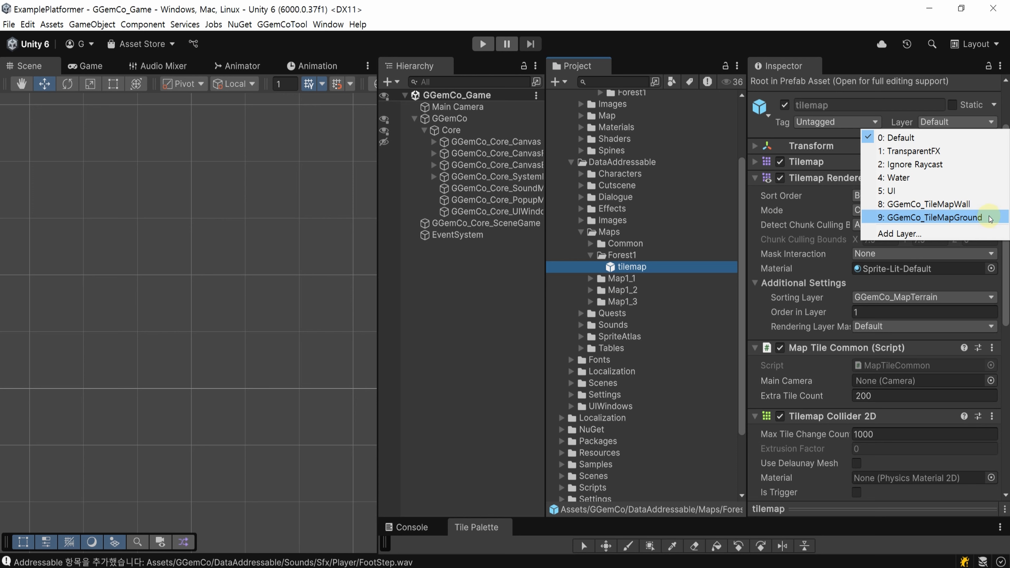
left_click(990, 218)
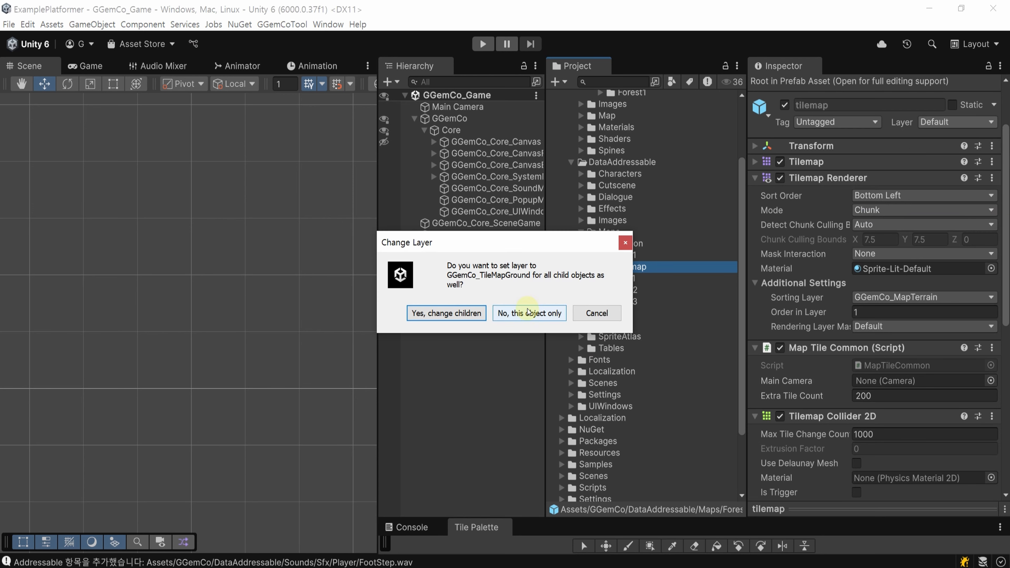
left_click(552, 314)
Step: Set the Tilemap Grid Cell Size to X 16 and Y 16 in the GGemCoMapSettings asset under GGemCo/Settings
left_click(571, 163)
left_click(572, 145)
left_click(571, 202)
left_click(488, 294)
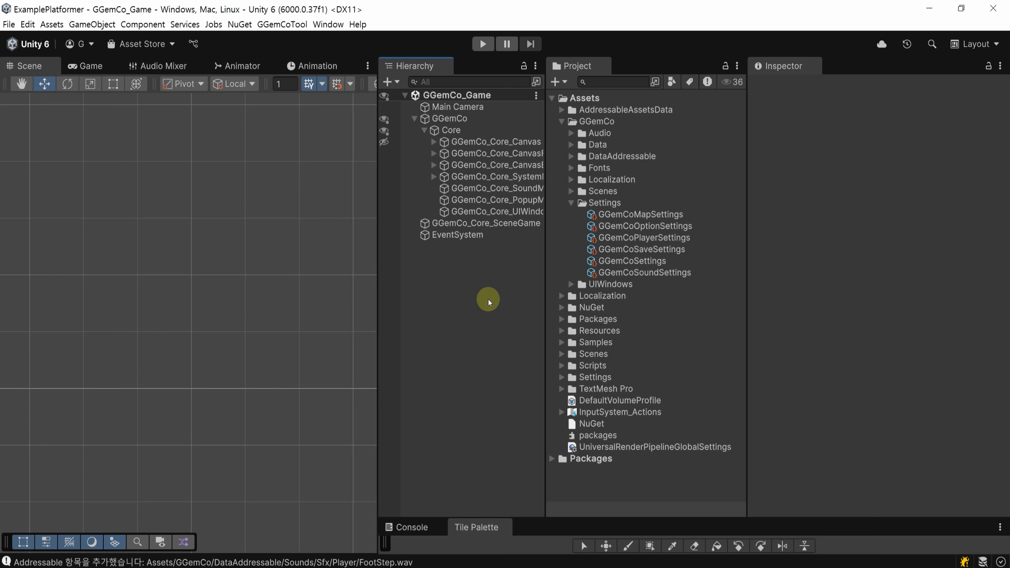
left_click(703, 212)
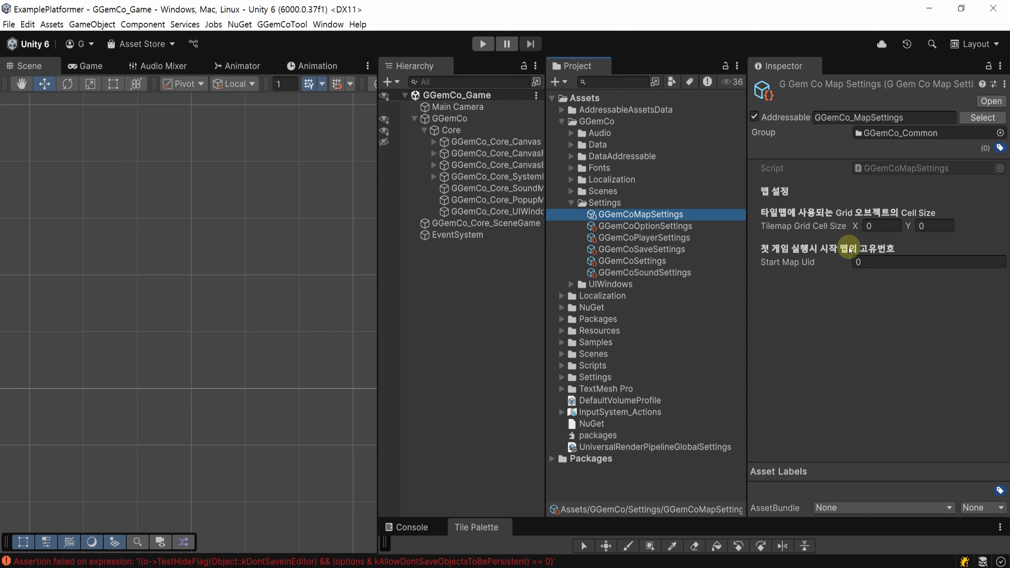
left_click(883, 227)
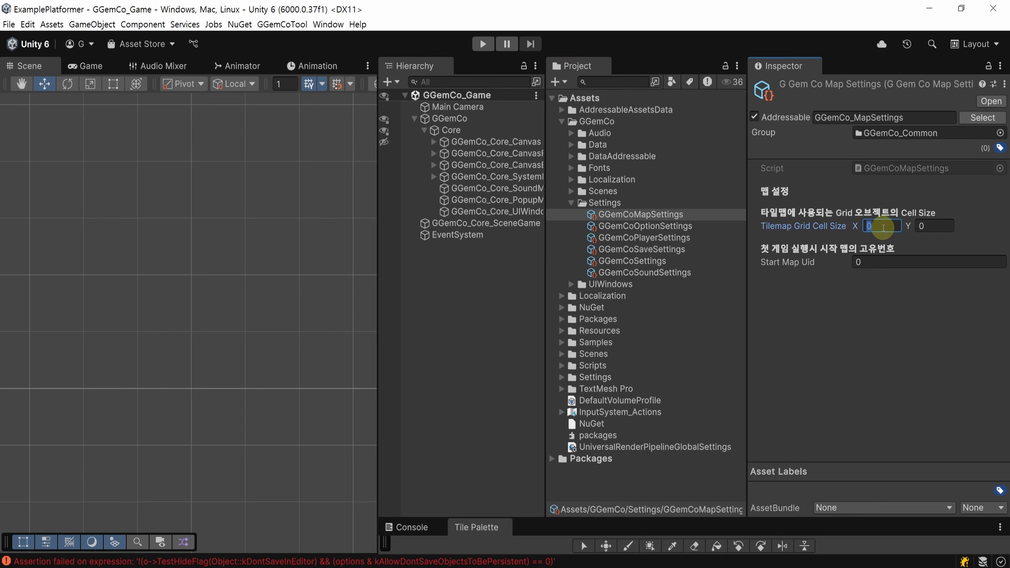
type("16")
key("Tab")
type("16")
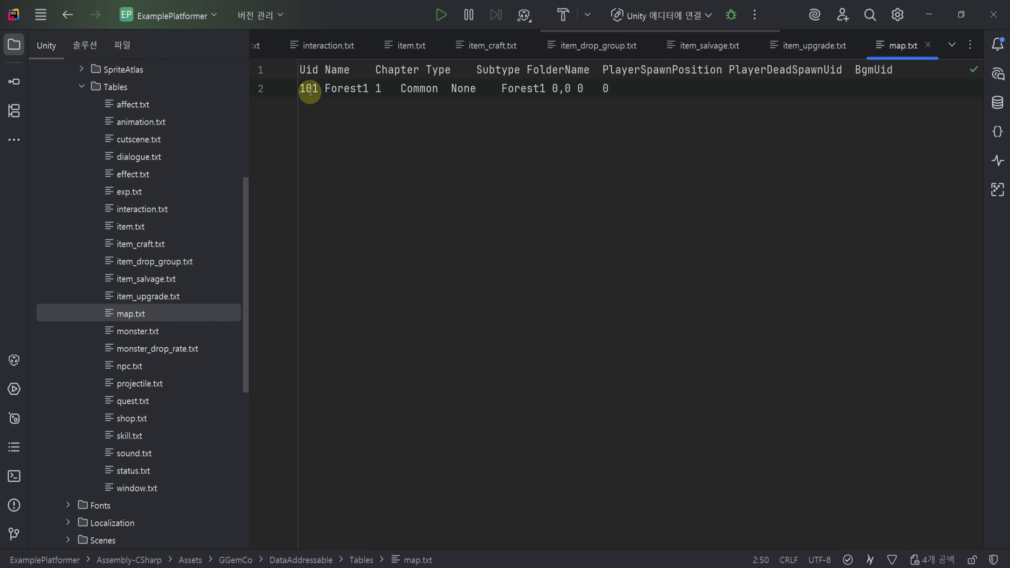
Step: Check Forest1's Uid in map.txt in Rider, set Start Map Uid to 101 in Unity's map settings and save
double_click(310, 92)
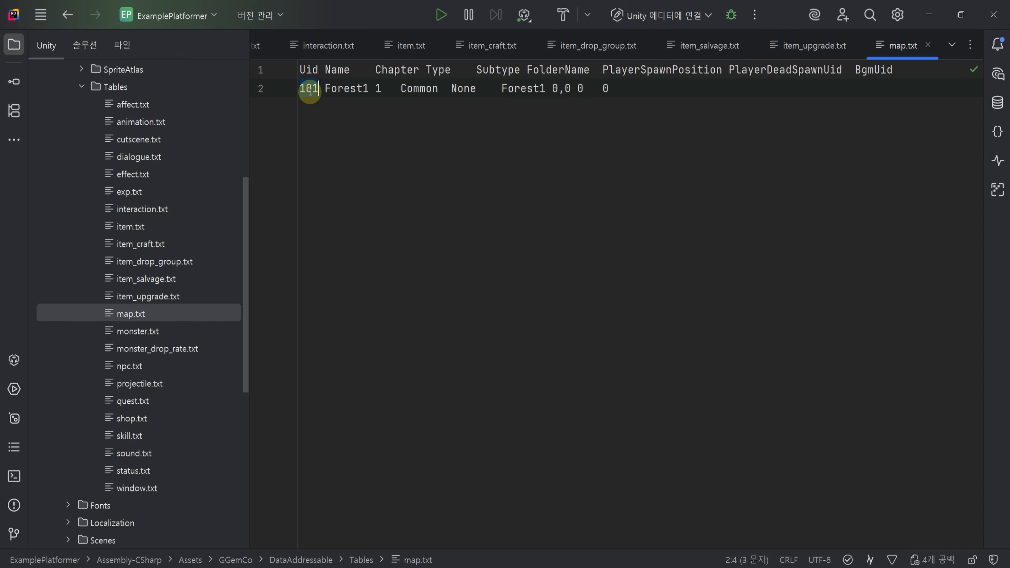
left_click(607, 567)
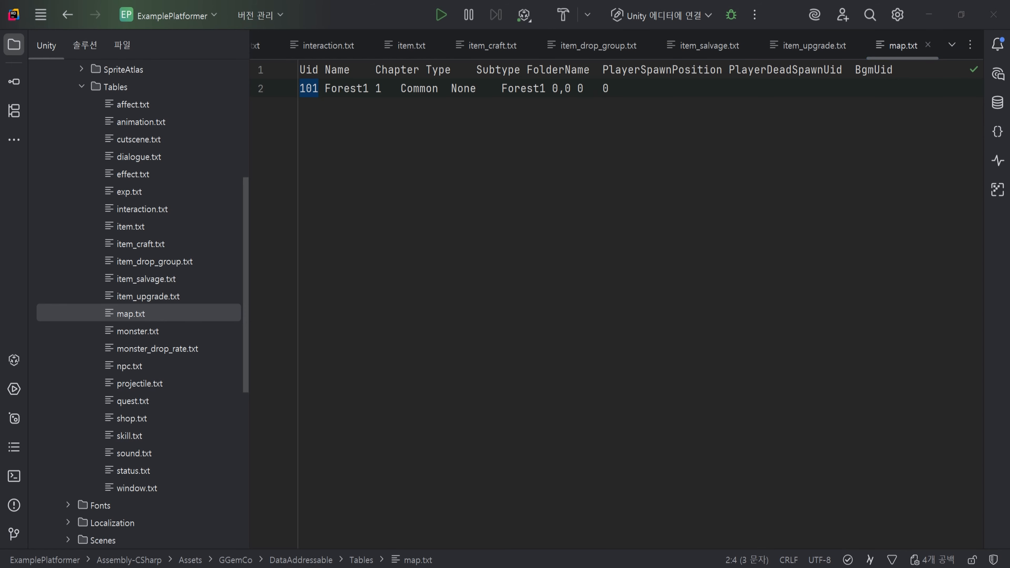
left_click(891, 261)
type("101")
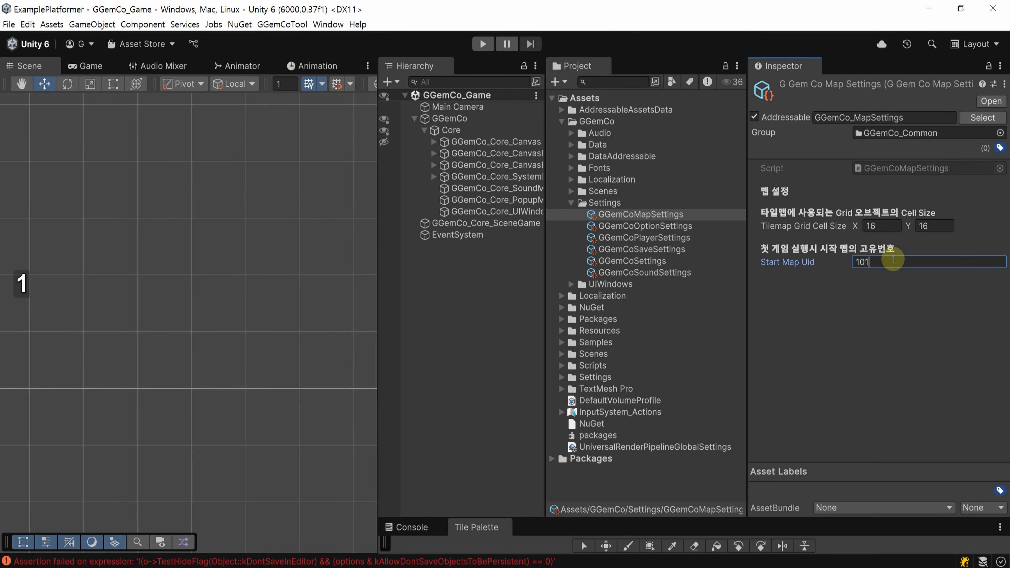
key("ctrl+s")
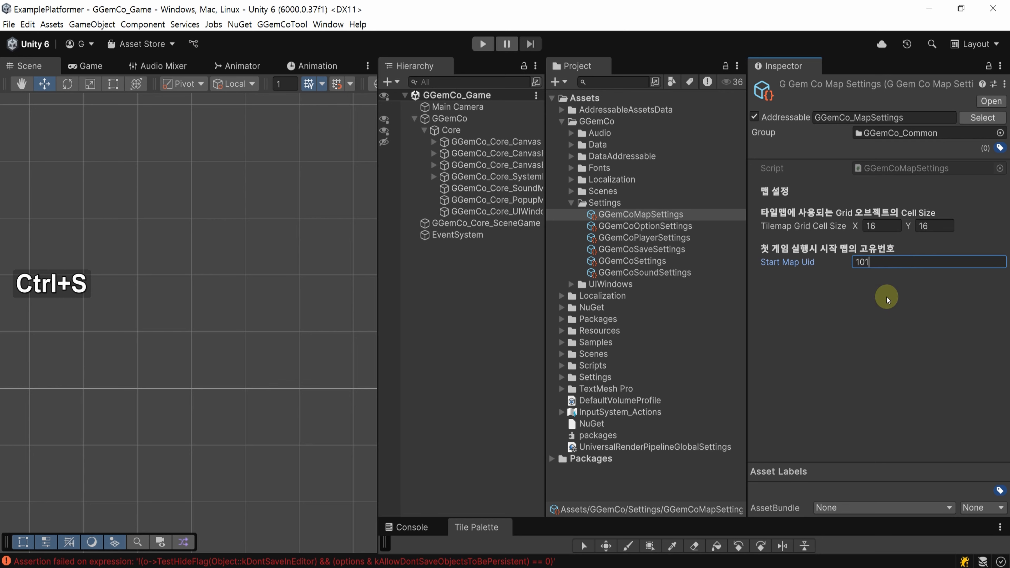
left_click(475, 313)
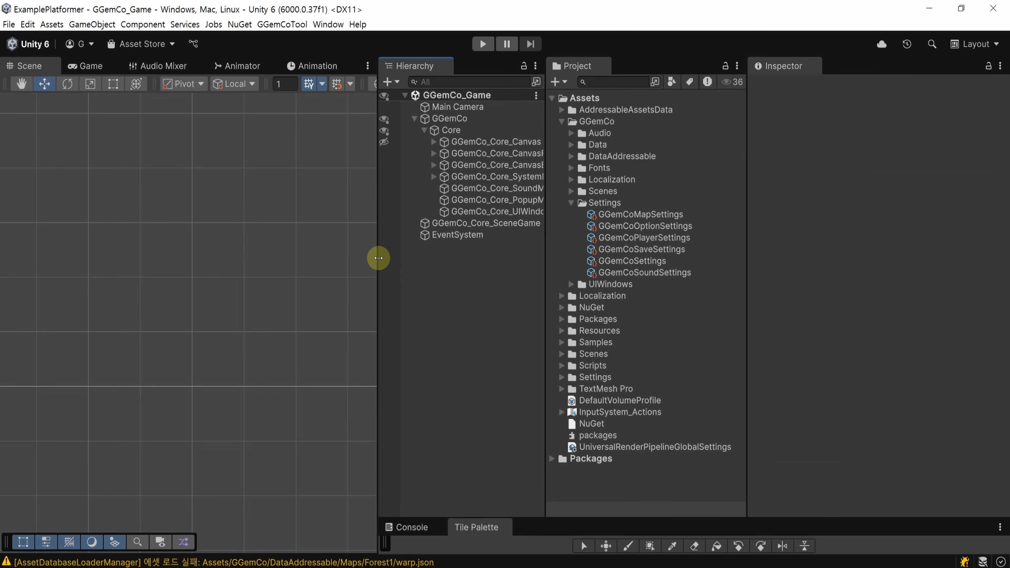
Step: Open the map placement tool (맵배치툴) and load the 101 - Forest1 map into the scene
left_click_drag(379, 260, 743, 260)
left_click(282, 25)
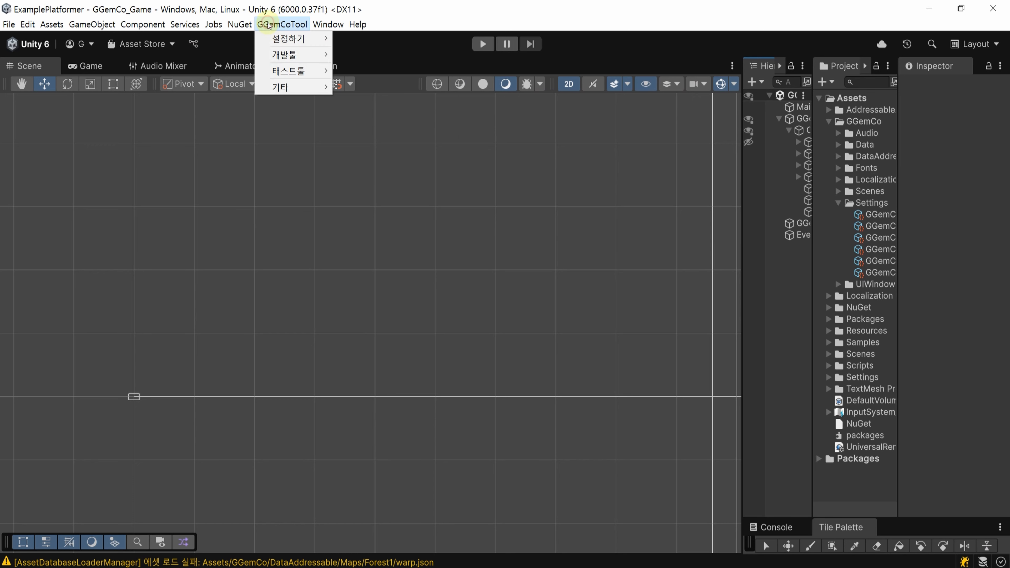
mouse_move(290, 55)
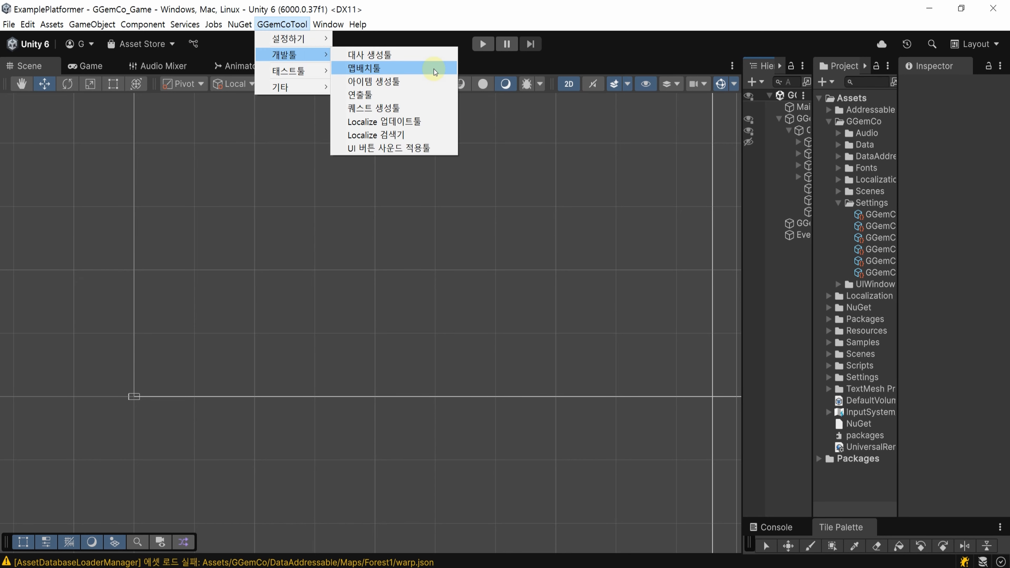
left_click(435, 71)
left_click_drag(845, 94, 753, 30)
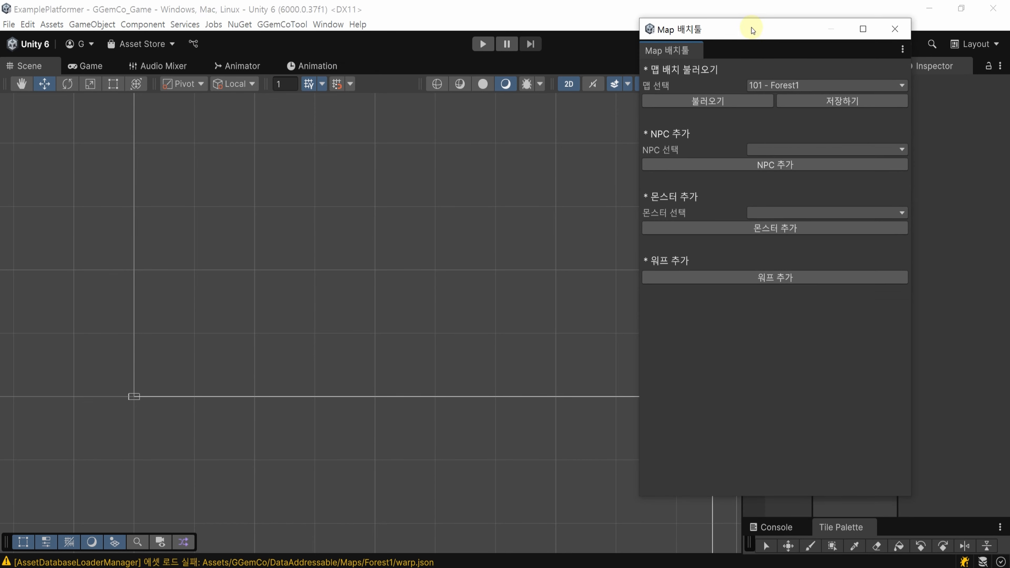
left_click(774, 87)
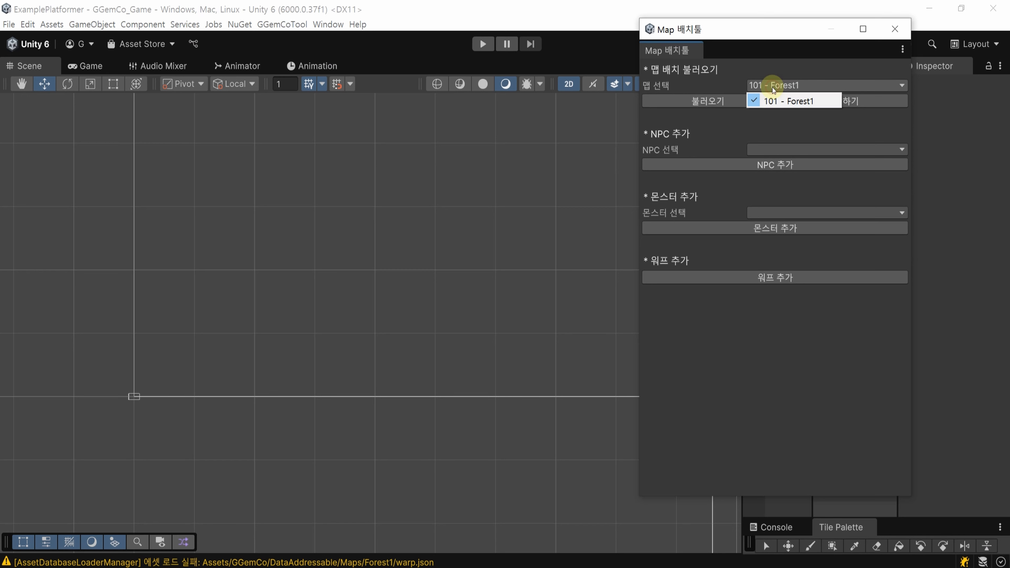
left_click(769, 99)
left_click(756, 103)
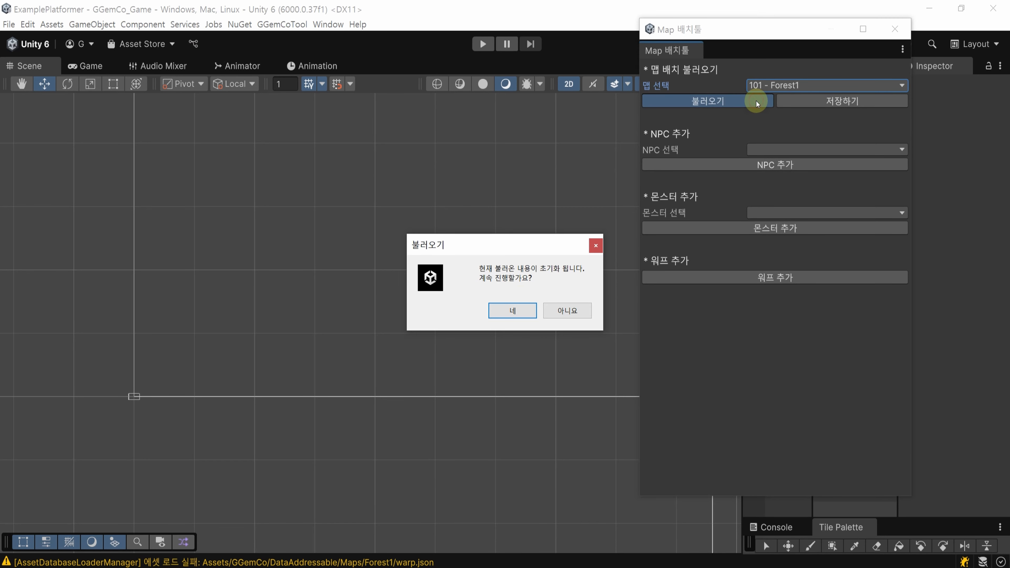
left_click(511, 311)
scroll(147, 355, "up", 5)
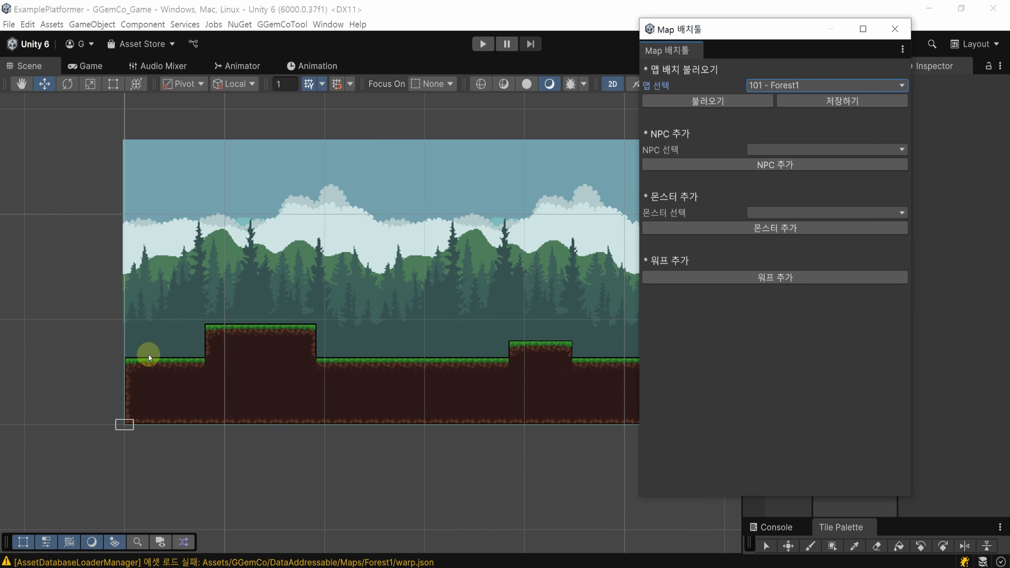
middle_click_drag(442, 296, 376, 300)
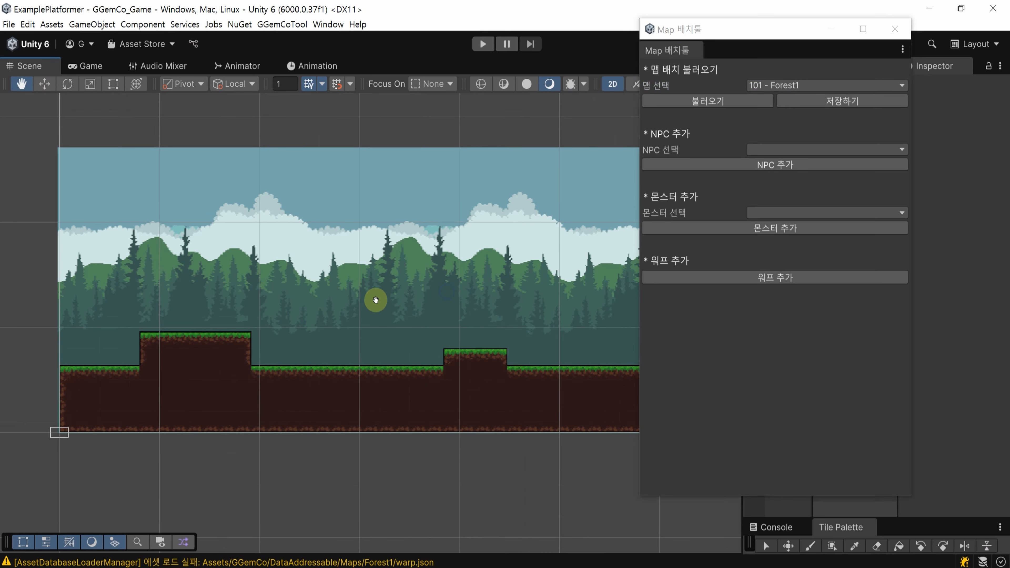
Step: Save the map placement data for 101 - Forest1 with the map placement tool
mouse_move(766, 31)
left_mouse_down()
mouse_move(826, 34)
mouse_move(783, 39)
left_mouse_up()
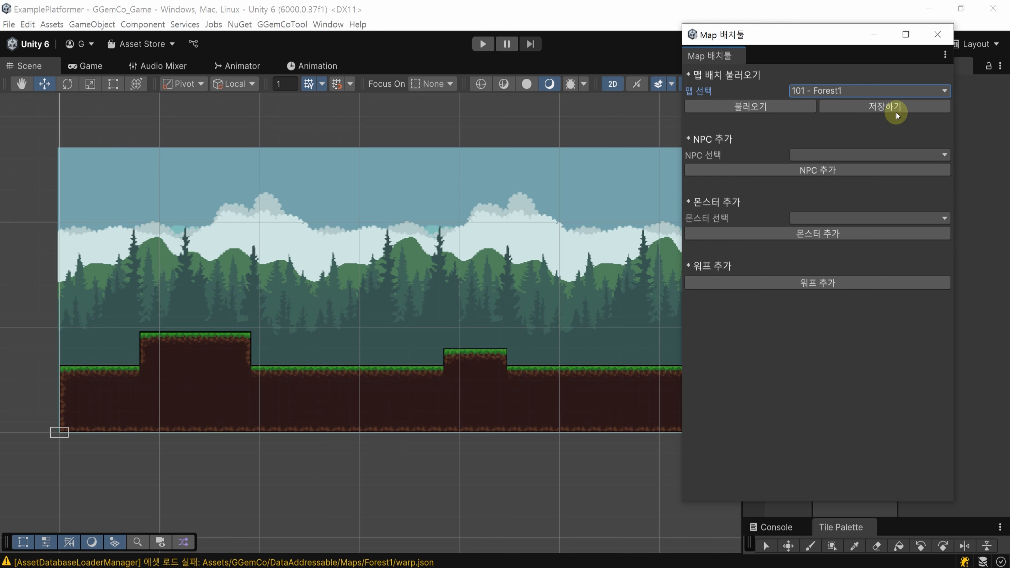
left_click(915, 106)
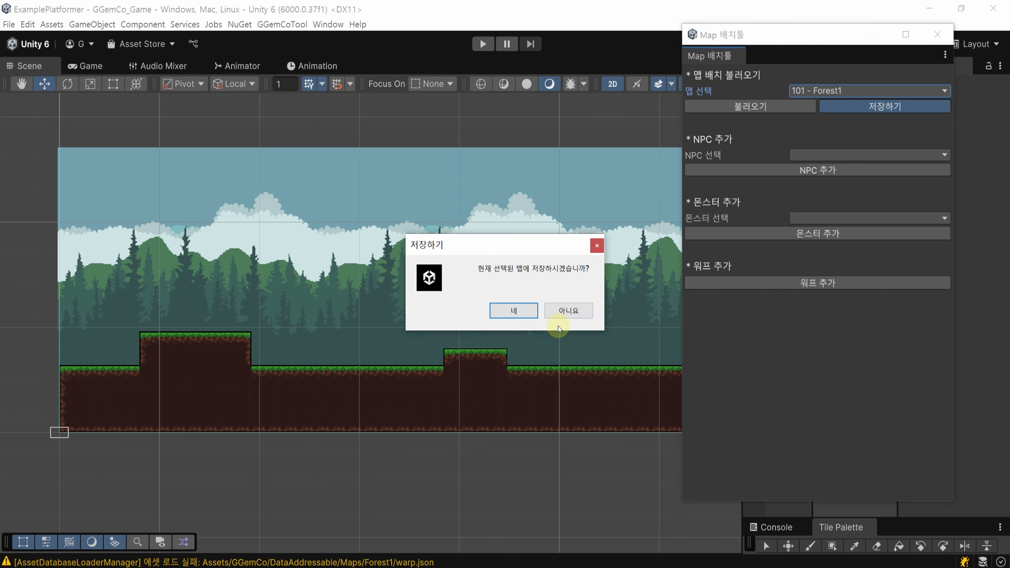
left_click(524, 310)
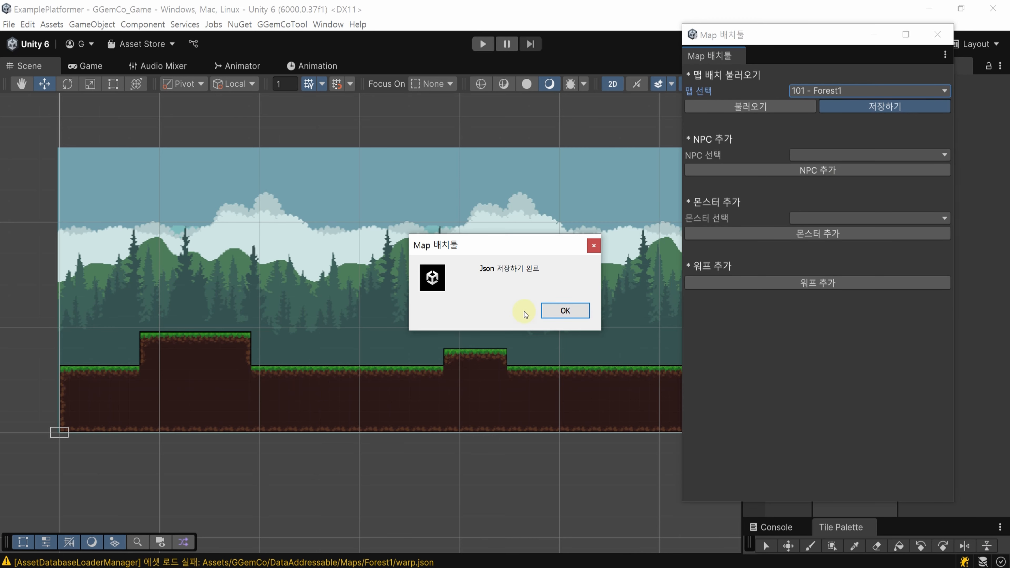
left_click(565, 311)
Step: Examine the exported regen_monster and regen_npc files in the DataAddressable/Maps/Forest1 folder
left_click_drag(832, 41, 338, 35)
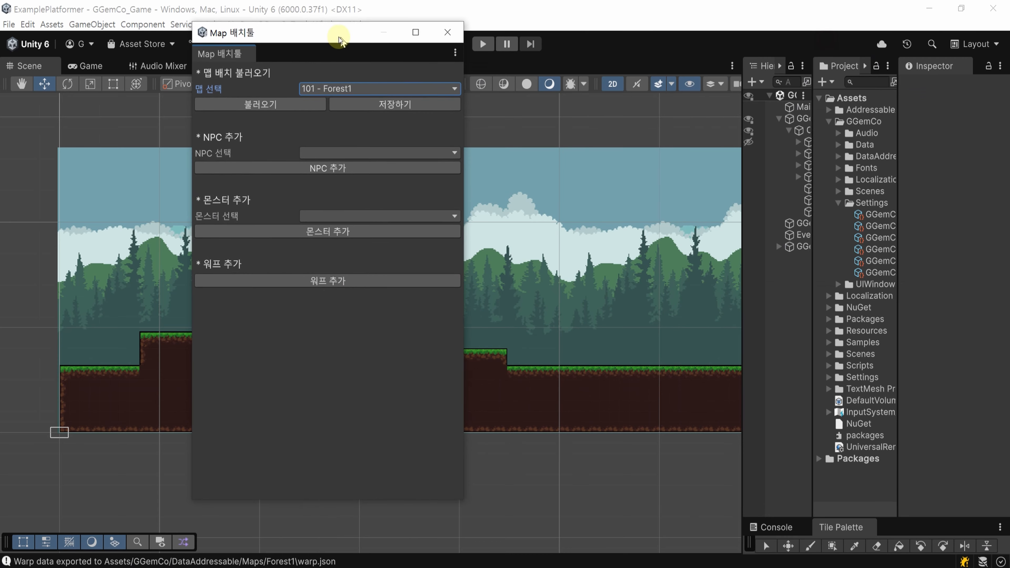
left_click_drag(740, 124, 478, 134)
left_click(642, 157)
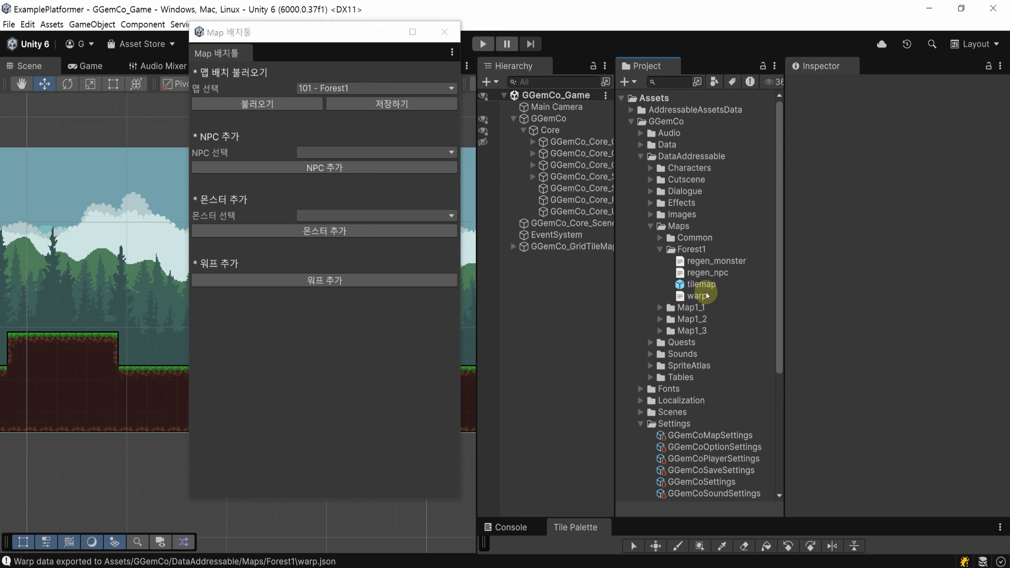
left_click(741, 262)
left_click(741, 274)
Step: Set the Main Camera's orthographic size to 130 and move the camera over the start of the forest map
left_click(908, 210)
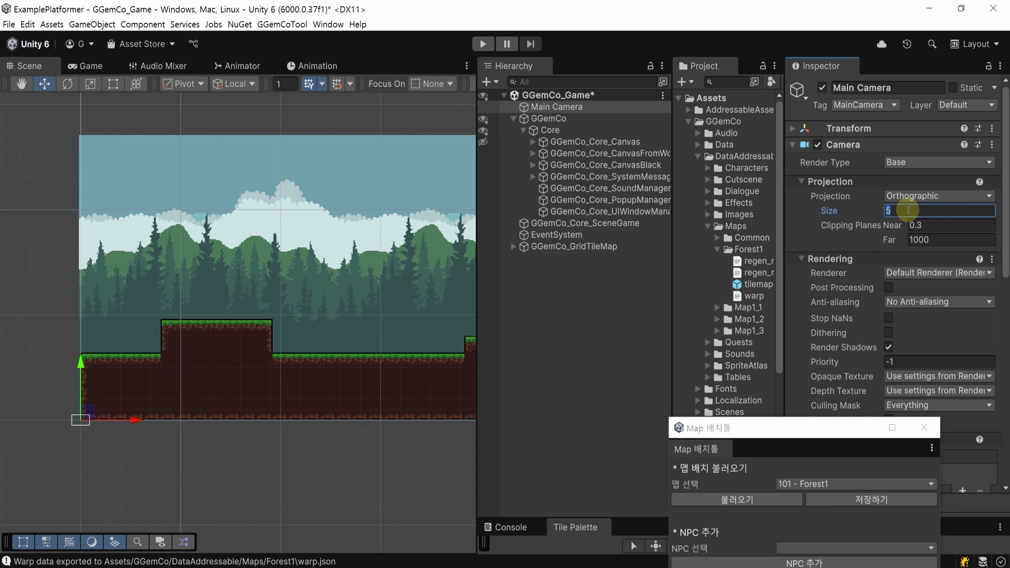
type("130")
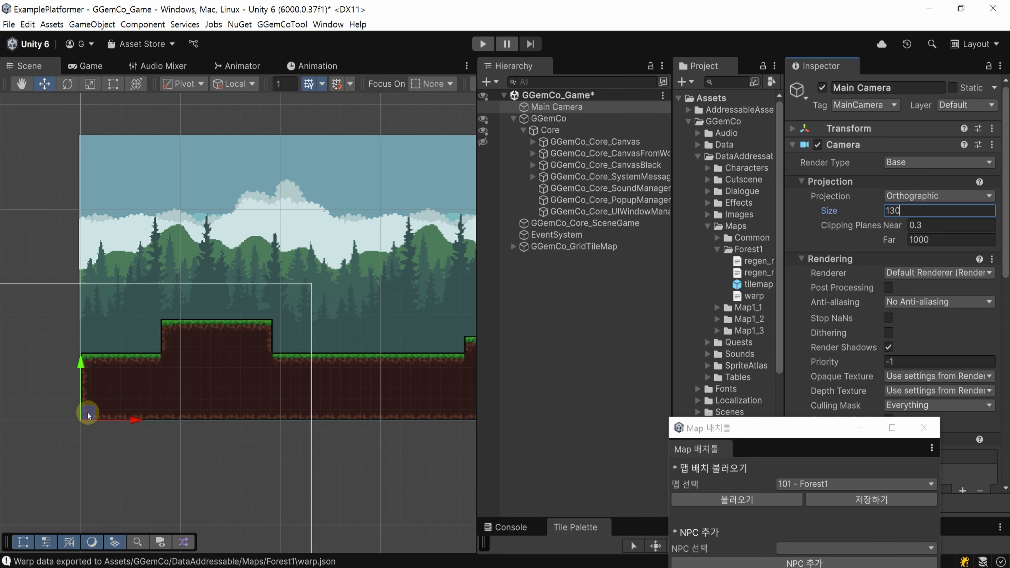
left_click_drag(94, 413, 306, 277)
scroll(274, 301, "down", 1)
Step: Set the Main Camera's orthographic size to 120 and save the scene
left_click(939, 211)
type("120")
scroll(363, 319, "down", 1)
middle_click_drag(363, 319, 266, 343)
key("ctrl+s")
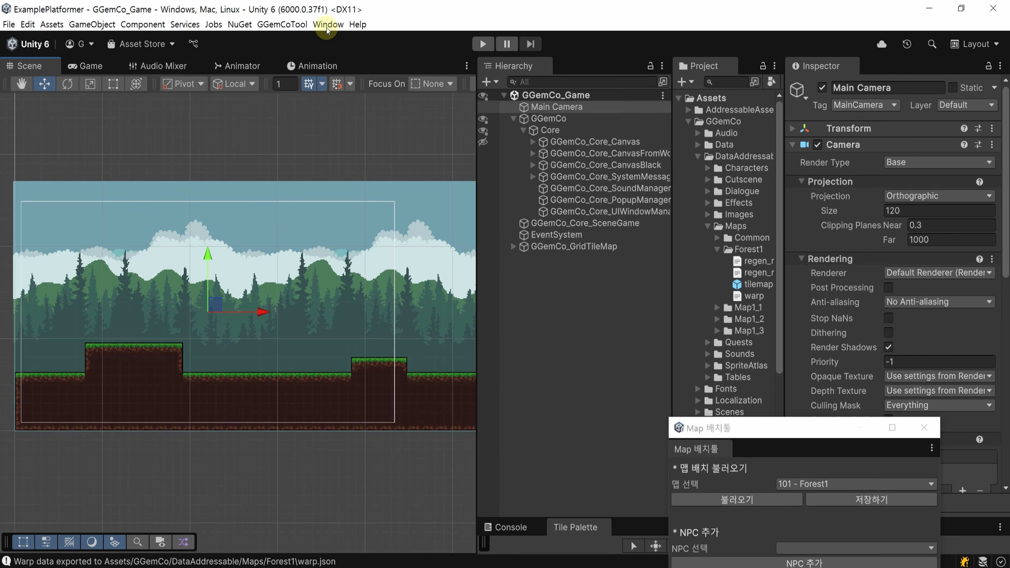
Step: Register the maps as addressables with the GGemCo Addressable setup tool (맵 추가하기) and close the tool
left_click(283, 24)
mouse_move(293, 42)
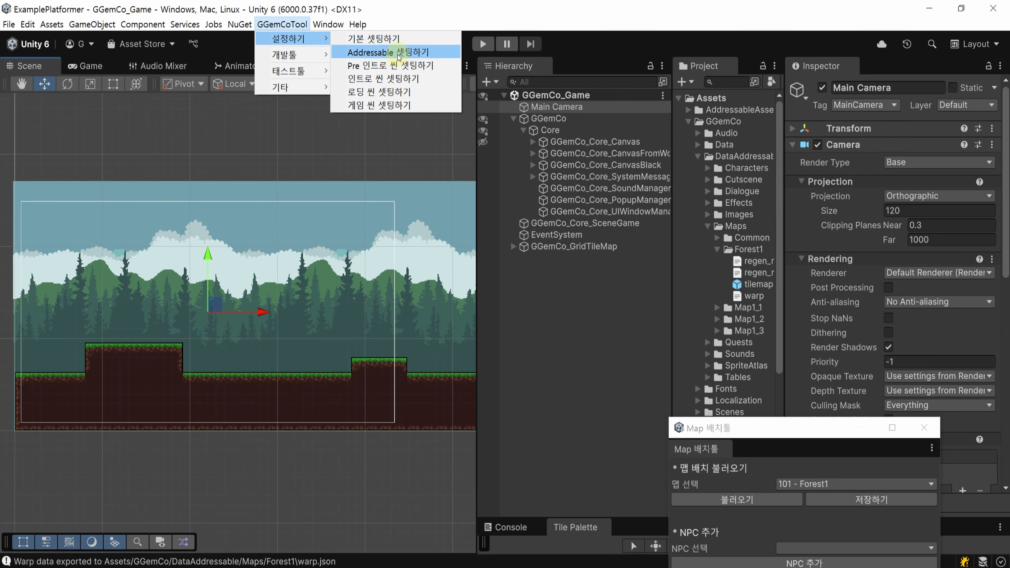
left_click(434, 55)
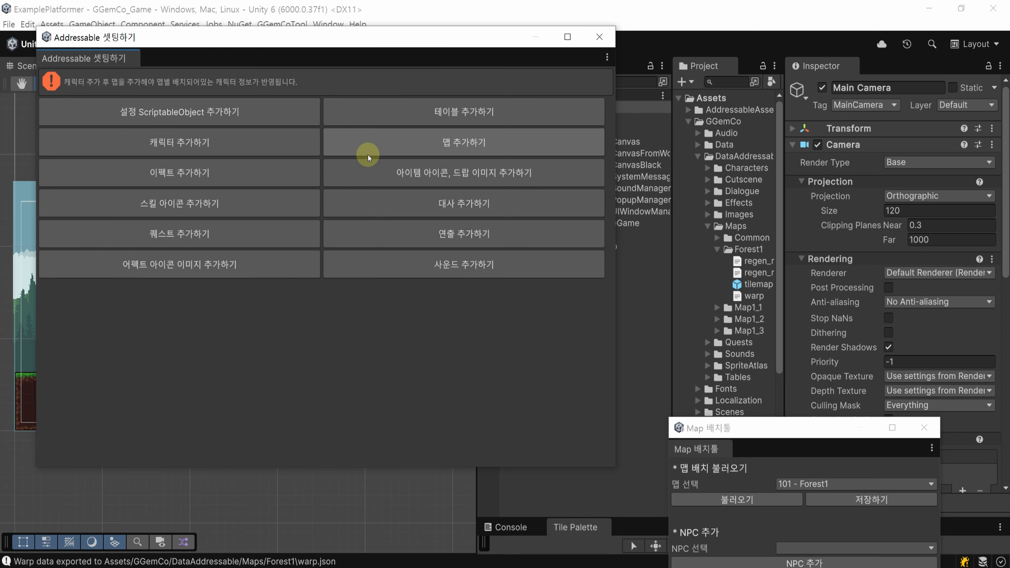
left_click(396, 144)
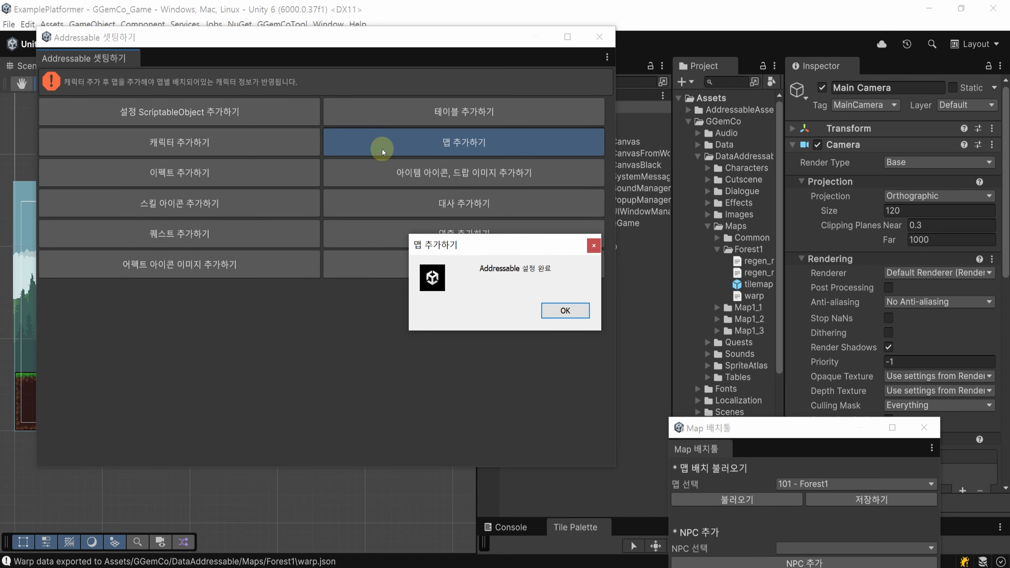
left_click(561, 313)
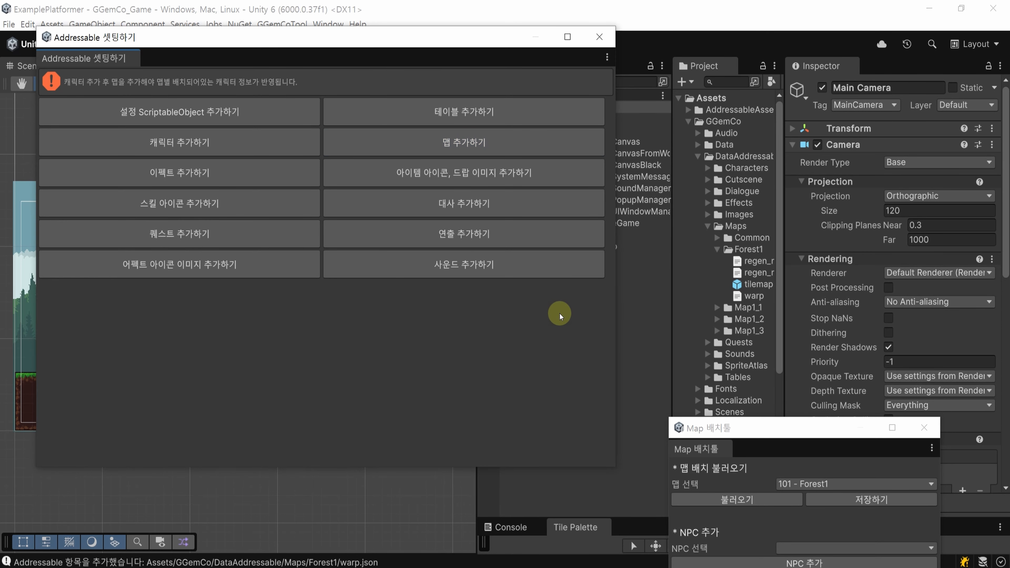
left_click(603, 38)
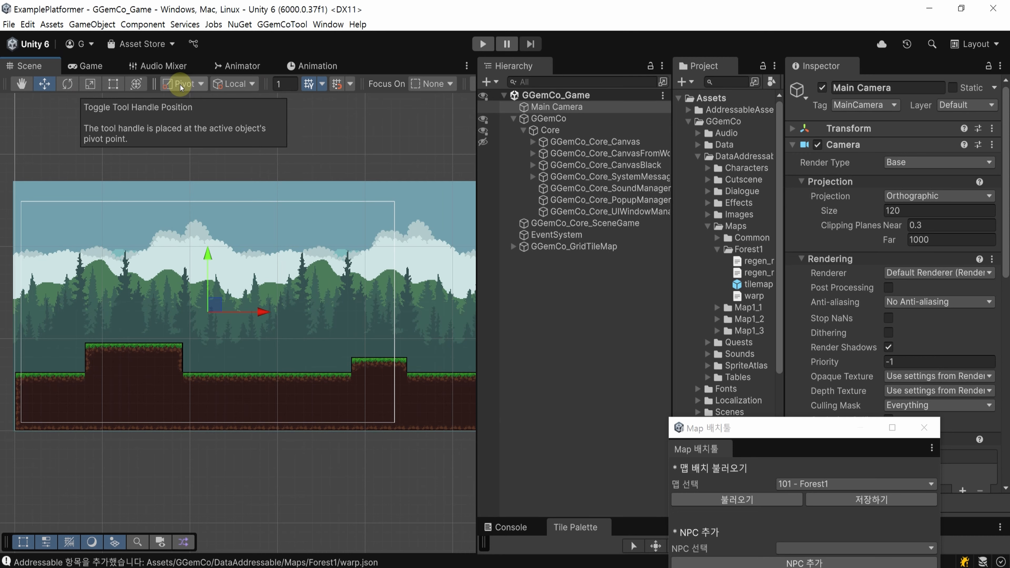
Step: Open the Addressables Groups window and examine the entries in the GGemCo_Map_Forest1 group
left_click(327, 24)
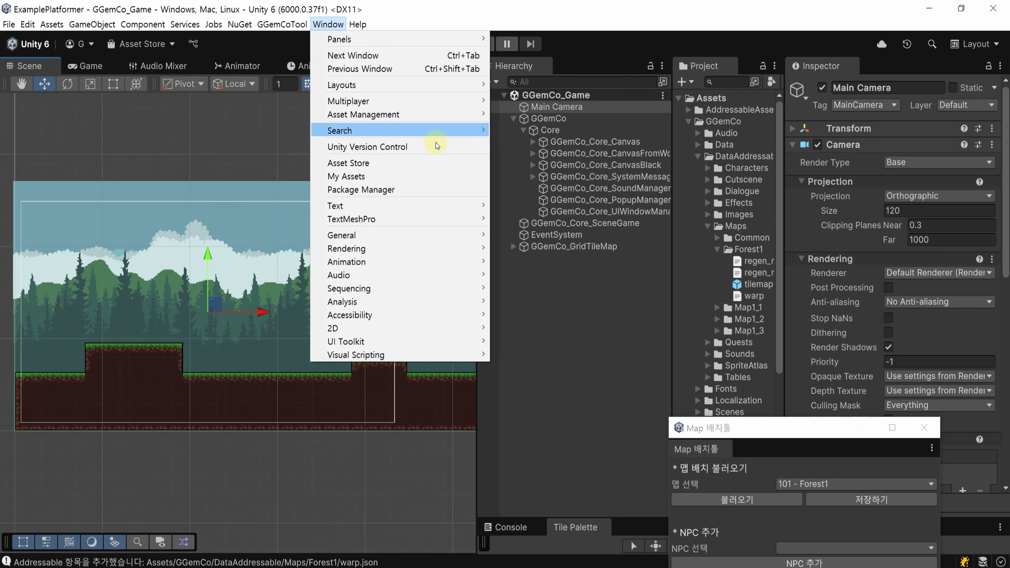
mouse_move(461, 114)
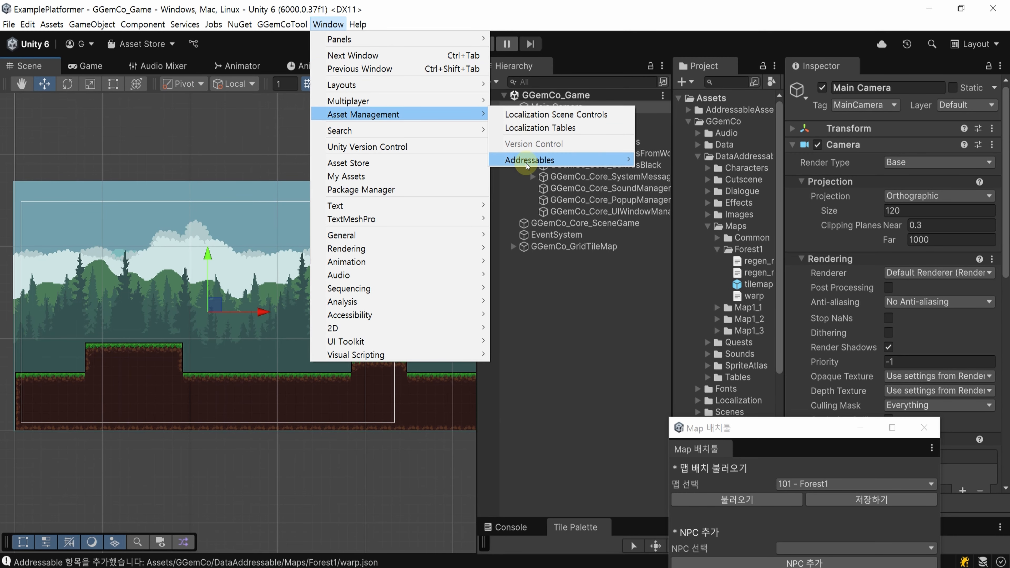
mouse_move(549, 160)
left_click(667, 161)
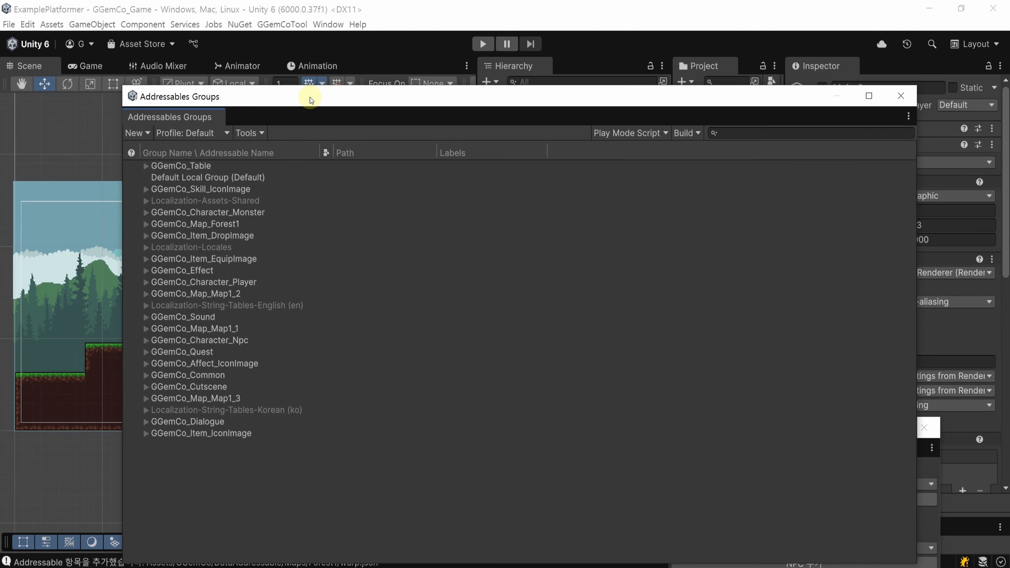
left_click_drag(310, 94, 204, 36)
left_click(47, 162)
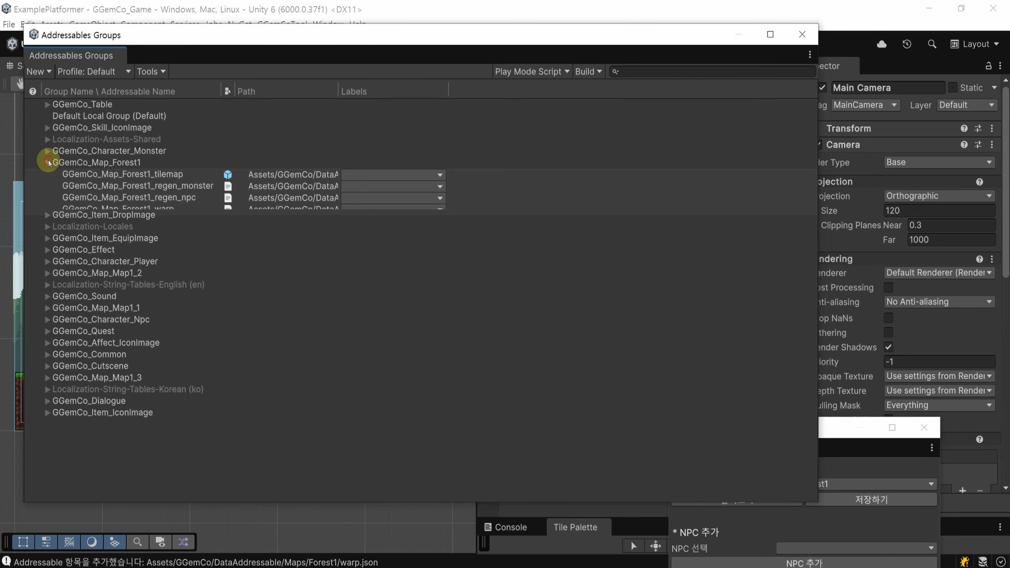
left_click(173, 177)
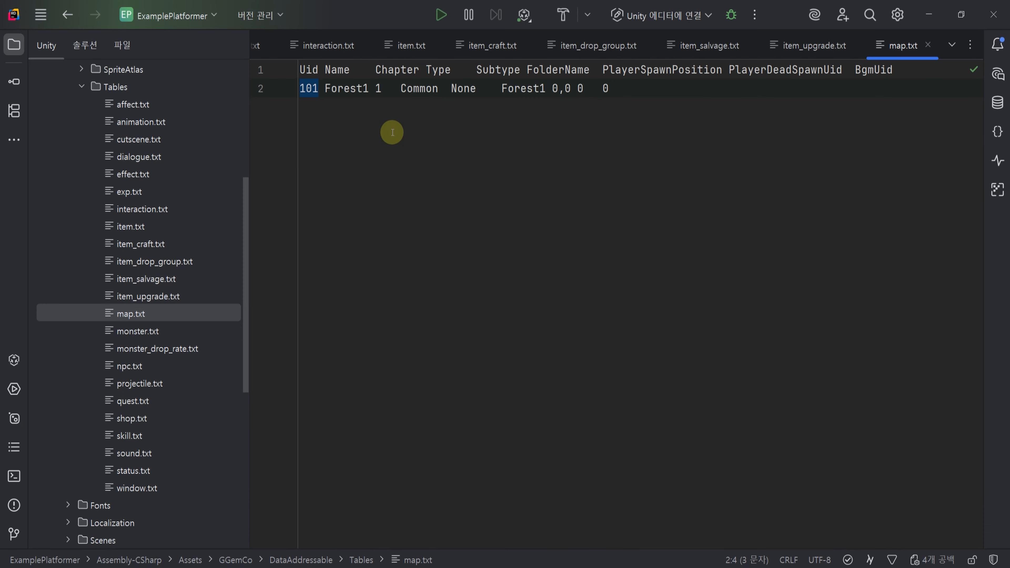
Step: Review the Type value in the Forest1 row of the map.txt table
left_click(396, 89)
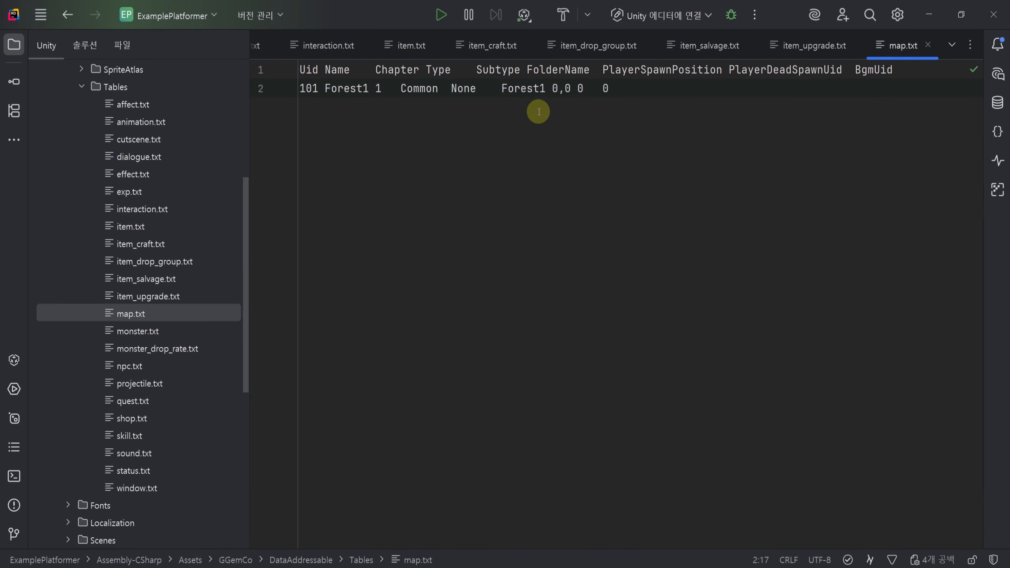
left_click(607, 567)
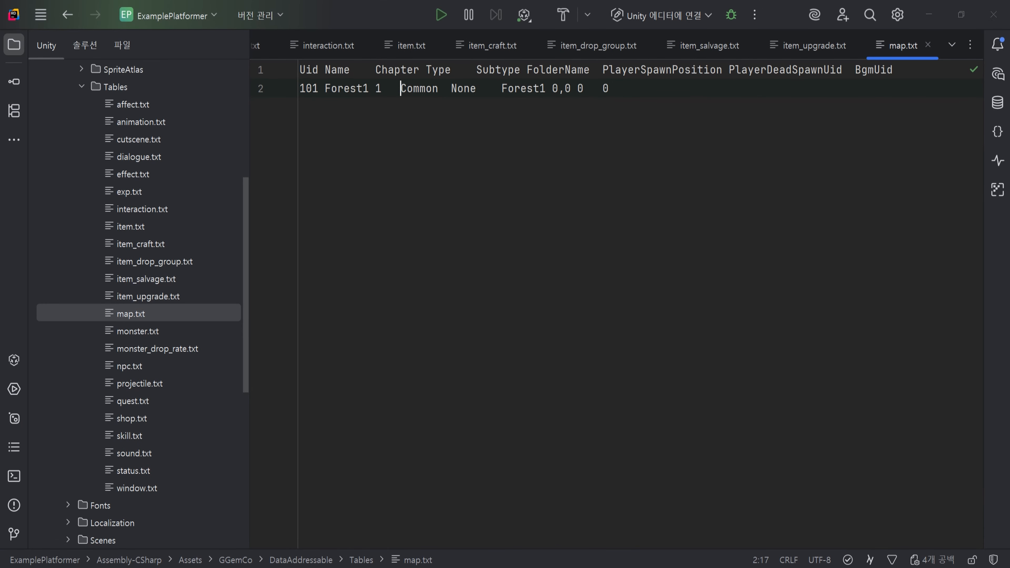
left_click(725, 287)
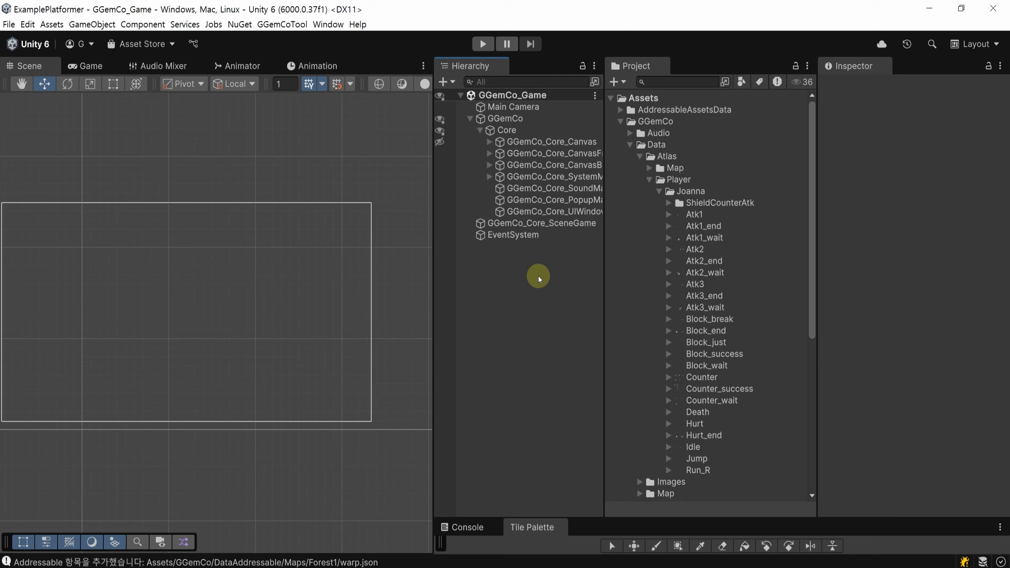
Step: Switch to the browser, read the animation list on the itch.io Swordswoman asset pack page, and return to Unity
left_click(368, 567)
left_click(839, 308)
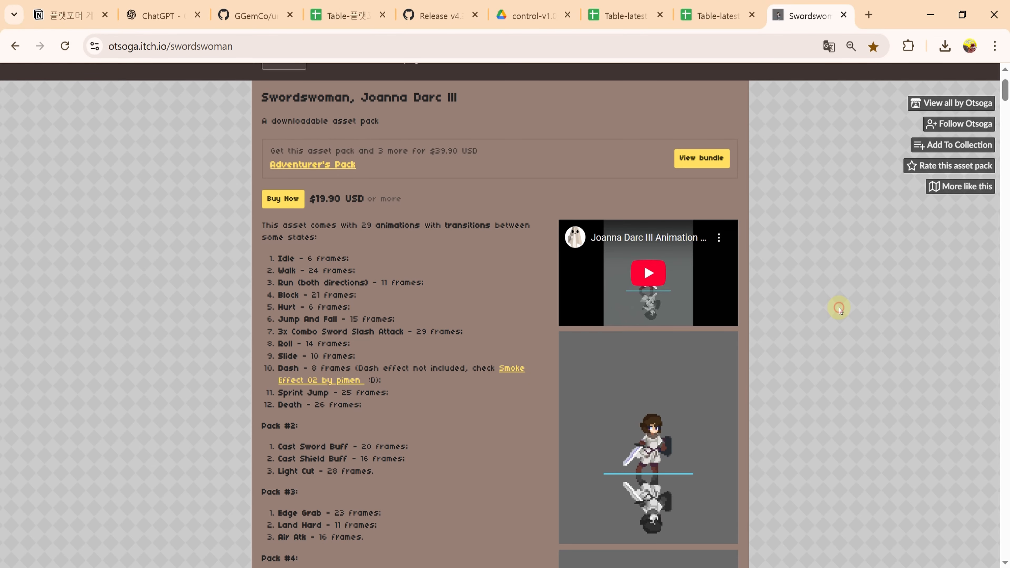
scroll(816, 304, "down", 6)
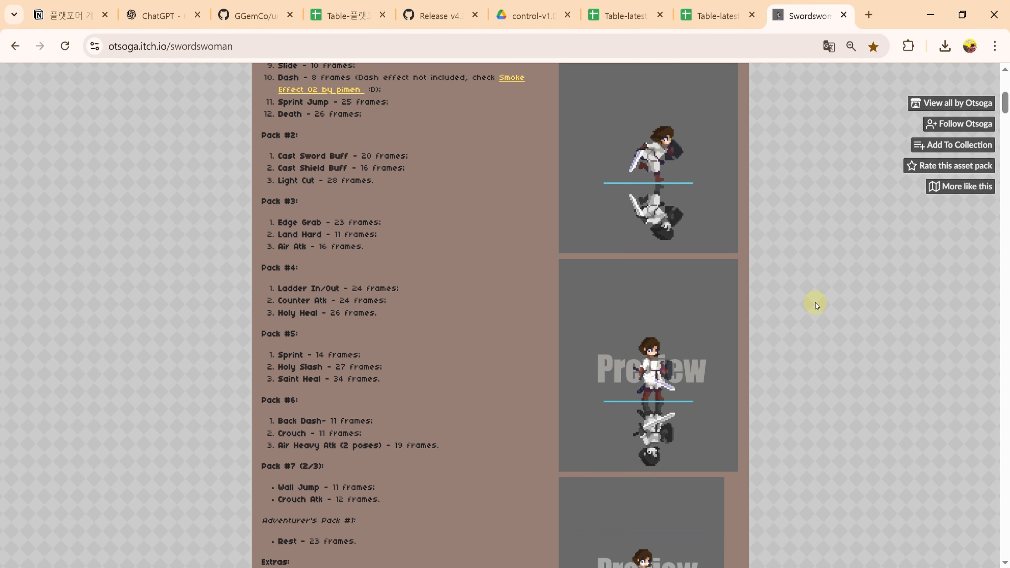
scroll(816, 304, "up", 2)
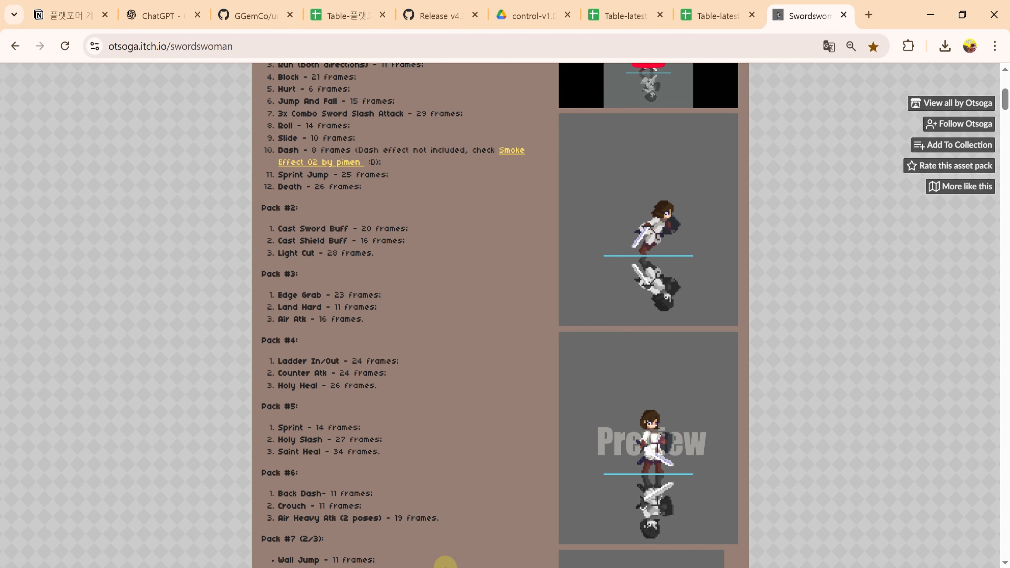
scroll(452, 458, "down", 5)
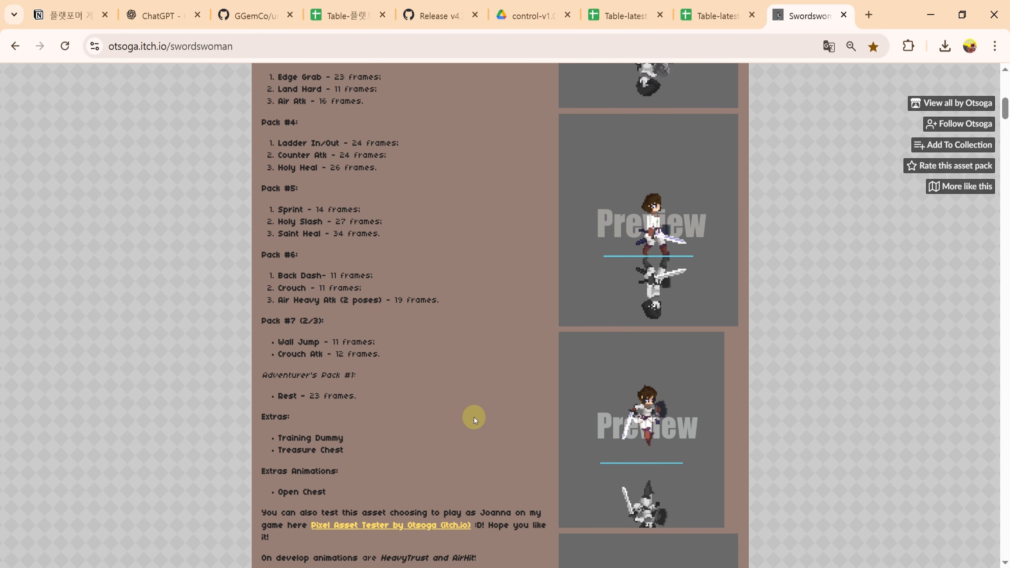
key("alt+Tab")
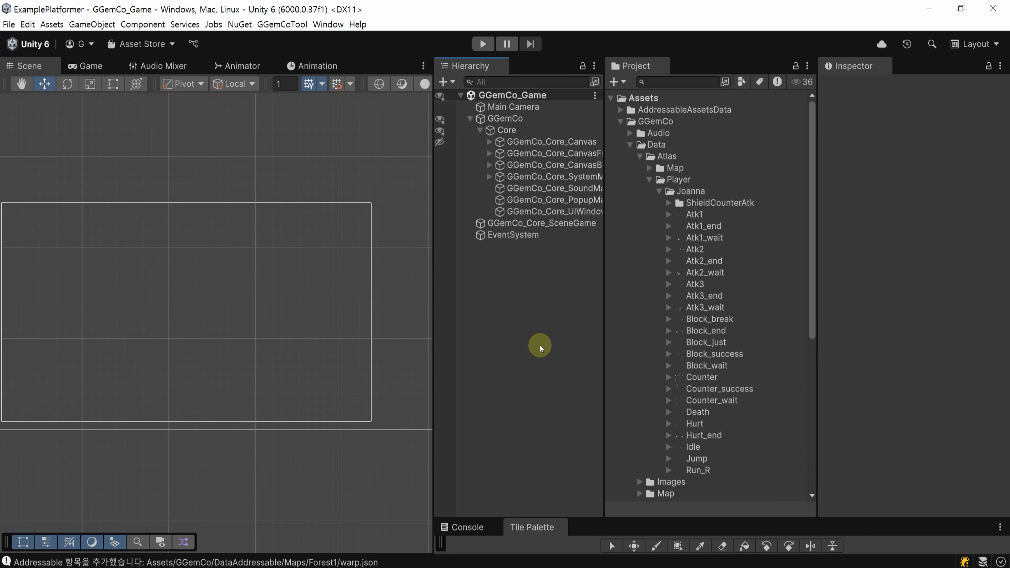
left_click(706, 214)
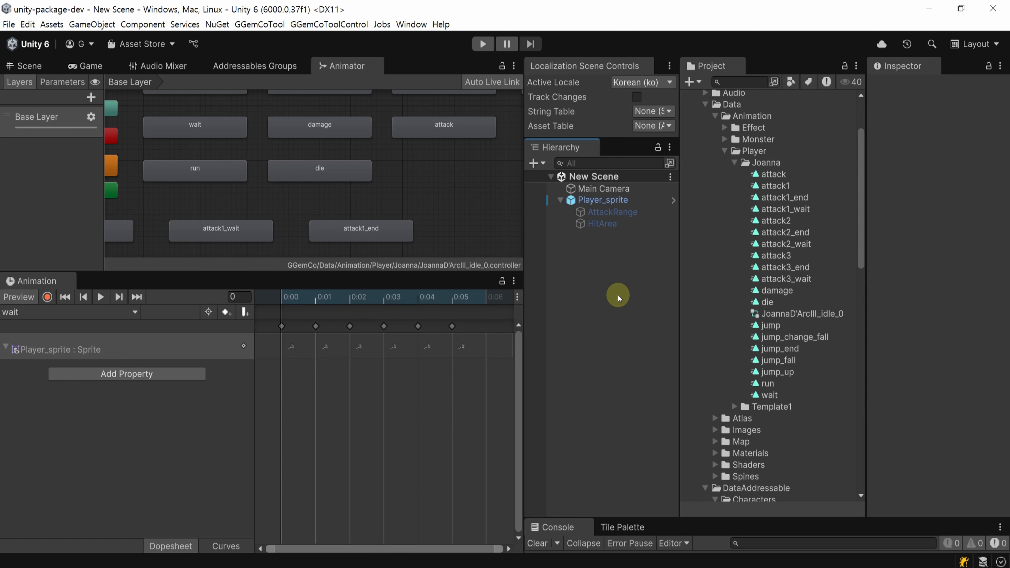
Step: In the unity-package-dev project, examine the Joanna animator states and the attack1 to attack3_wait and jump to jump_up animation clips
left_click(414, 186)
left_click_drag(126, 103, 504, 195)
left_click(504, 196)
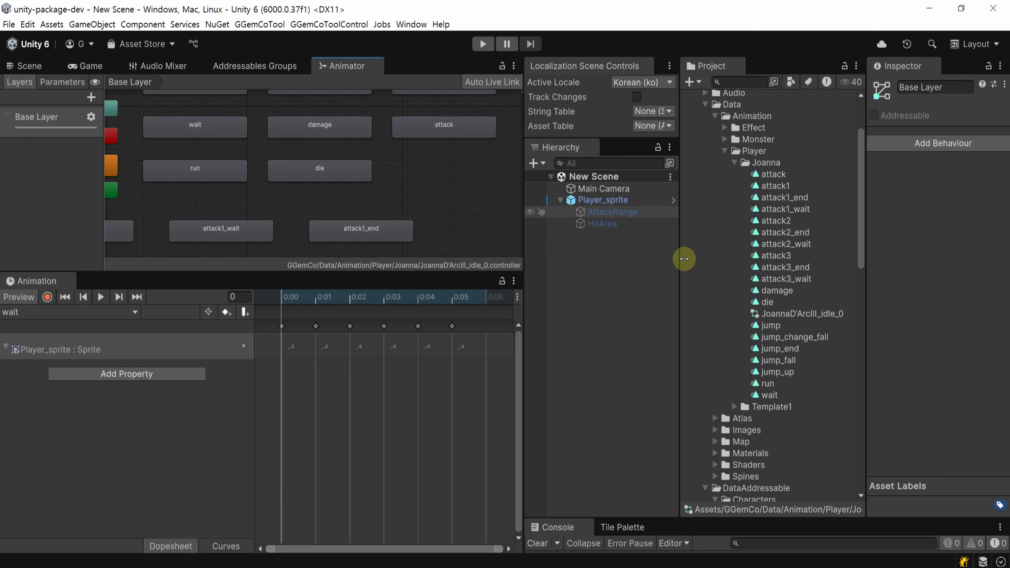
left_click(827, 280)
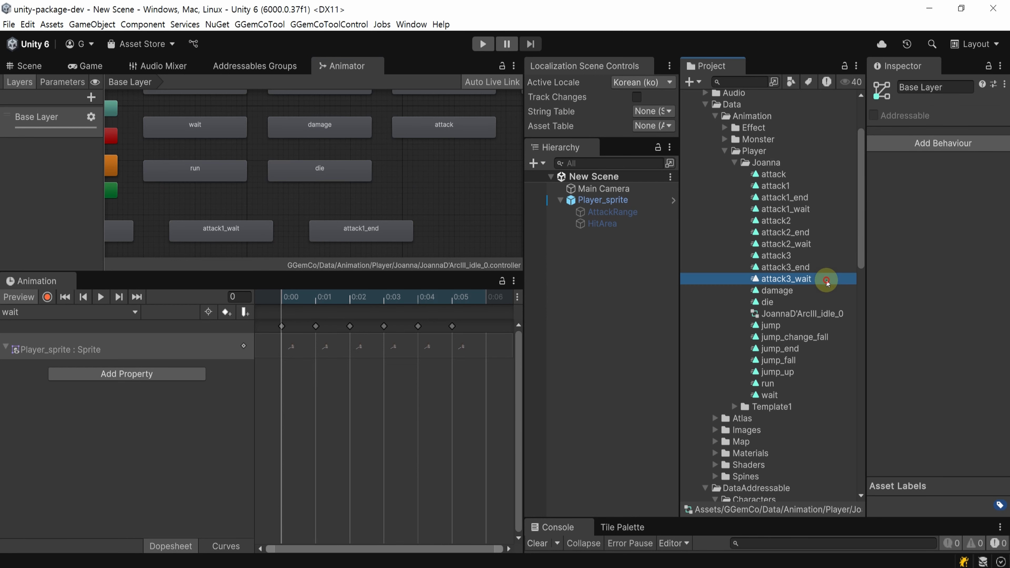
left_click(812, 187, "shift")
left_click(794, 326)
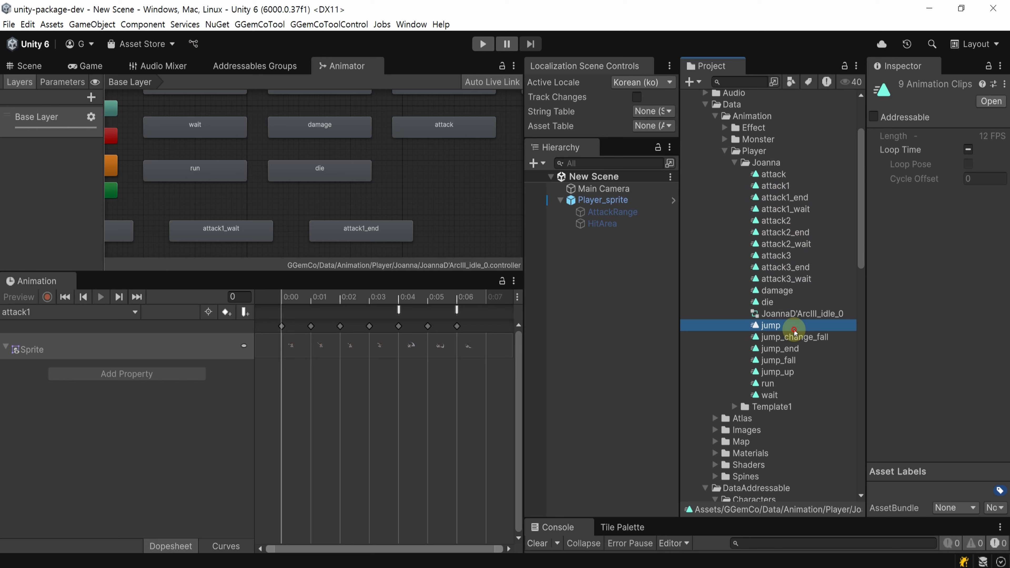
left_click(796, 372, "shift")
Step: Show Player_sprite in the Scene view and load its attack1 clip in the animation timeline
left_click(22, 67)
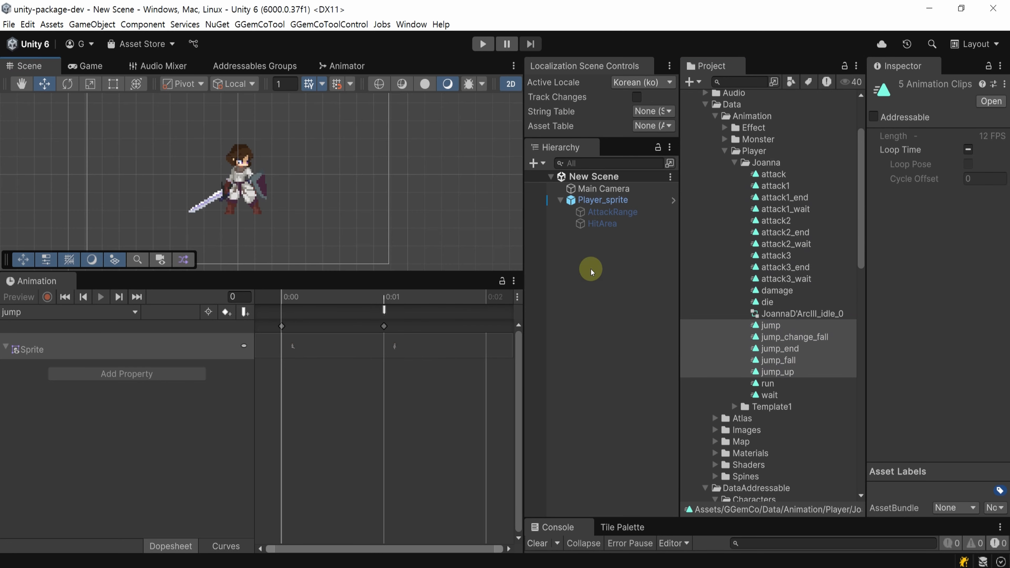
left_click(608, 200)
left_click(85, 312)
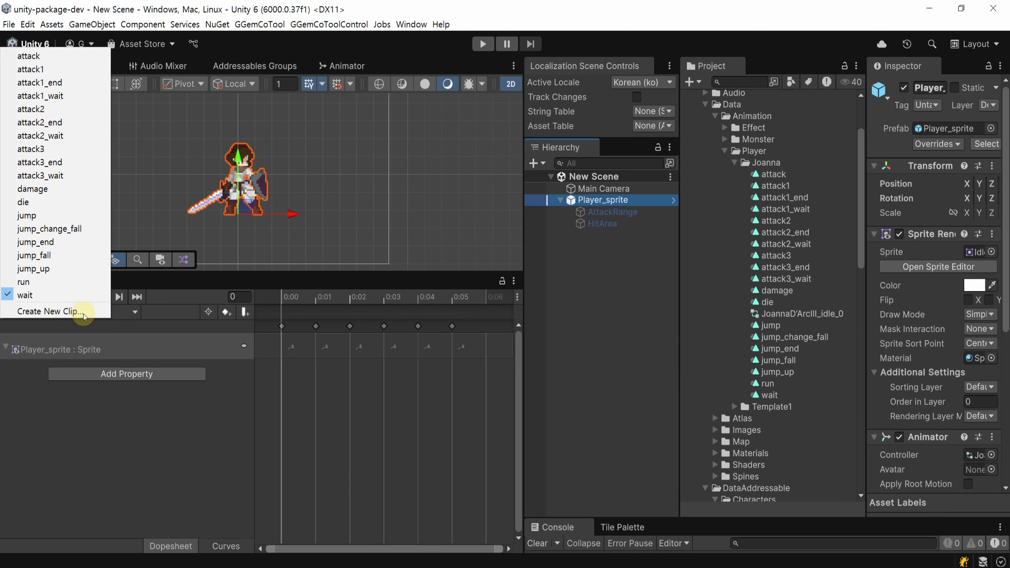
left_click(28, 78)
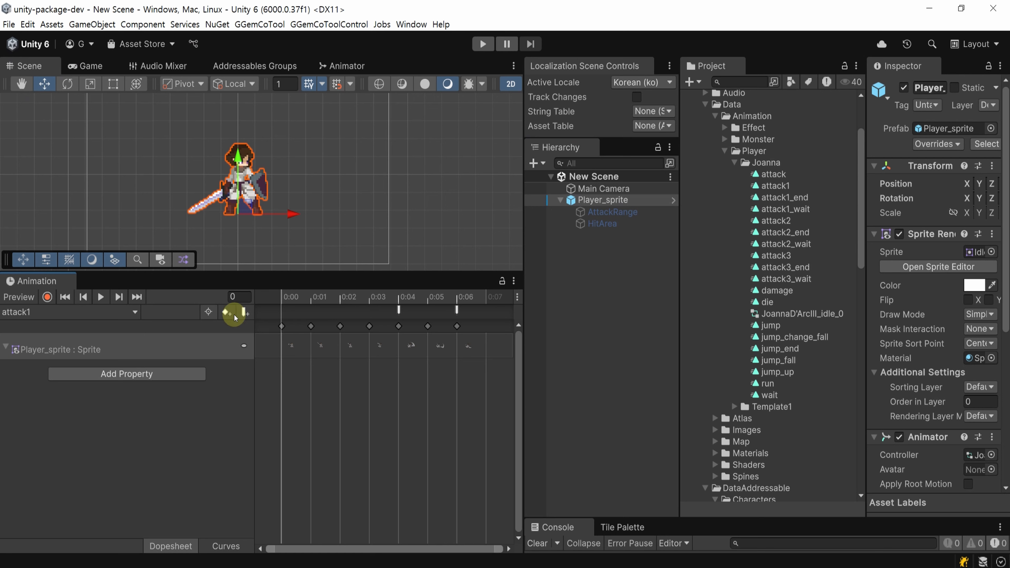
Step: Preview the attack1 clip's frames on Player_sprite up to 0:06, plus the attack1_wait and attack1_end clips
mouse_move(289, 297)
left_mouse_down()
mouse_move(325, 301)
mouse_move(282, 295)
left_mouse_up()
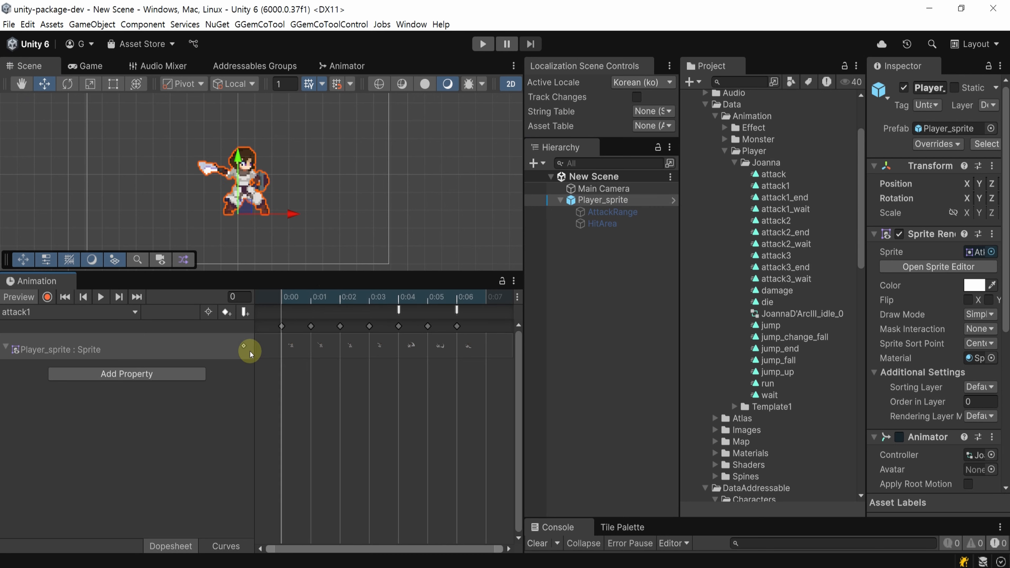
left_click_drag(282, 297, 457, 298)
left_click(63, 312)
left_click(40, 96)
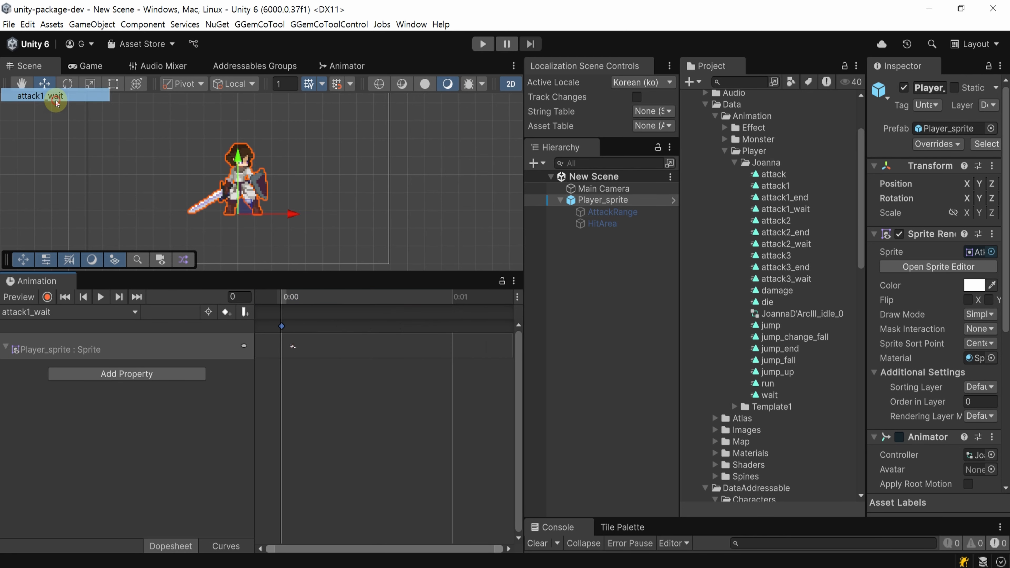
left_click(292, 348)
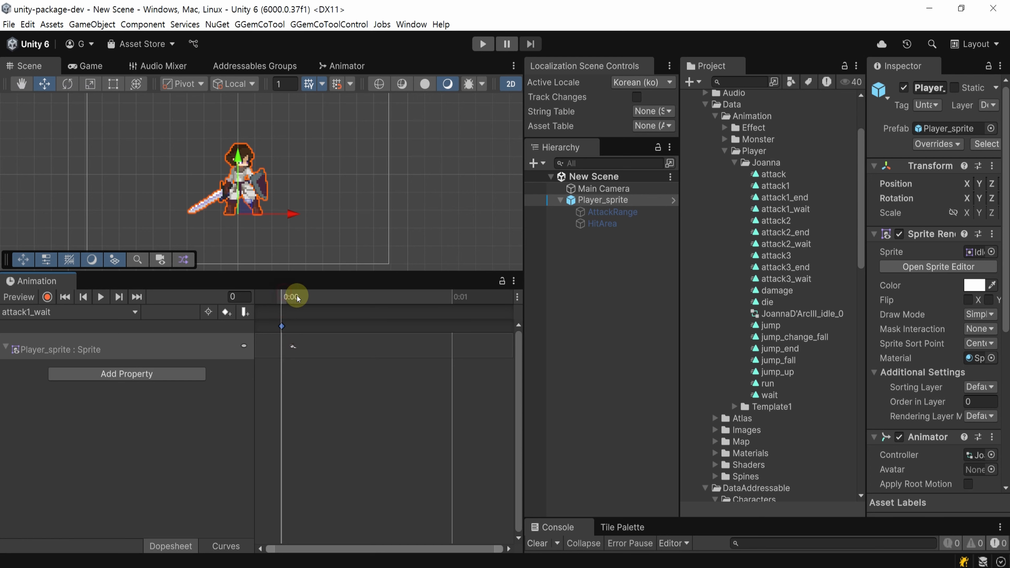
left_click(79, 312)
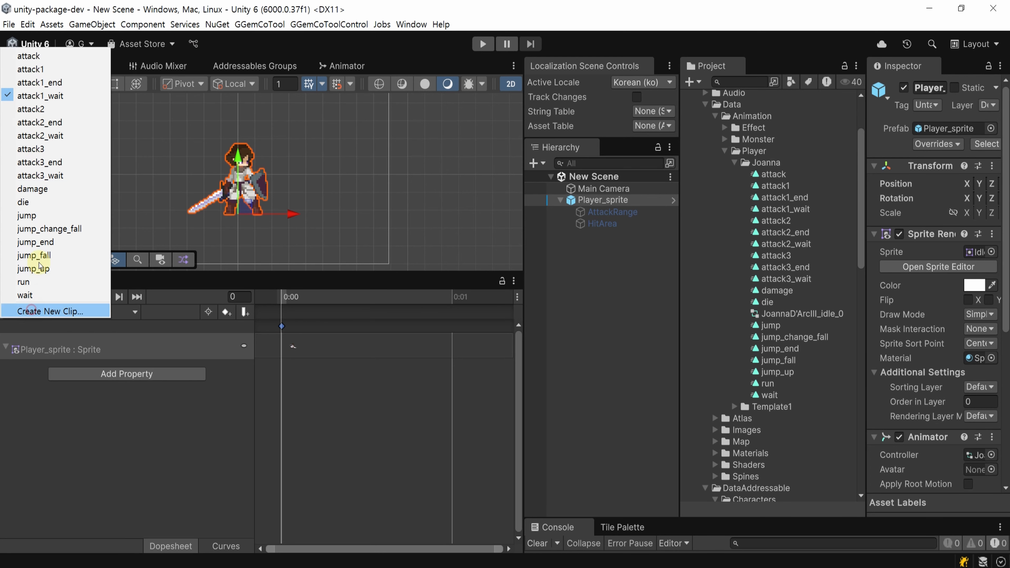
left_click(24, 81)
Step: Inspect the Loop Time settings of the attack1, attack1_wait and attack1_end clips in the Joanna folder
left_click(807, 185)
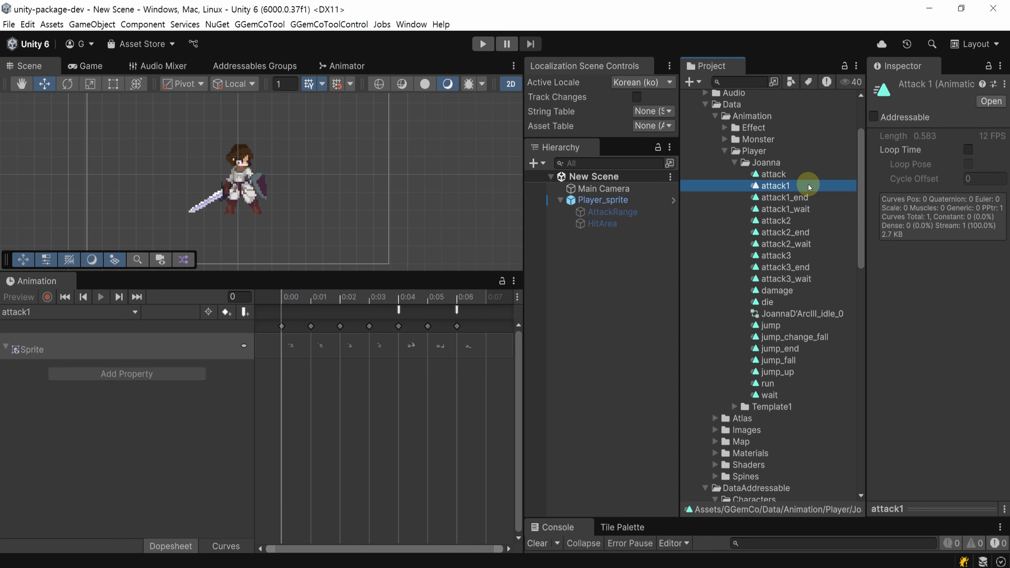
left_click(808, 210)
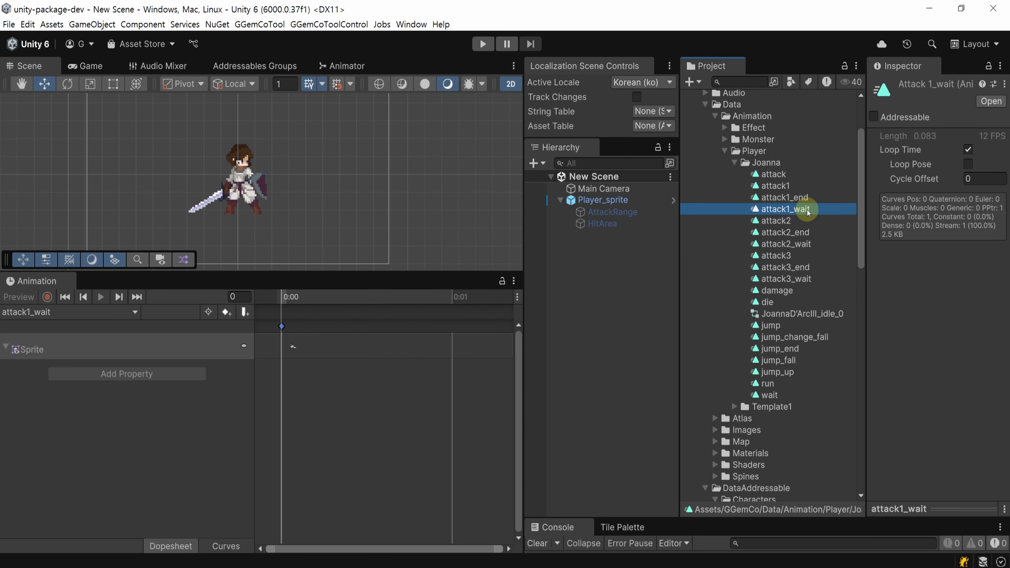
left_click(816, 197)
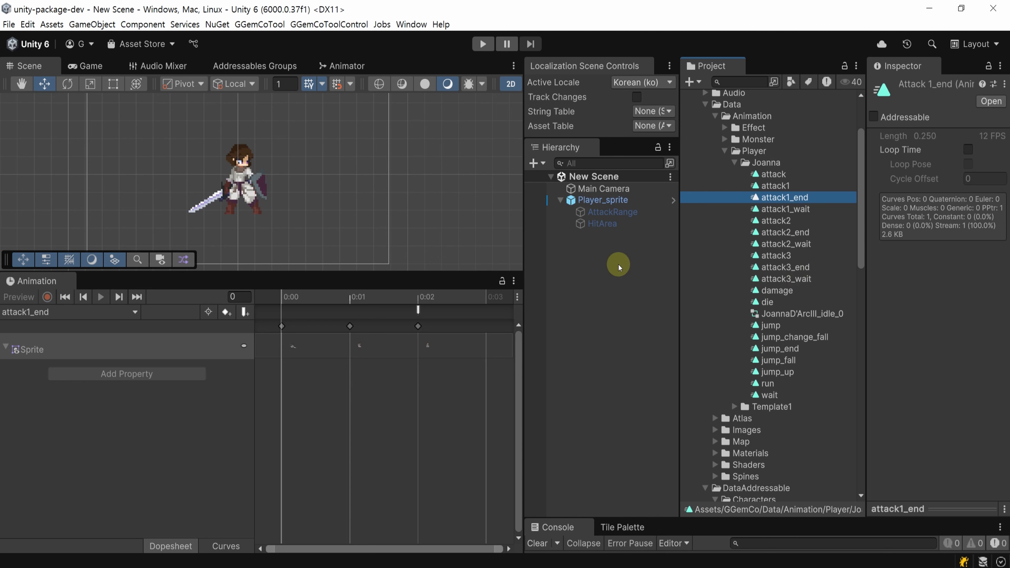
left_click(630, 265)
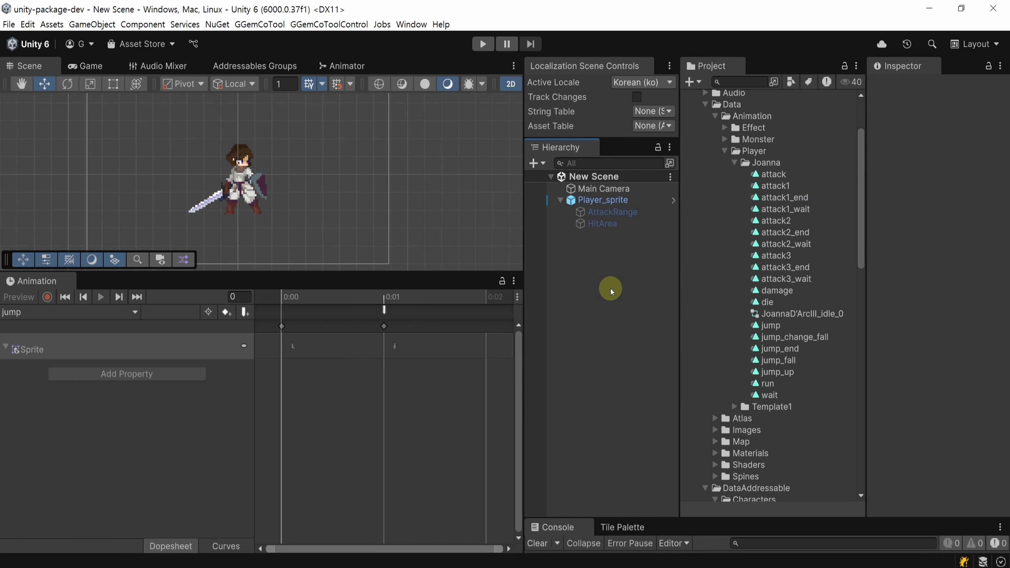
Step: Look through the jump, jump_up, jump_change_fall and jump_fall clips in the Joanna folder
left_click(815, 326)
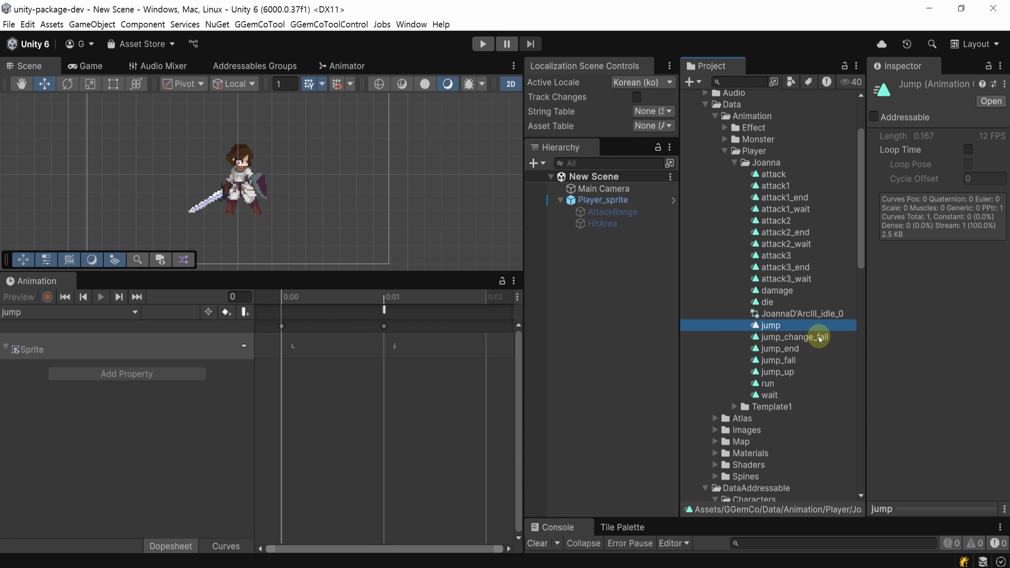
left_click(800, 372)
left_click(805, 337)
left_click(804, 360)
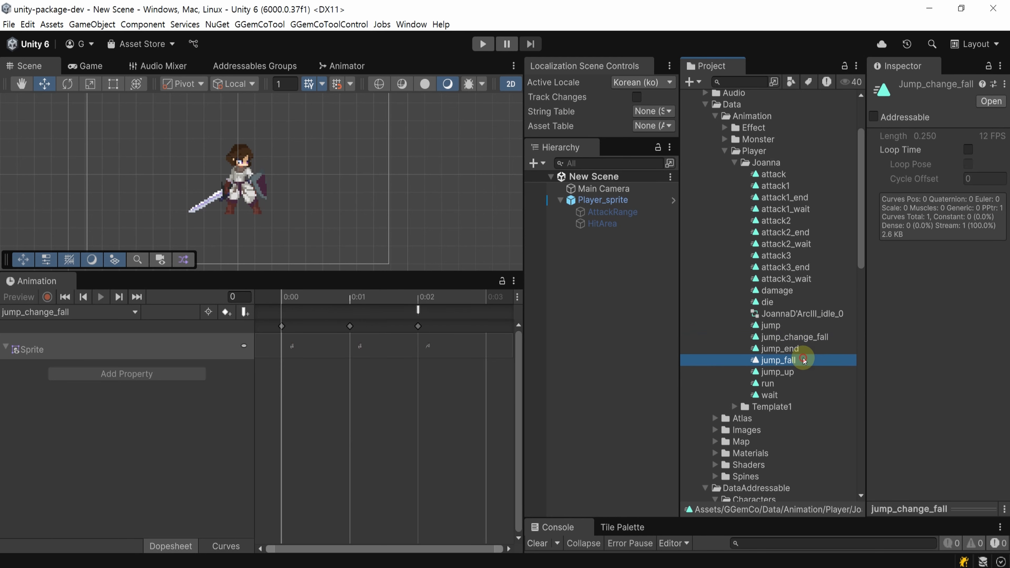
Step: Preview the two frames of the jump clip on Player_sprite, returning the playhead to 0:00
left_click(68, 312)
left_click(27, 215)
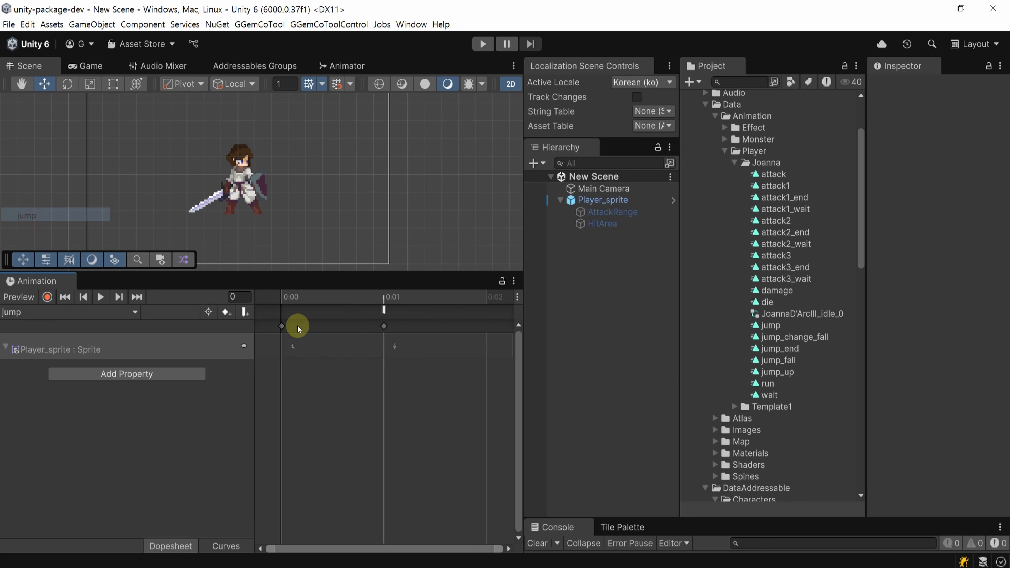
left_click(382, 300)
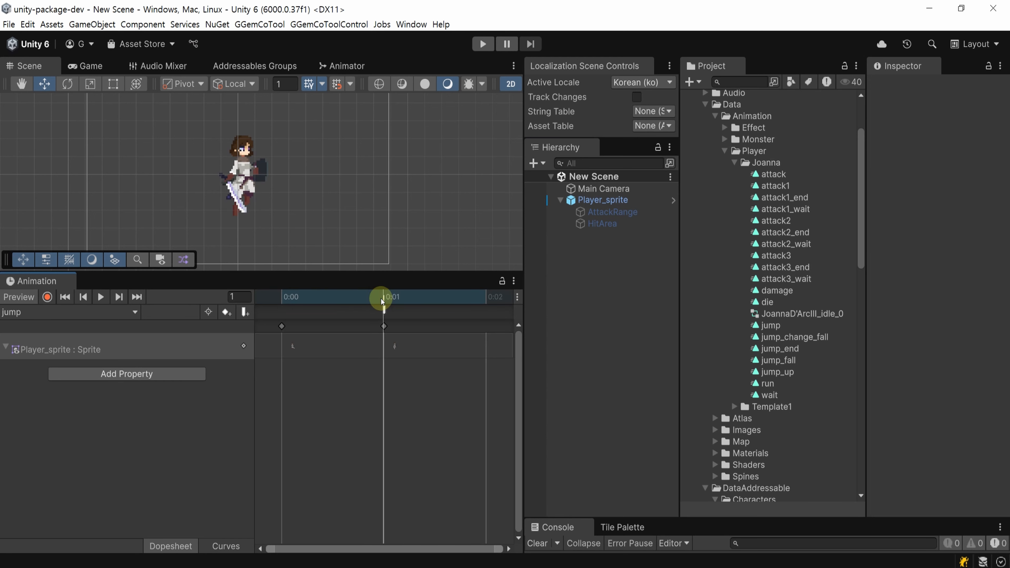
left_click_drag(382, 300, 289, 303)
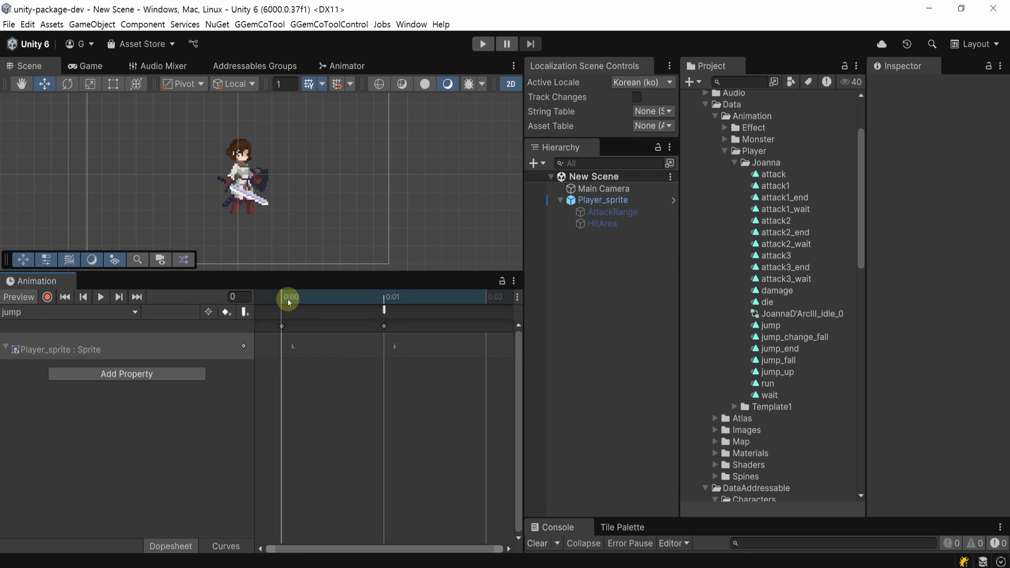
Step: Play back the jump_up clip and scrub the jump_change_fall clip to frame 2
left_click(86, 314)
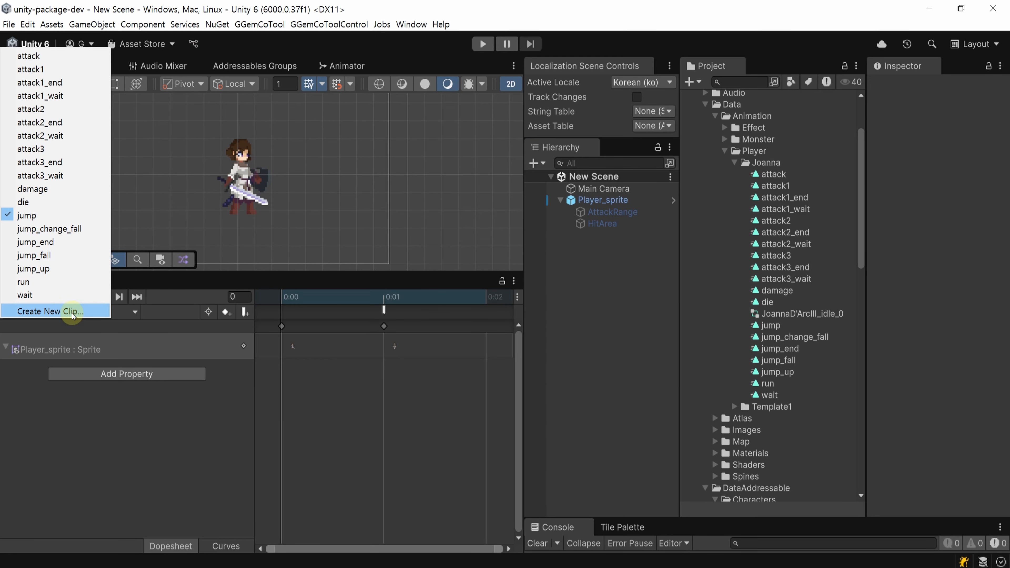
left_click(58, 276)
left_click(101, 297)
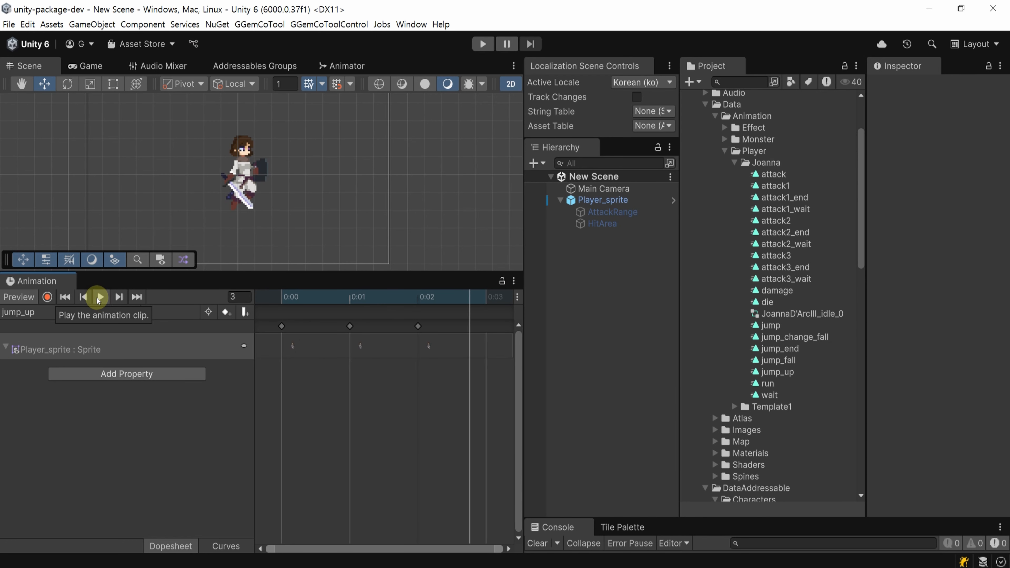
left_click(97, 297)
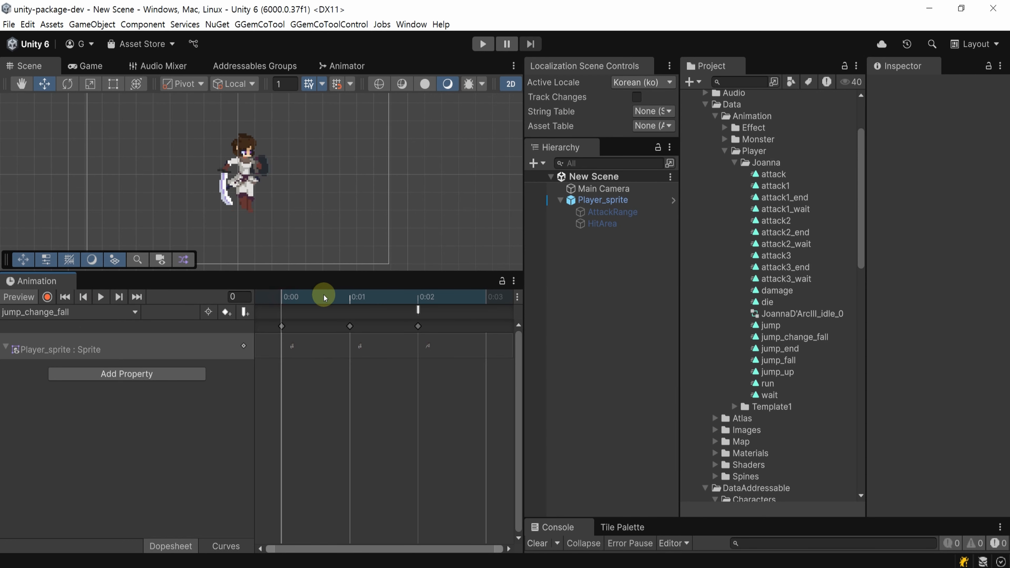
left_click_drag(324, 295, 416, 300)
left_click(129, 337)
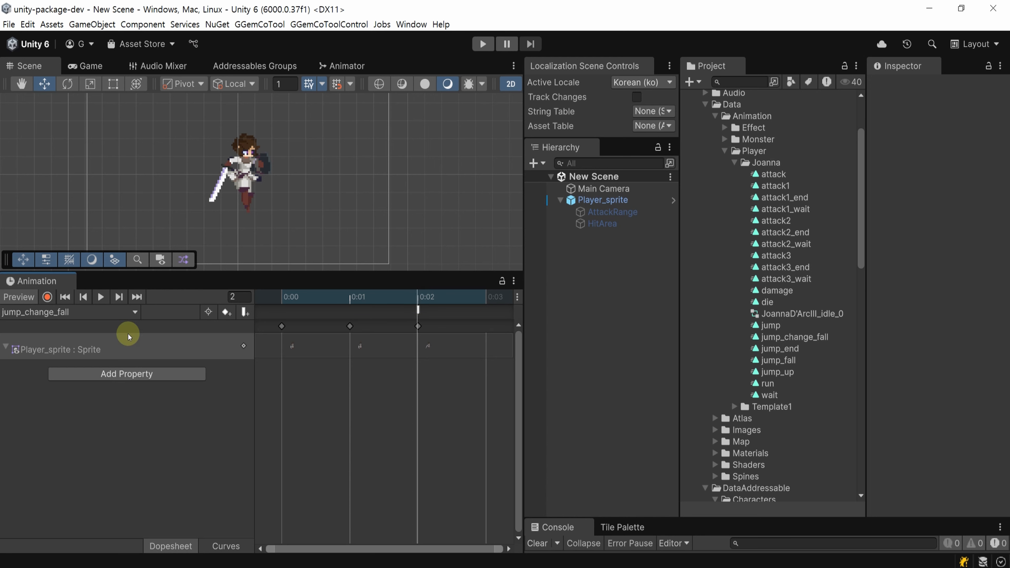
Step: Play back the jump_fall clip and scrub the jump_end clip to frame 3
left_click(99, 312)
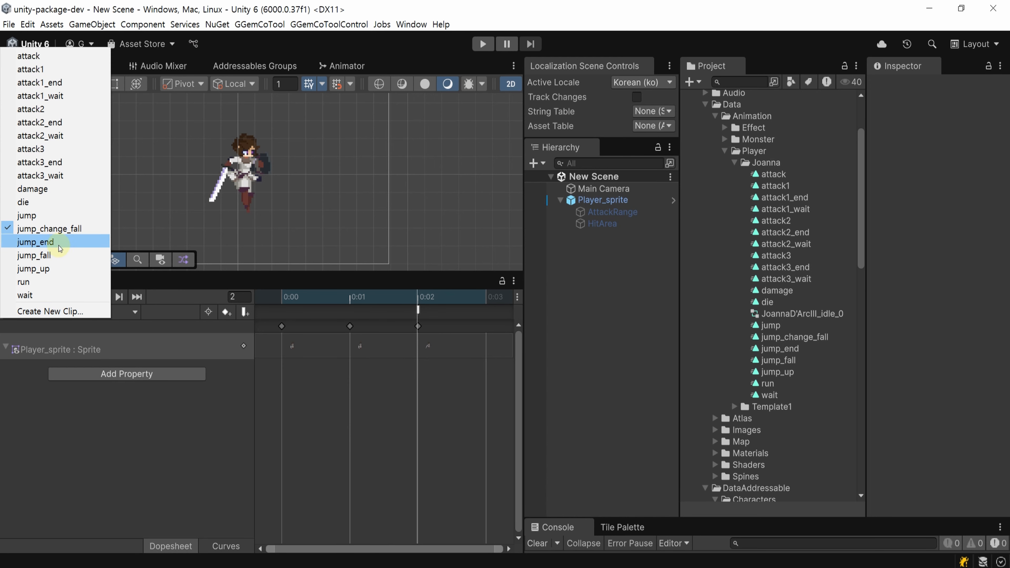
left_click(48, 255)
left_click(100, 297)
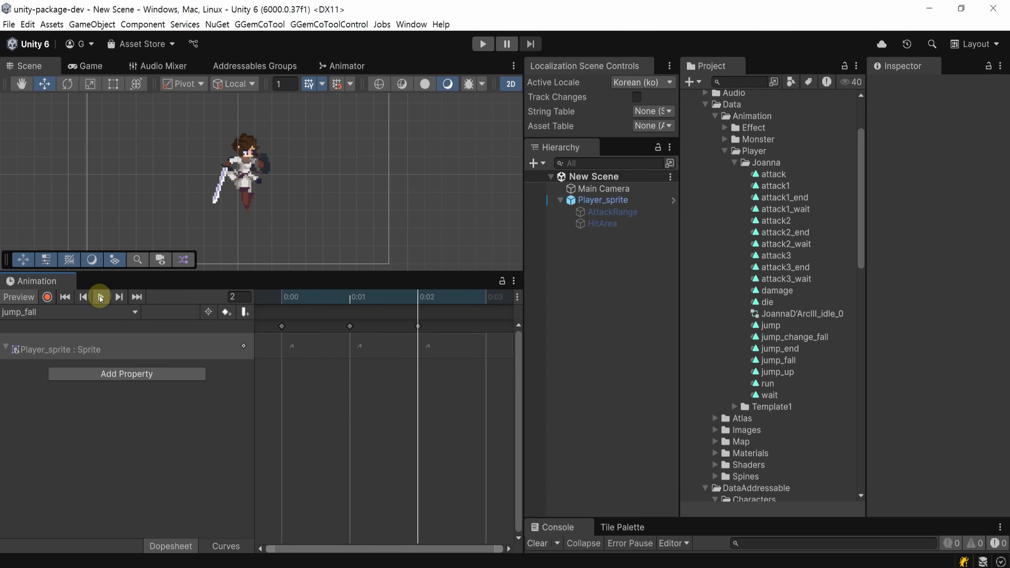
left_click(101, 297)
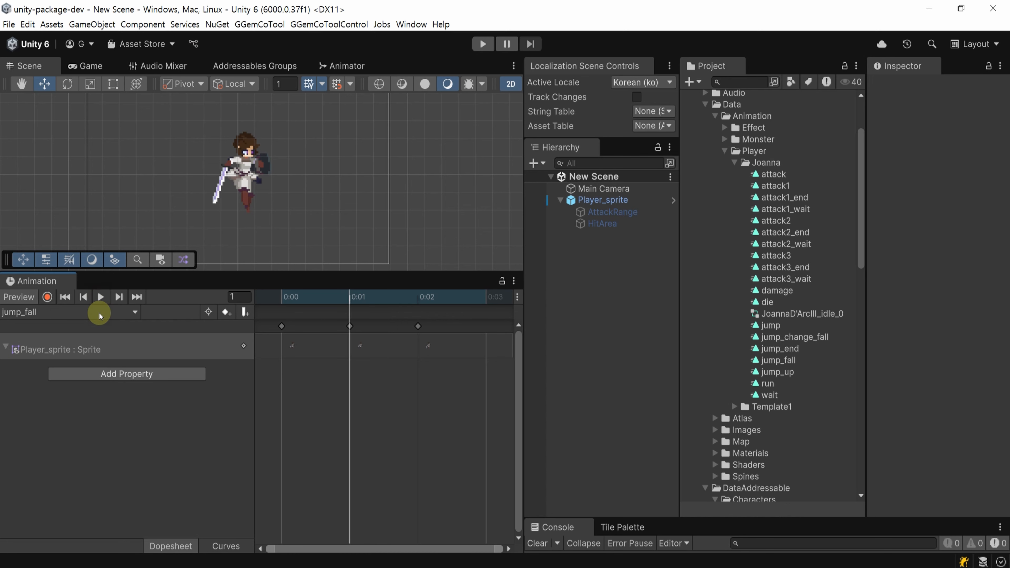
left_click(99, 312)
left_click(48, 242)
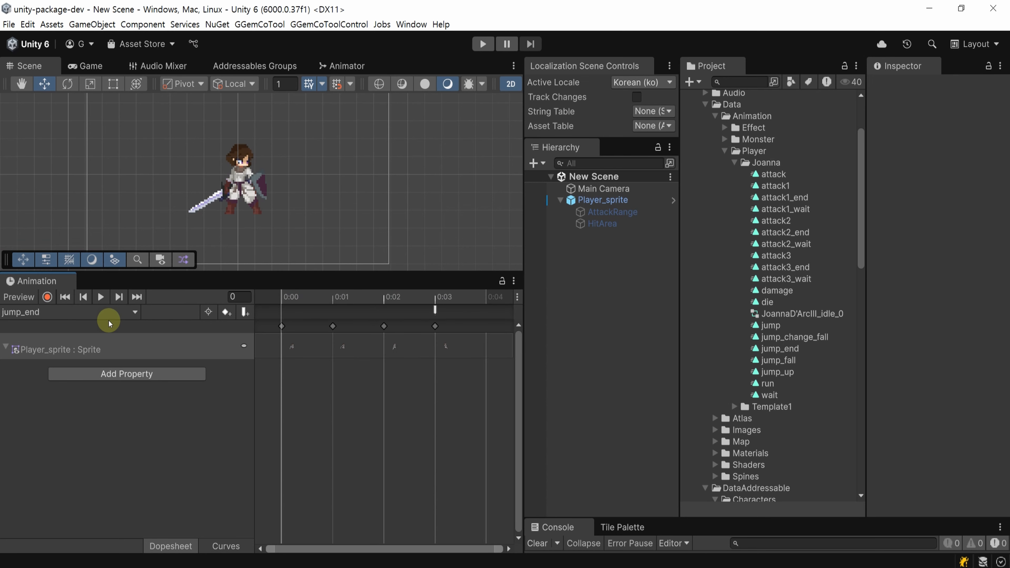
left_click(341, 298)
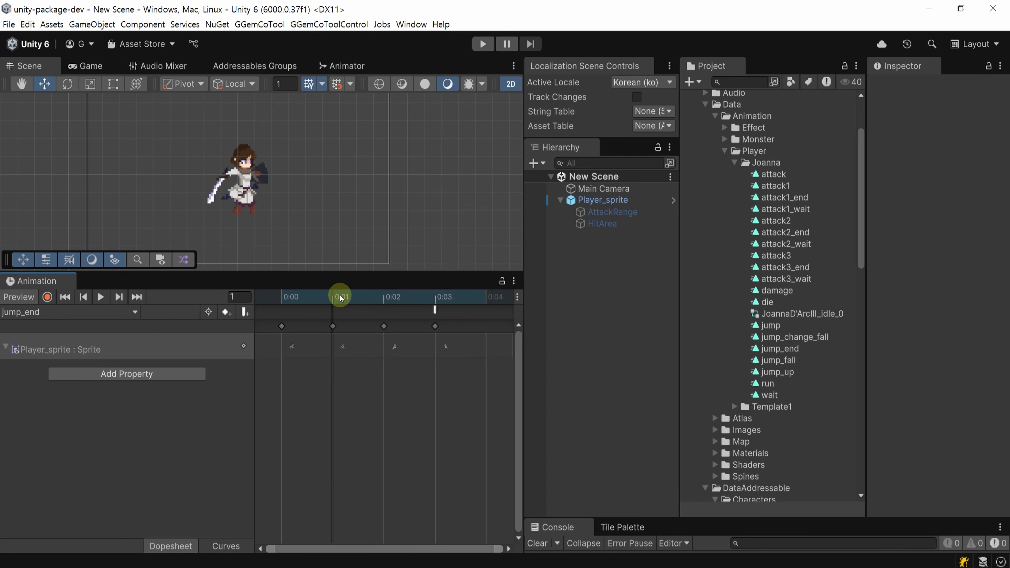
left_click_drag(341, 297, 420, 299)
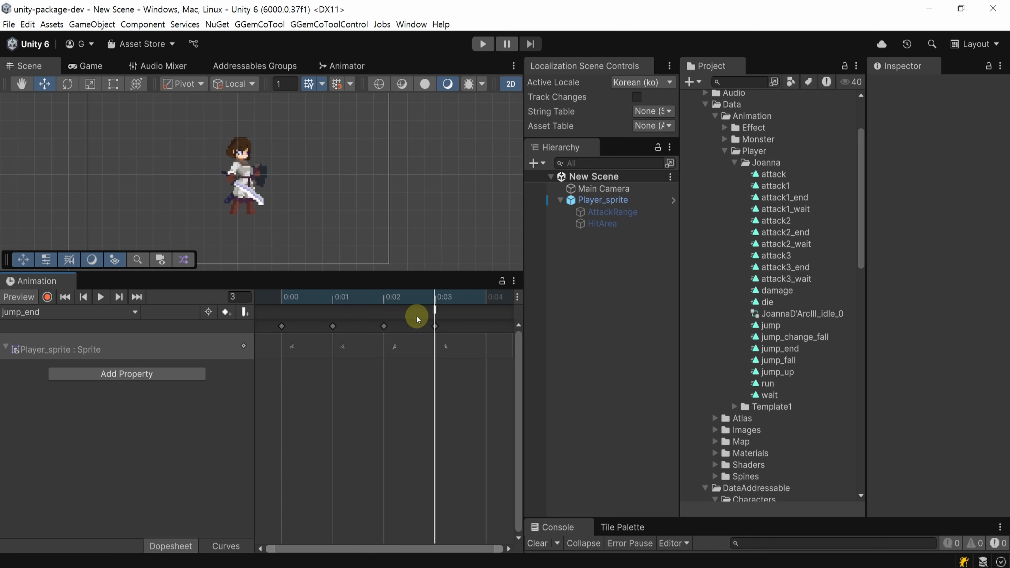
Step: Inspect the Loop Time settings of jump, jump_up, jump_change_fall, jump_fall and jump_end in jump sequence order
left_click(779, 325)
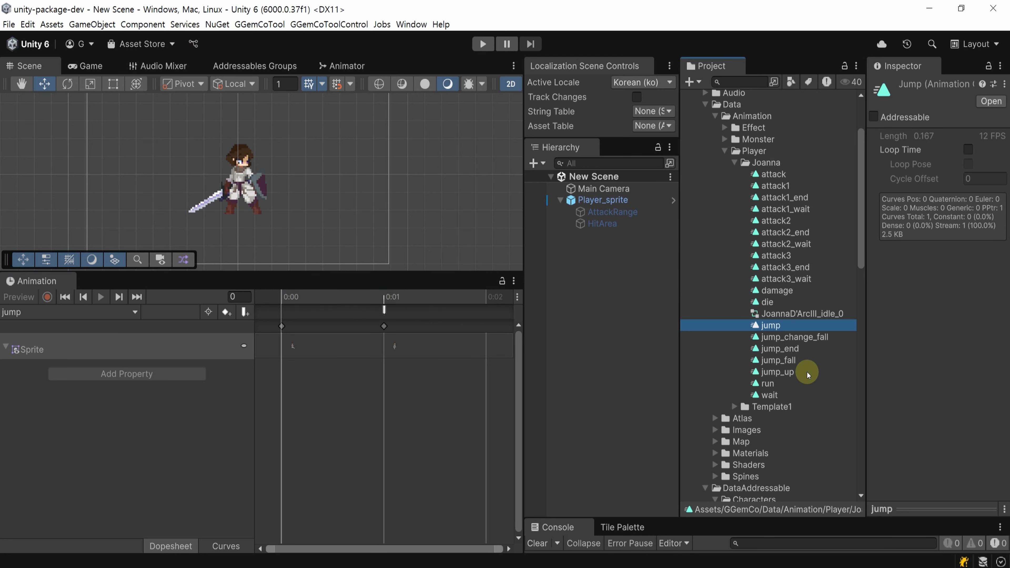
left_click(807, 371)
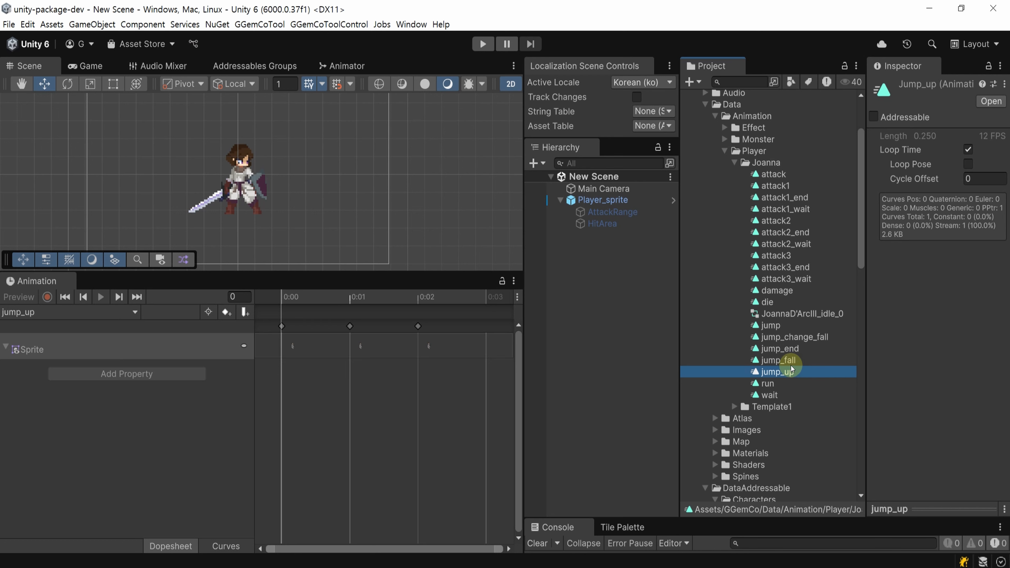
left_click(789, 337)
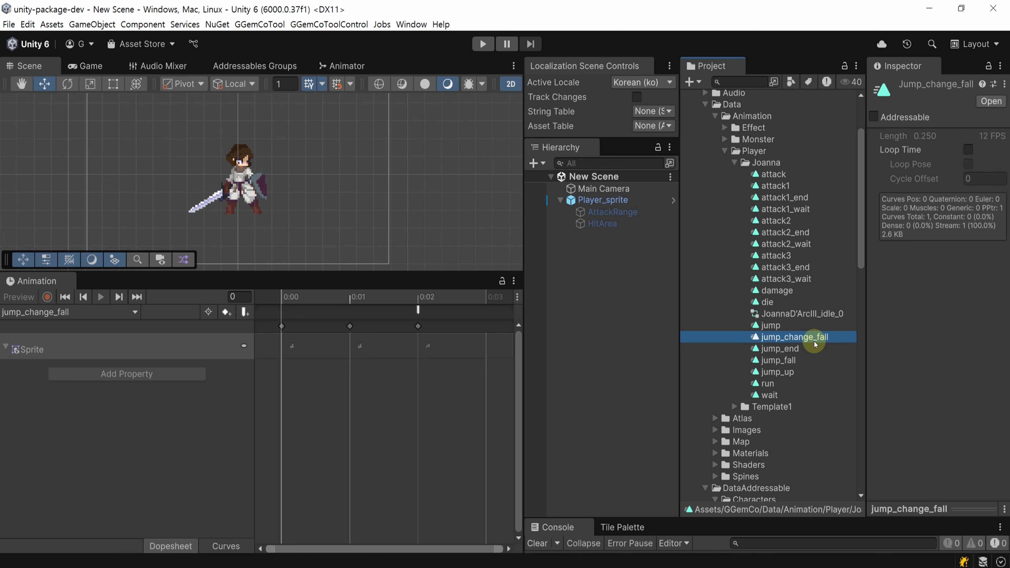
left_click(794, 361)
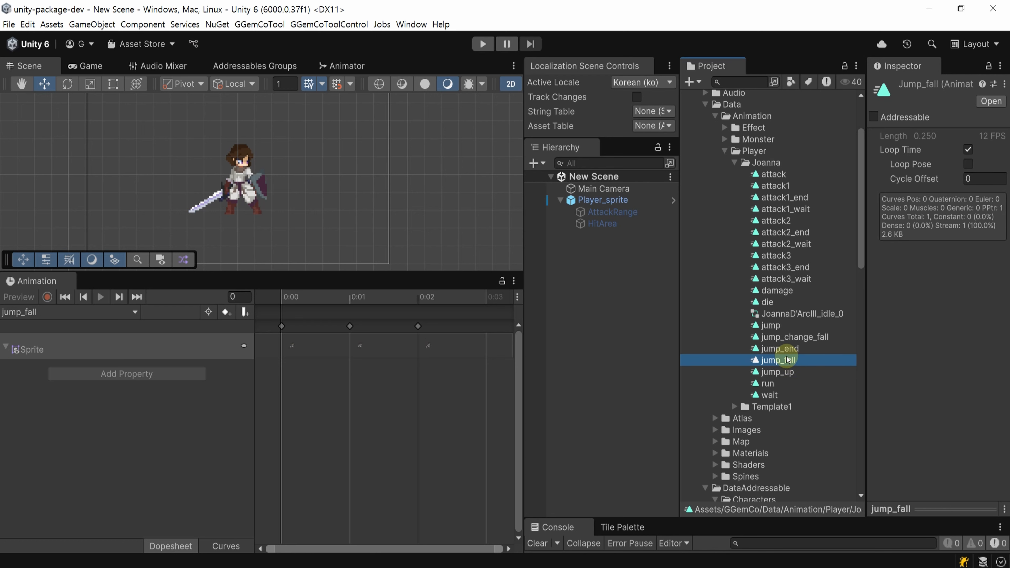
left_click(782, 350)
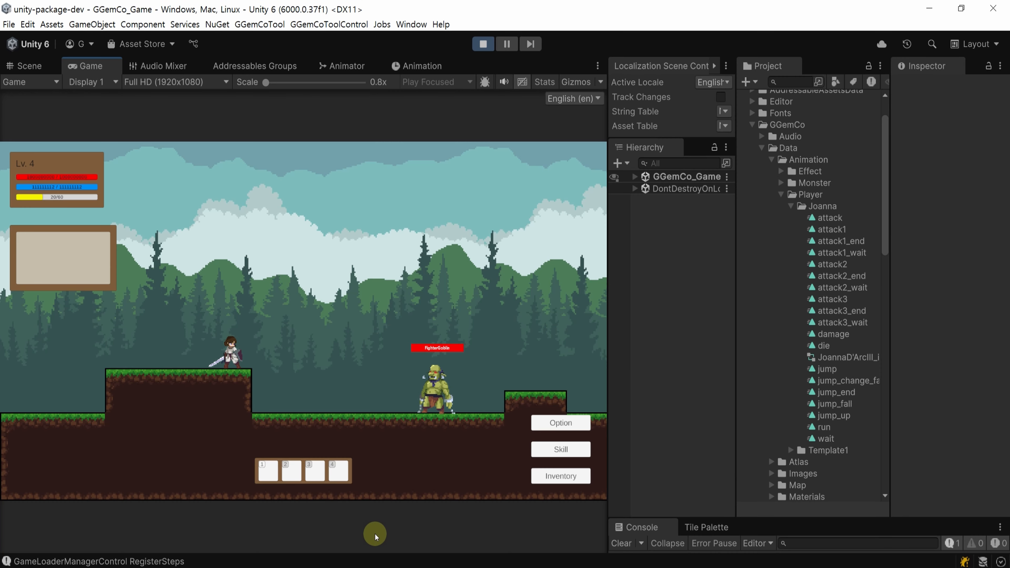
Step: Review the Joanna controller's Animator states, and test the player character's jump in the running GGemCo_Game scene
left_click(343, 68)
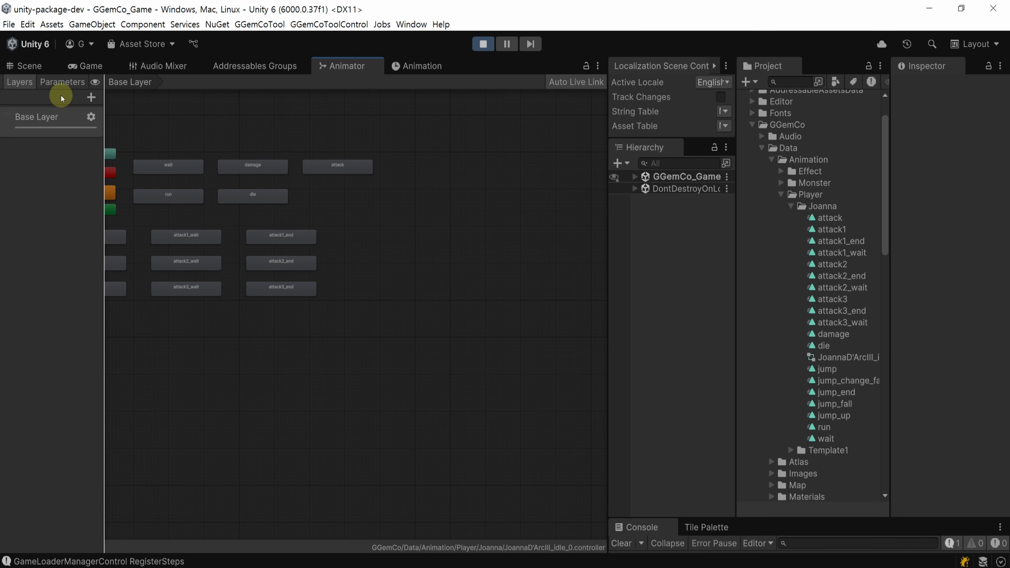
left_click(25, 66)
left_click(91, 68)
left_click(362, 481)
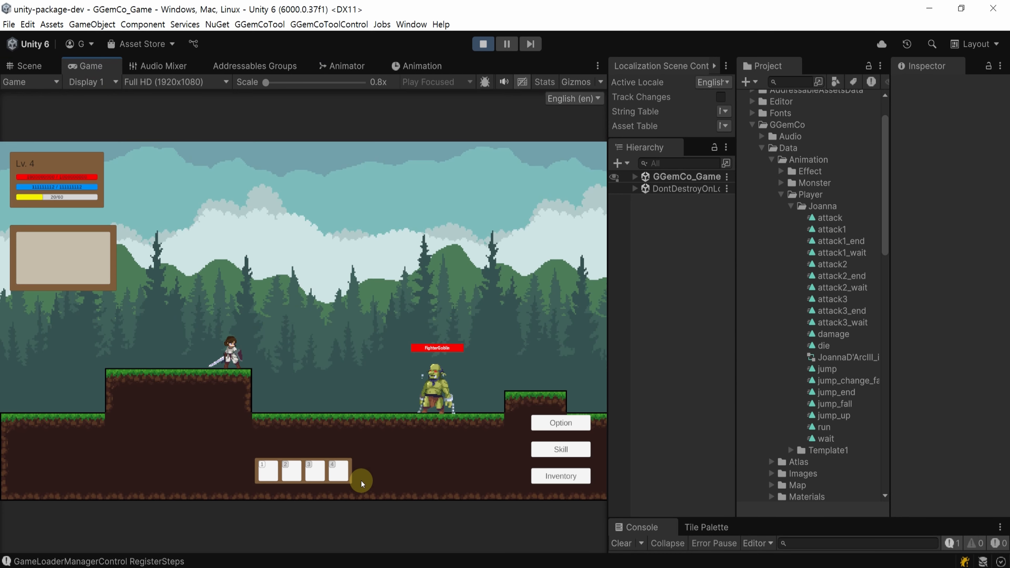
key("x")
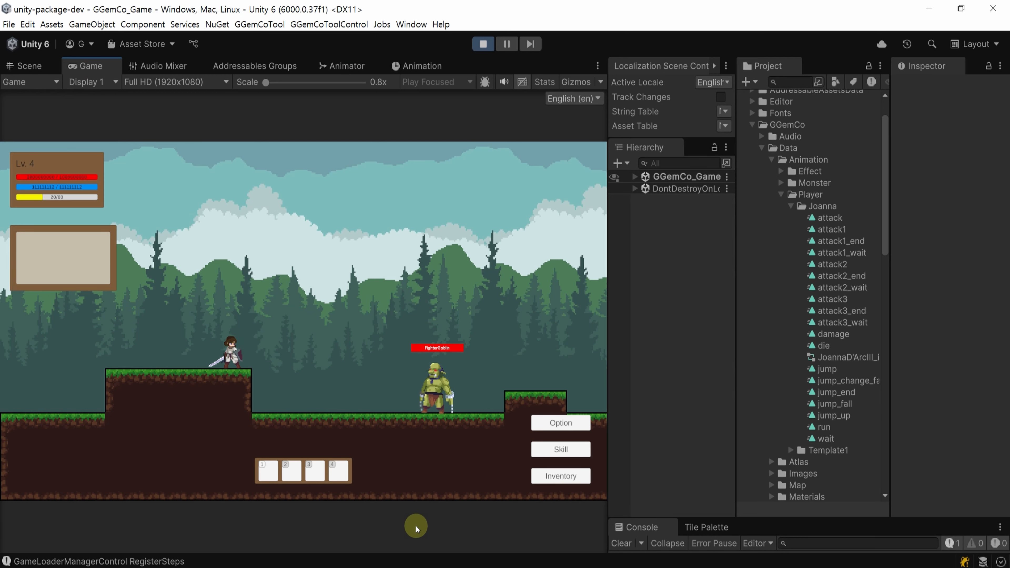
key("x")
key("x")
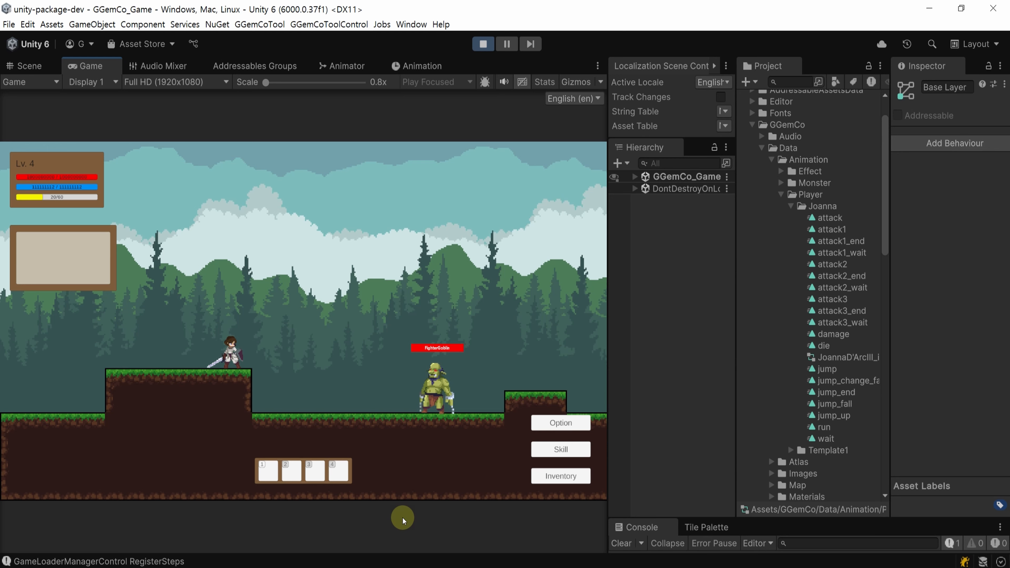
Step: Examine the jump_up state in the Animator's Base Layer and return to the running game
left_click(415, 65)
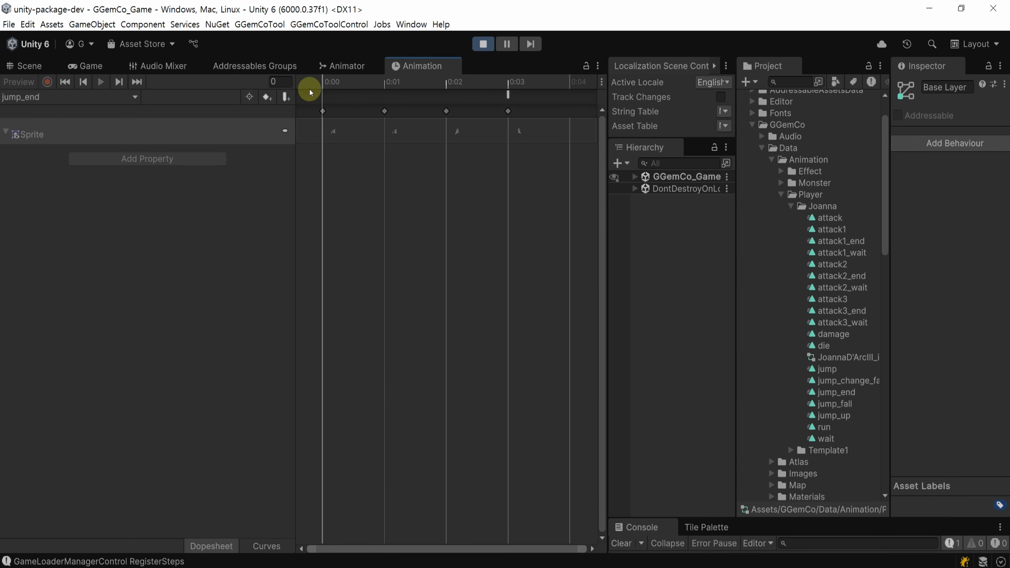
left_click(326, 66)
left_click(264, 139)
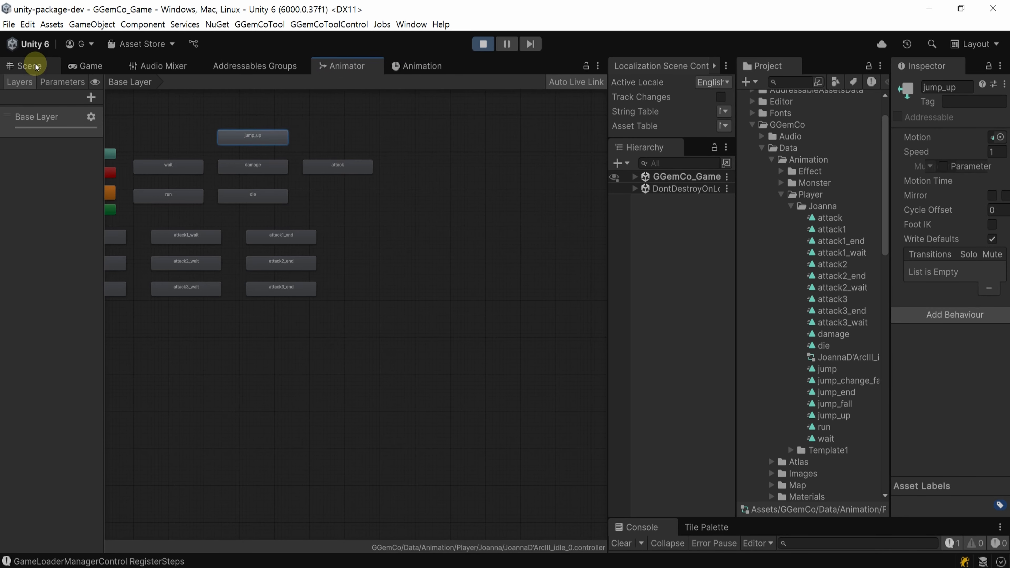
left_click(27, 66)
left_click(69, 67)
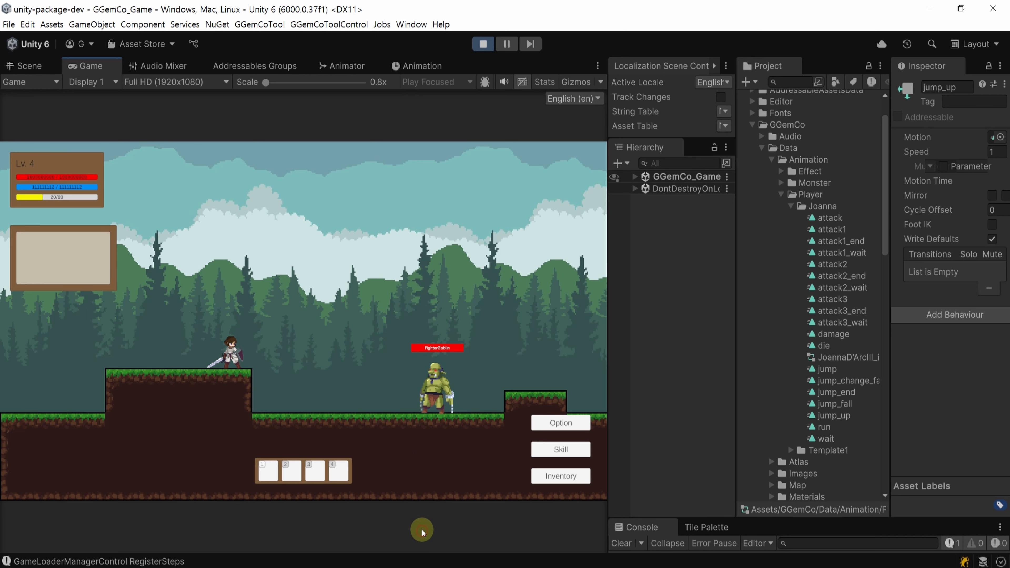
Step: Test the player character's jump in the running game, both in place and while moving left and right around the raised platform
key("x")
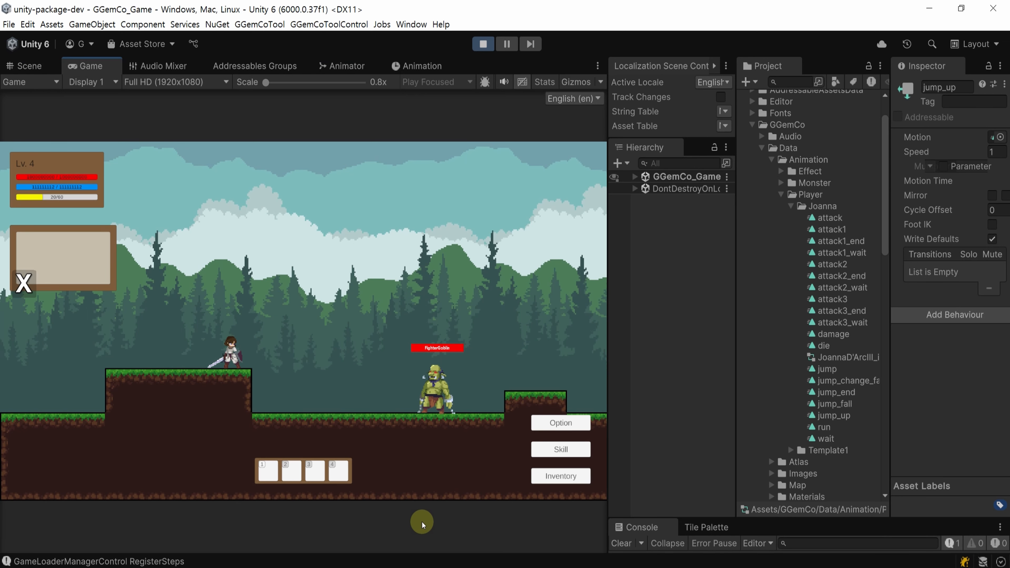
key("x")
key("x")
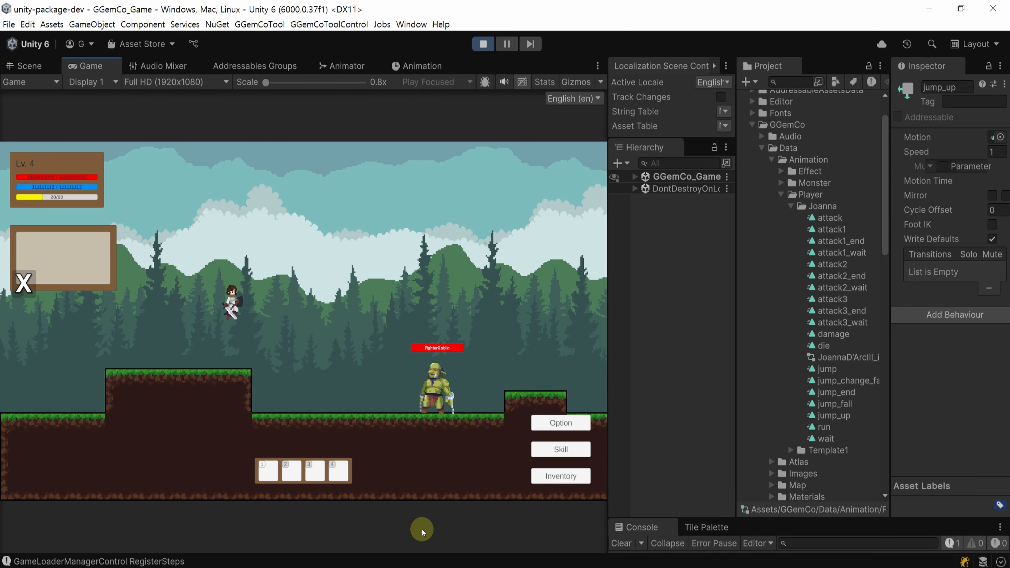
key("Left")
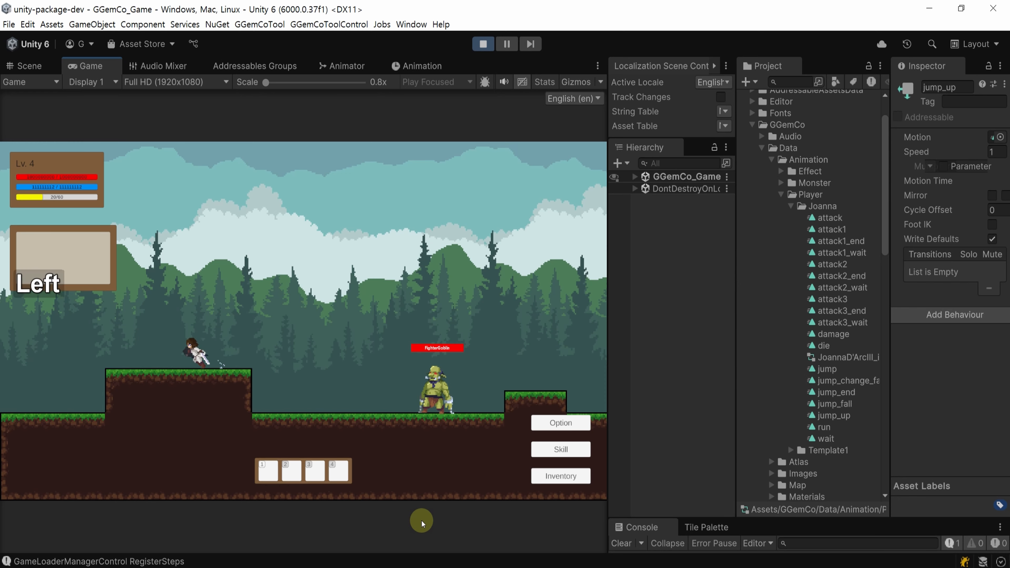
key("x")
key("Left")
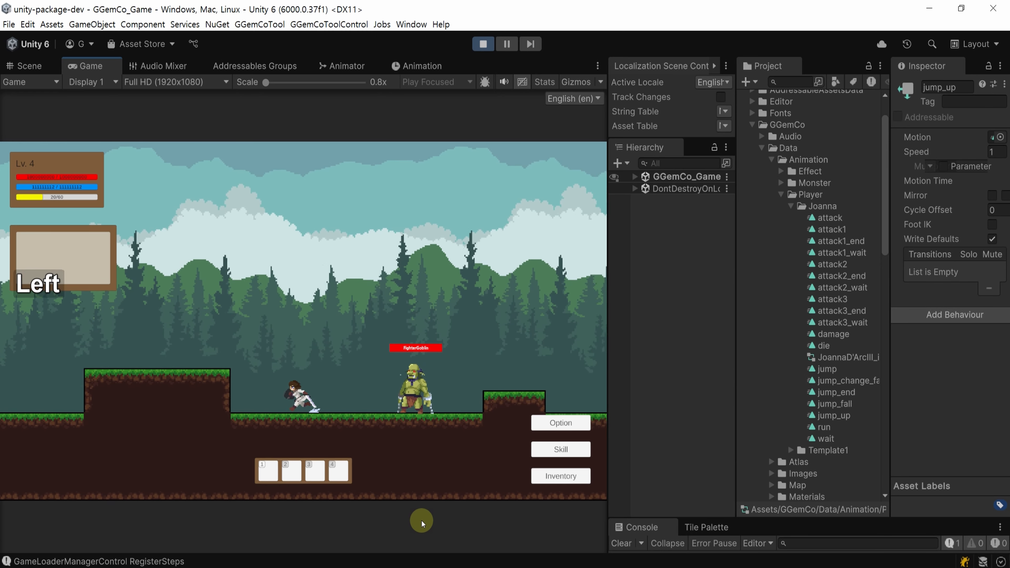
key("x")
key("Right")
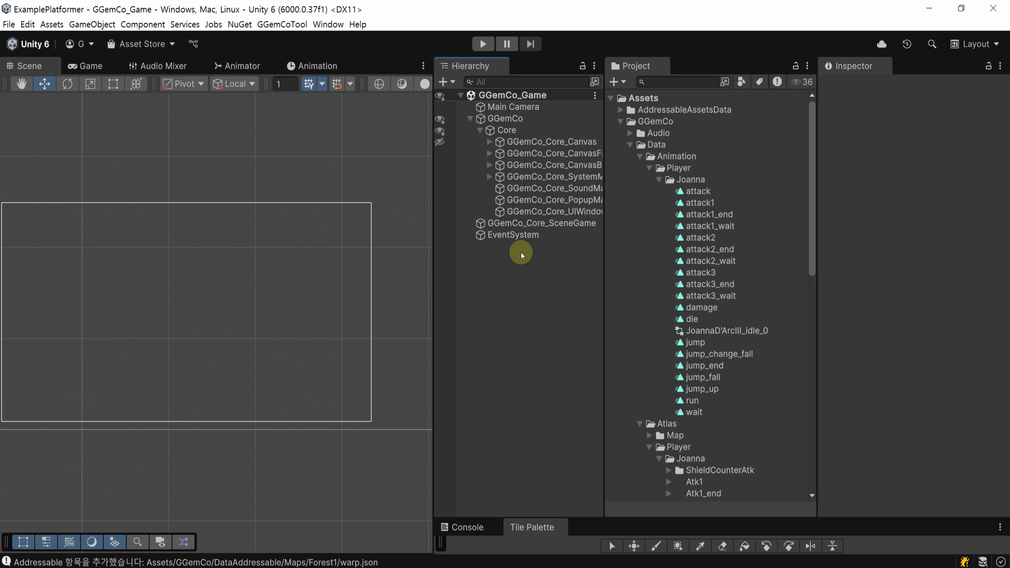
Step: Create an empty object named Player at the root of the GGemCo_Game scene
right_click(488, 250)
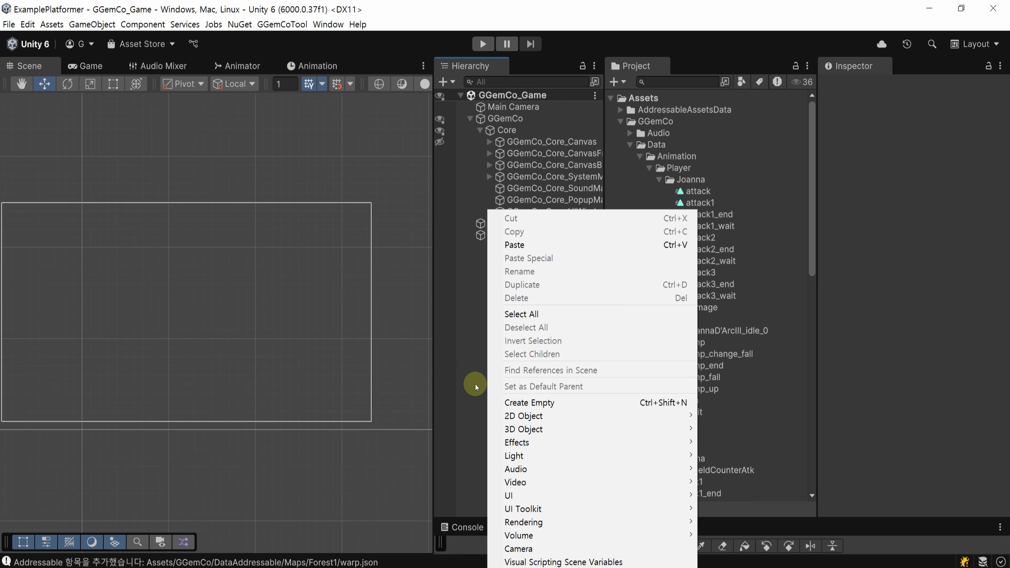
left_click(532, 403)
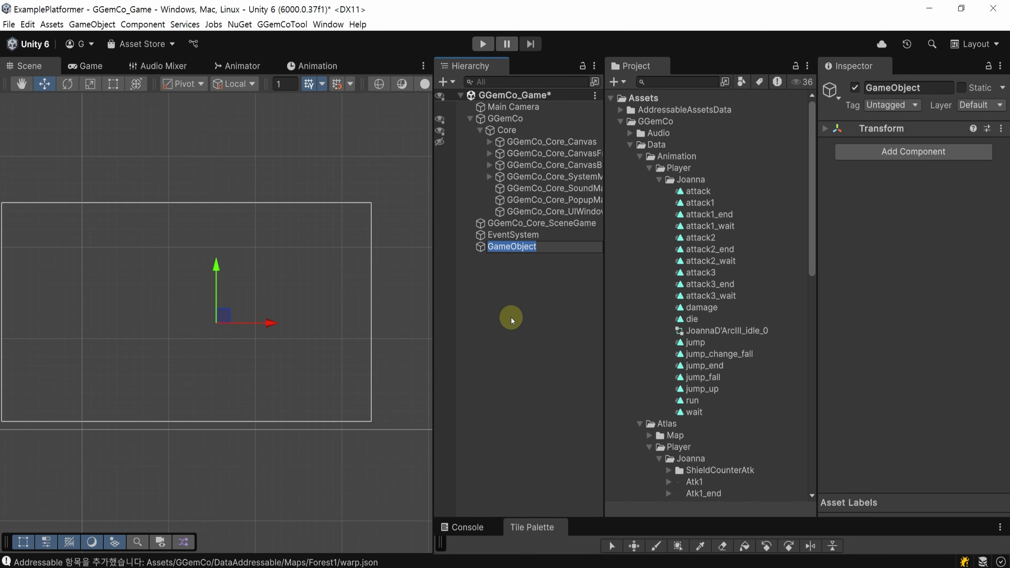
type("Player")
key("Return")
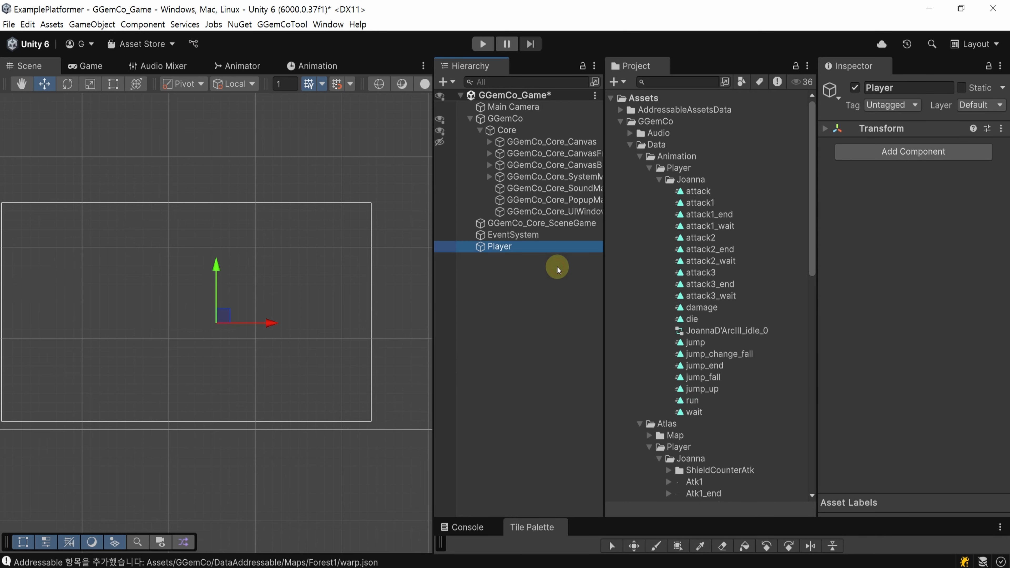
Step: Set the Player object's position to X 0, Y 0, Z 0 and save the scene
left_click(827, 128)
left_click(911, 147)
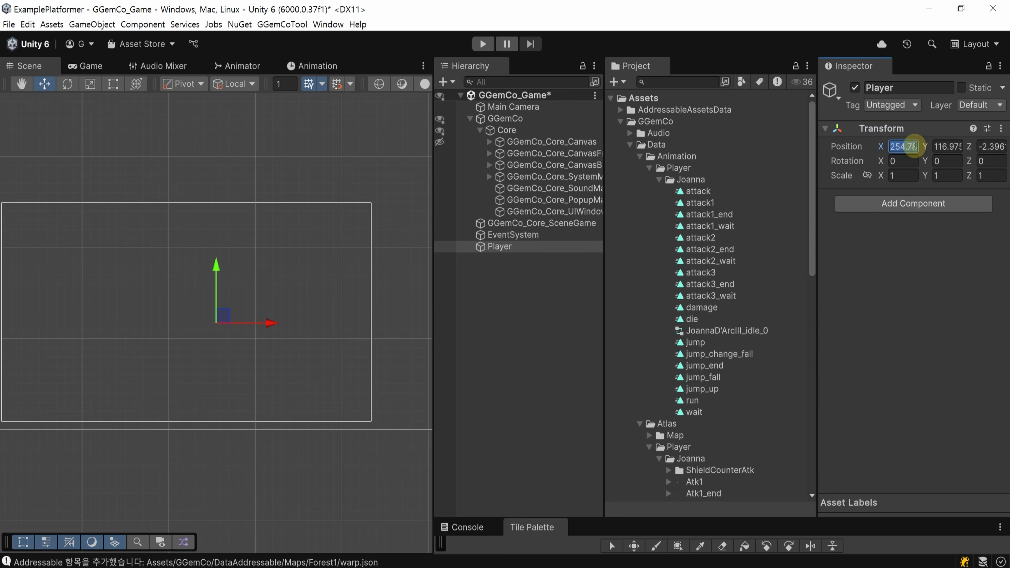
type("0")
key("Tab")
type("0")
key("Tab")
type("0")
key("ctrl+s")
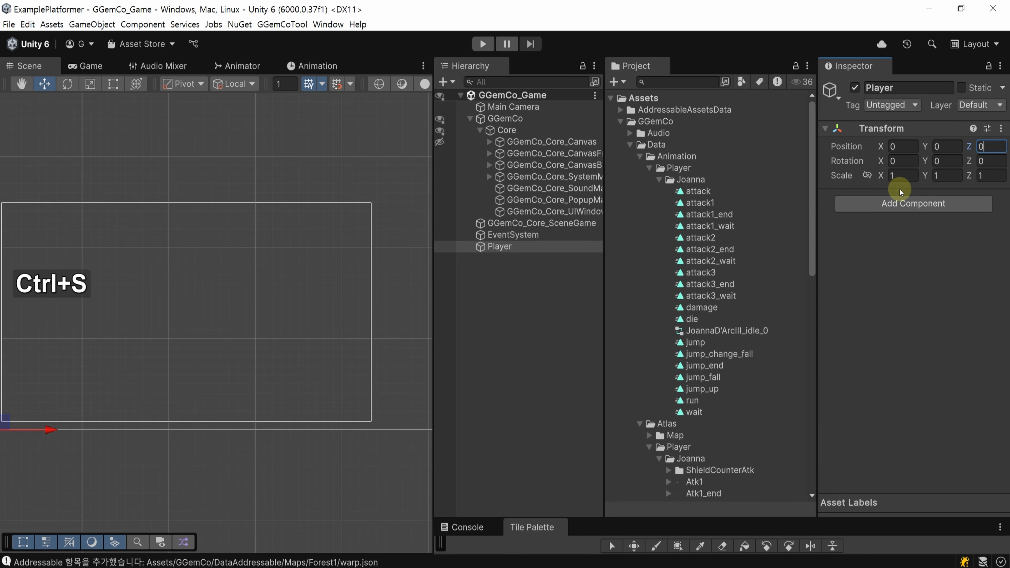
Step: Add a Sprite Renderer to Player and assign the Joanna Idle sprite to it
left_click(909, 205)
type("spritere")
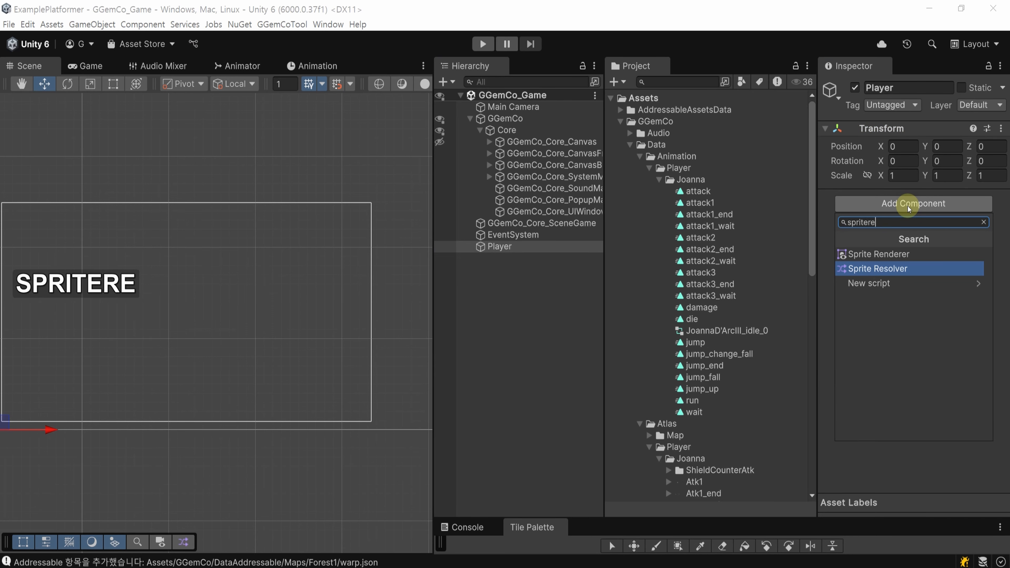
left_click(905, 253)
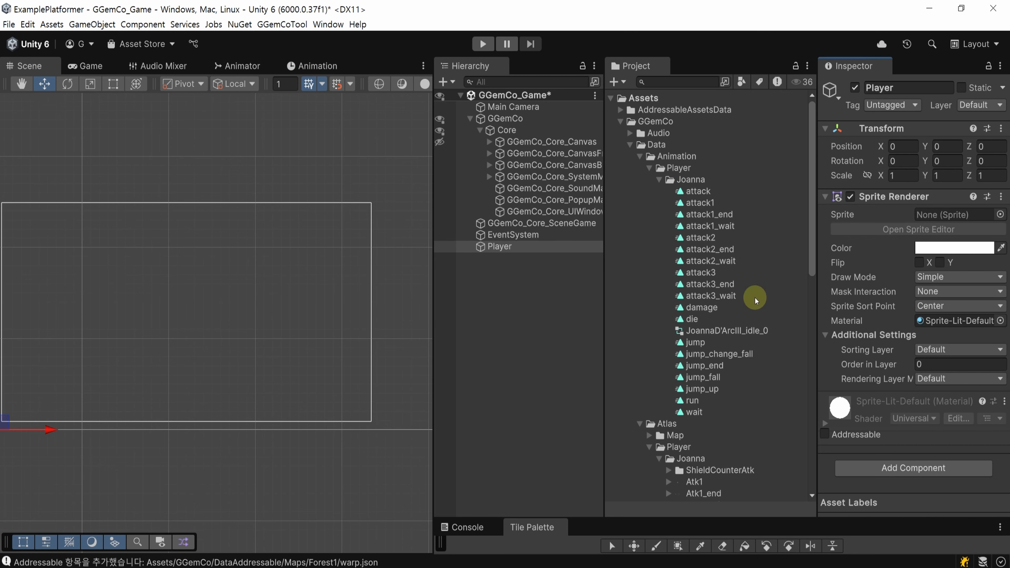
scroll(744, 296, "down", 12)
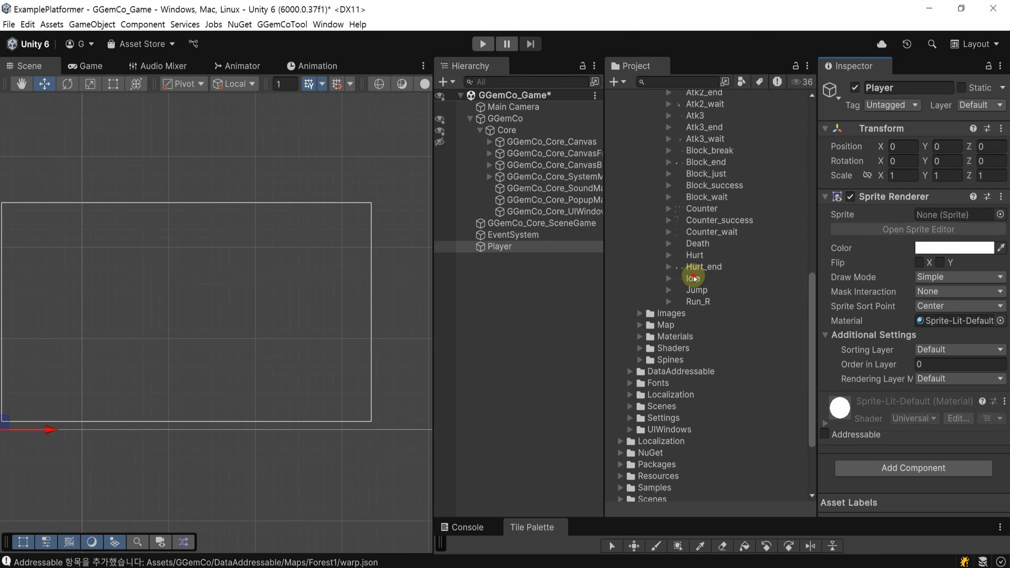
left_click_drag(697, 277, 943, 215)
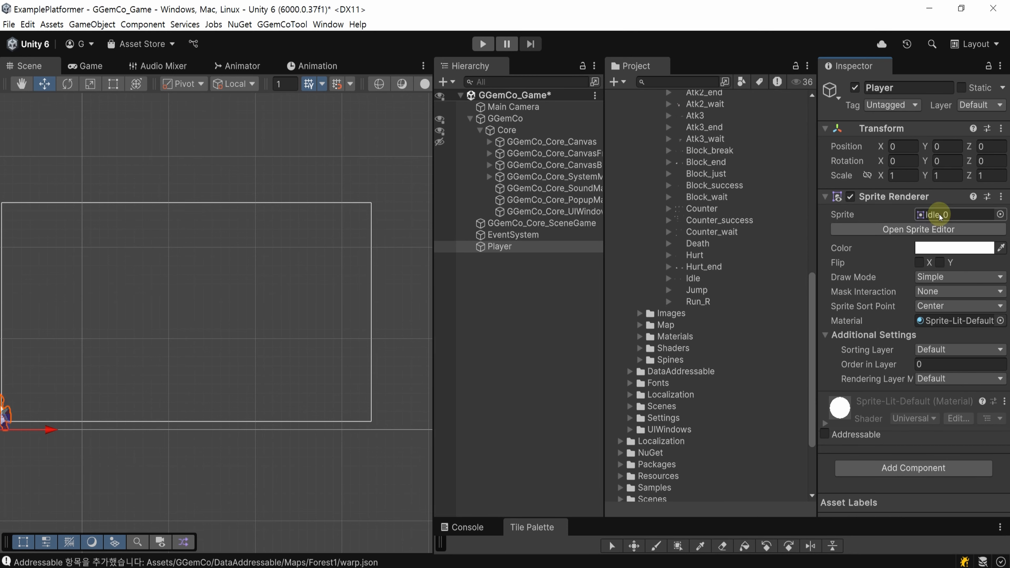
Step: Add an Animator to Player and assign the JoannaD'ArcIII_idle_0 controller to it
left_click(911, 470)
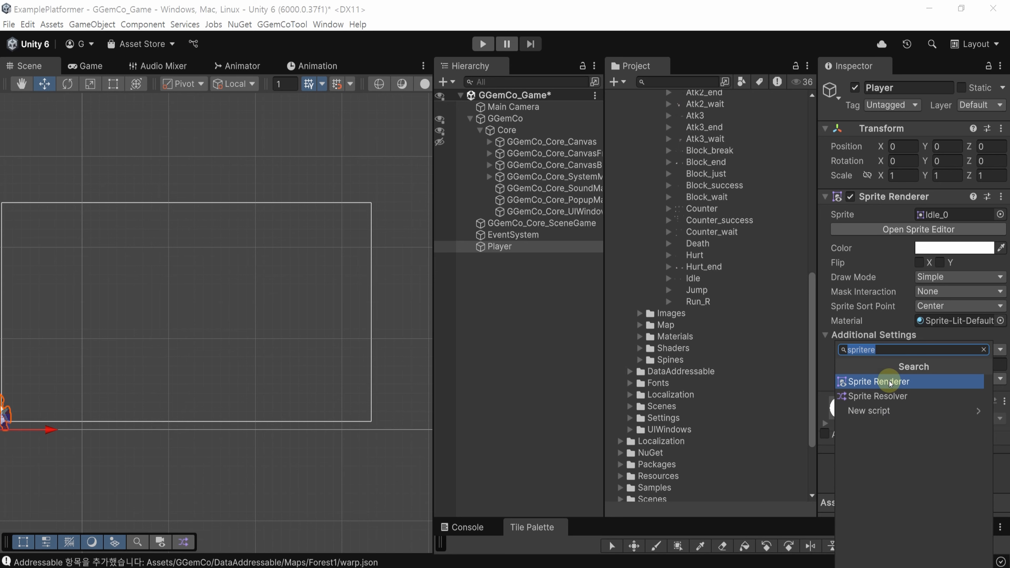
type("anima")
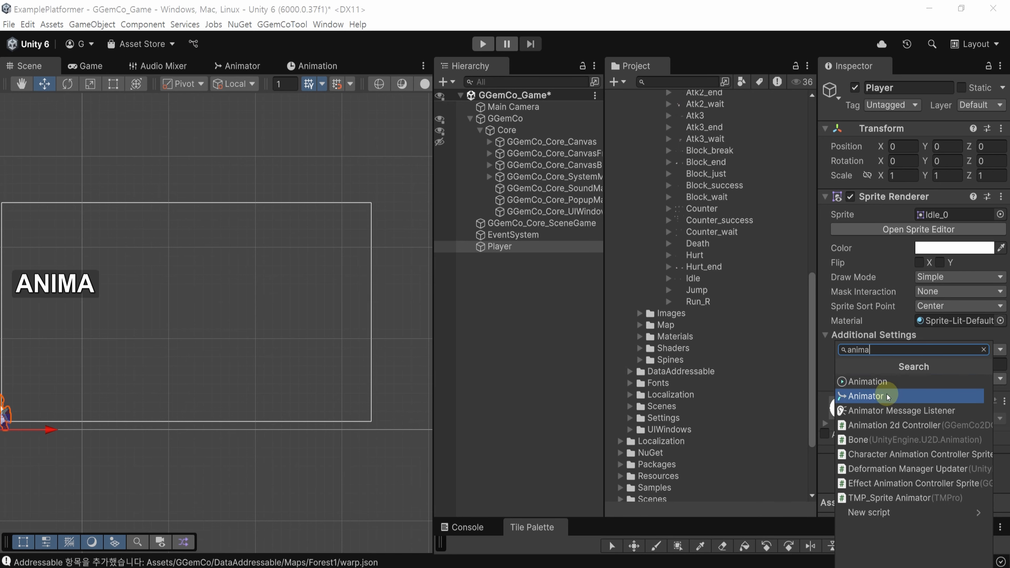
left_click(888, 397)
scroll(878, 226, "down", 5)
scroll(729, 259, "up", 2)
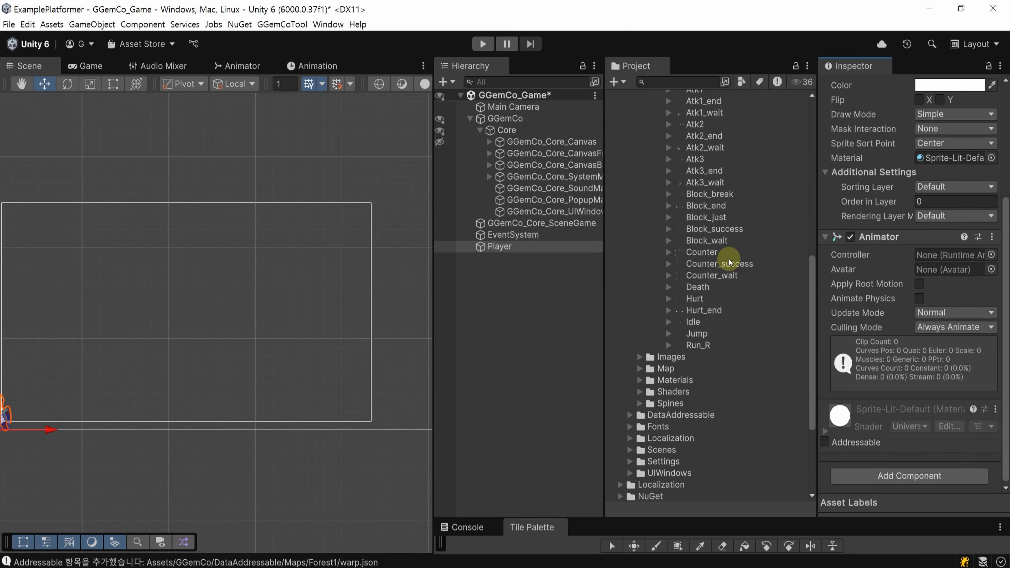
scroll(729, 259, "up", 10)
left_click_drag(721, 332, 932, 258)
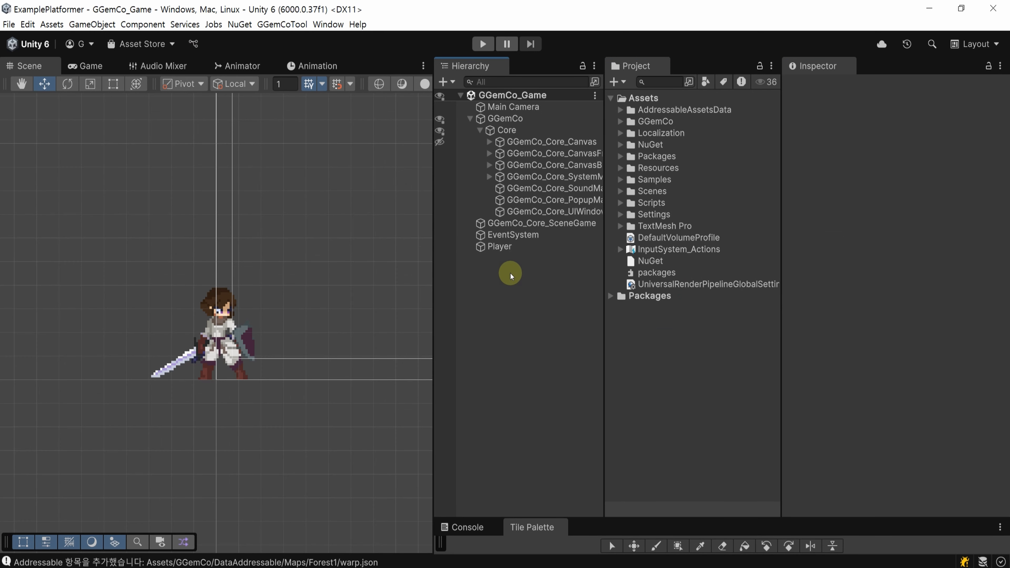
Step: Inspect the Player object's Transform values, particularly its scale
left_click(518, 248)
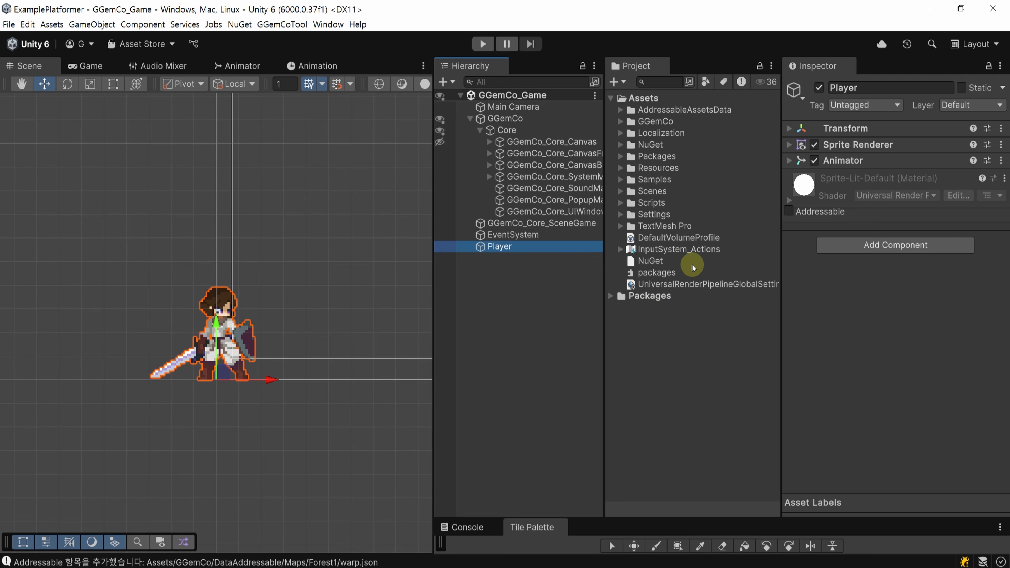
left_click(789, 128)
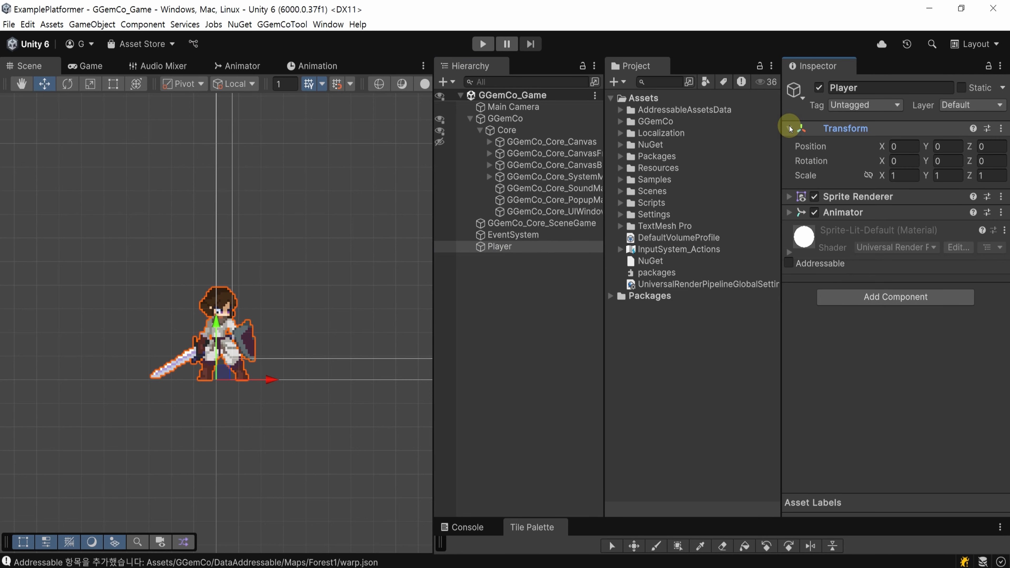
left_click_drag(782, 127, 769, 127)
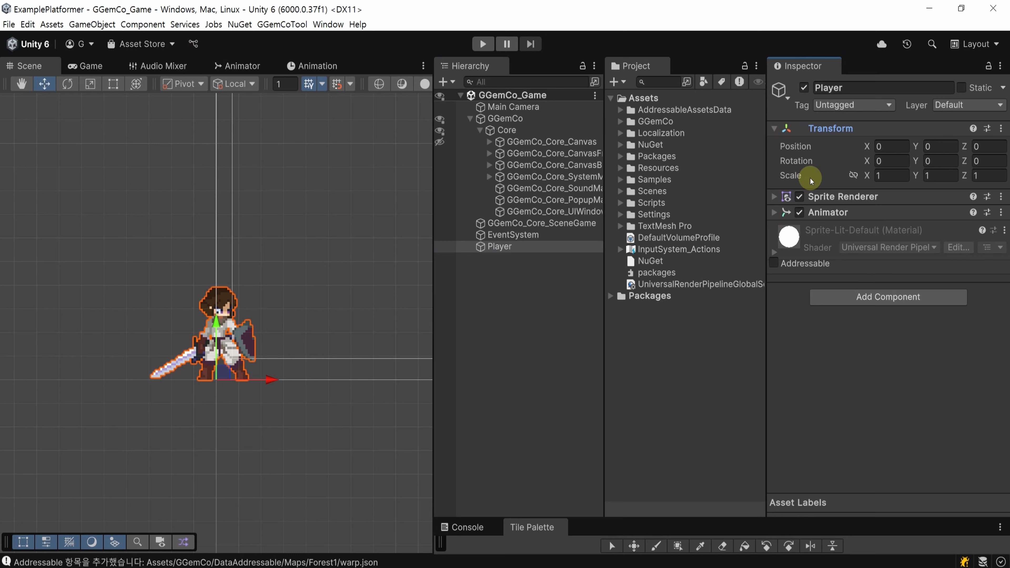
mouse_move(798, 178)
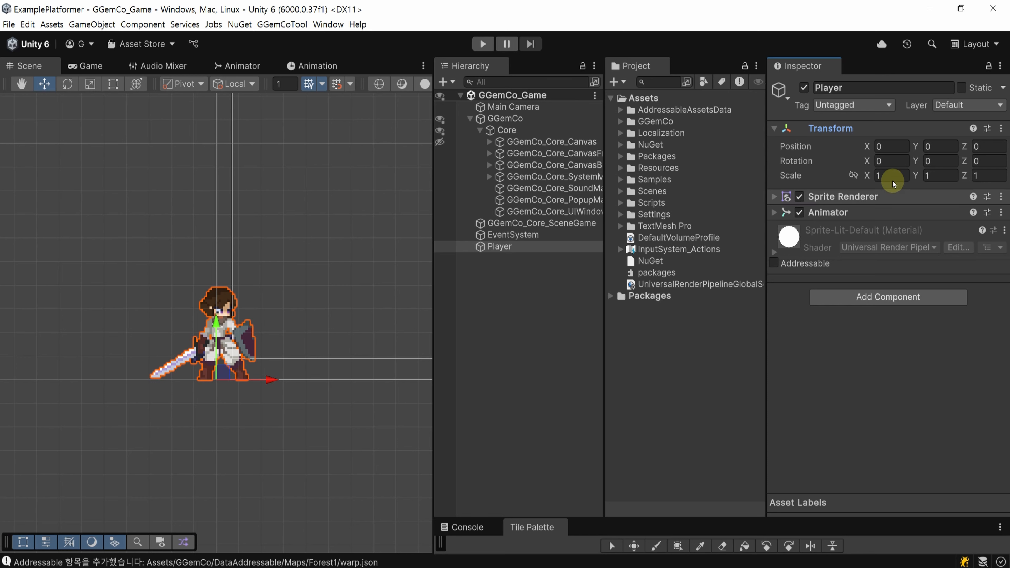
left_click(934, 175)
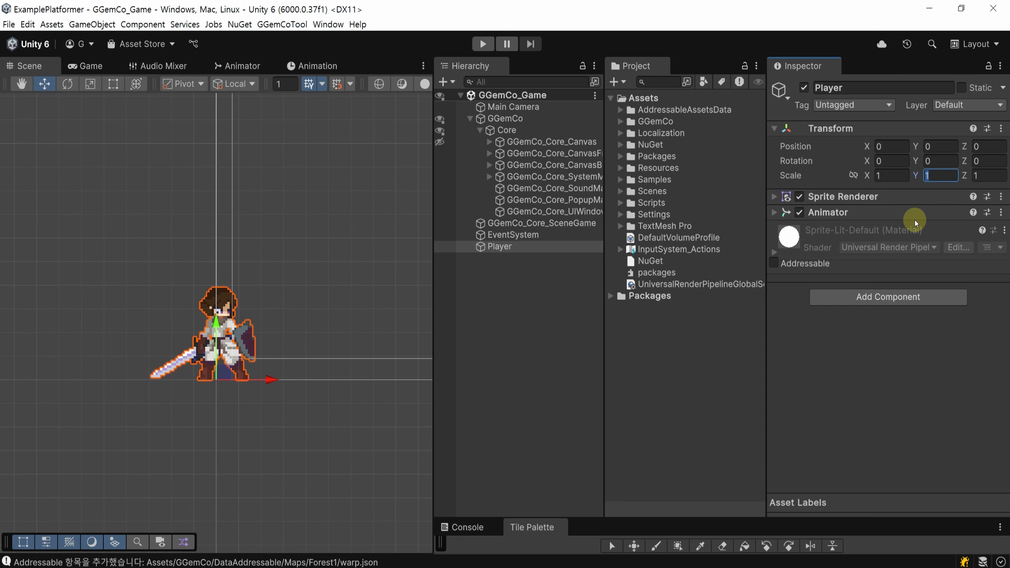
left_click(861, 353)
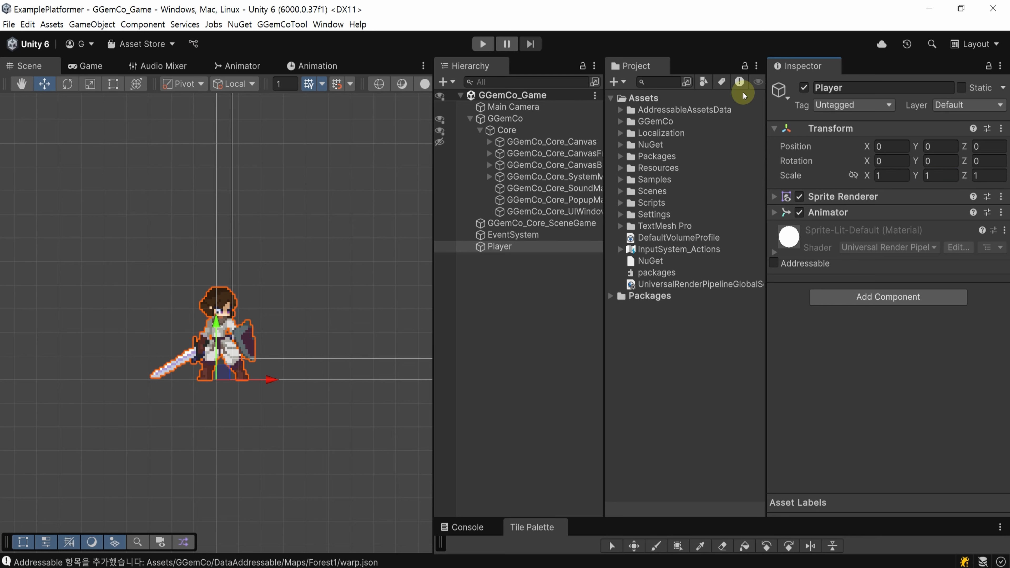
left_click(776, 128)
Step: Add a Rigidbody 2D to Player and set its Gravity Scale to 10
left_click(841, 250)
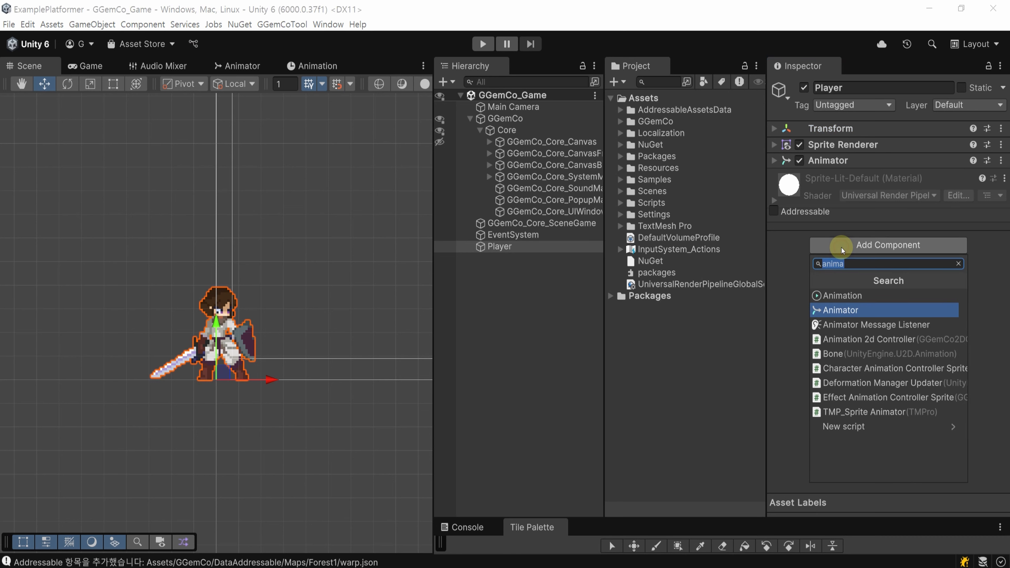
type("rigi")
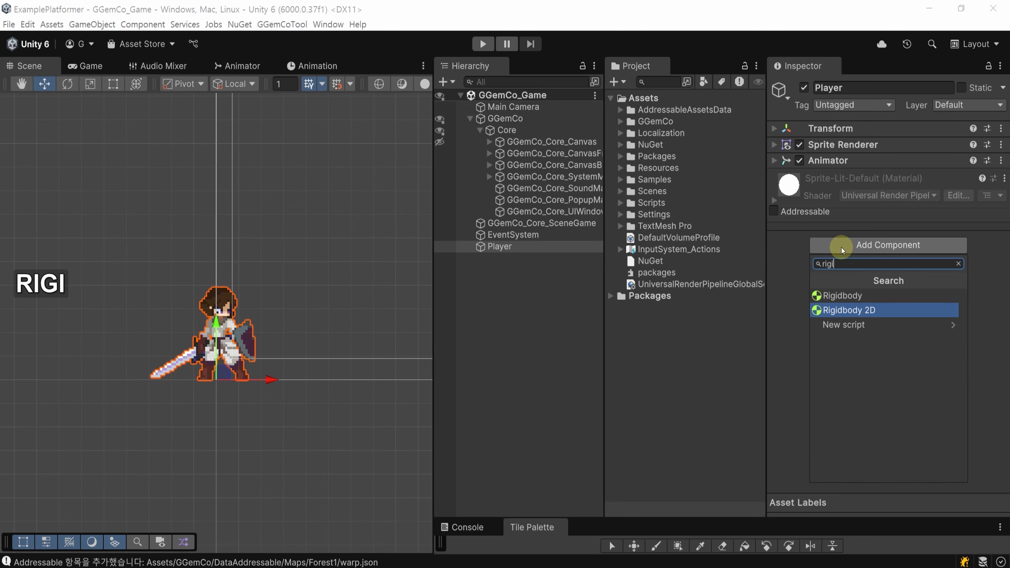
left_click(906, 310)
scroll(841, 272, "down", 2)
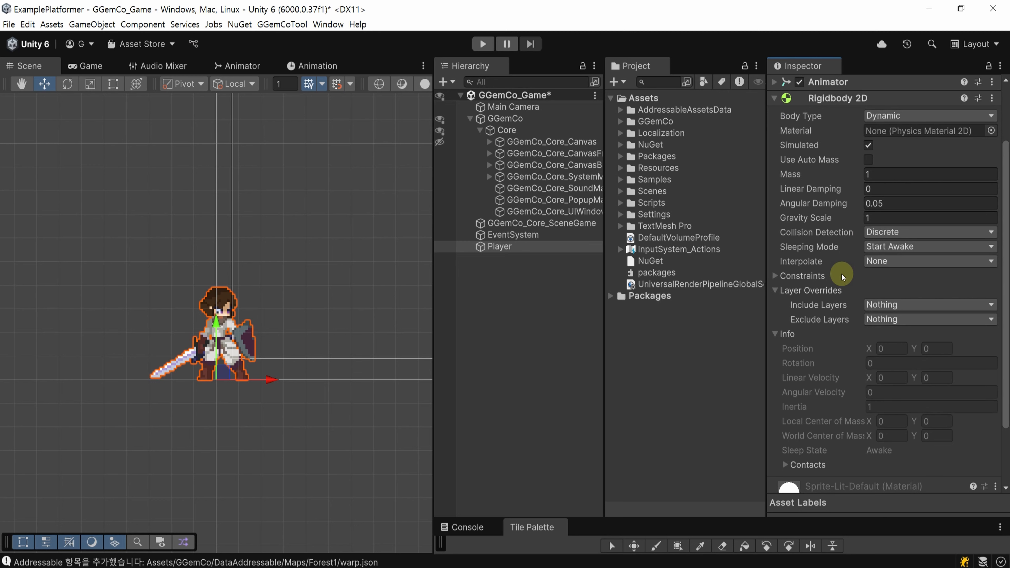
left_click(869, 217)
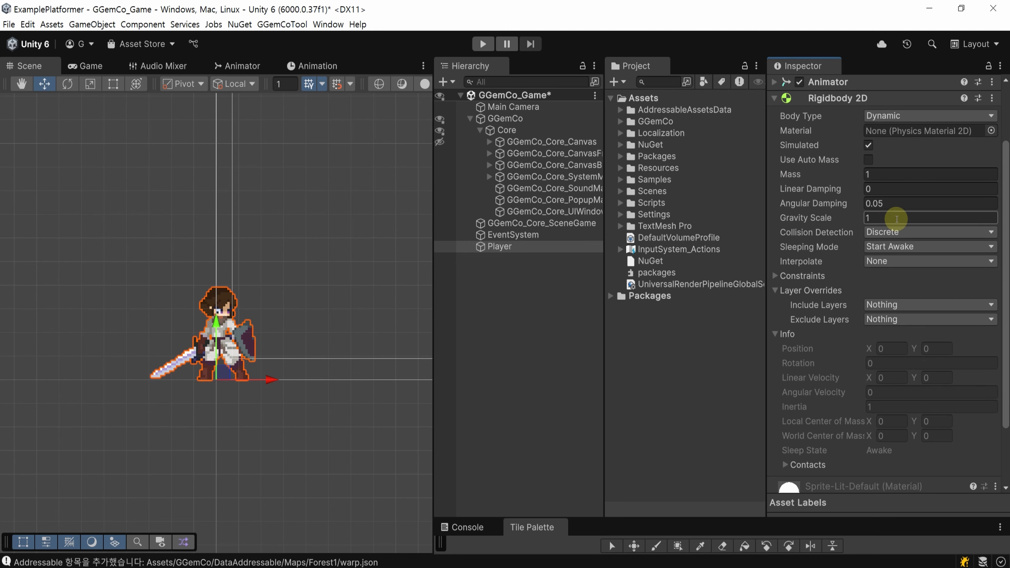
type("10")
Step: Set the Rigidbody 2D's Collision Detection to Continuous and freeze its Z rotation
scroll(901, 198, "down", 2)
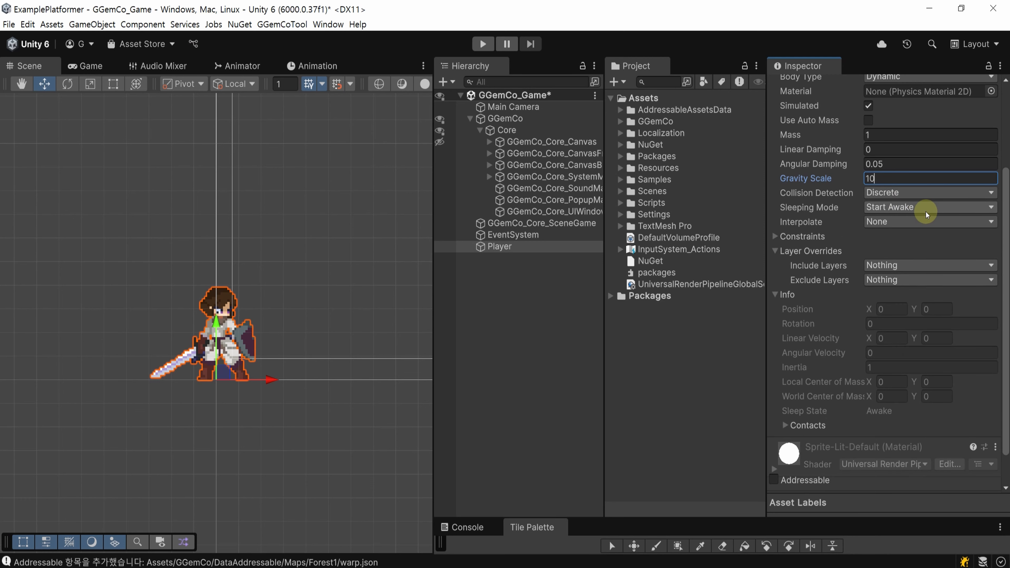
left_click(959, 194)
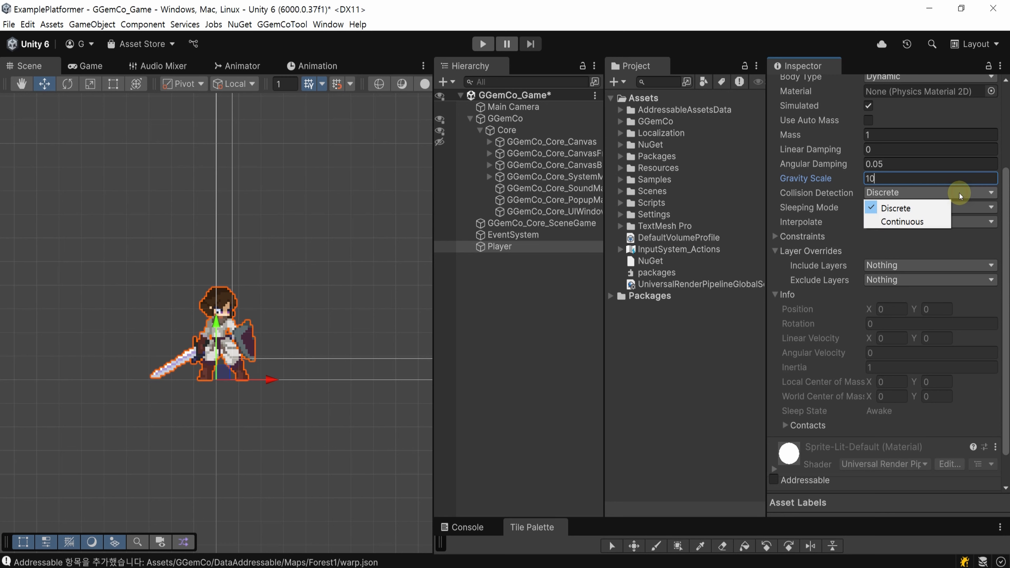
left_click(945, 222)
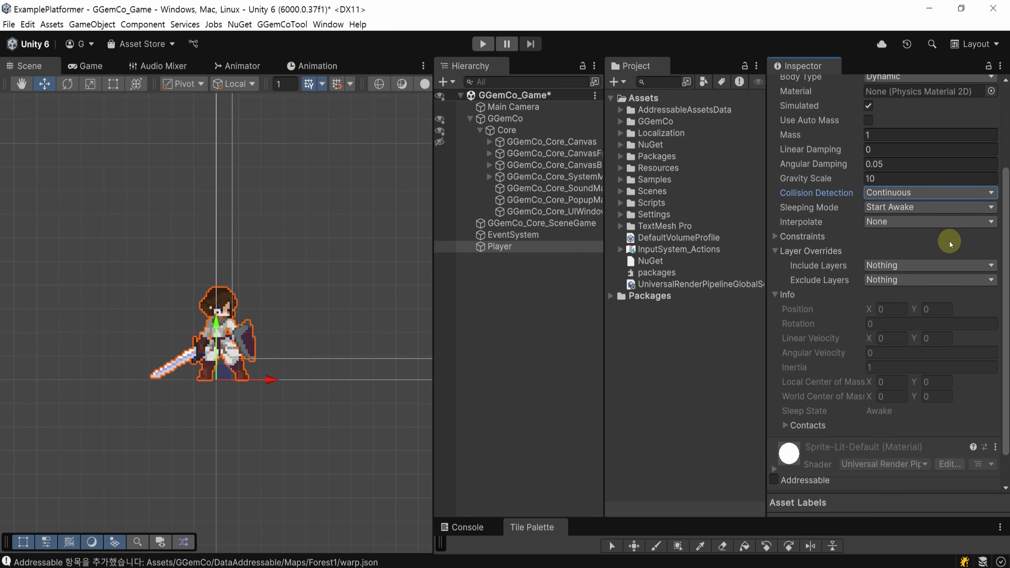
scroll(950, 240, "down", 2)
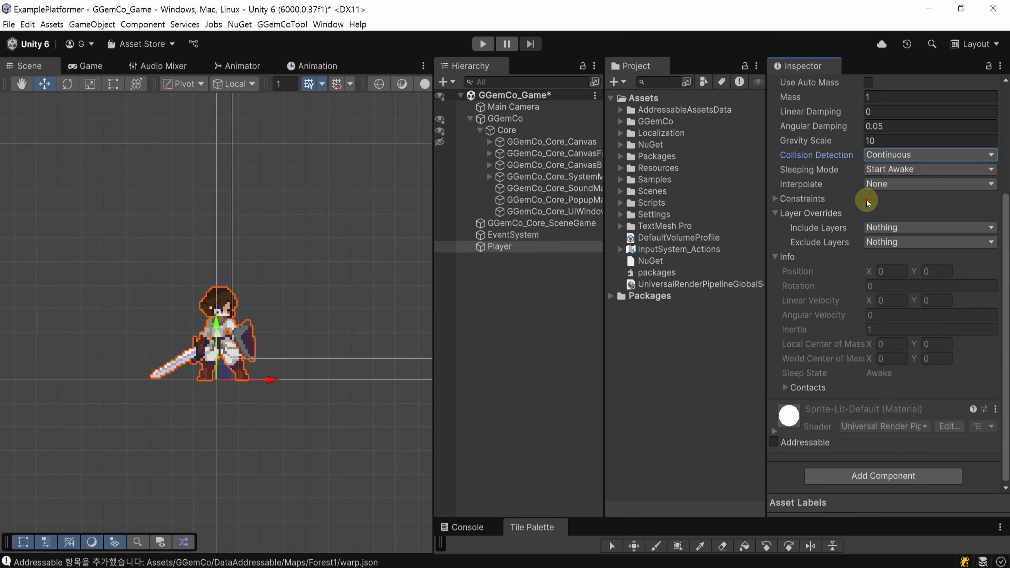
left_click(803, 199)
left_click(869, 228)
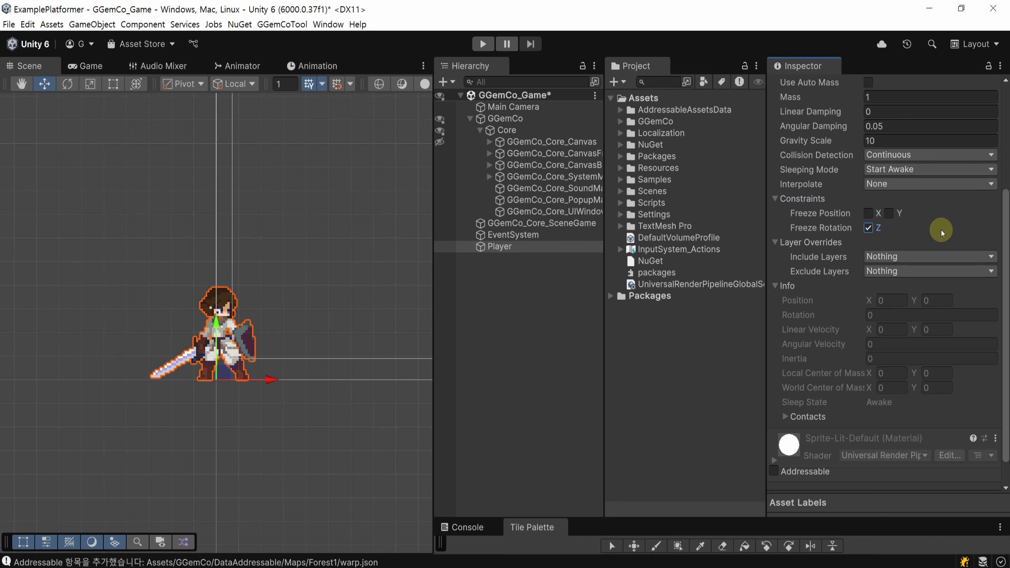
Step: Add a Capsule Collider 2D component to the Player object
scroll(941, 229, "down", 1)
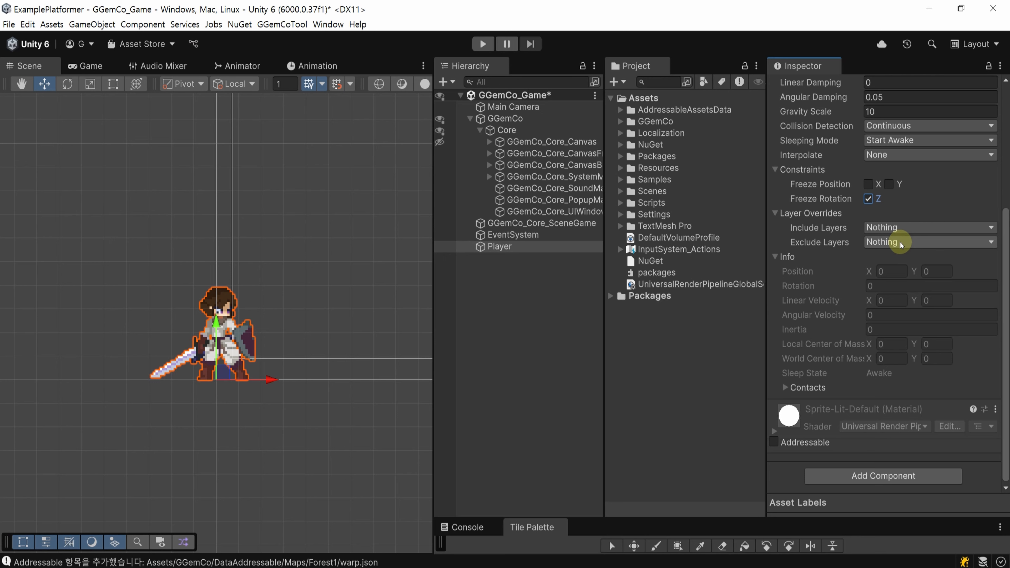
left_click(884, 475)
type("capsul")
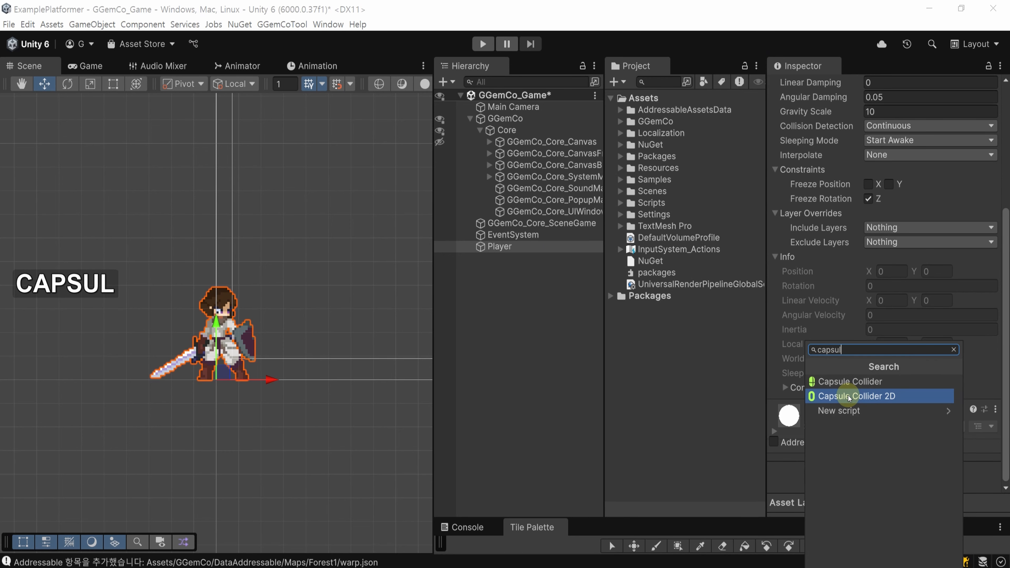
left_click(915, 397)
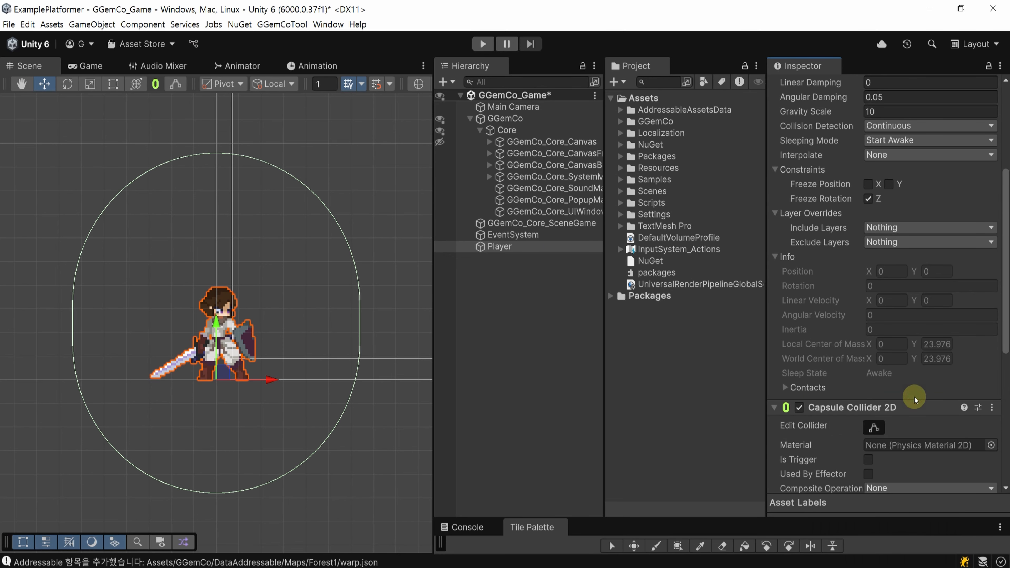
Step: Start editing Player's capsule collider shape, reduce its height to 128, and set its Direction to Horizontal
scroll(889, 270, "down", 5)
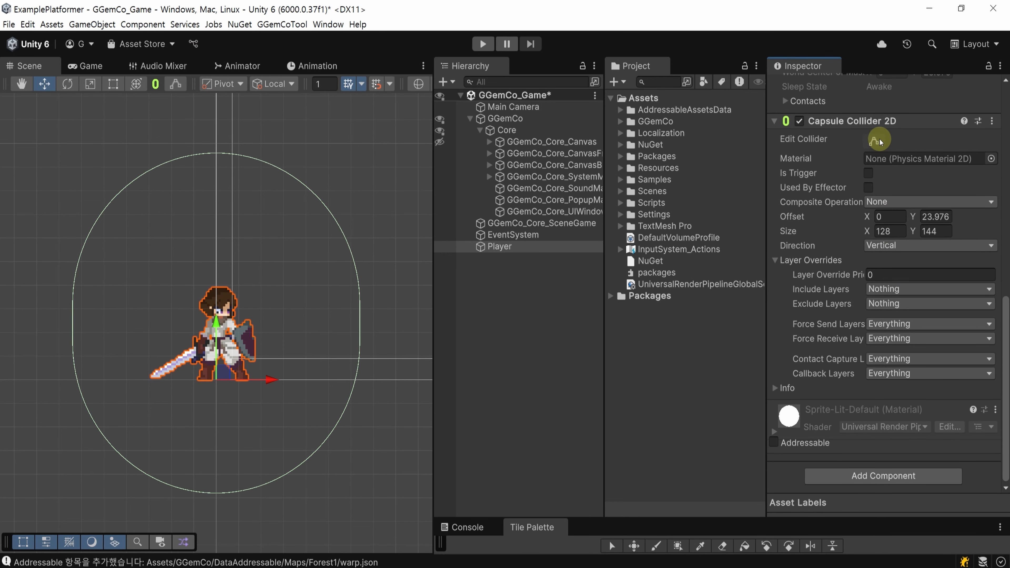
left_click(874, 142)
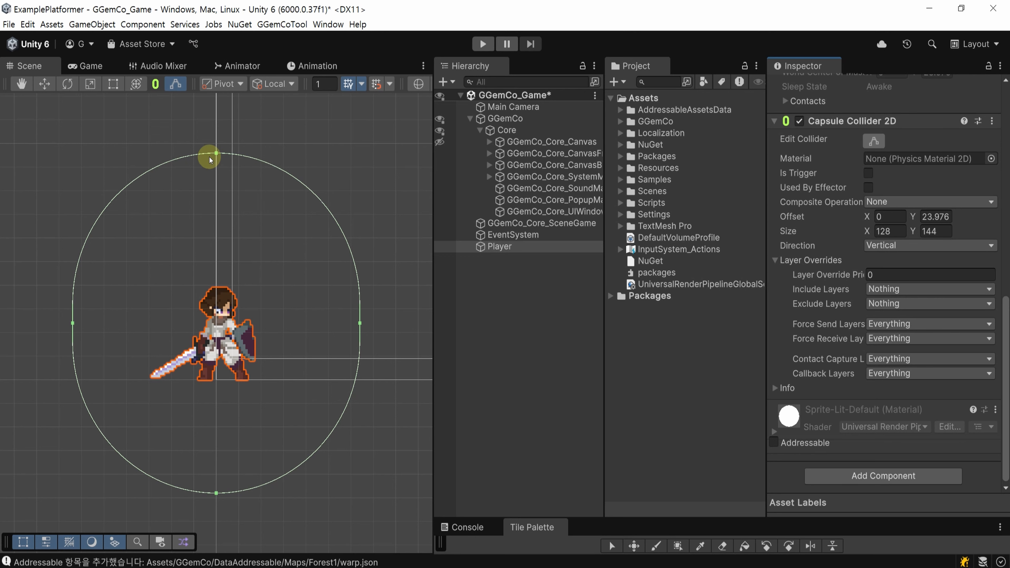
left_click_drag(215, 153, 250, 372)
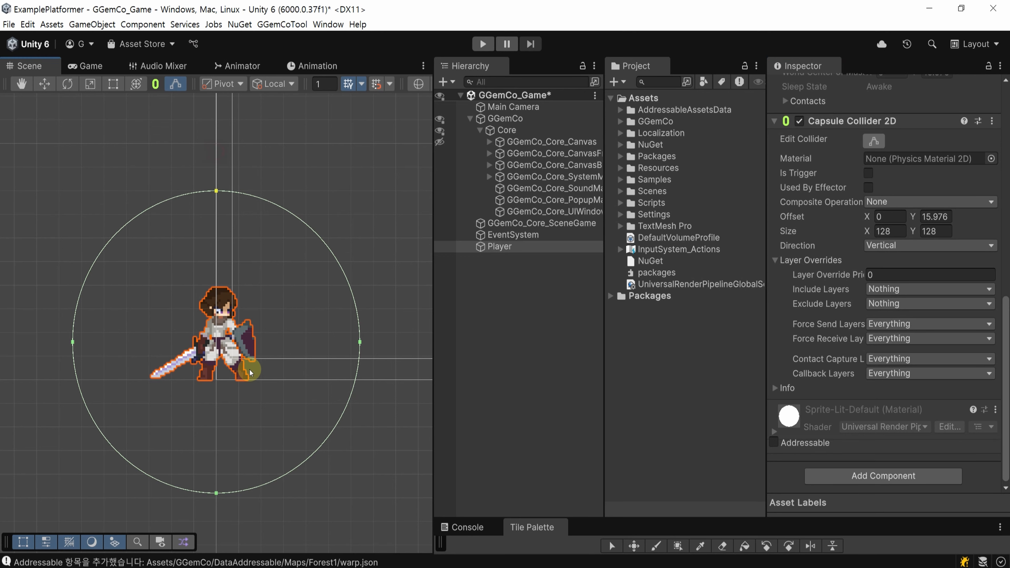
left_click(907, 246)
left_click(896, 275)
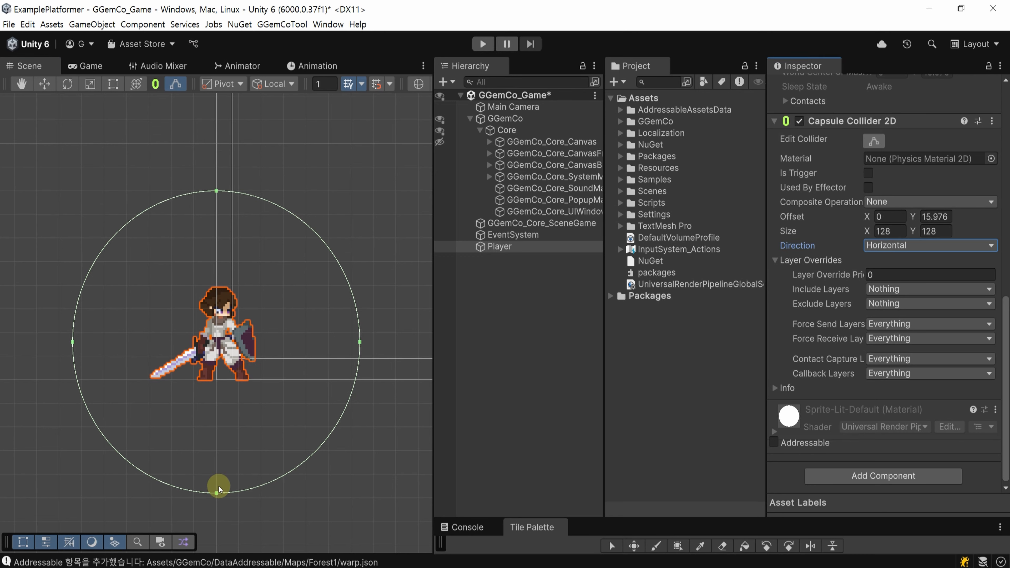
Step: Reshape Player's capsule collider around the character's feet to about 27 by 8.8, and save the scene
left_click_drag(216, 493, 217, 383)
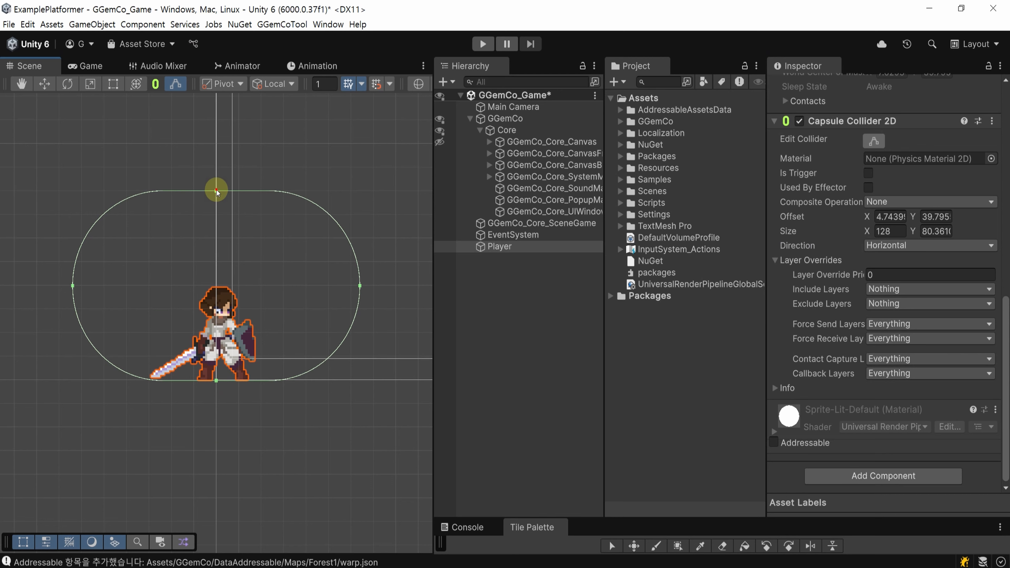
left_click_drag(215, 192, 224, 381)
scroll(224, 381, "up", 2)
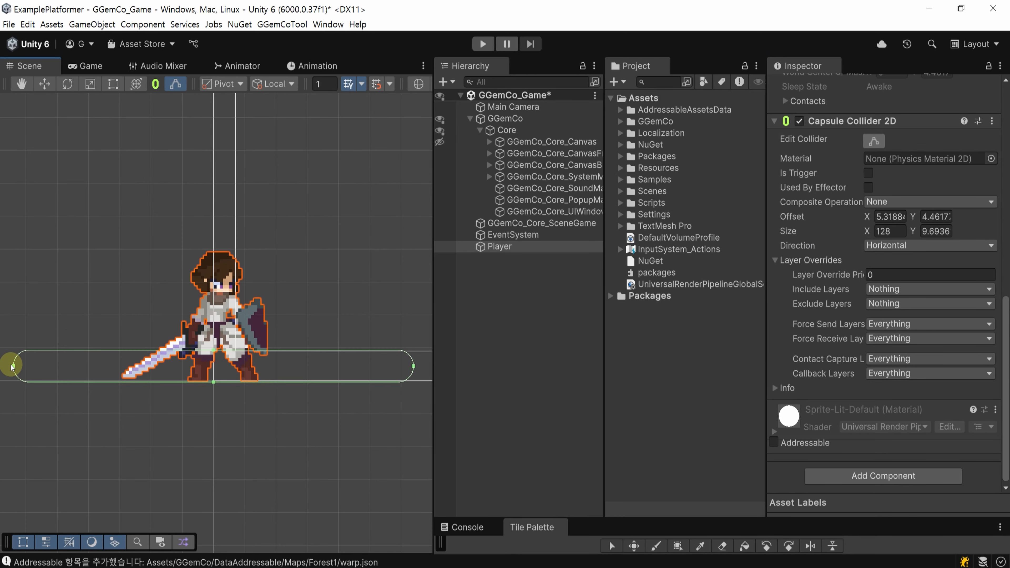
left_click_drag(13, 366, 177, 371)
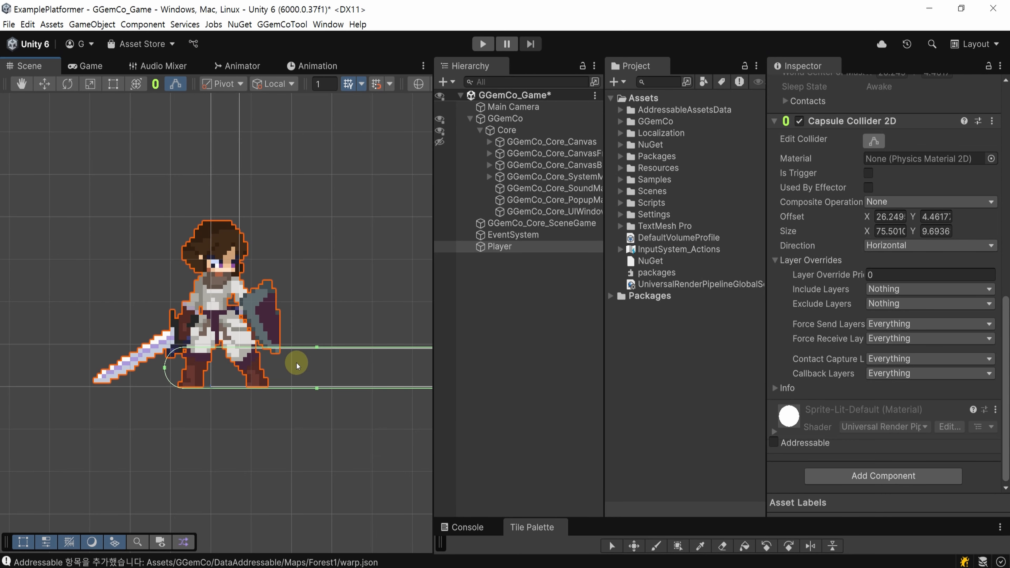
scroll(296, 361, "up", 2)
left_click_drag(400, 372, 199, 371)
left_click_drag(139, 395, 145, 349)
key("ctrl+s")
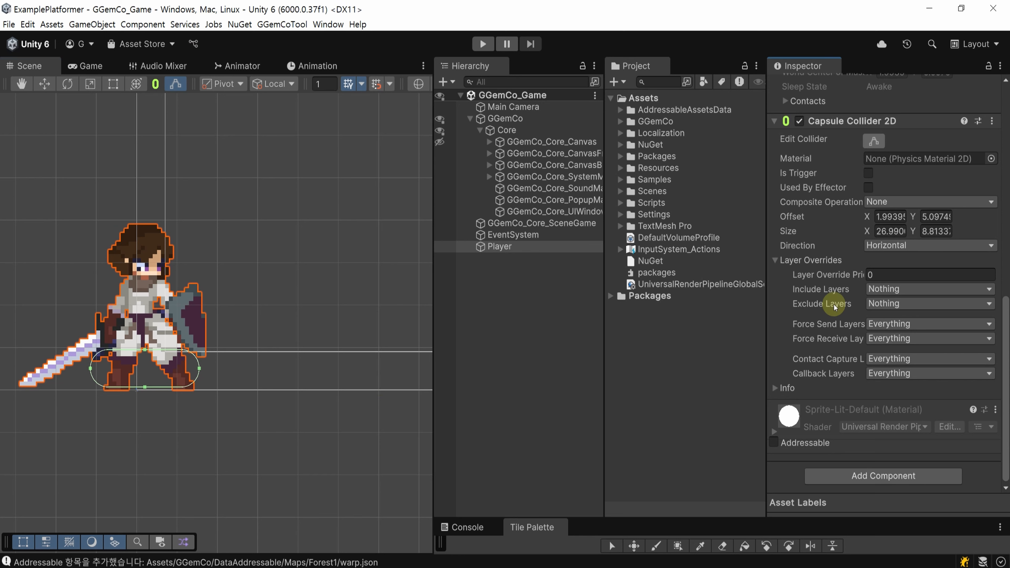
Step: Set the Player collider's Include Layers to GGemCo_TileMapWall and GGemCo_TileMapGround
left_click(872, 290)
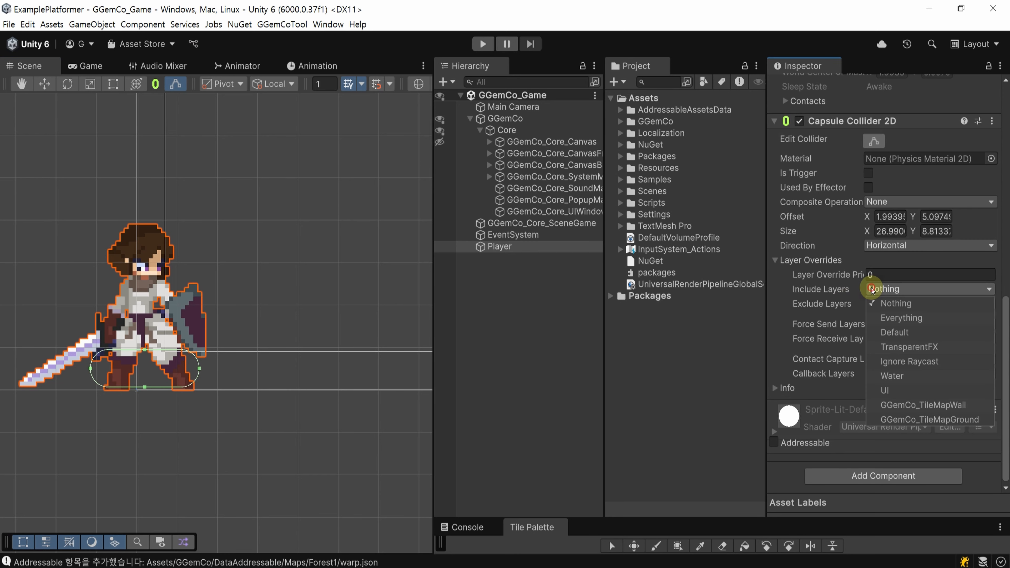
left_click(968, 405)
left_click(968, 420)
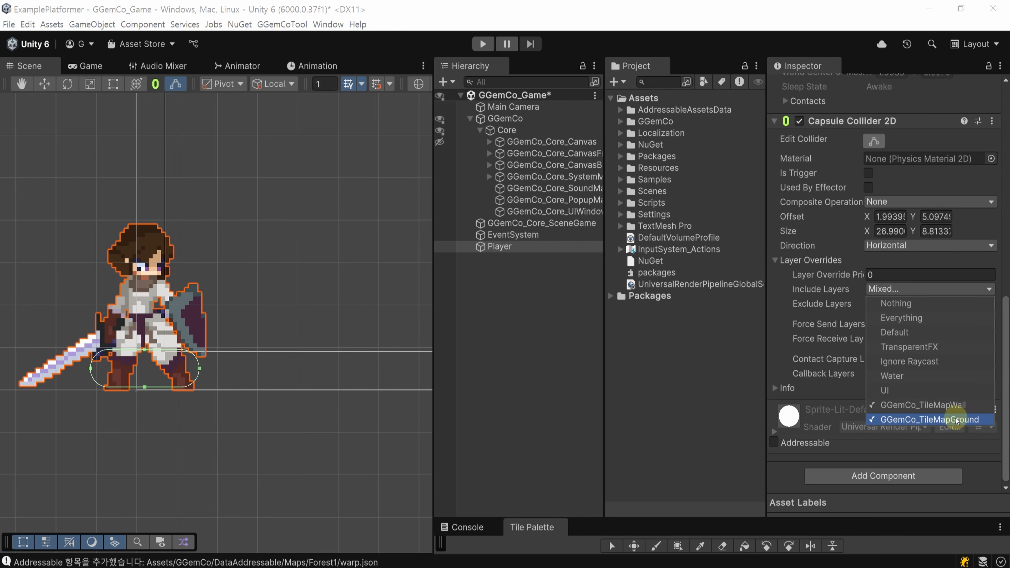
left_click(823, 304)
Step: Set the Player collider's Exclude Layers to Default, TransparentFX, Ignore Raycast, Water and UI, and save the scene
left_click(878, 305)
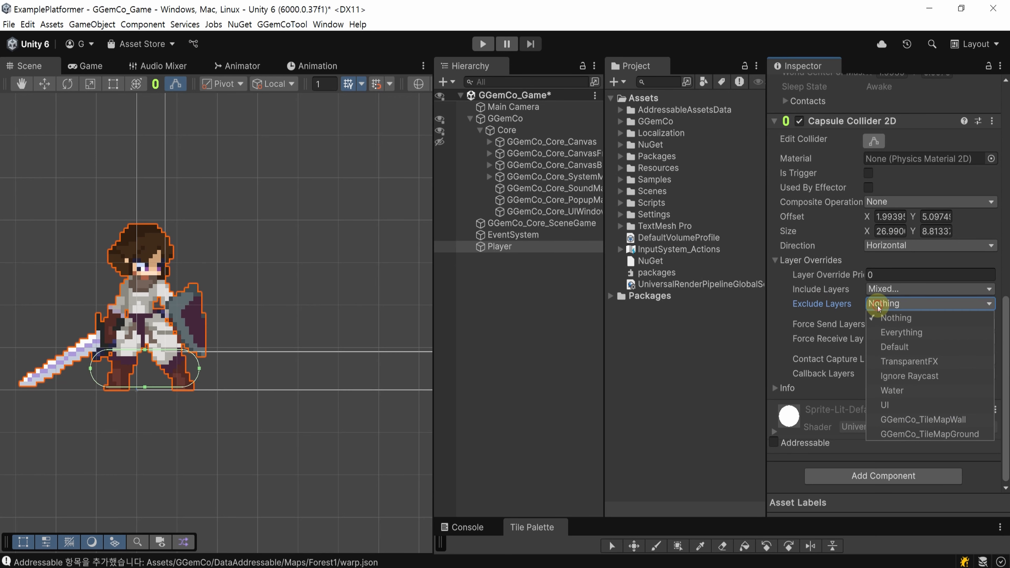
left_click(950, 348)
left_click(945, 361)
left_click(944, 376)
left_click(941, 390)
left_click(941, 405)
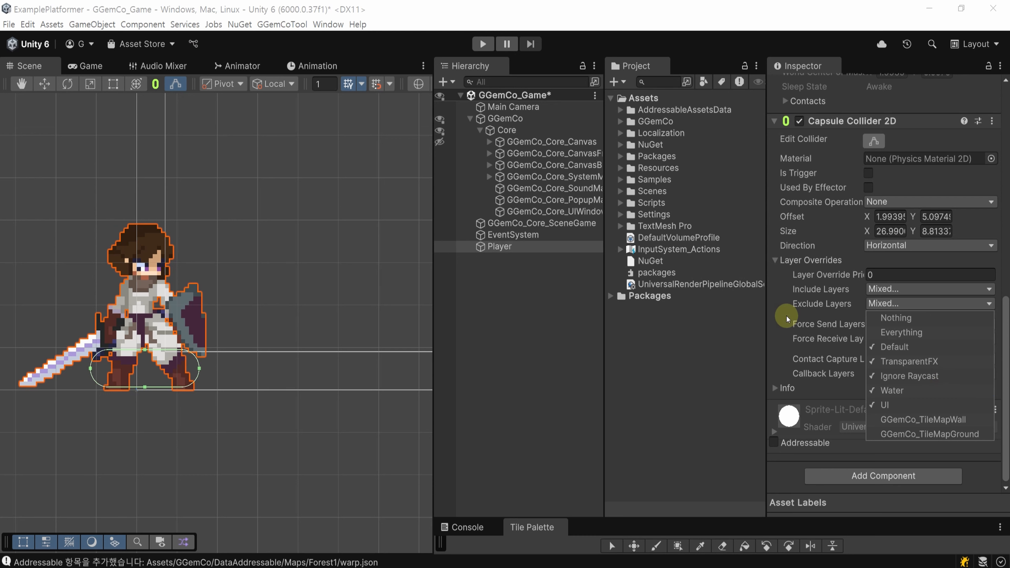
key("ctrl+s")
left_click(561, 328)
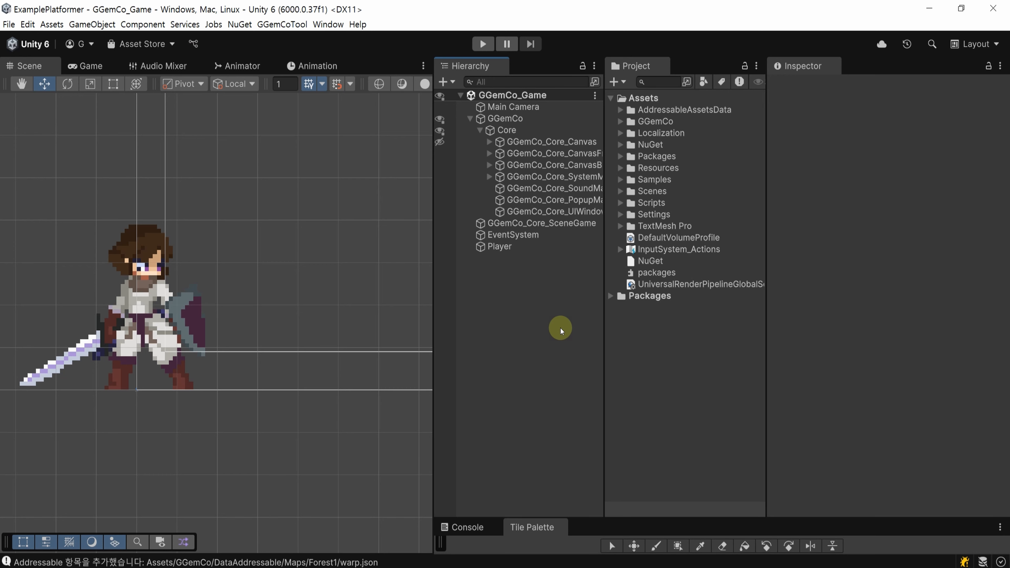
Step: Create an empty child object named AttackRange under Player, check its Transform, and save the scene
left_click(561, 246)
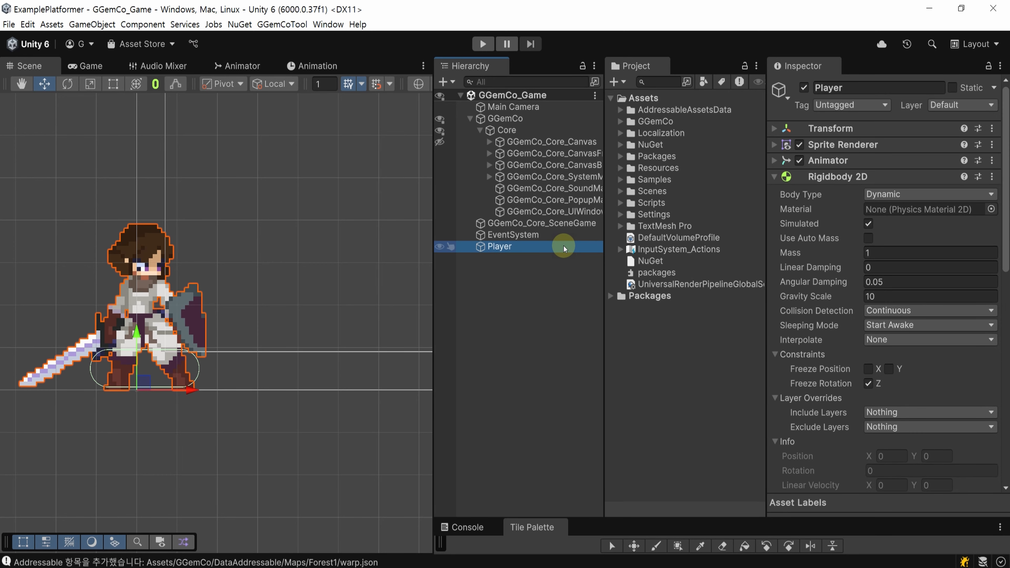
right_click(498, 244)
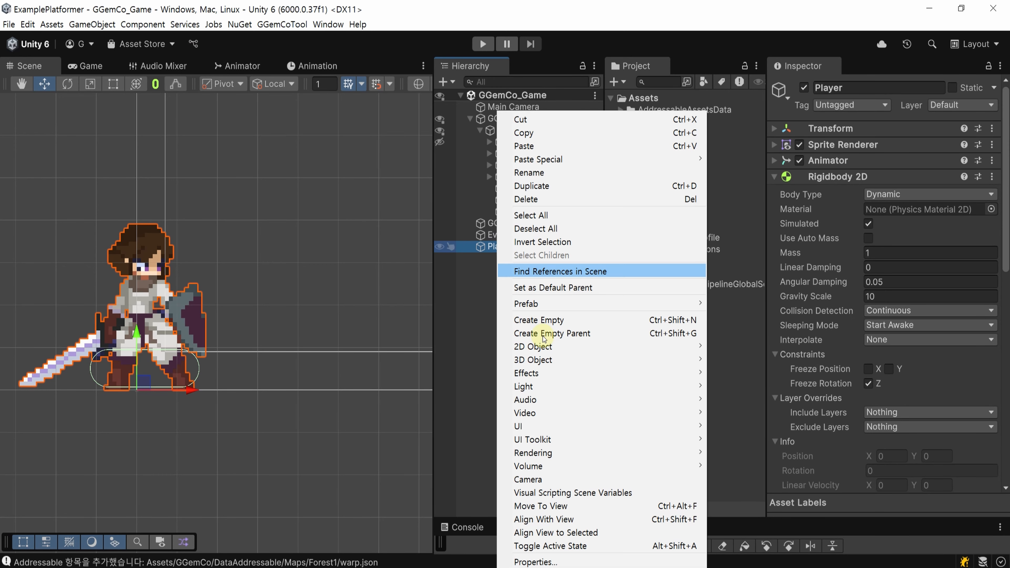
left_click(591, 320)
type("AttackRange")
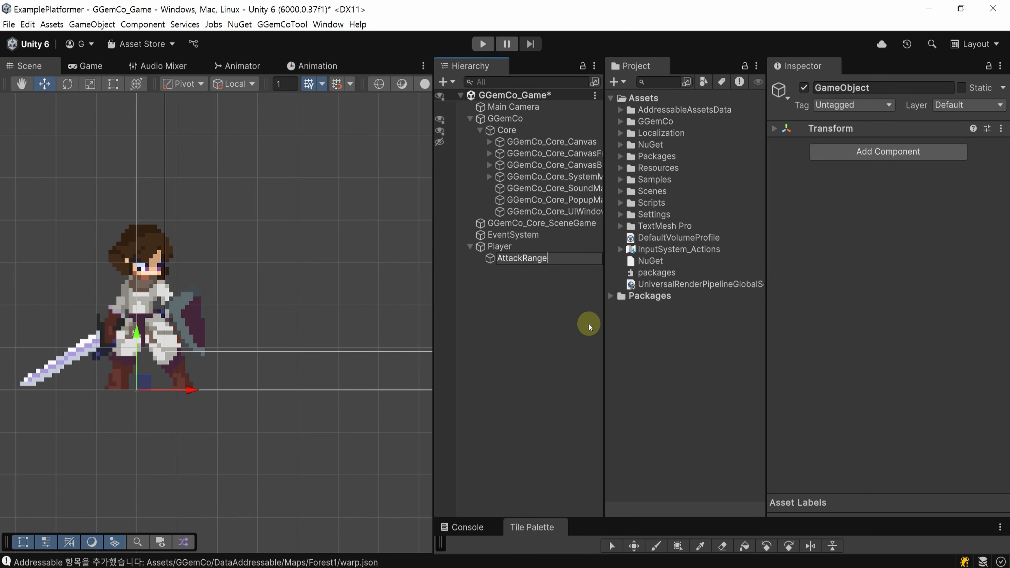
left_click(902, 206)
left_click(777, 127)
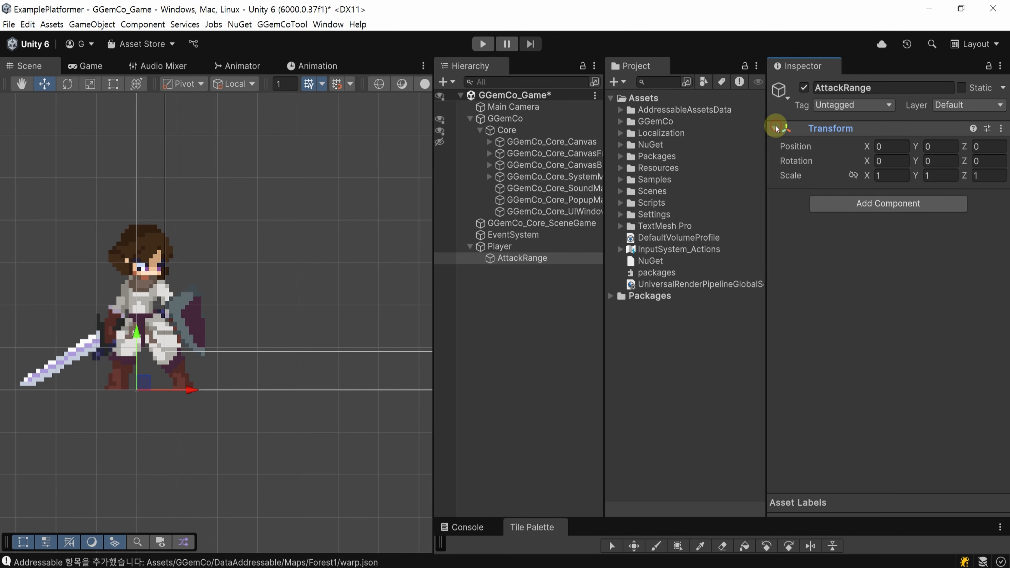
left_click(777, 125)
key("ctrl+s")
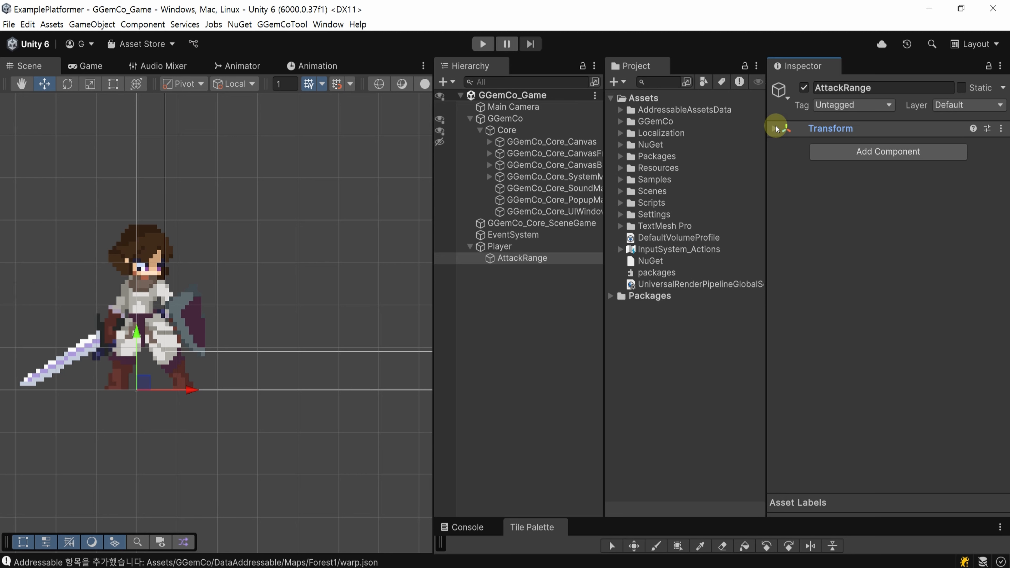
Step: Add the Character Attack Range script component to the AttackRange object
left_click(831, 157)
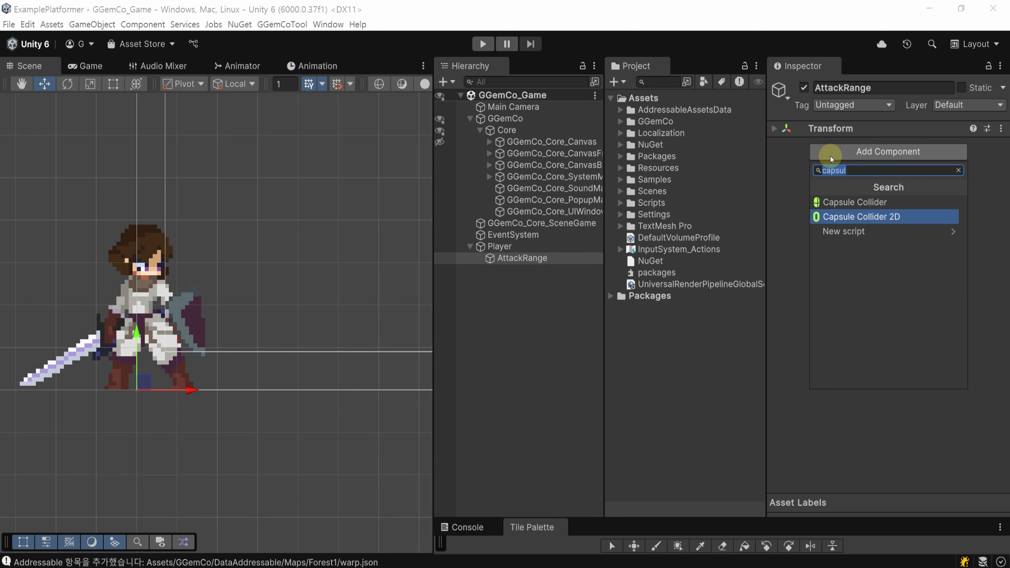
type("chara")
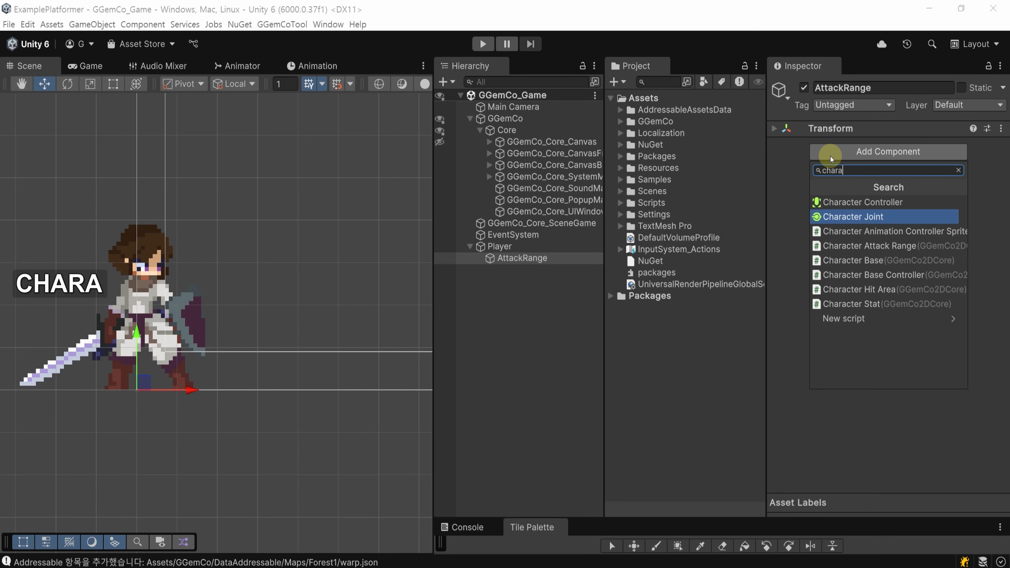
type("att")
key("BackSpace")
key("BackSpace")
key("BackSpace")
type("c")
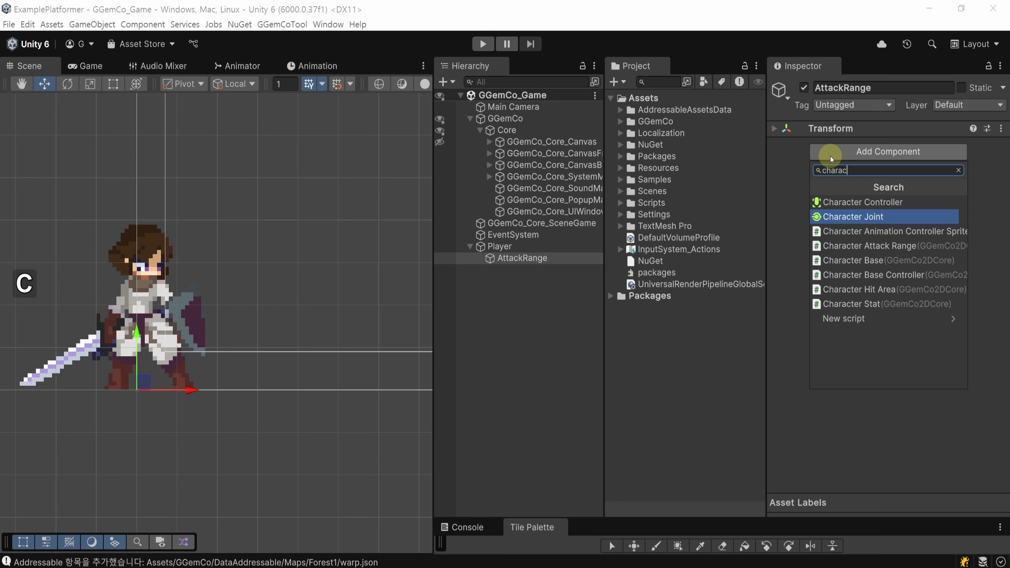
left_click(927, 246)
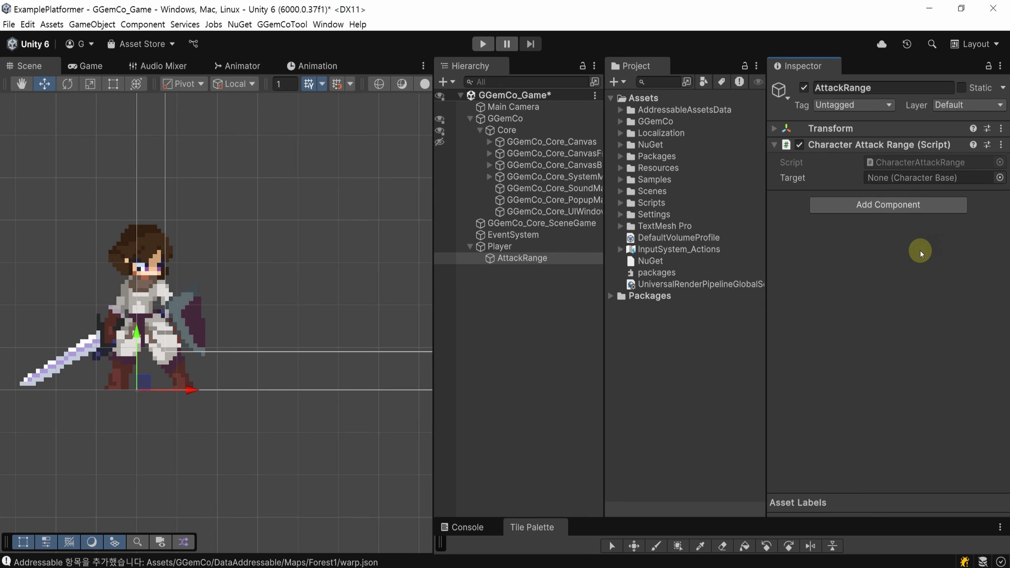
Step: Add a Capsule Collider 2D to AttackRange, enable Is Trigger on it, and save the scene
left_click(850, 207)
type("cap")
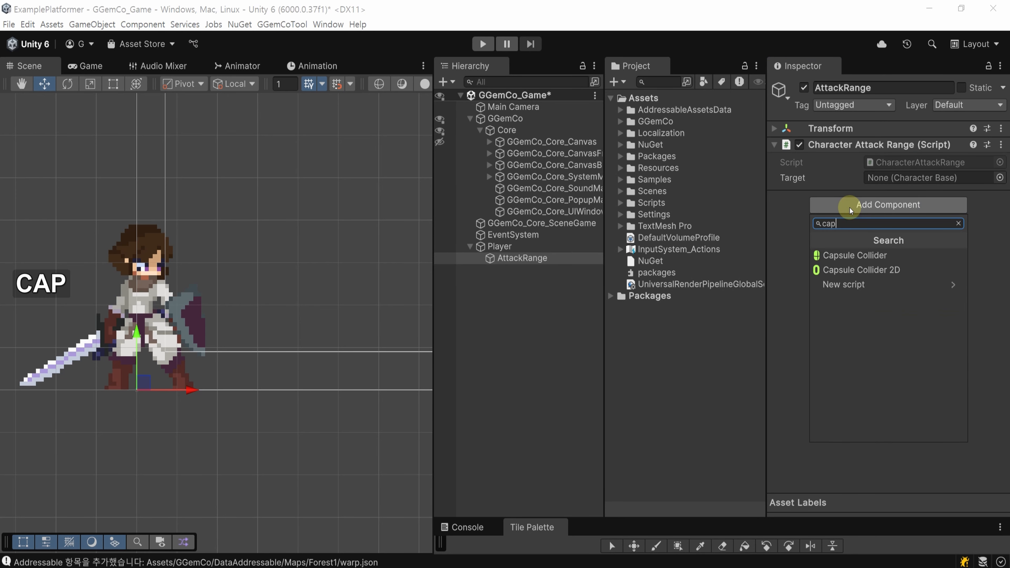
type("sul")
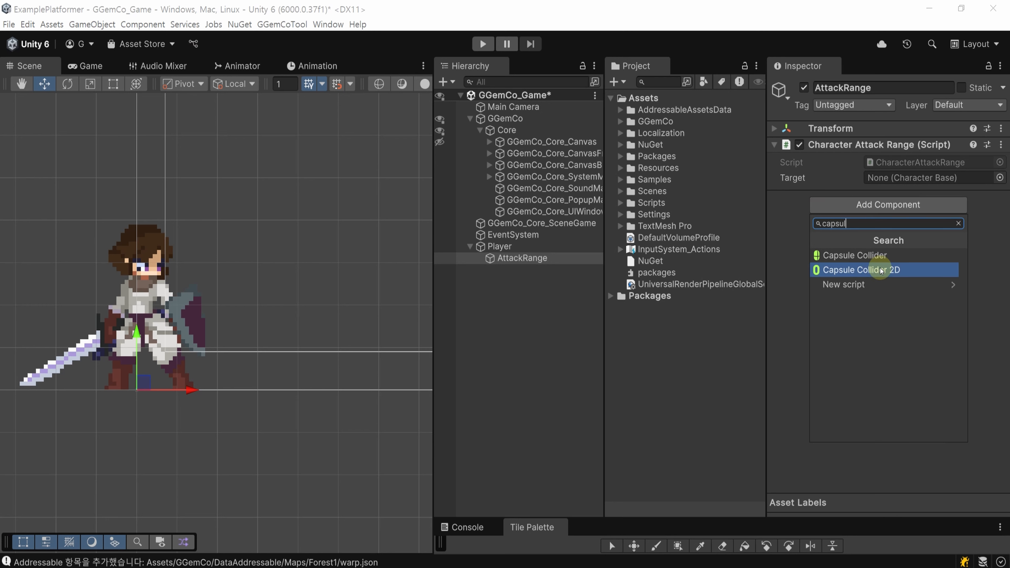
left_click(913, 268)
scroll(896, 249, "down", 1)
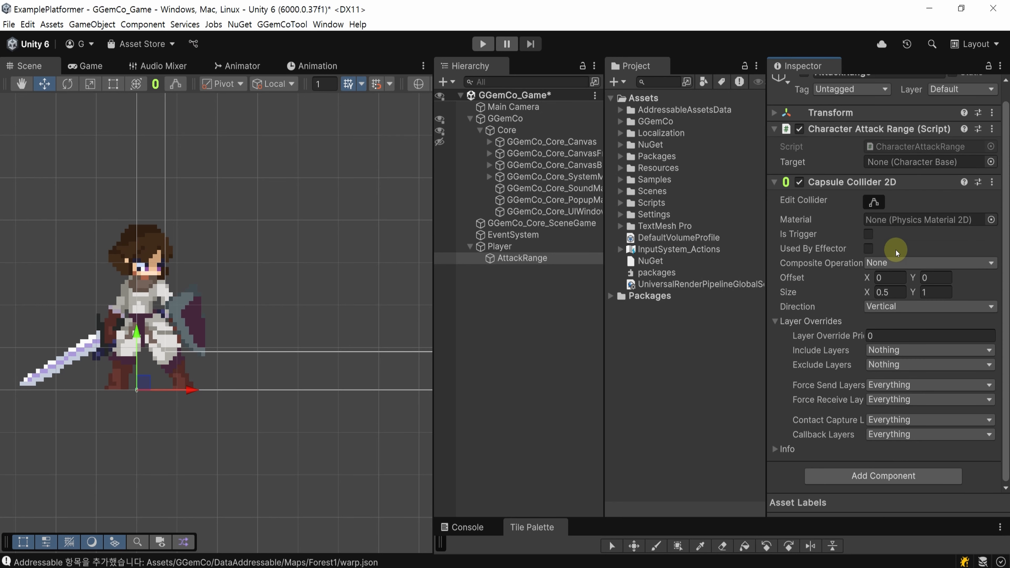
left_click(870, 234)
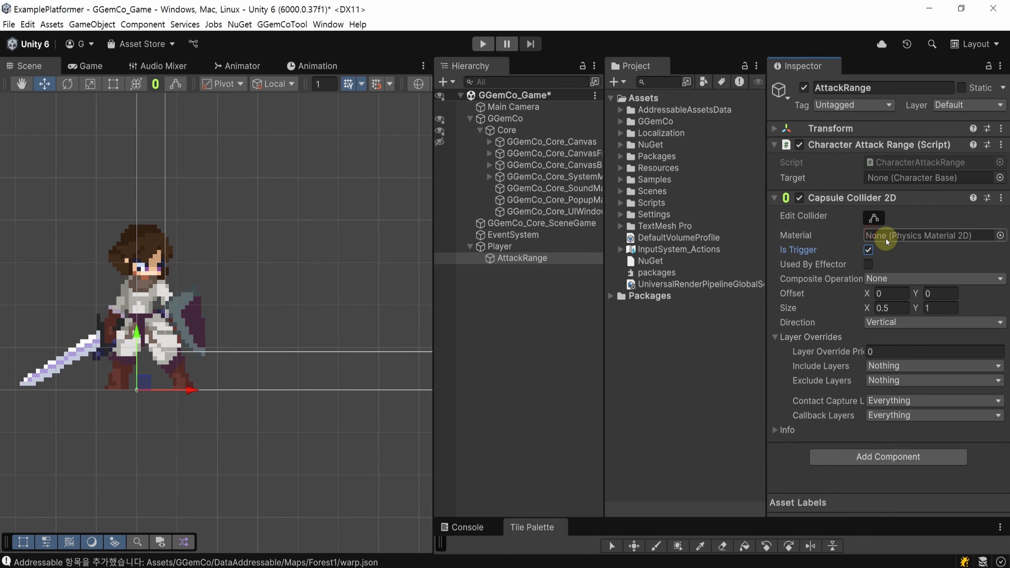
key("ctrl+s")
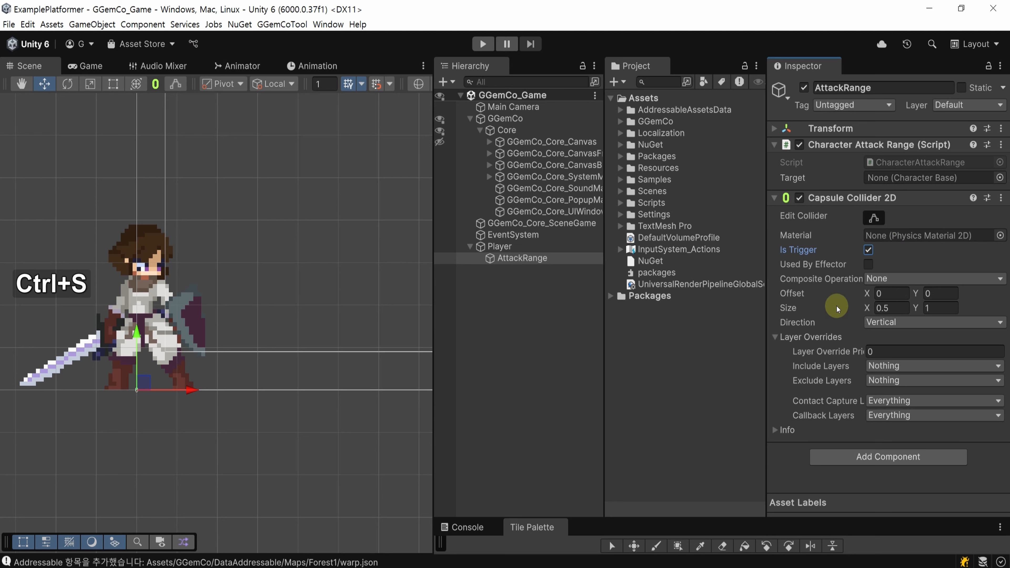
Step: Set the AttackRange collider's size to 50 by 50 and its Direction to Horizontal
left_click(900, 308)
type("50")
key("Tab")
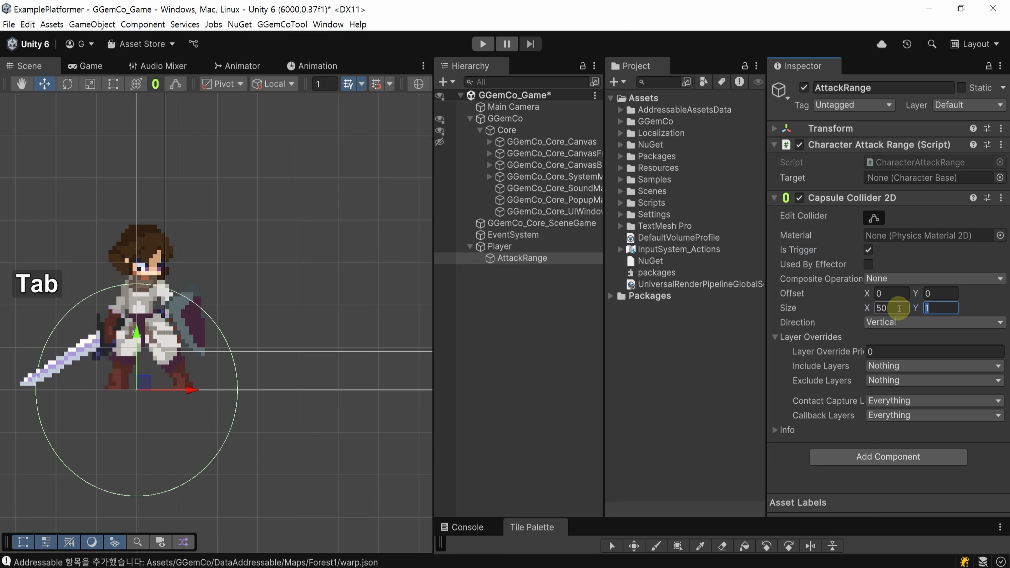
type("50")
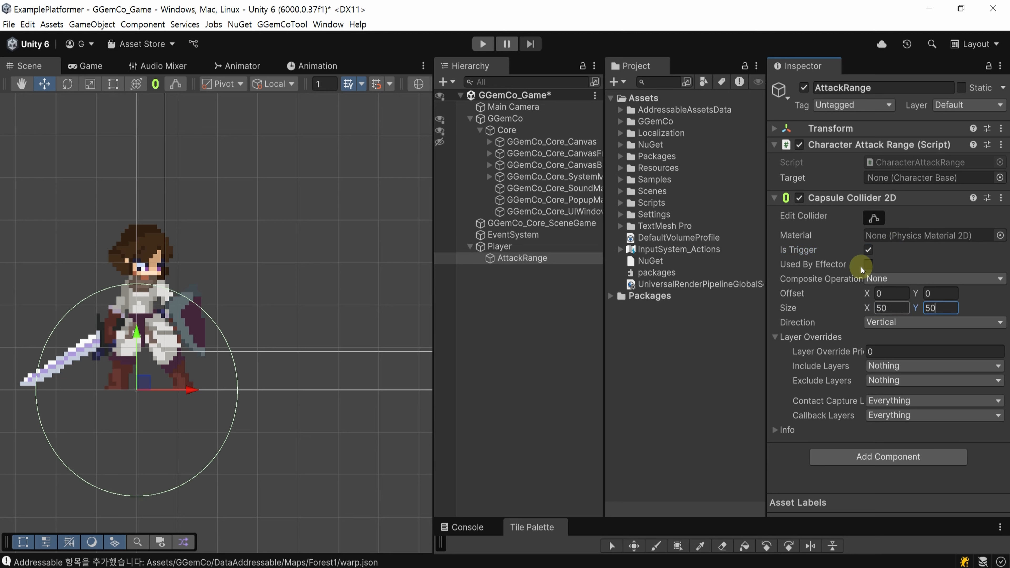
left_click(878, 220)
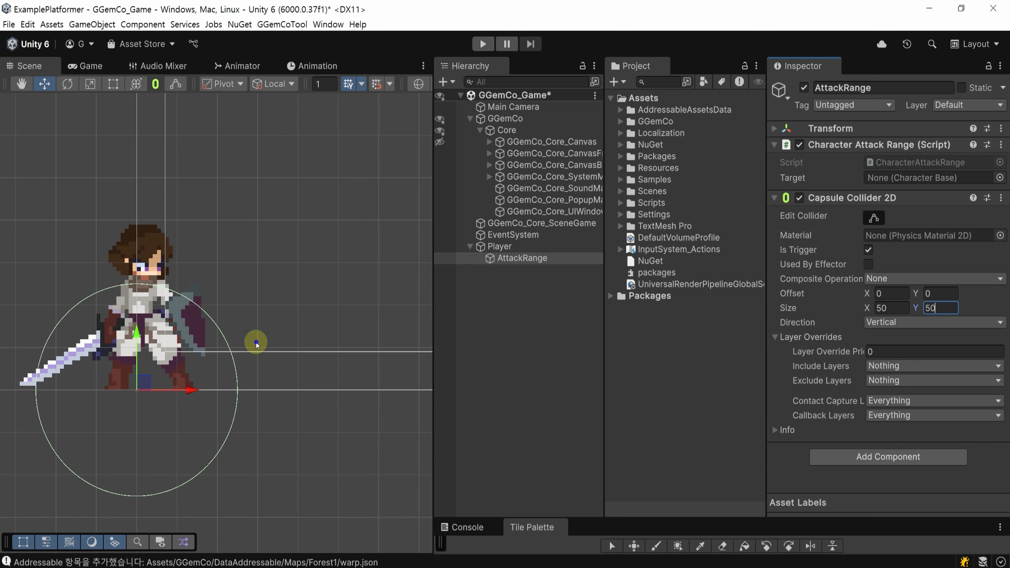
middle_click_drag(257, 343, 309, 323)
left_click(909, 322)
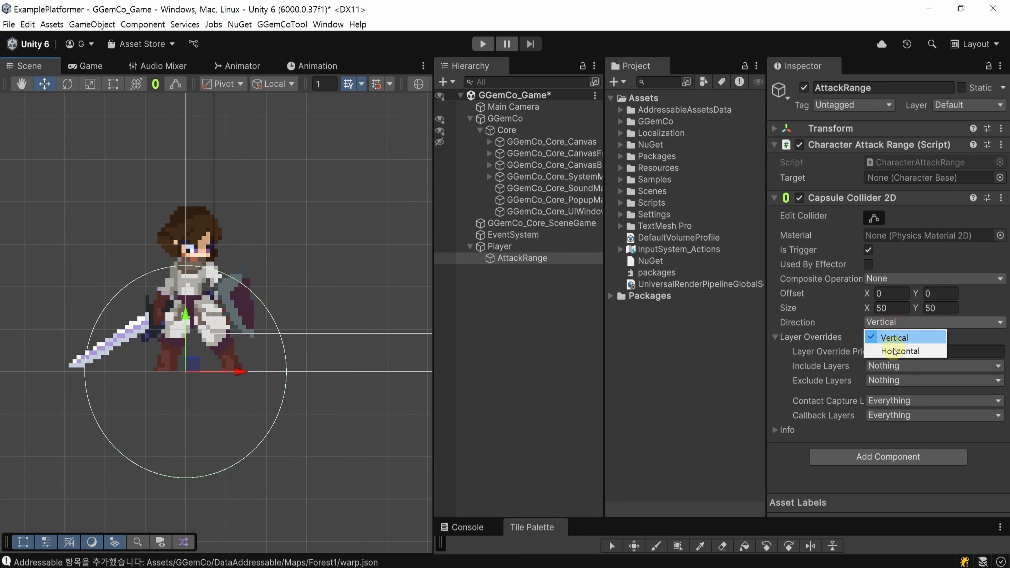
left_click(894, 352)
Step: Set the AttackRange collider's size to 80 by 40 and save the scene
left_click(899, 307)
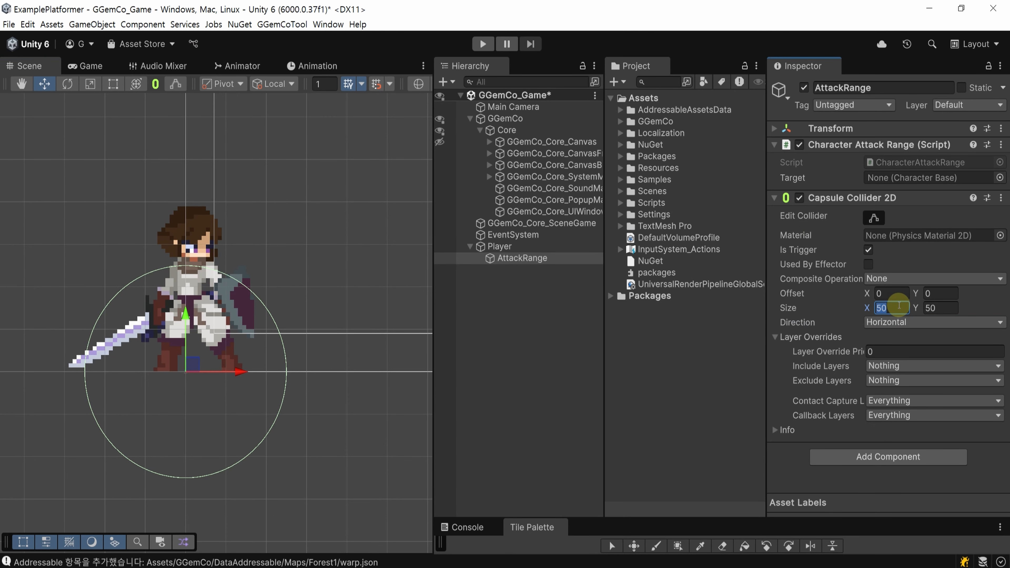
type("100")
key("Tab")
type("50")
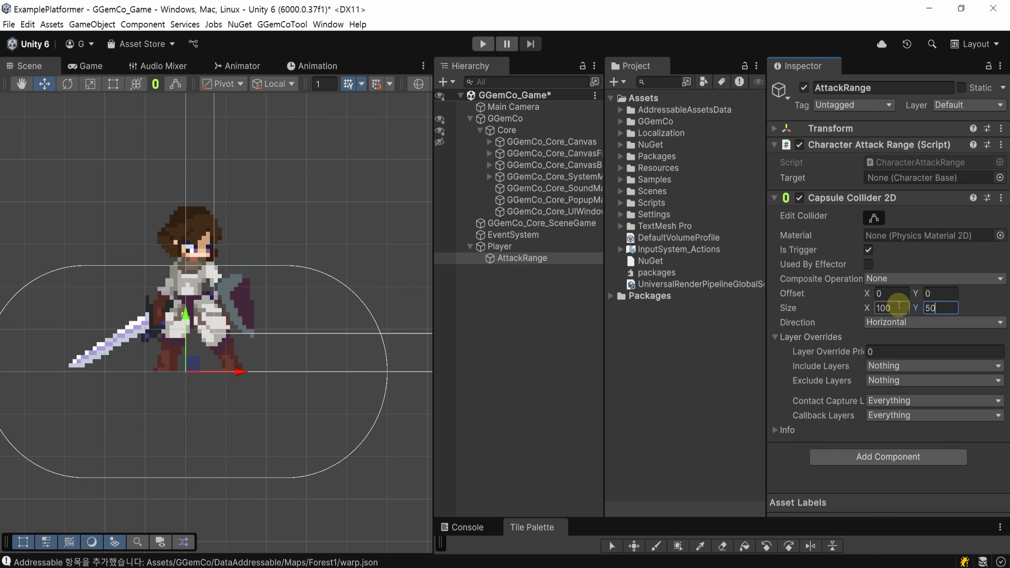
key("shift+Tab")
type("80")
key("Tab")
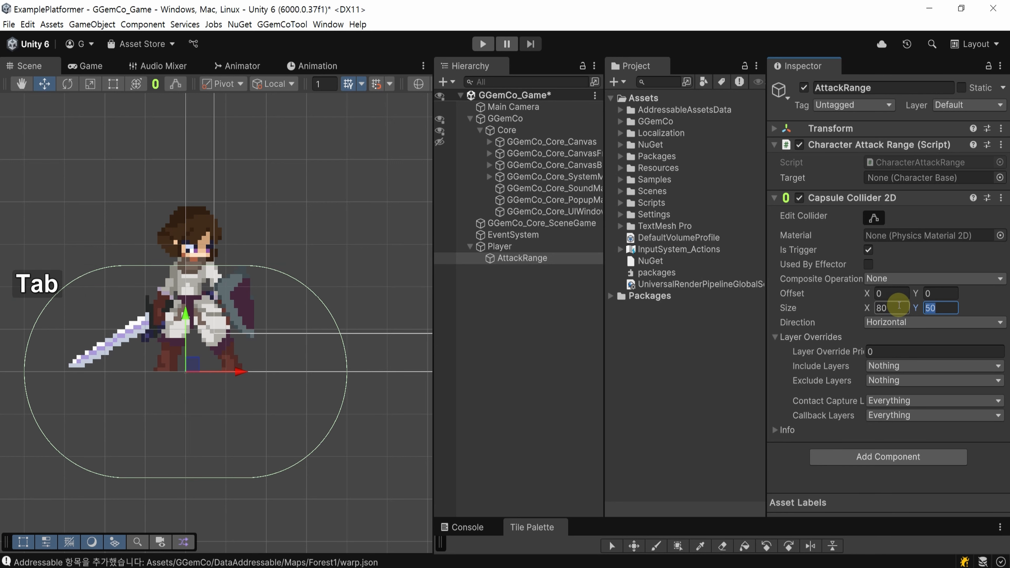
type("40")
key("ctrl+s")
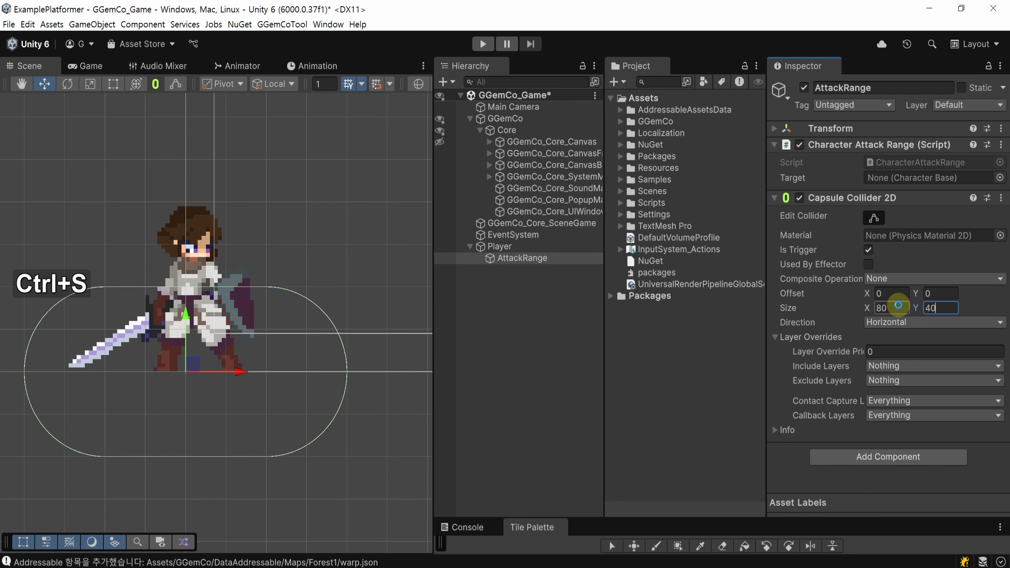
left_click(555, 352)
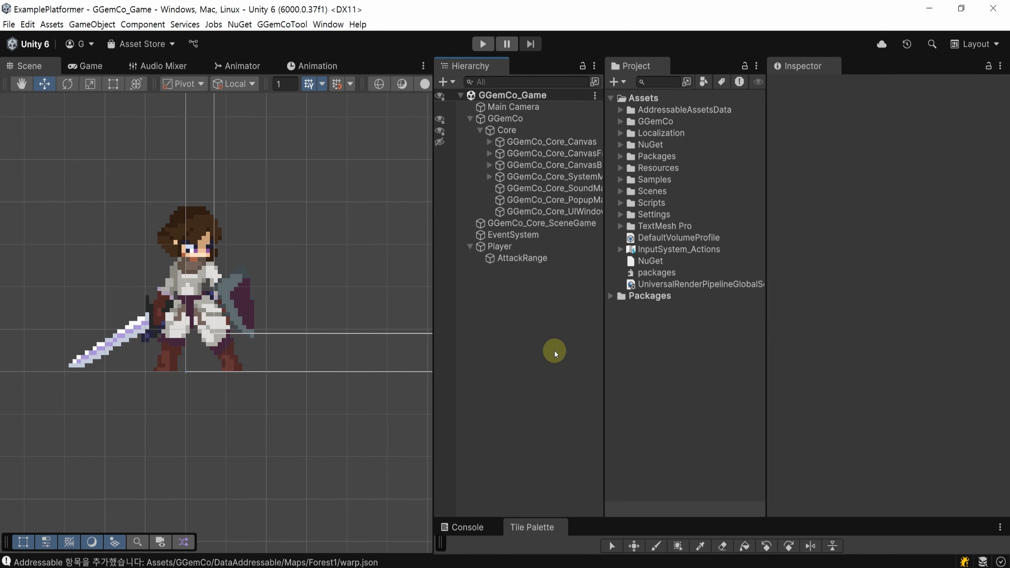
Step: Create an empty child object named HitArea under Player and save the scene
left_click(537, 247)
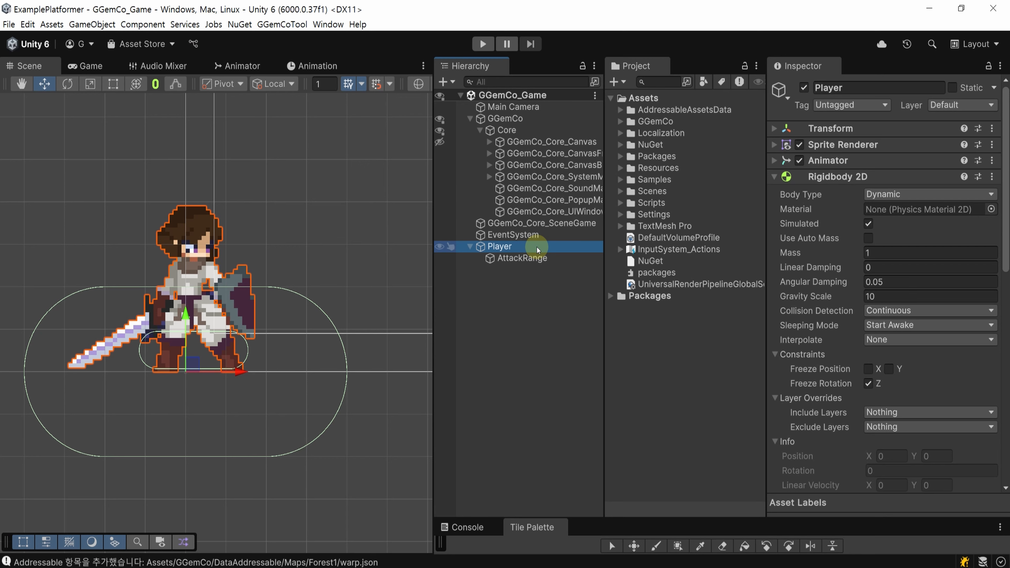
right_click(537, 247)
left_click(570, 316)
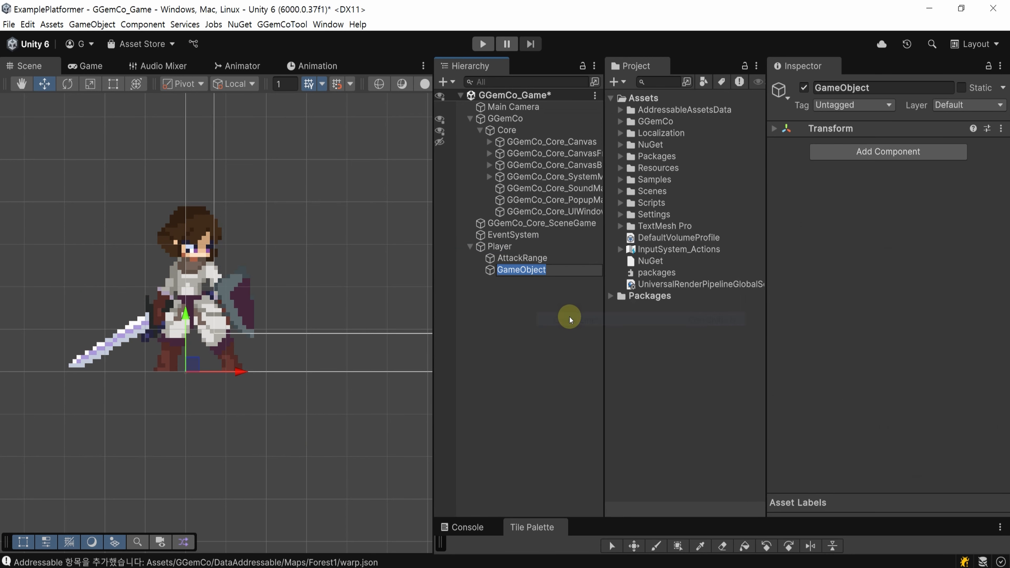
type("HitArea")
key("Return")
key("ctrl+s")
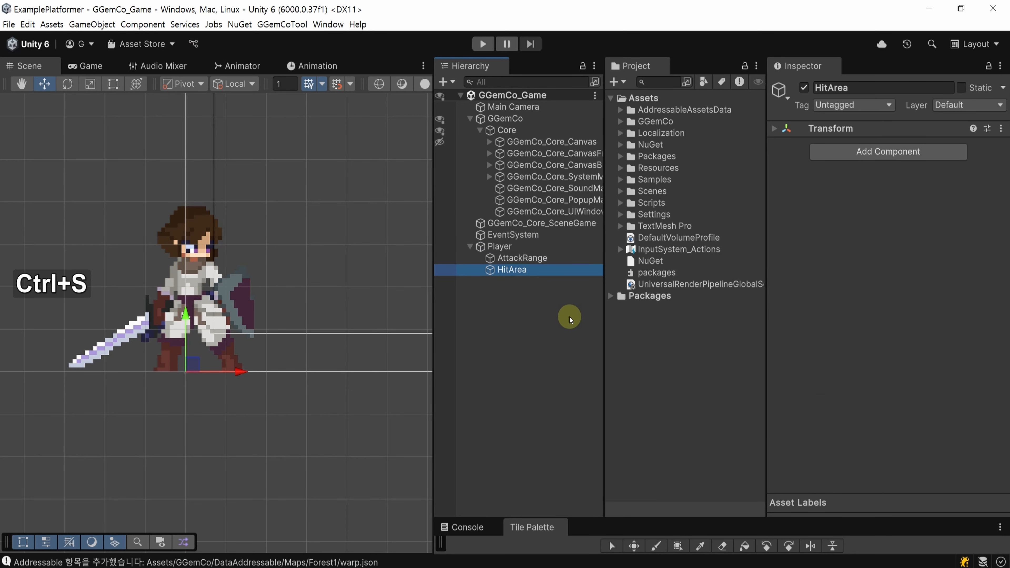
Step: Add the Character Hit Area script component to the HitArea object
left_click(862, 156)
type("charac")
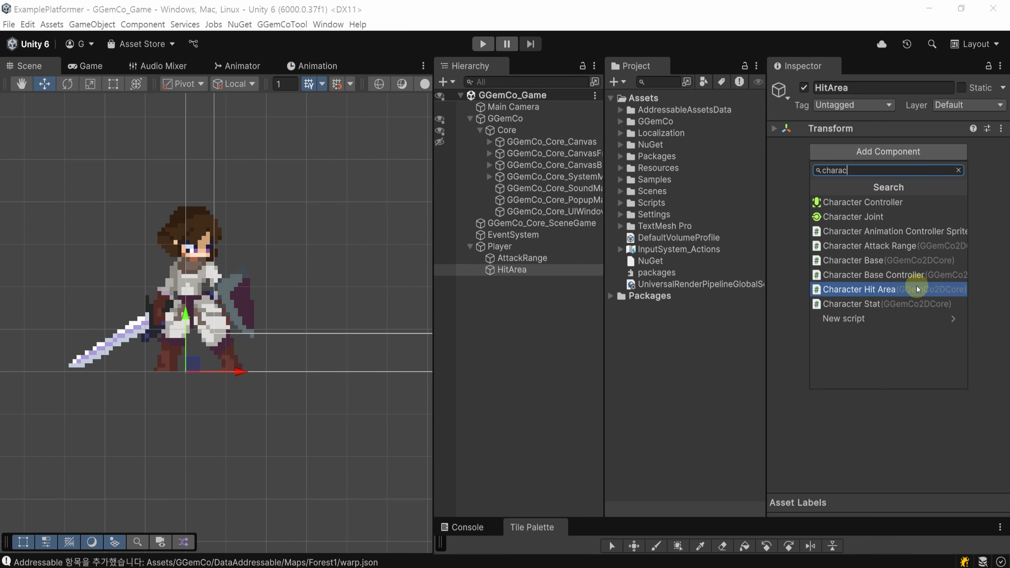
left_click(917, 289)
Step: Add a Capsule Collider 2D to HitArea, enable Is Trigger on it, and save the scene
left_click(874, 204)
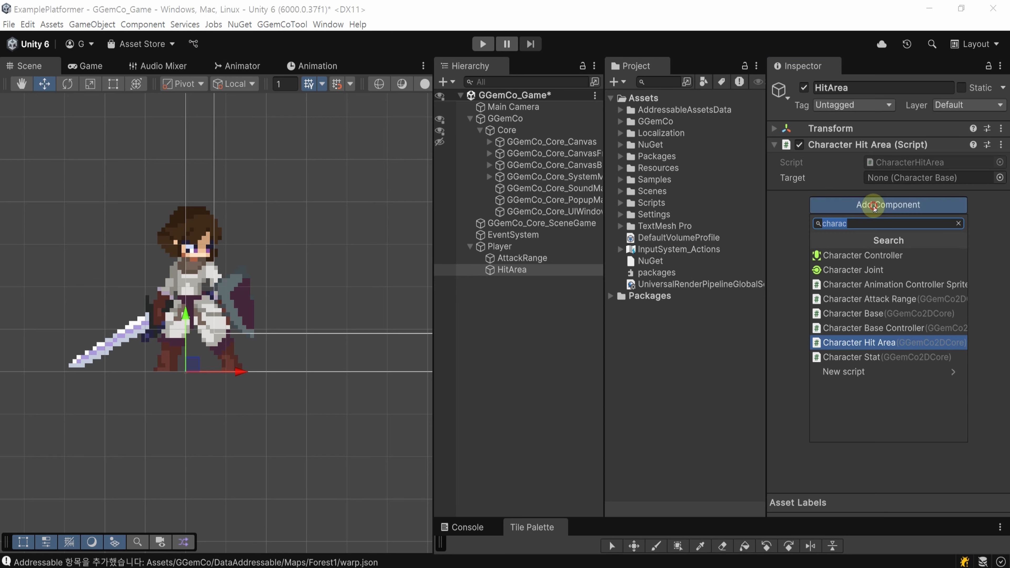
type("capsul")
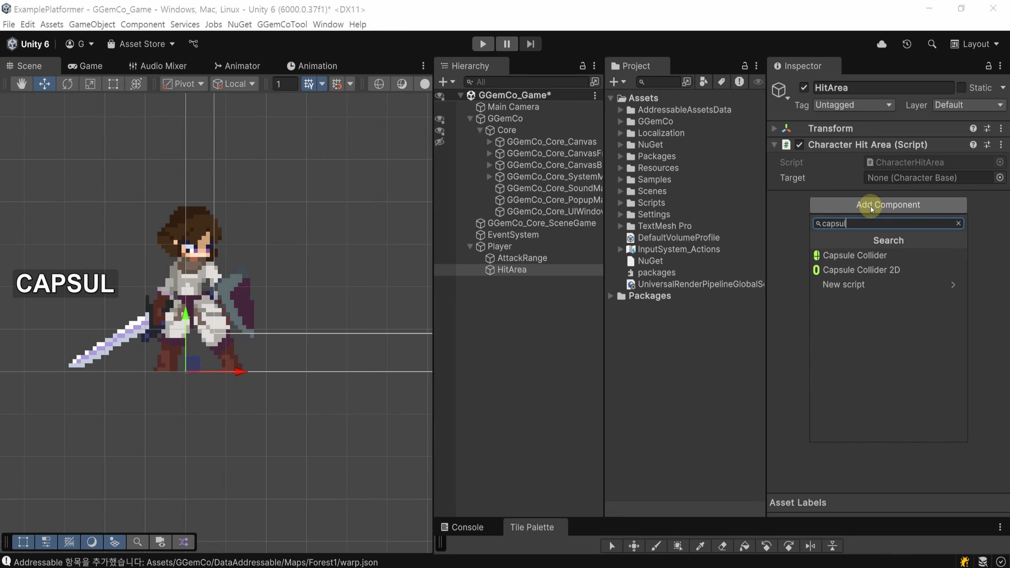
left_click(921, 270)
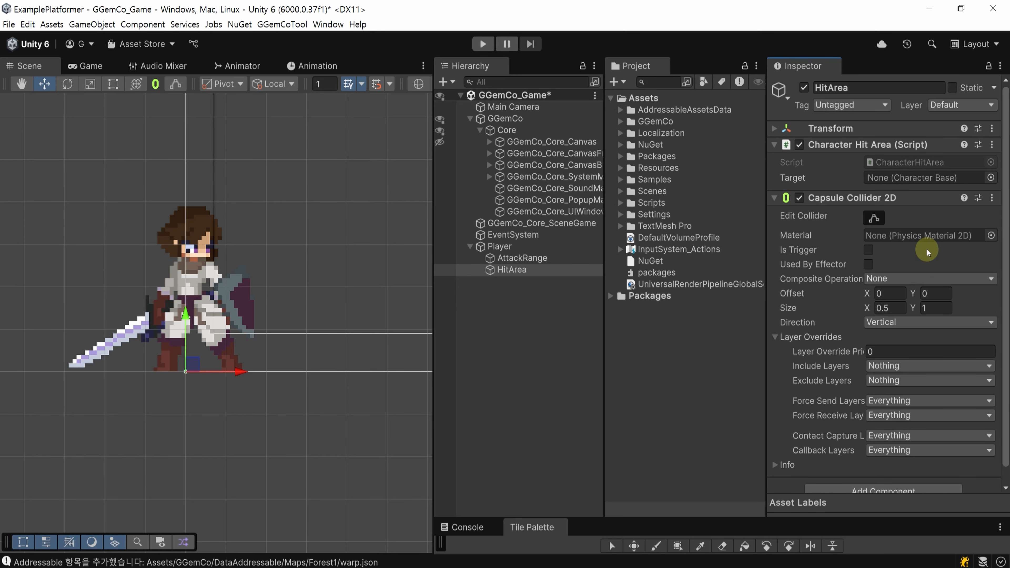
left_click(868, 250)
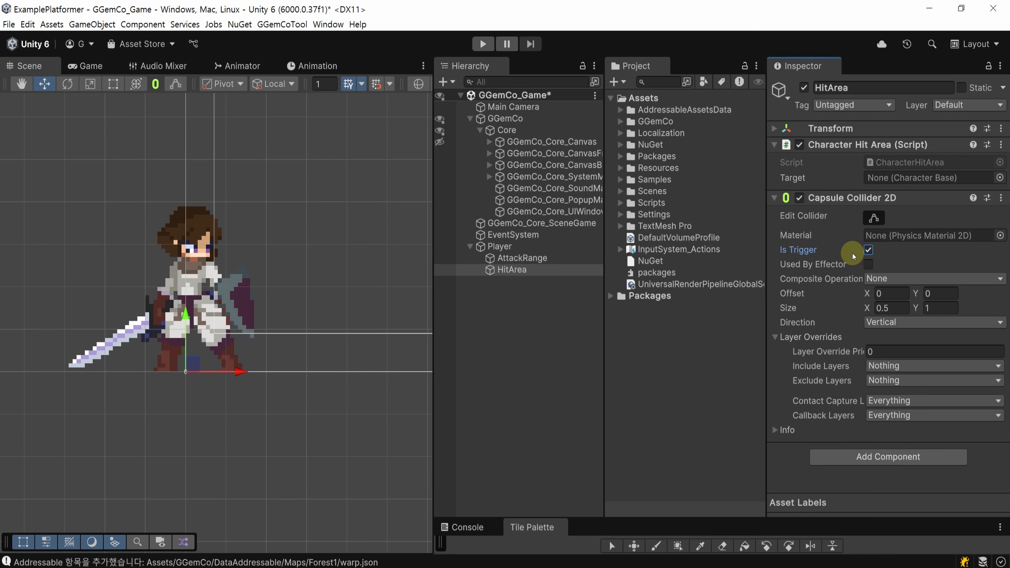
key("ctrl+s")
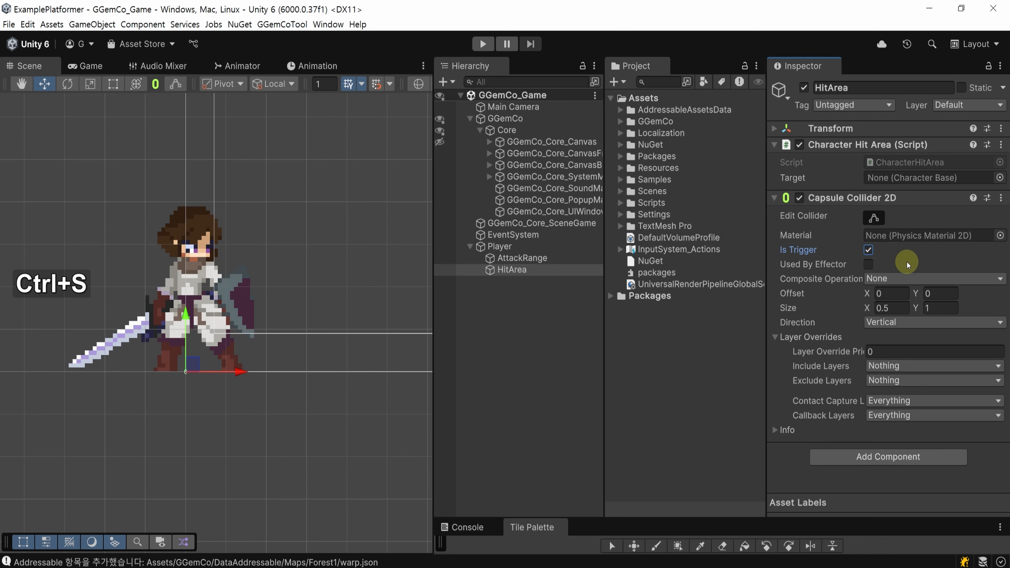
Step: Try a 50 by 25 size with Horizontal direction on the HitArea collider, and restore the Vertical direction
left_click(895, 307)
type("50")
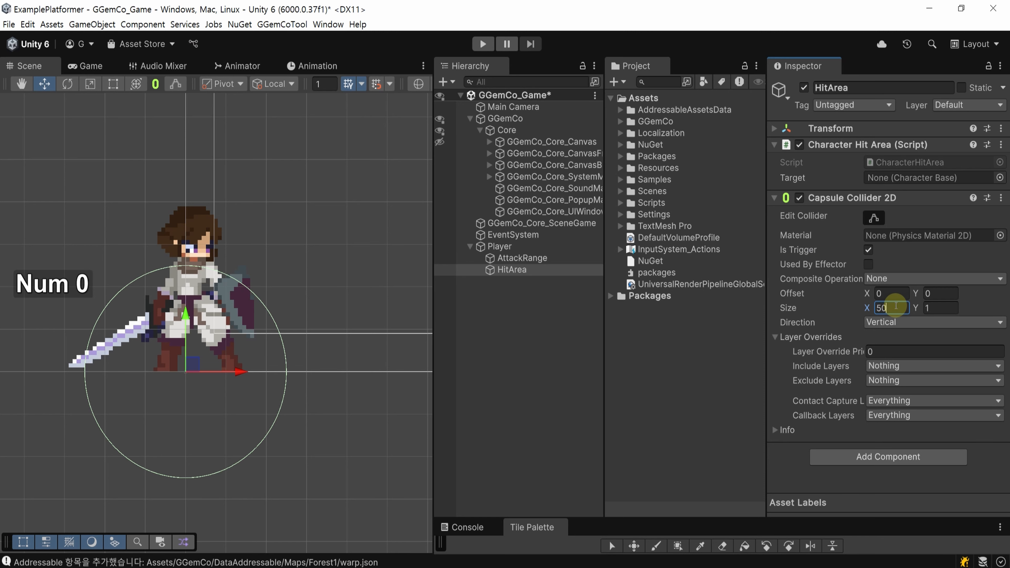
key("Tab")
type("25")
left_click(896, 323)
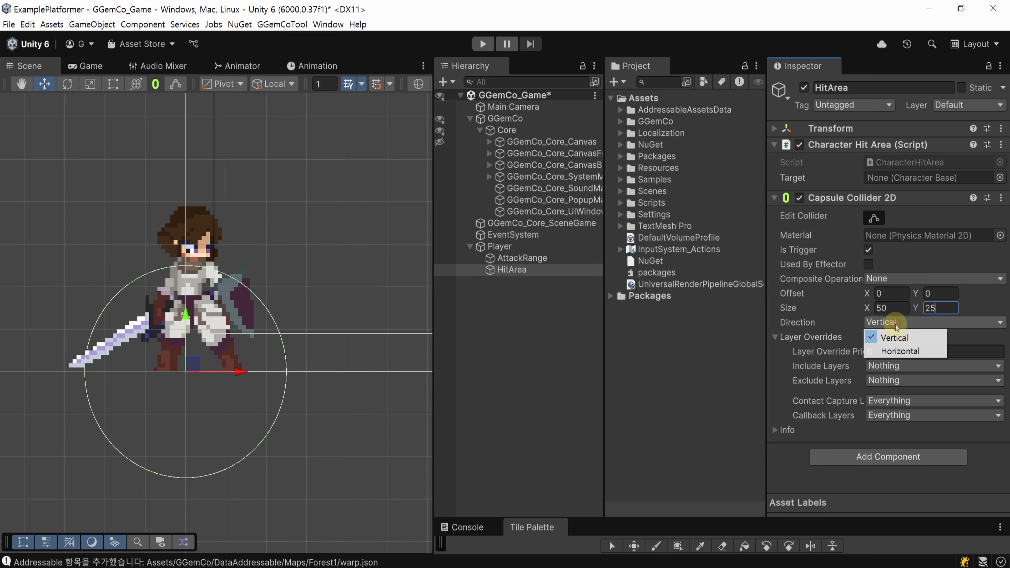
left_click(898, 338)
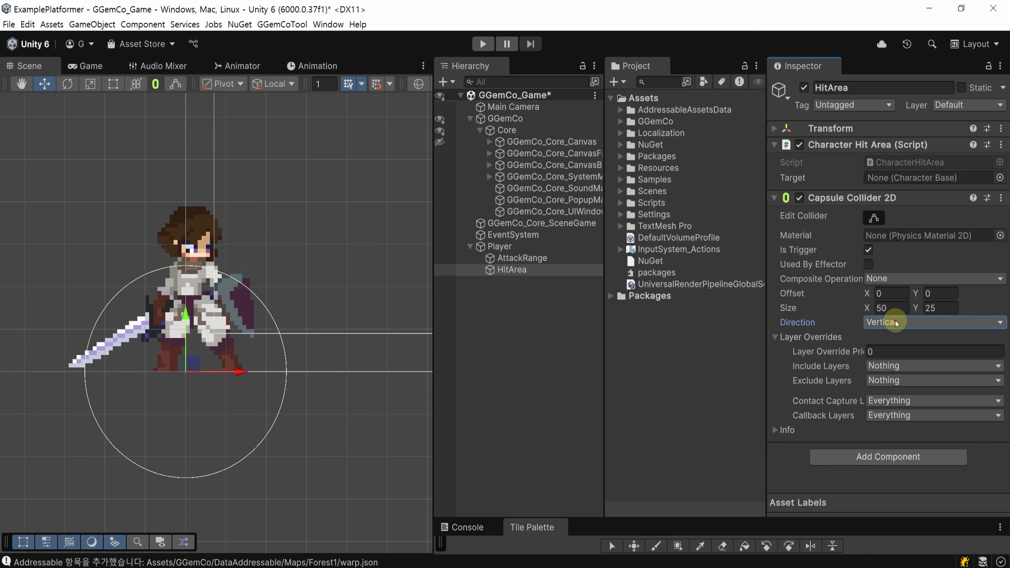
left_click(897, 323)
left_click(900, 351)
left_click(901, 324)
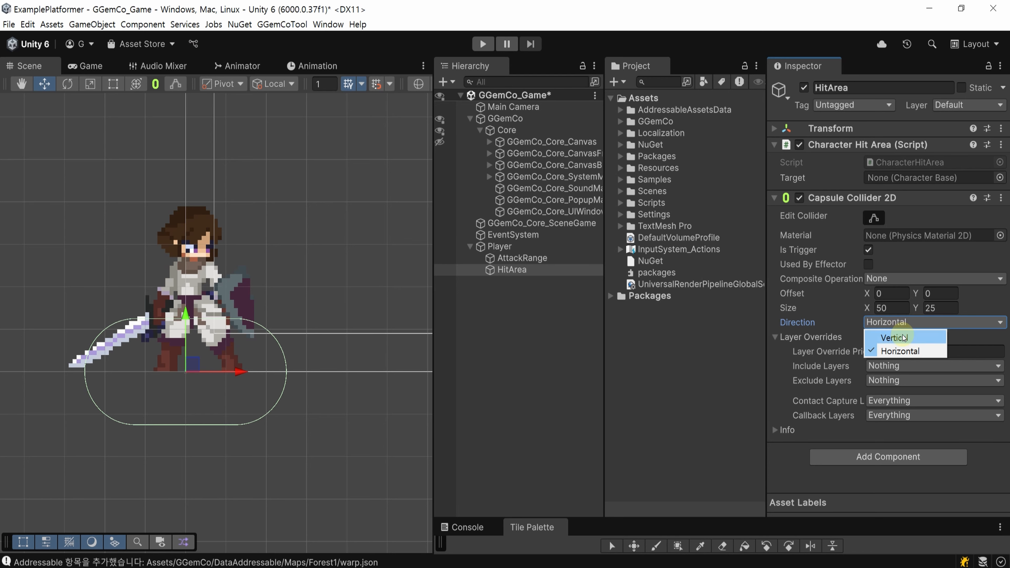
left_click(895, 338)
Step: Set the HitArea collider's size to 25 by 50
left_click(893, 309)
type("25")
key("Tab")
type("50")
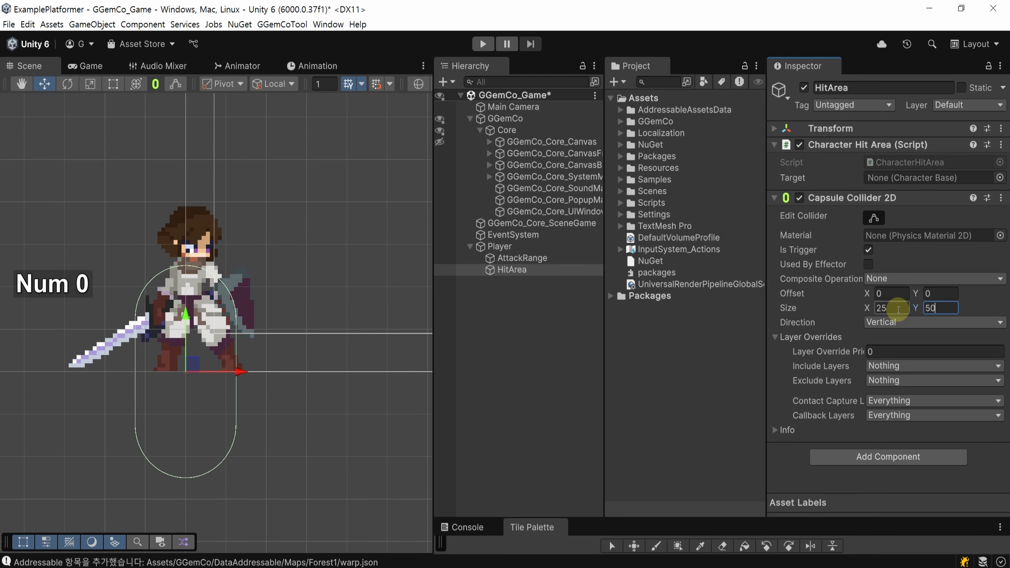
Step: Reshape the HitArea capsule around the character's body to about 14.7 by 39.1, offset about 1.7 and 20.4, and save the scene
left_click(874, 217)
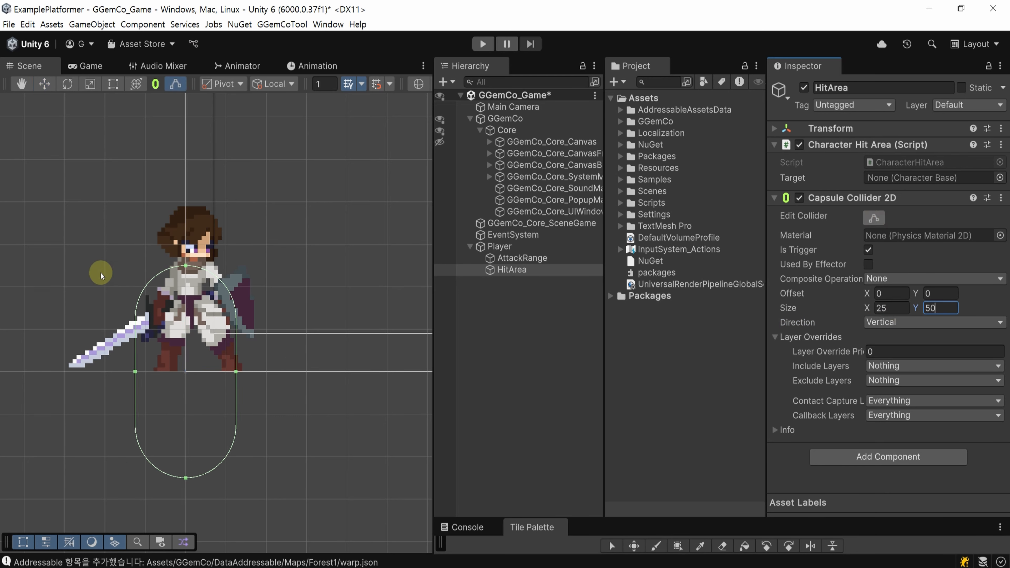
left_click_drag(186, 266, 186, 202)
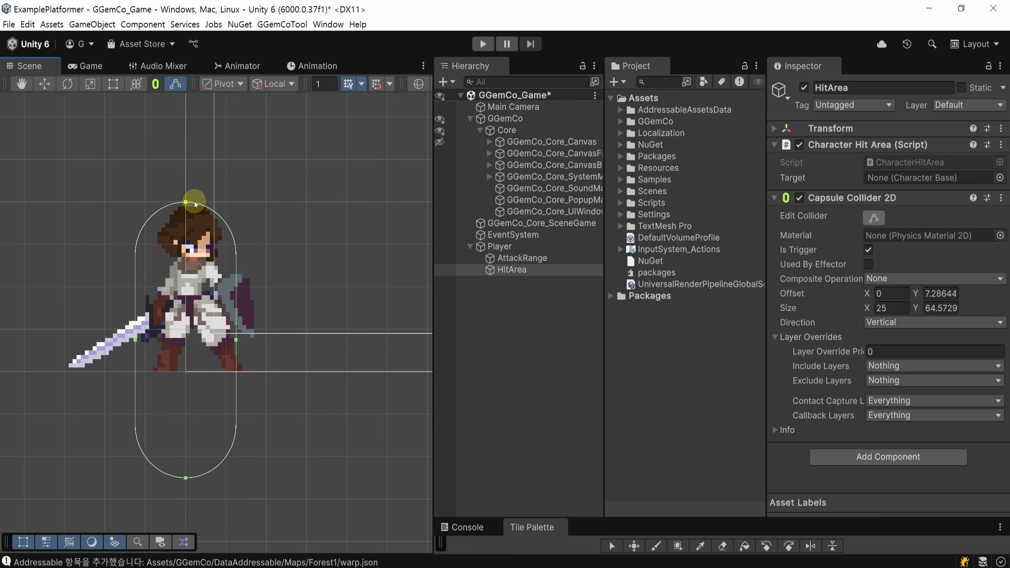
left_click_drag(135, 340, 162, 339)
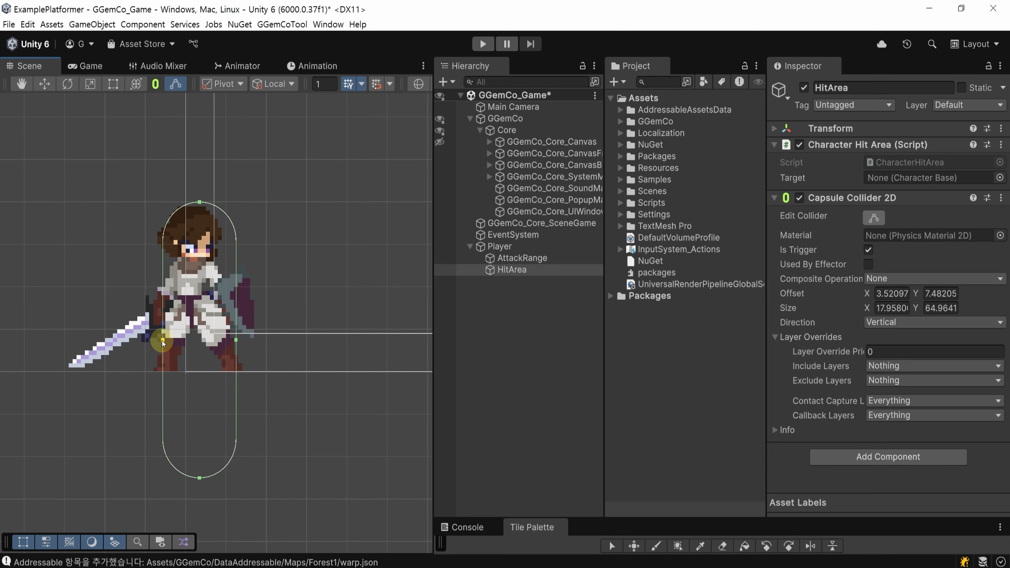
left_click_drag(236, 341, 222, 340)
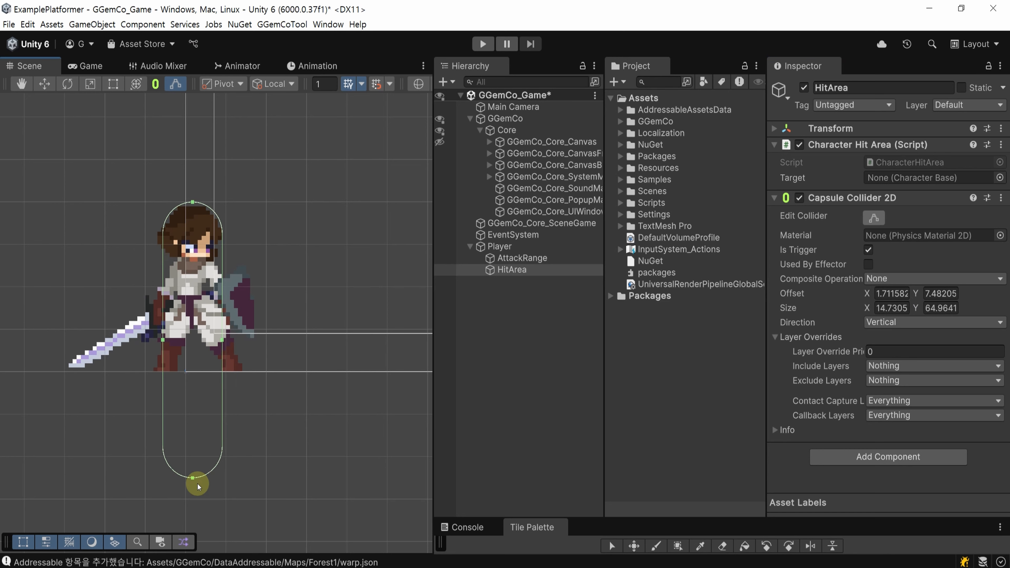
left_click_drag(198, 480, 188, 371)
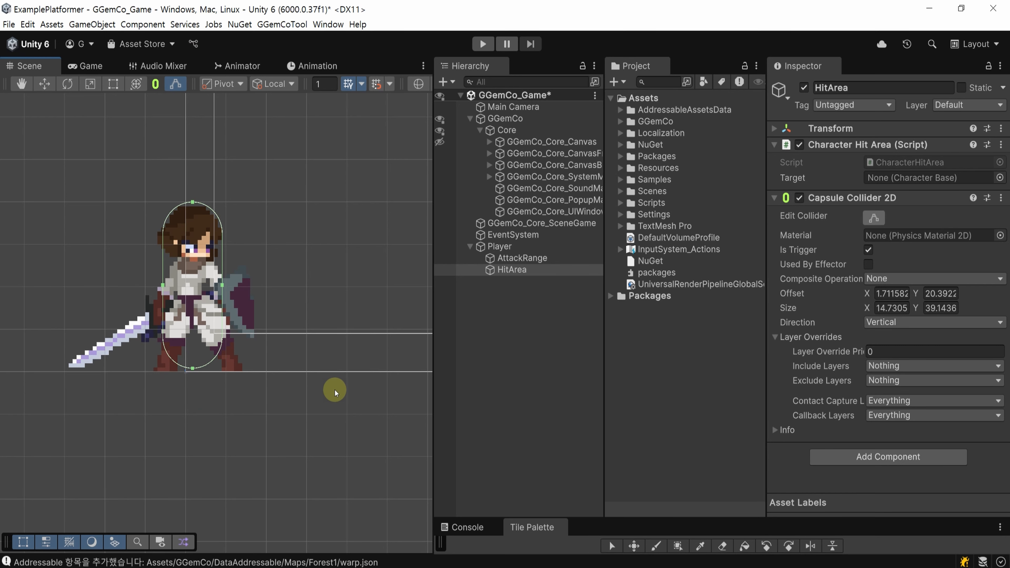
key("ctrl+s")
left_click(526, 352)
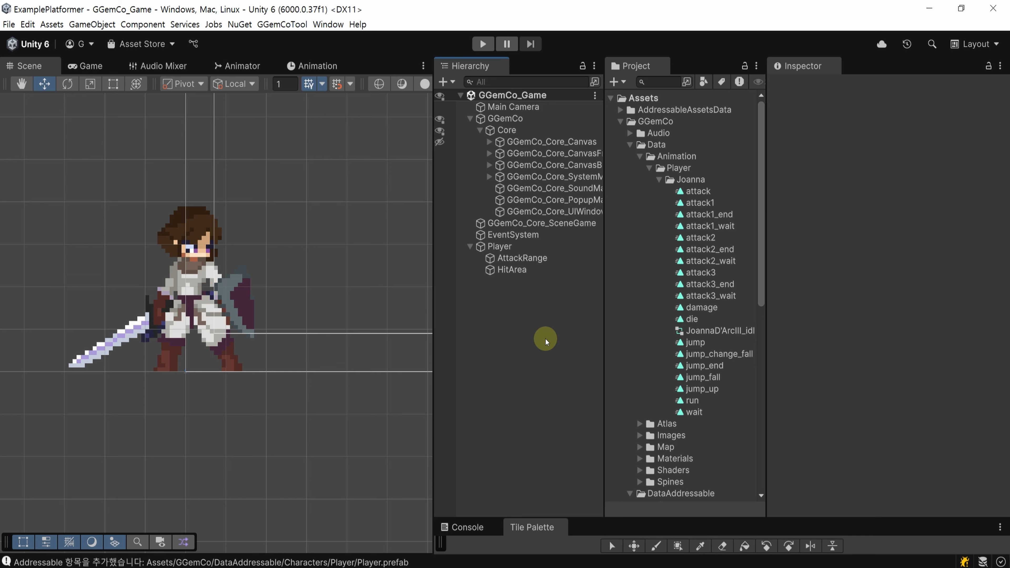
Step: Examine the Joanna animation clips from attack1 to attack3_wait and from jump to jump_up, and widen the asset list
left_click(733, 203)
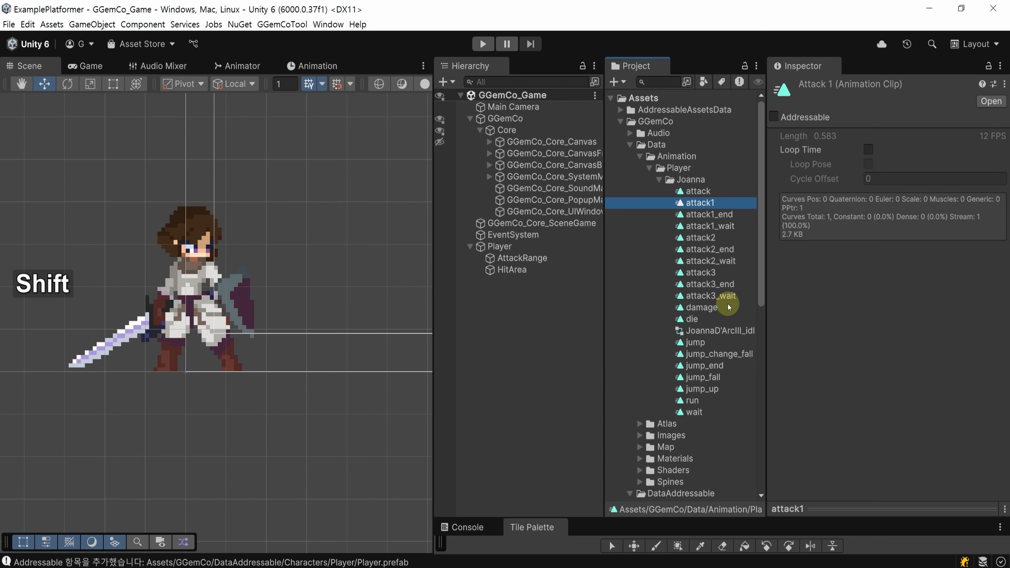
left_click(729, 296, "shift")
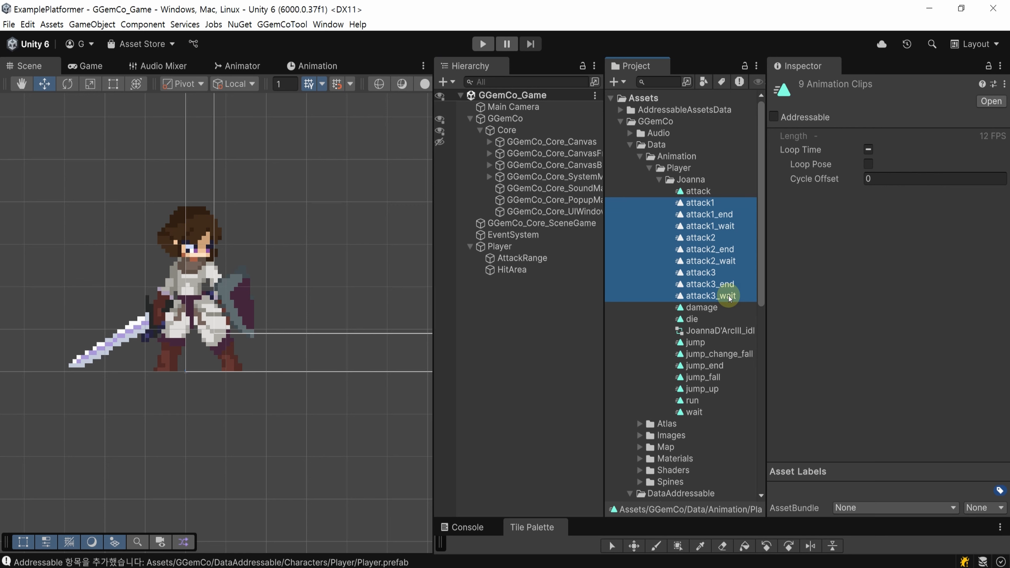
left_click(736, 343)
left_click(736, 390, "shift")
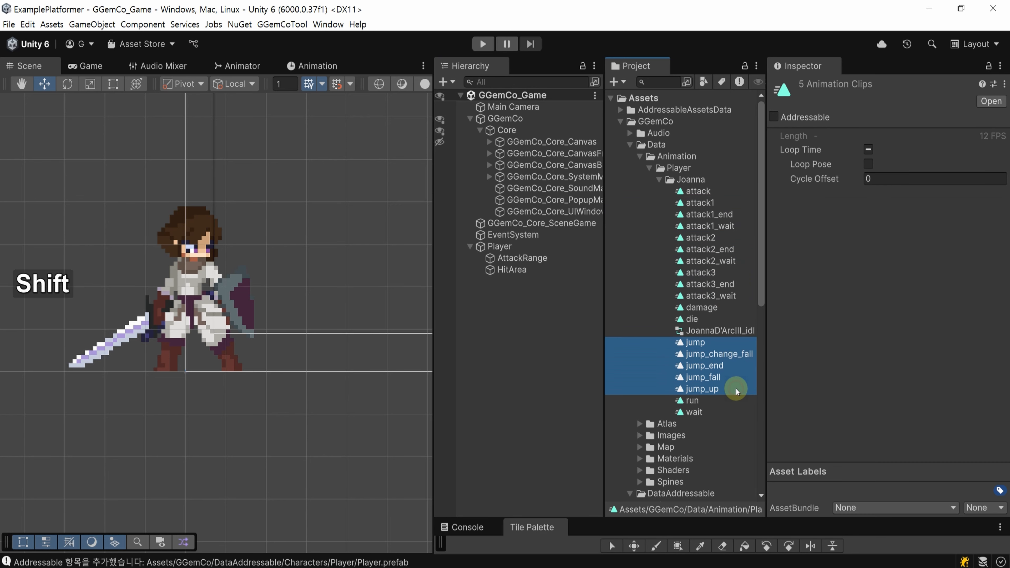
left_click_drag(769, 238, 793, 243)
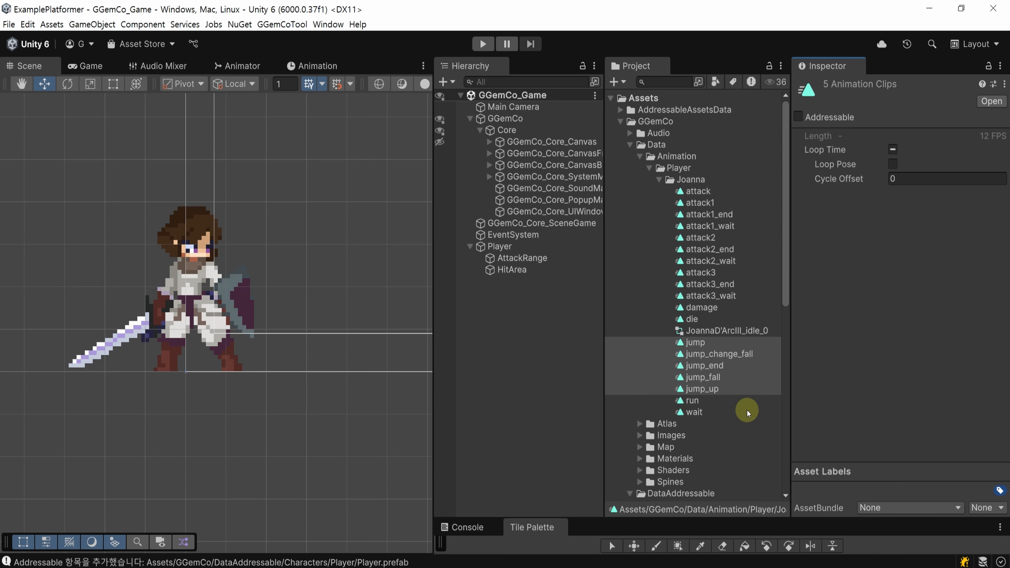
Step: Delete the existing Player prefab from the DataAddressable/Characters/Player folder
scroll(748, 407, "down", 4)
scroll(732, 394, "down", 4)
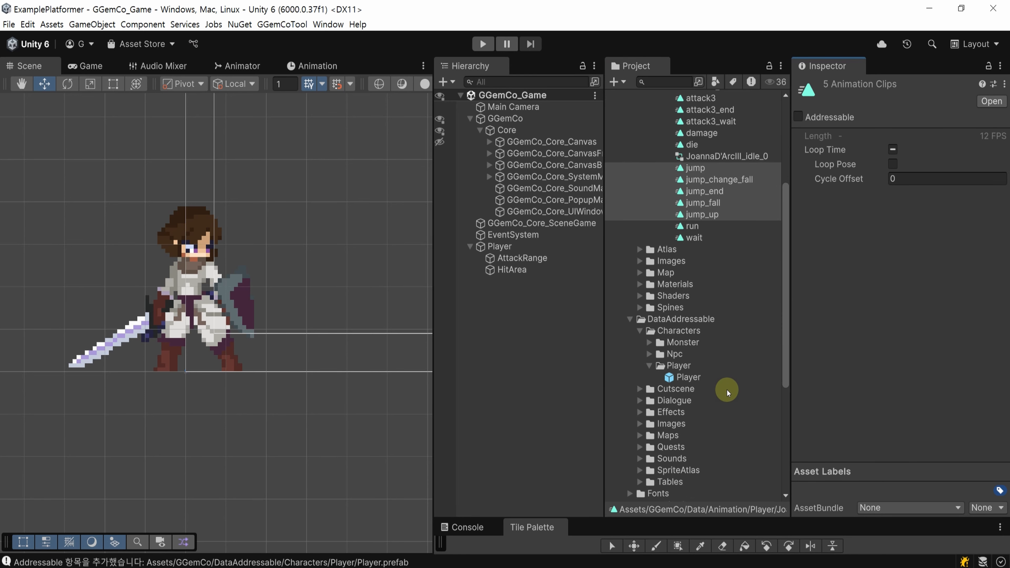
left_click(729, 367)
scroll(745, 366, "down", 2)
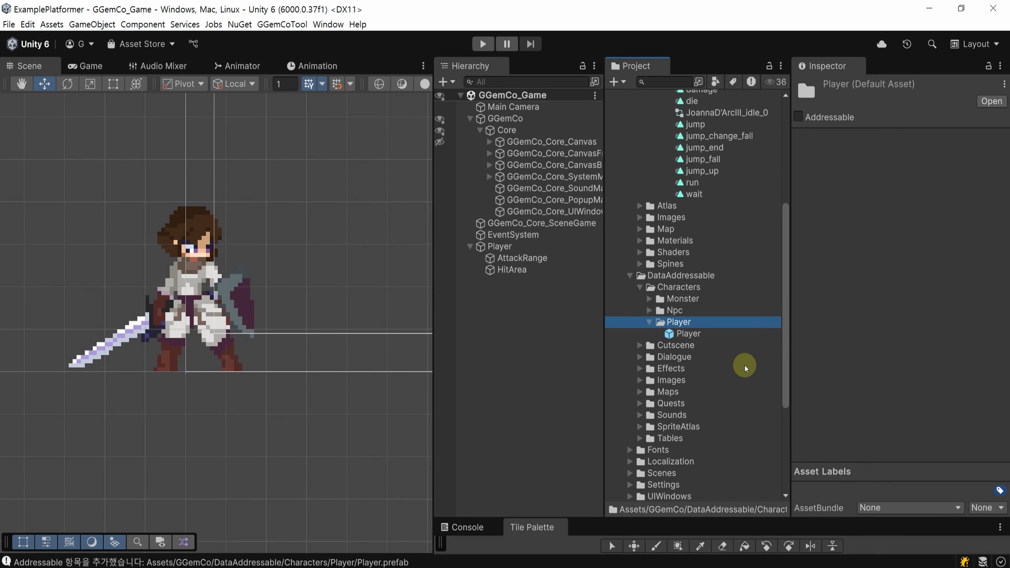
left_click(740, 335)
key("Delete")
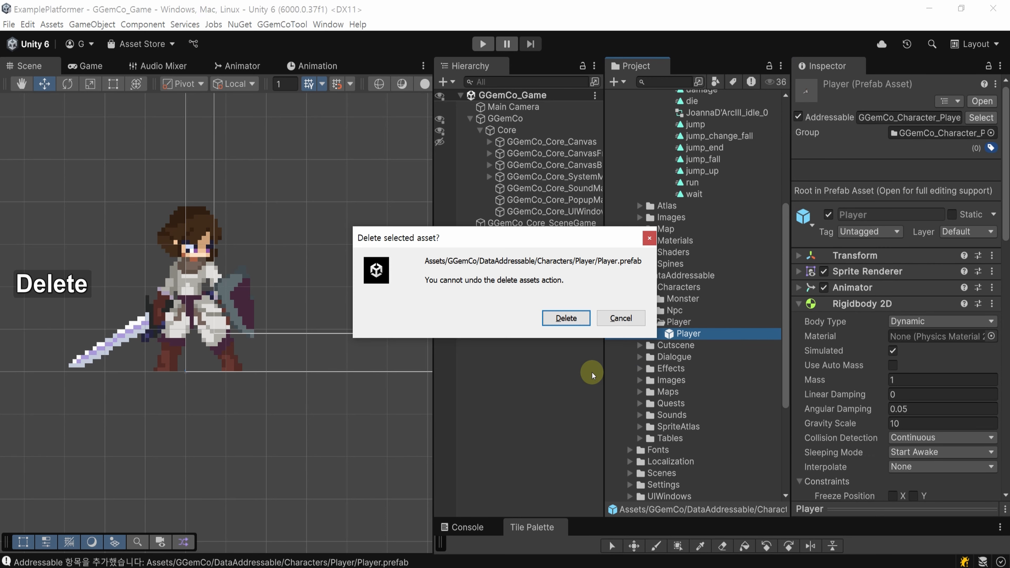
left_click(565, 318)
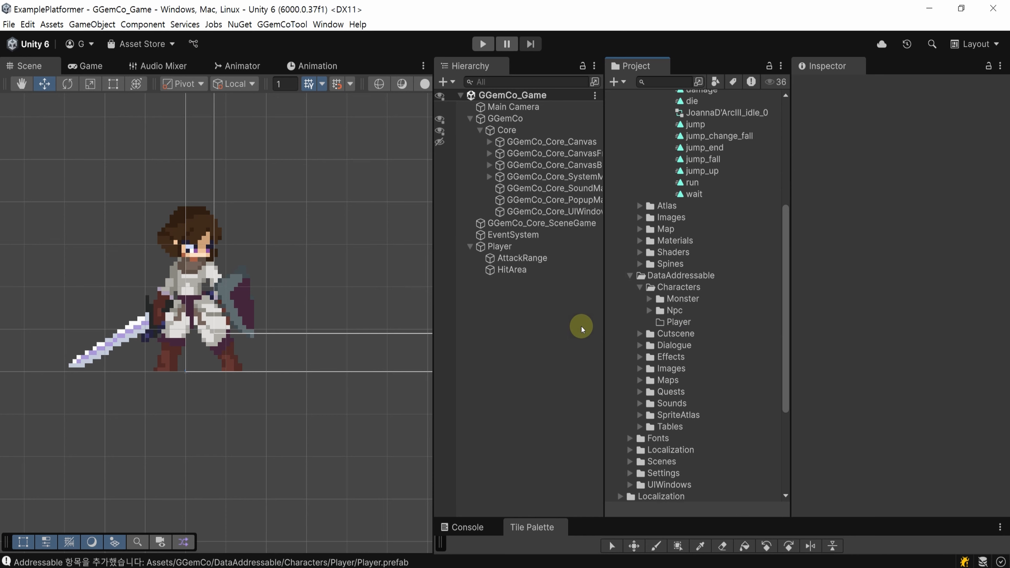
Step: Save the scene's Player object as a prefab in the DataAddressable/Characters/Player folder and delete Player from the scene
left_click_drag(498, 247, 703, 323)
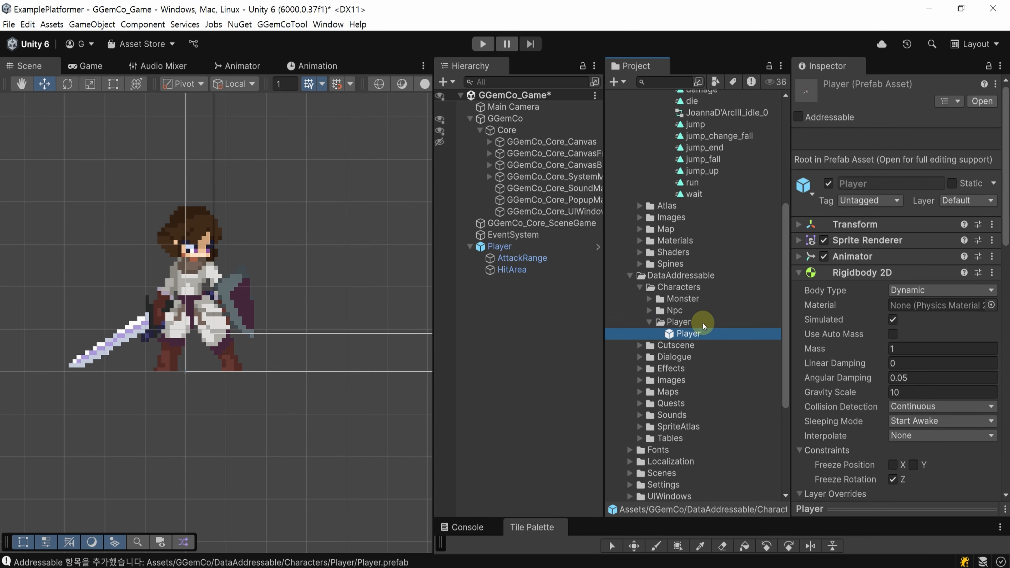
left_click(560, 247)
key("Delete")
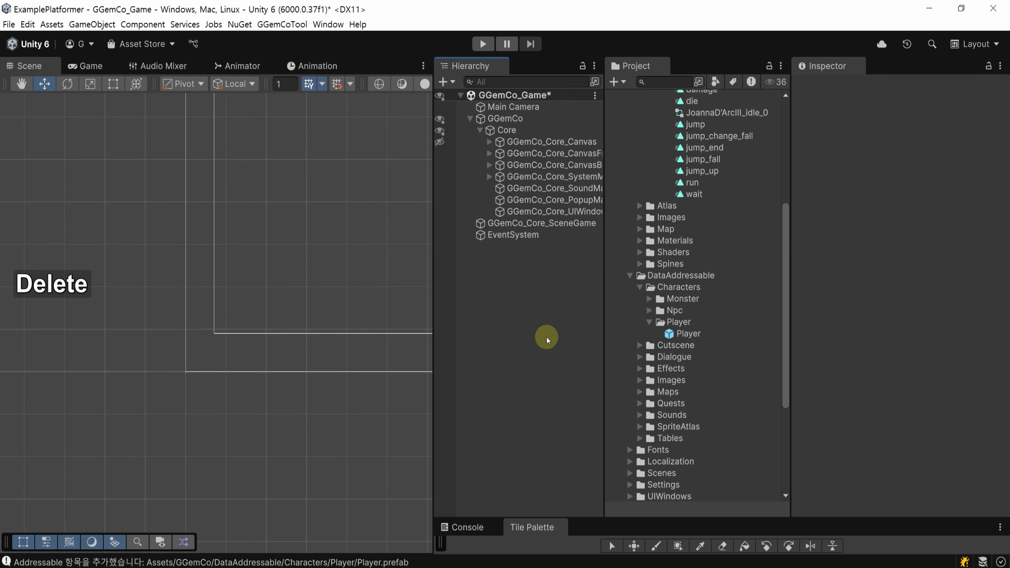
Step: Save the scene and run the character registration (캐릭터 추가하기) of the Addressable 셋팅하기 tool, closing its completion notice
key("ctrl+s")
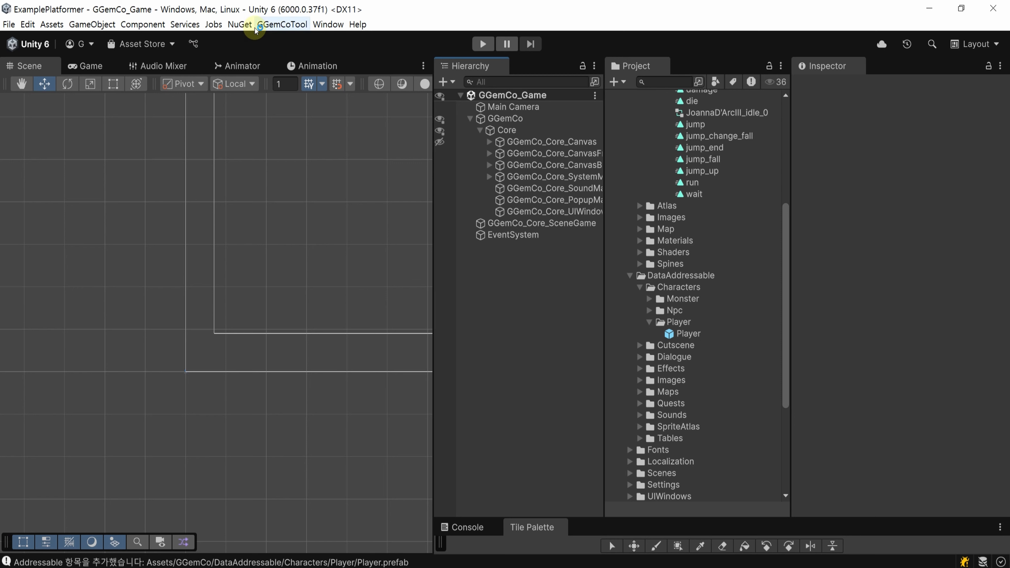
left_click(294, 25)
mouse_move(303, 39)
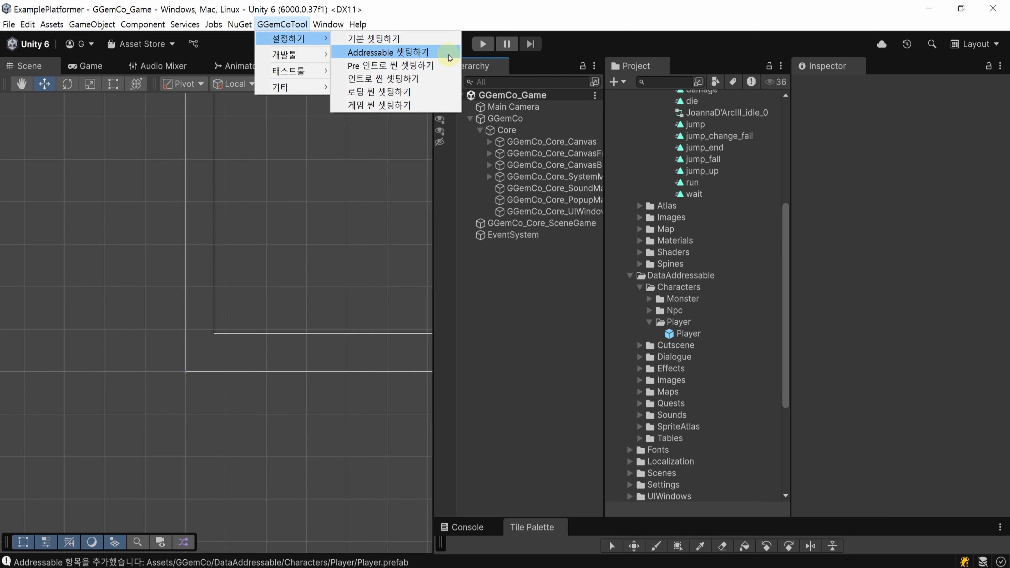
left_click(447, 52)
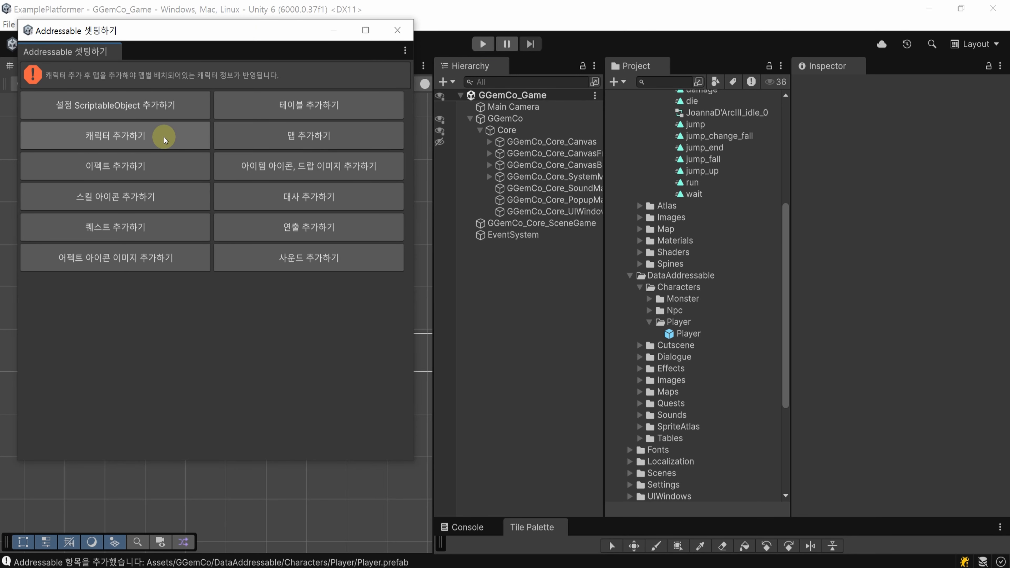
left_click(170, 138)
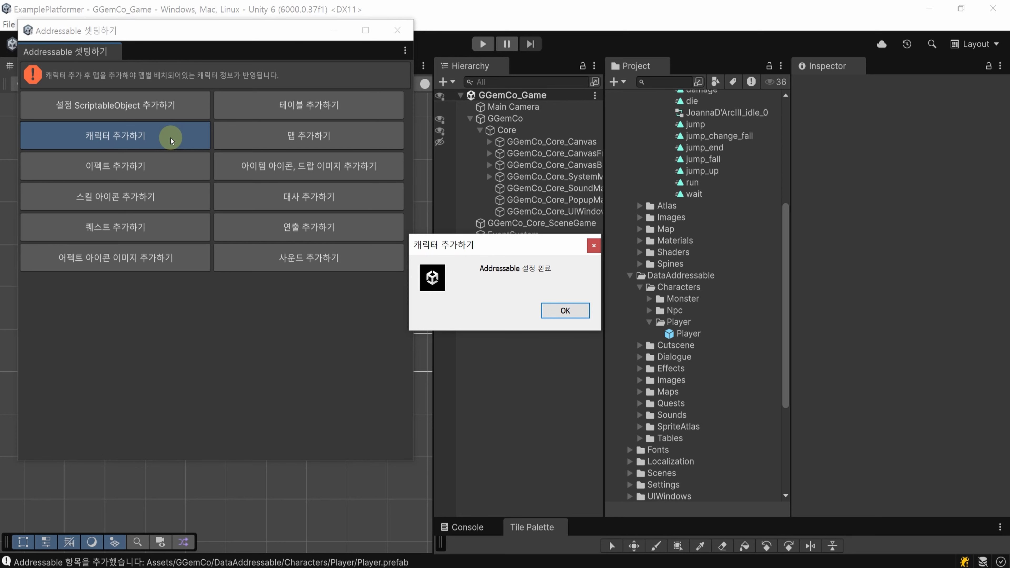
left_click(561, 311)
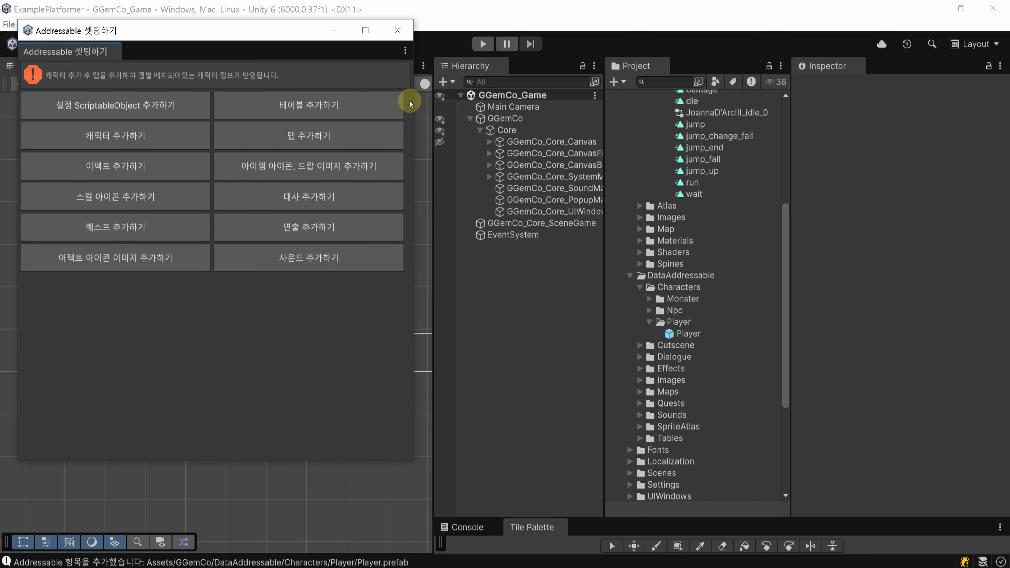
left_click(537, 299)
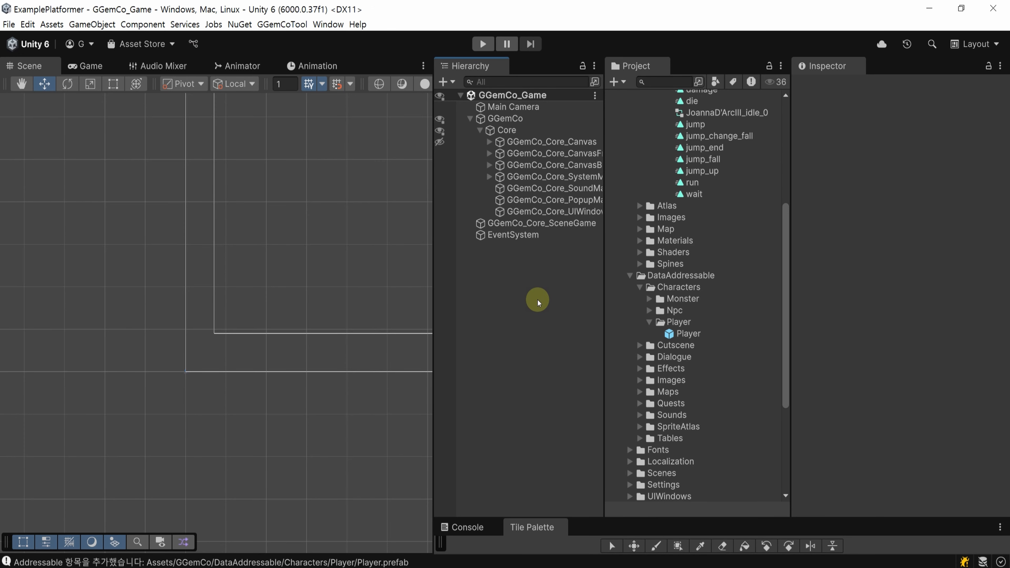
Step: Load the map 101 - Forest1 into the scene with the GGemCo map placement tool (맵배치툴)
left_click(283, 24)
mouse_move(295, 60)
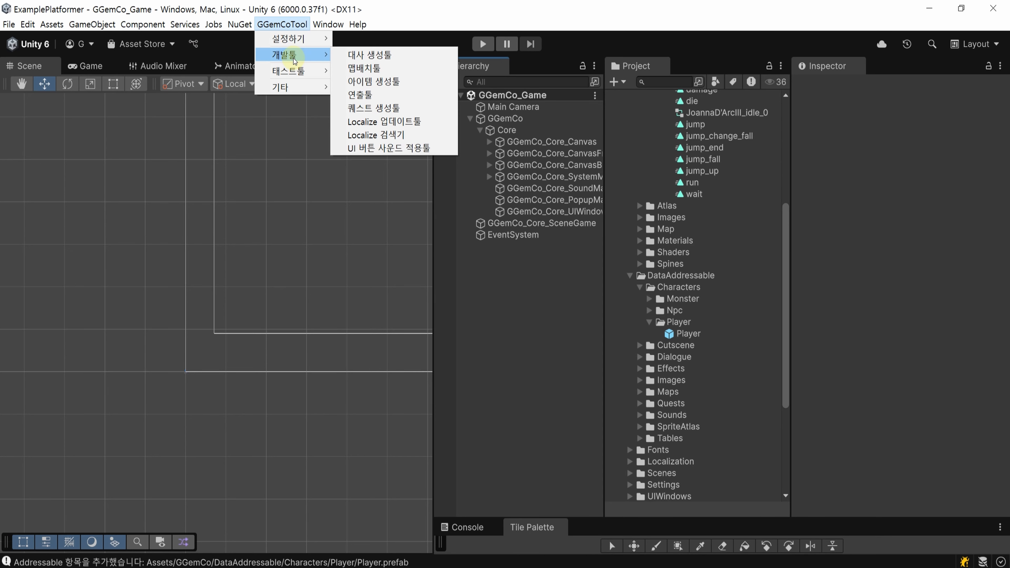
left_click(438, 69)
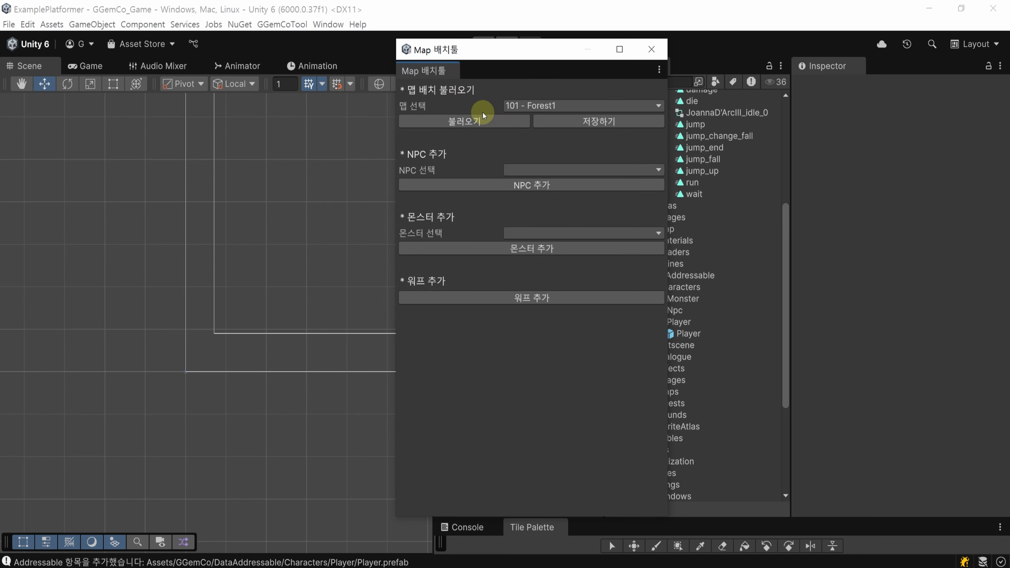
left_click(484, 123)
left_click(510, 310)
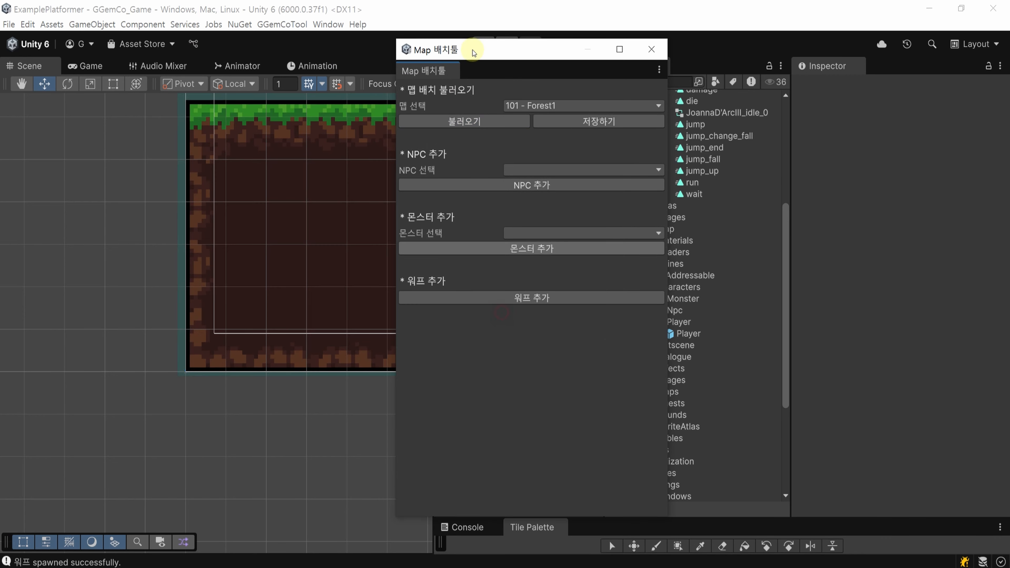
Step: Place an instance of the Player prefab in the scene and move it onto the raised grass platform of the Forest1 map
scroll(327, 223, "down", 6)
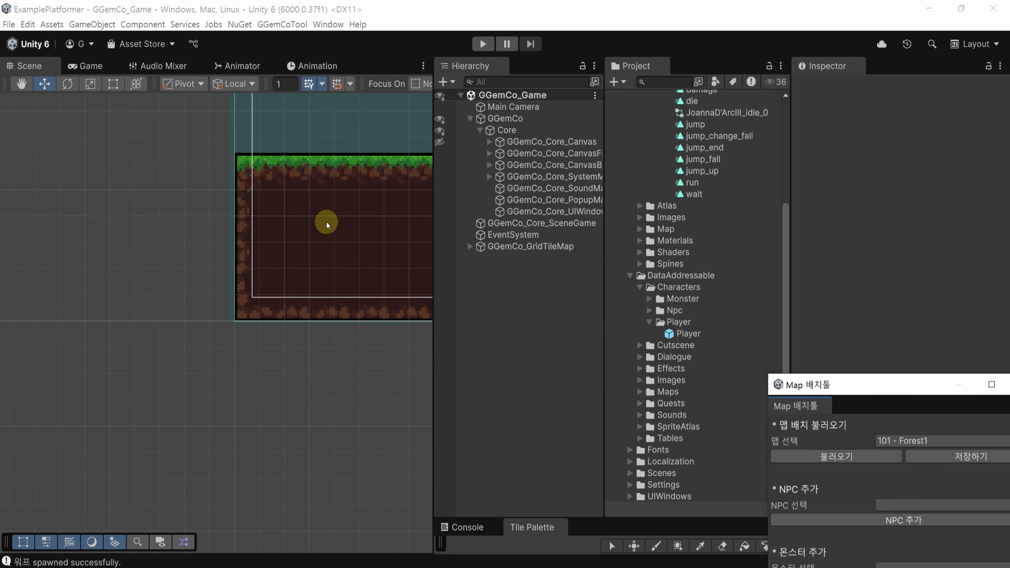
middle_click_drag(384, 170, 202, 289)
scroll(293, 272, "down", 4)
middle_click_drag(370, 248, 213, 433)
scroll(255, 403, "down", 4)
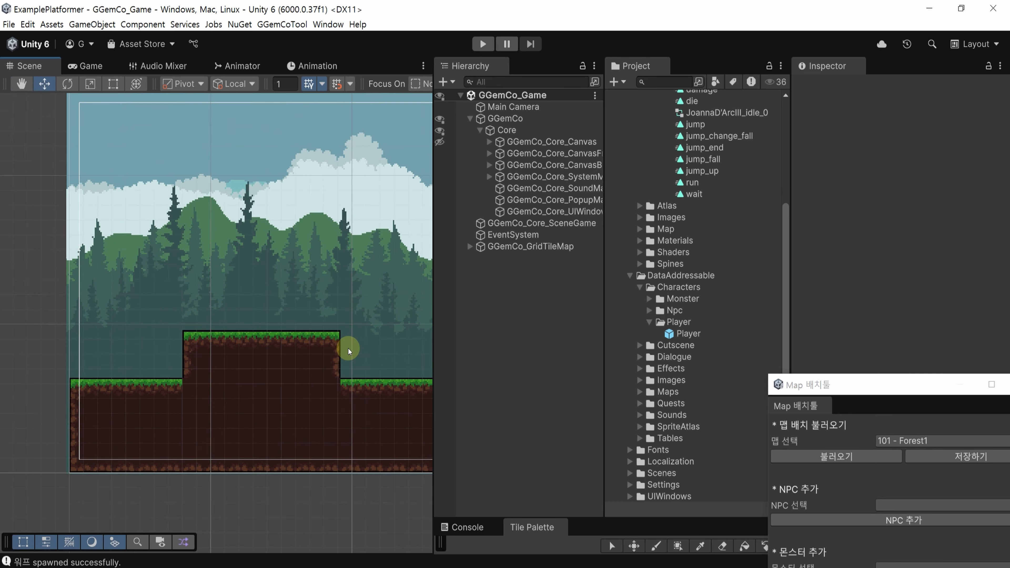
middle_click_drag(407, 352, 329, 357)
left_click_drag(681, 336, 542, 313)
middle_click_drag(49, 478, 140, 473)
key("w")
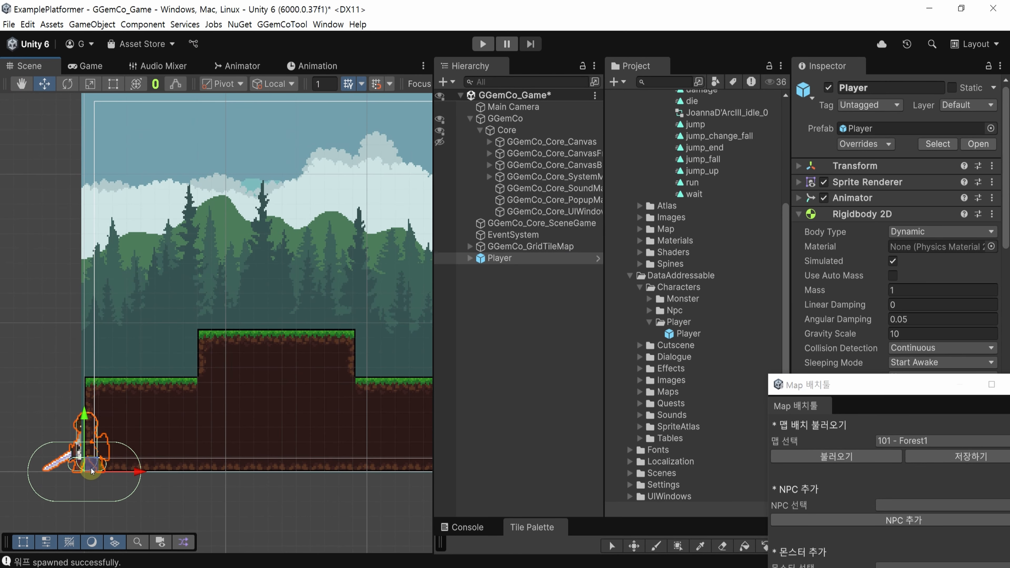
left_click_drag(117, 455, 326, 310)
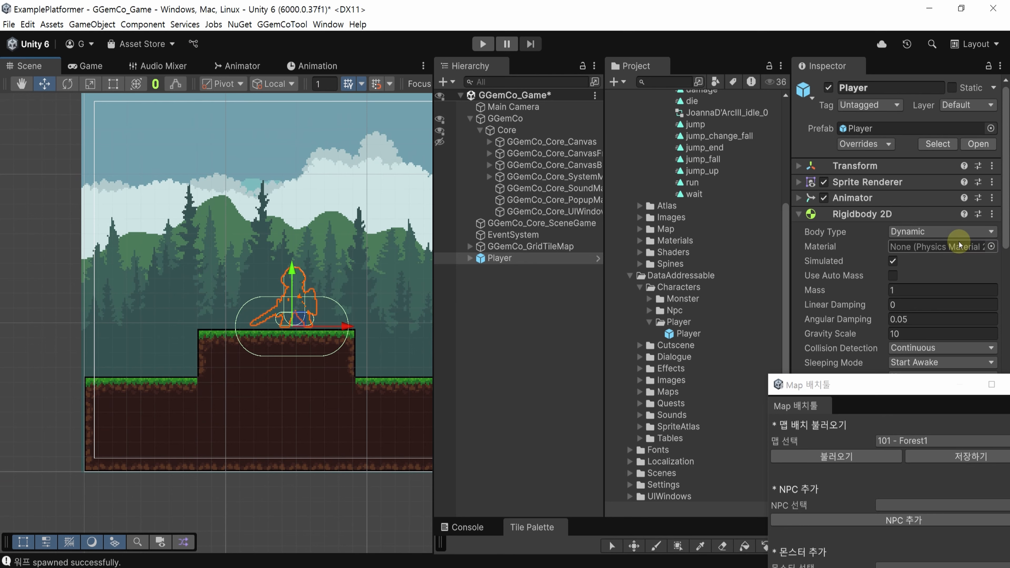
Step: Set the Sorting Layer of the Player's Sprite Renderer to GGemCo_Character
scroll(959, 242, "down", 5)
scroll(959, 241, "up", 5)
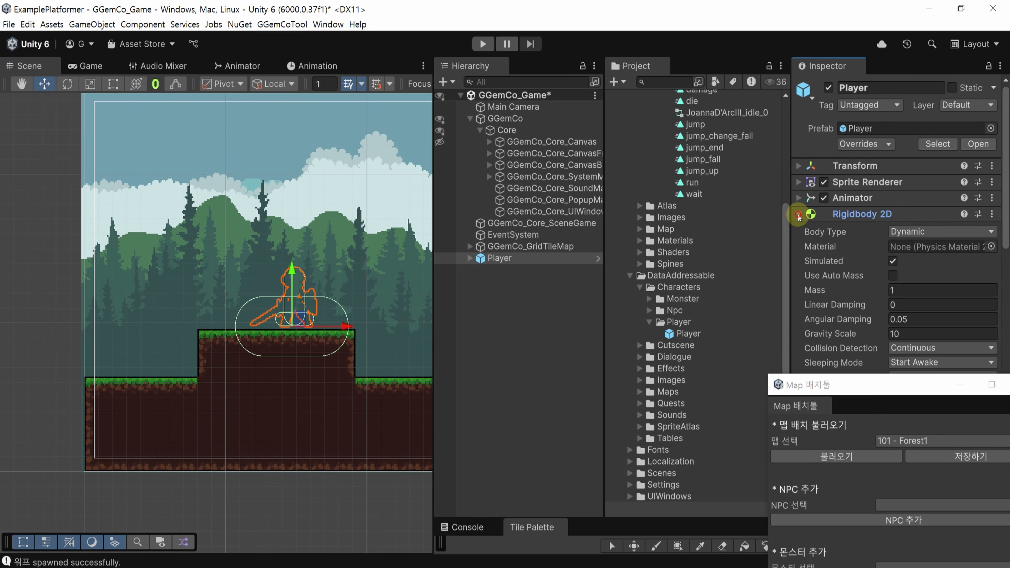
left_click(830, 219)
left_click(800, 230)
left_click(799, 183)
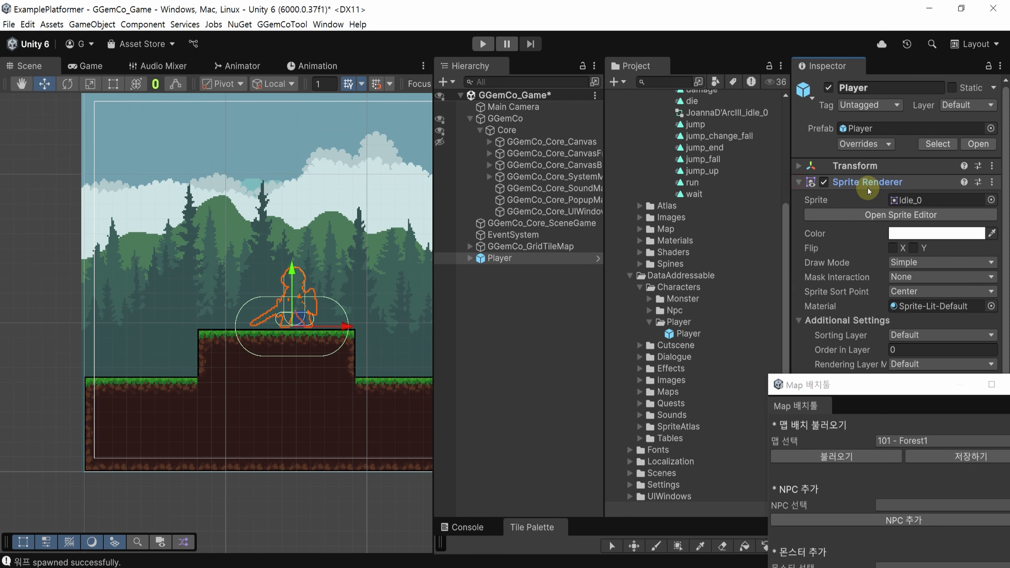
scroll(867, 188, "down", 2)
left_click(943, 309)
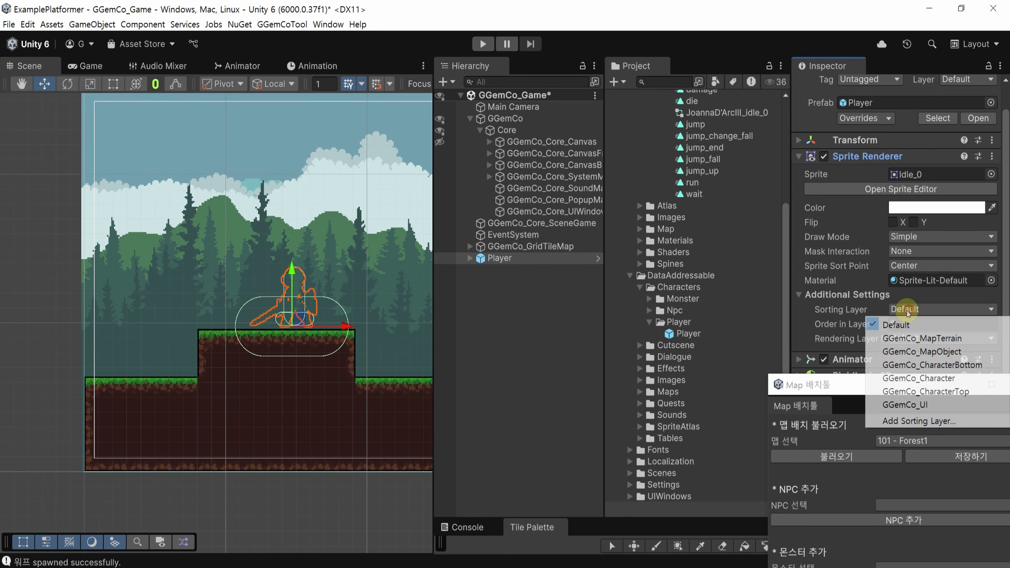
left_click(928, 378)
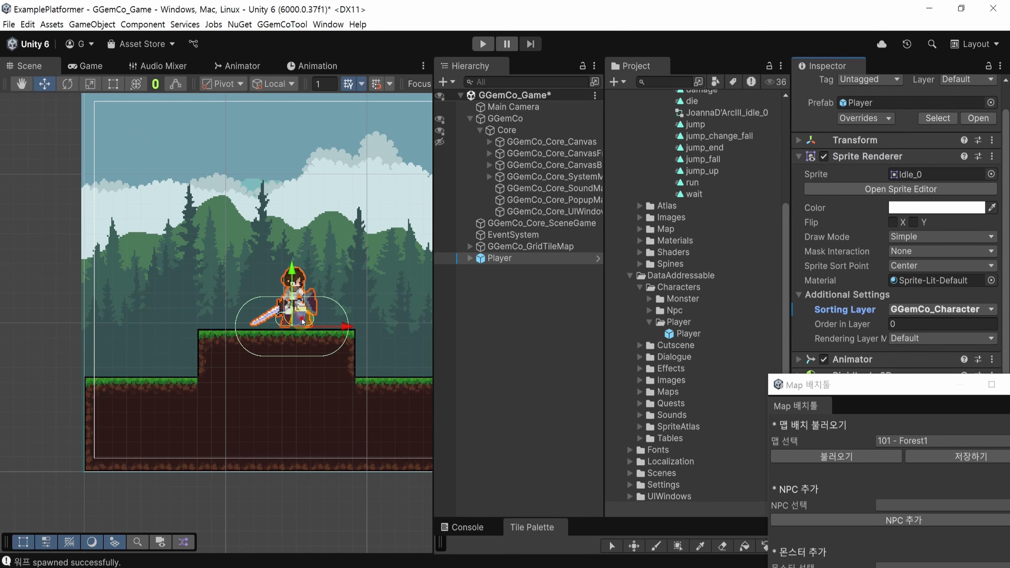
Step: Move the Player toward the raised platform's right edge, at about X 163.9, Y 97.4, and show its Transform values
left_click_drag(302, 321, 326, 321)
scroll(326, 321, "up", 5)
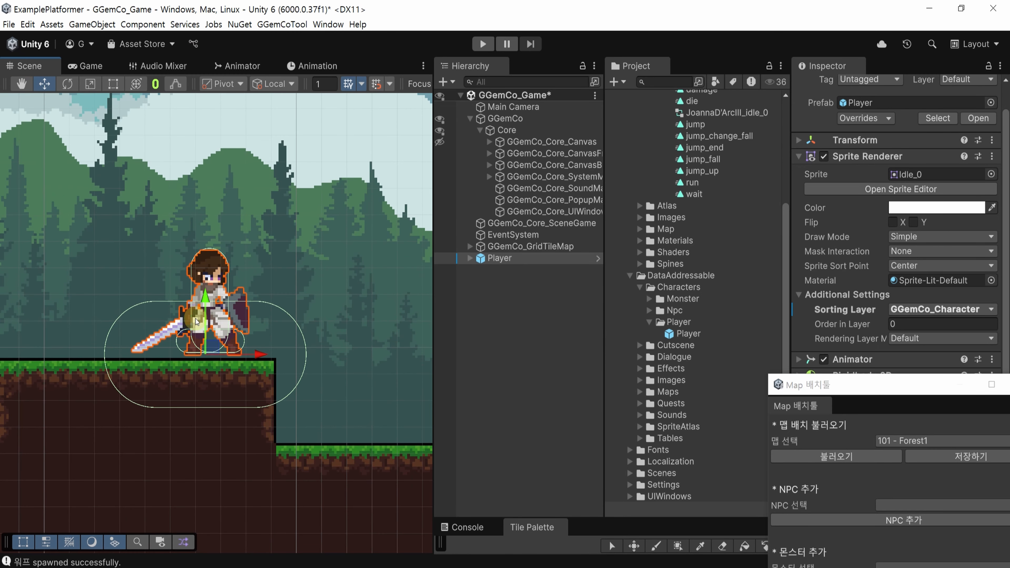
scroll(882, 201, "up", 2)
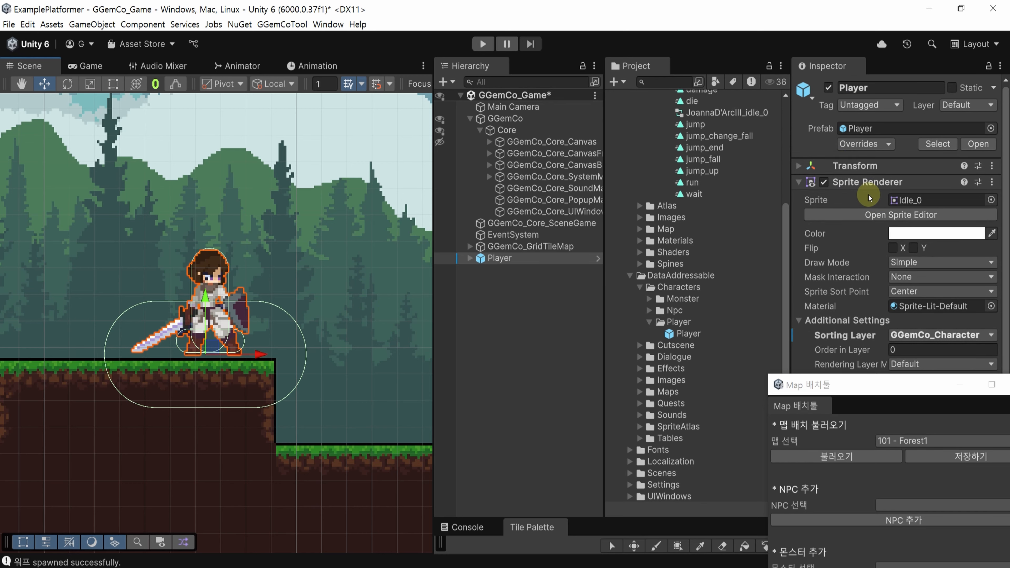
left_click(843, 163)
scroll(843, 163, "down", 3)
scroll(843, 163, "up", 2)
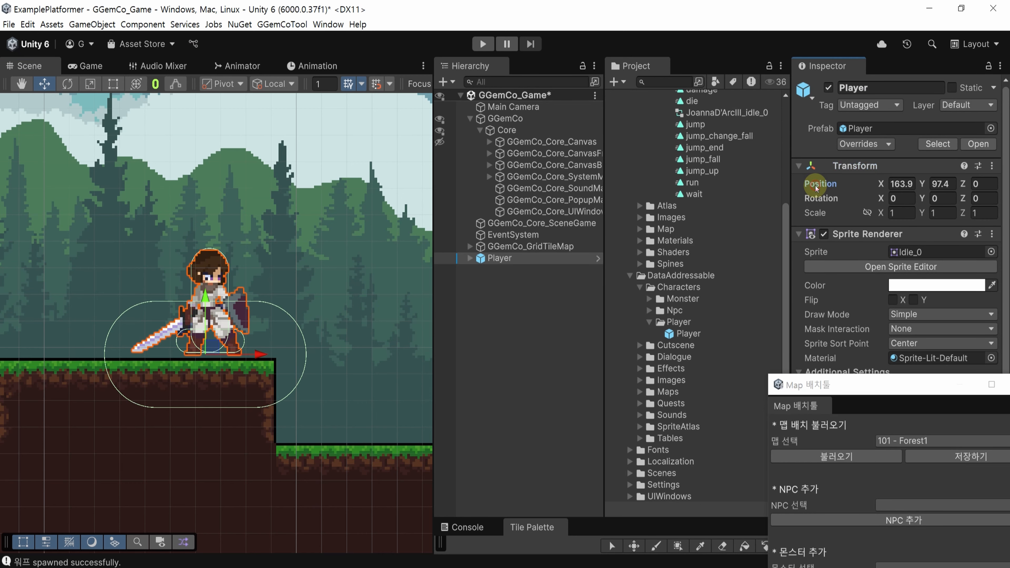
Step: Copy the Player's position and, in Rider, paste it over the PlayerSpawnPosition value of Forest1 in map.txt
right_click(820, 186)
left_click(855, 249)
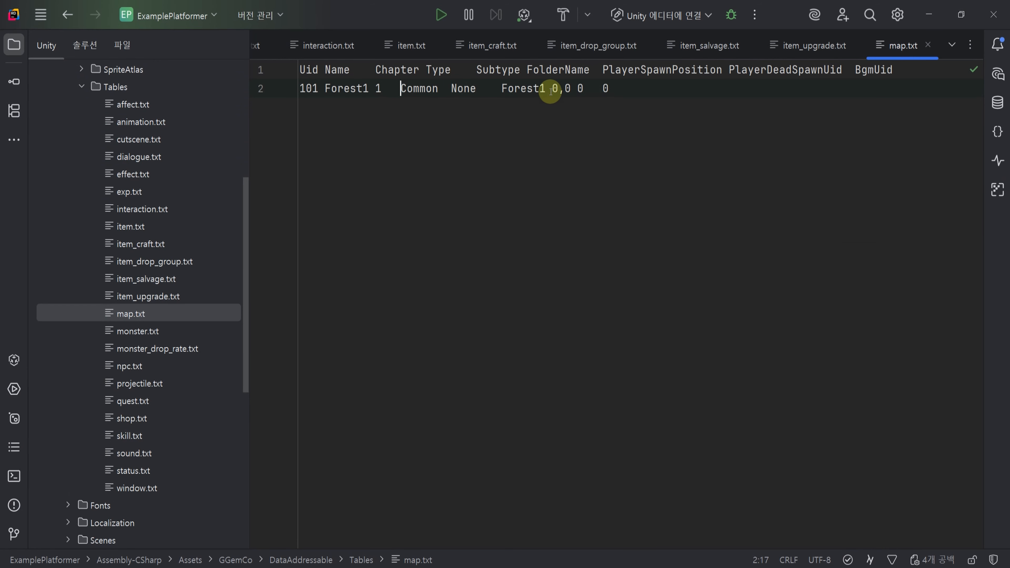
left_click_drag(552, 88, 574, 88)
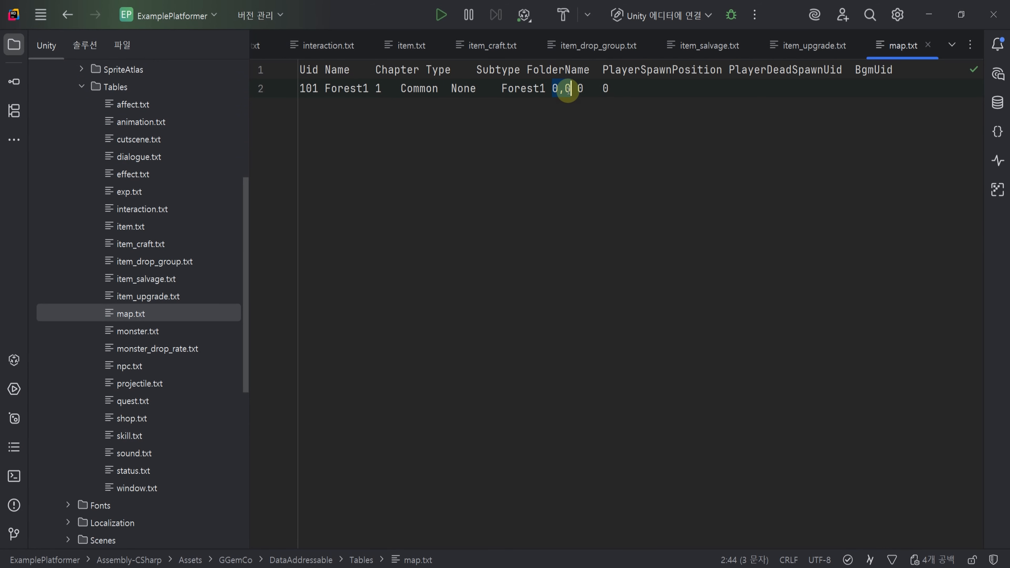
type("Vector3(163.899994,97.4000015,0)")
Step: Trim the pasted Vector3 in Forest1's PlayerSpawnPosition to 163,97 and save map.txt
double_click(568, 89)
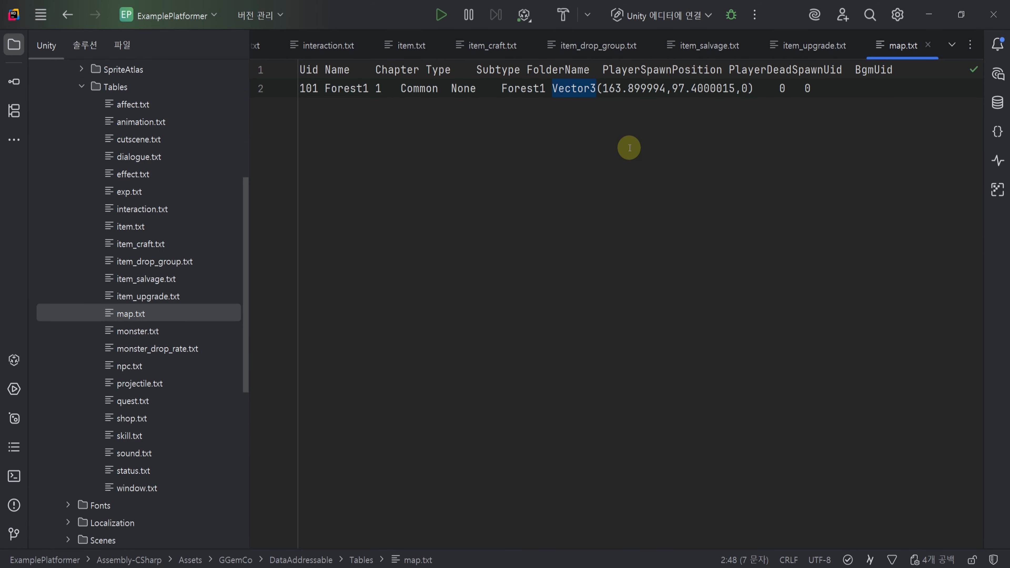
key("Delete")
key("Delete")
key("Right")
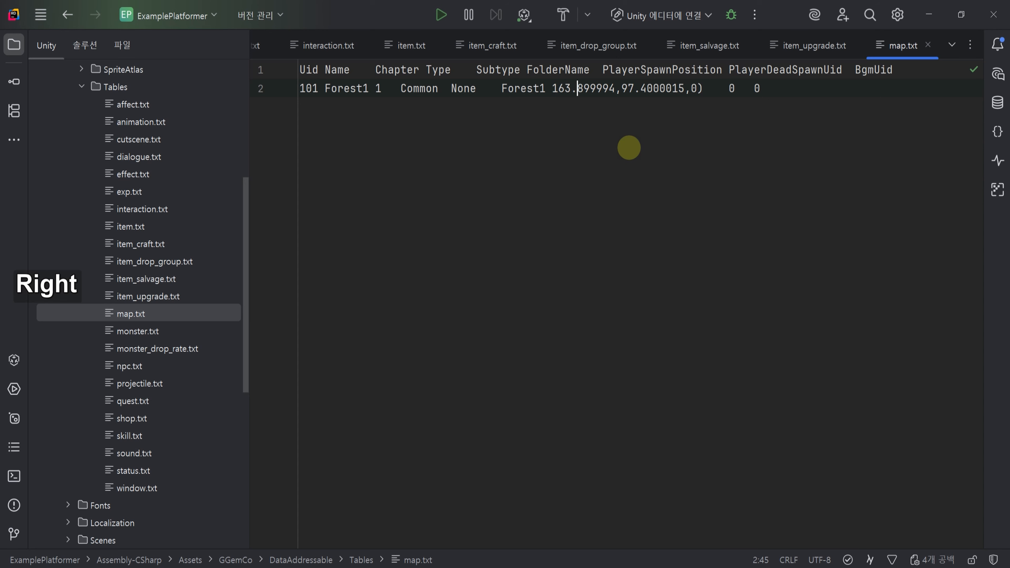
key("ctrl+Delete")
key("BackSpace")
key("Right")
key("Right")
key("Right")
key("ctrl+Delete")
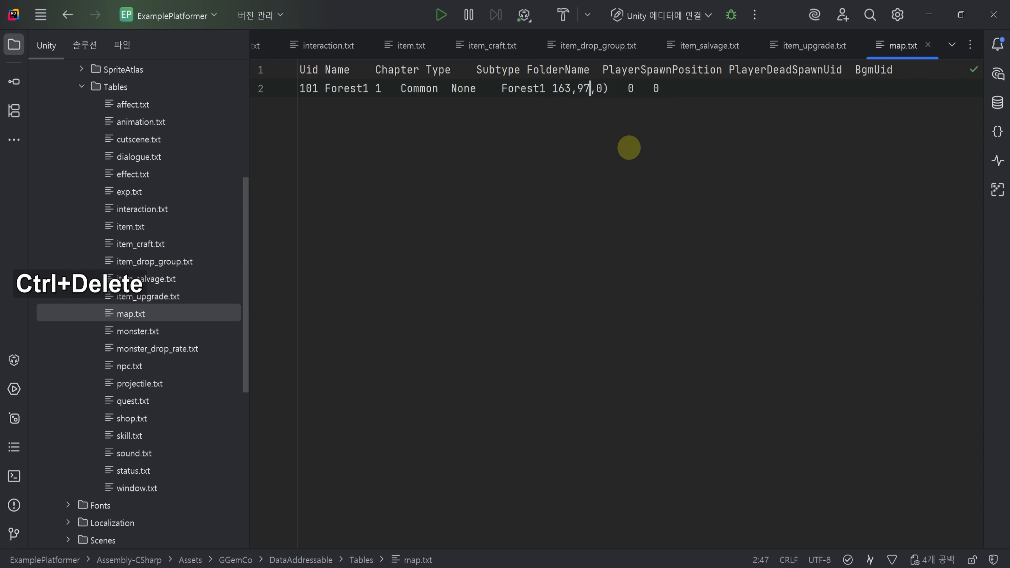
key("Delete")
key("Delete")
key("Delete")
key("ctrl+s")
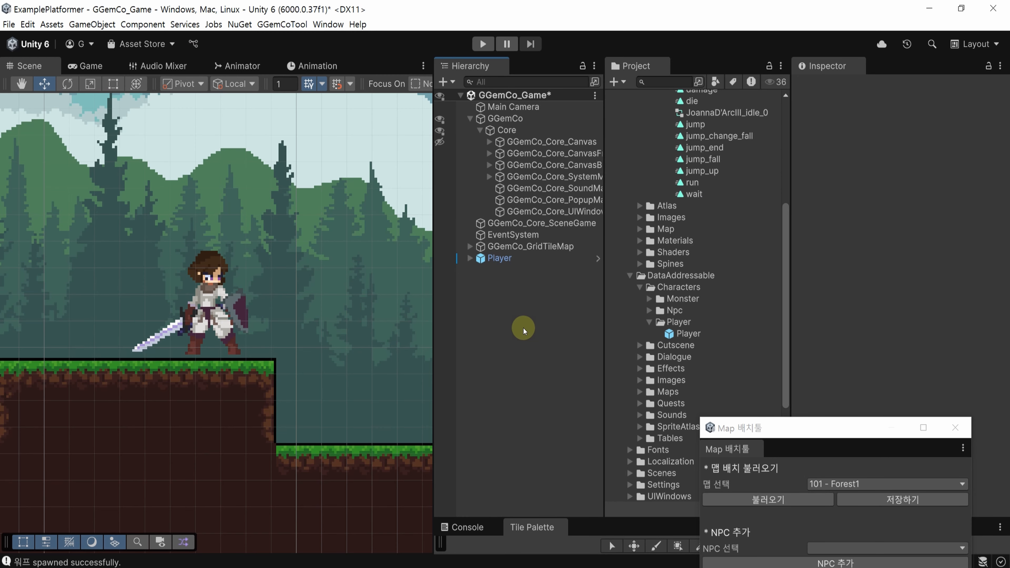
Step: Back in Unity, show the GGemCoPlayerSettings asset from the GGemCo/Settings folder and widen the Inspector
scroll(664, 214, "up", 8)
left_click(628, 145)
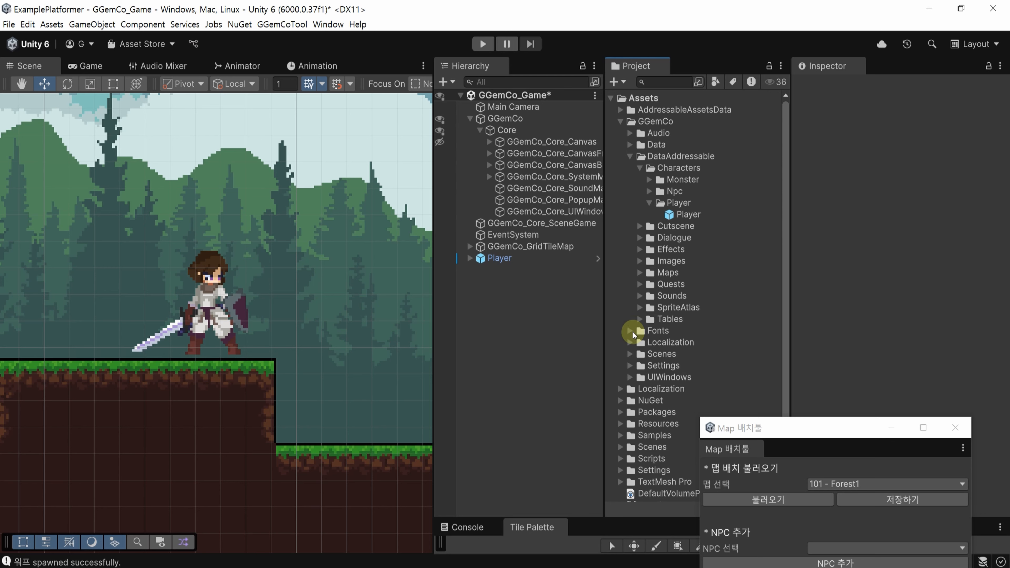
left_click(627, 366)
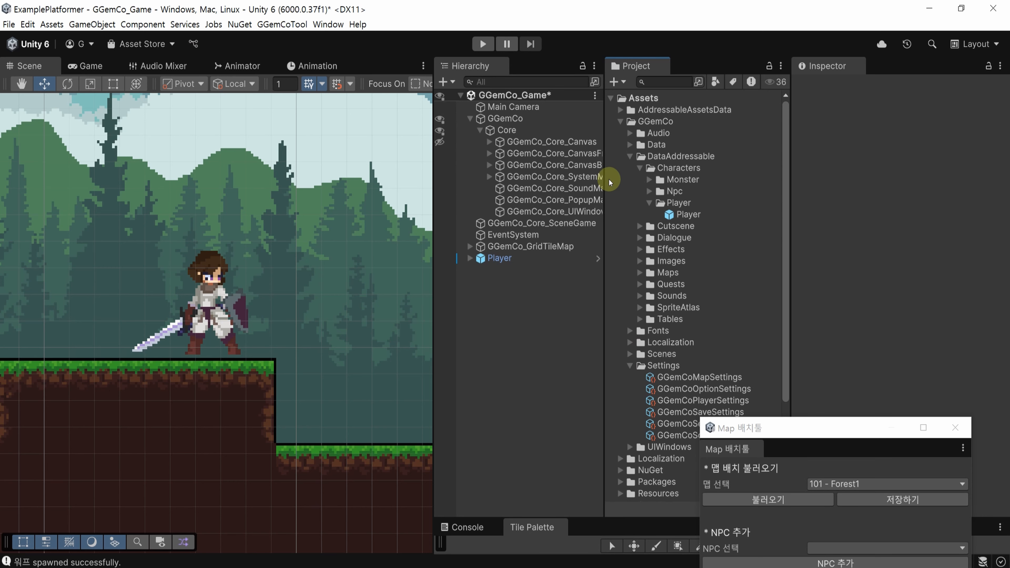
left_click(630, 156)
left_click(706, 238)
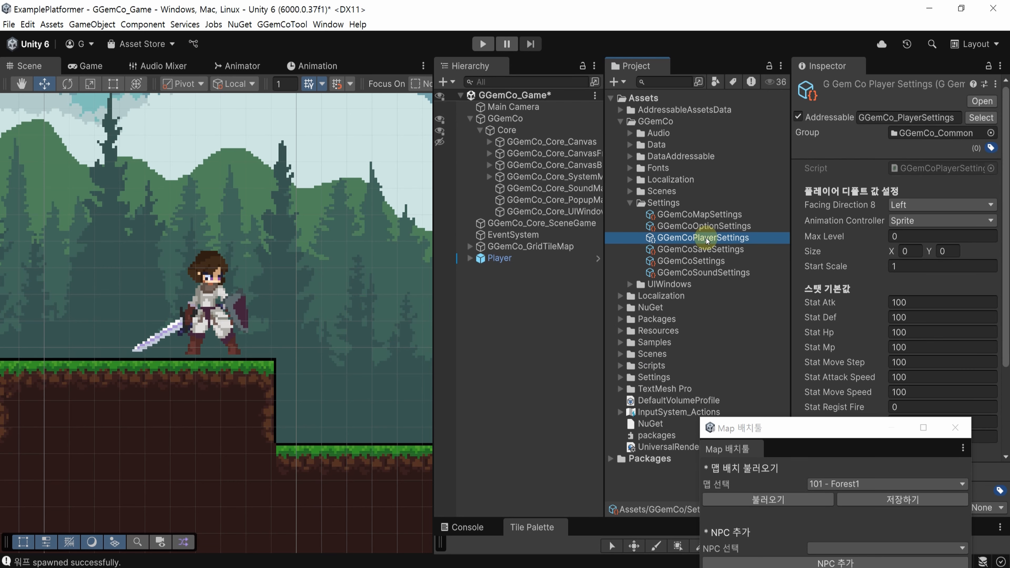
left_click_drag(790, 174, 767, 176)
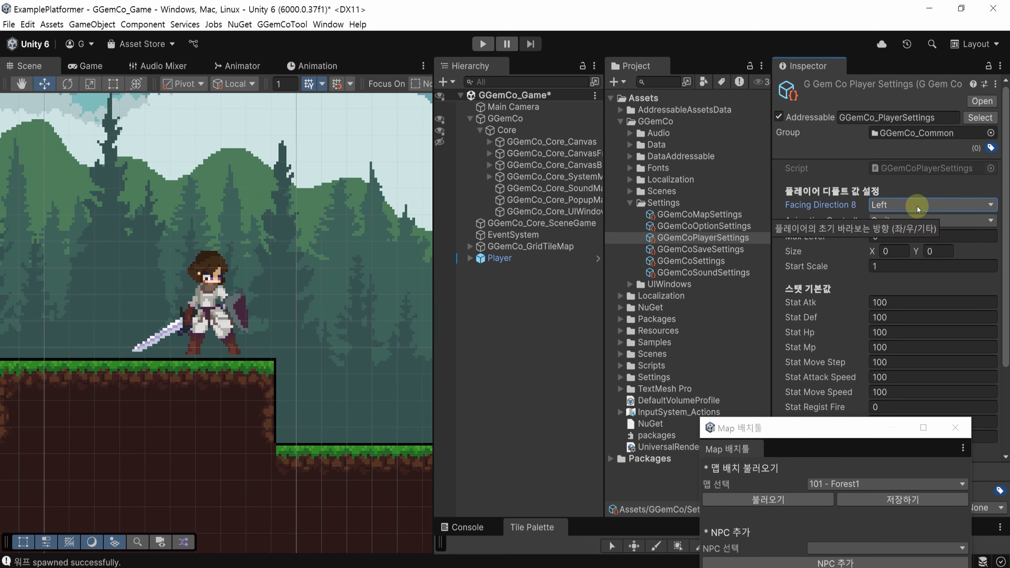
Step: Set the player's Facing Direction 8 to Right and choose Sprite as its Animation Controller
left_click(940, 207)
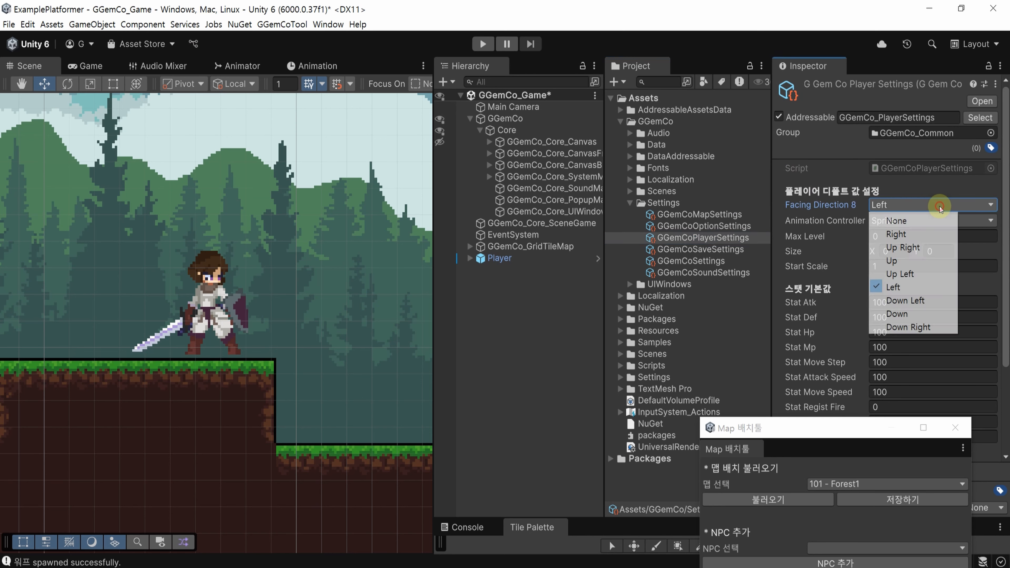
left_click(933, 234)
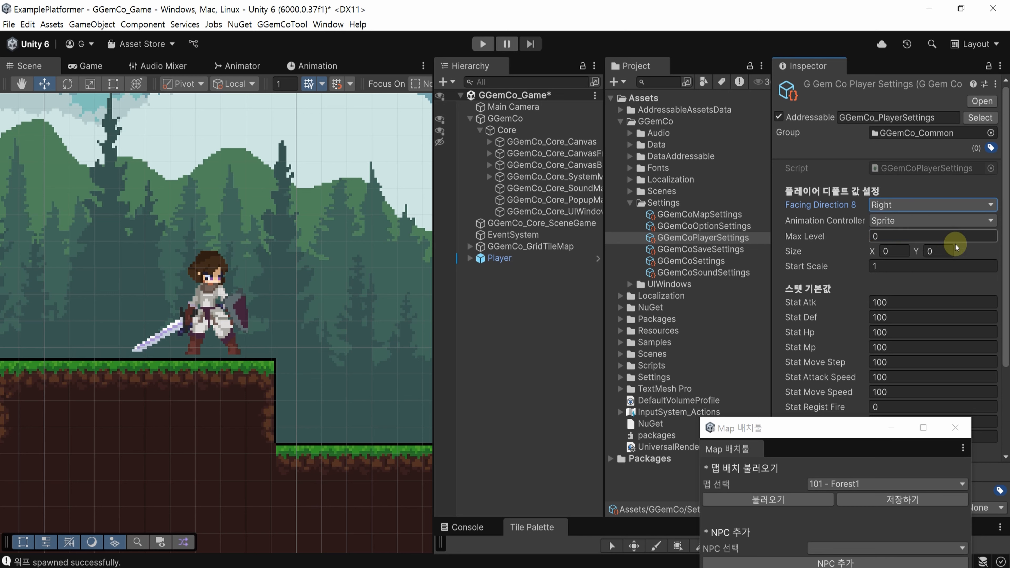
left_click(934, 223)
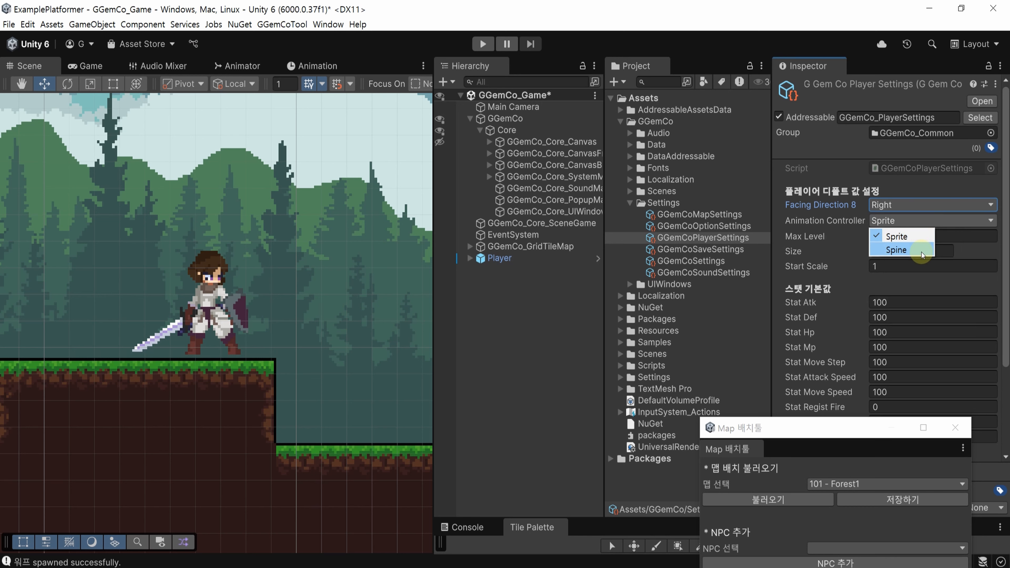
left_click(925, 238)
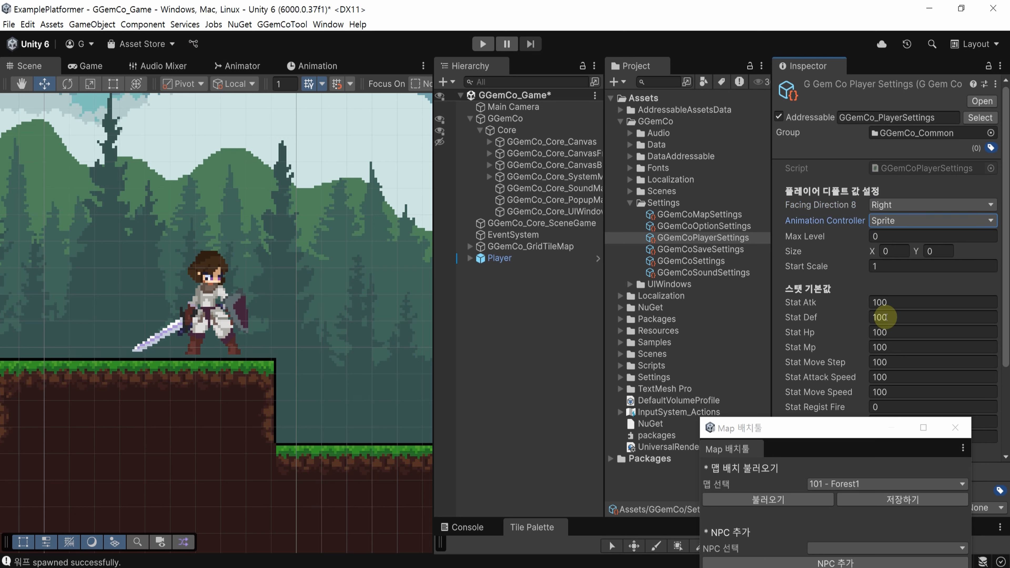
Step: Set the player's default Size to X 48 and Y 48 in GGemCoPlayerSettings
left_click(893, 252)
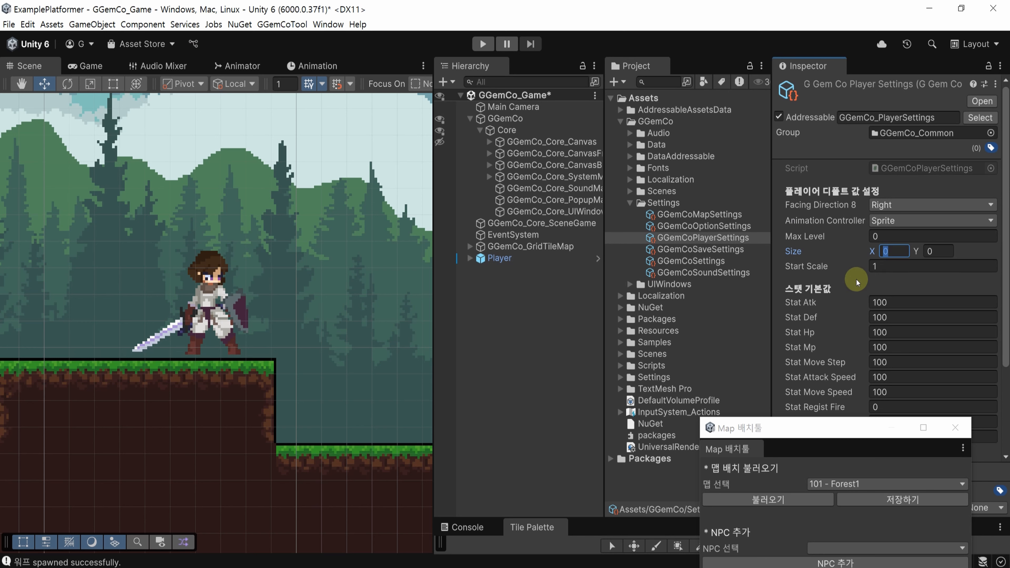
type("48")
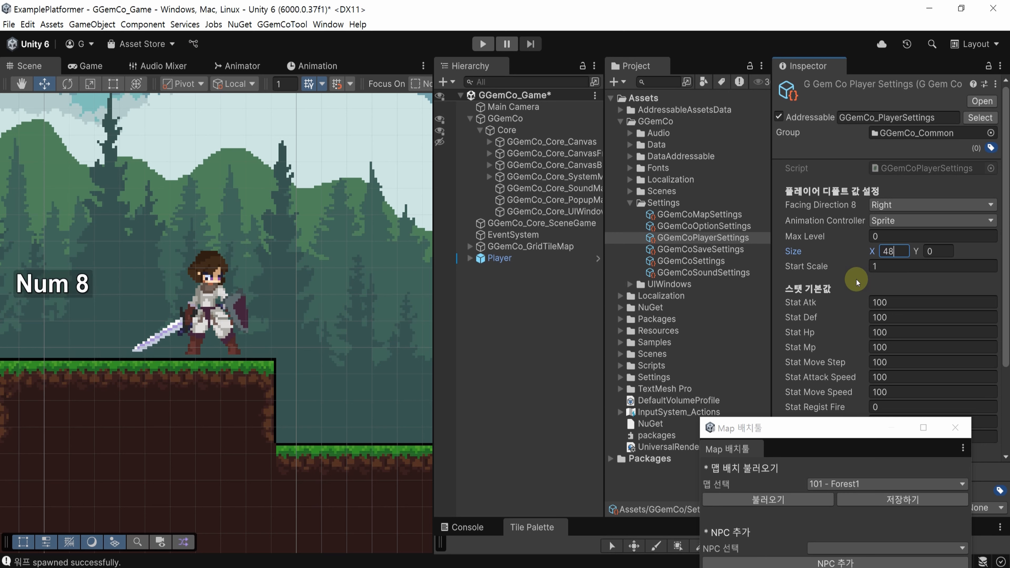
key("Tab")
type("48")
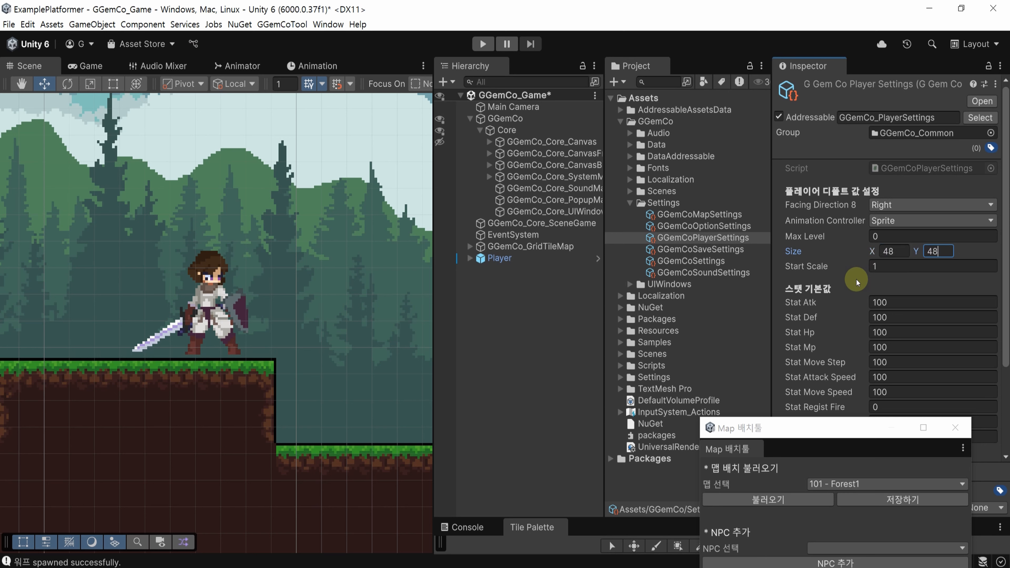
left_click(831, 268)
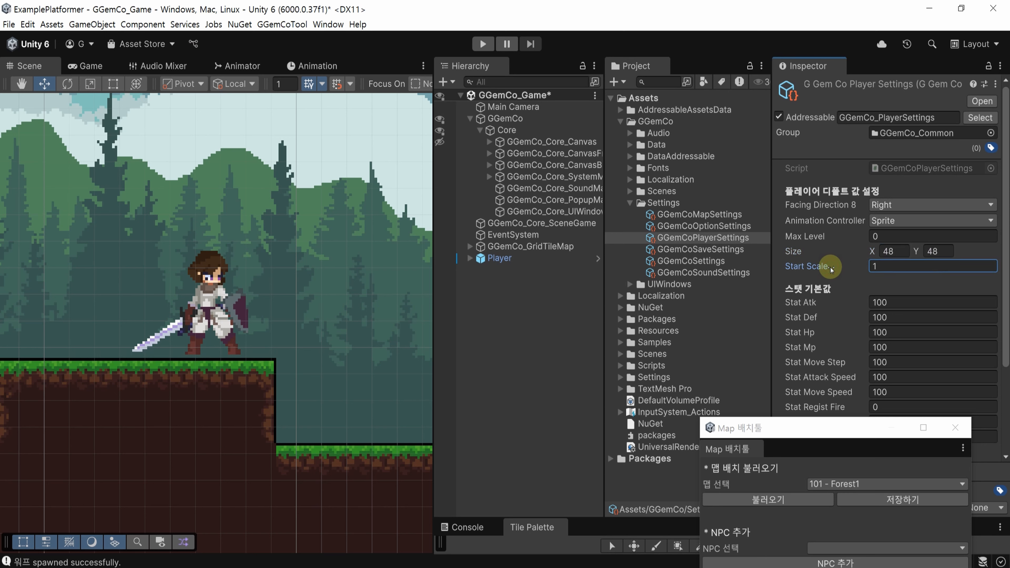
Step: Scale the Player object in the scene uniformly to 0.6
scroll(225, 332, "down", 4)
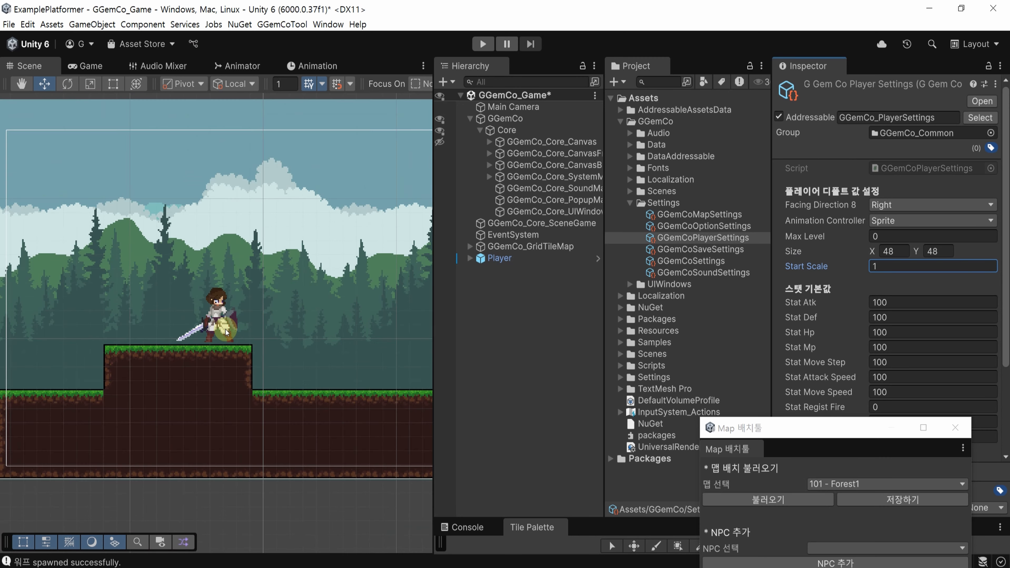
scroll(266, 311, "down", 3)
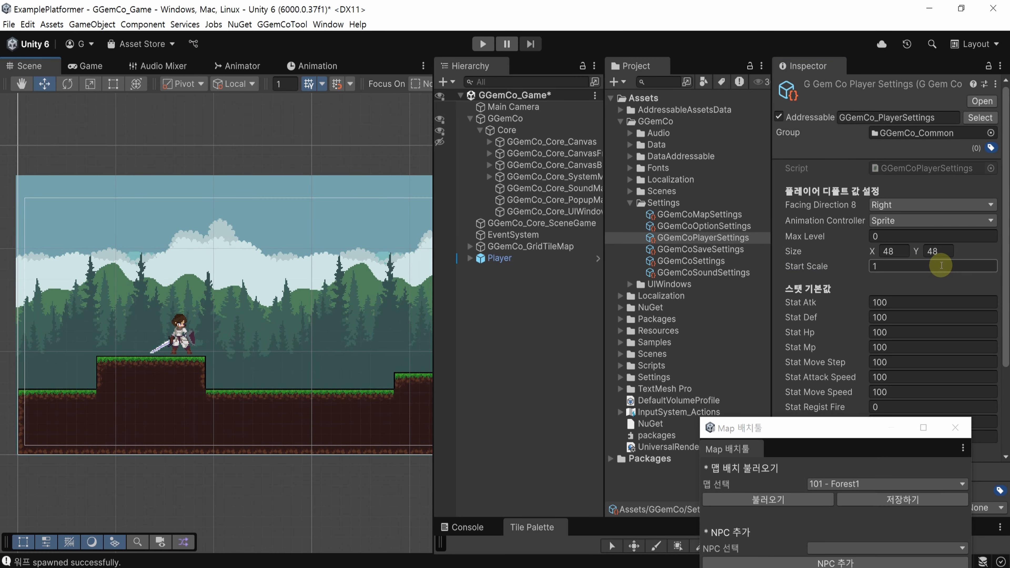
left_click(537, 258)
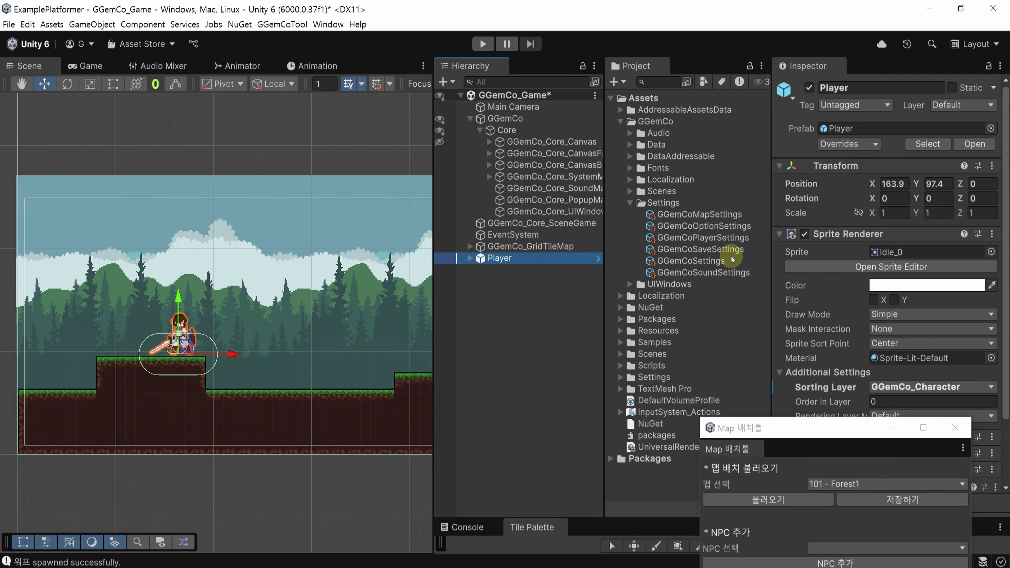
left_click(895, 213)
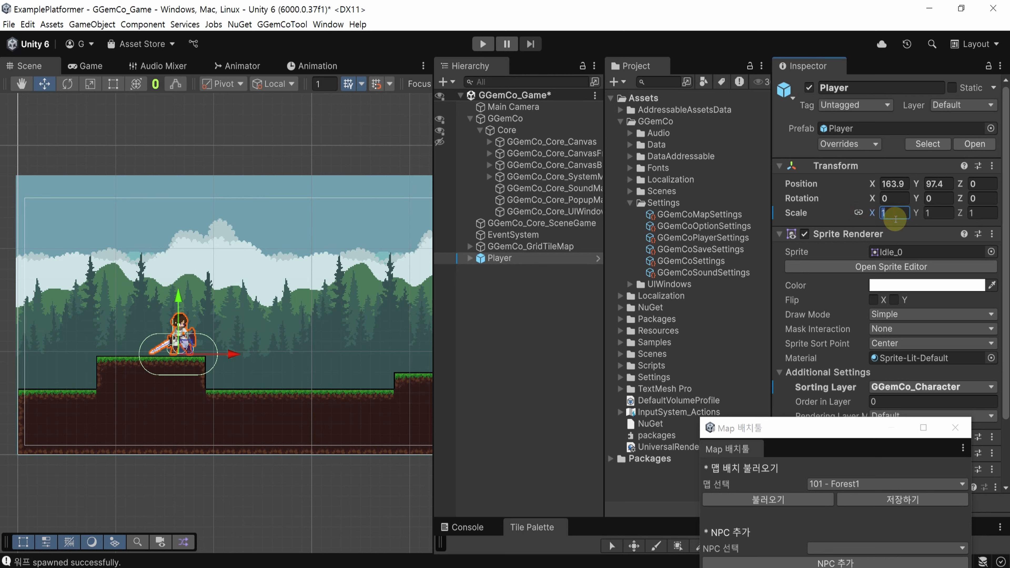
type("0.6")
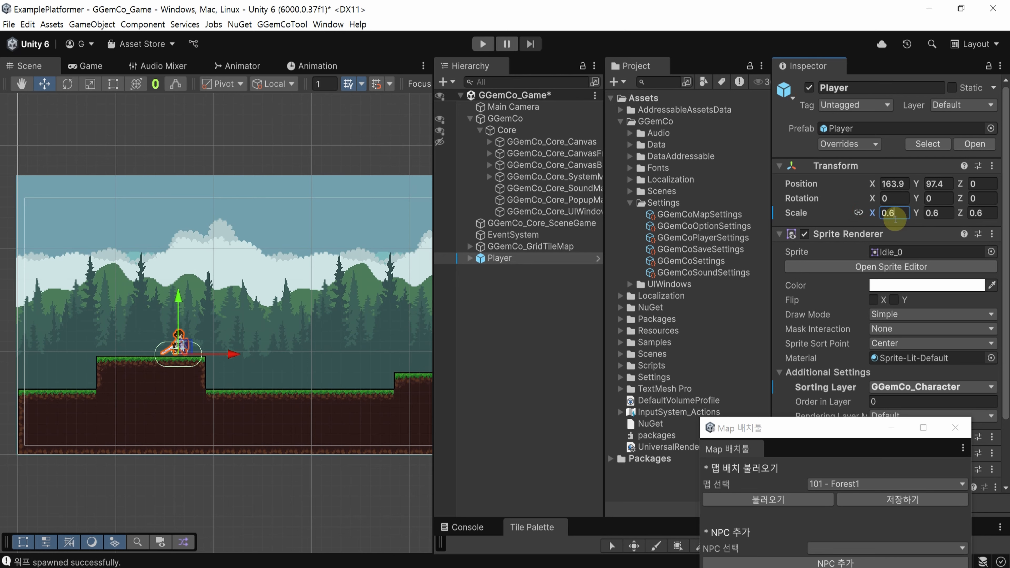
key("BackSpace")
type("7")
key("BackSpace")
type("6")
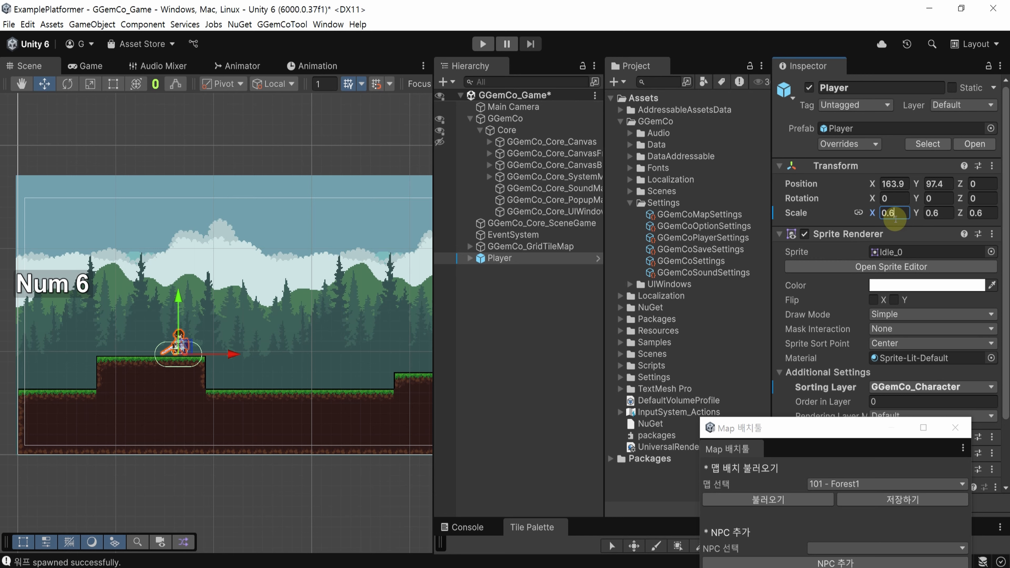
Step: Set Start Scale to 0.6 in the GGemCoPlayerSettings asset and save the project
left_click(720, 239)
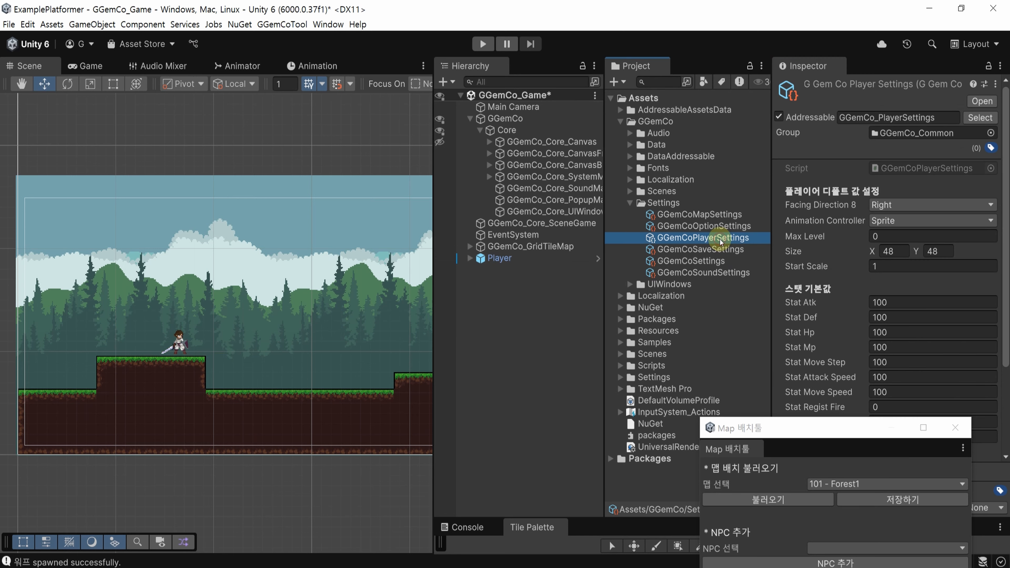
left_click(902, 267)
type("0.")
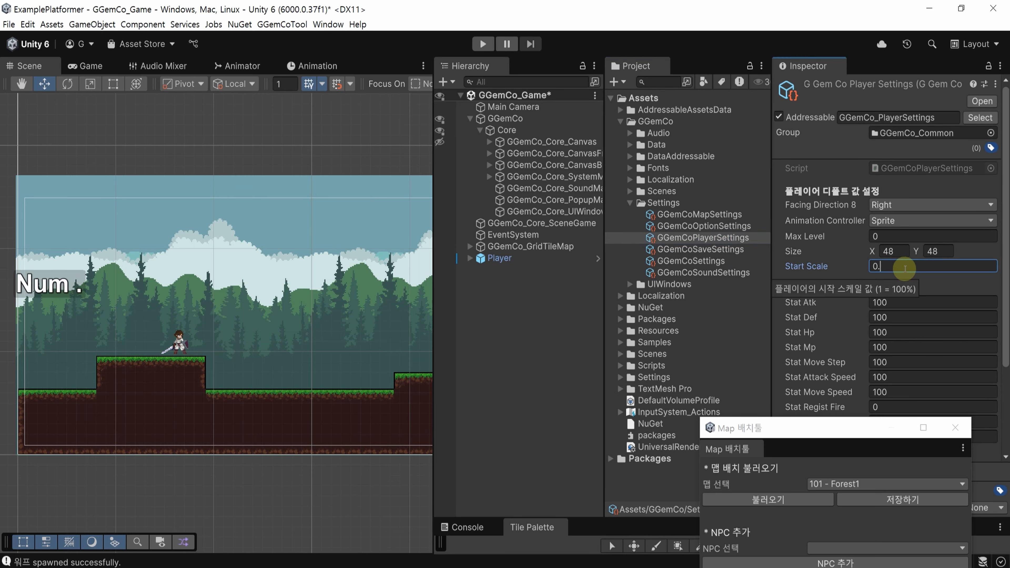
type("6")
key("Return")
key("ctrl+s")
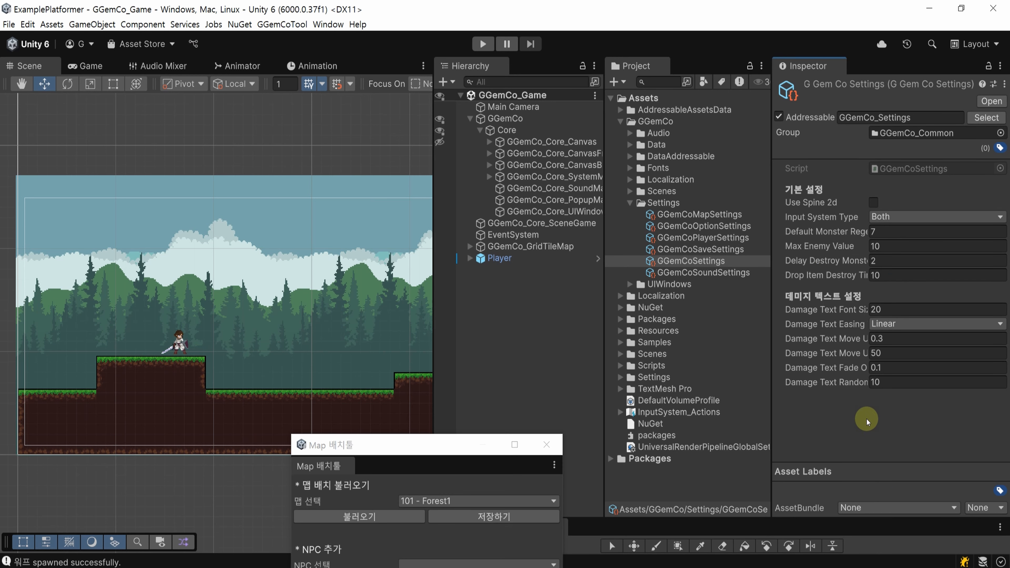
Step: In GGemCoPlayerSettings, set Jump Height to 30 and Jump Speed to 0.3
left_click(701, 238)
scroll(914, 266, "down", 3)
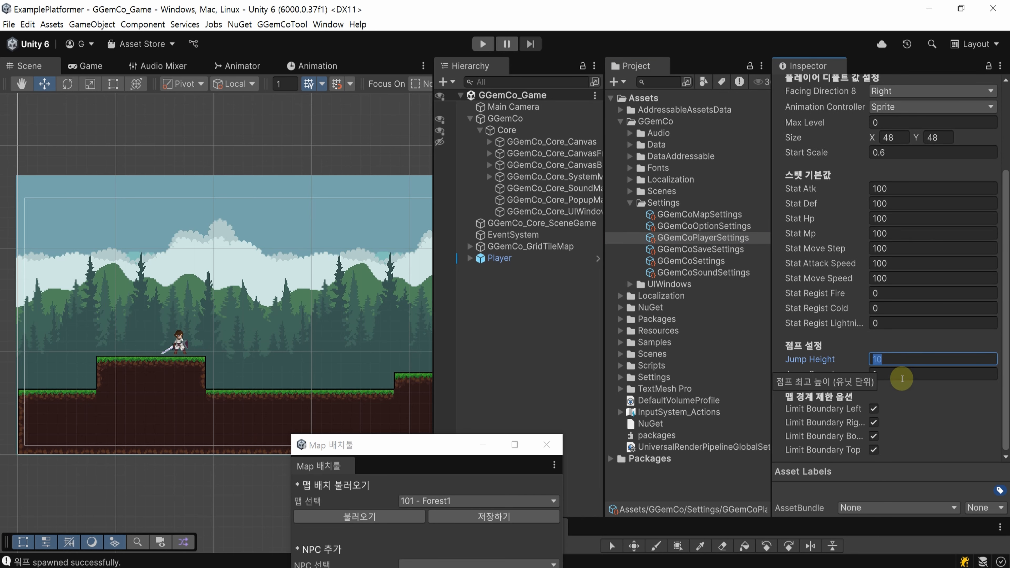
left_click(900, 375)
left_click(919, 361)
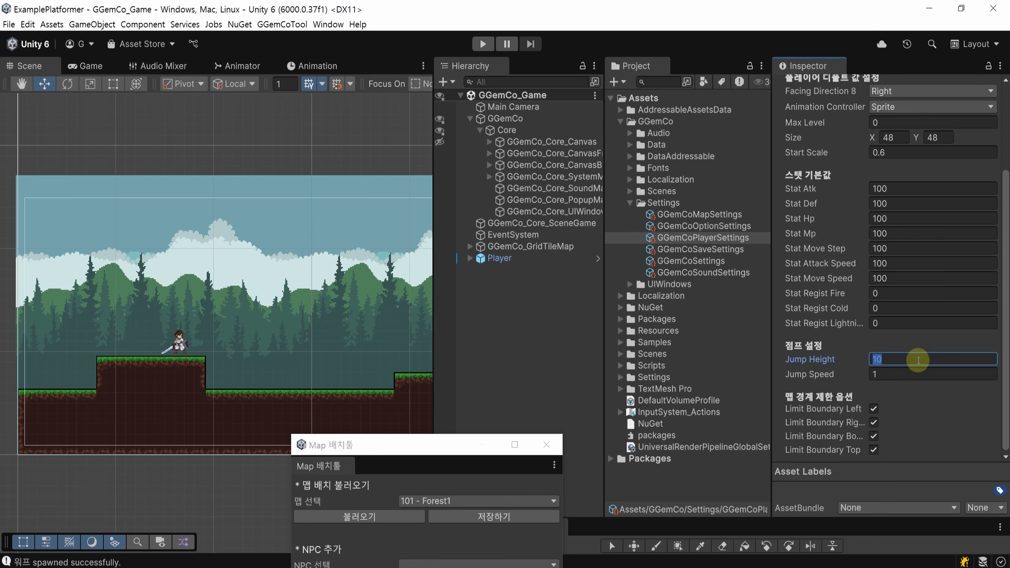
type("30")
left_click(911, 376)
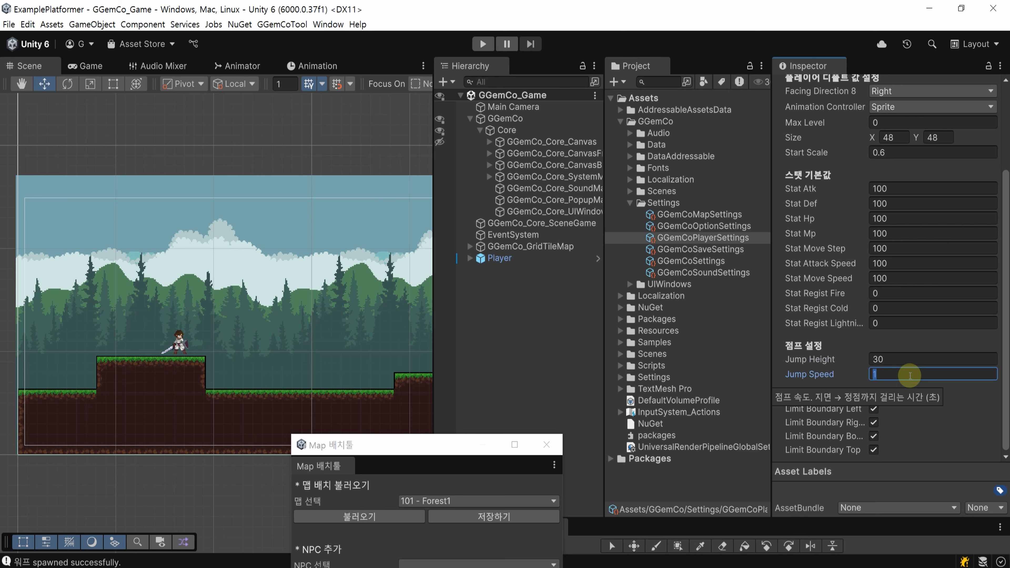
type("0.3")
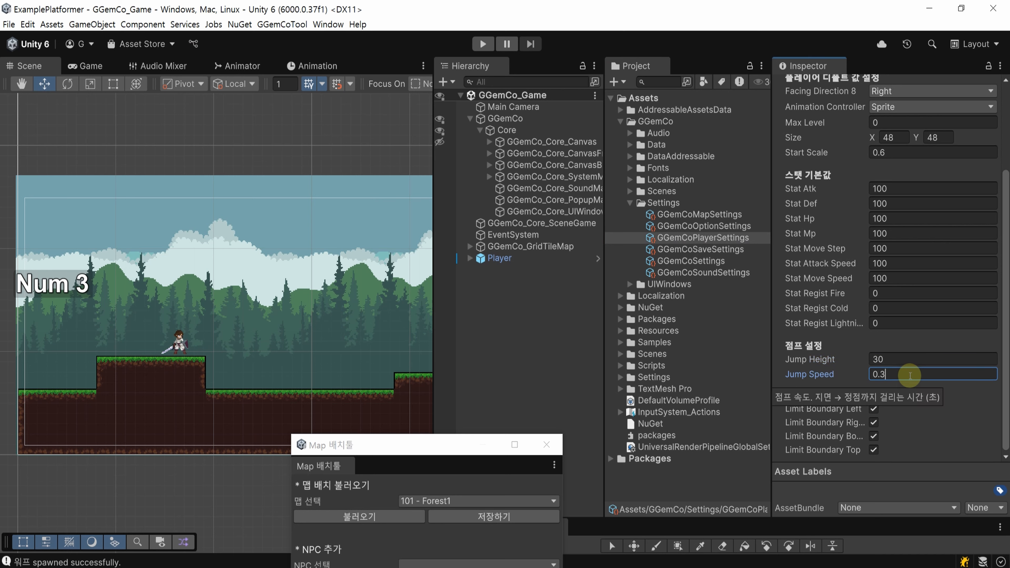
Step: Save the jump settings and turn off Limit Boundary Top in the map boundary options
left_click(919, 358)
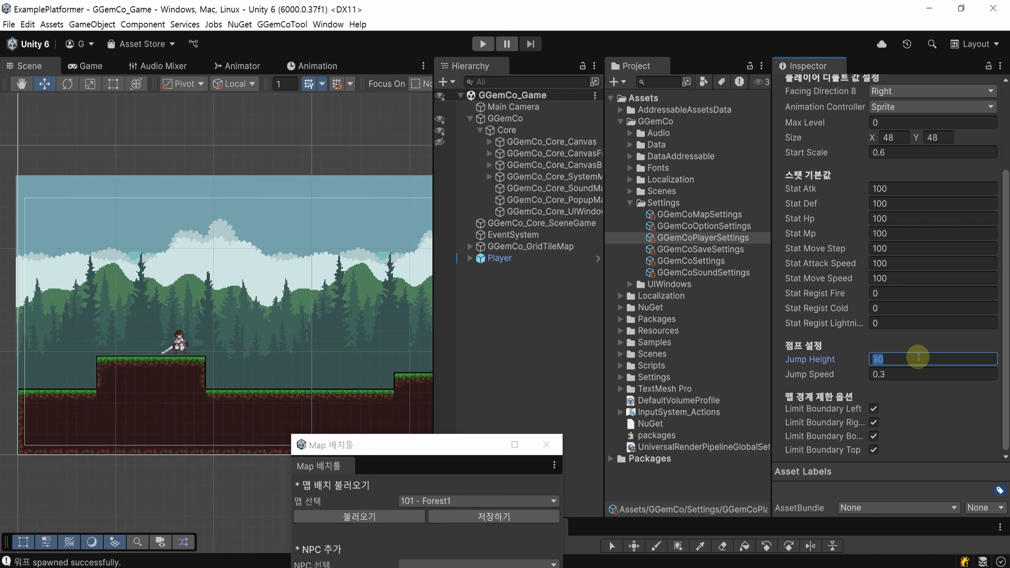
key("ctrl+s")
left_click(955, 474)
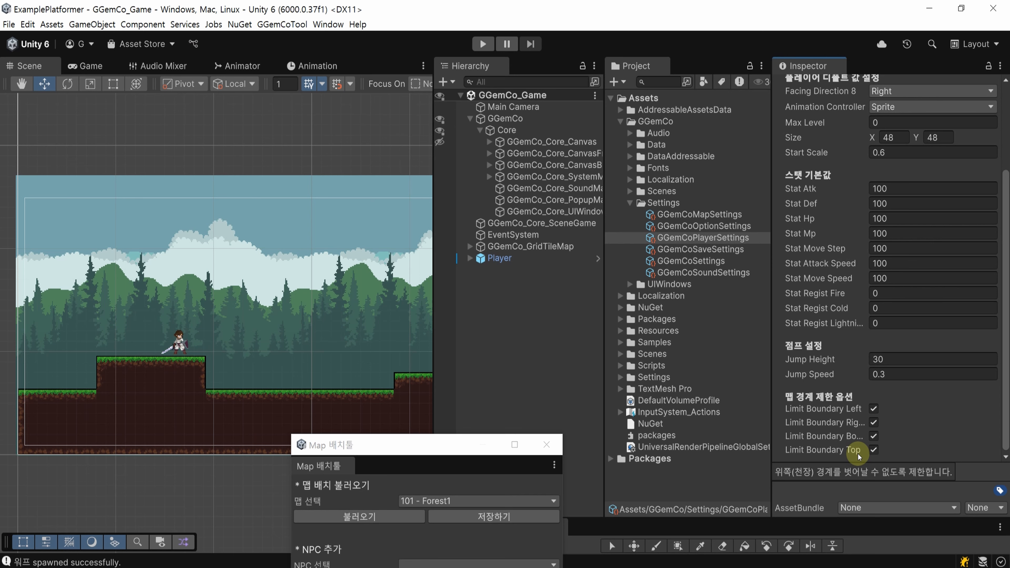
left_click(874, 450)
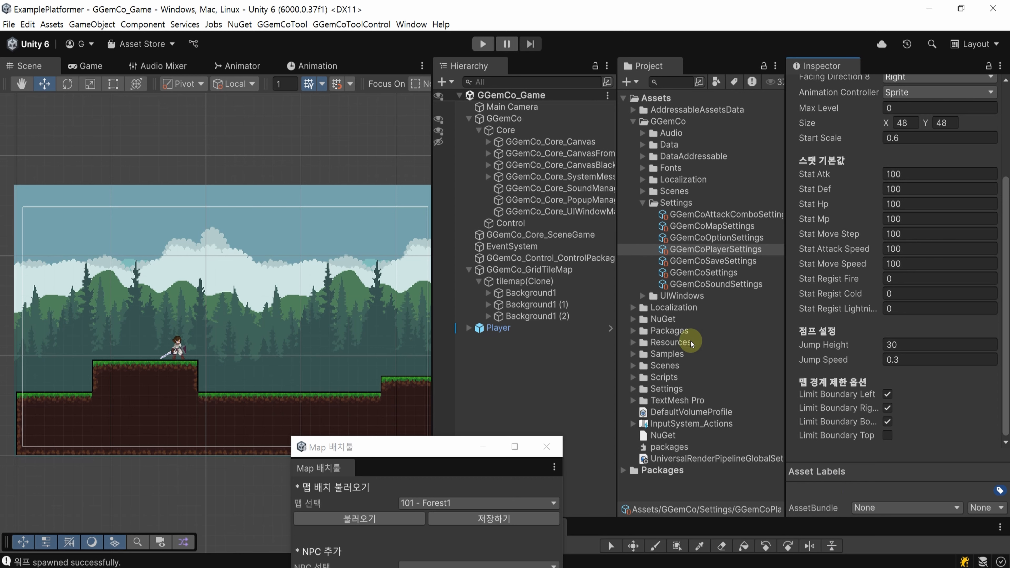
Step: Select the Main Camera and collapse its Transform and Camera components to examine the Camera Manager script's limit options
left_click(530, 114)
scroll(955, 278, "down", 5)
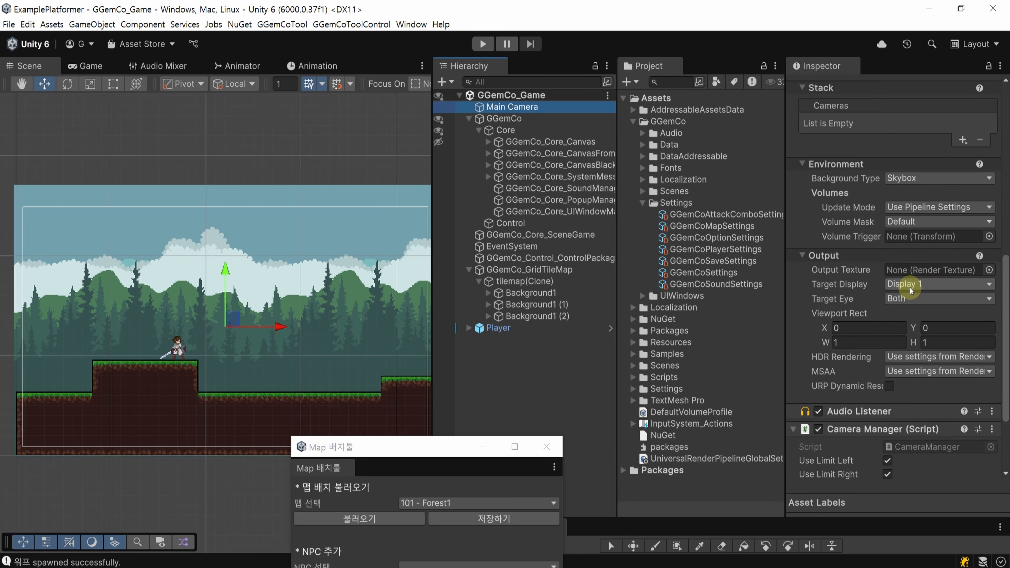
scroll(908, 289, "up", 5)
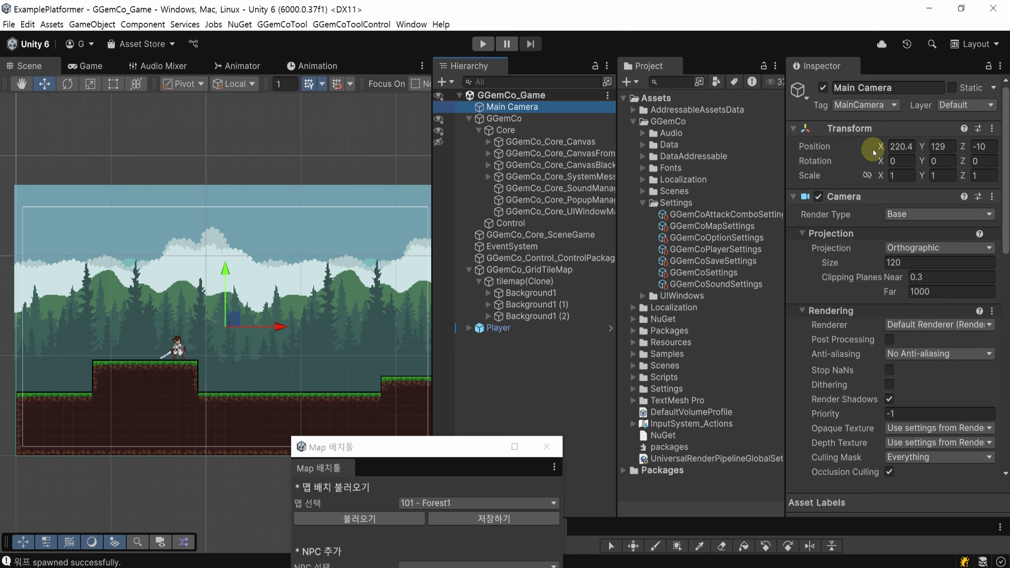
left_click(867, 129)
left_click(871, 145)
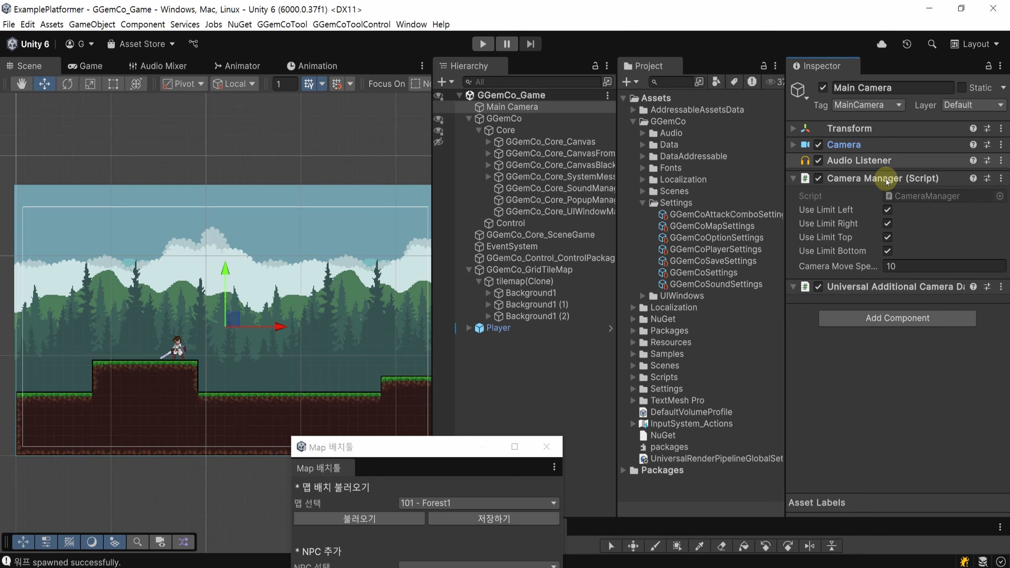
left_click(550, 112)
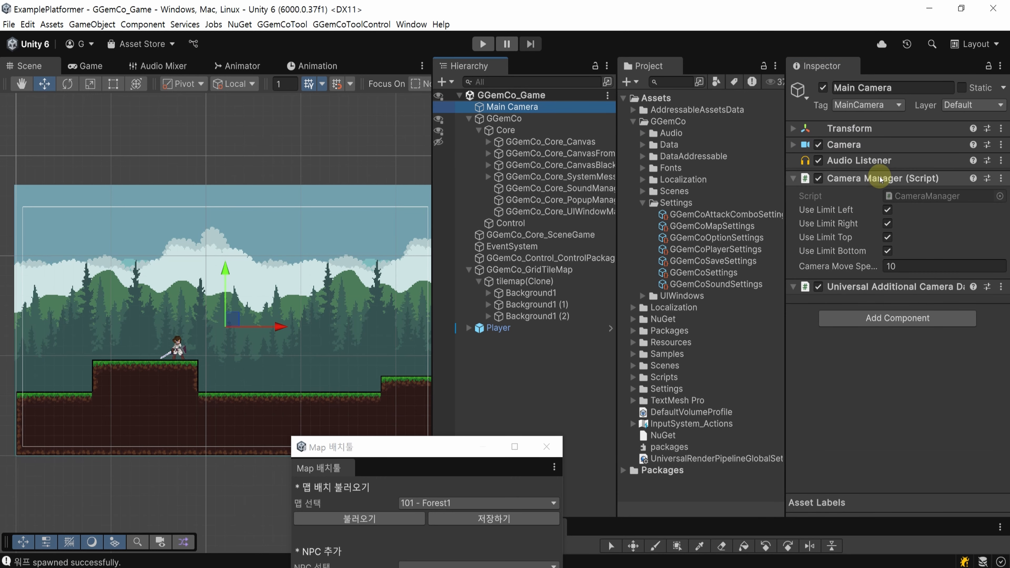
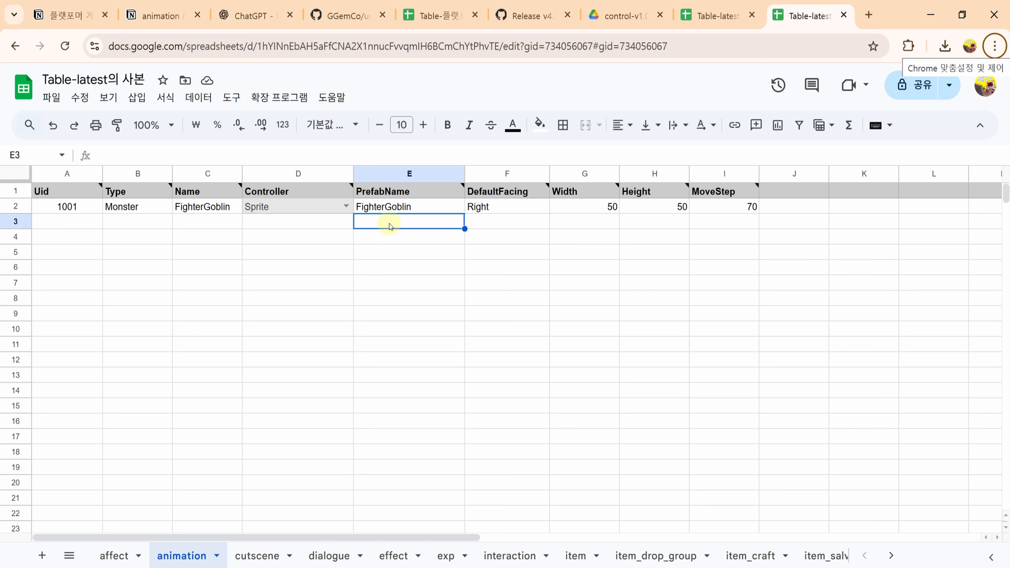
Step: In Google Sheets, copy the whole animation table, including its header and the FighterGoblin row
left_click(90, 220)
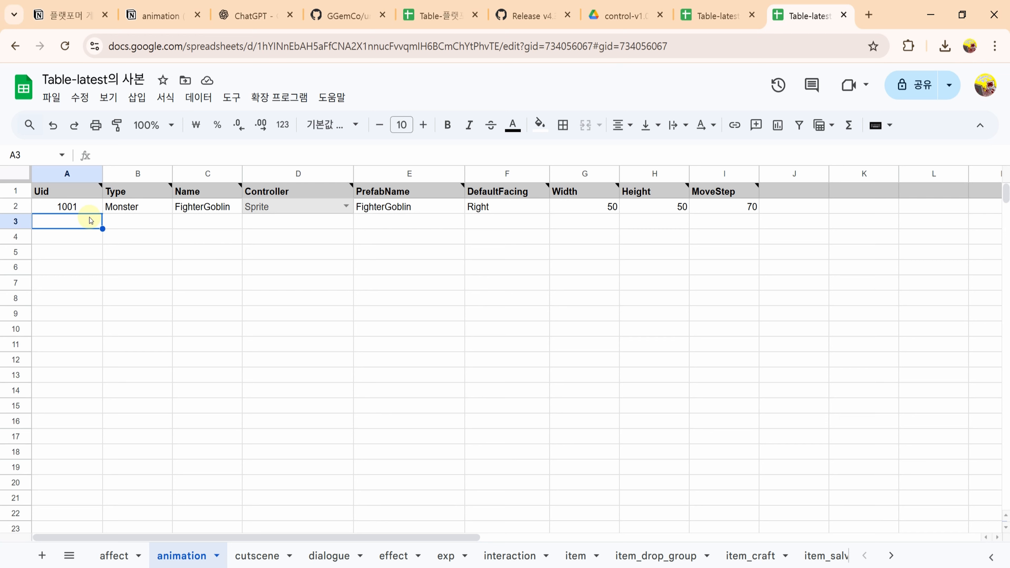
left_click(90, 203)
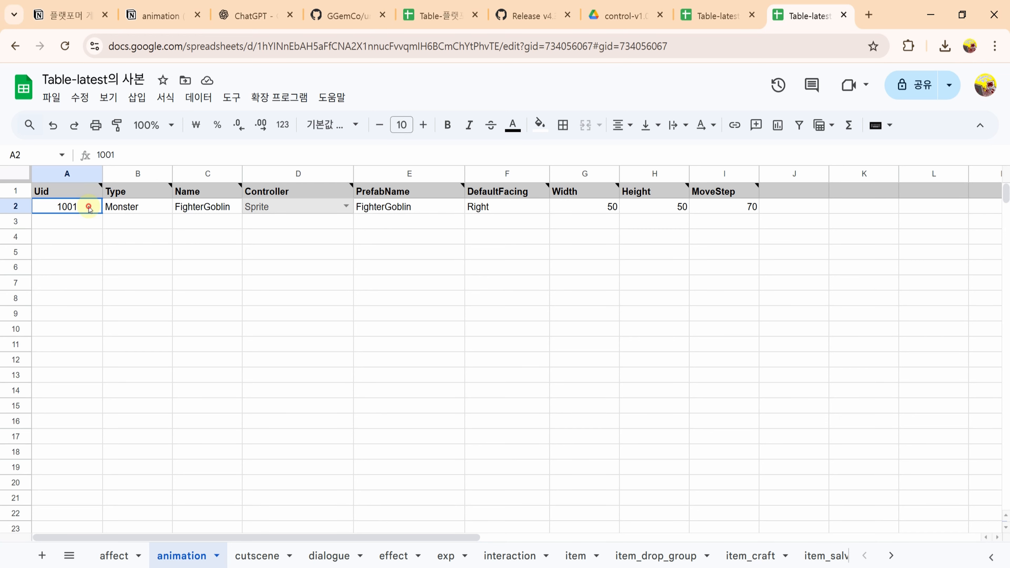
left_click(239, 211)
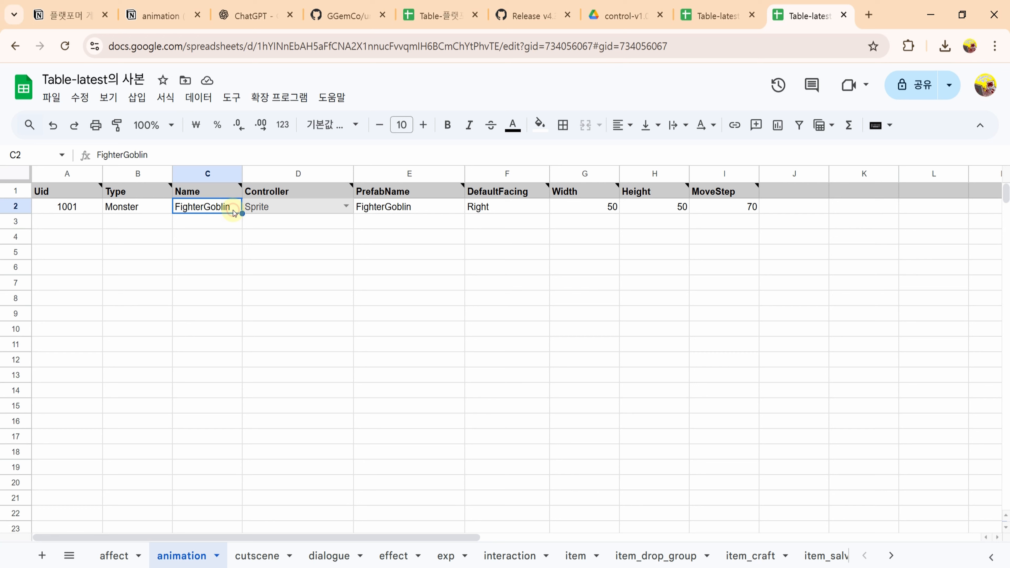
left_click(428, 207)
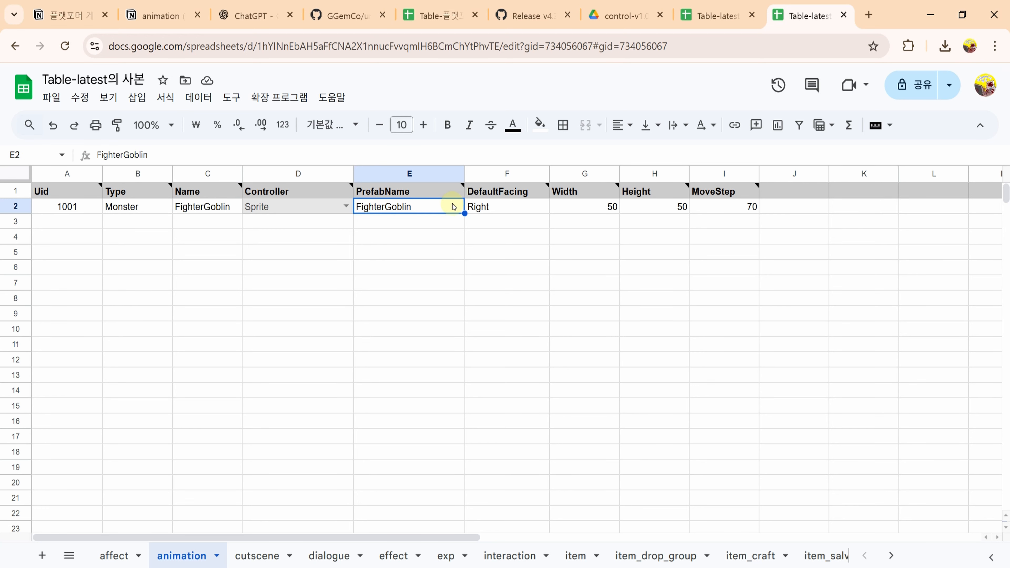
left_click_drag(413, 194, 413, 208)
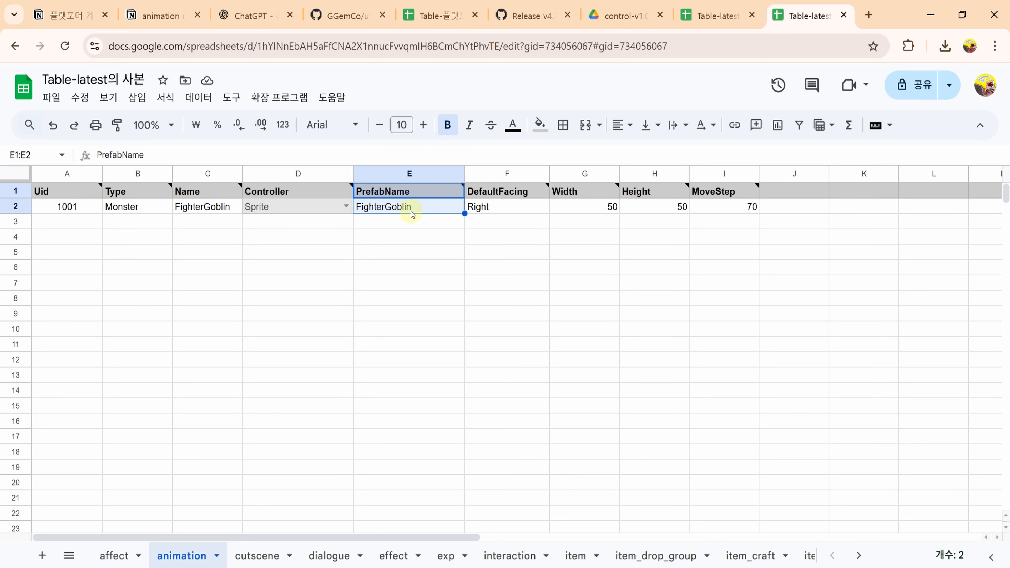
left_click(458, 208)
mouse_move(459, 195)
key("ctrl+a")
key("ctrl+c")
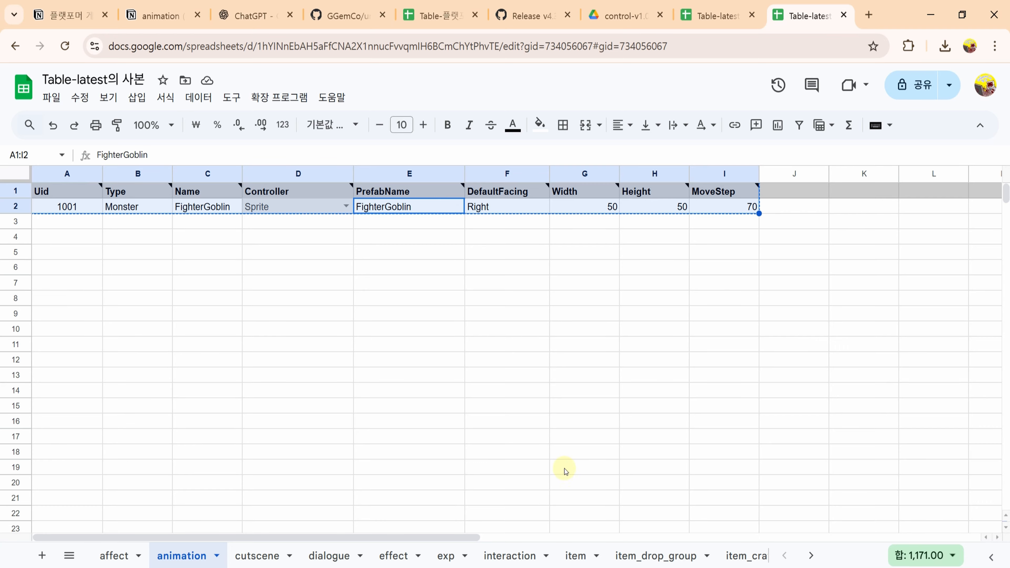
Step: In Rider, replace the entire contents of animation.txt with the copied animation table and save the file
left_click(581, 567)
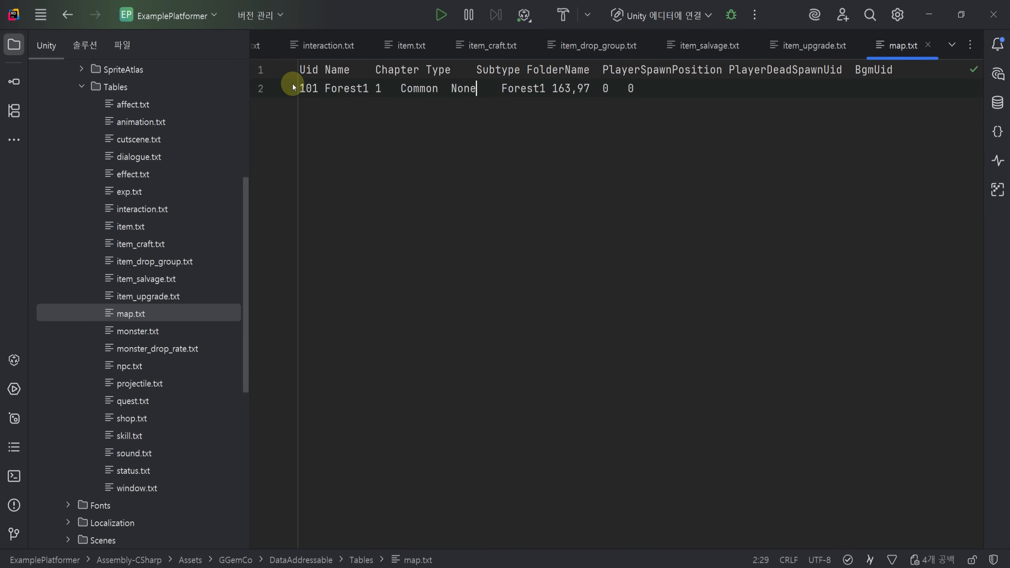
left_click(147, 122)
double_click(146, 122)
key("ctrl+a")
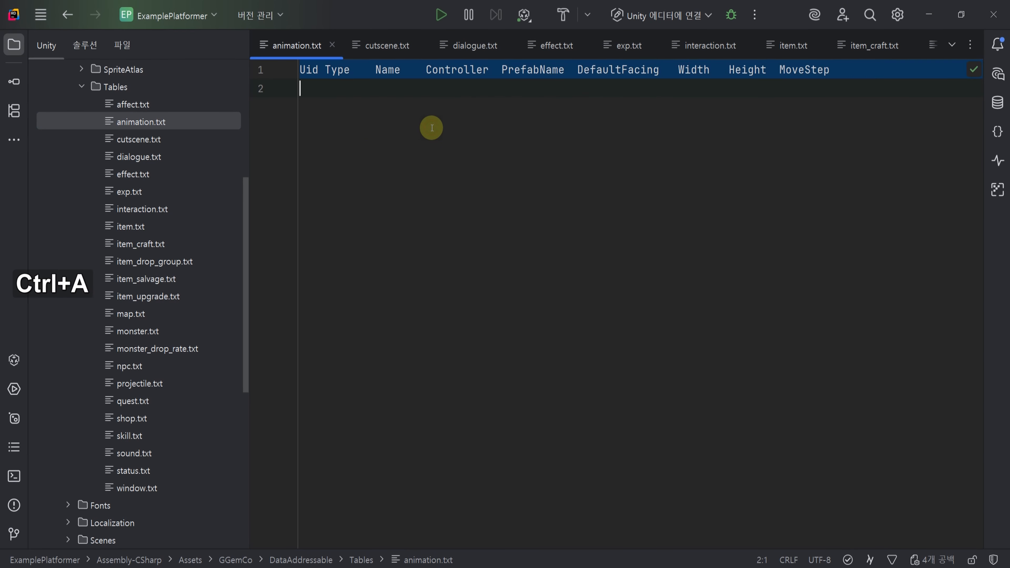
key("ctrl+v")
key("ctrl+s")
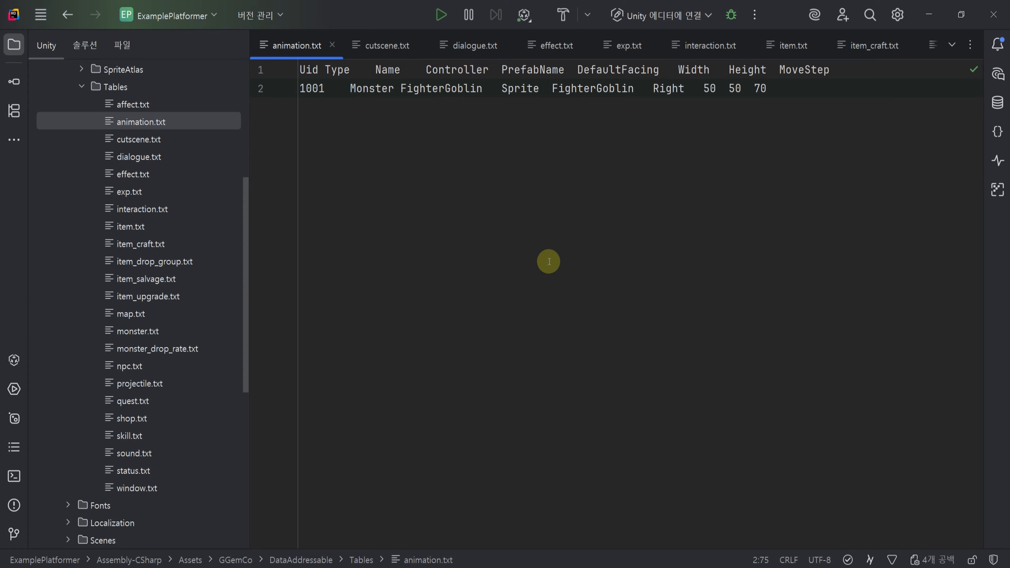
Step: Switch to Google Sheets, review the FighterGoblin row's Uid, Name and AnimationUid, and copy the whole monster table including its header
key("alt+Tab")
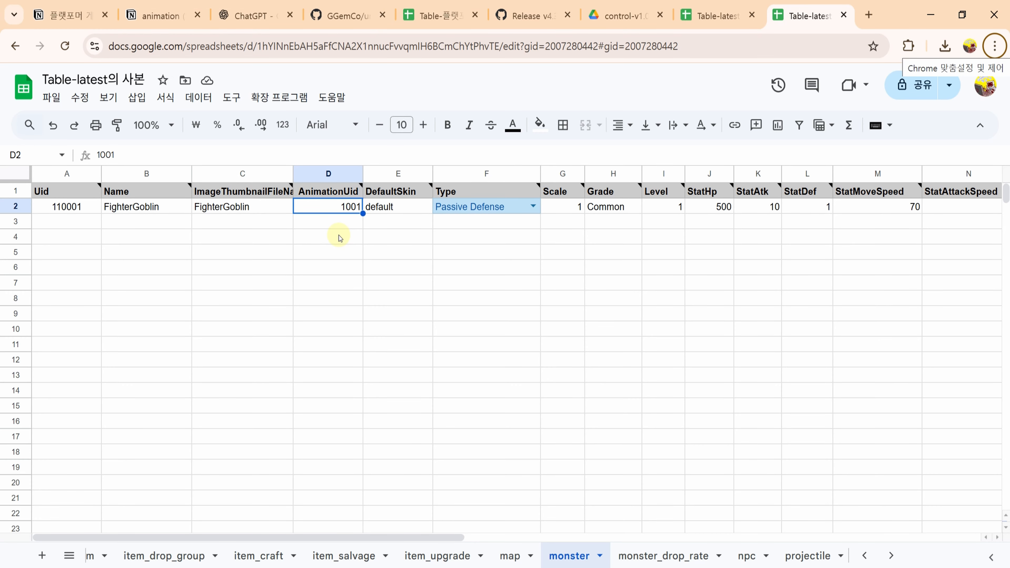
left_click(287, 225)
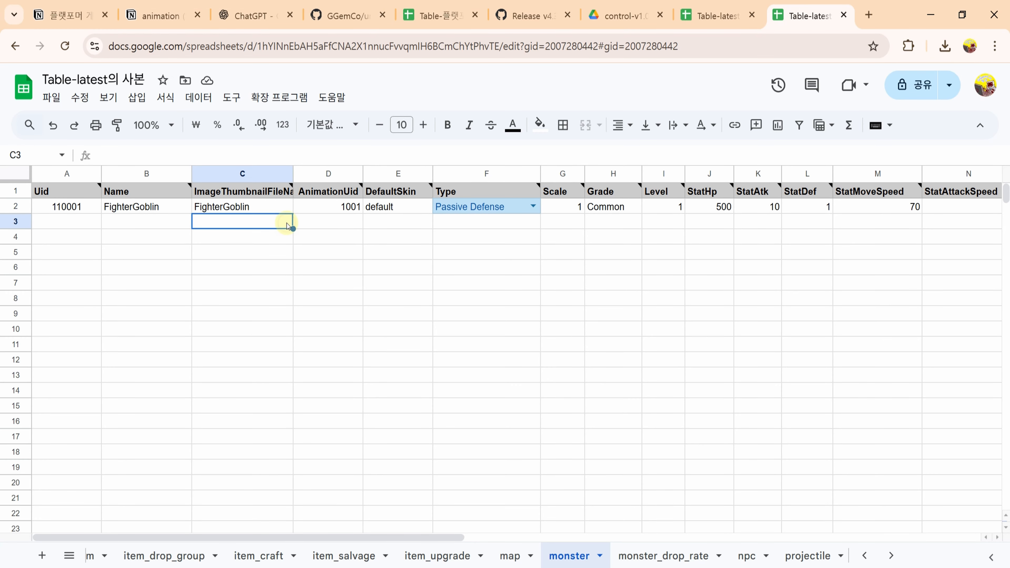
left_click(146, 223)
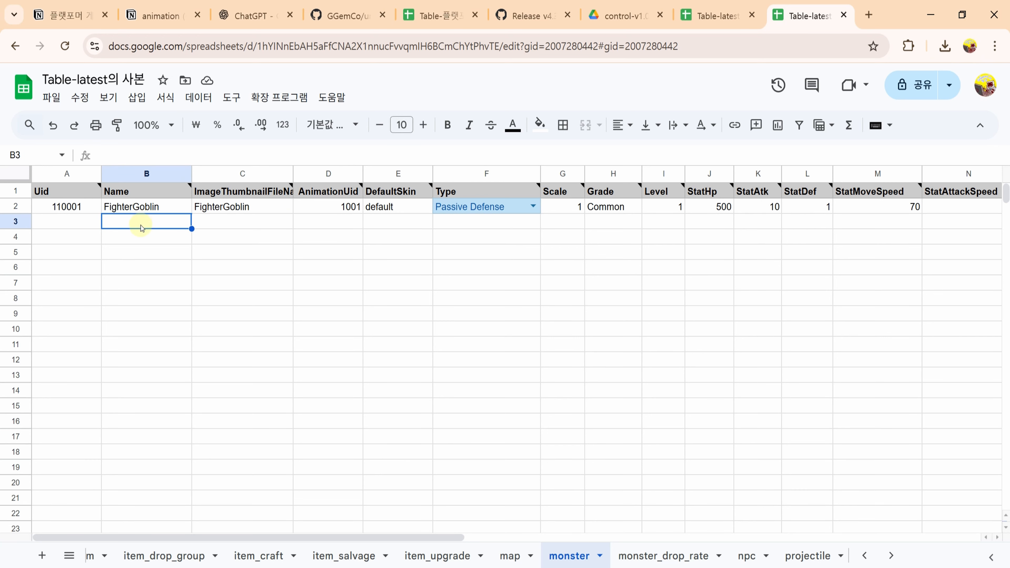
left_click(84, 210)
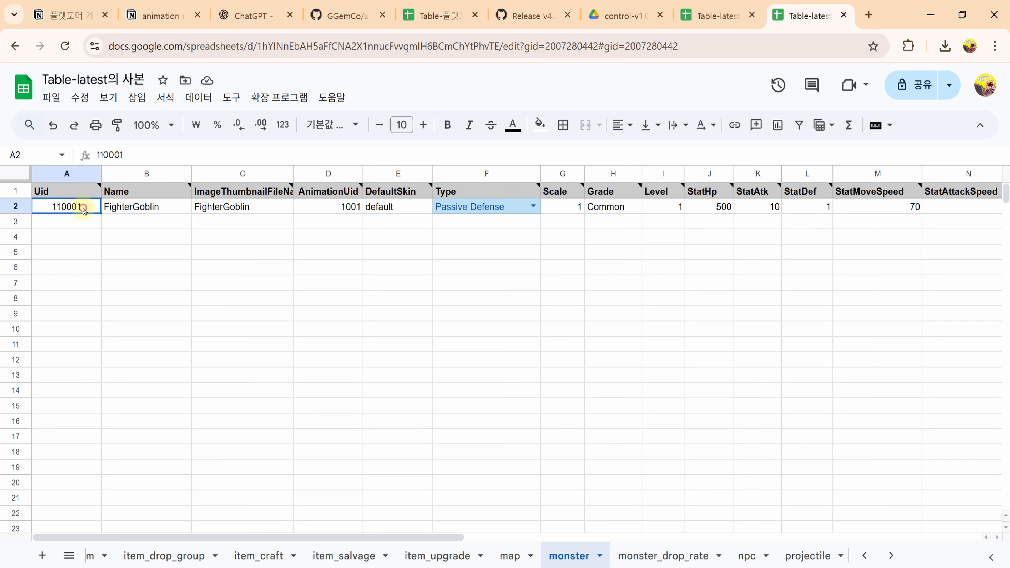
left_click(169, 209)
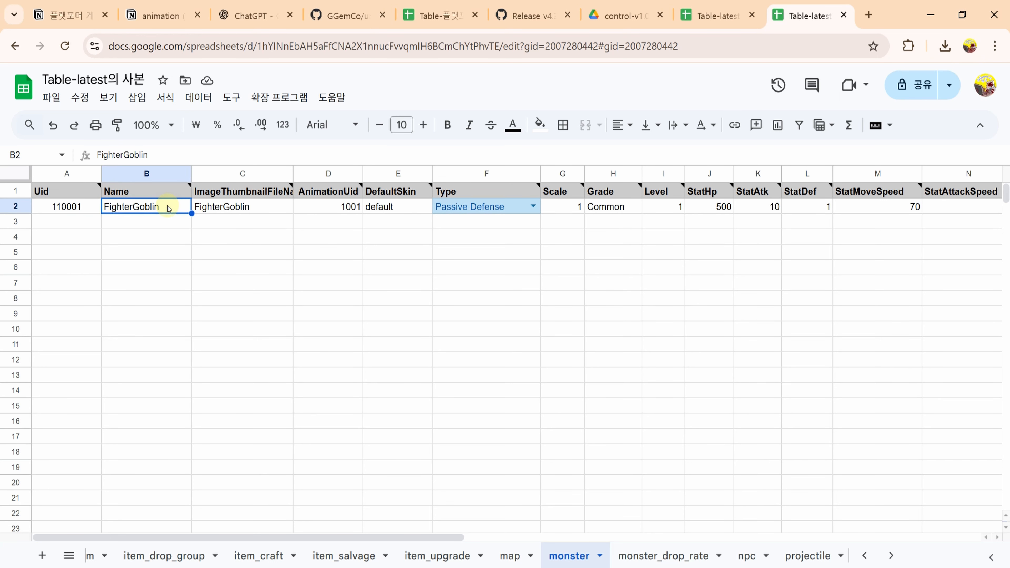
left_click(339, 208)
mouse_move(340, 194)
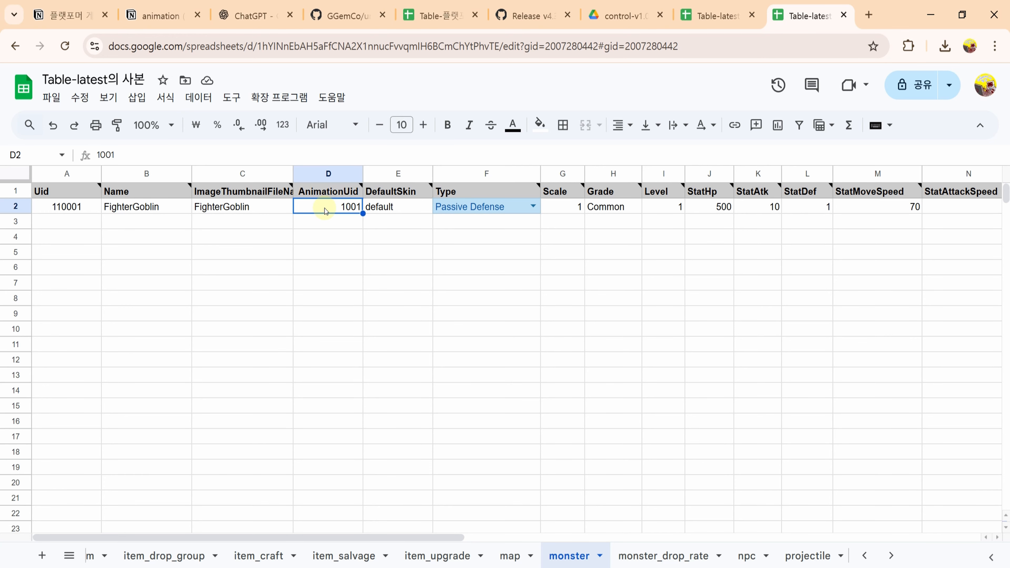
key("ctrl+a")
key("ctrl+c")
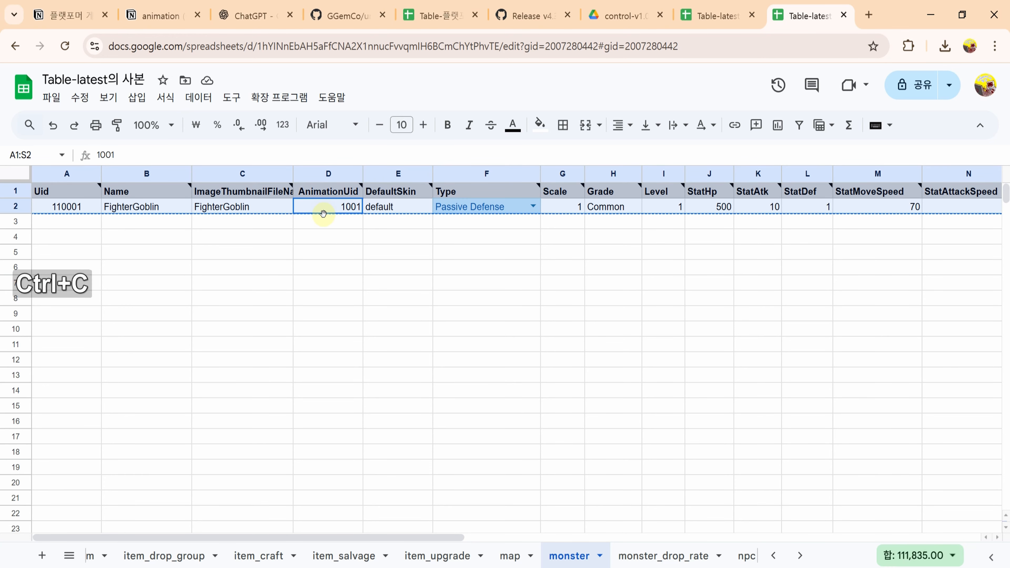
Step: In Rider, replace the entire contents of monster.txt with the copied monster table and save the file
key("alt+Tab")
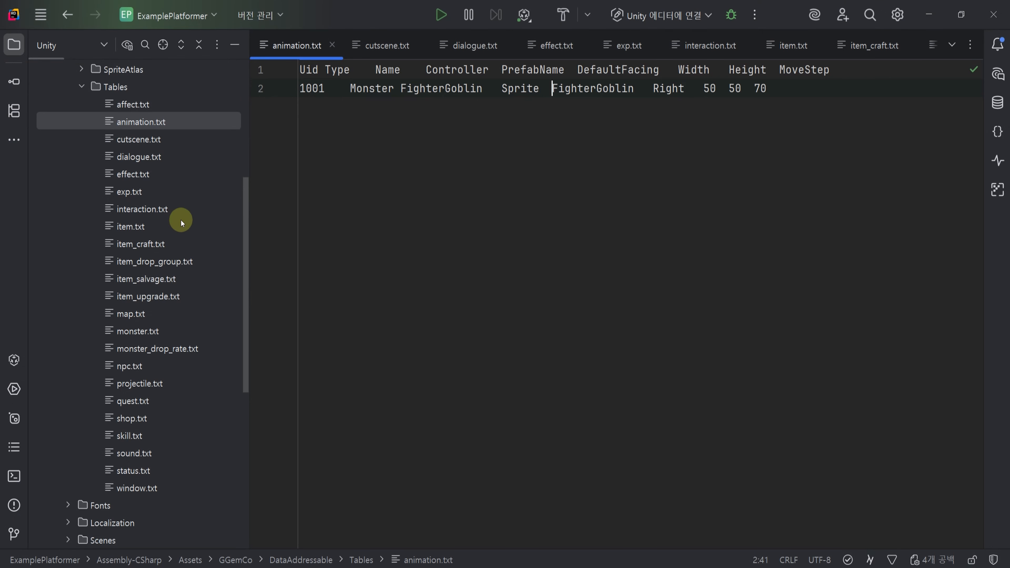
double_click(144, 337)
left_click(442, 161)
key("ctrl+a")
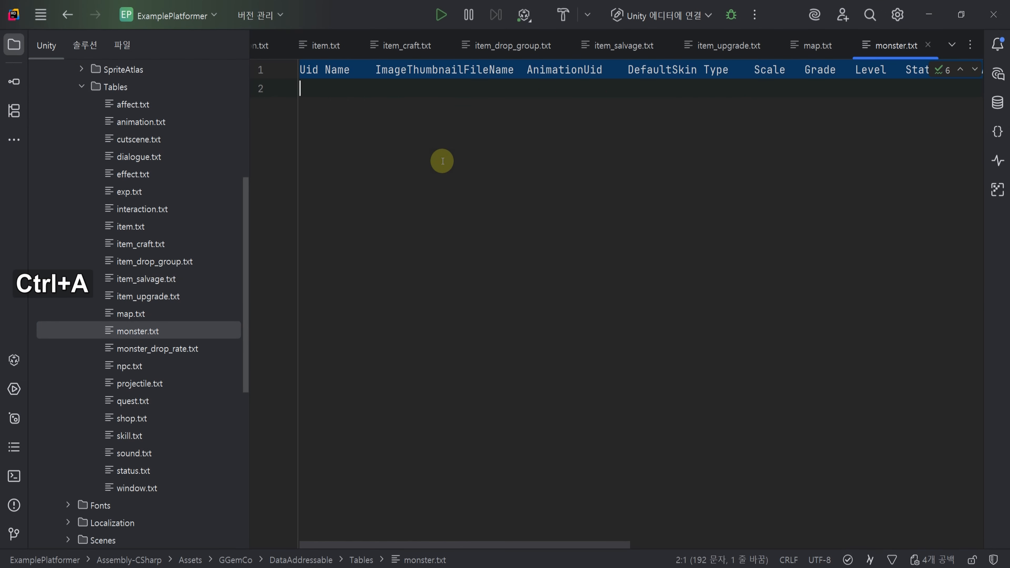
key("ctrl+v")
key("ctrl+s")
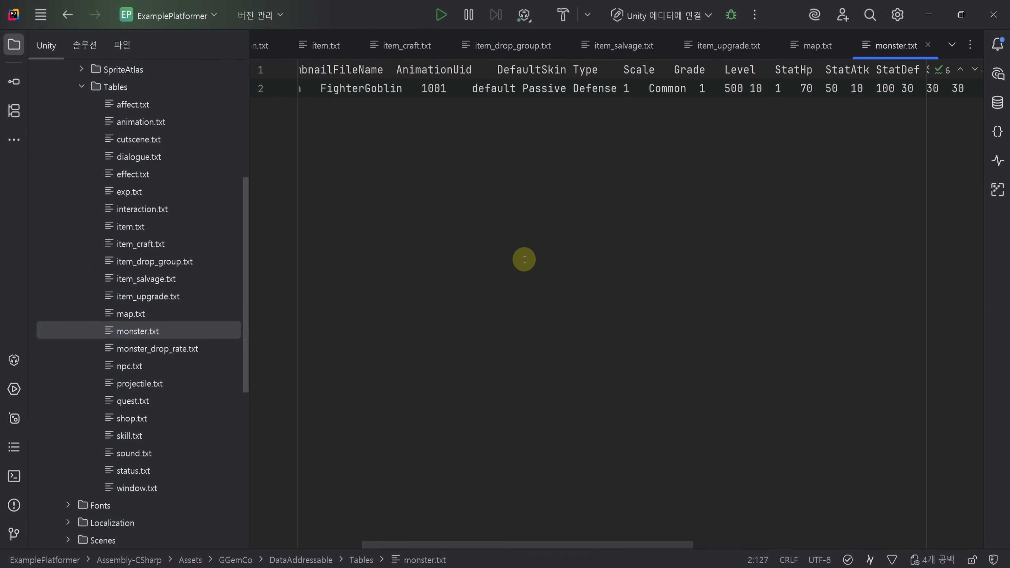
Step: Switch to Unity and examine the FighterGoblin atlas texture Atk1-1 and the monster's animation clips, such as wait and attack
key("alt+Tab")
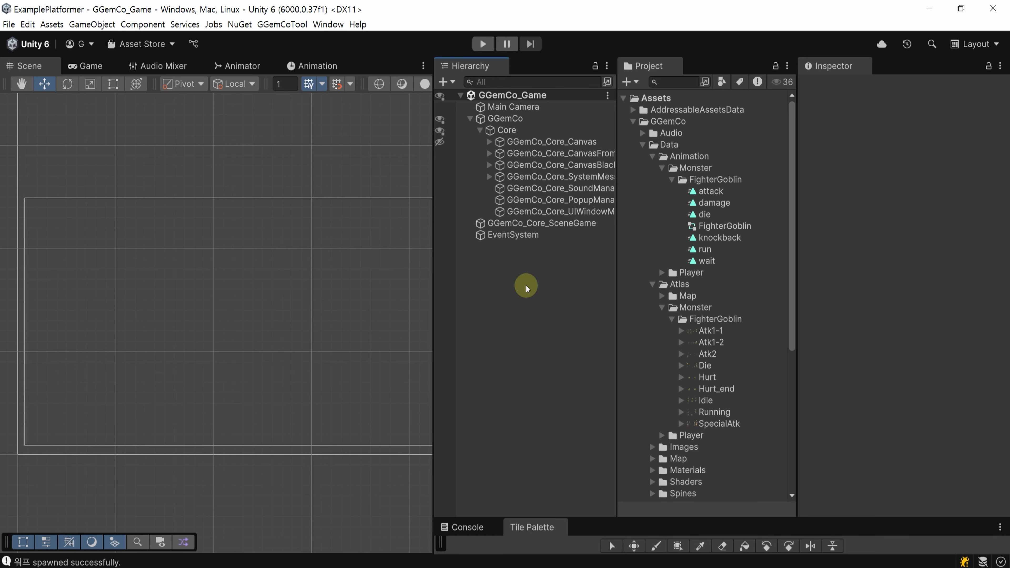
scroll(695, 231, "down", 5)
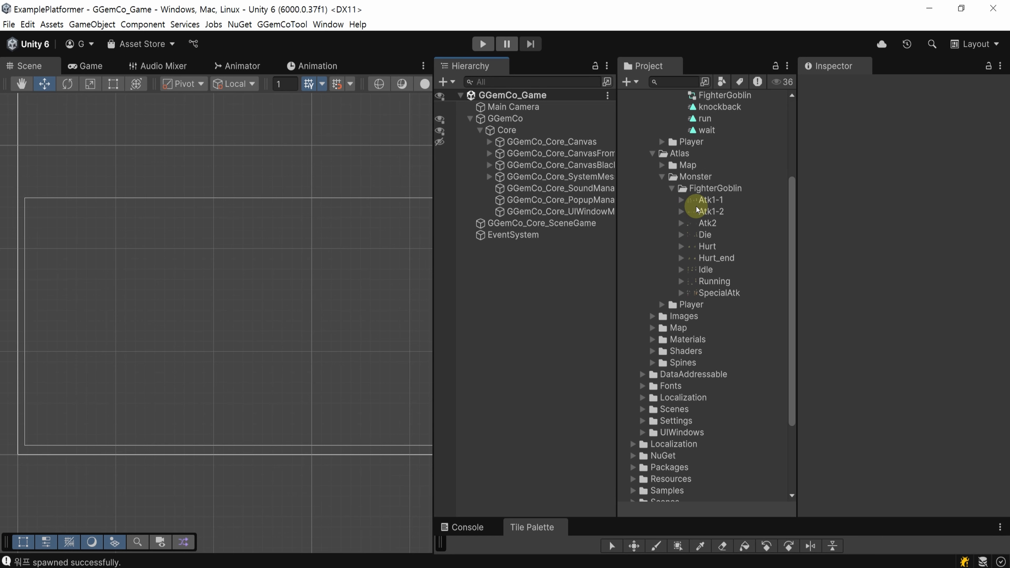
left_click(737, 200)
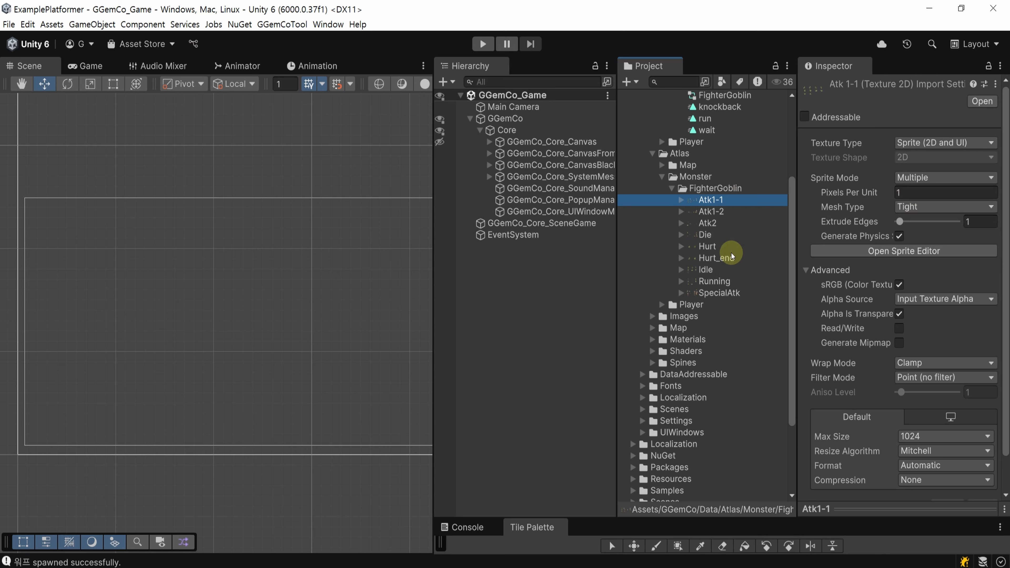
scroll(737, 257, "up", 5)
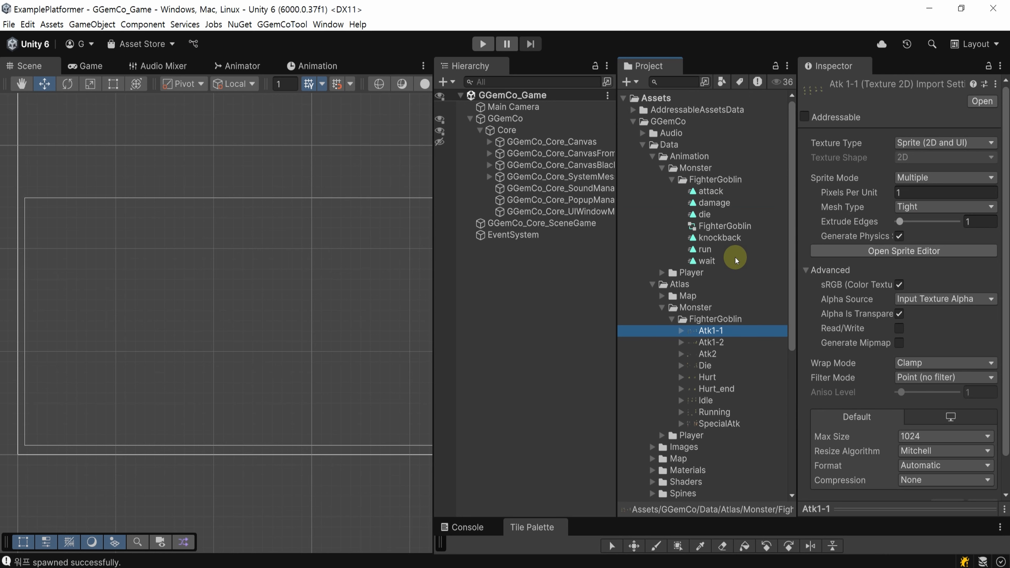
left_click(731, 260)
left_click(734, 248)
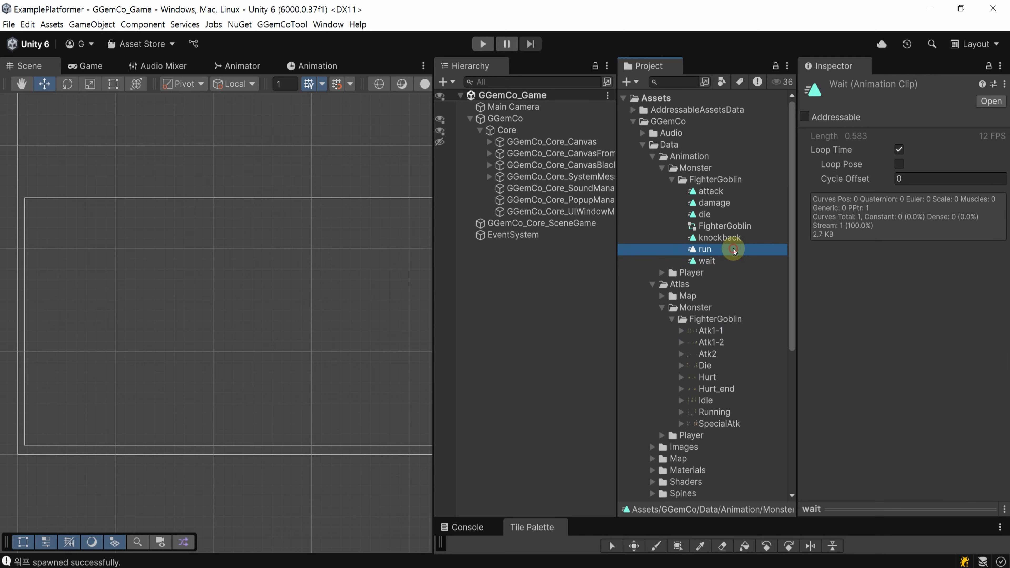
left_click(737, 214)
left_click(740, 203)
left_click(741, 192)
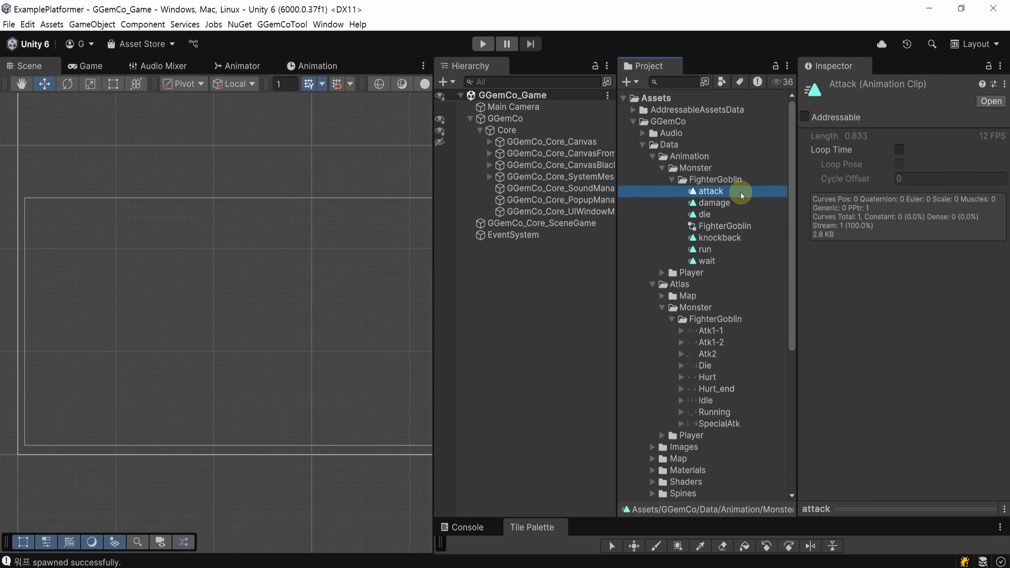
Step: Create an empty GameObject at the root of the GGemCo_Game scene and name it FighterGoblin
left_click(527, 281)
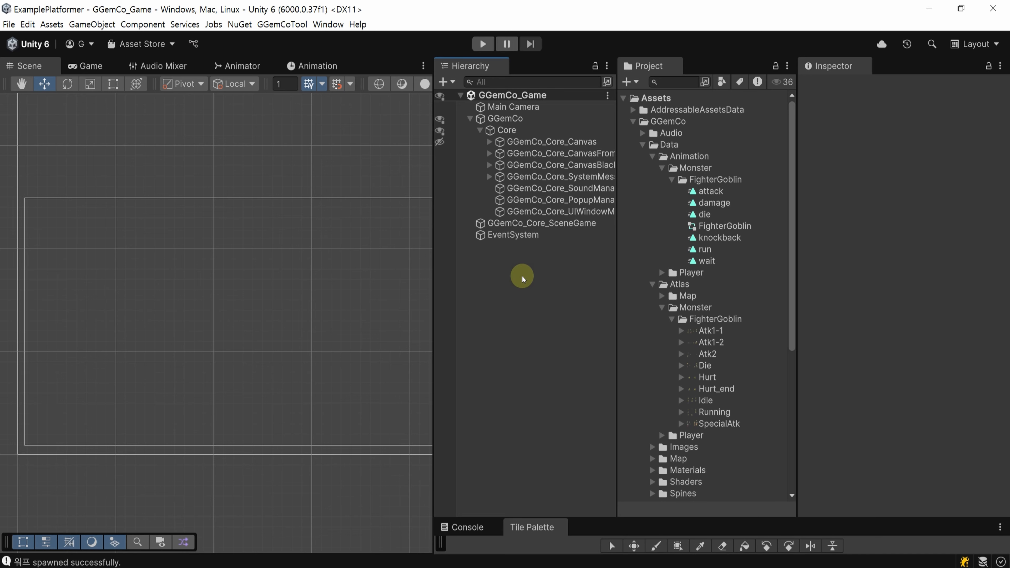
right_click(507, 271)
left_click(524, 403)
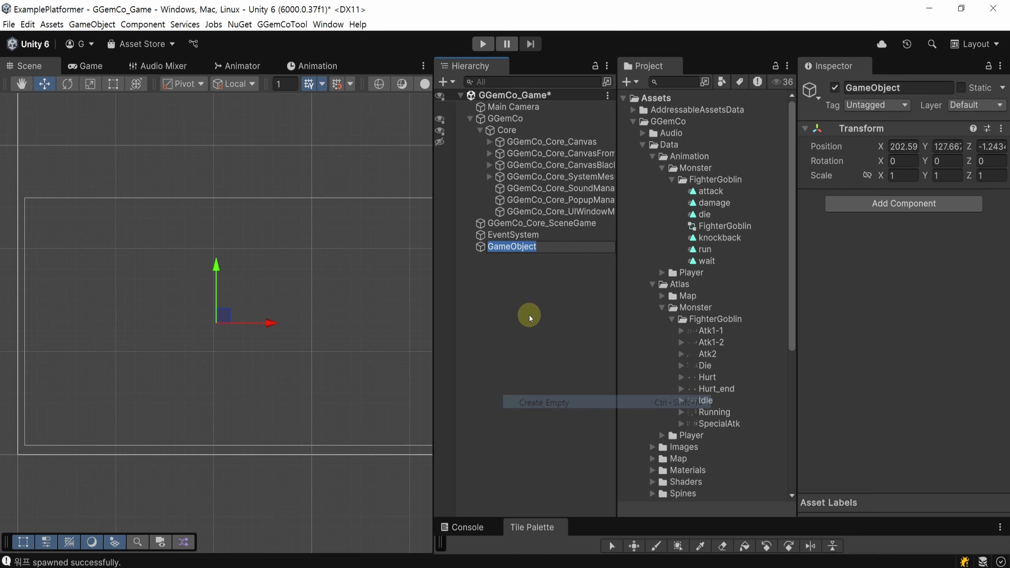
key("ctrl+v")
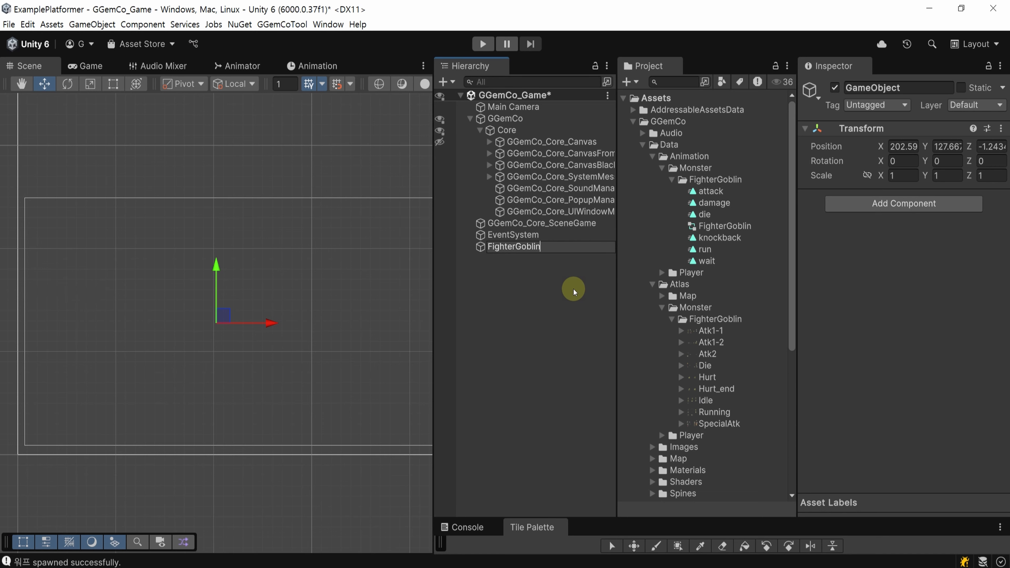
Step: Set the FighterGoblin object's position to 0, 0, 0 and save the scene
left_click(904, 146)
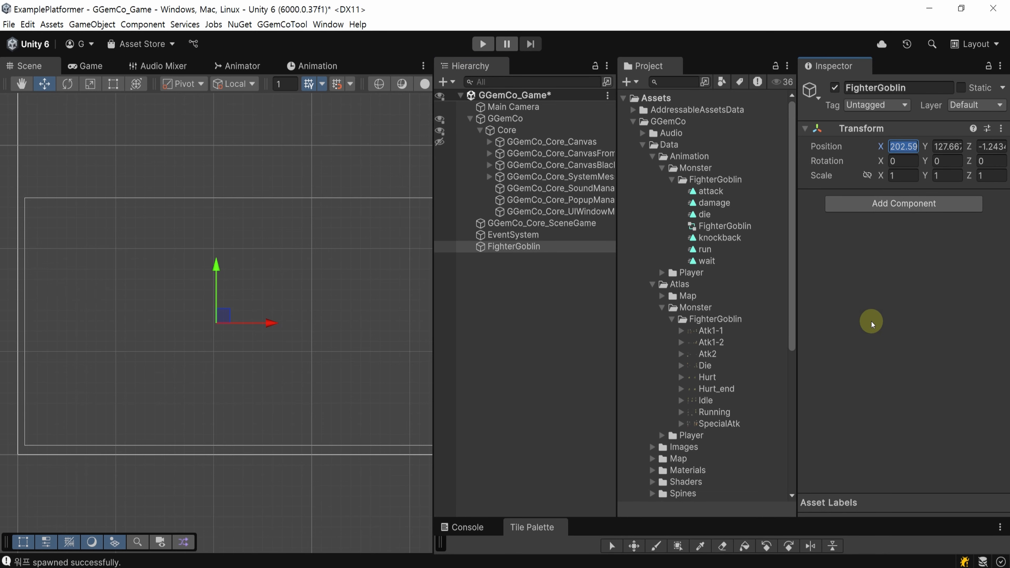
type("0")
key("Tab")
type("0")
key("Tab")
type("0")
key("ctrl+s")
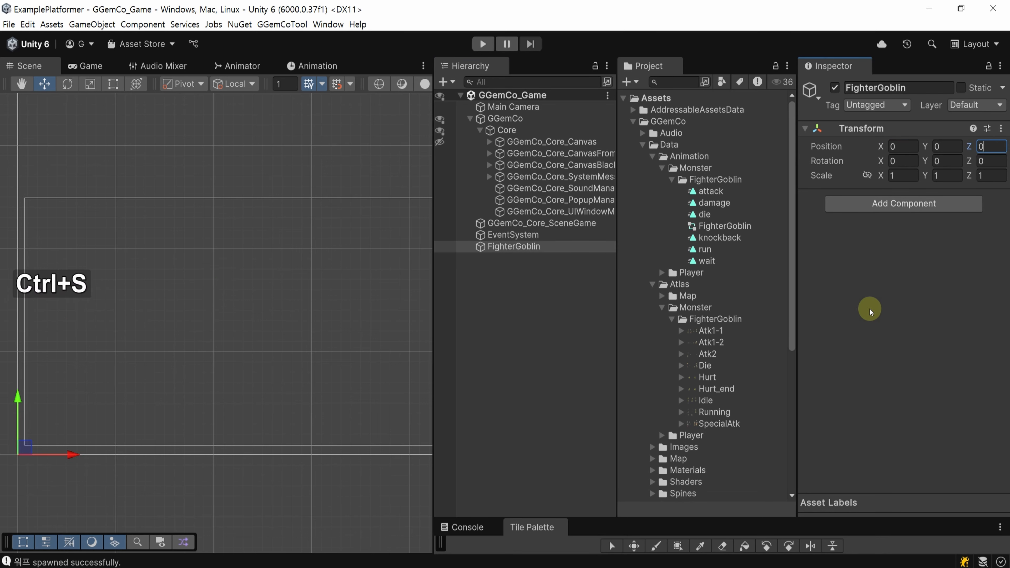
Step: Add a Sprite Renderer to FighterGoblin, assign the Idle texture from the monster atlas as its sprite, and save the scene
left_click(866, 204)
type("spritere")
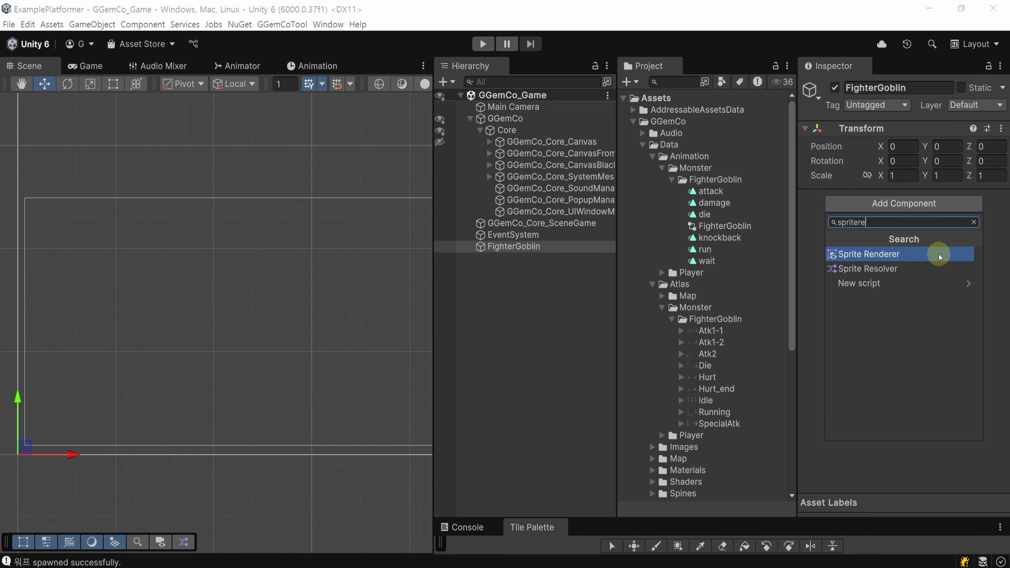
left_click(939, 254)
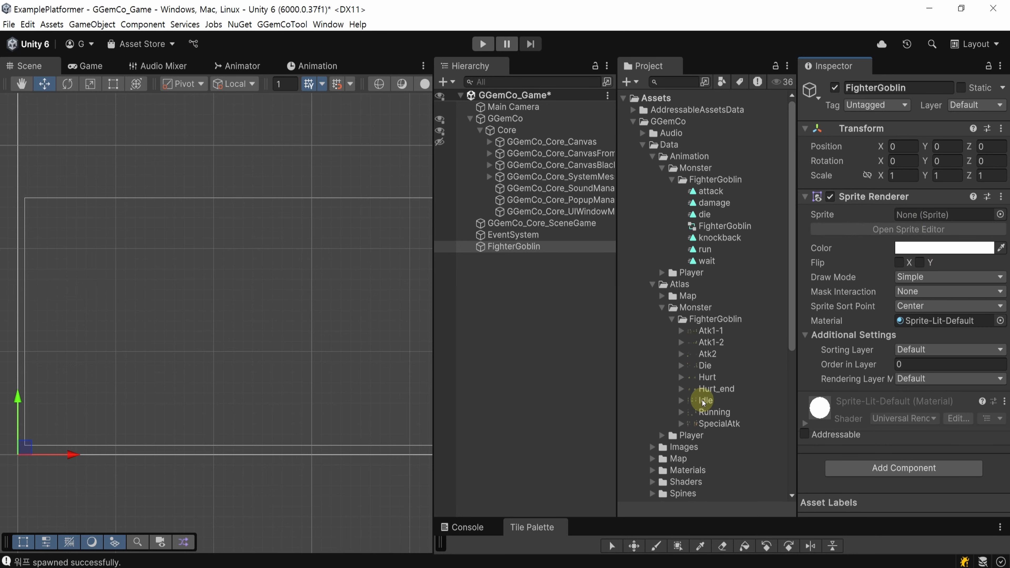
left_click_drag(704, 402, 937, 217)
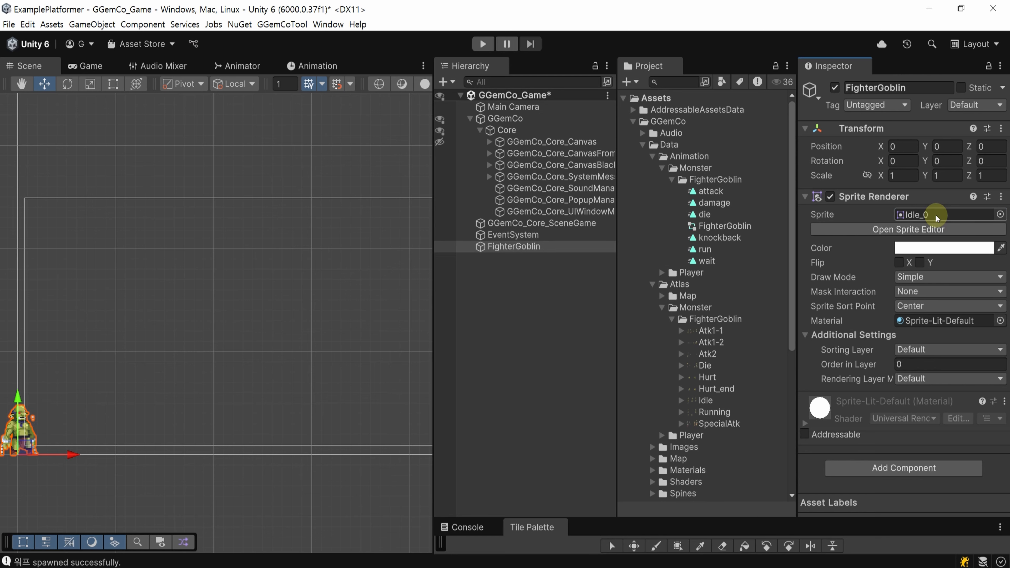
key("ctrl+s")
left_click(881, 197)
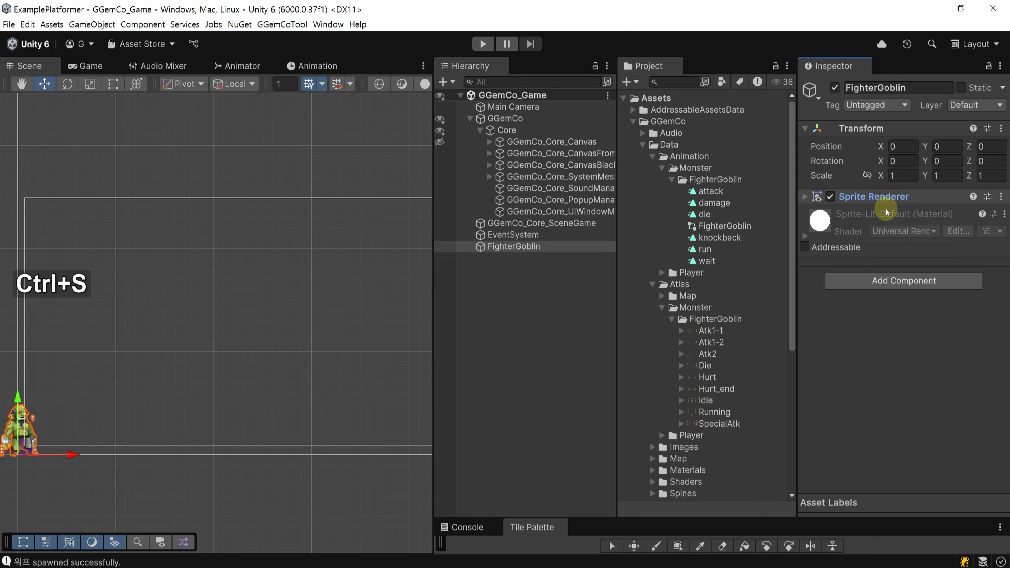
Step: Add an Animator to FighterGoblin, assign the FighterGoblin animator controller to it, and save the scene
left_click(881, 281)
type("anima")
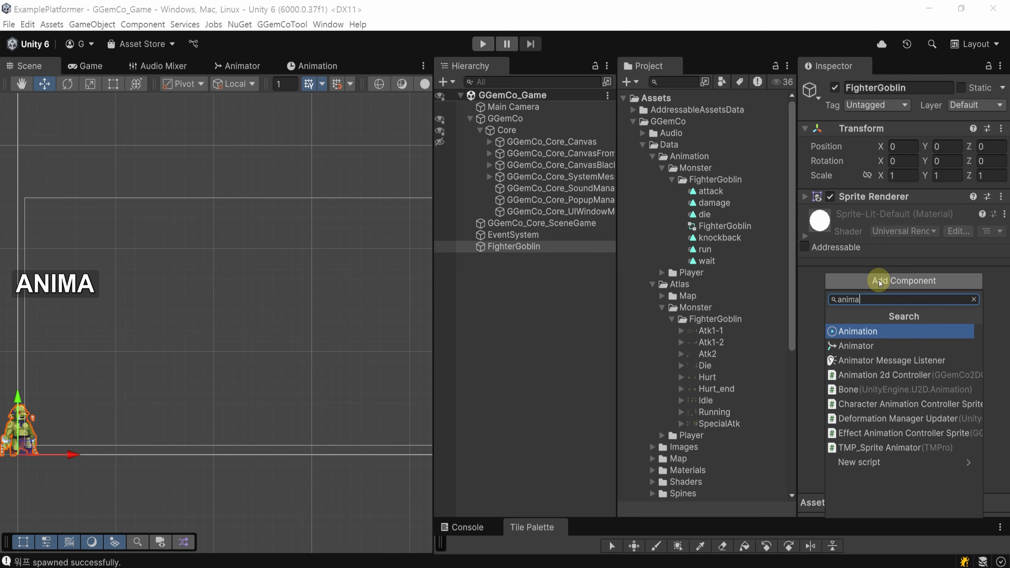
left_click(858, 346)
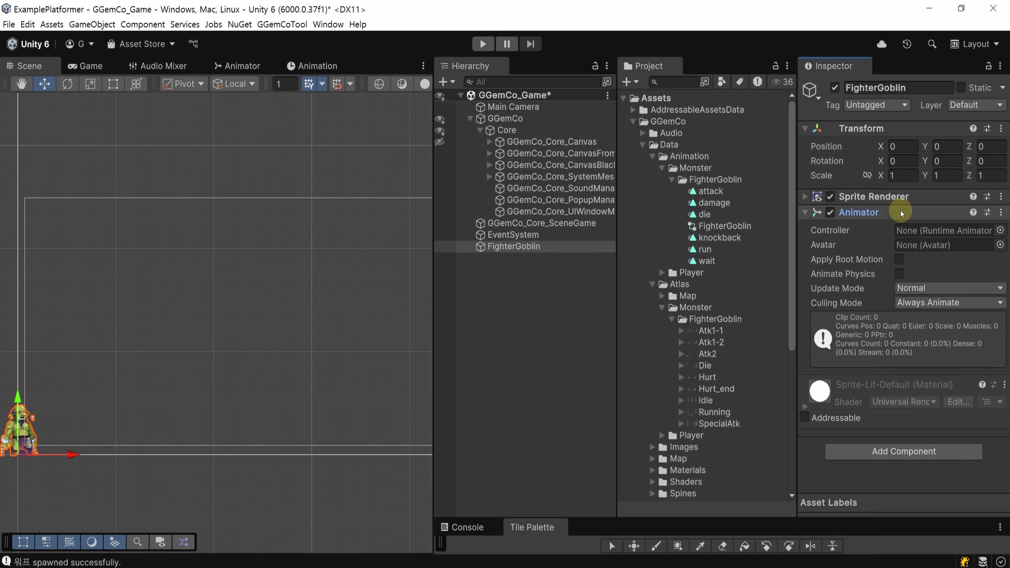
left_click(739, 226)
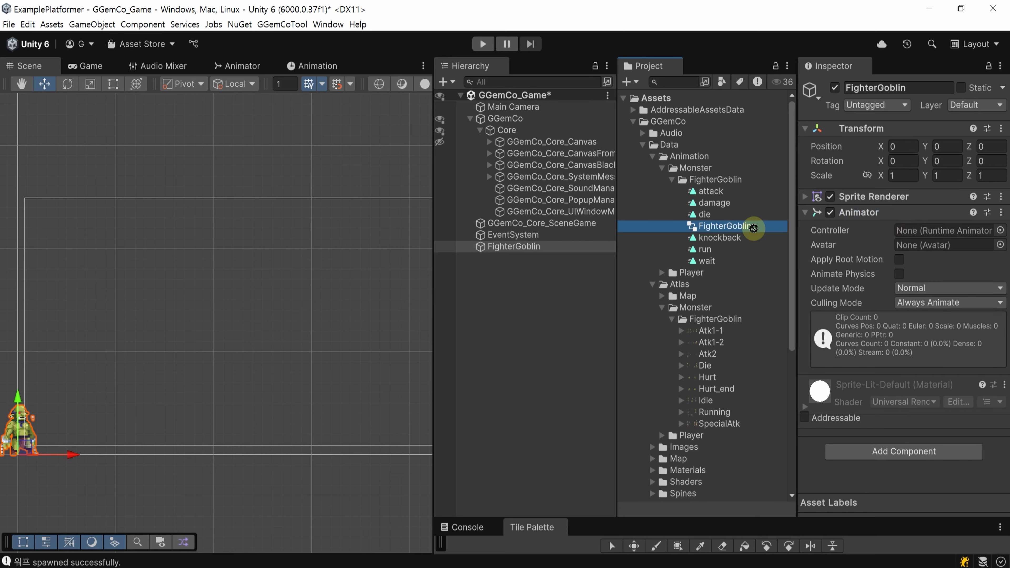
left_click_drag(753, 228, 957, 233)
key("ctrl+s")
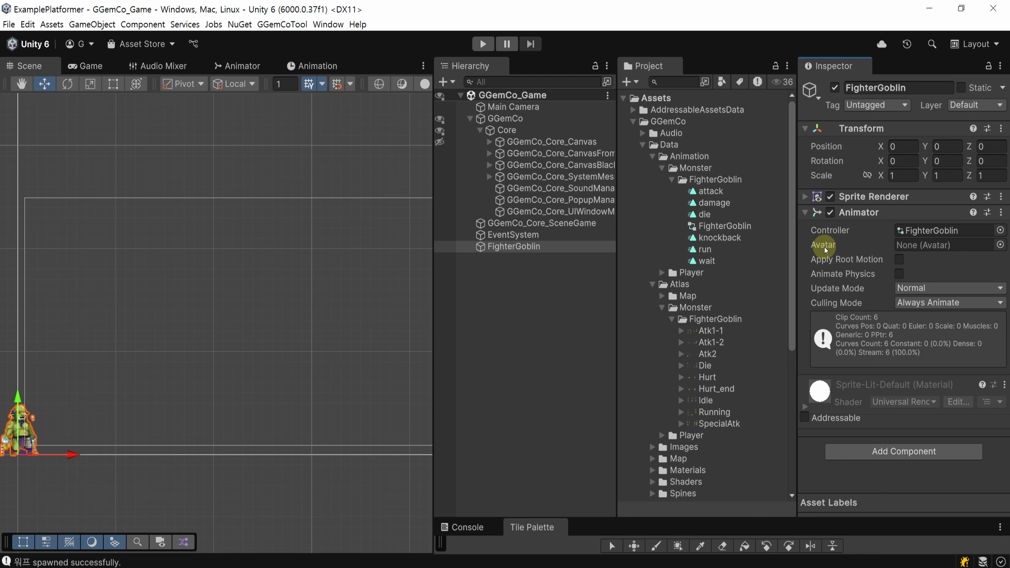
left_click(848, 214)
Step: Add a Rigidbody 2D component to the FighterGoblin object
left_click(862, 297)
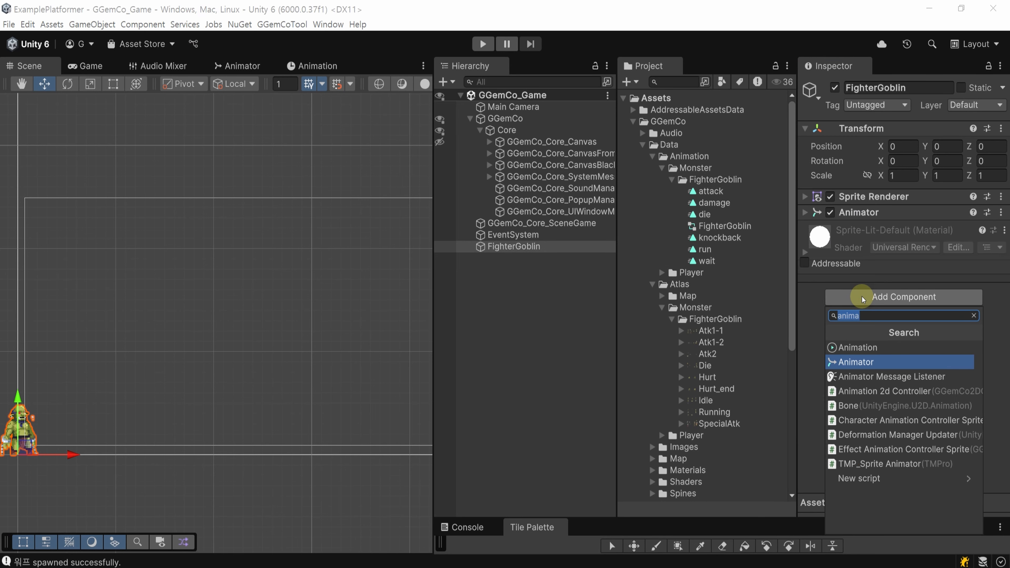
type("rigi")
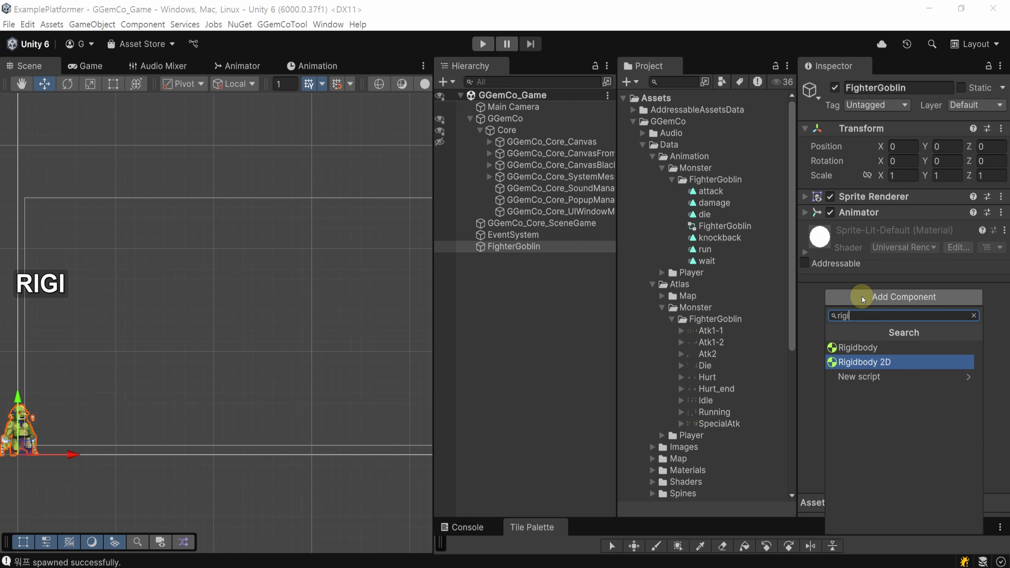
left_click(897, 361)
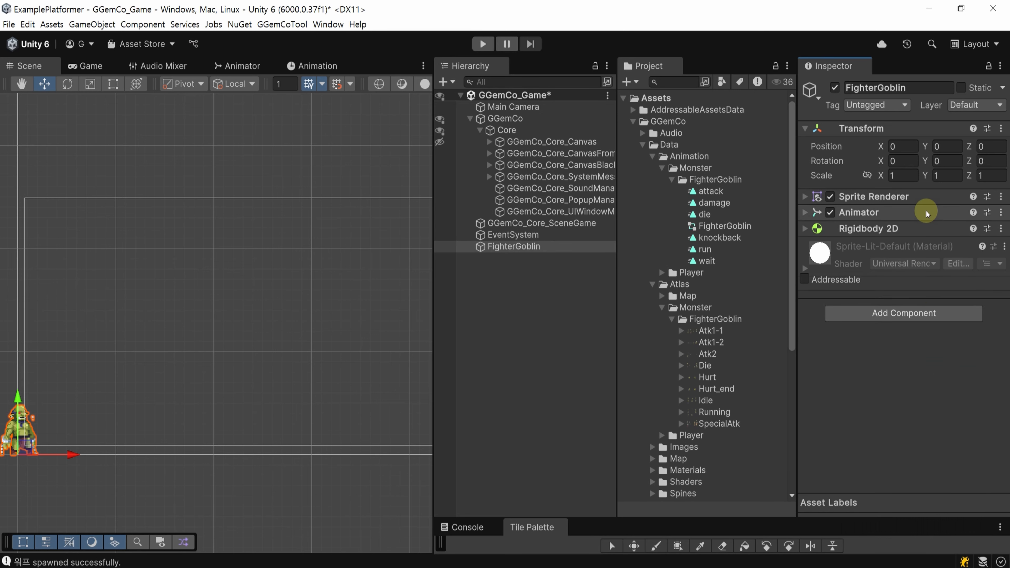
Step: Set the FighterGoblin Rigidbody 2D's gravity scale to 10 and its collision detection to Continuous
left_click(921, 231)
scroll(936, 199, "down", 5)
scroll(933, 187, "up", 2)
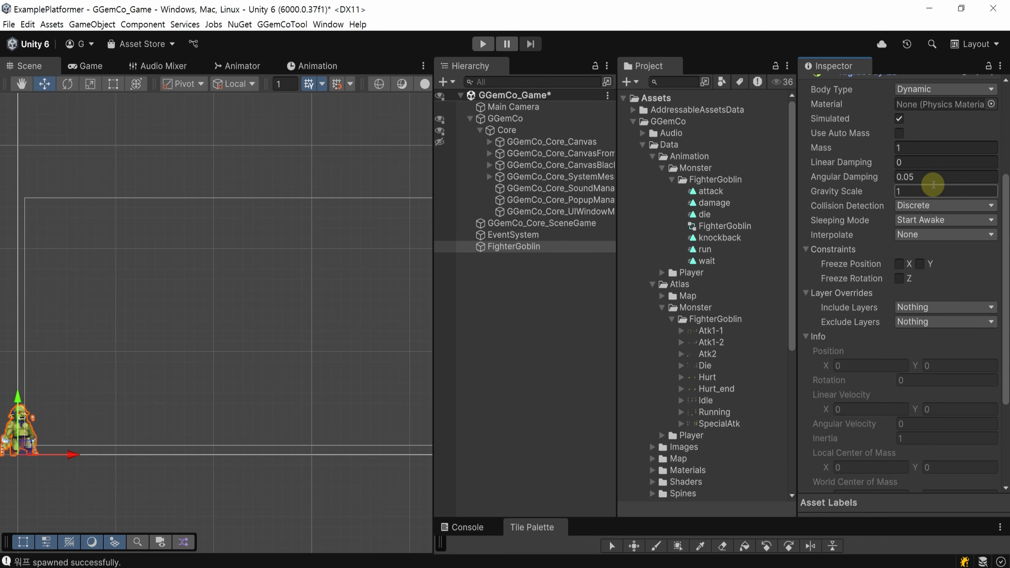
left_click(933, 187)
type("0")
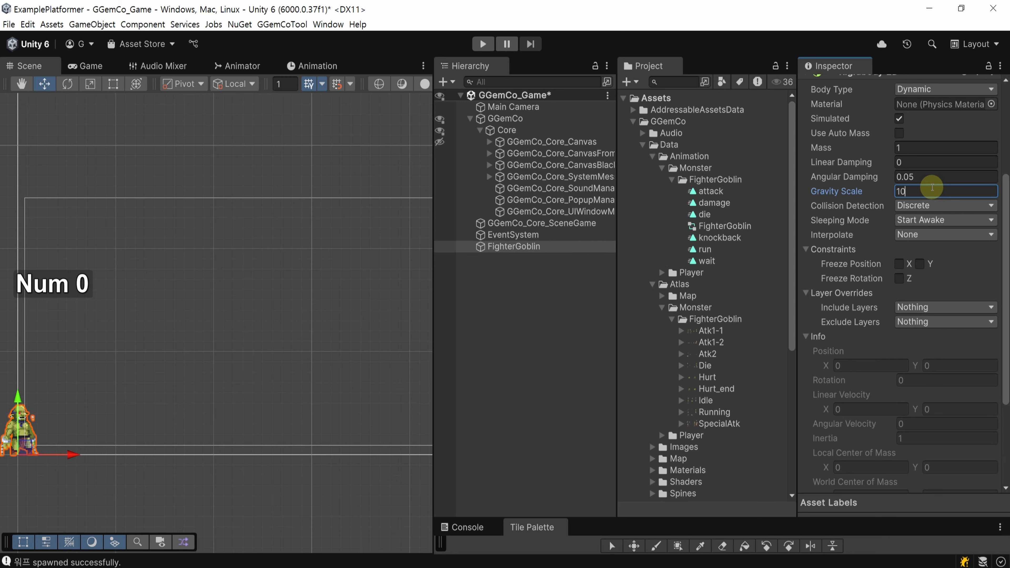
left_click(935, 205)
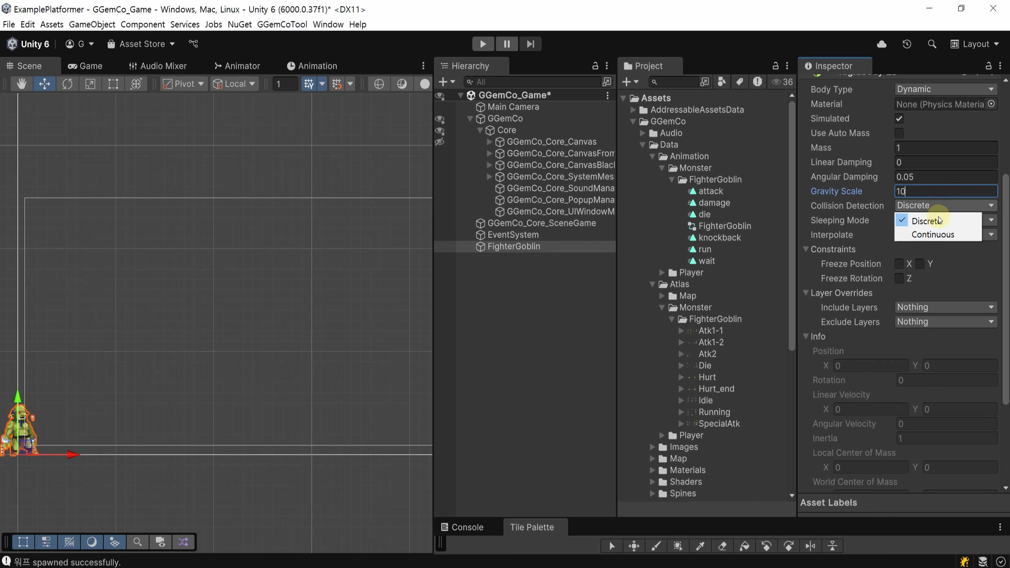
left_click(957, 231)
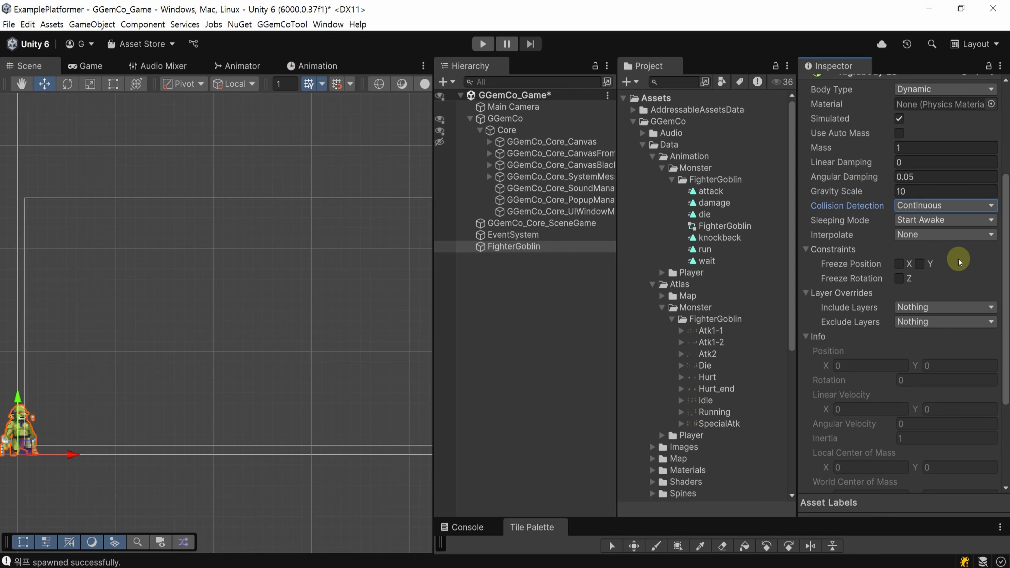
Step: Freeze the FighterGoblin Rigidbody 2D's rotation on the Z axis and save the scene
left_click(899, 278)
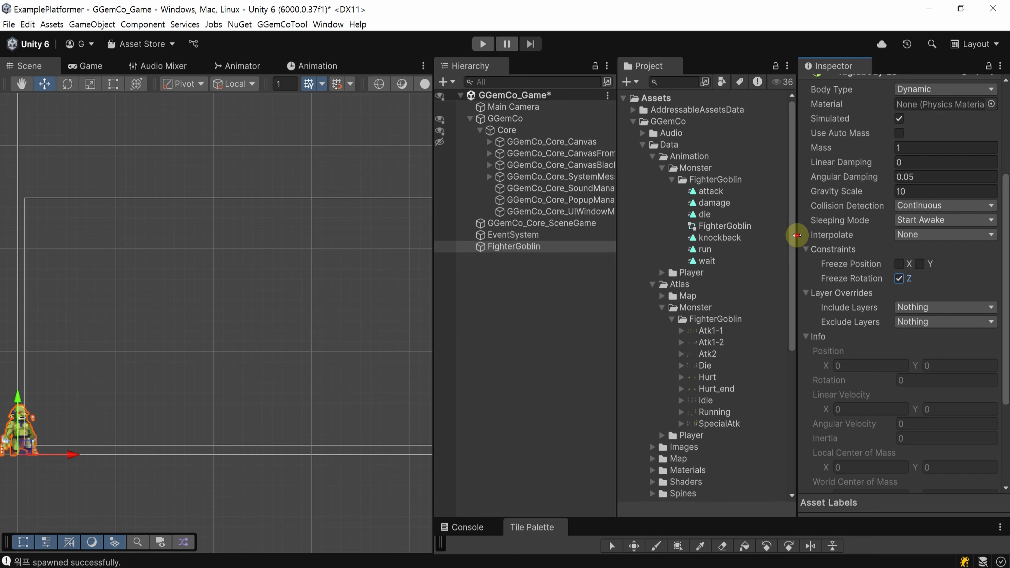
left_click_drag(797, 235, 783, 236)
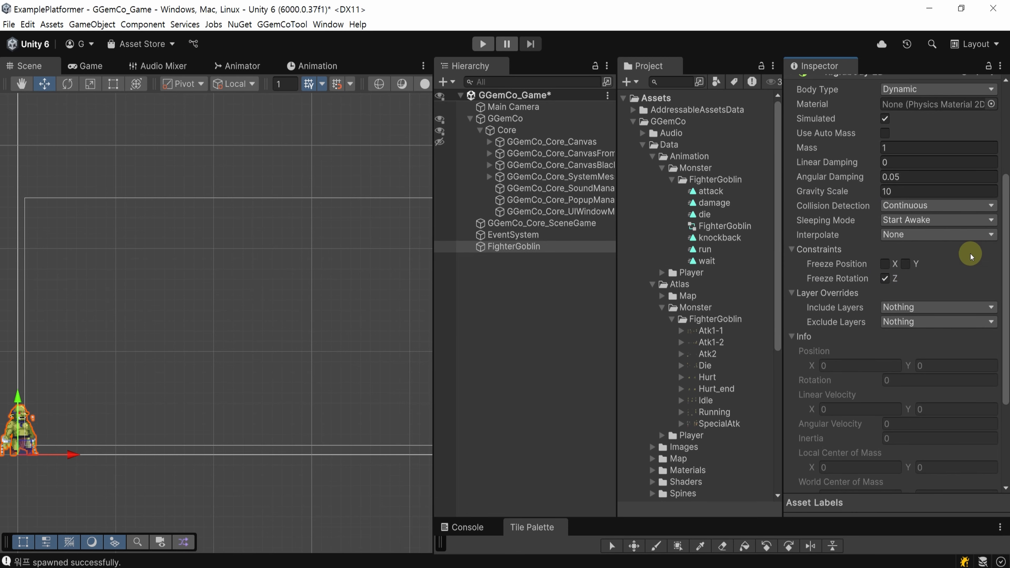
scroll(915, 299, "down", 6)
key("ctrl+s")
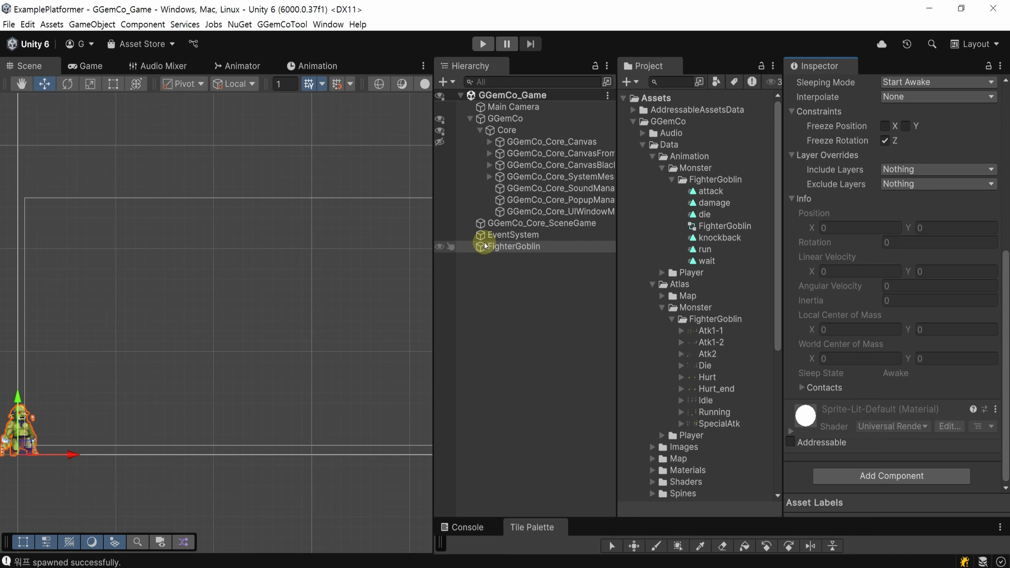
Step: Add a Capsule Collider 2D component to the FighterGoblin object
left_click(494, 247)
left_click(886, 472)
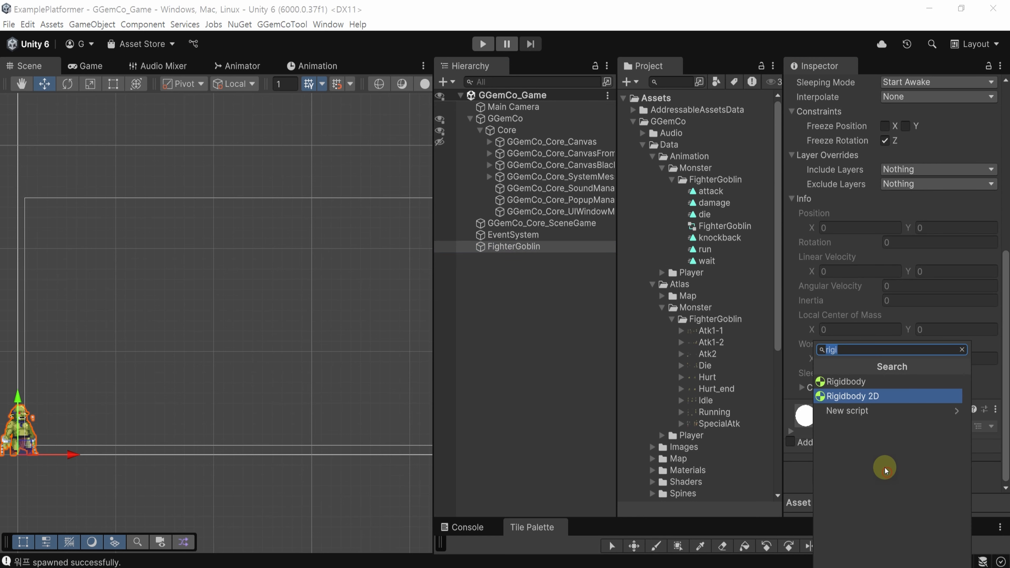
type("capsul")
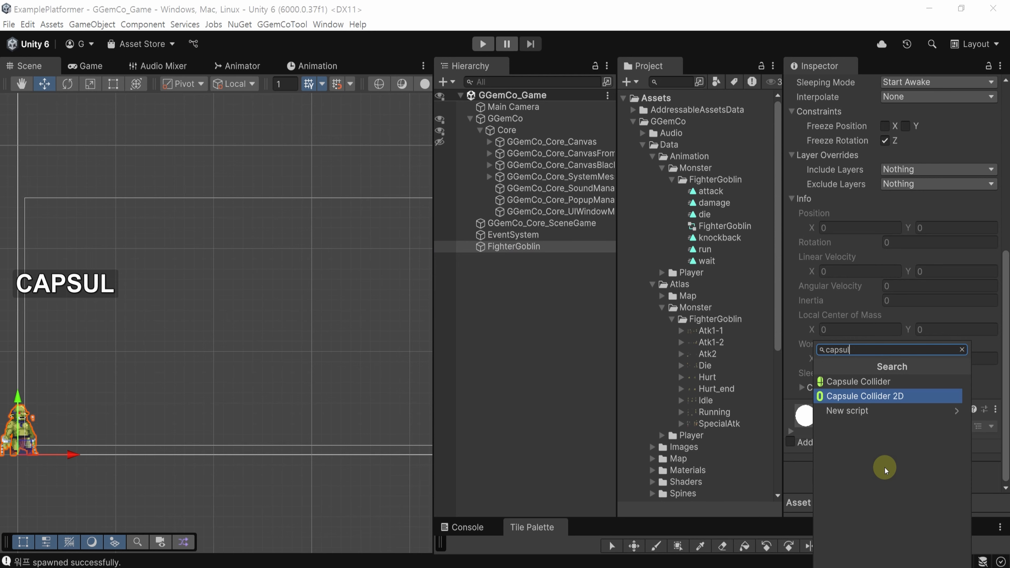
left_click(905, 397)
scroll(908, 295, "down", 1)
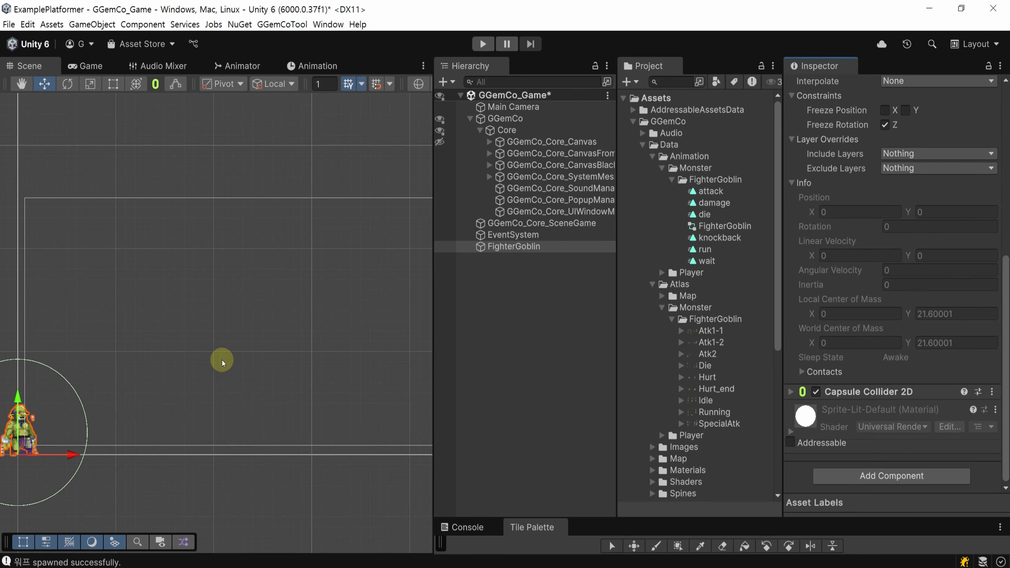
Step: Start editing the FighterGoblin capsule collider's shape and set its direction to Horizontal
middle_click_drag(185, 386, 335, 290)
scroll(266, 323, "up", 5)
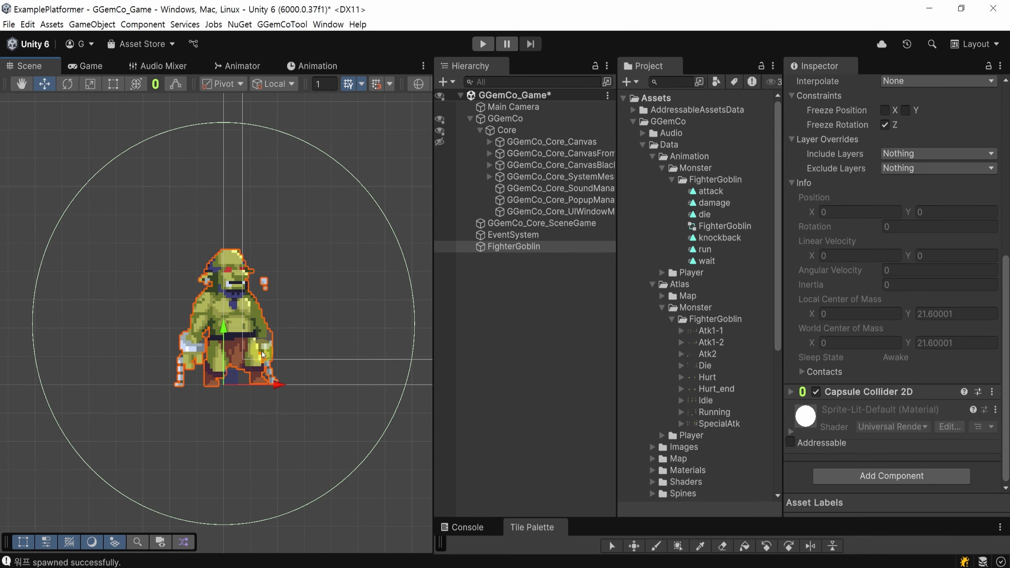
left_click(922, 391)
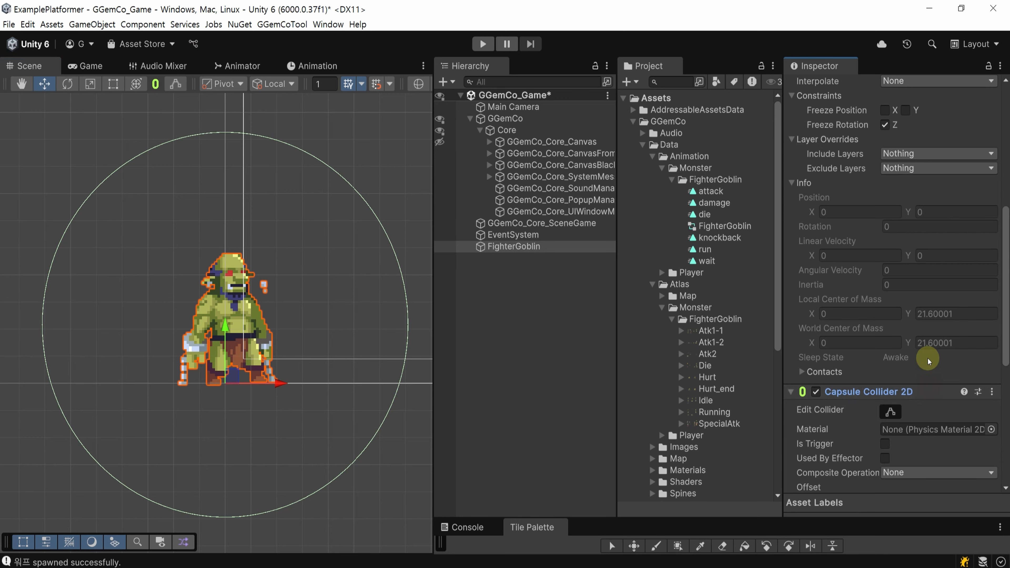
scroll(928, 358, "down", 6)
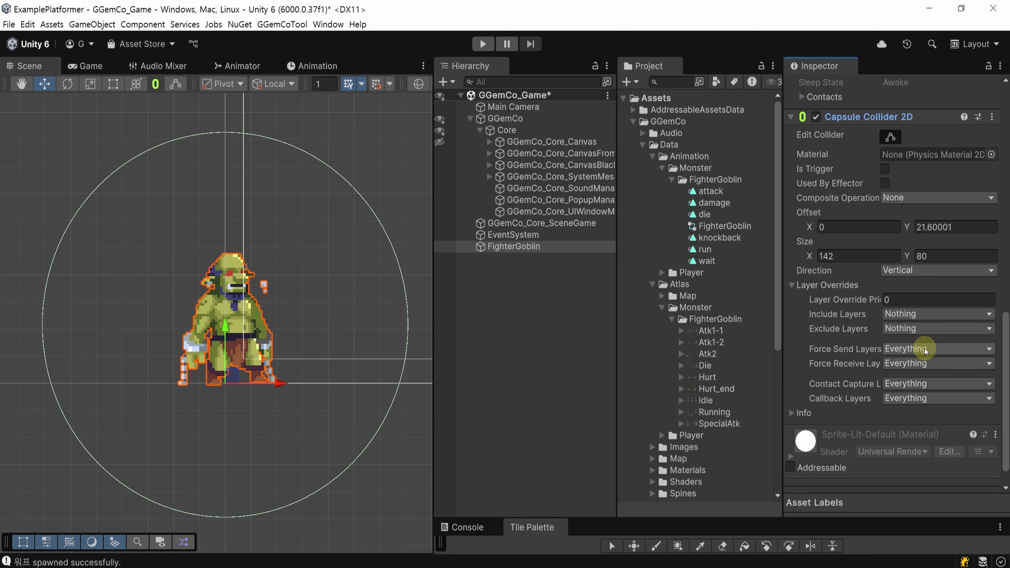
left_click(891, 136)
left_click(911, 271)
left_click(911, 300)
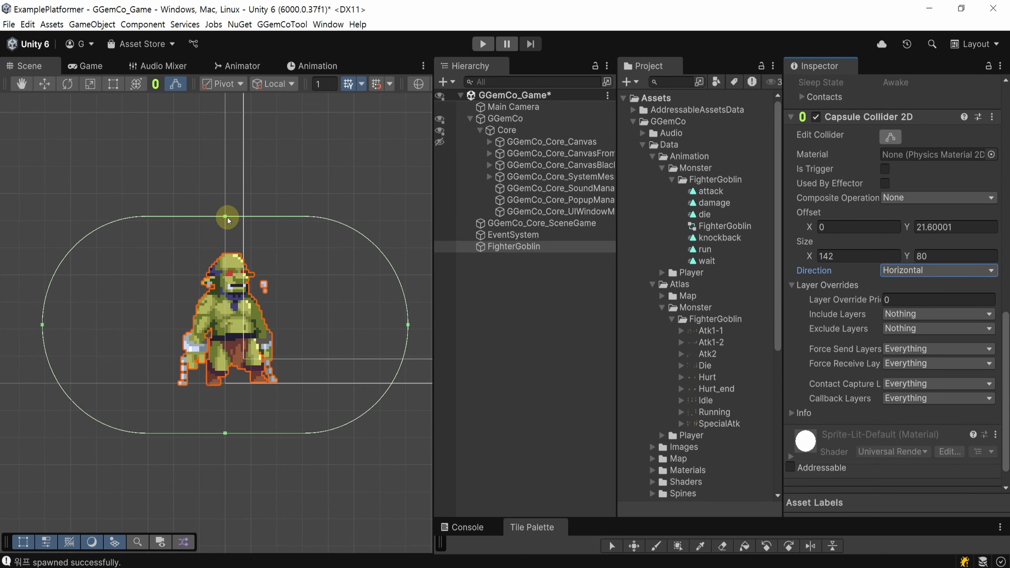
Step: Shrink the capsule collider to about 32.2 by 10.3 around the goblin's feet and save the scene
left_click_drag(225, 217, 238, 350)
left_click_drag(226, 433, 228, 381)
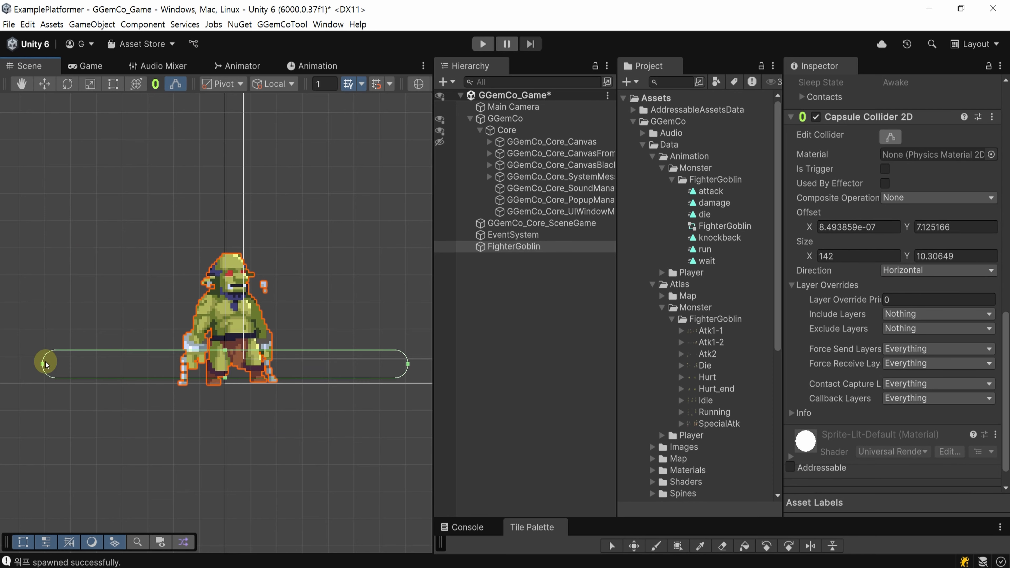
left_click_drag(42, 364, 206, 367)
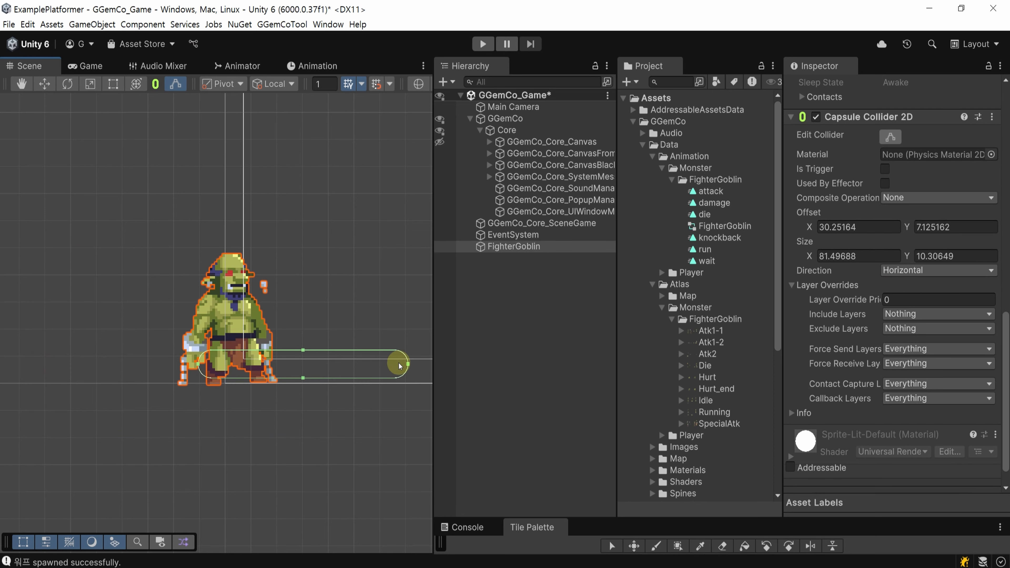
left_click_drag(407, 365, 285, 370)
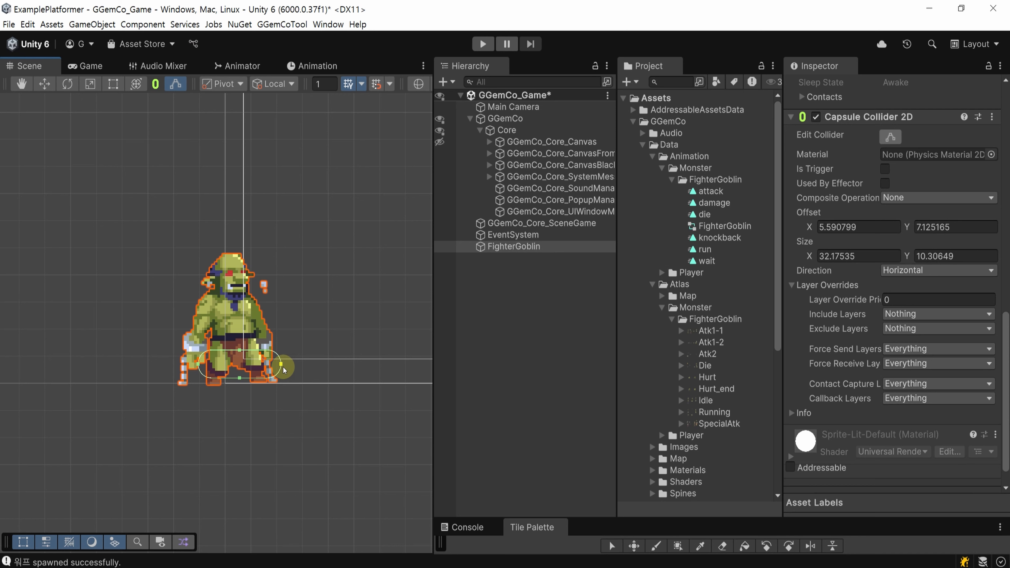
key("ctrl+s")
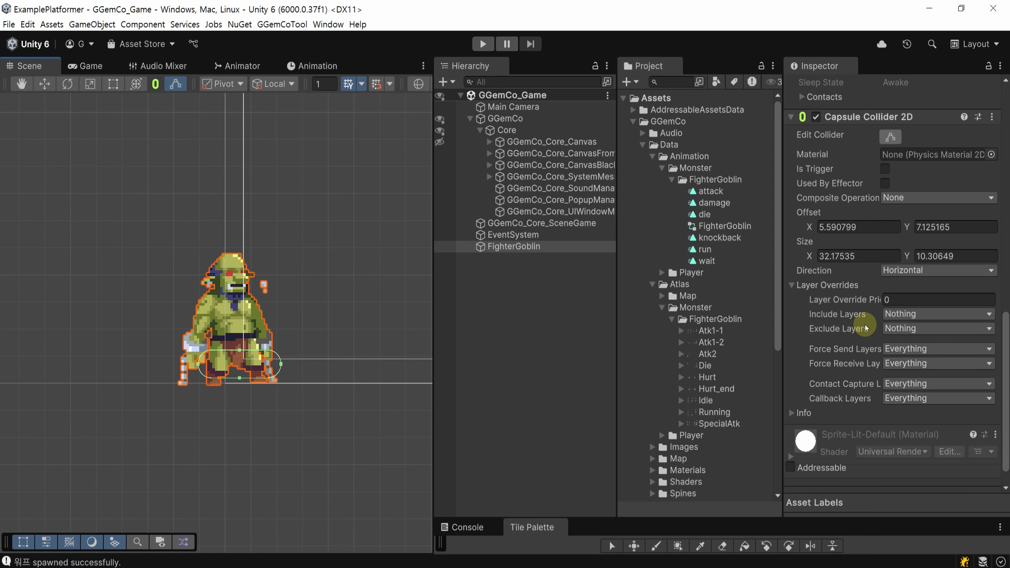
Step: Set the capsule collider's Include Layers to GGemCo_TileMapWall and GGemCo_TileMapGround
left_click(844, 314)
left_click(838, 329)
scroll(839, 329, "down", 2)
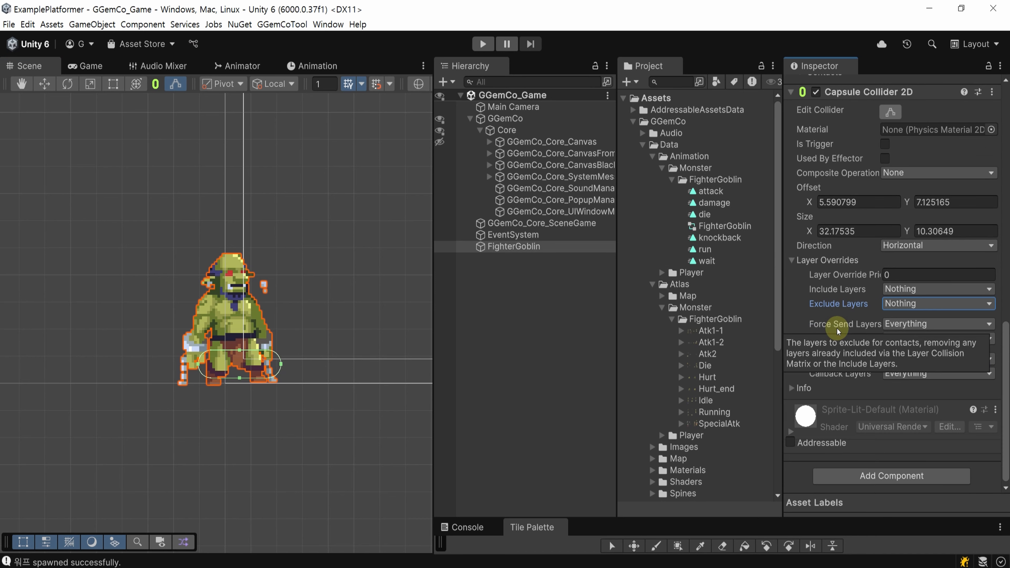
left_click(937, 290)
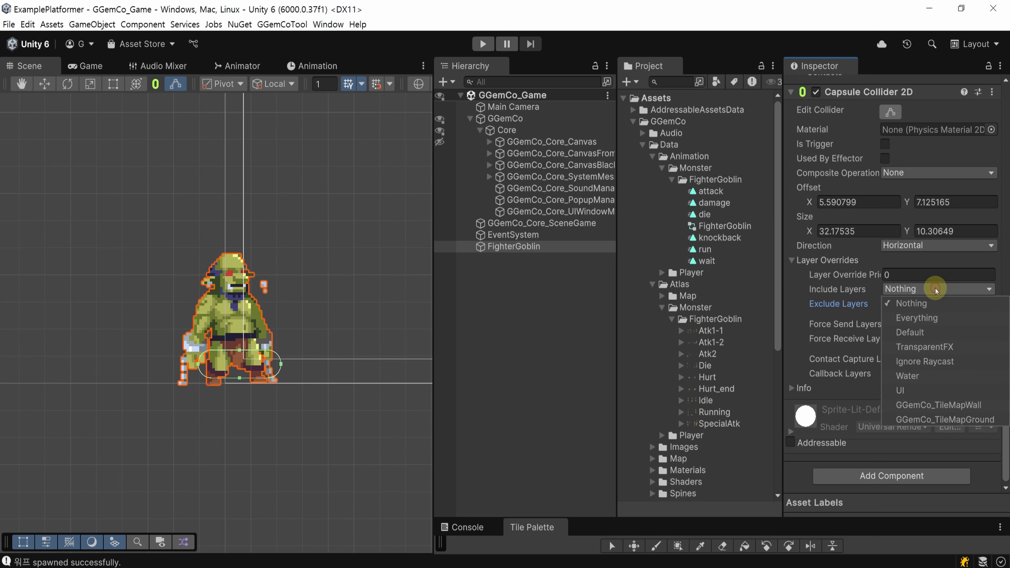
left_click(965, 405)
left_click(968, 421)
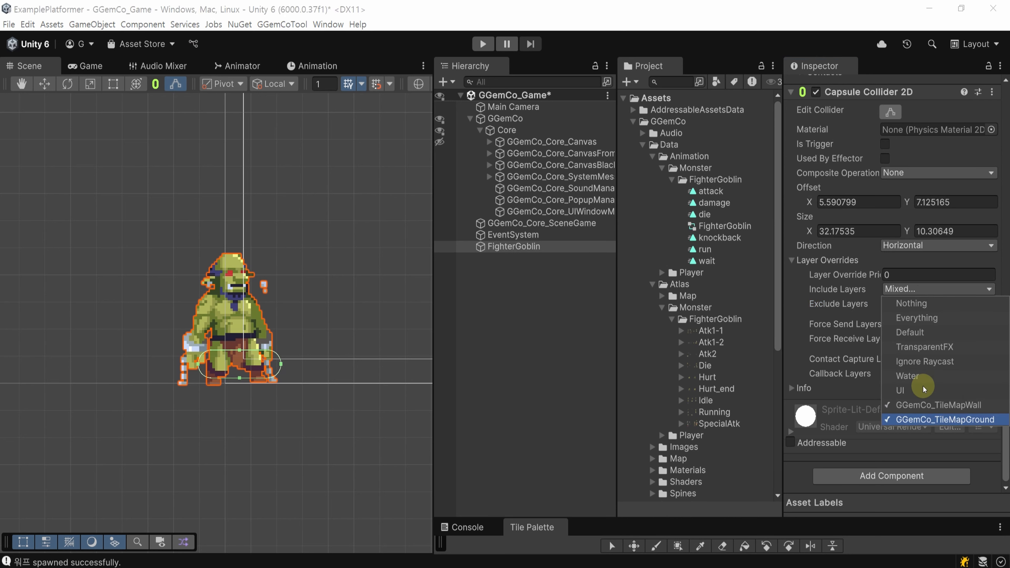
Step: Set the capsule collider's Exclude Layers to everything except GGemCo_TileMapWall and GGemCo_TileMapGround, and save the scene
left_click(890, 305)
left_click(947, 332)
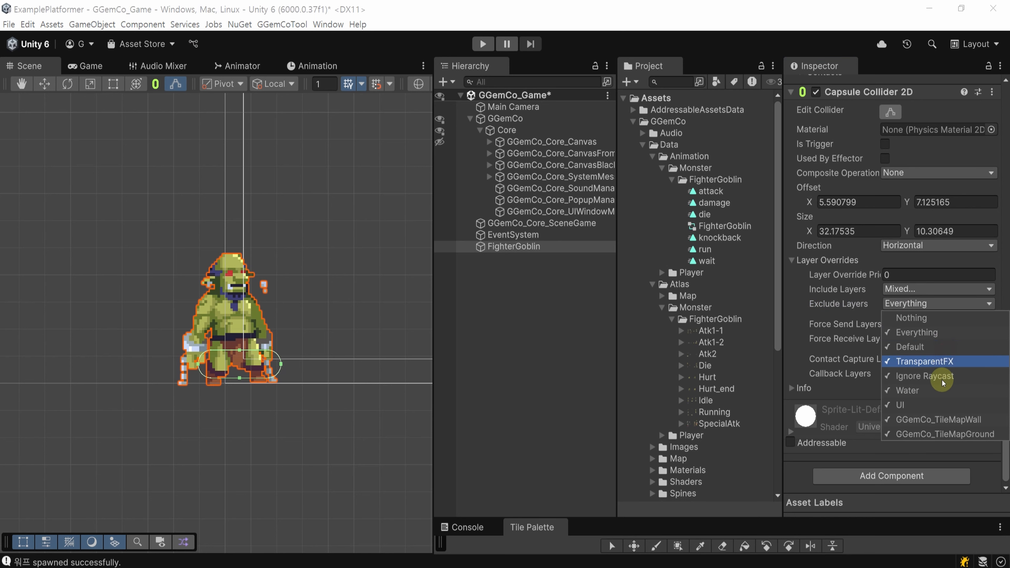
left_click(939, 421)
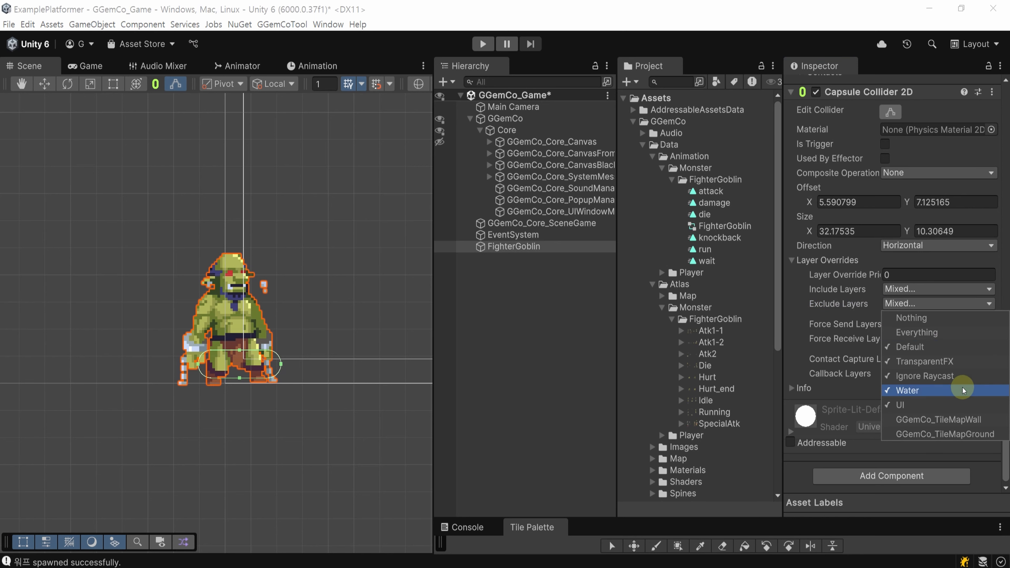
key("ctrl+s")
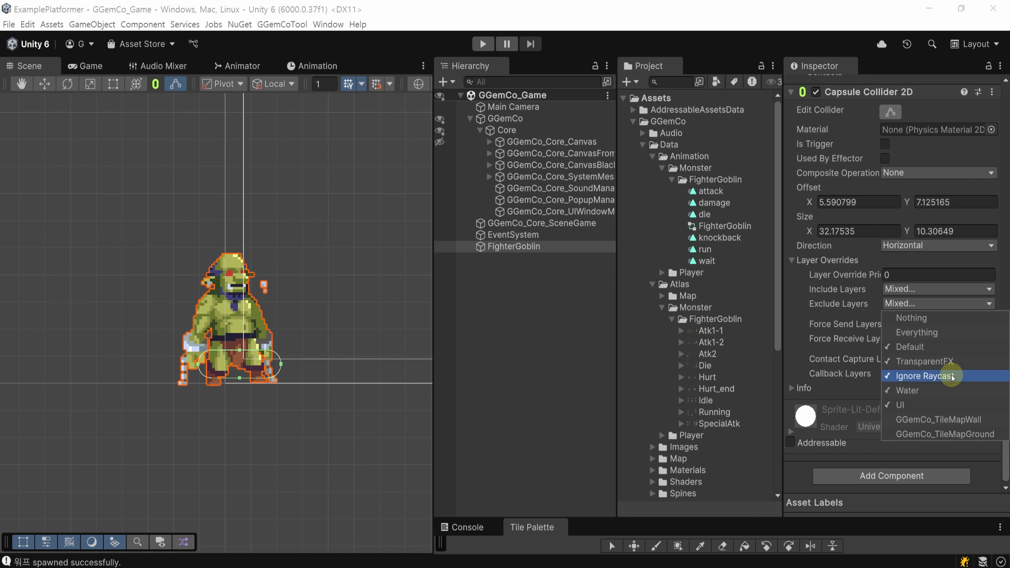
Step: Create an empty child object named AttackRange under FighterGoblin and save the scene
left_click(508, 249)
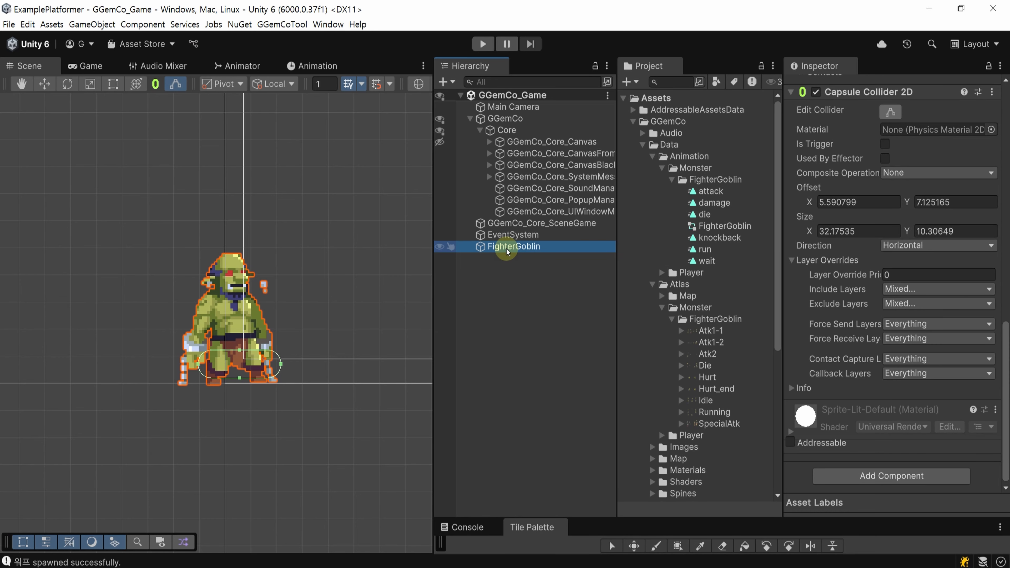
right_click(546, 247)
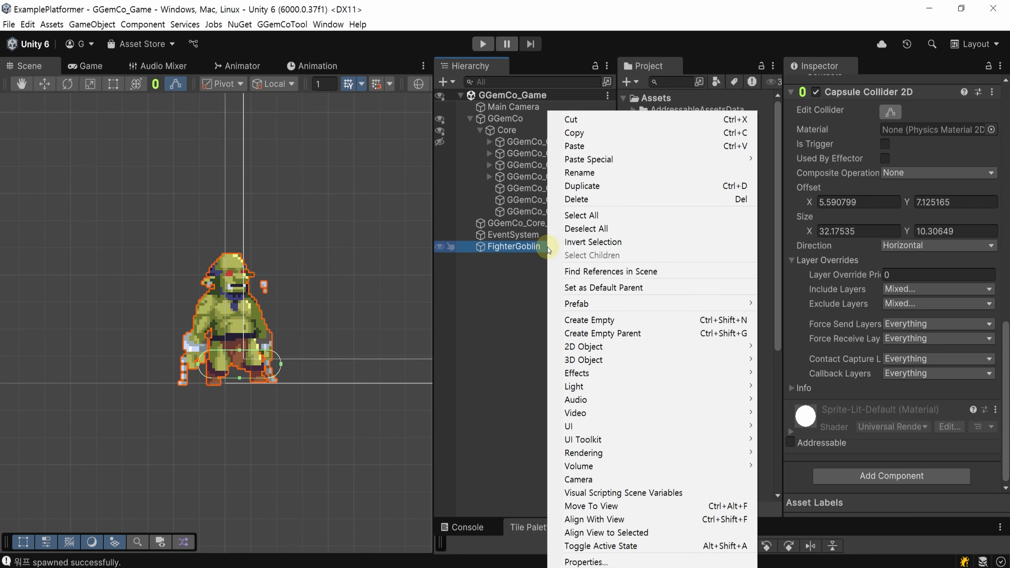
left_click(641, 323)
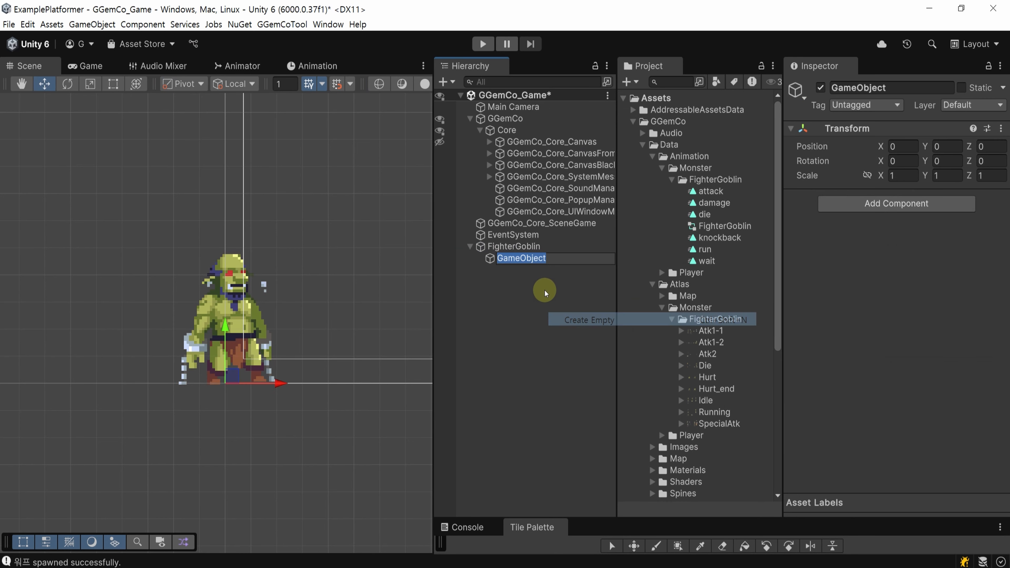
type("AttackRange")
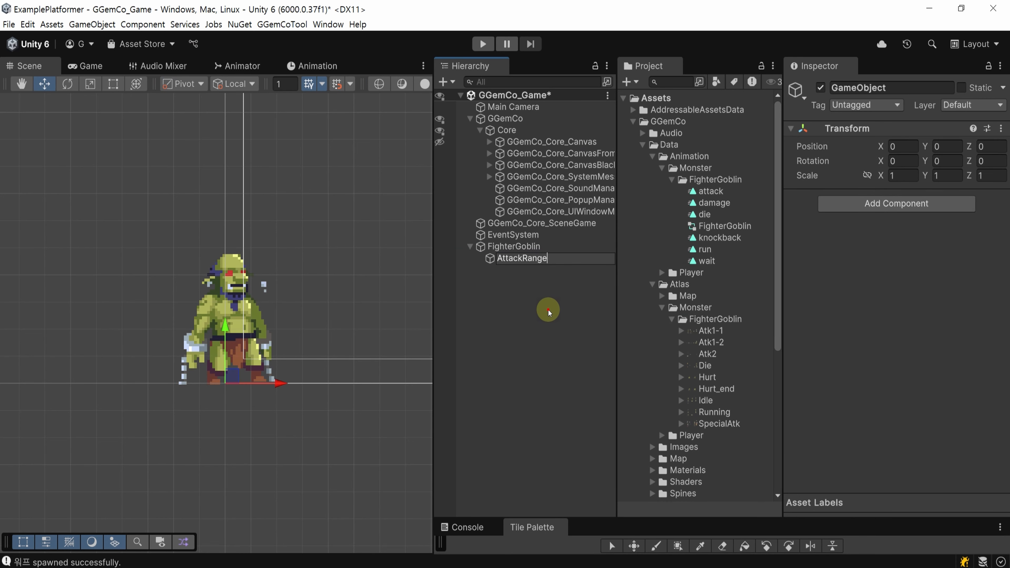
key("Return")
key("ctrl+s")
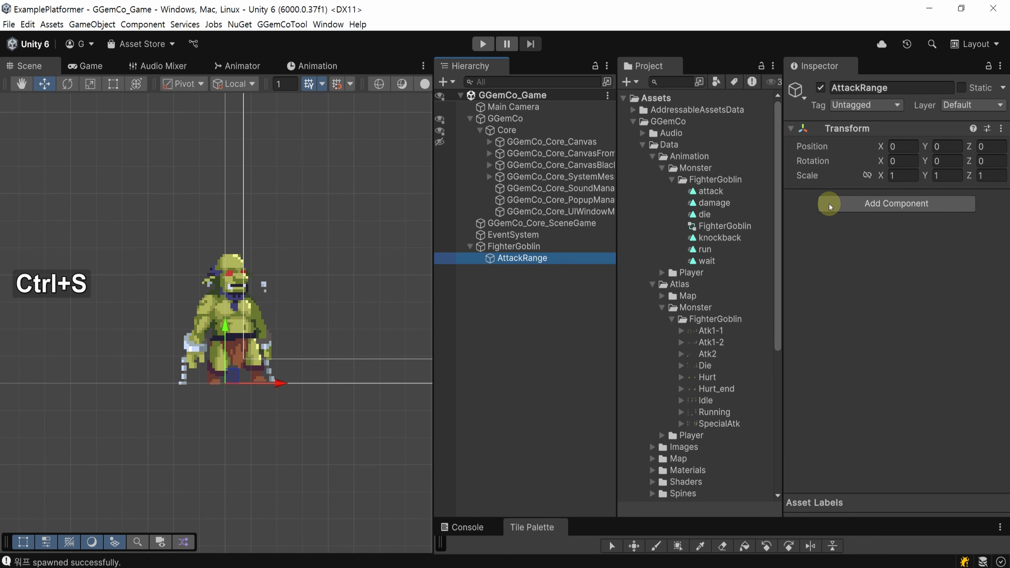
Step: Add the Character Attack Range script component to the AttackRange object
left_click(865, 204)
type("charac")
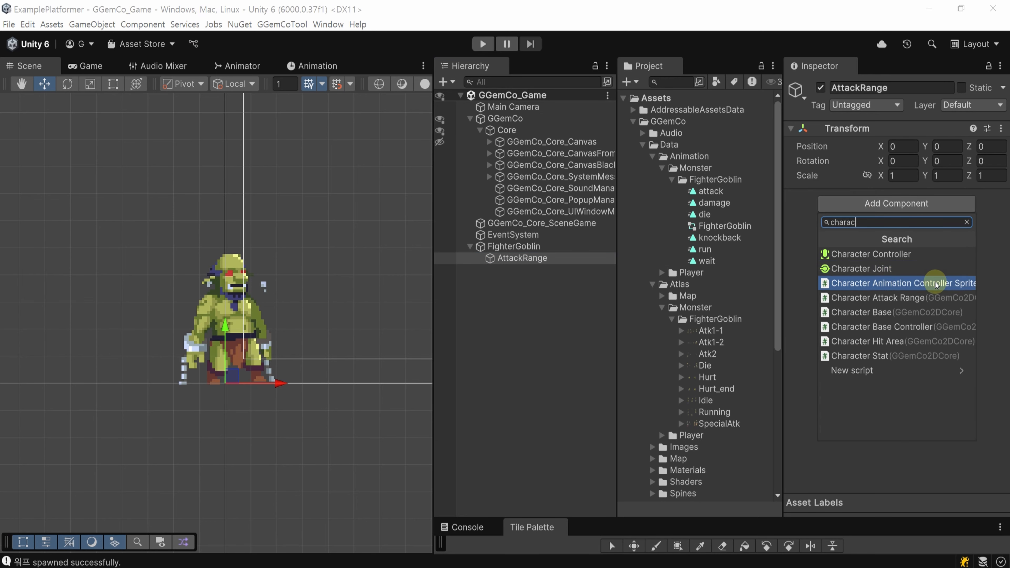
left_click(941, 299)
Step: Add a Capsule Collider 2D to AttackRange, save the scene, and make the collider a trigger
left_click(884, 259)
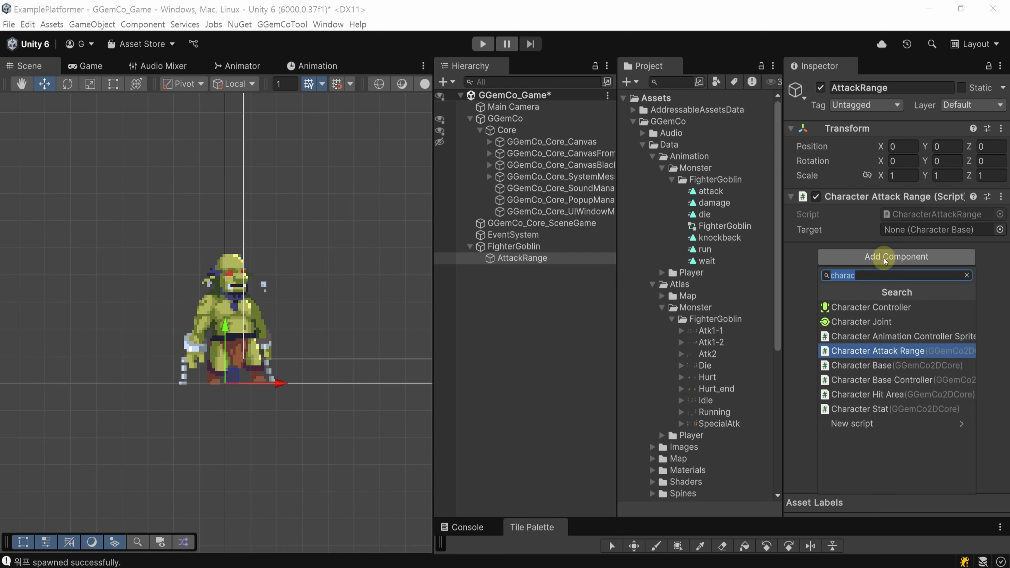
type("capsu")
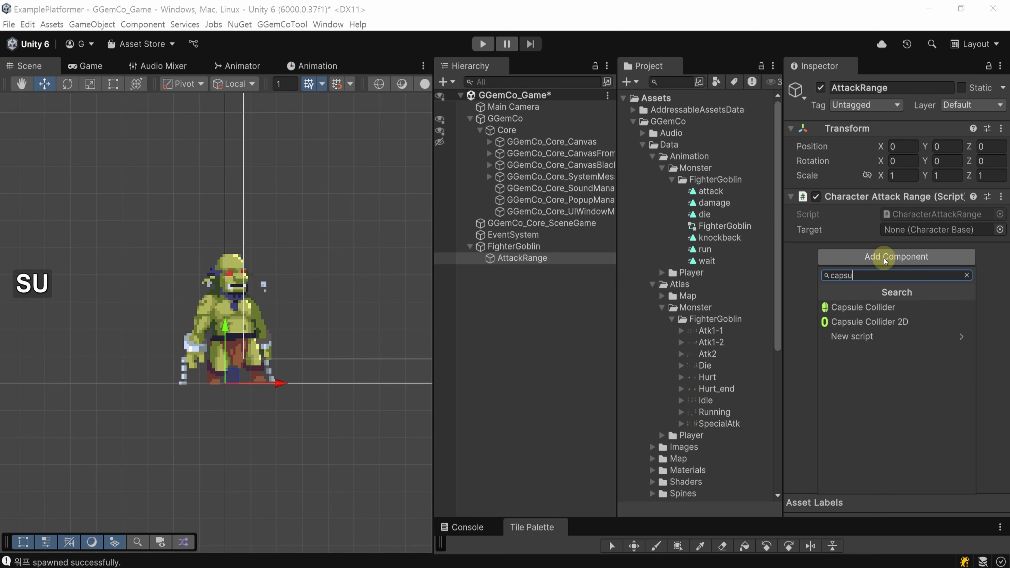
left_click(927, 321)
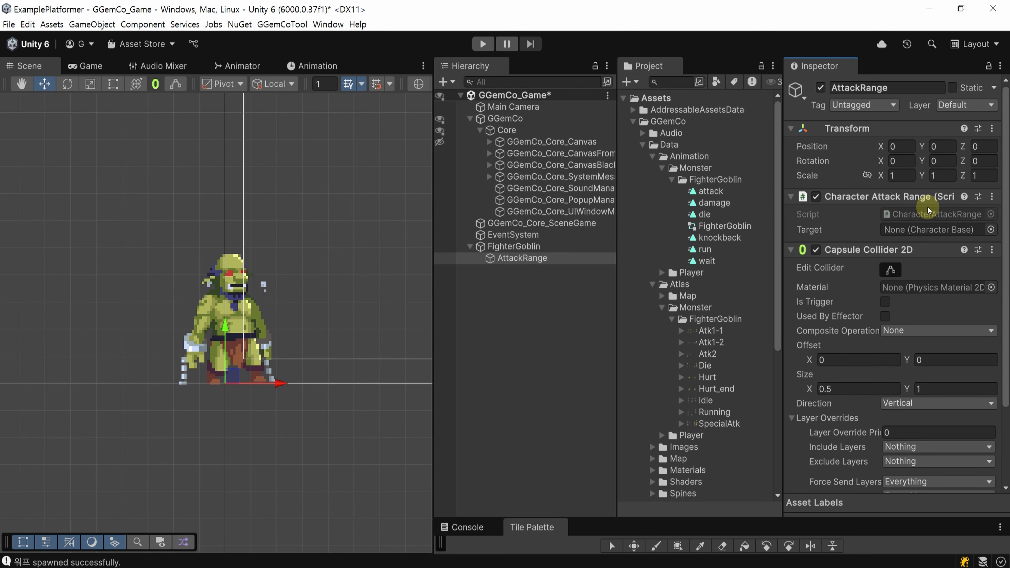
scroll(929, 208, "down", 4)
key("ctrl+s")
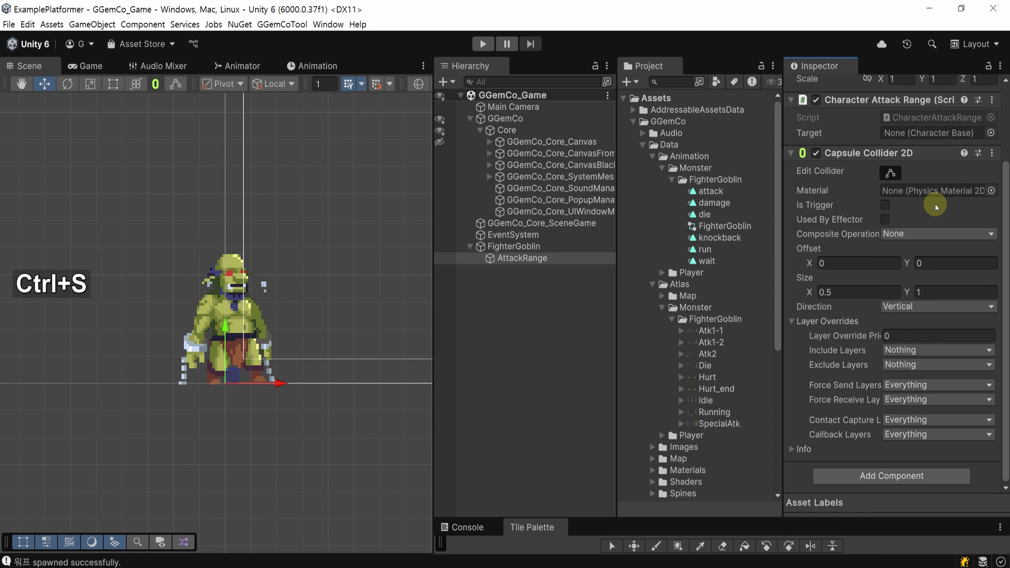
left_click(885, 205)
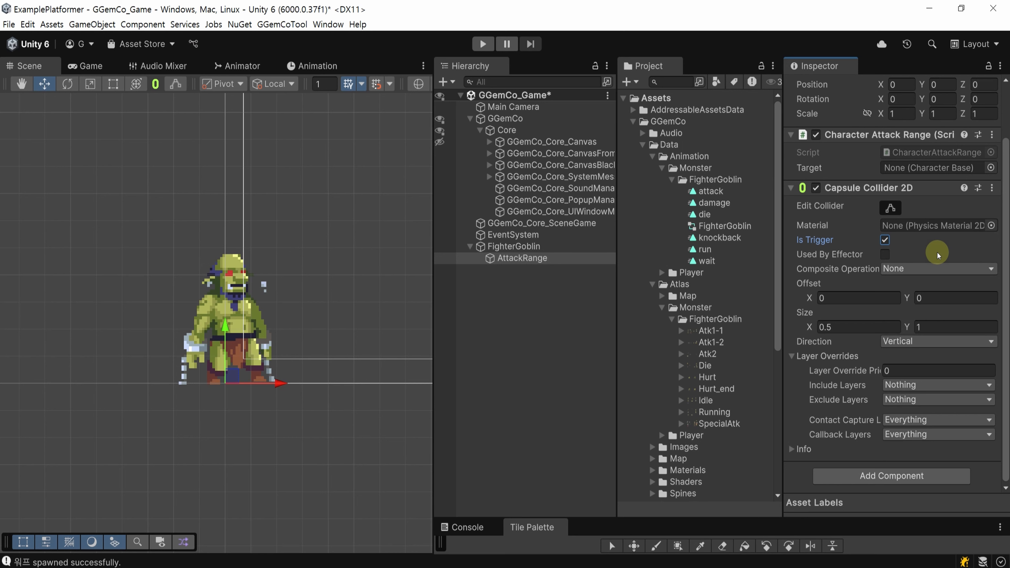
Step: Set the AttackRange capsule collider's size to X 80 and Y 40 with Horizontal direction, and save the scene
left_click(850, 327)
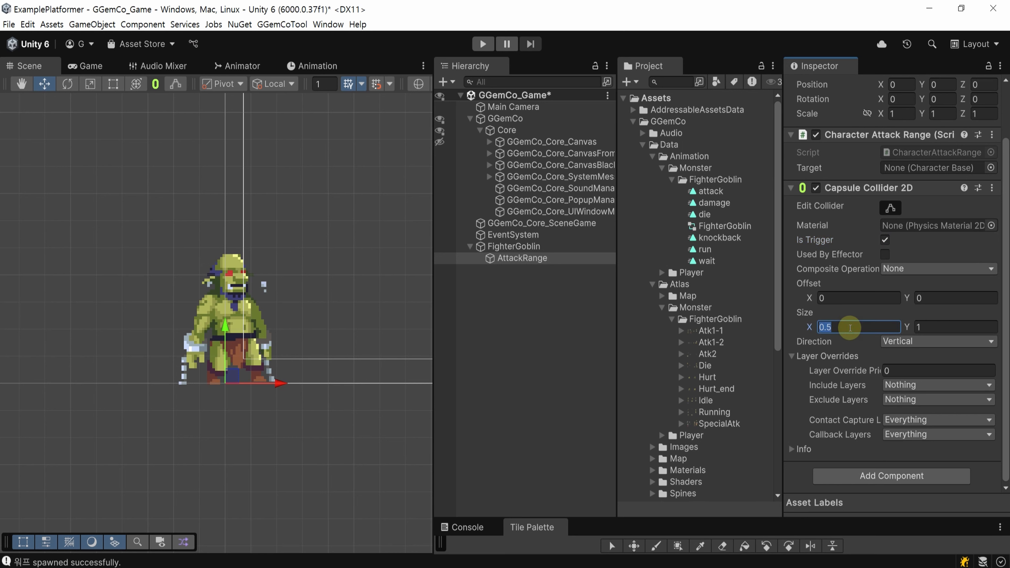
type("80")
key("Tab")
type("40")
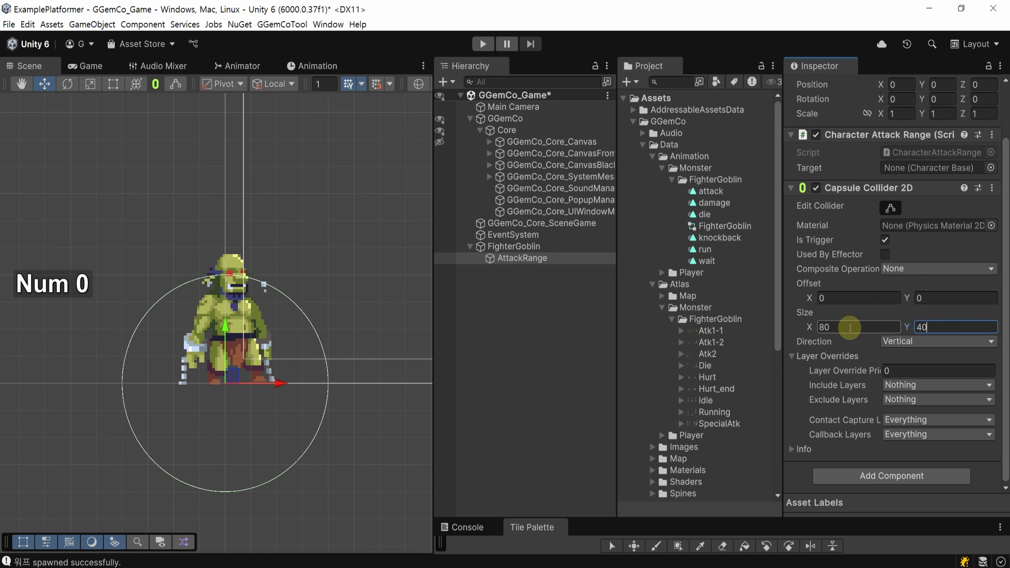
left_click(931, 341)
left_click(915, 356)
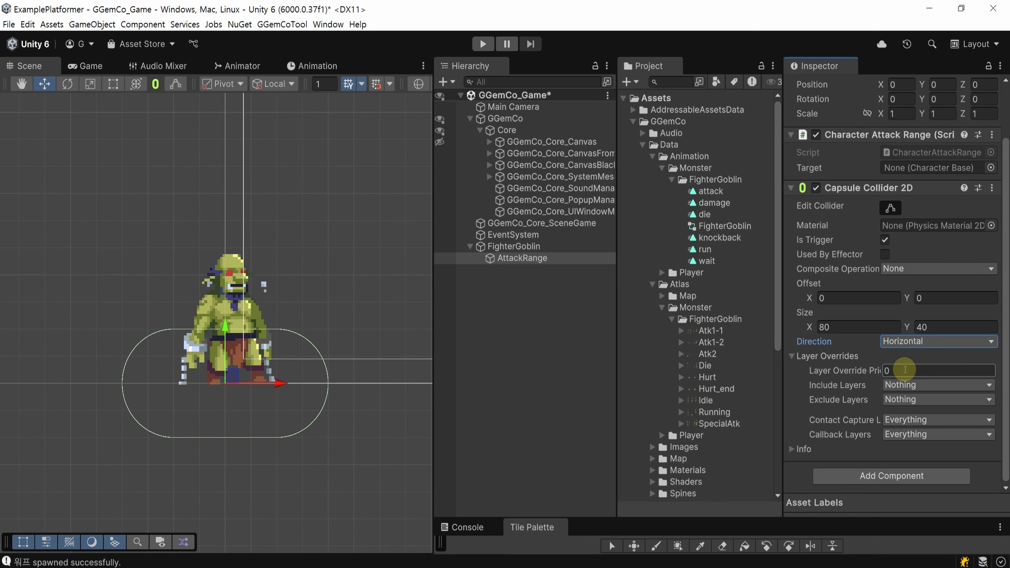
key("ctrl+s")
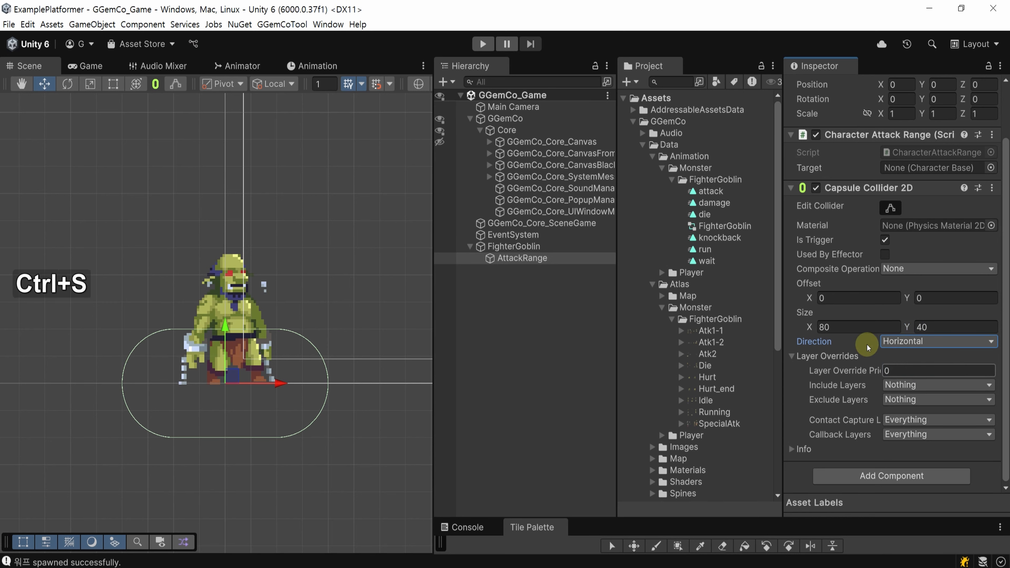
Step: Enlarge the AttackRange capsule collider to X 90 and Y 45, save the scene, and deselect the object
left_click(854, 327)
type("90")
key("Tab")
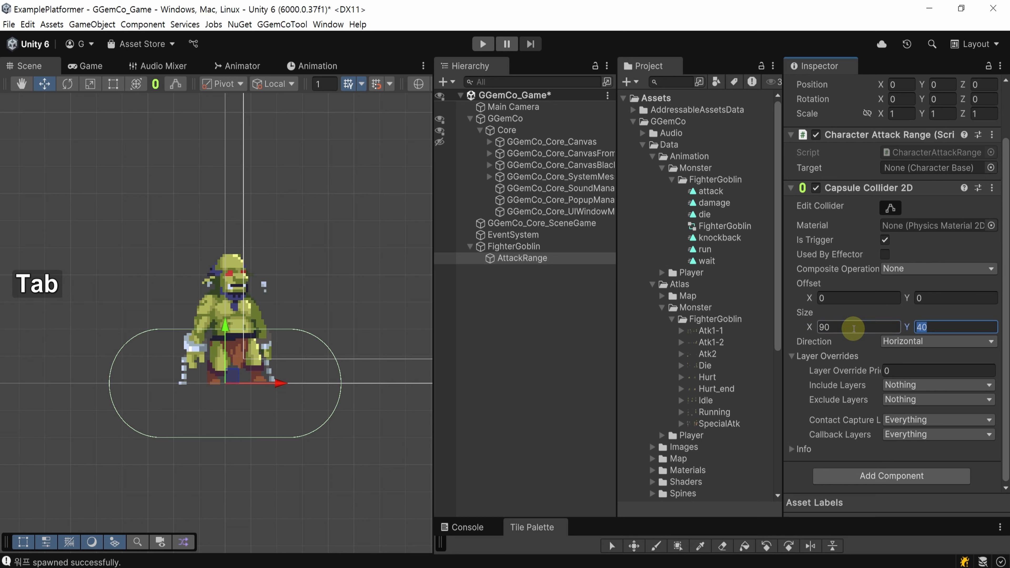
type("45")
key("ctrl+s")
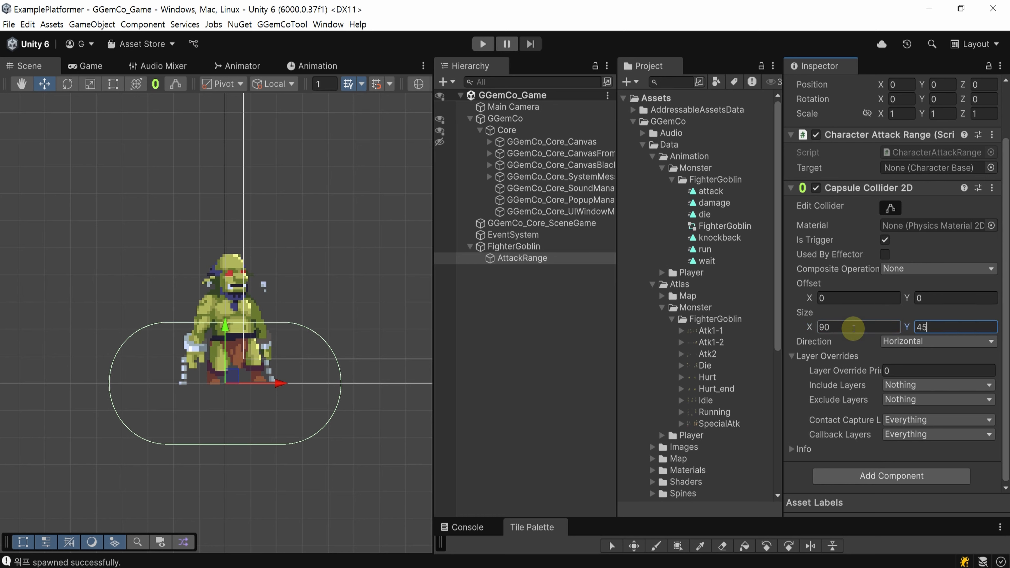
left_click(530, 302)
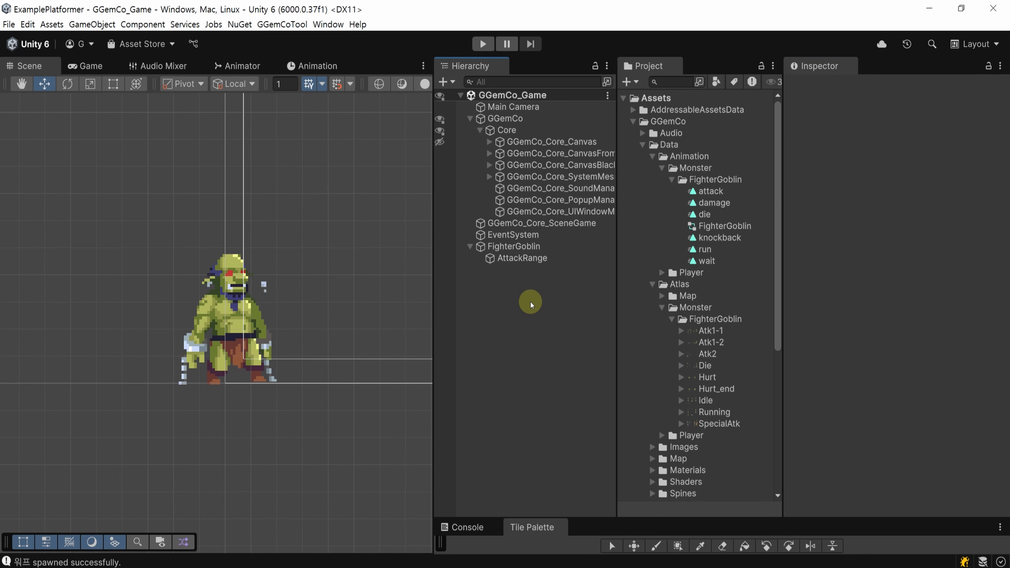
Step: Create an empty child object named HitArea under FighterGoblin
left_click(555, 246)
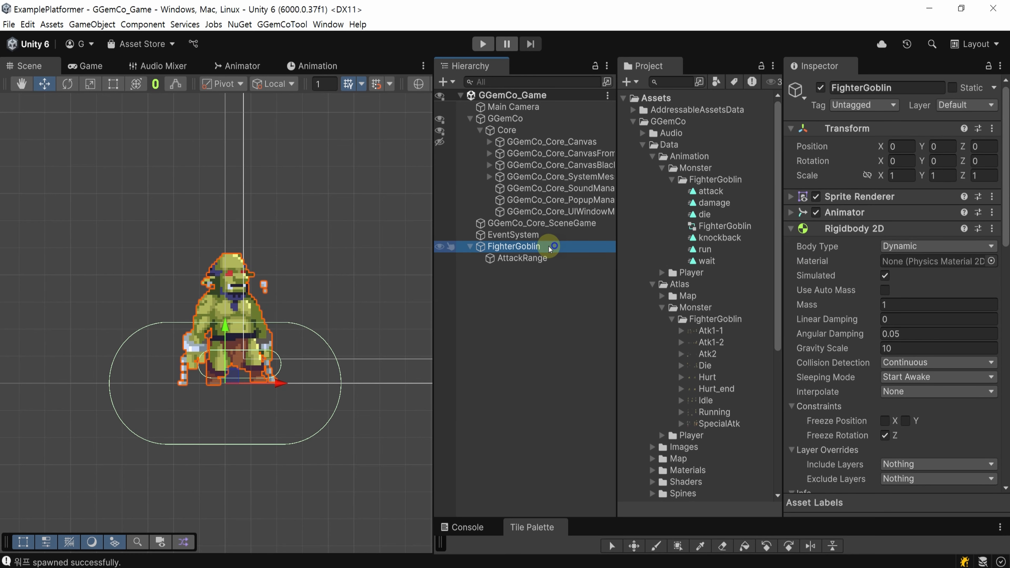
right_click(549, 246)
left_click(579, 321)
type("HitArea")
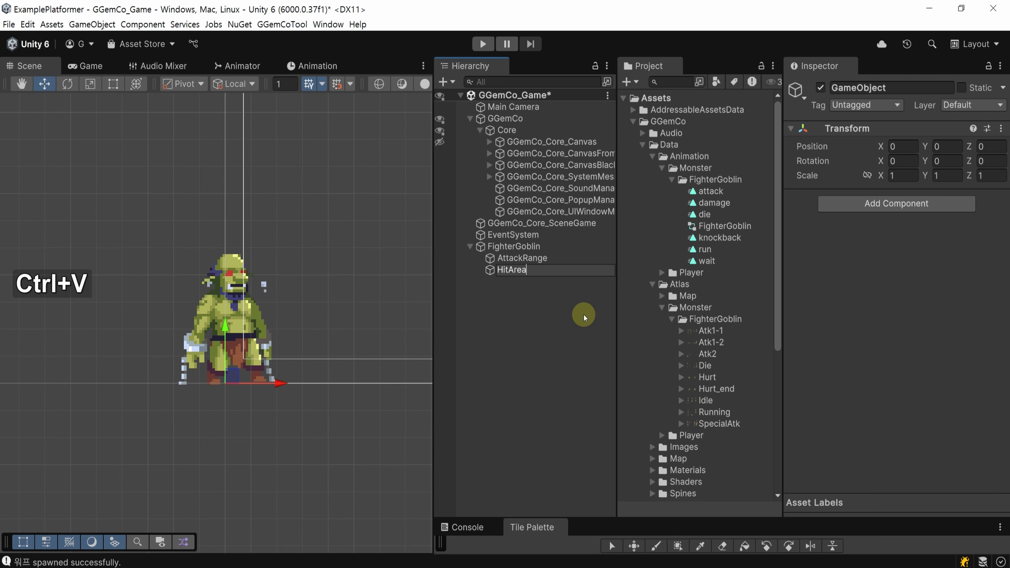
left_click(605, 293)
Step: Add the Character Hit Area script component to the HitArea object
left_click(888, 203)
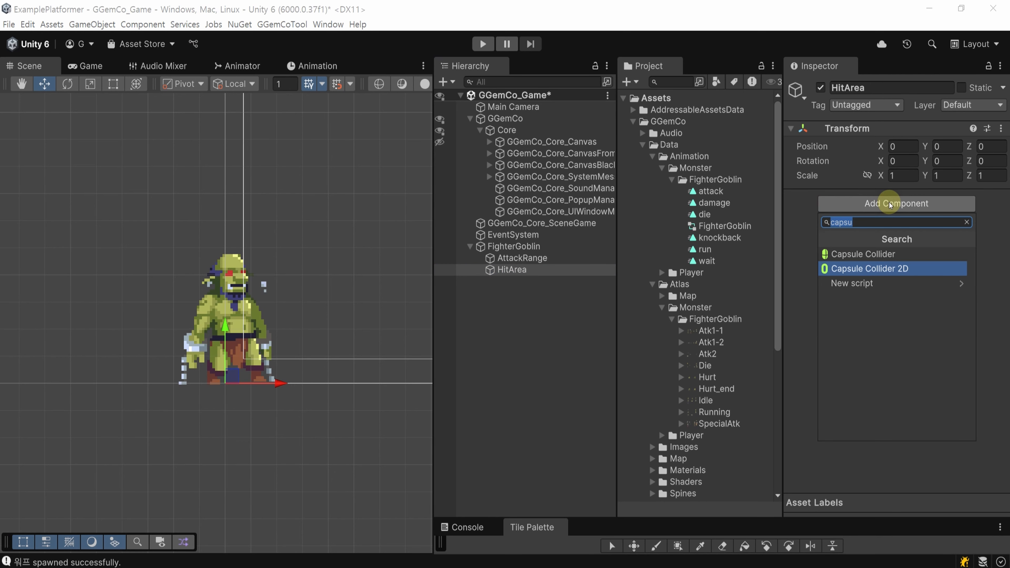
type("charac")
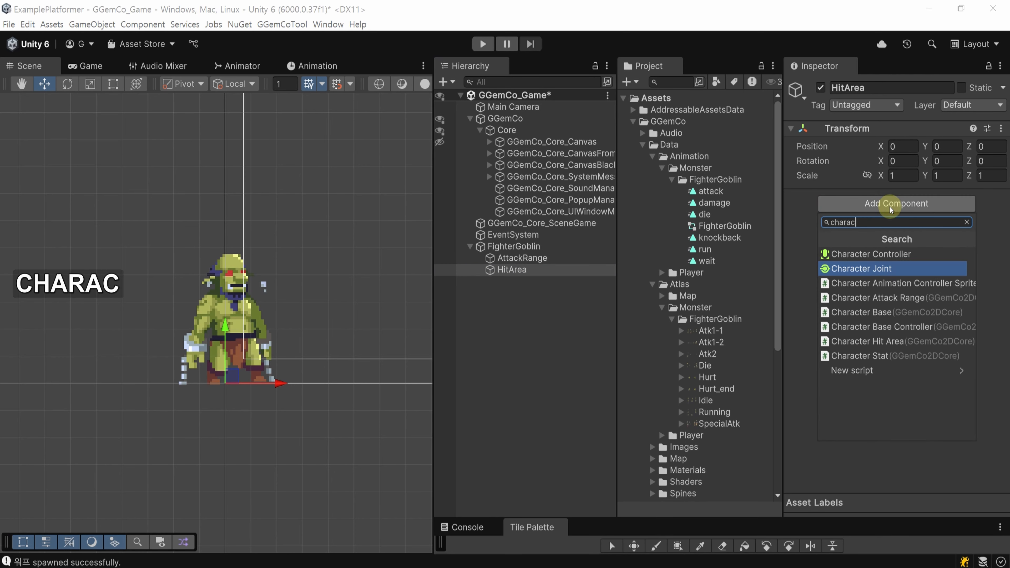
left_click(933, 342)
Step: Add a Capsule Collider 2D component to the HitArea object
left_click(864, 257)
type("cap")
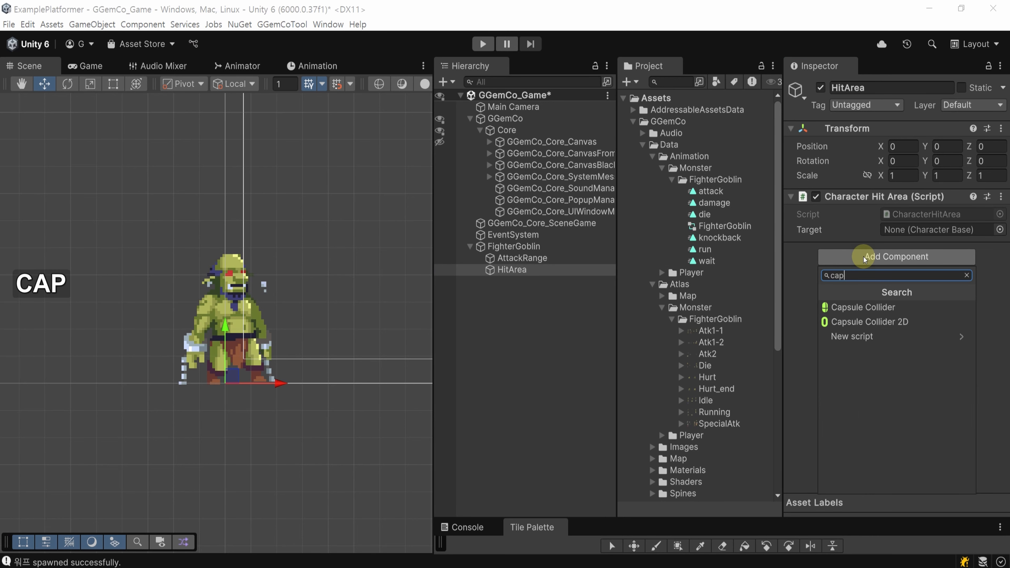
Step: Add a Capsule Collider 2D to the HitArea object, enable Is Trigger on it and save the scene
type("su")
left_click(925, 318)
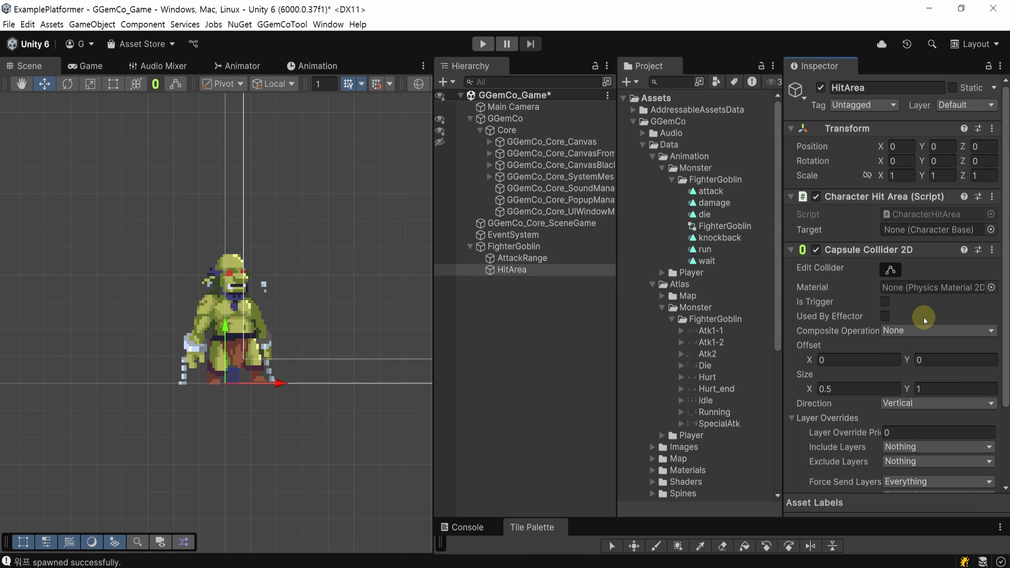
scroll(925, 315, "down", 4)
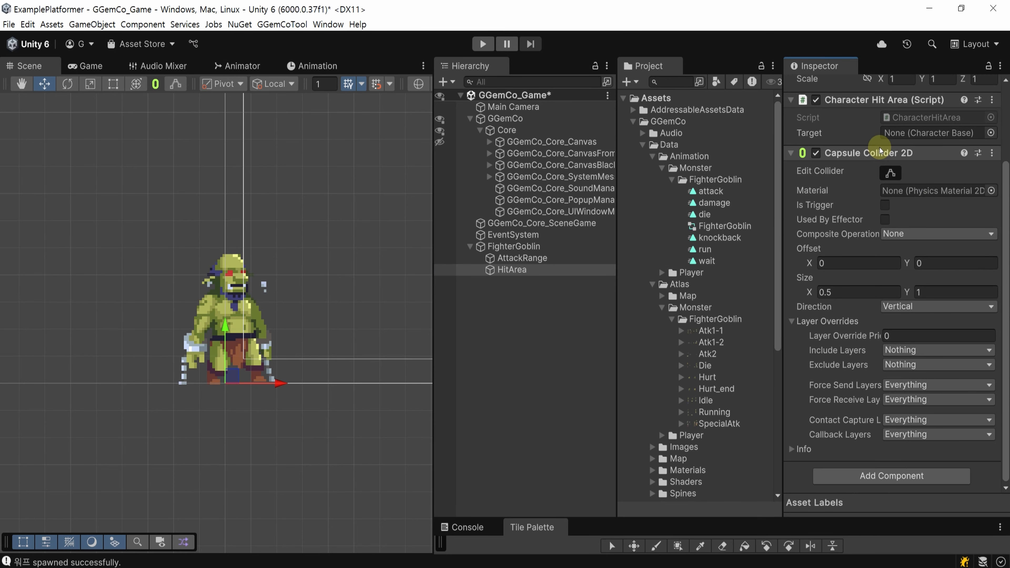
left_click(885, 207)
key("ctrl+s")
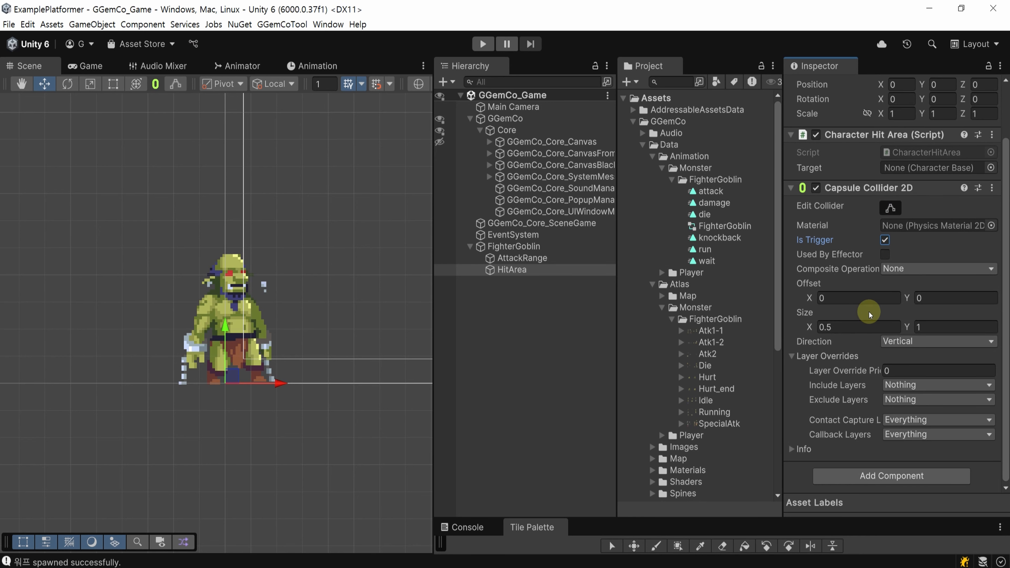
Step: Set the HitArea capsule collider's size to X 25 and Y 50
left_click(866, 324)
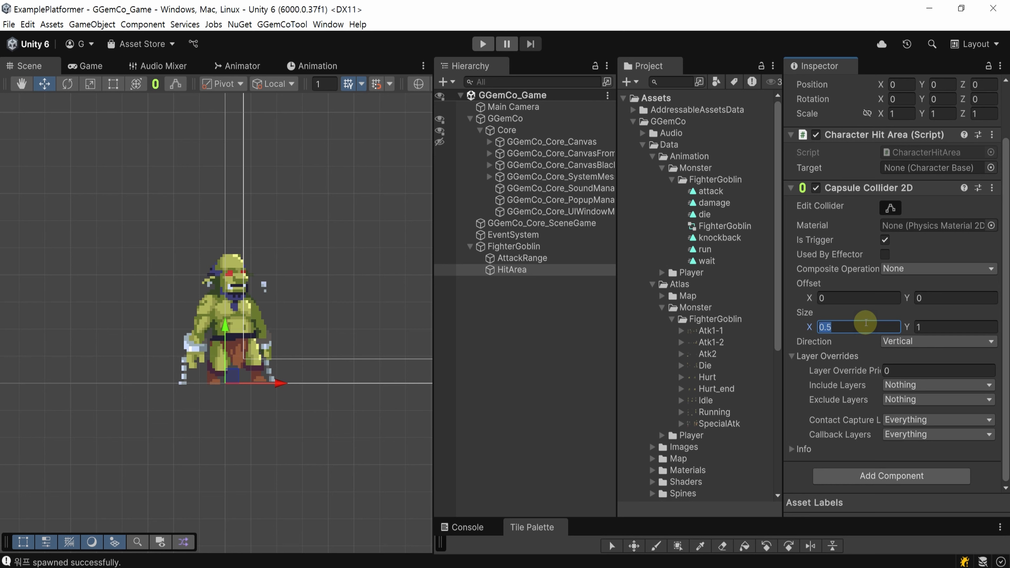
type("25")
key("Tab")
type("50")
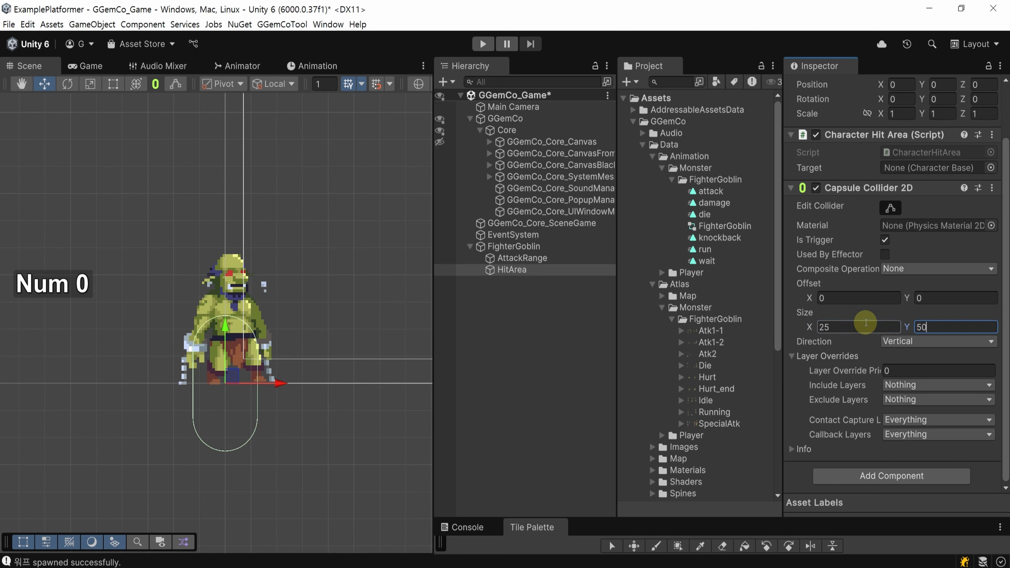
Step: Reshape the HitArea capsule around the goblin's body to about 18.7 by 49.3, offset about 1.75, 24.87, and save the scene
left_click(891, 208)
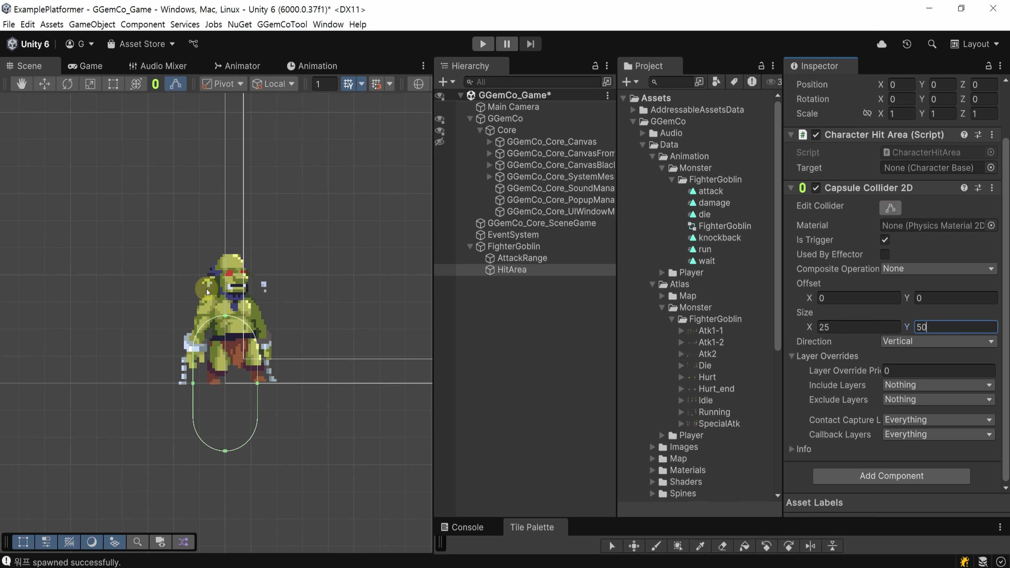
left_click_drag(226, 316, 226, 250)
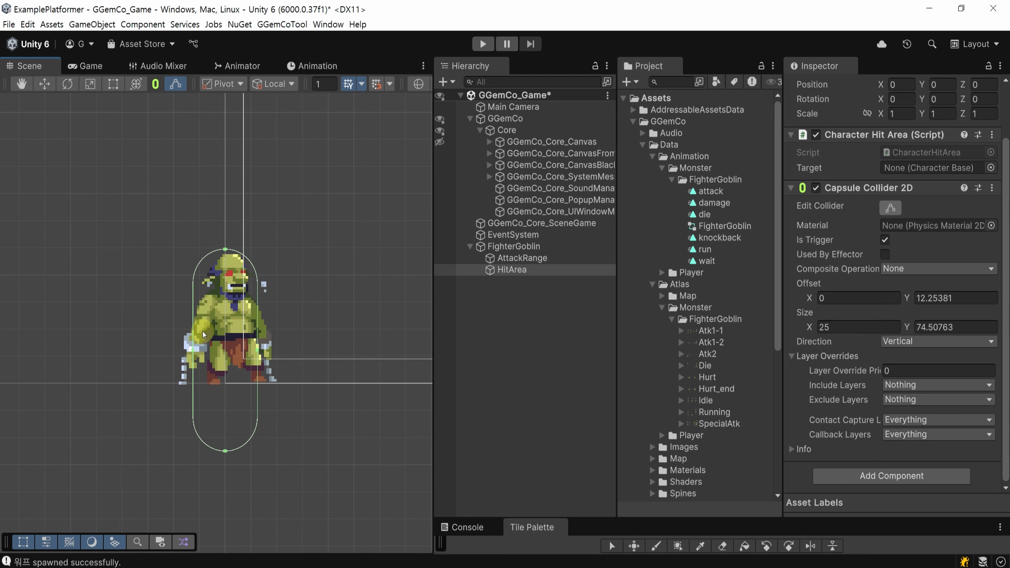
left_click_drag(195, 348, 208, 352)
scroll(226, 320, "up", 2)
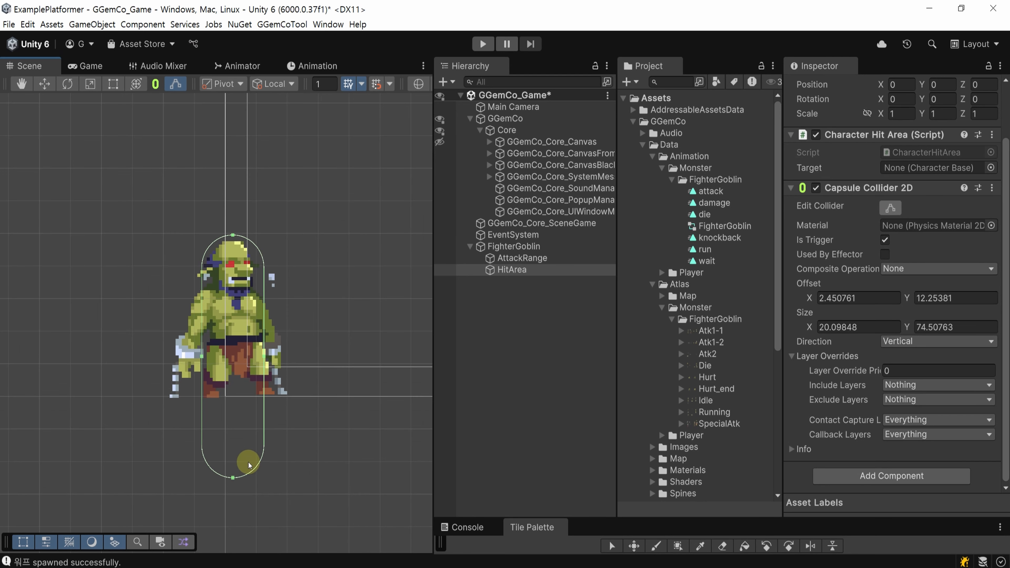
left_click_drag(233, 479, 242, 396)
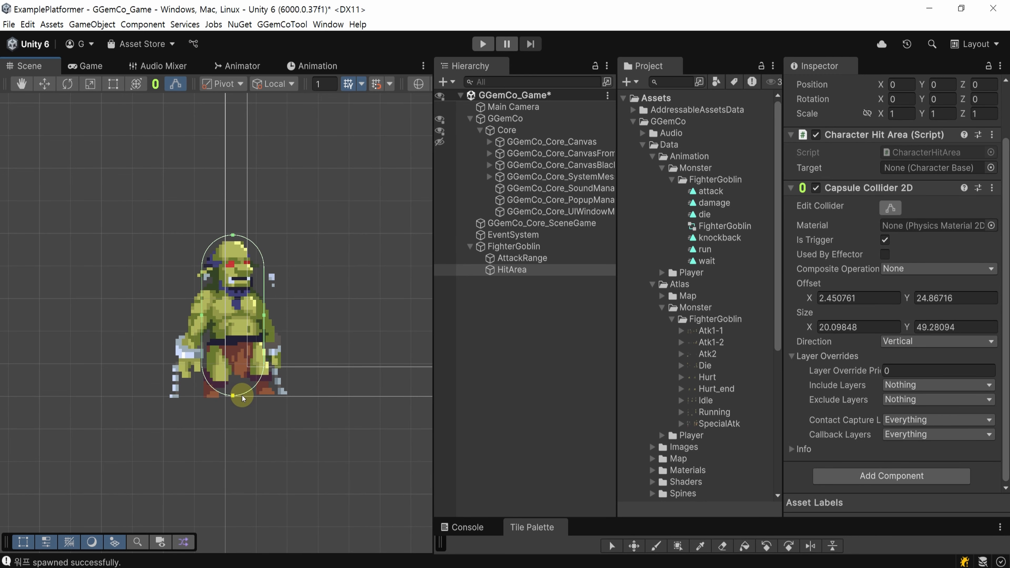
left_click_drag(263, 314, 259, 315)
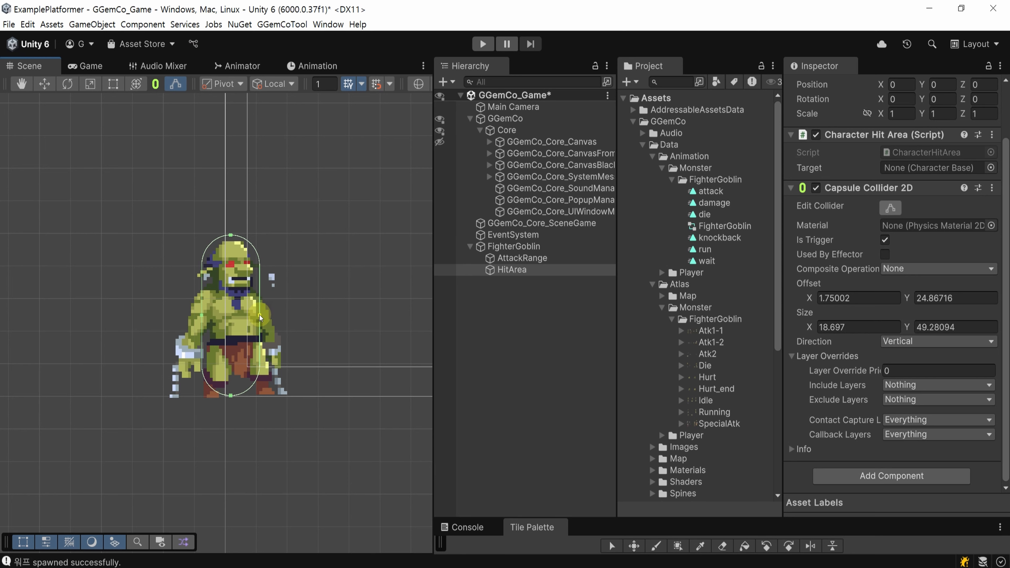
key("ctrl+s")
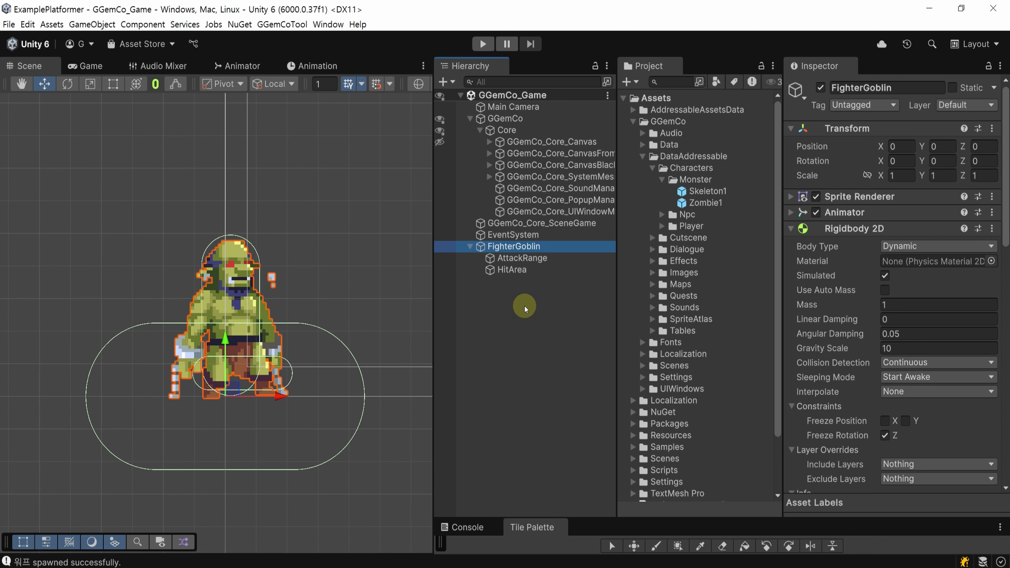
Step: Create a prefab from the FighterGoblin object in the DataAddressable/Characters/Monster folder
left_click(730, 179)
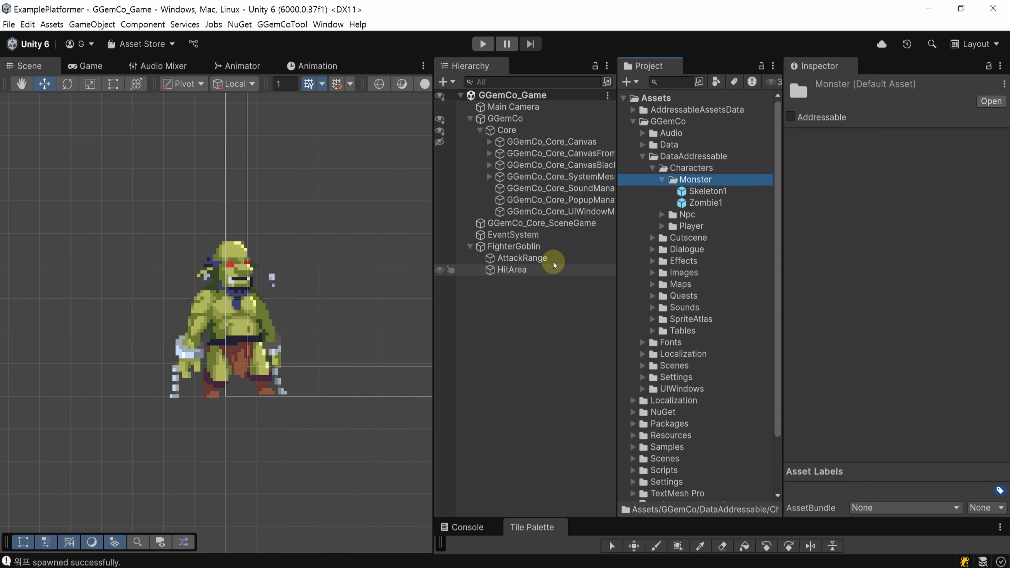
left_click_drag(536, 254, 700, 180)
Step: Switch to Google Sheets and check the PrefabName column and its FighterGoblin entry in the animation sheet
left_click(338, 567)
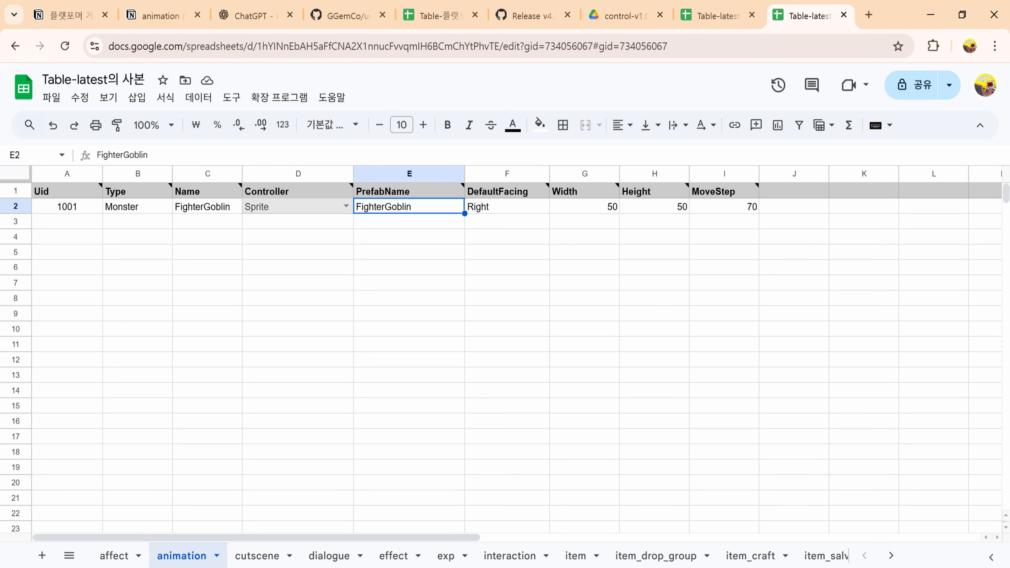
left_click_drag(433, 195, 428, 207)
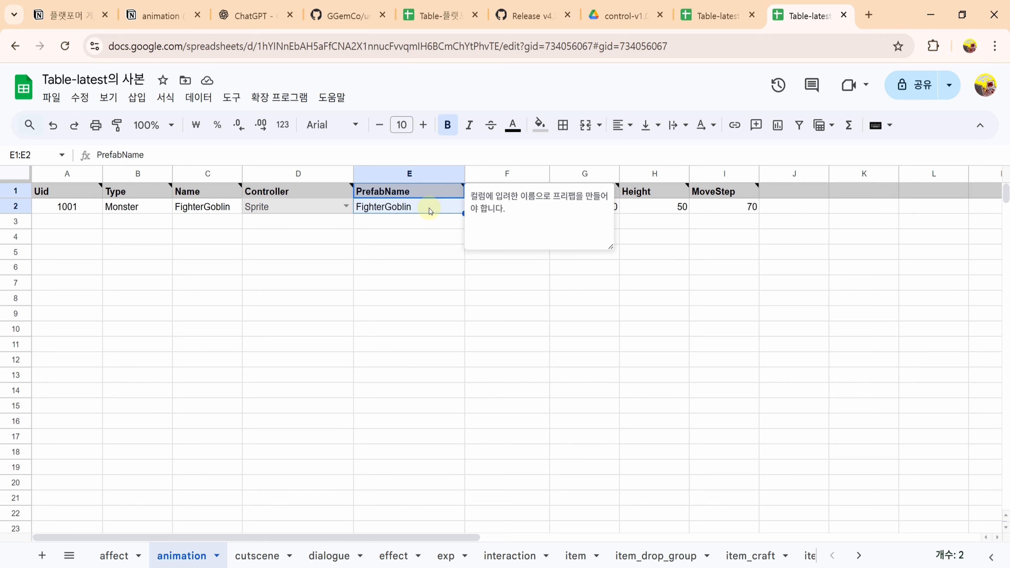
left_click(429, 207)
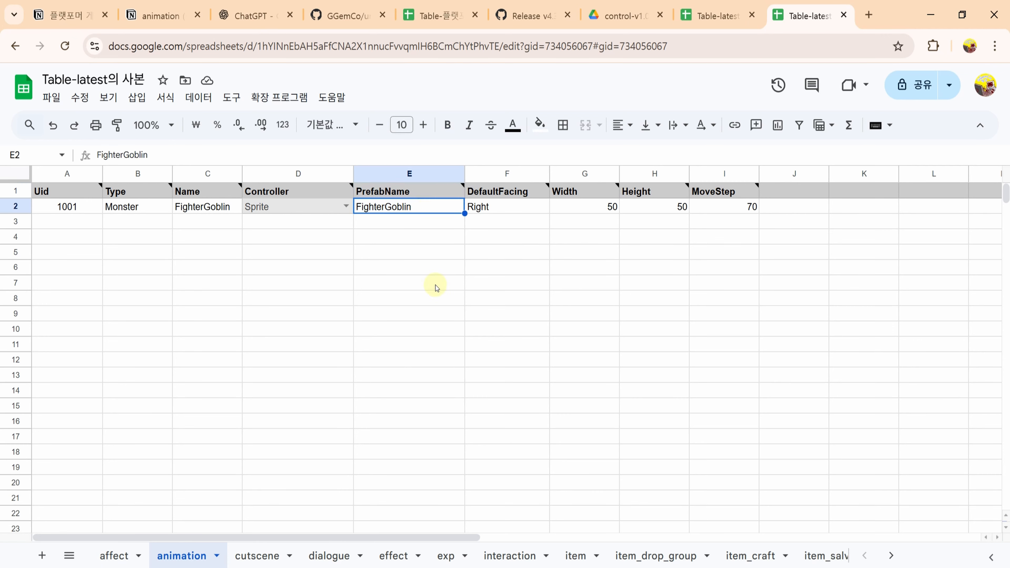
Step: Return to Unity and register the characters as addressables with the 캐릭터 추가하기 option of the Addressable 셋팅하기 tool
left_click(446, 567)
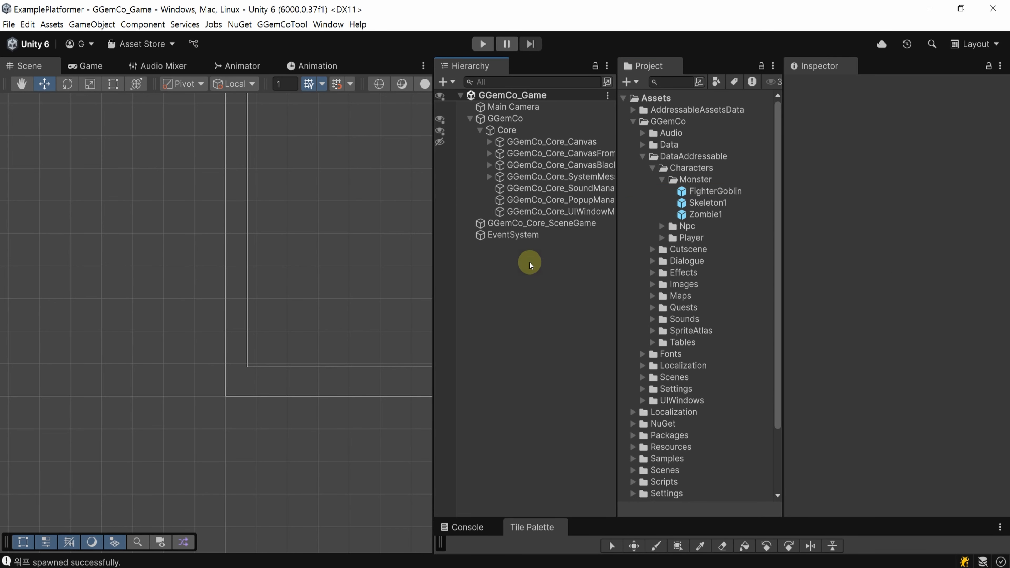
left_click(283, 24)
mouse_move(331, 40)
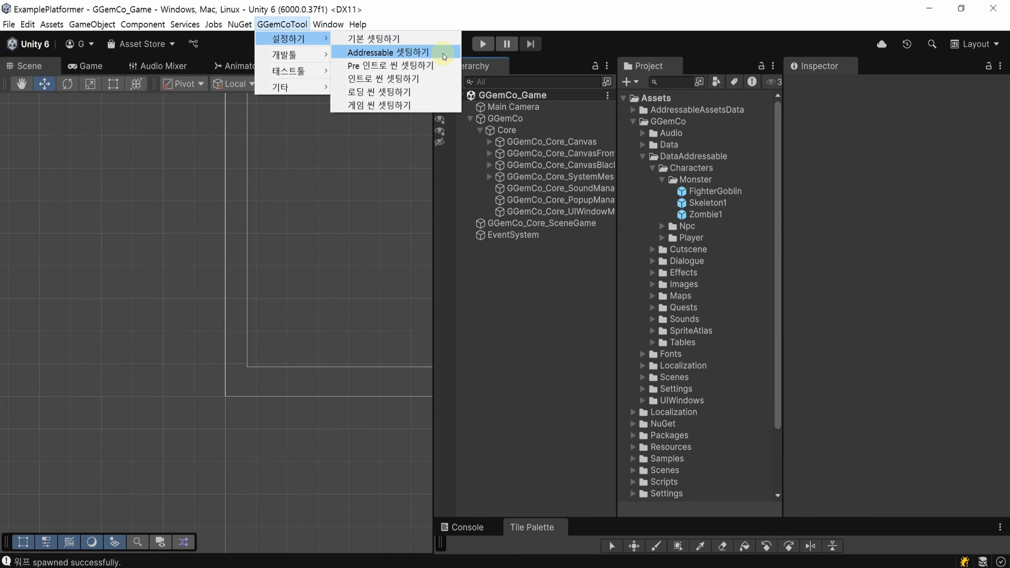
left_click(443, 54)
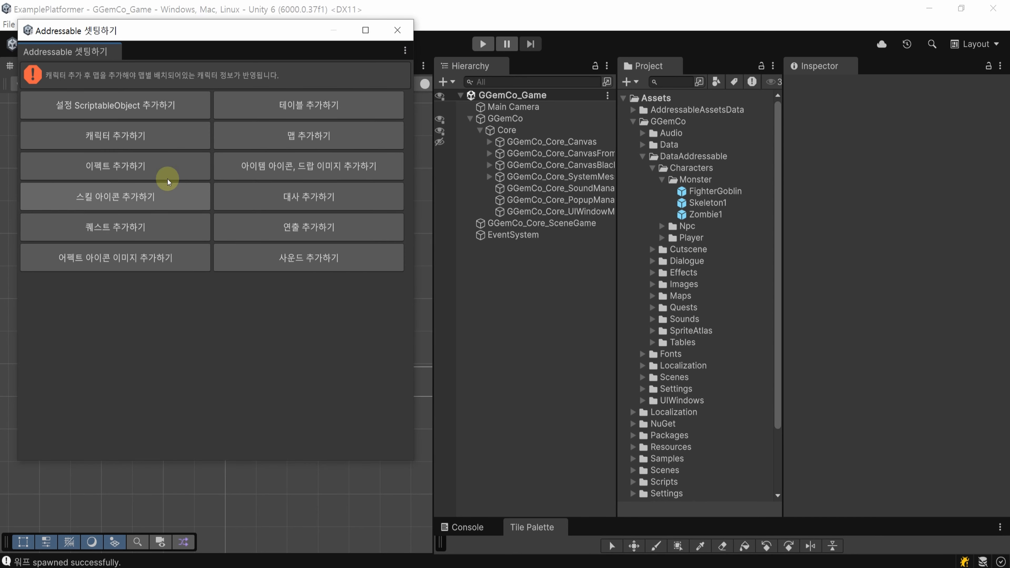
left_click(176, 140)
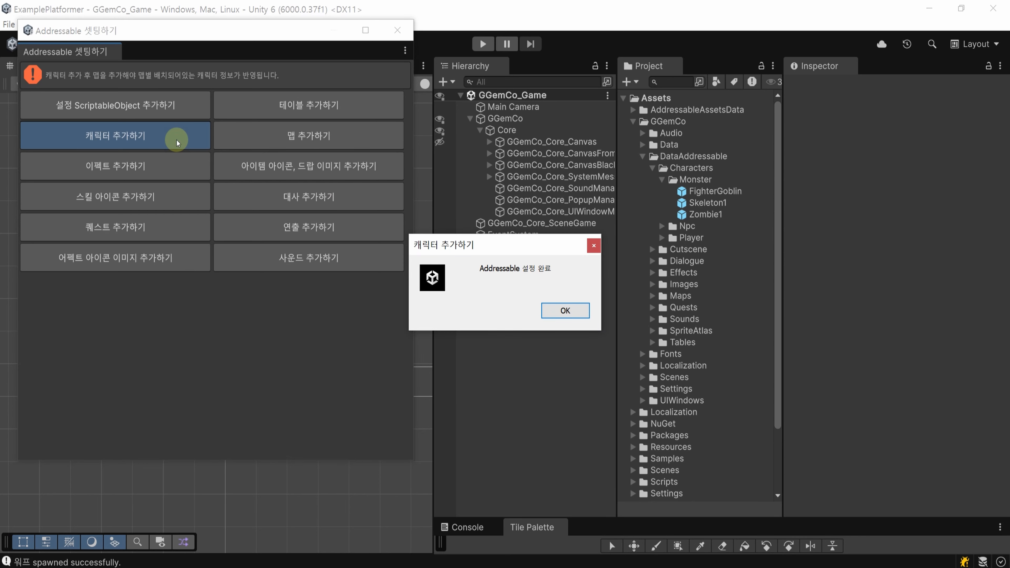
left_click(565, 311)
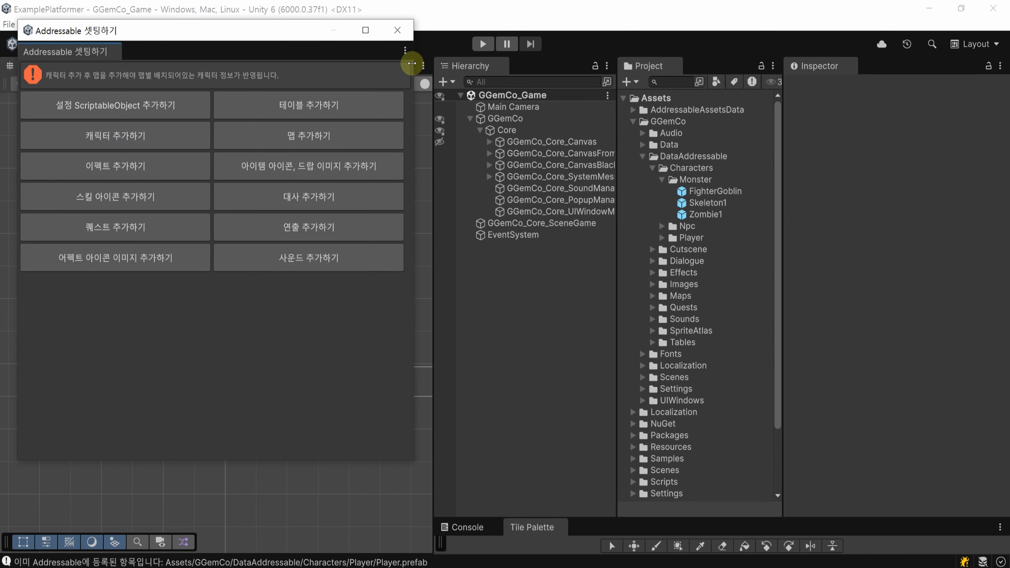
left_click(398, 34)
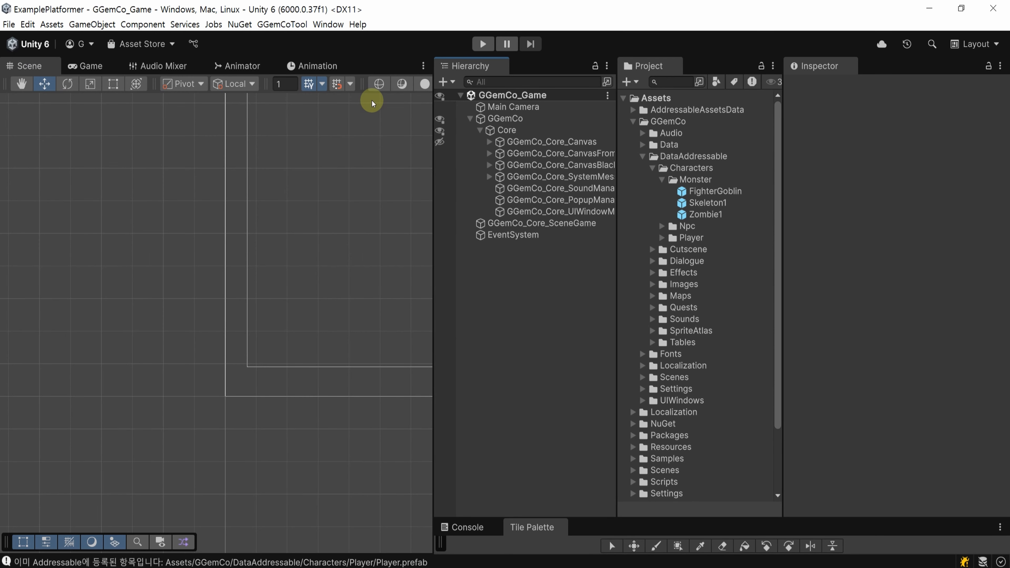
Step: Examine the GGemCo_Character_Monster entries and their full prefab paths in the Addressables Groups window, selecting GGemCo_Character_Monster_1001
left_click(329, 24)
mouse_move(449, 117)
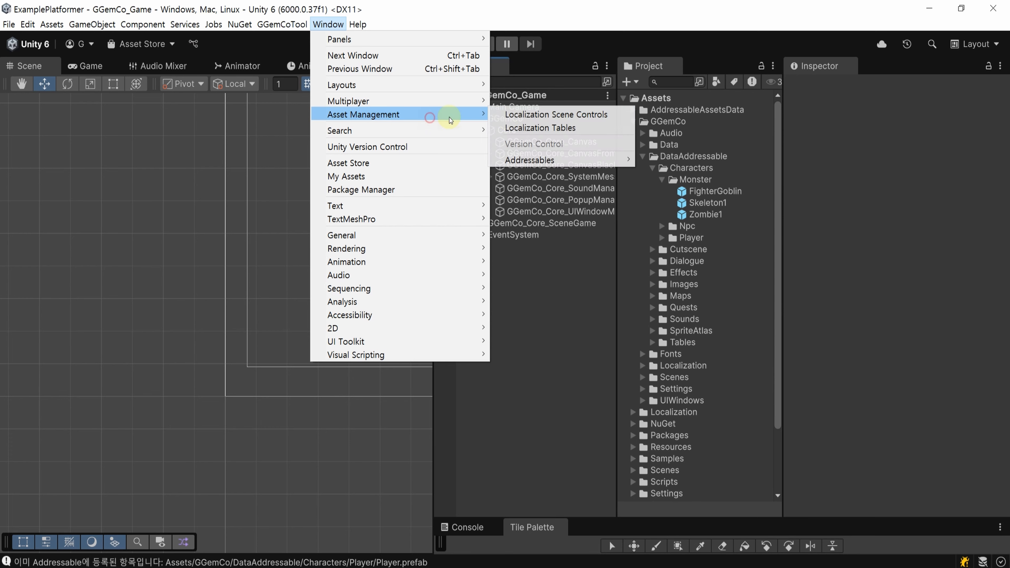
mouse_move(529, 160)
left_click(688, 164)
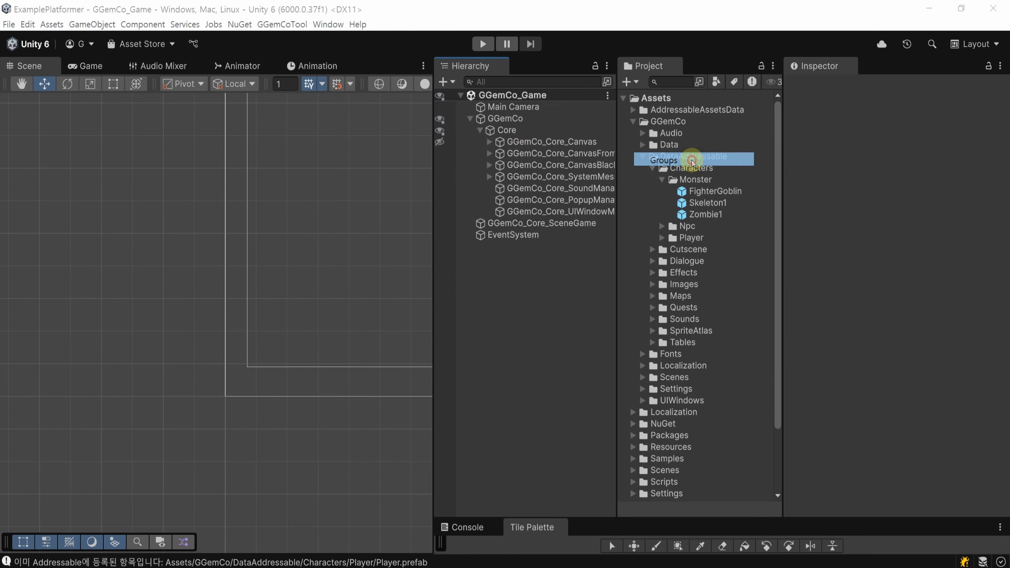
left_click(47, 150)
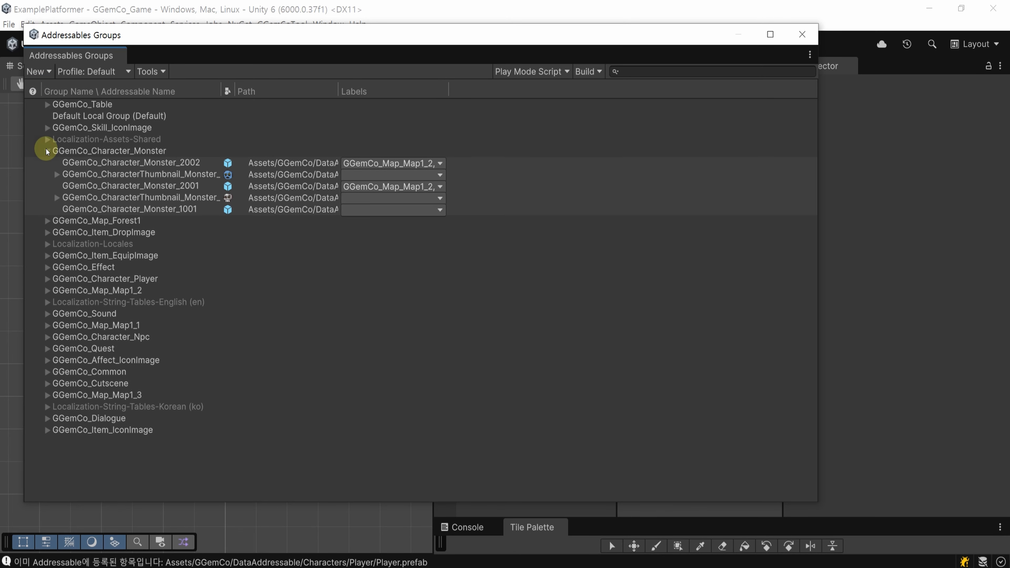
left_click_drag(221, 91, 279, 91)
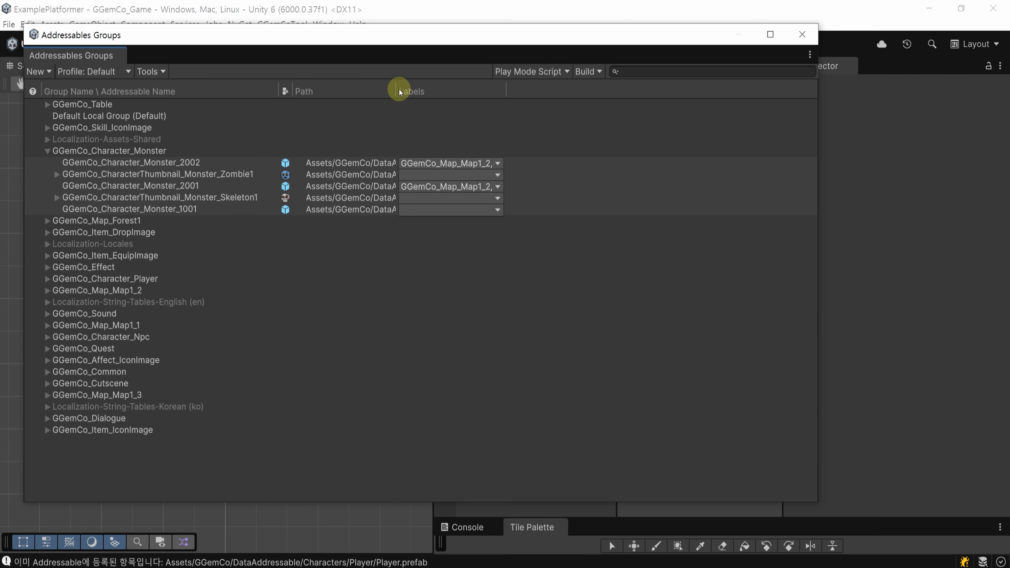
left_click_drag(397, 90, 614, 86)
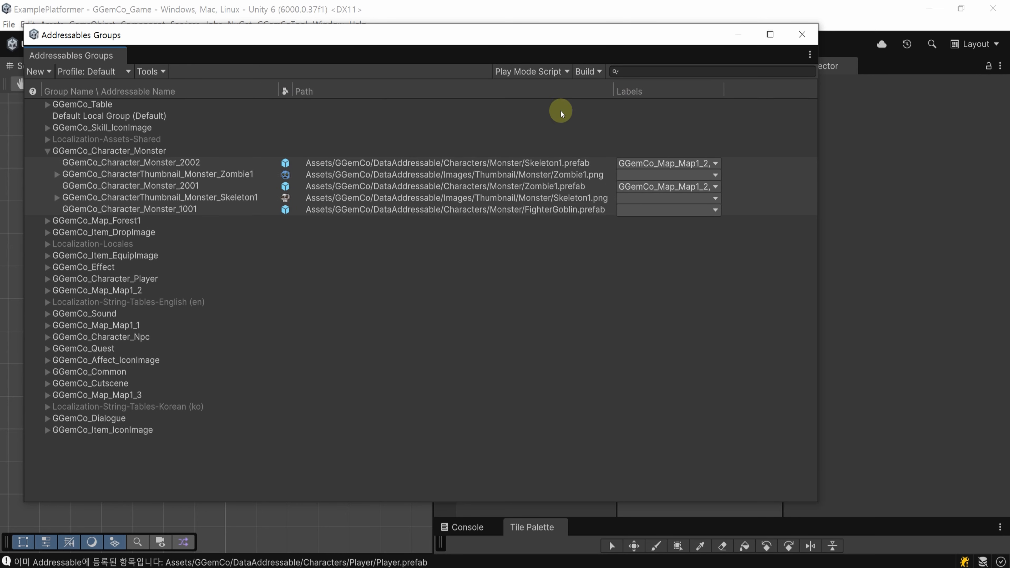
left_click(207, 210)
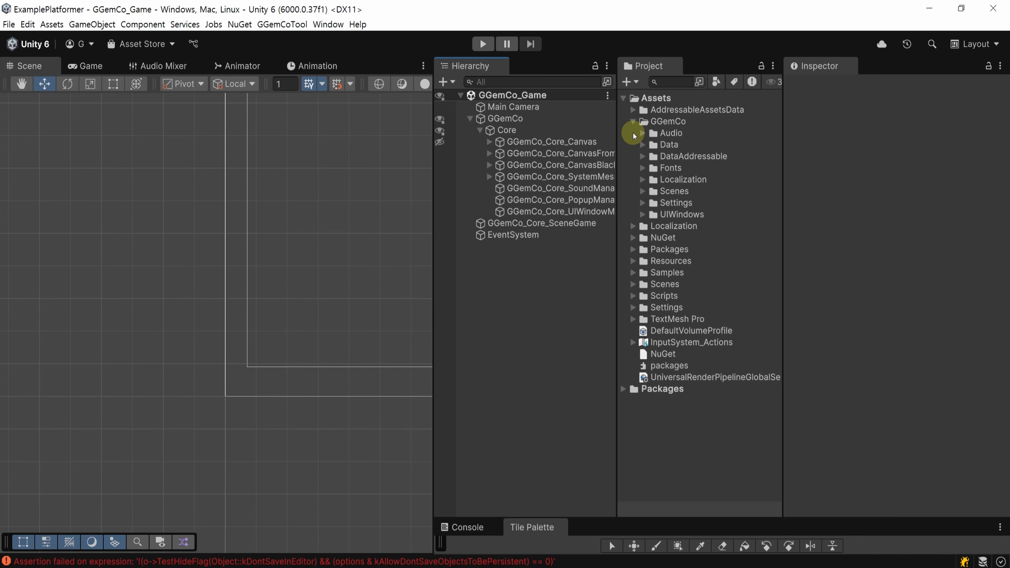
Step: Open the Localization Tables window with the GGemCo_Monster_Name string table as the selected collection
left_click(328, 24)
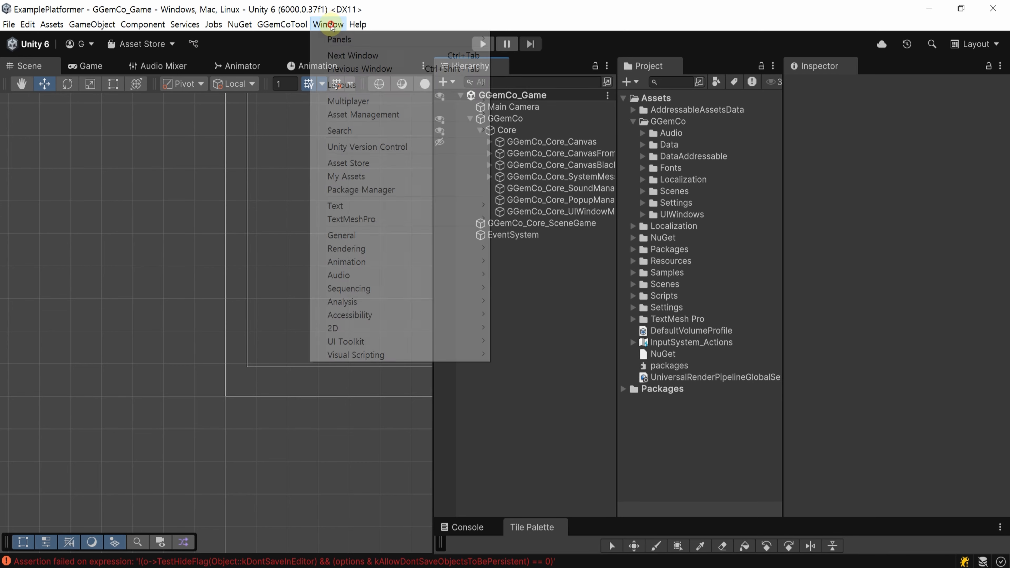
mouse_move(439, 114)
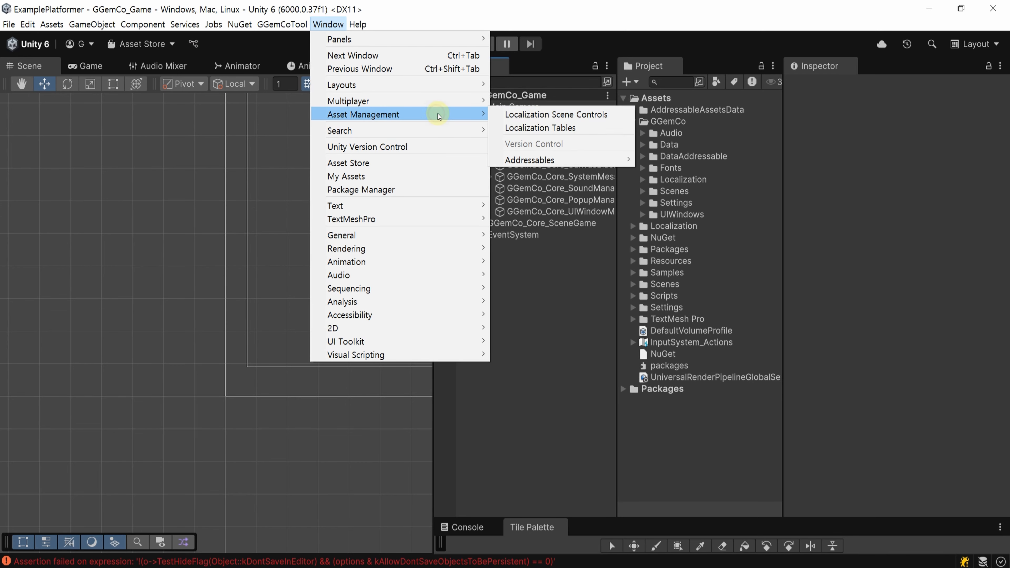
left_click(596, 132)
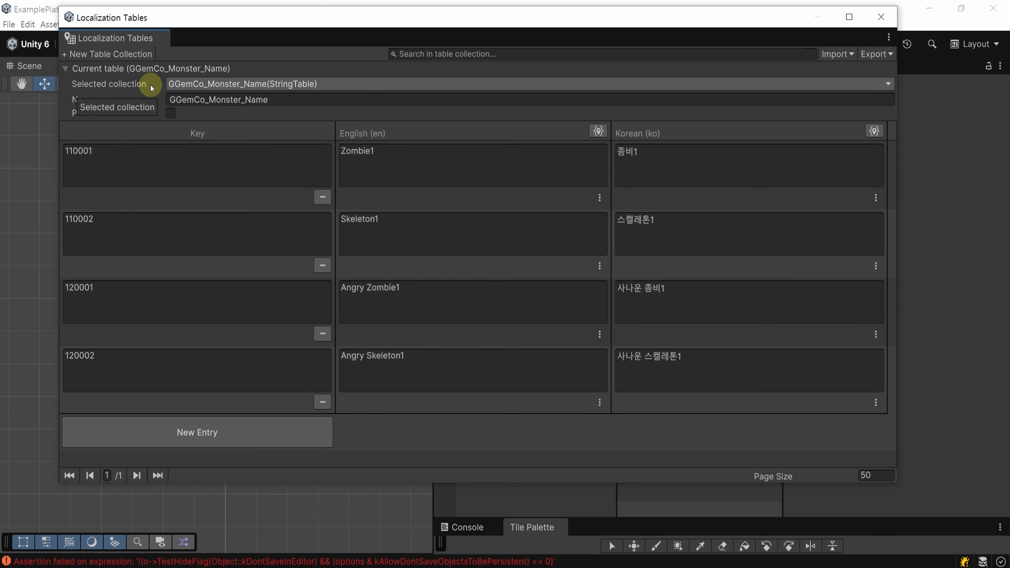
left_click(187, 85)
mouse_move(193, 97)
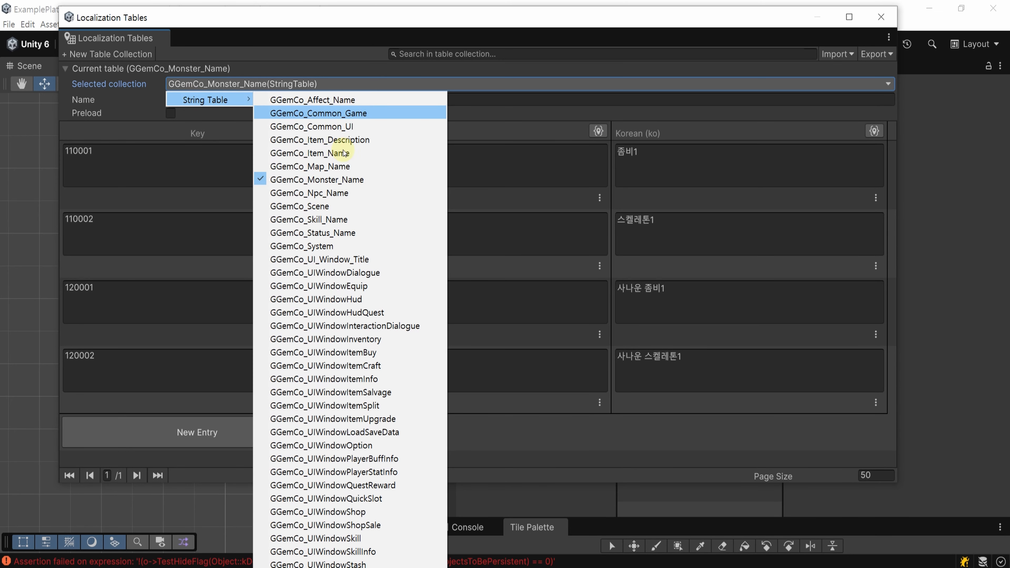
left_click(383, 182)
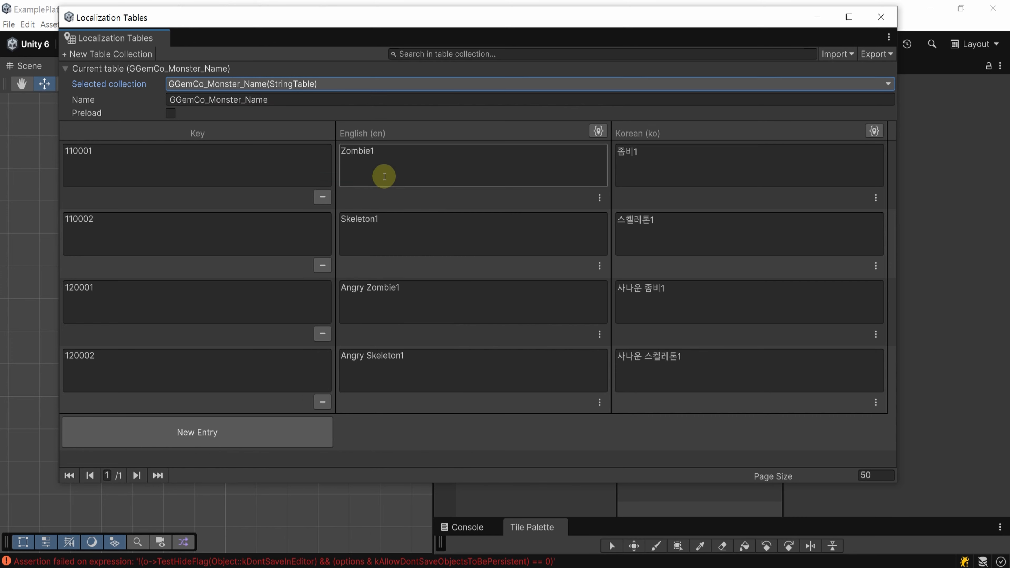
Step: Remove the monster name entries 110002, 120001 and 120002, keeping only 110001
left_click(323, 266)
left_click(323, 265)
left_click(323, 265)
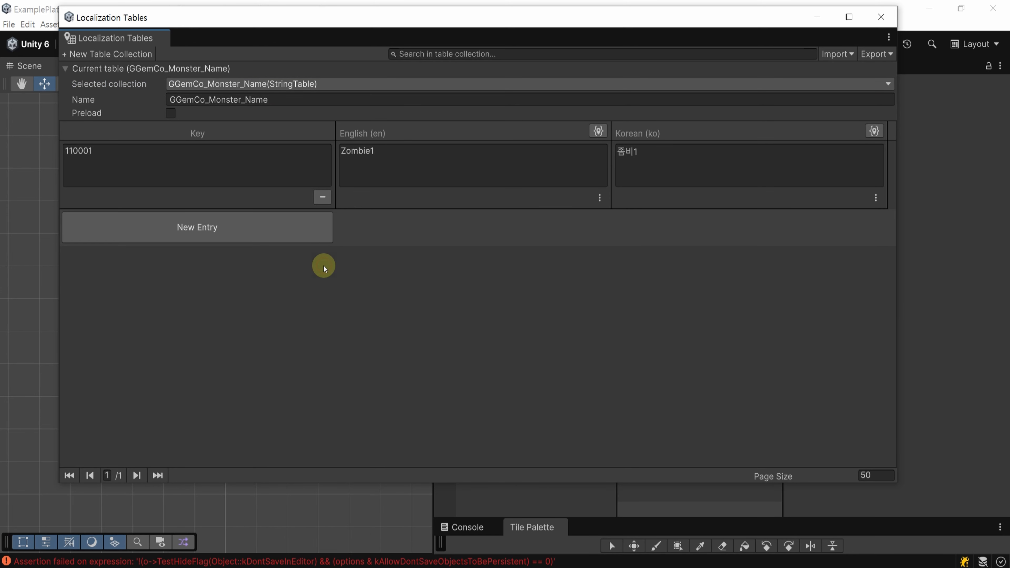
Step: Name monster entry 110001 "Fighter Goblin" in English and "파이터 고블린" in Korean, and save the project
left_click(289, 168)
left_click(441, 170)
type("FighterGoblin")
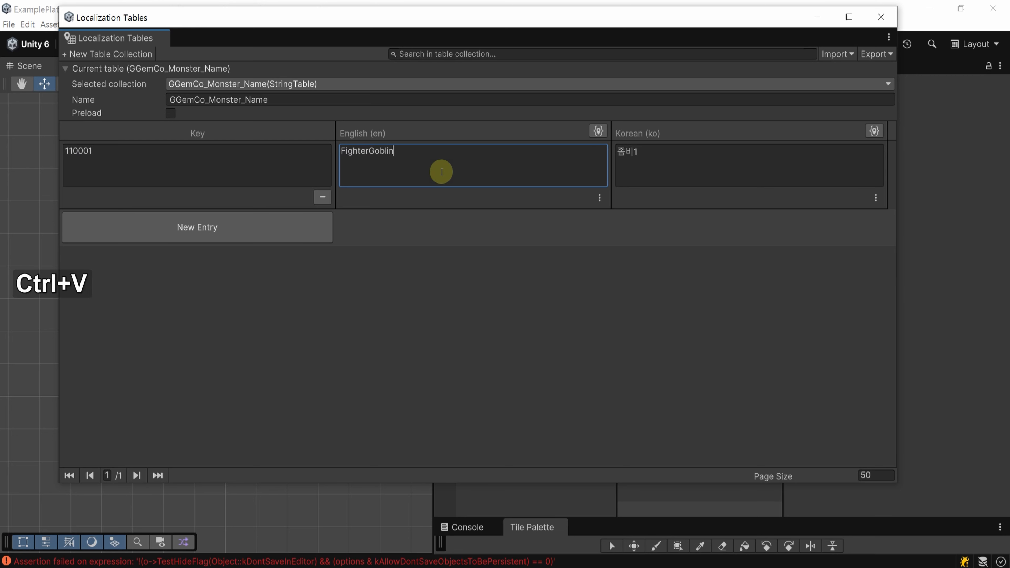
left_click(371, 151)
left_click(656, 156)
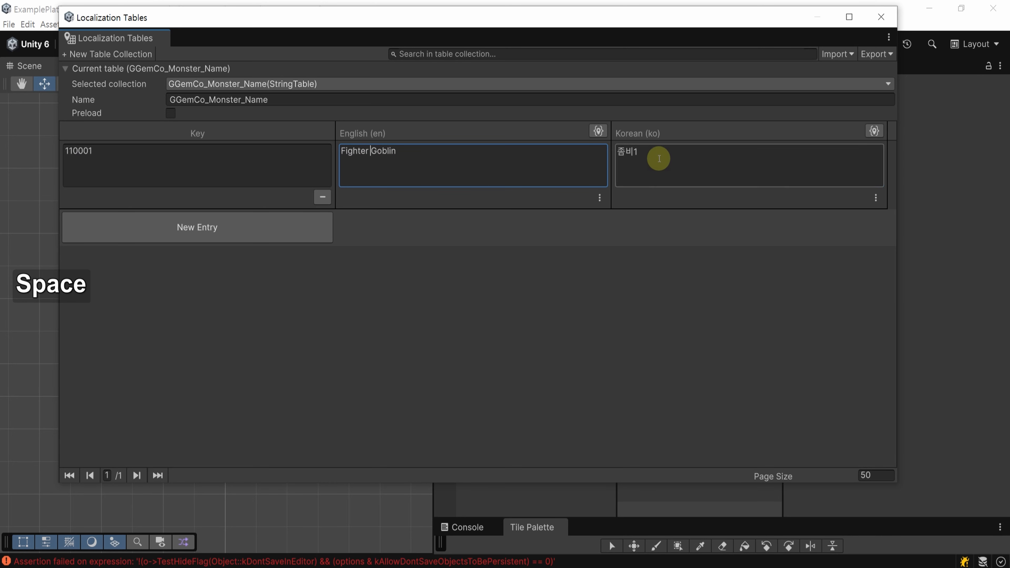
type("파이터 고블ㄹ")
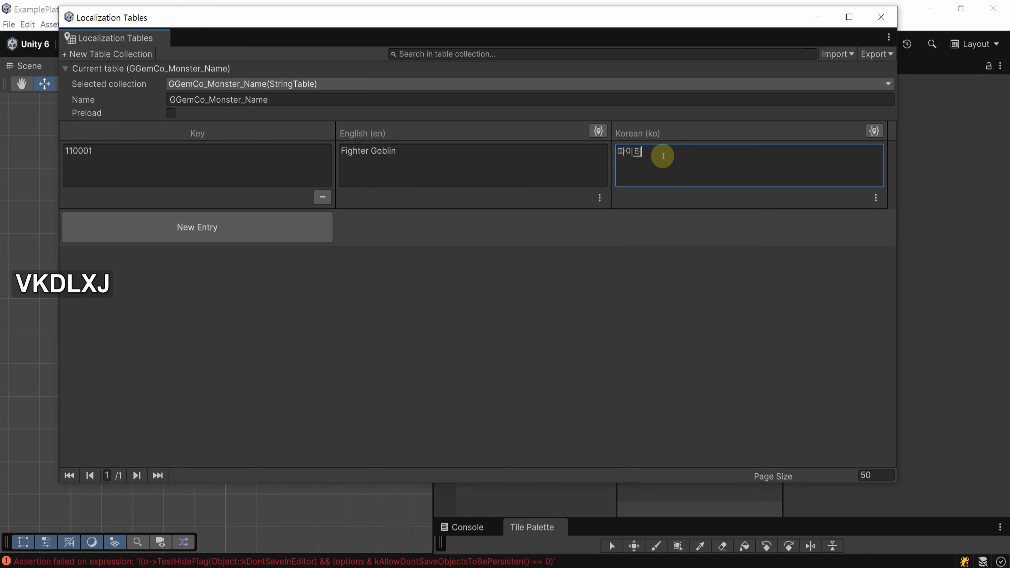
type("ㅣㄴ")
key("ctrl+s")
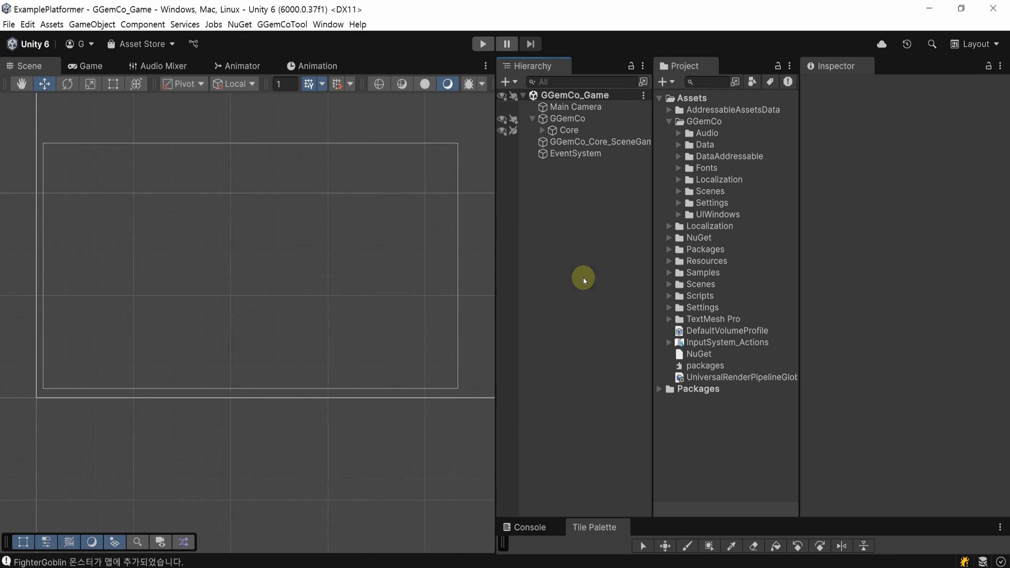
key("ctrl+s")
Step: Open the Map 배치툴 tool and load the 101 - Forest1 map, accepting the reset of the loaded content
left_click(282, 25)
mouse_move(280, 56)
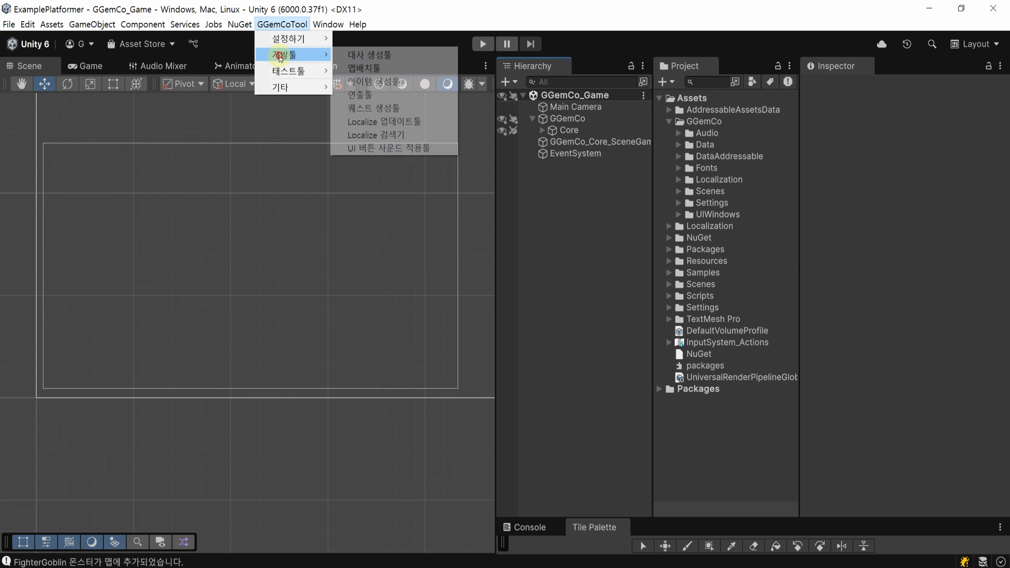
left_click(422, 69)
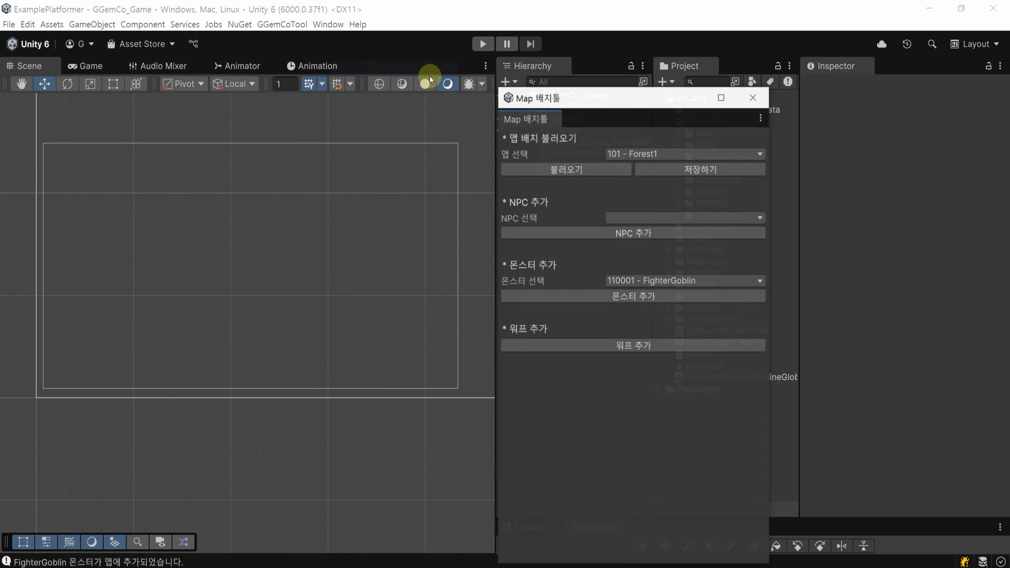
left_click(618, 171)
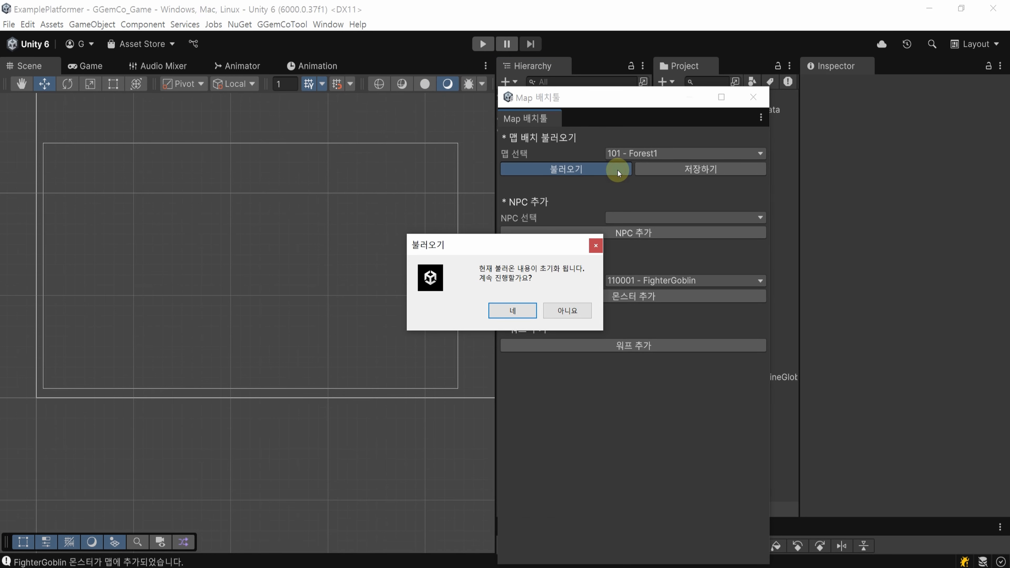
left_click(518, 315)
Step: Add monster 110001 - FighterGoblin to the map and move it onto the ground between the two raised platforms, at about (336.80, 66.60)
left_click(674, 281)
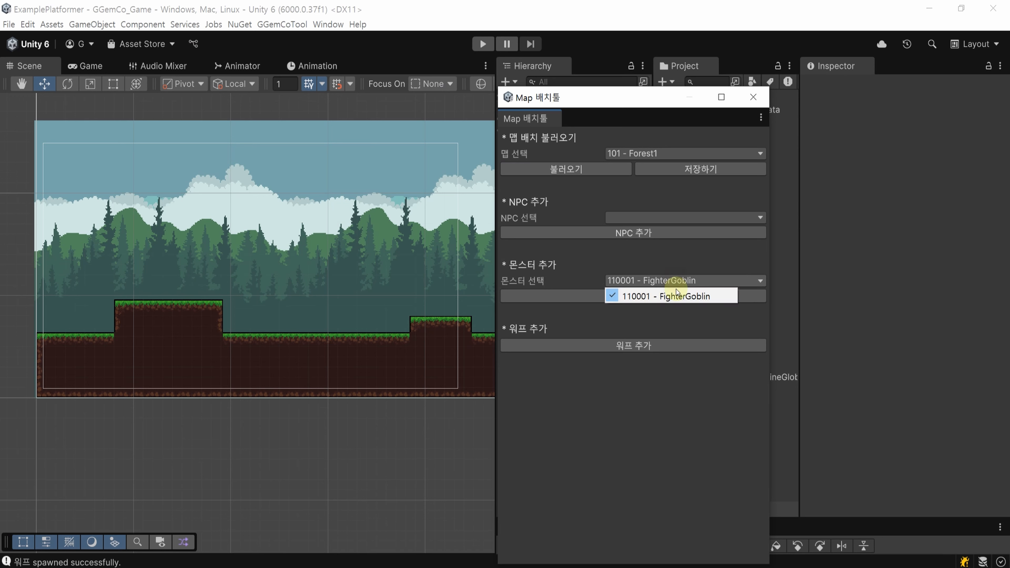
left_click(652, 298)
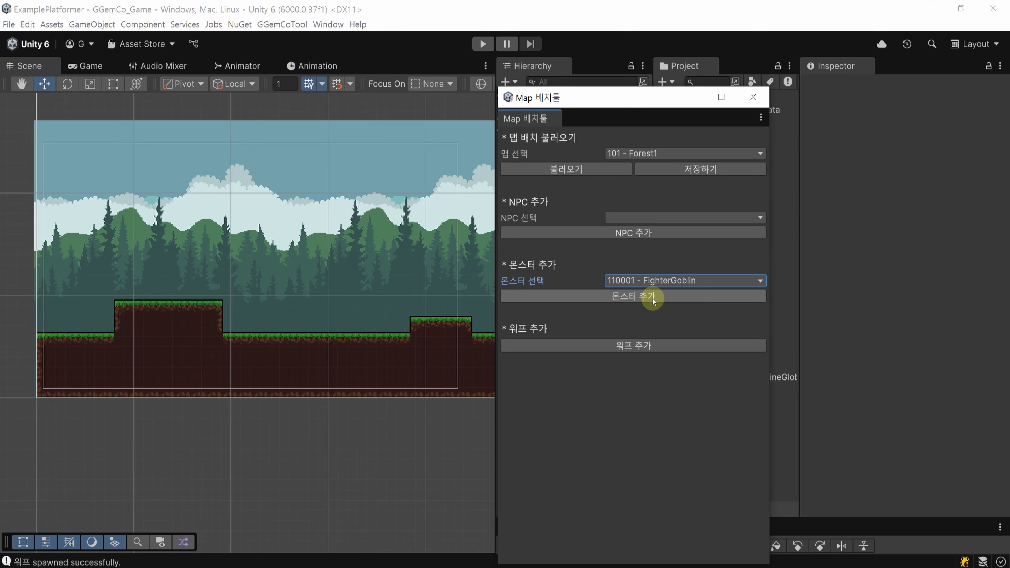
left_click(679, 298)
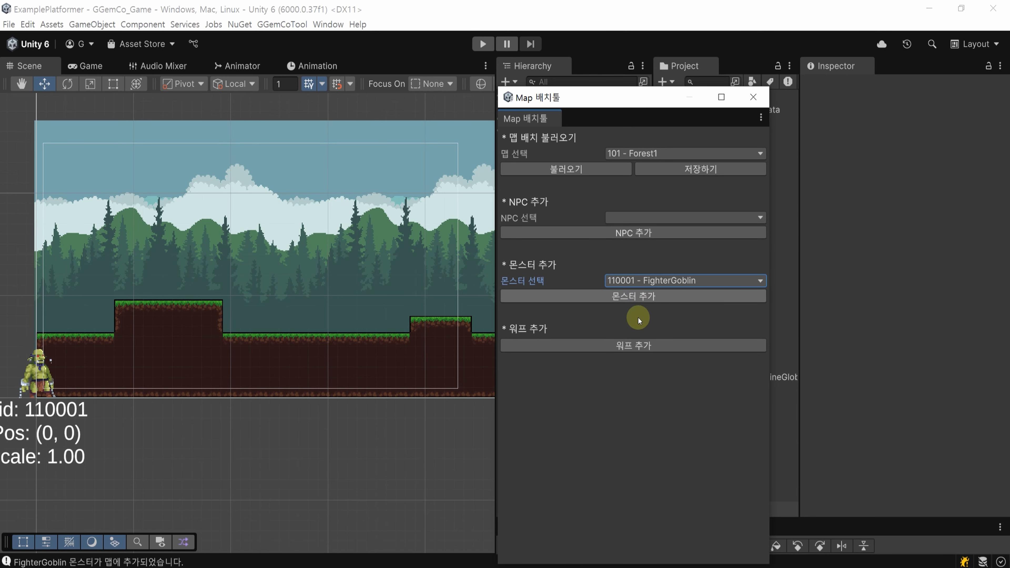
left_click(39, 385)
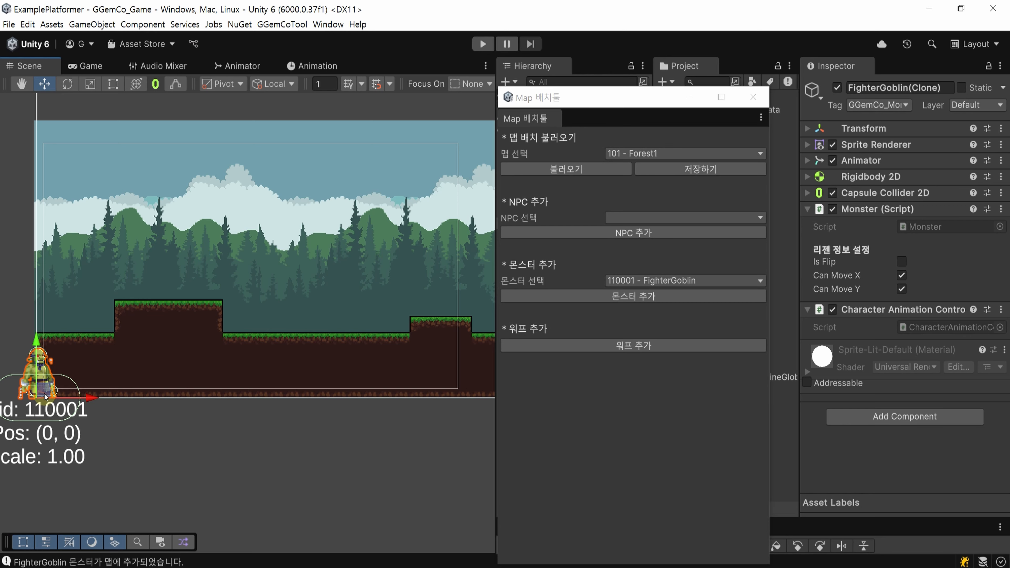
left_click_drag(39, 385, 369, 328)
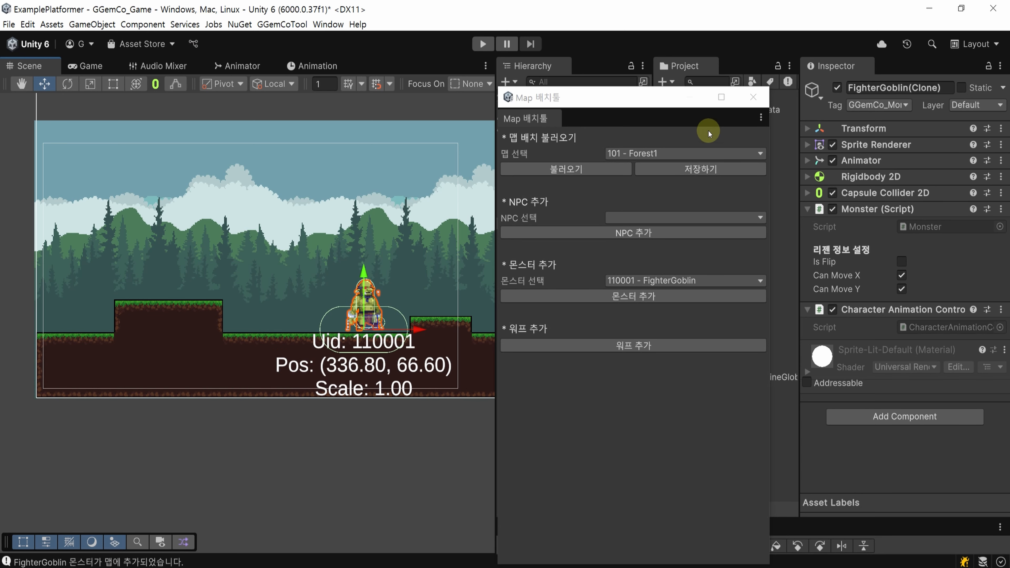
Step: Enable Is Flip and disable Can Move Y in the placed FighterGoblin's Monster script settings
left_click(678, 99)
left_click_drag(641, 103, 526, 467)
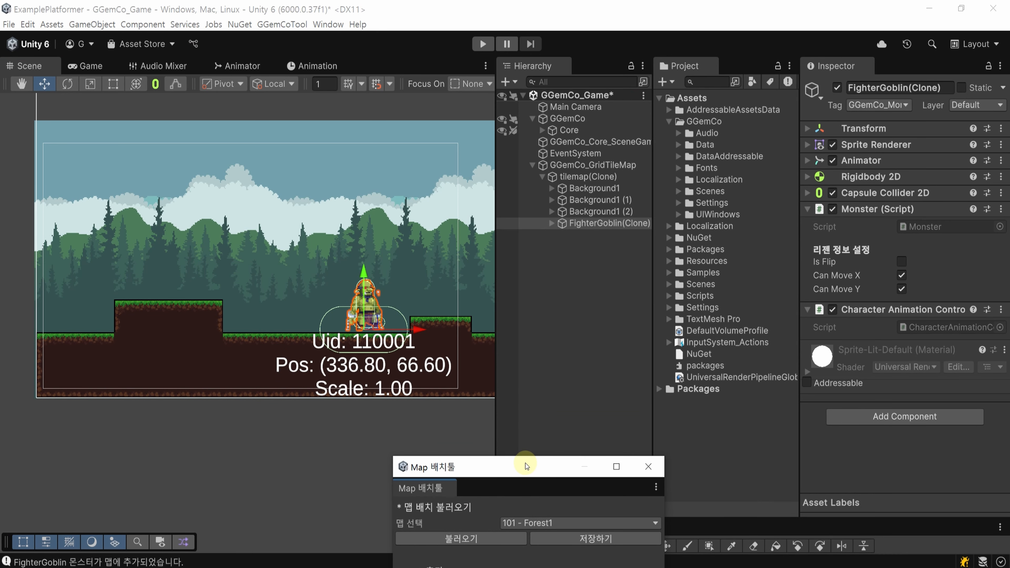
left_click(903, 263)
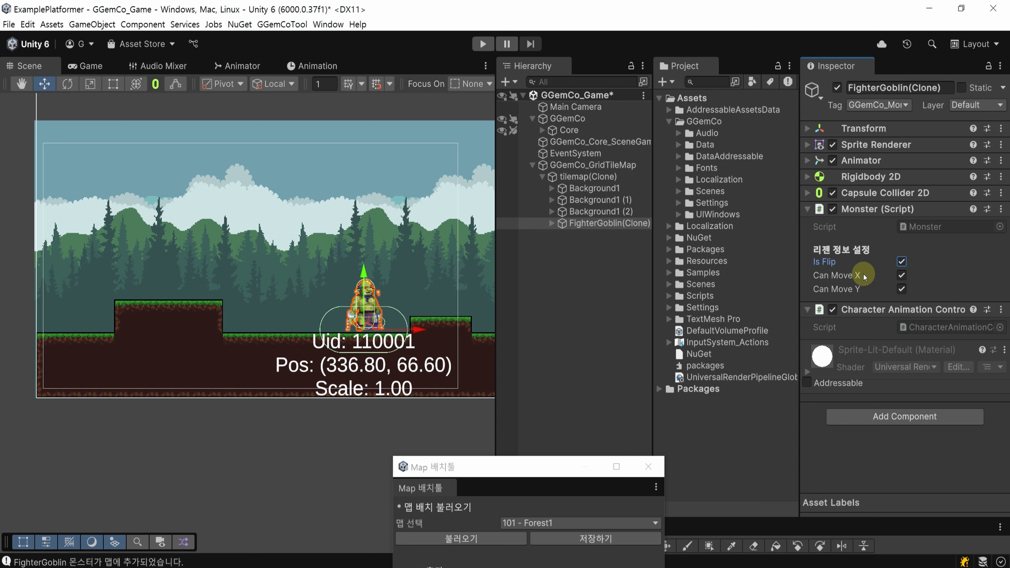
mouse_move(865, 277)
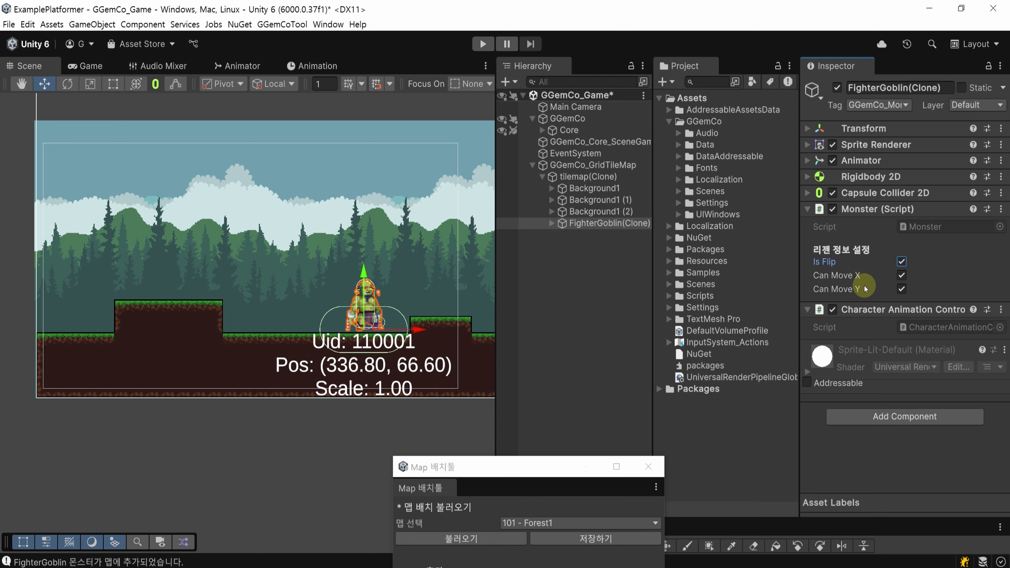
mouse_move(858, 294)
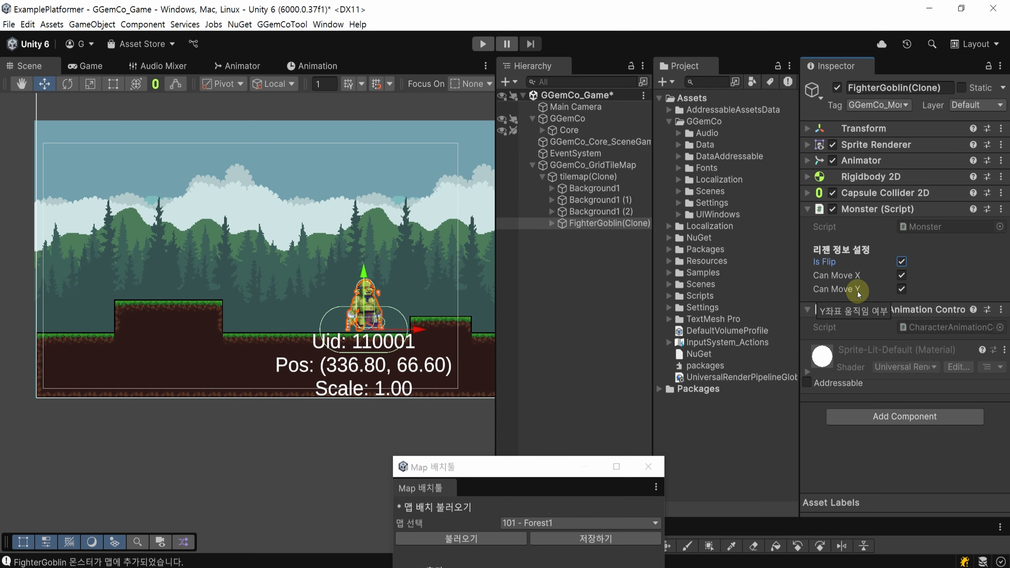
left_click(902, 290)
Step: Lower the FighterGoblin so its feet rest on the grass surface, at about Y 64.30
scroll(377, 329, "up", 3)
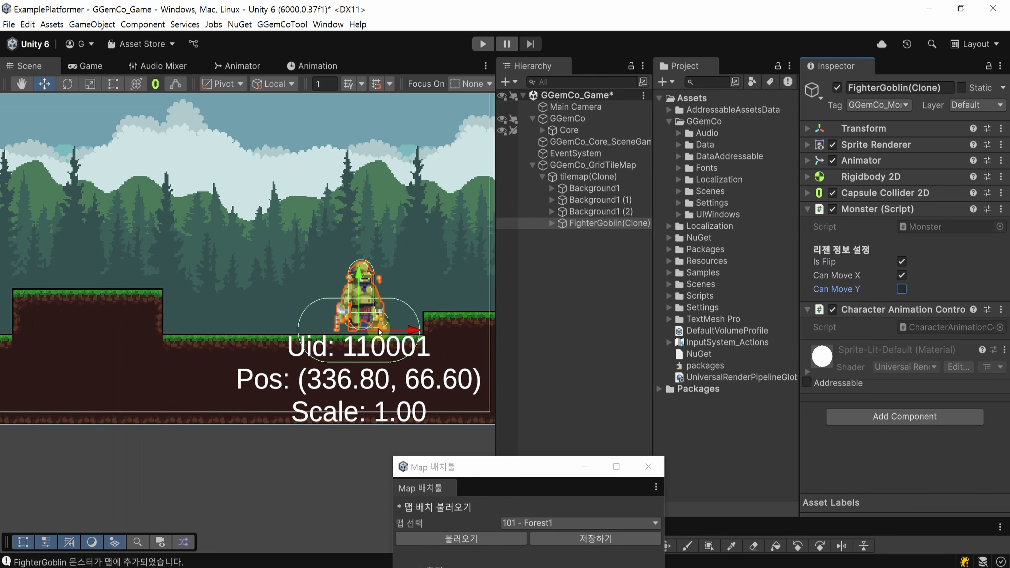
scroll(379, 329, "up", 5)
left_click_drag(343, 273, 345, 283)
scroll(363, 284, "down", 4)
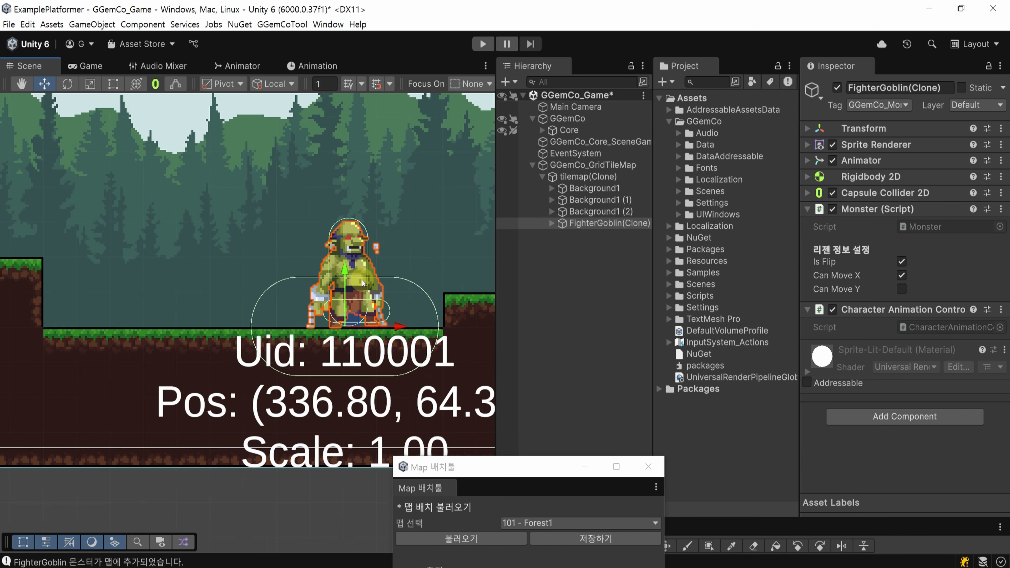
scroll(363, 284, "down", 5)
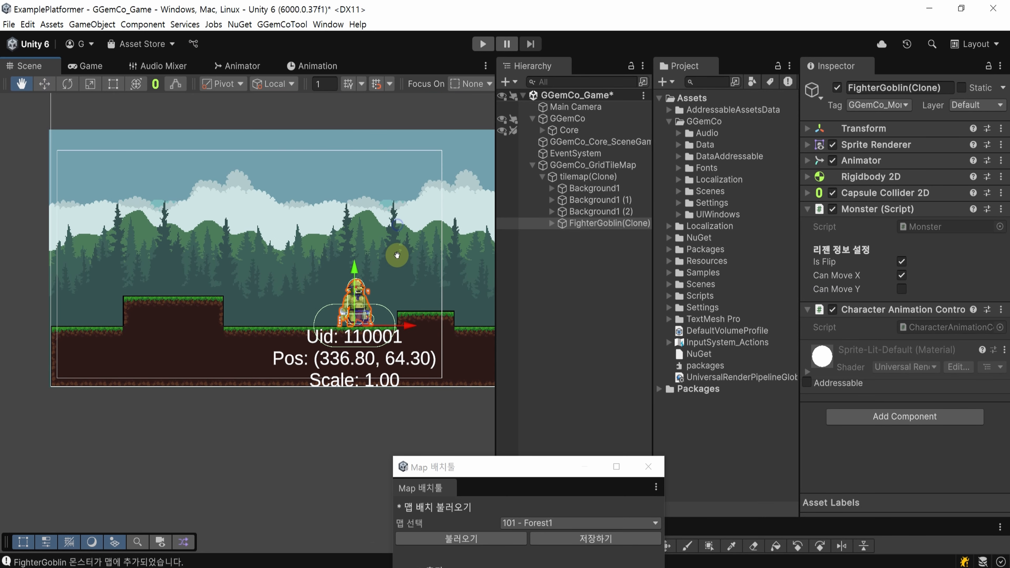
Step: Save the Forest1 map placement data with the Map 배치툴 tool and save the scene
left_click_drag(530, 458, 566, 140)
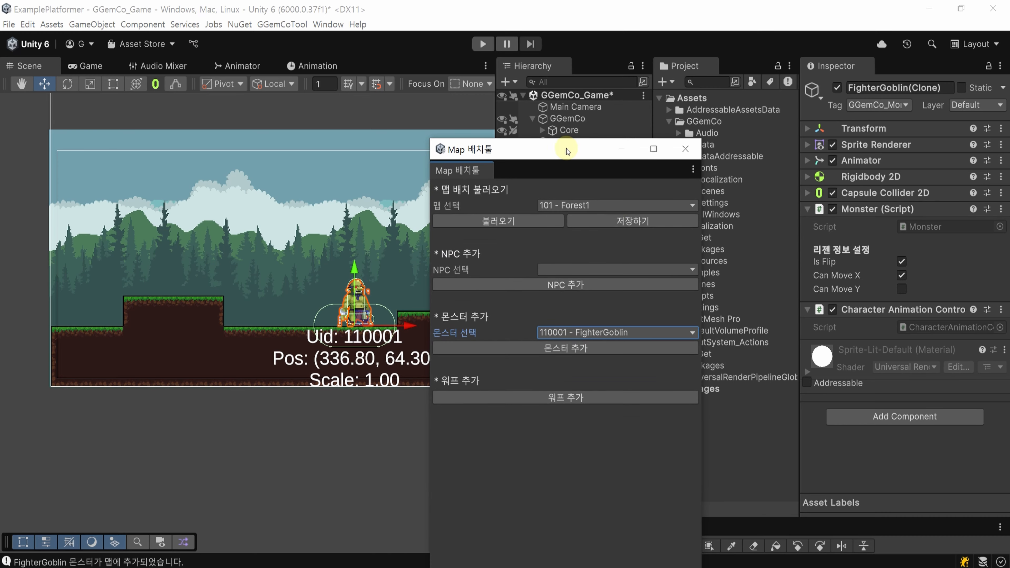
left_click(625, 225)
key("space")
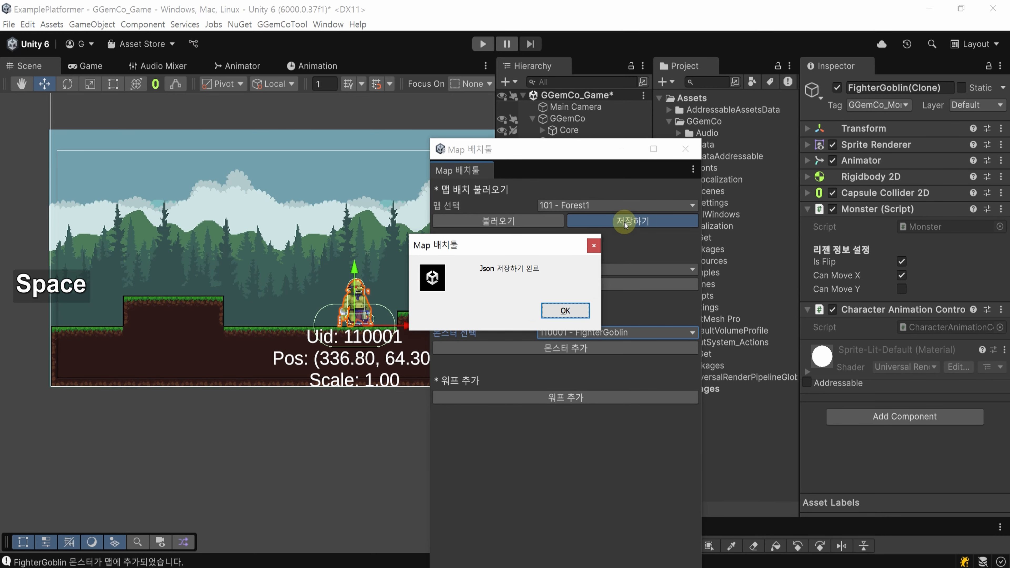
key("space")
key("ctrl+s")
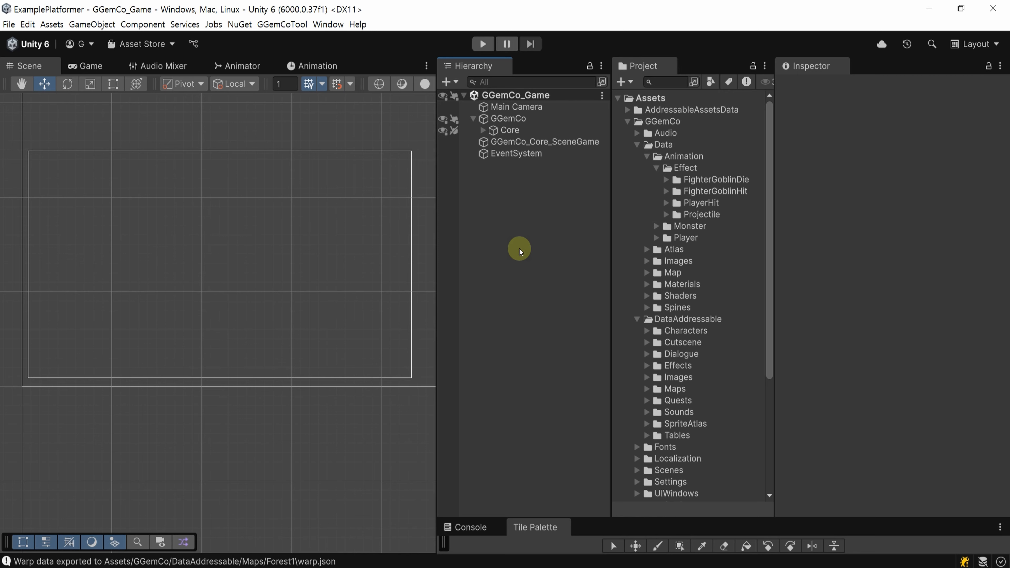
Step: Copy the name of the PlayerHit folder under Data/Animation/Effect without renaming it
left_click(762, 567)
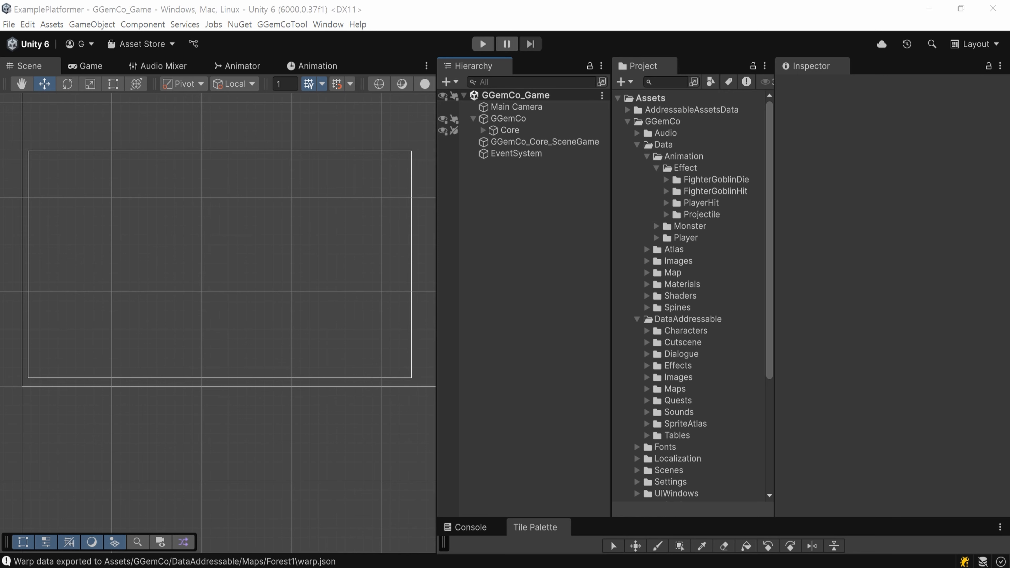
left_click(463, 280)
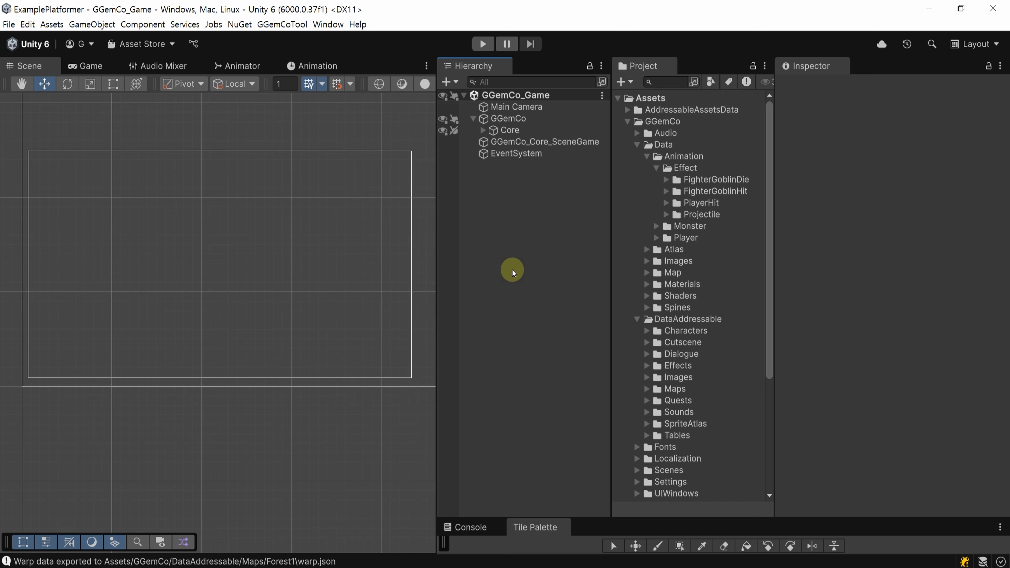
left_click(702, 203)
key("F2")
key("ctrl+c")
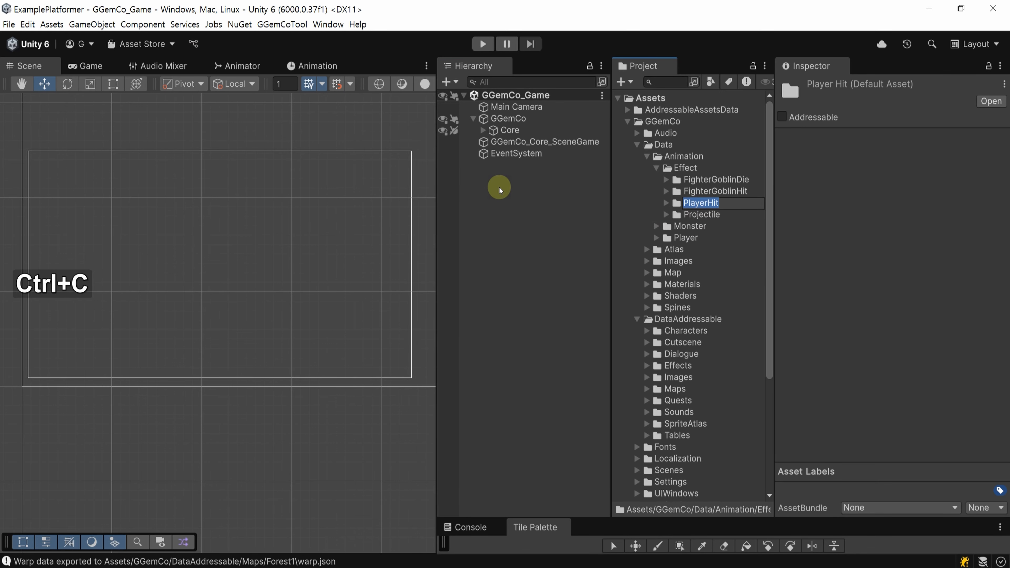
left_click(500, 191)
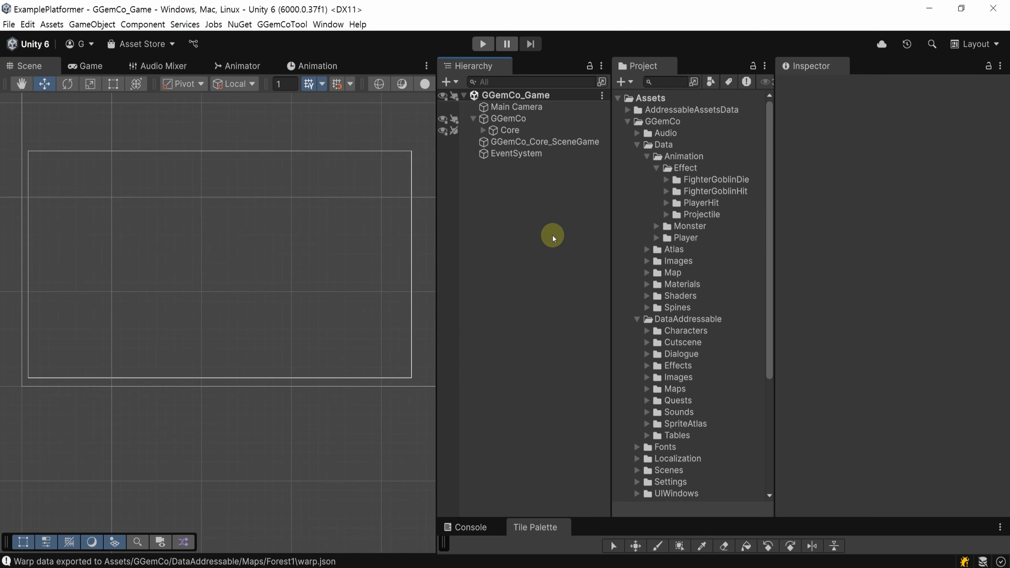
Step: Switch to the Google Sheets effect table and examine the PrefabName values of the player and Fighter Goblin effects
key("alt+Tab")
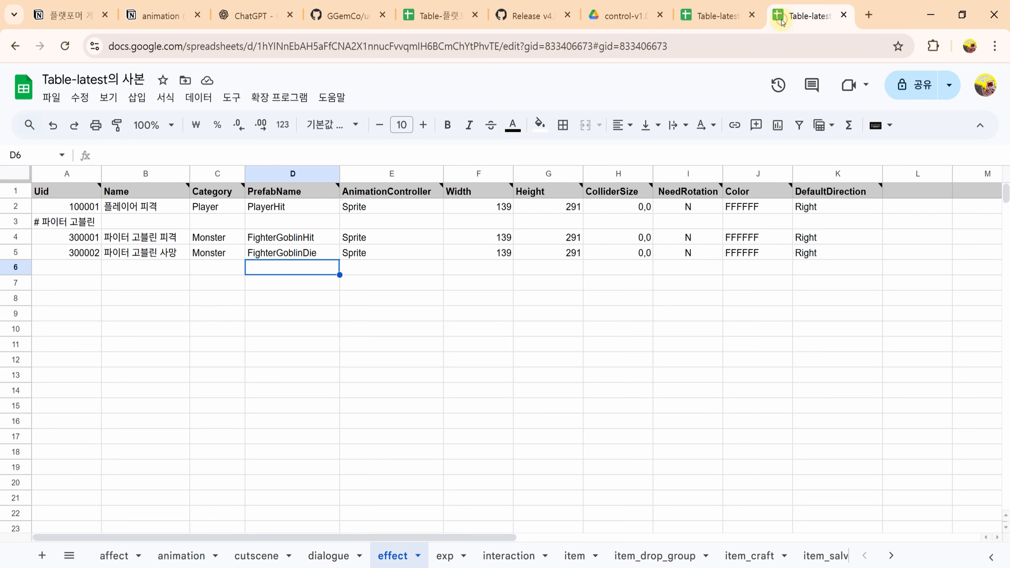
left_click(220, 269)
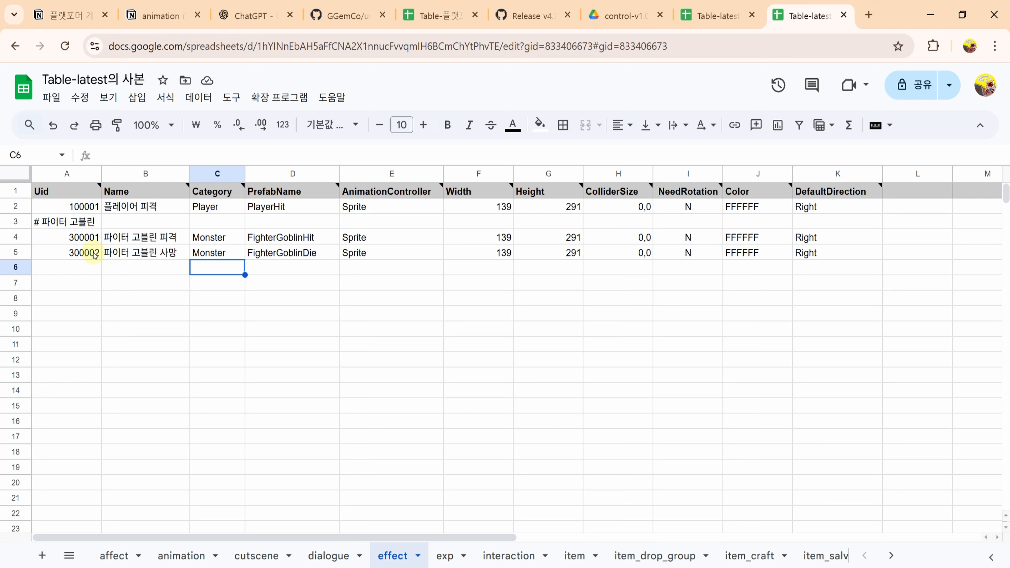
left_click_drag(279, 207, 312, 255)
left_click(313, 258)
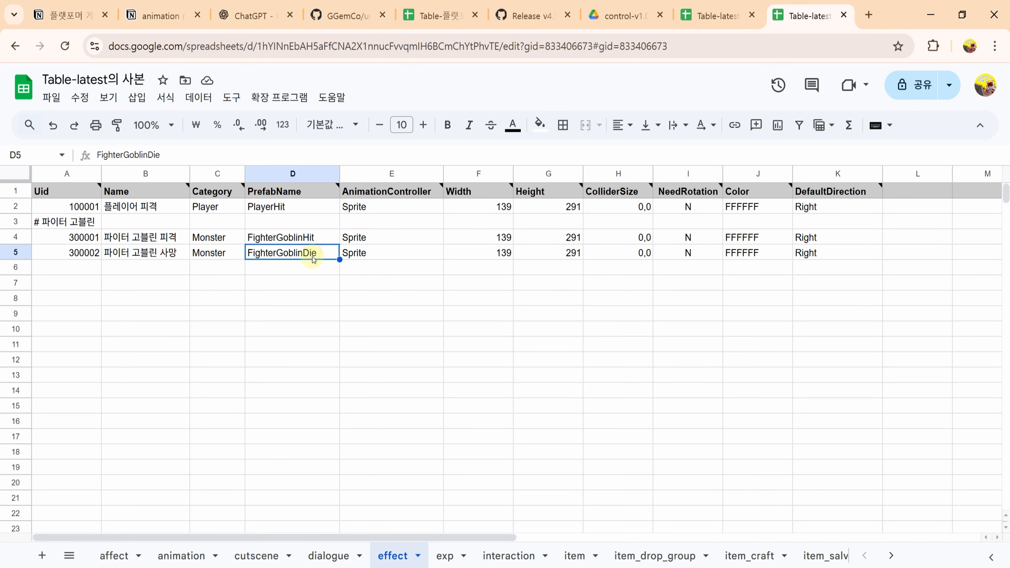
Step: Return to Unity and create an empty game object named PlayerHit at position 0, 0, 0
key("alt+Tab")
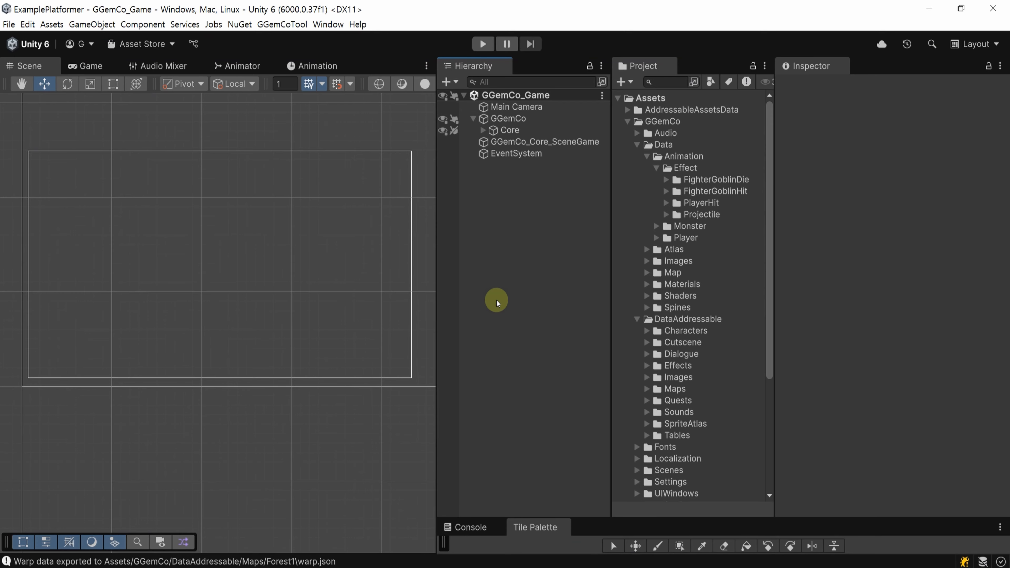
right_click(507, 193)
key("ctrl+v")
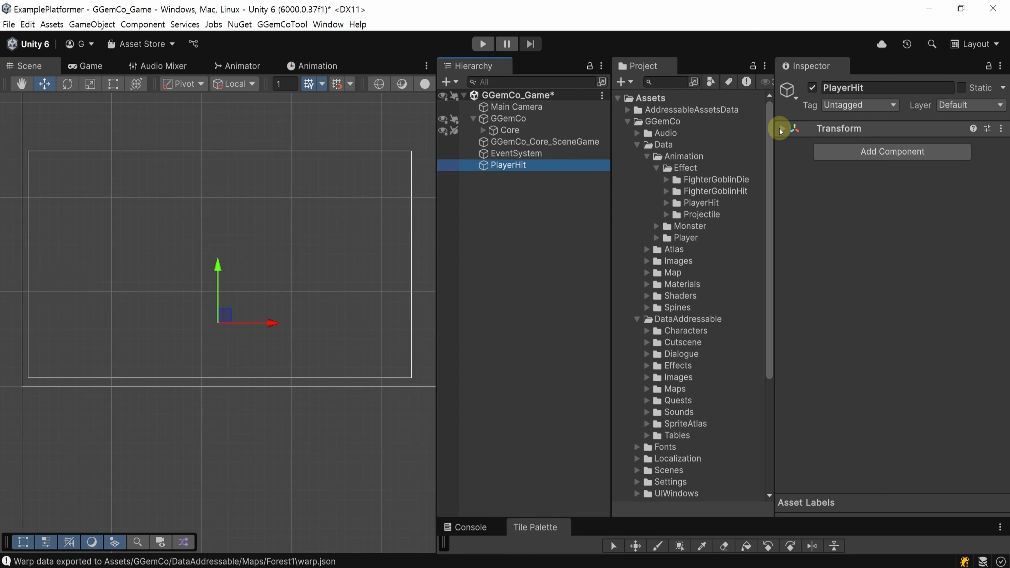
left_click(895, 146)
type("0")
Step: Add a Sprite Renderer to the PlayerHit object and assign the PlayerHit sprite from the Atlas/Effect folder
left_click(872, 203)
type("spritere")
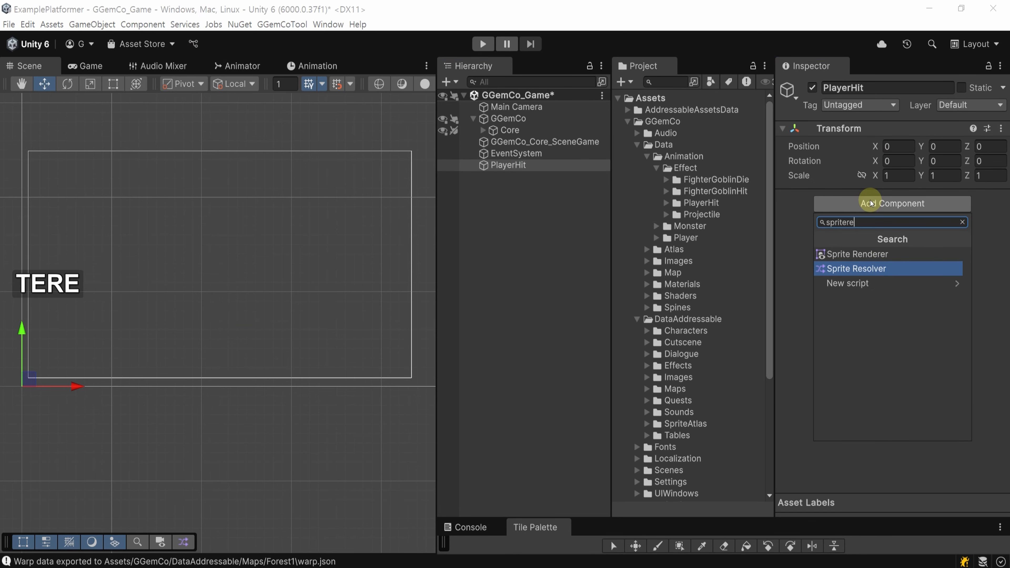
left_click(858, 254)
left_click(872, 195)
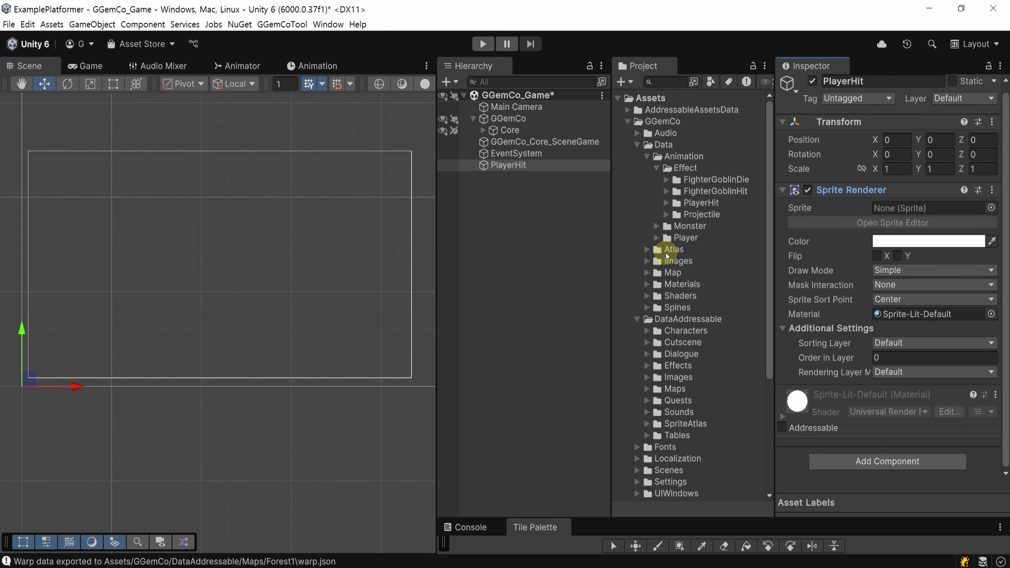
left_click(647, 250)
left_click(656, 284)
left_click(657, 284)
left_click(657, 260)
left_click_drag(711, 308, 897, 210)
Step: Add an Animator to the PlayerHit object and assign the PlayerHit_0 controller to it
left_click(887, 461)
type("anima")
left_click(868, 395)
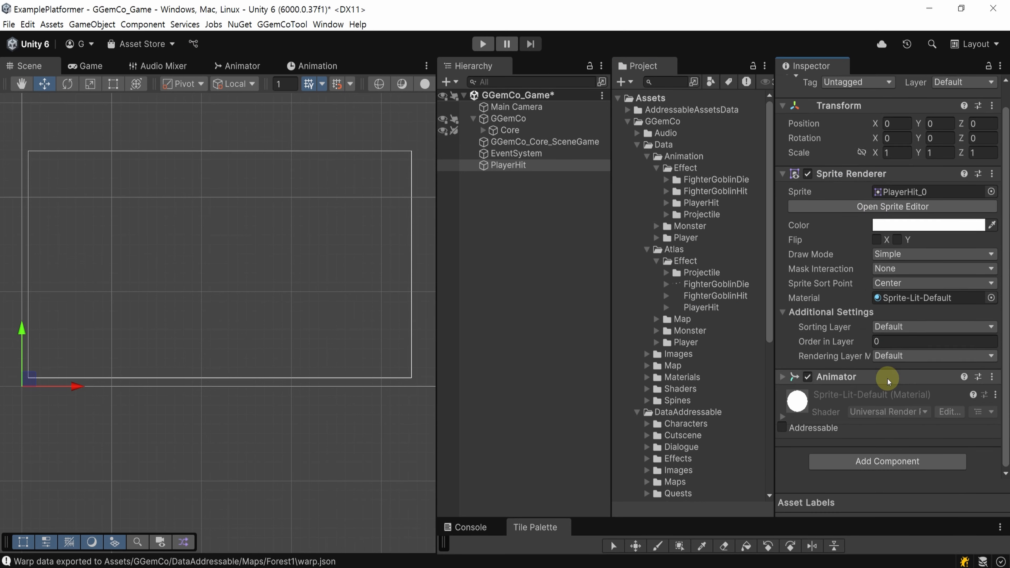
left_click(666, 203)
left_click_drag(715, 237, 927, 241)
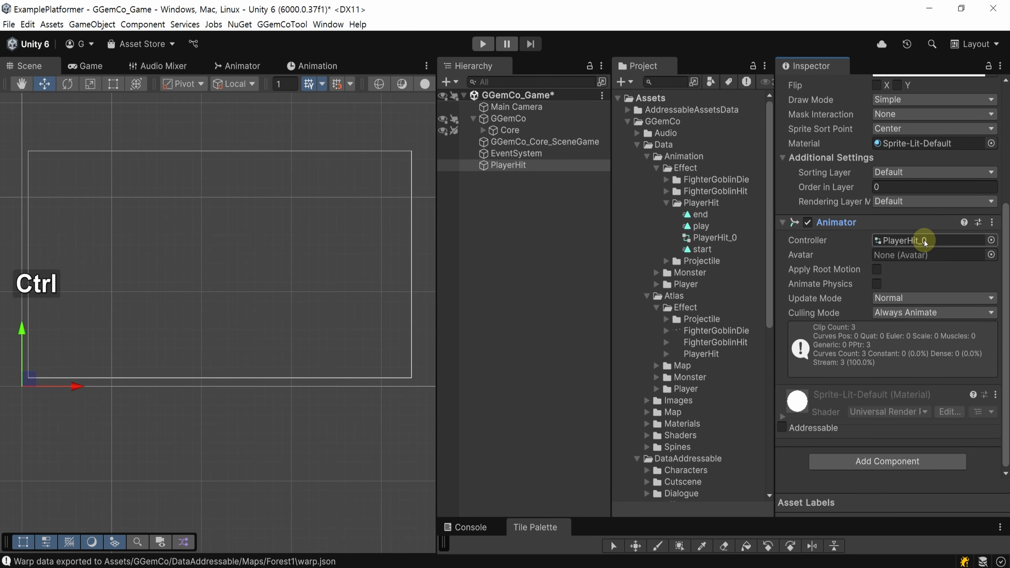
Step: Create a Player folder in DataAddressable/Effects and save the PlayerHit object in it as a prefab
scroll(669, 384, "down", 4)
scroll(667, 382, "down", 4)
right_click(652, 331)
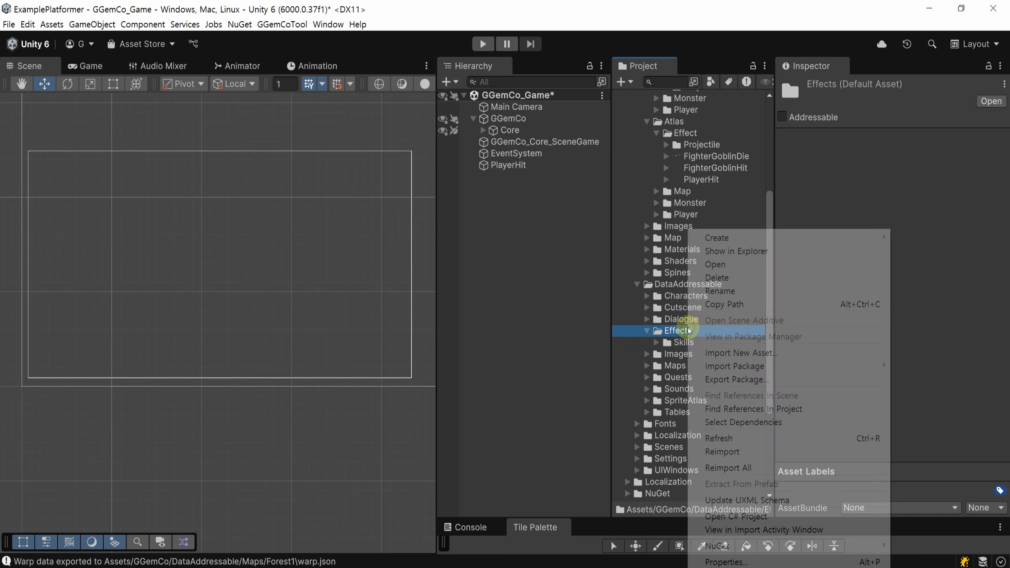
mouse_move(718, 237)
left_click(673, 234)
type("Player")
key("Return")
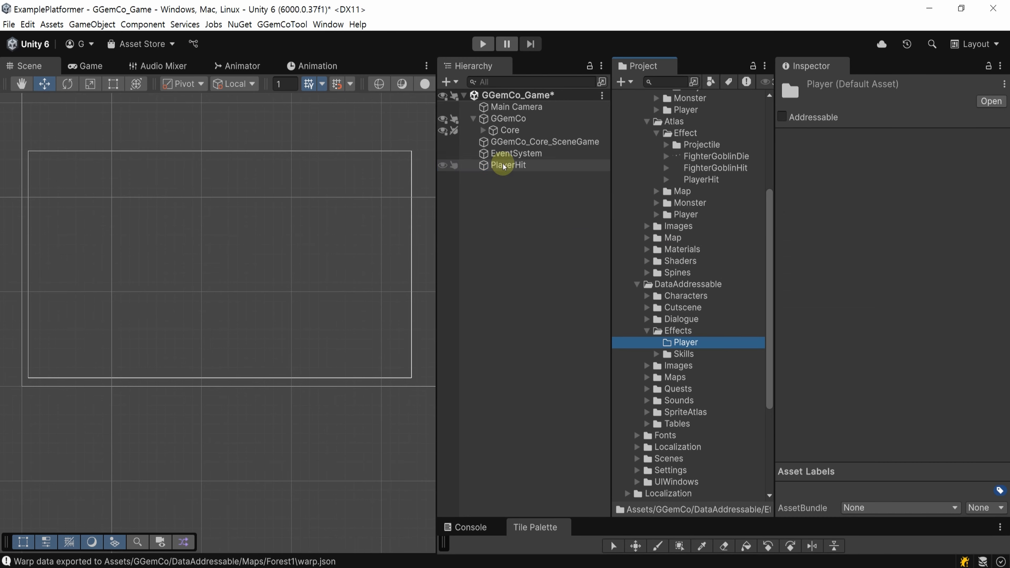
left_click_drag(509, 165, 718, 344)
Step: Unpack the PlayerHit prefab instance in the scene and rename the object FighterGoblinHit
right_click(512, 164)
mouse_move(573, 302)
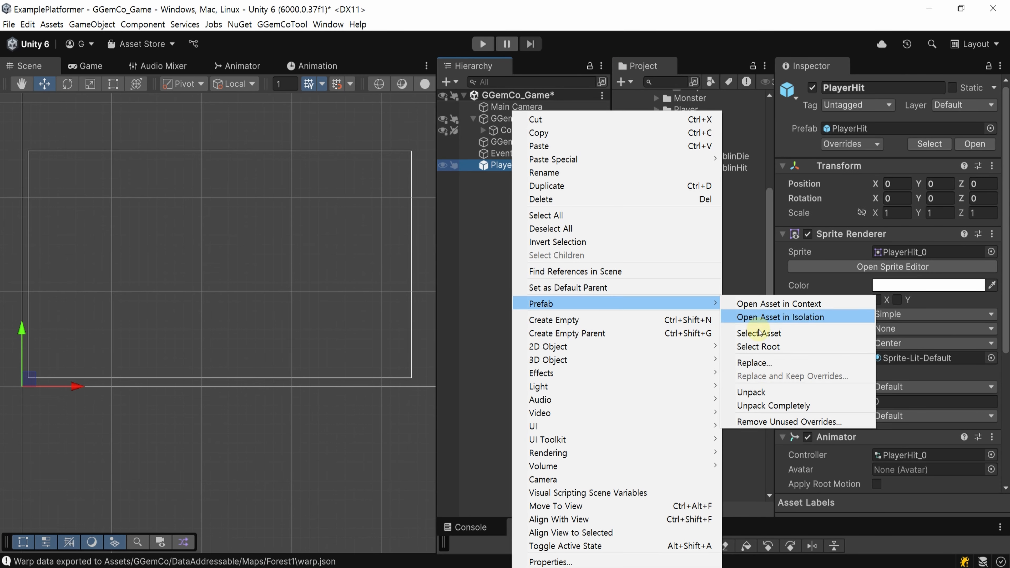
left_click(764, 392)
left_click(733, 167)
key("F2")
key("ctrl+c")
left_click(542, 165)
key("F2")
key("ctrl+v")
key("Return")
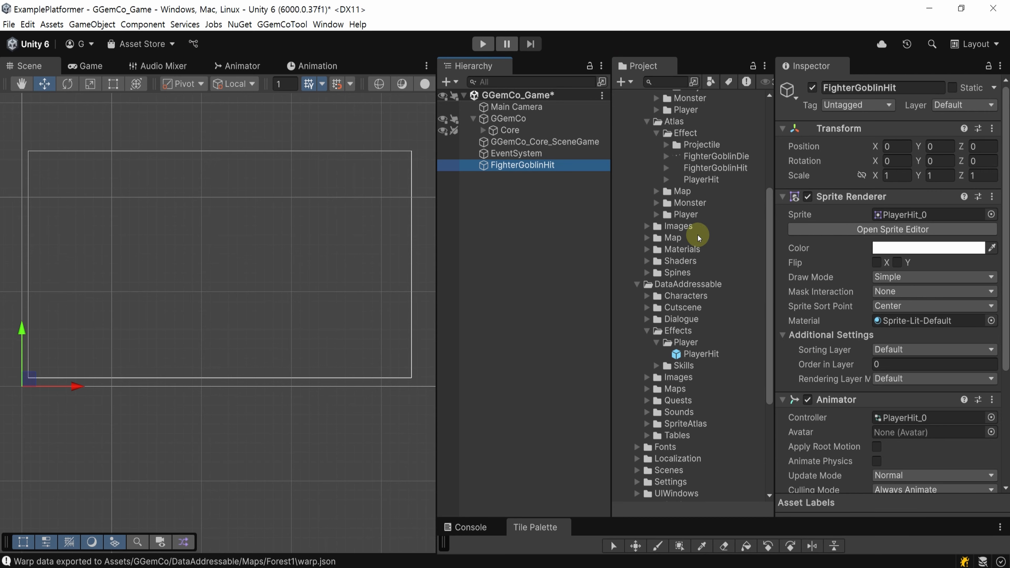
Step: Assign the FighterGoblinHit sprite and the FighterGoblinHit_0 animator controller to the FighterGoblinHit object
scroll(708, 279, "up", 4)
left_click(725, 344)
left_click_drag(725, 345, 891, 214)
scroll(891, 215, "down", 4)
left_click(666, 192)
left_click_drag(716, 215, 891, 255)
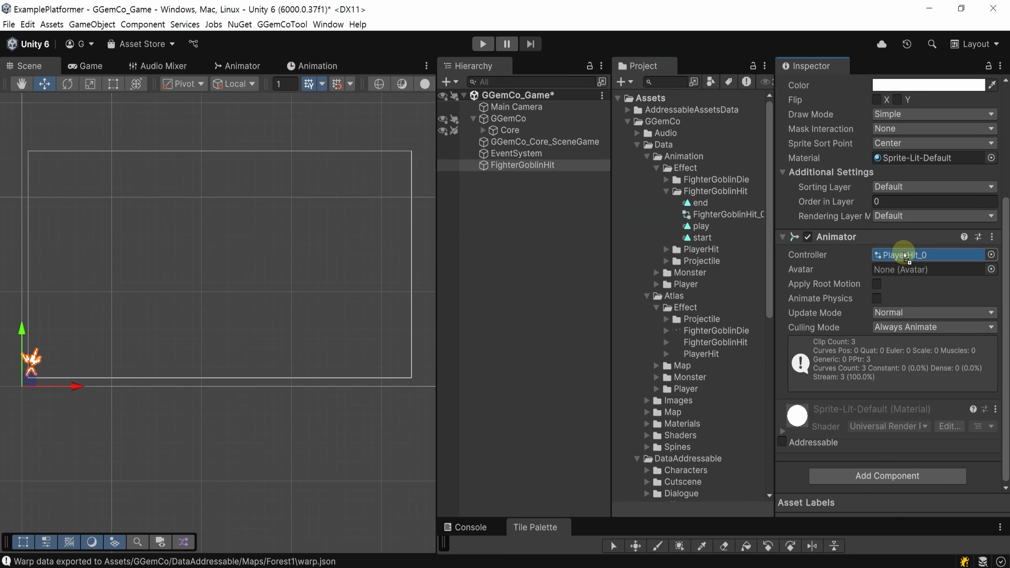
Step: Create a Monster folder in DataAddressable/Effects and save FighterGoblinHit in it as a prefab
scroll(694, 260, "down", 6)
scroll(694, 260, "down", 4)
right_click(636, 200)
left_click(900, 207)
type("Monster")
key("Return")
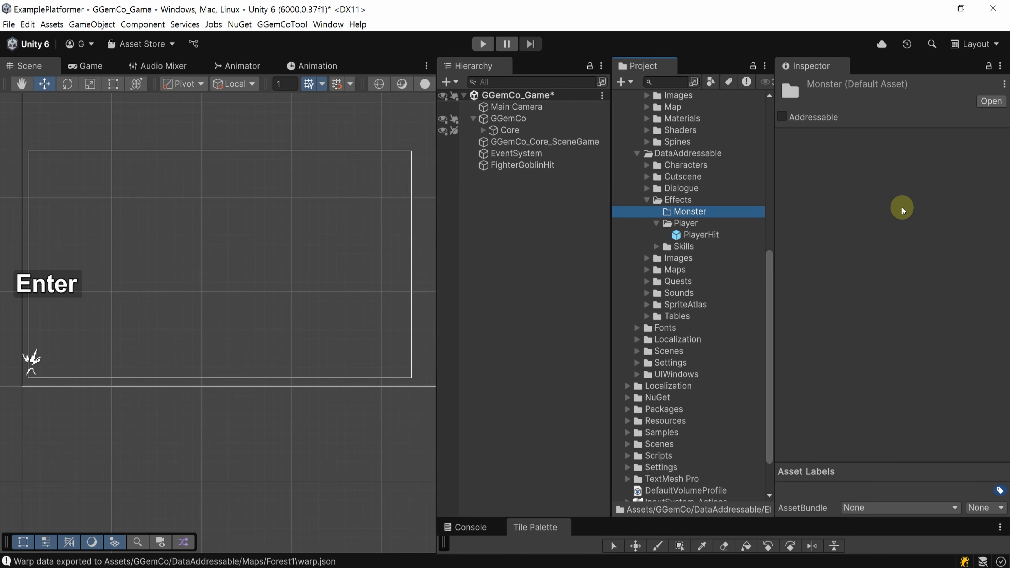
left_click_drag(700, 216, 697, 213)
Step: Unpack the FighterGoblinHit prefab instance in the scene and rename the object FighterGoblinDie
scroll(696, 219, "up", 8)
right_click(533, 166)
mouse_move(572, 303)
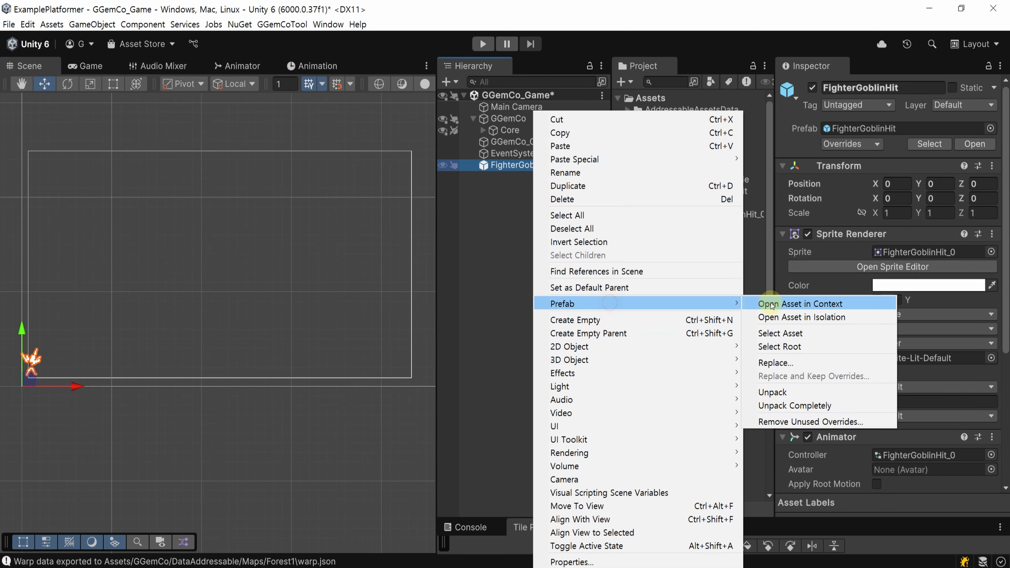
left_click(776, 392)
left_click(666, 192)
left_click(708, 180)
key("F2")
key("ctrl+c")
left_click(548, 165)
key("F2")
key("ctrl+v")
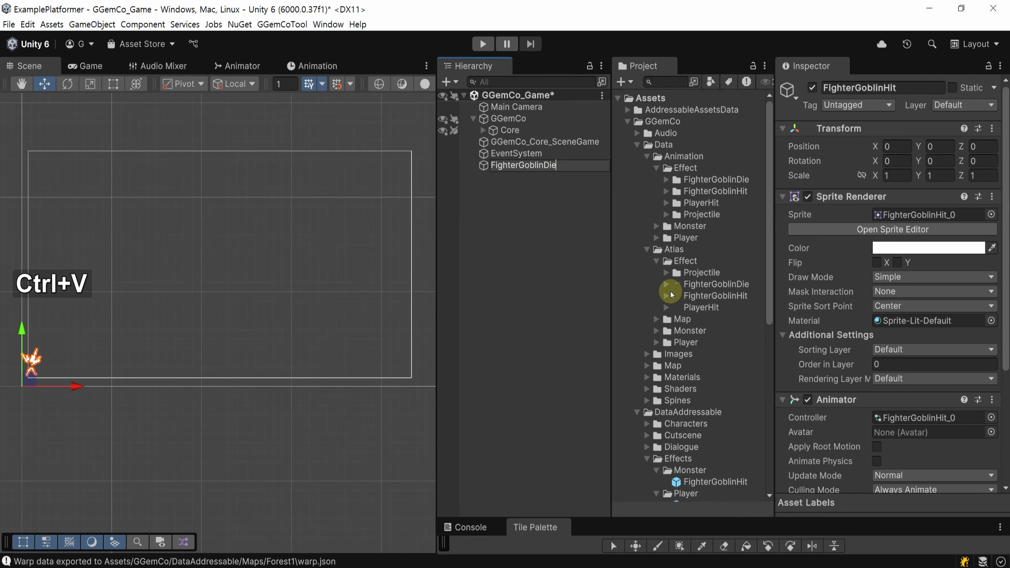
Step: Assign the FighterGoblinDie sprite and the FighterGoblinDie_0 animator controller to the FighterGoblinDie object
left_click_drag(698, 285, 917, 214)
scroll(917, 215, "down", 5)
left_click(667, 179)
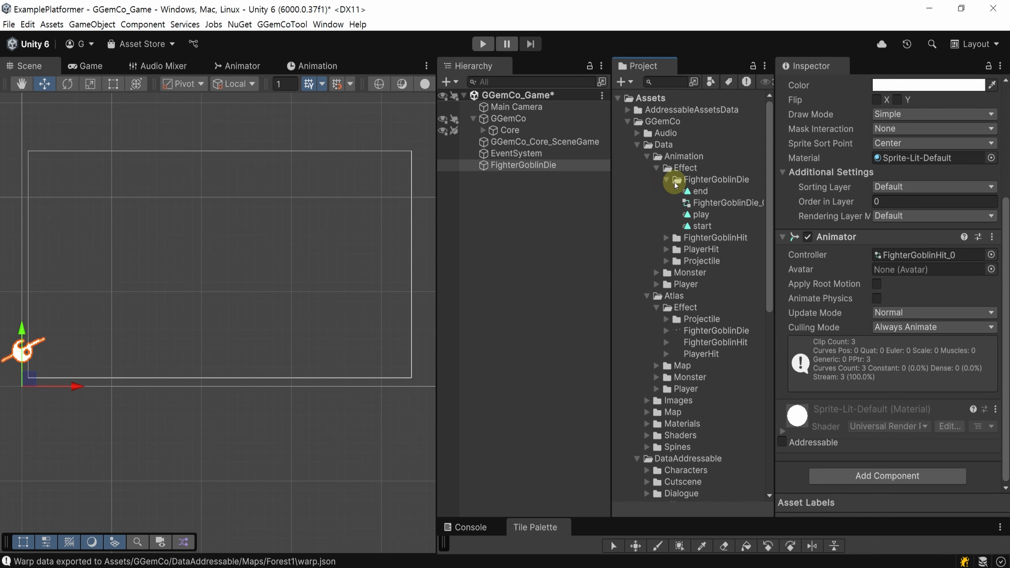
left_click_drag(724, 202, 933, 258)
Step: Save FighterGoblinDie as a prefab in the Effects/Monster folder and delete the object from the scene
scroll(685, 259, "down", 7)
left_click(540, 167)
left_click_drag(541, 168, 691, 255)
key("Delete")
Step: Register the effects as Addressables with the GGemCo Addressable setup tool and save the scene
left_click(282, 24)
mouse_move(288, 39)
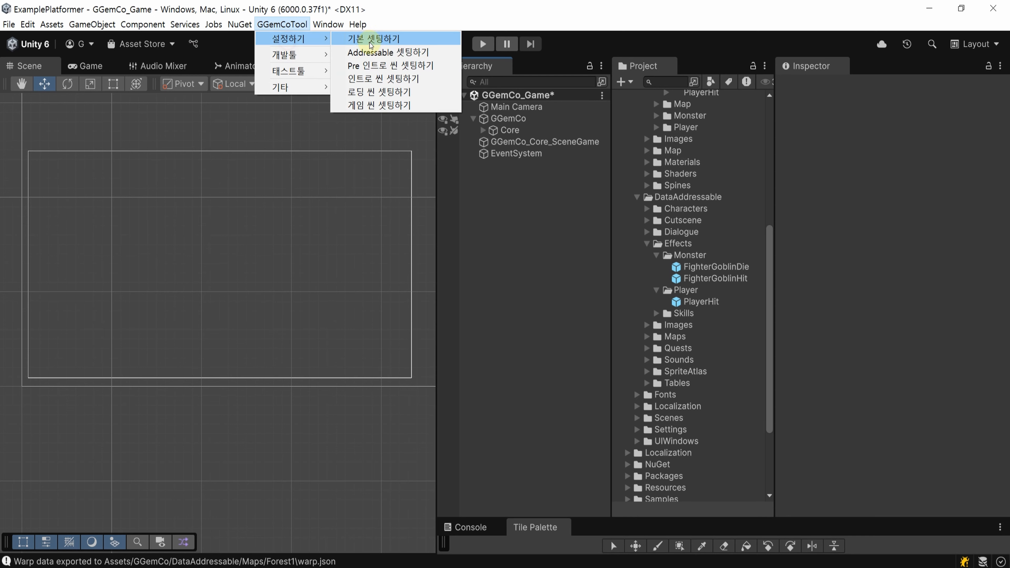
left_click(451, 56)
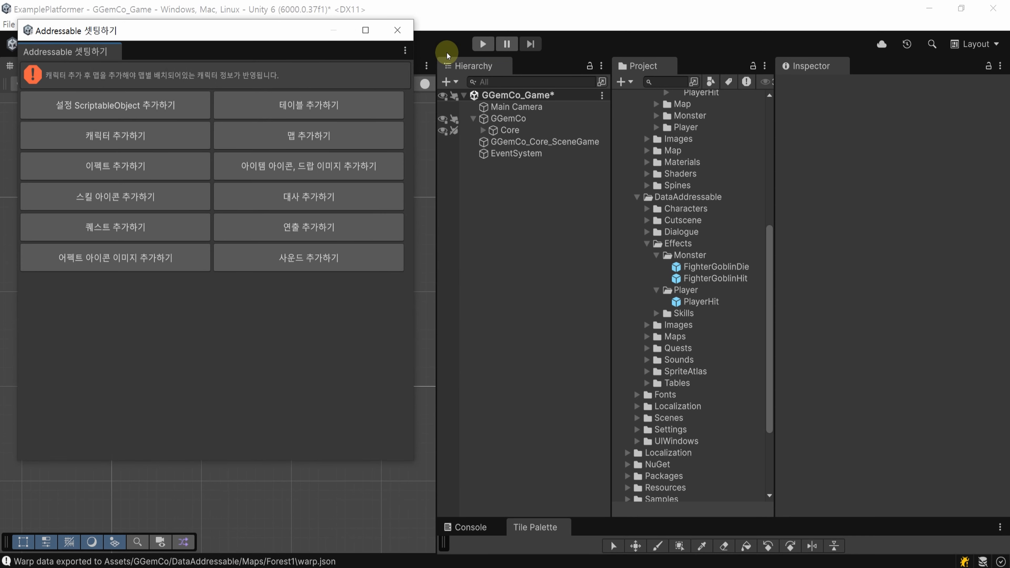
left_click(184, 169)
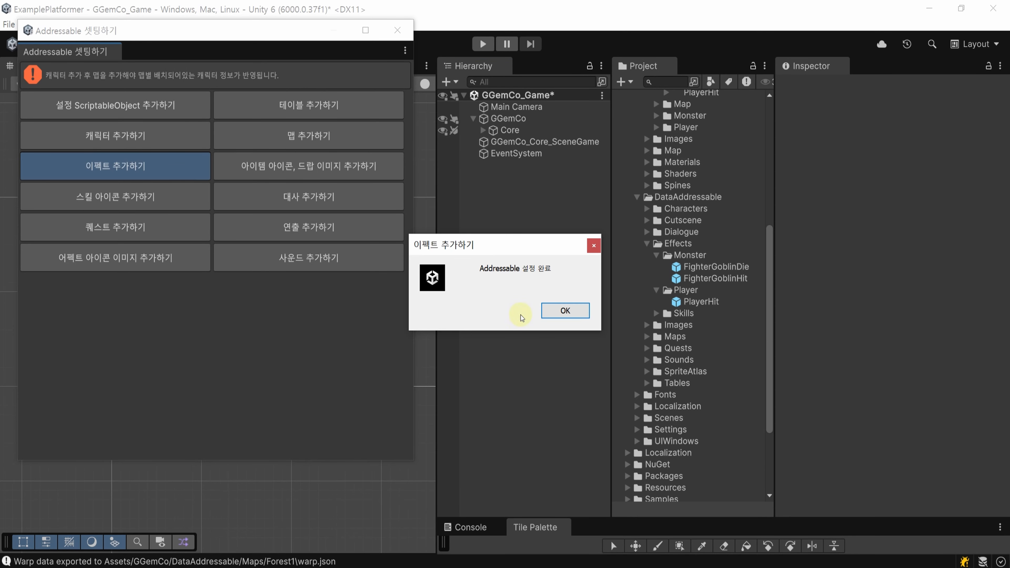
left_click(572, 311)
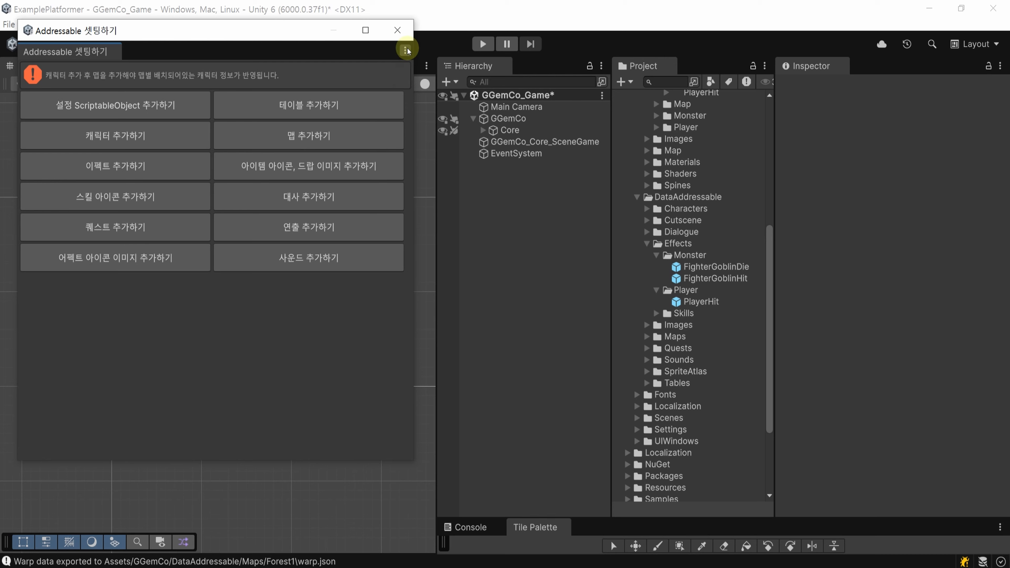
key("ctrl+s")
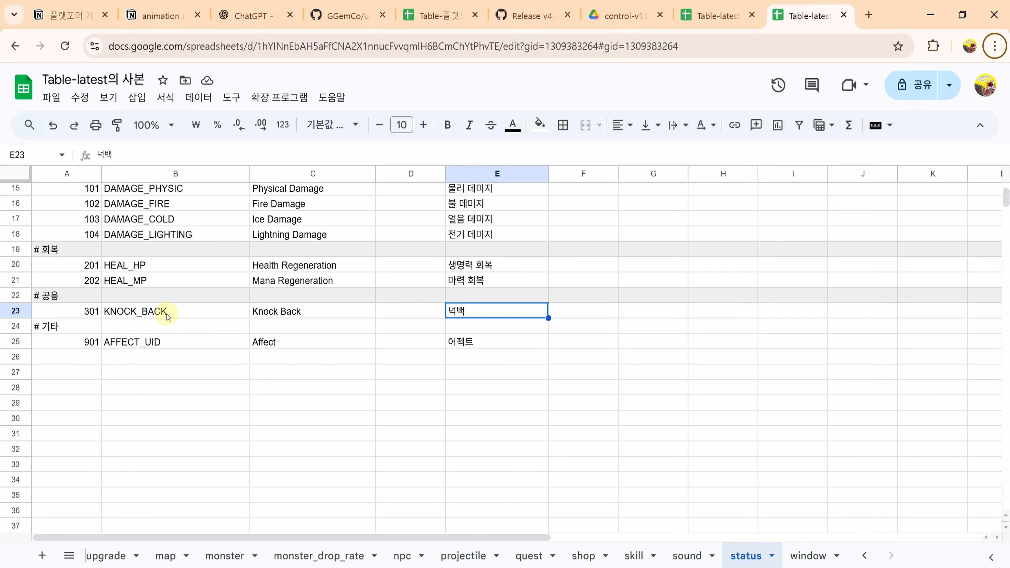
Step: Examine the KNOCK_BACK row in the Google Sheets status table and its English and Korean entries in Unity's GGemCo_Status_Name localization table
left_click(74, 310)
left_click_drag(184, 311, 329, 311)
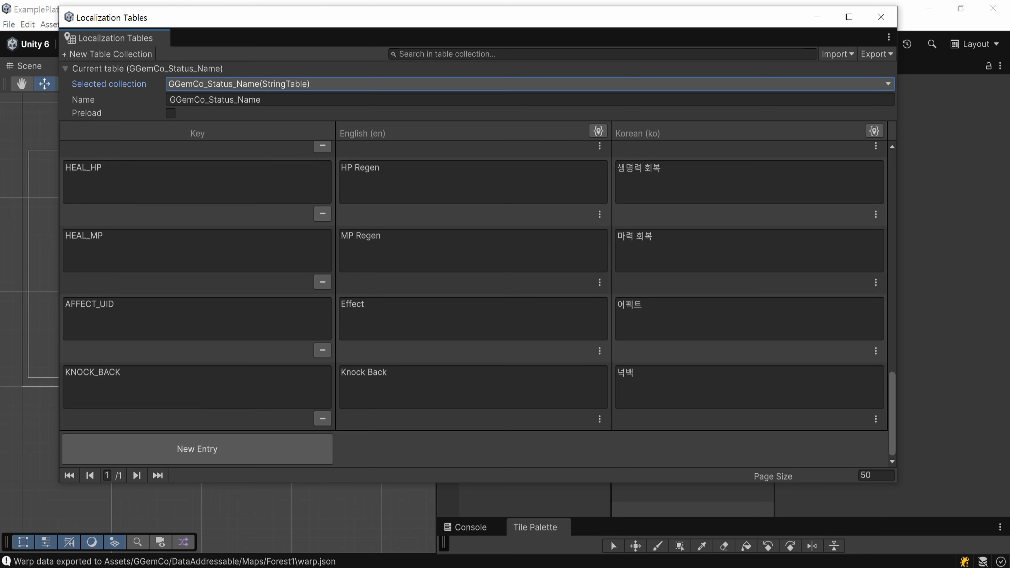
left_click(281, 148)
left_click(253, 390)
left_click(494, 381)
left_click(709, 392)
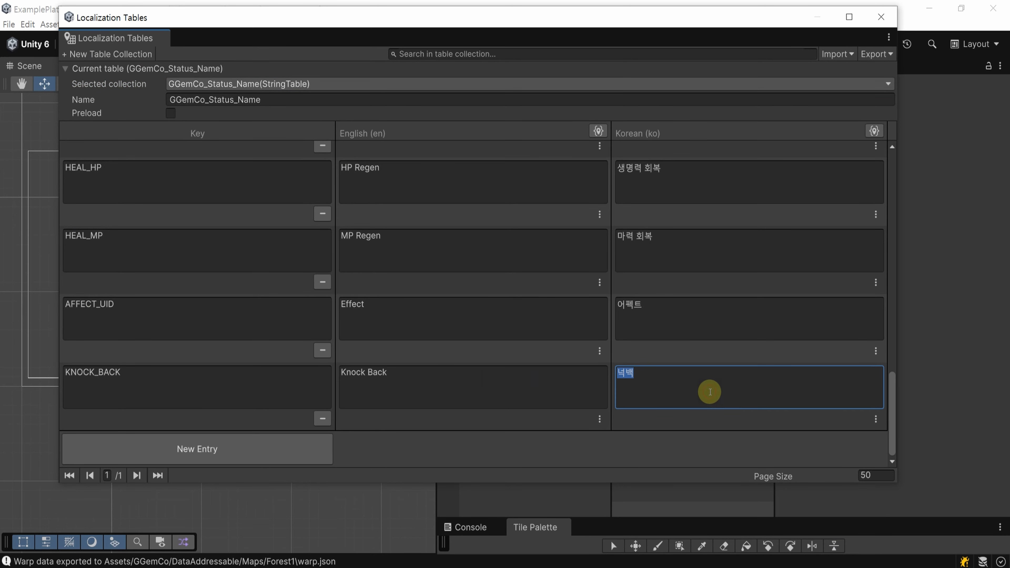
key("ctrl+s")
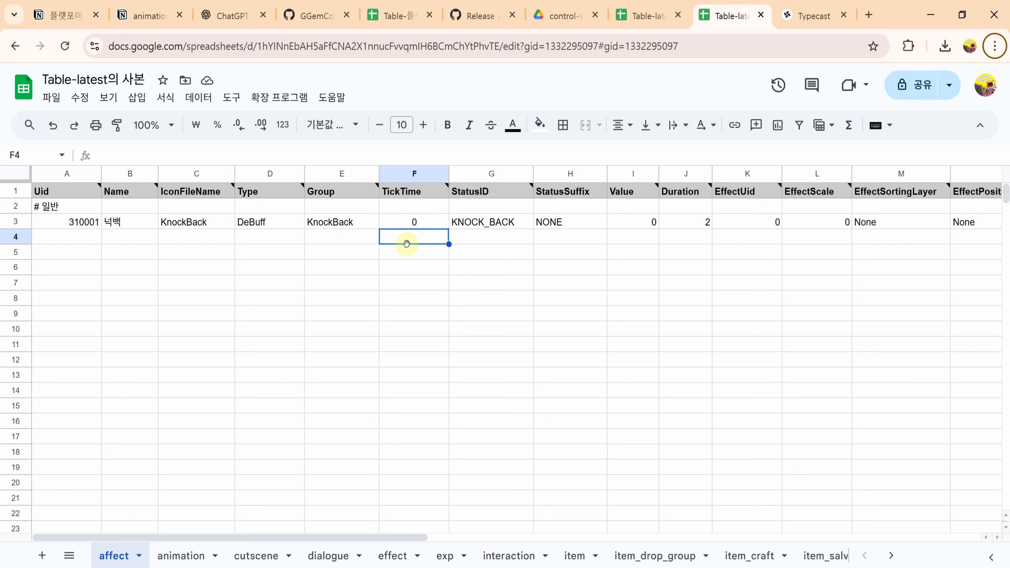
Step: Switch to the Google Sheets affect table and compare the knockback row's StatusID with the KNOCK_BACK ID in the status table
left_click(56, 225)
left_click(121, 222)
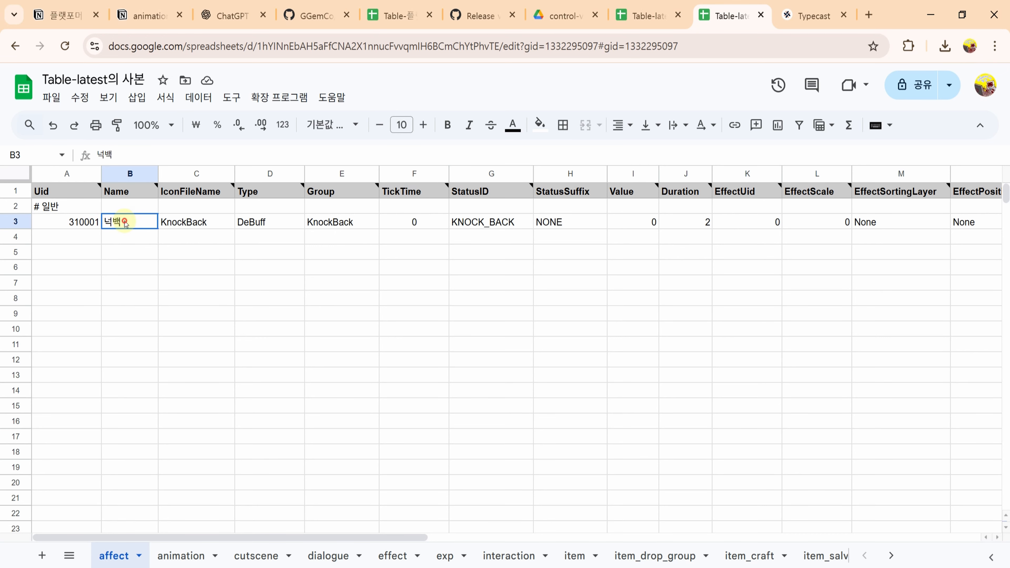
left_click(410, 239)
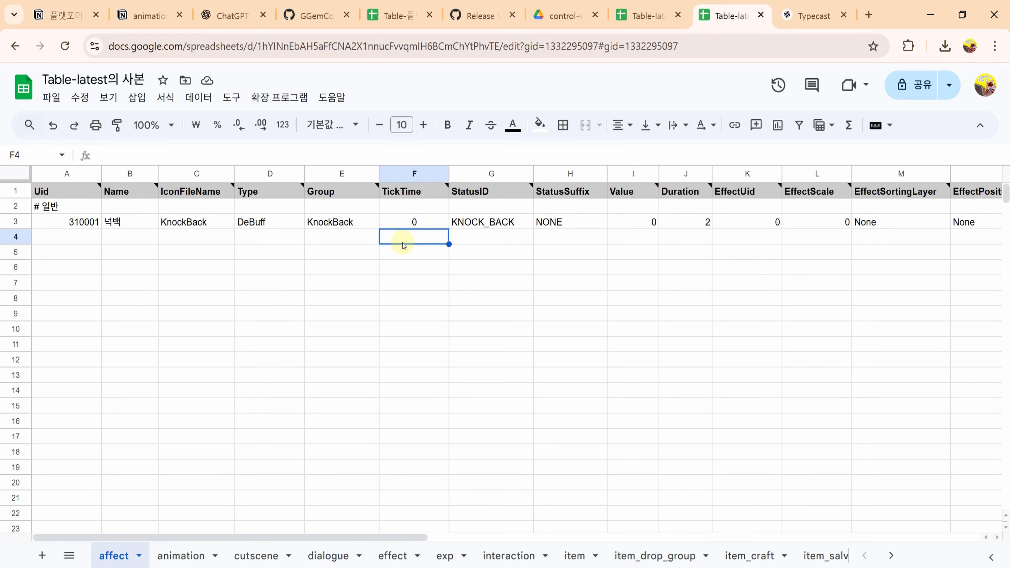
left_click(497, 224)
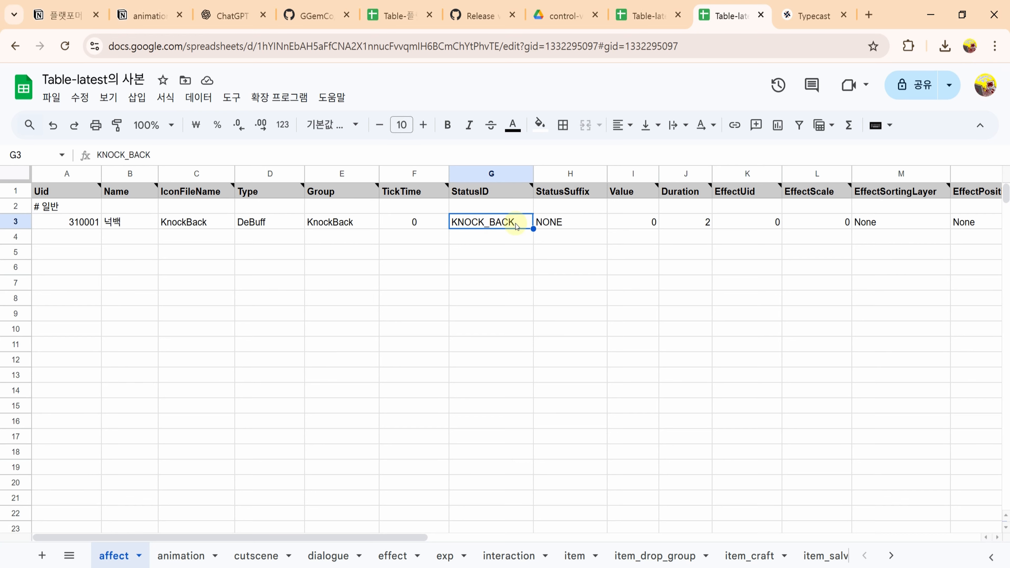
scroll(618, 559, "down", 8)
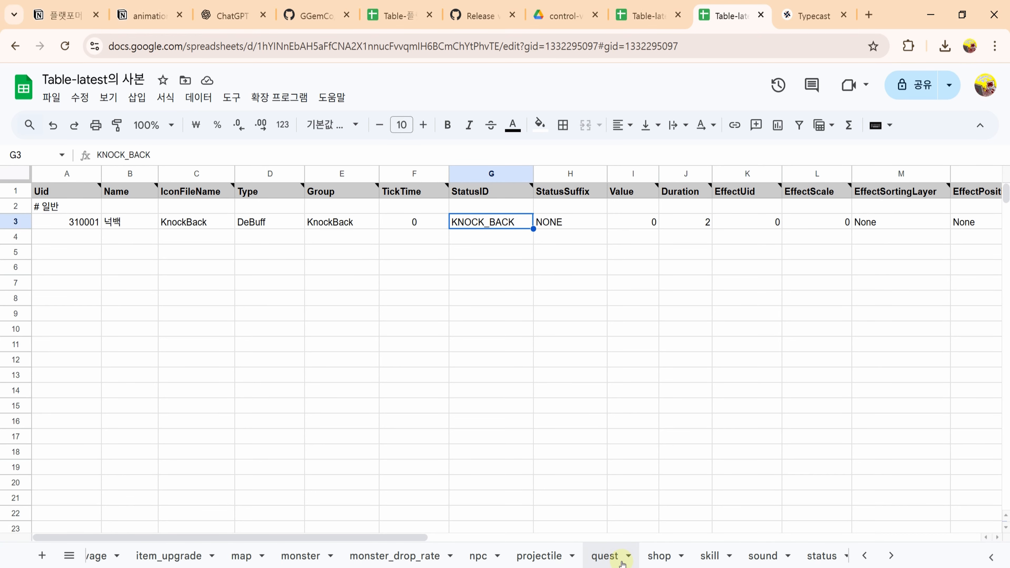
left_click(744, 556)
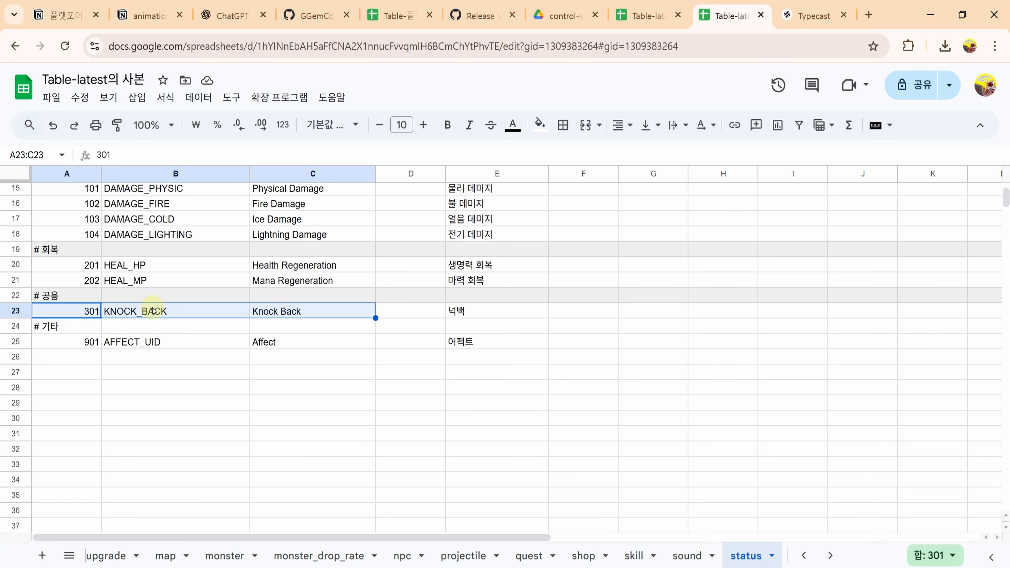
left_click(122, 312)
scroll(118, 553, "up", 8)
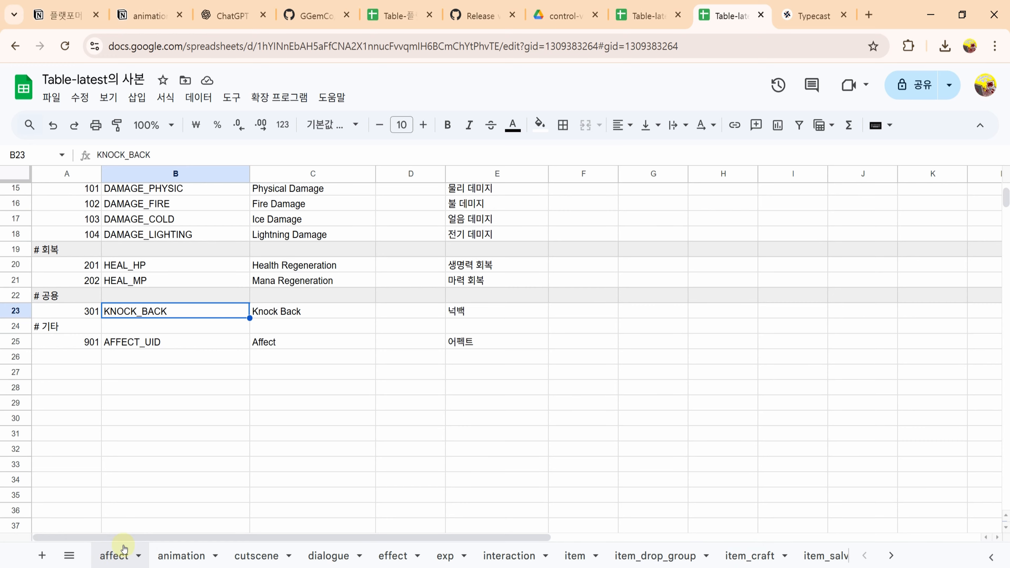
Step: Copy the whole affect sheet into affect.txt in the code editor and save the file
left_click(117, 553)
left_click(508, 220)
key("ctrl+a")
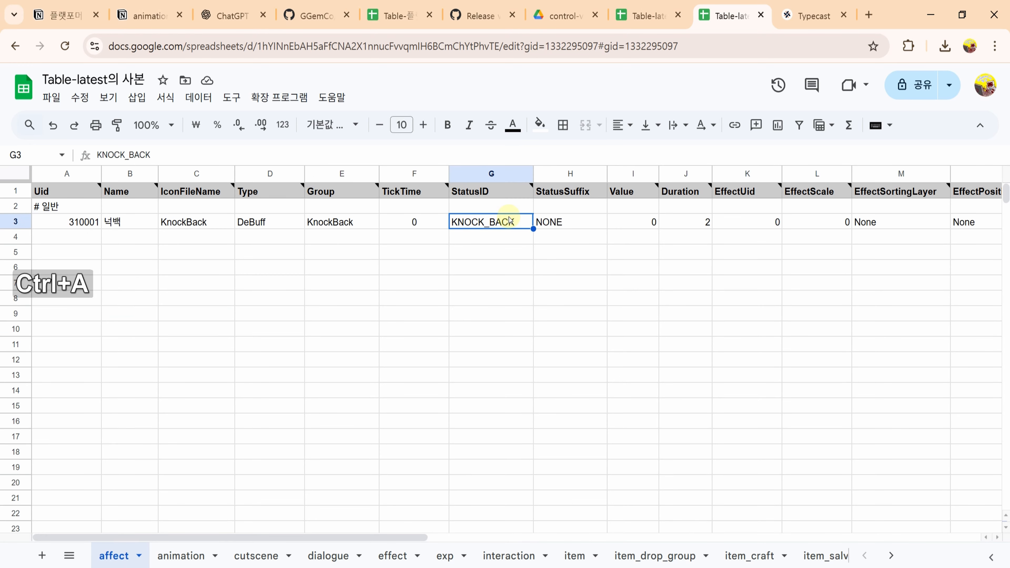
key("ctrl+c")
key("alt+Tab")
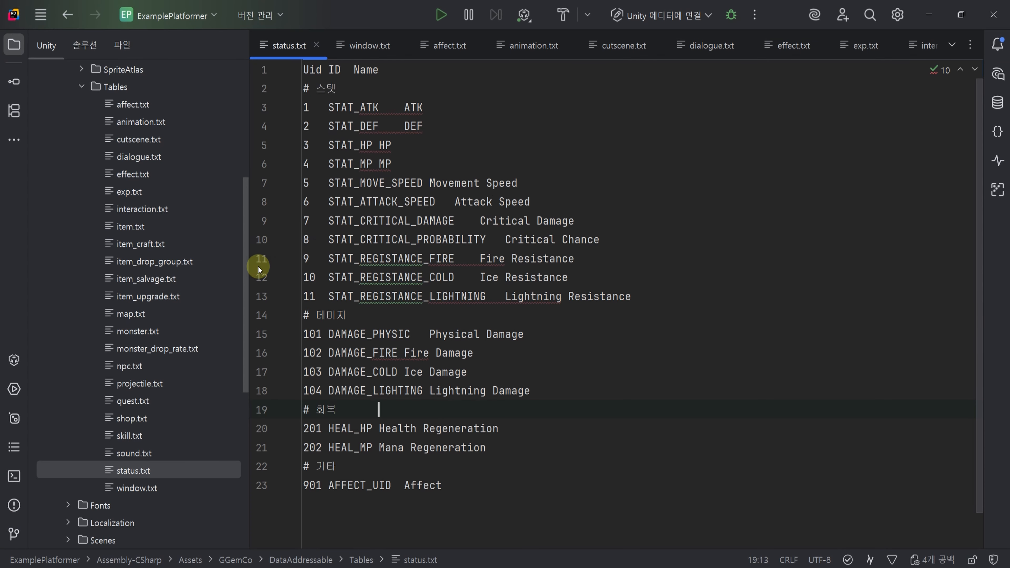
double_click(152, 104)
key("ctrl+v")
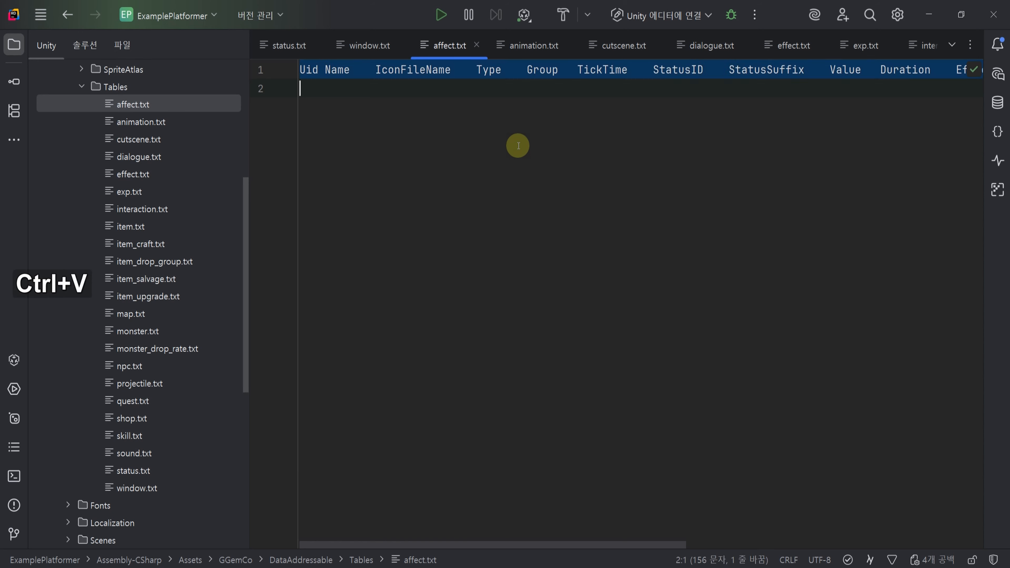
key("ctrl+s")
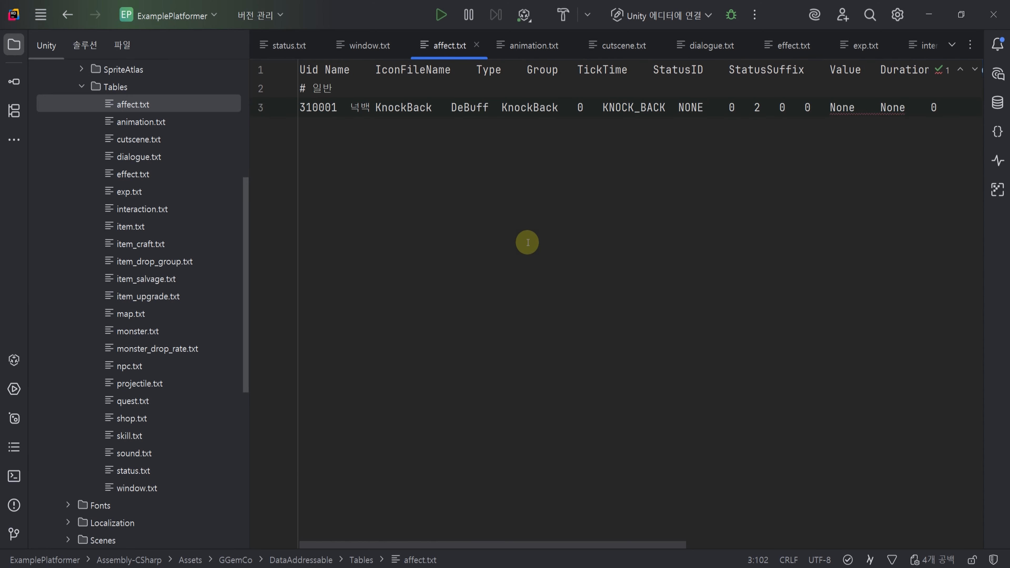
Step: Return to Unity and examine the English and Korean names of key 310001 in the GGemCo_Affect_Name localization table
key("alt+Tab")
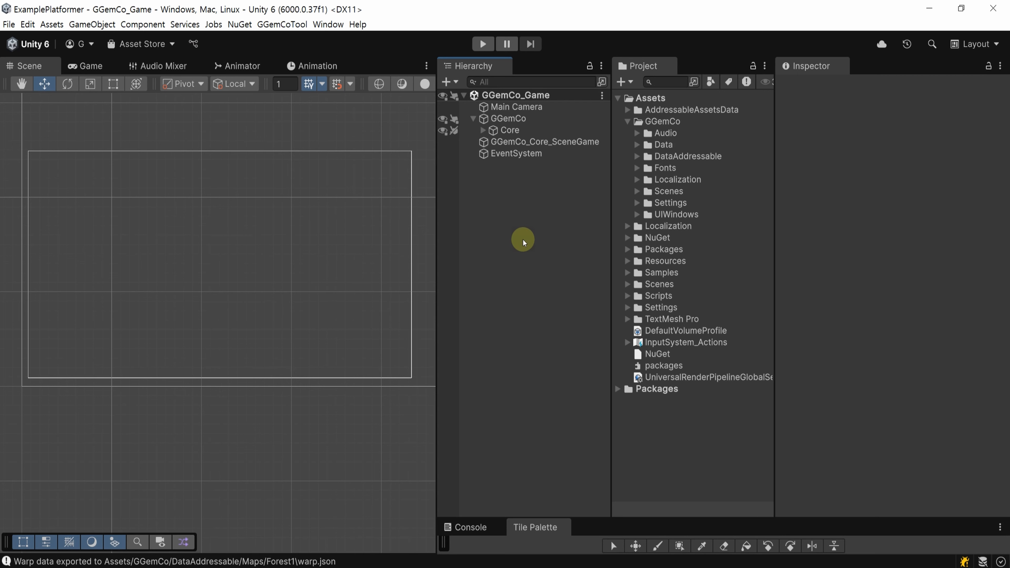
left_click(332, 25)
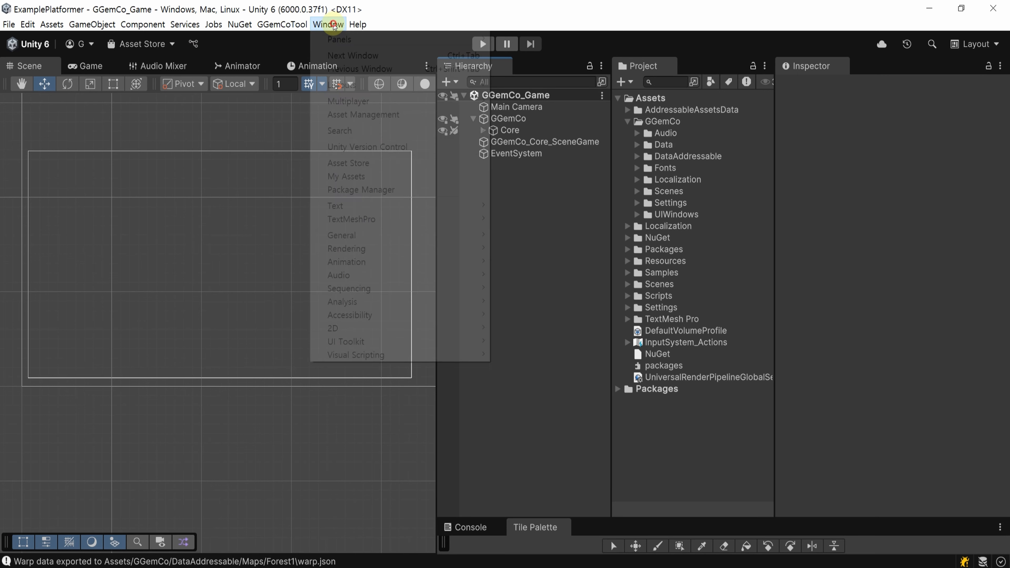
mouse_move(418, 115)
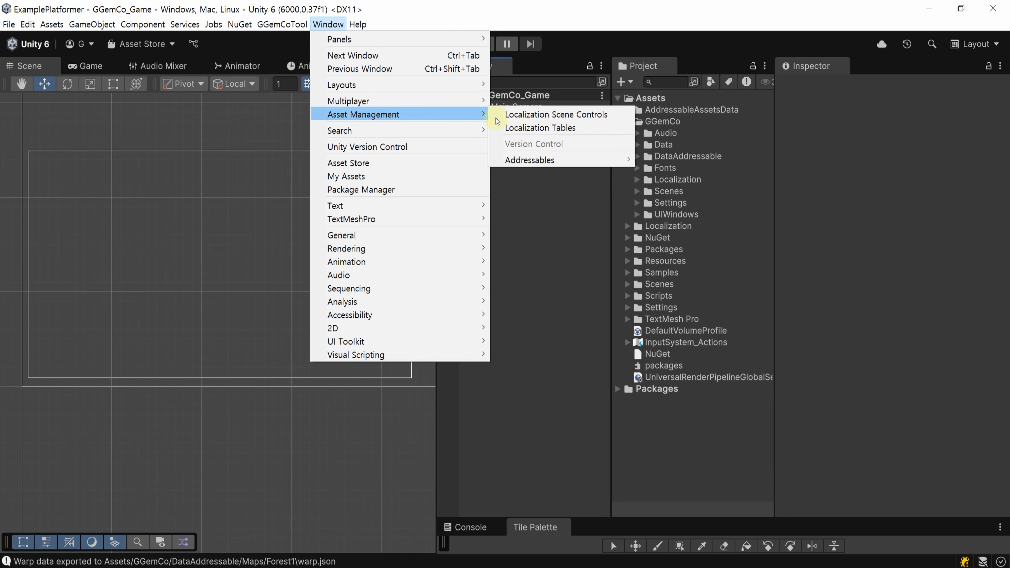
left_click(587, 128)
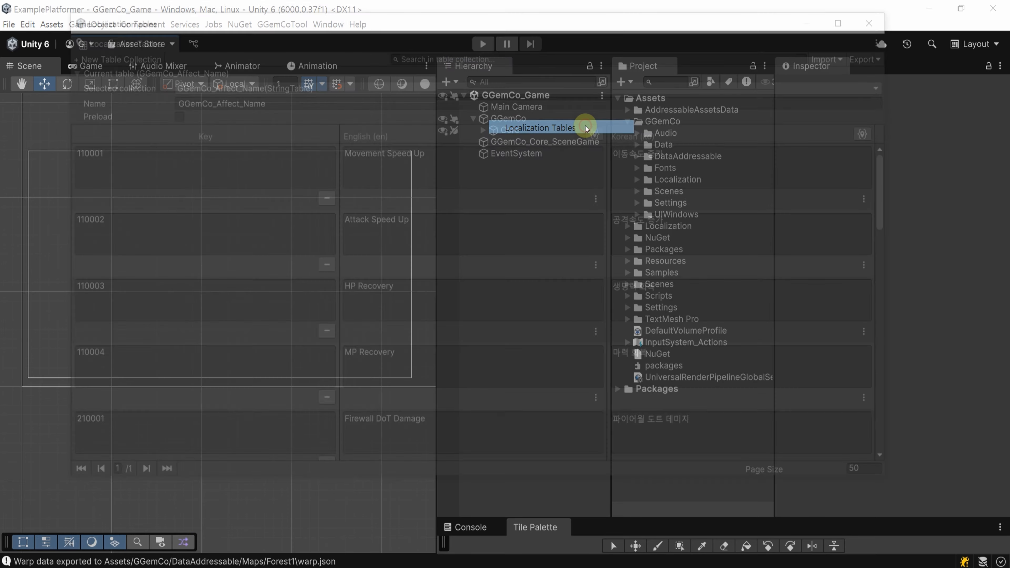
left_click(280, 88)
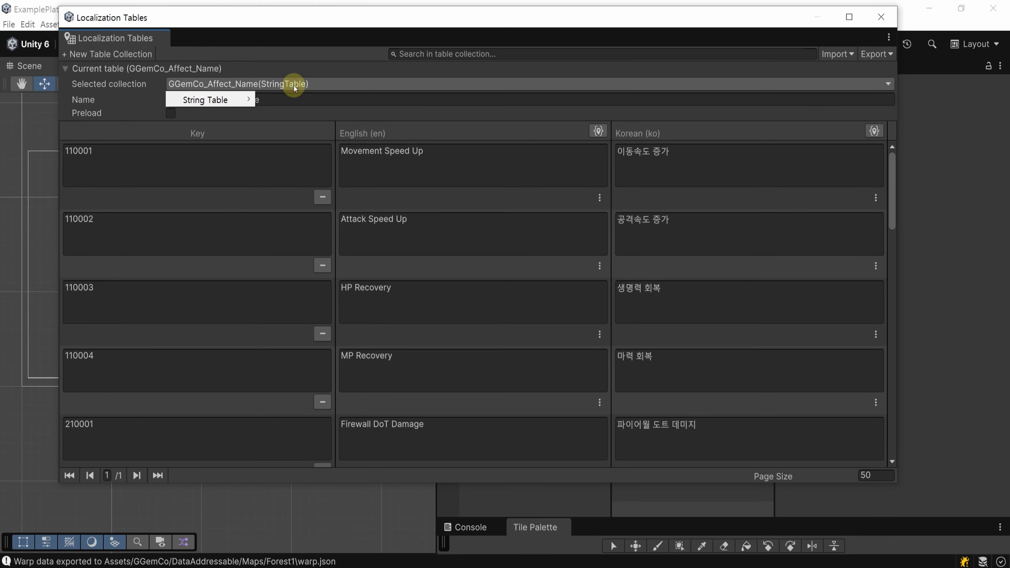
mouse_move(244, 102)
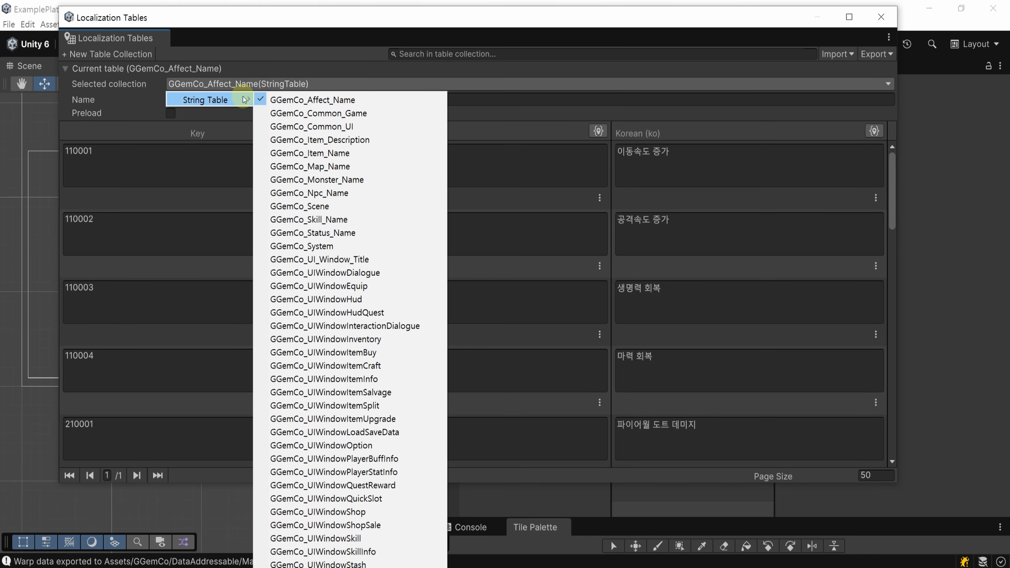
left_click(372, 102)
scroll(501, 259, "down", 20)
left_click(501, 260)
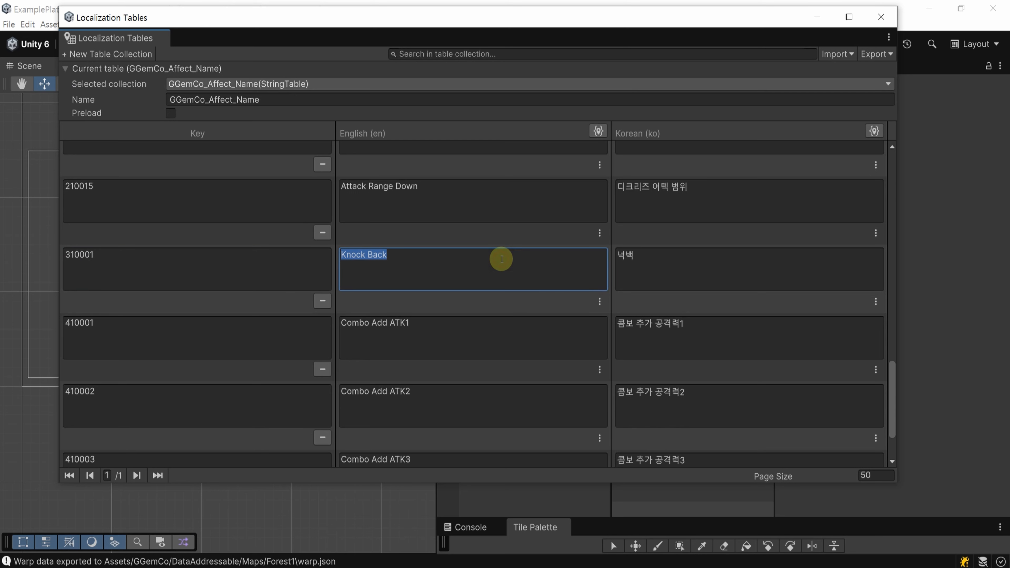
left_click(718, 264)
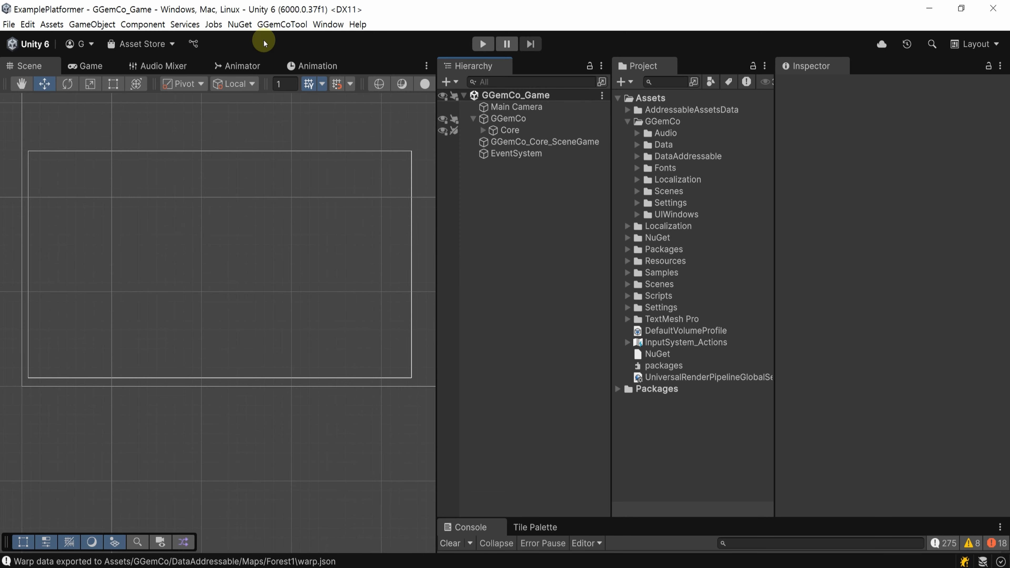
left_click(329, 24)
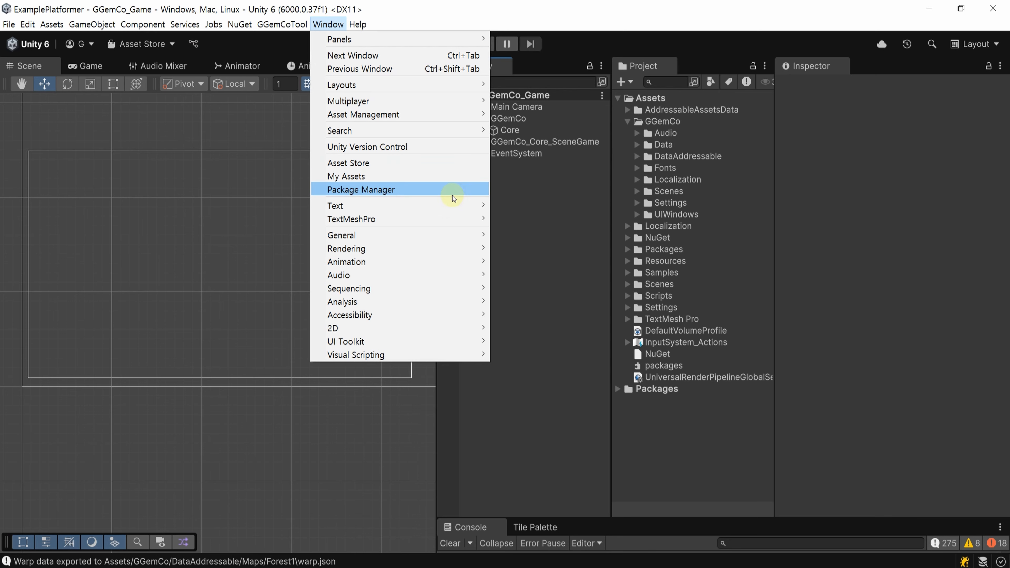
left_click(433, 190)
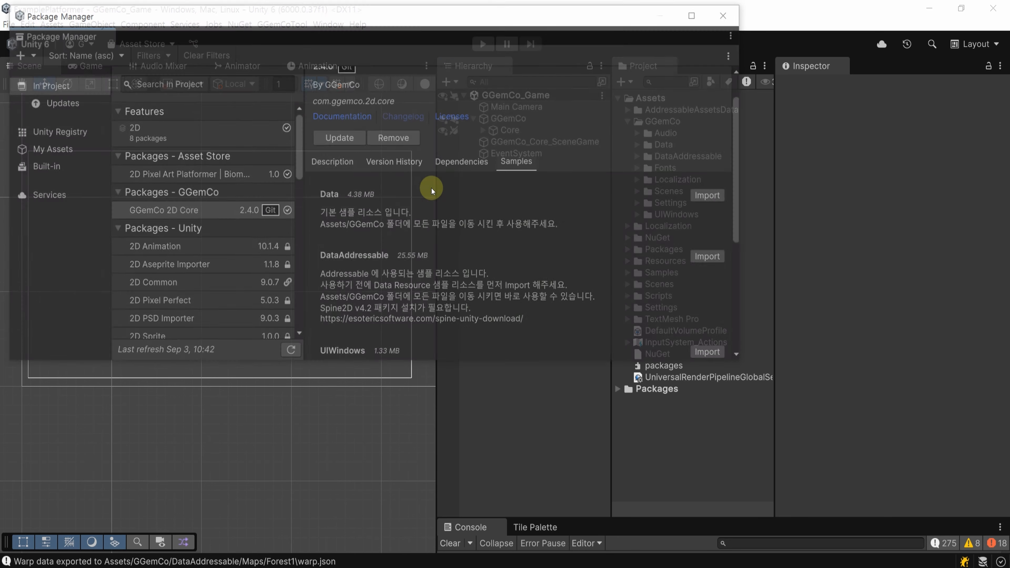
left_click(24, 58)
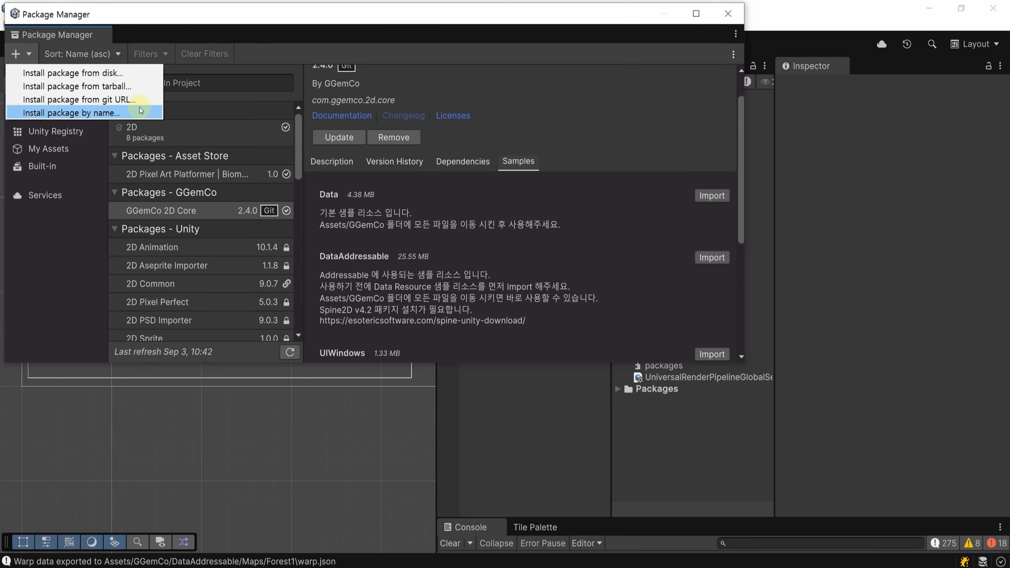
left_click(152, 100)
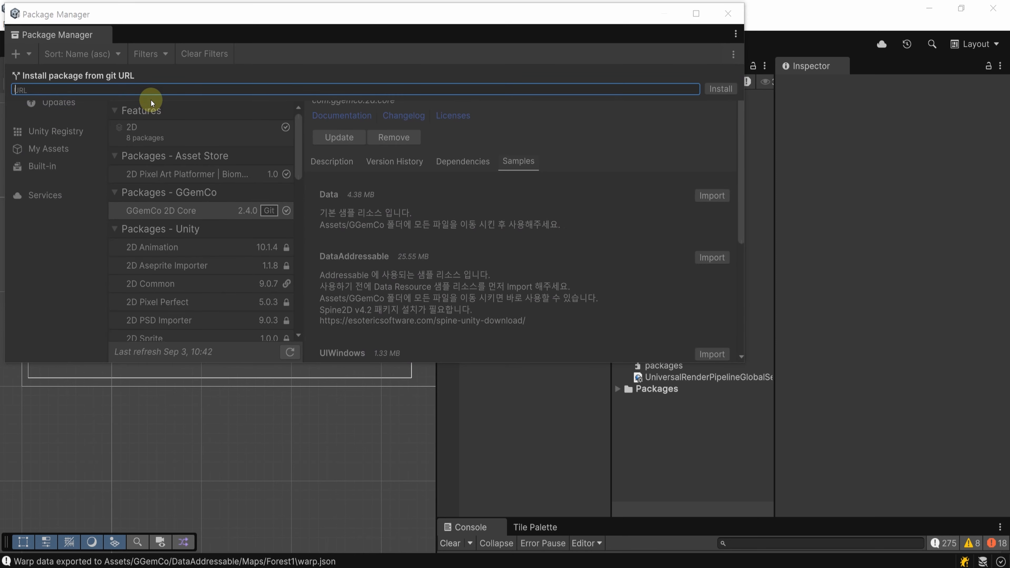
key("ctrl+v")
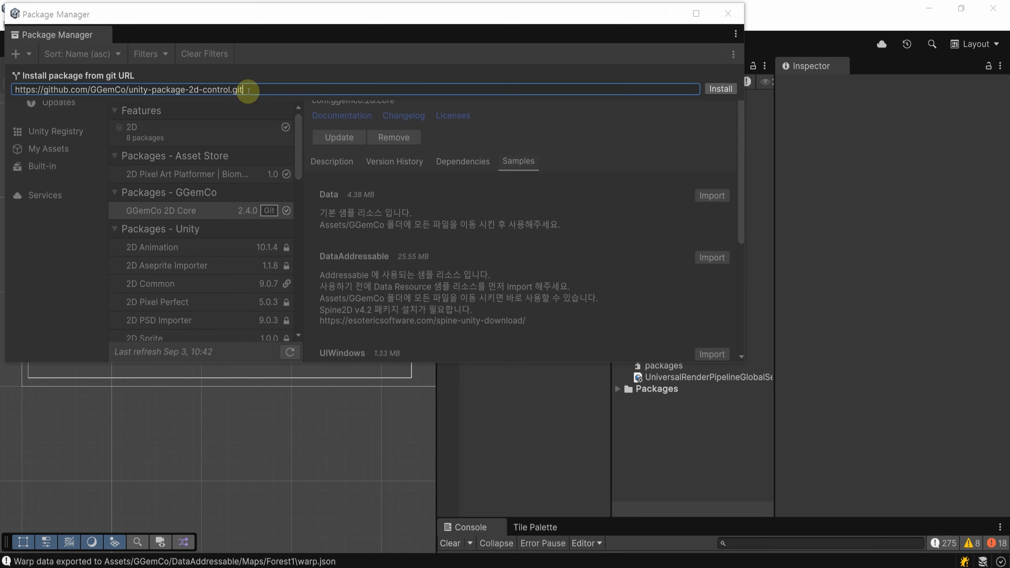
left_click(720, 89)
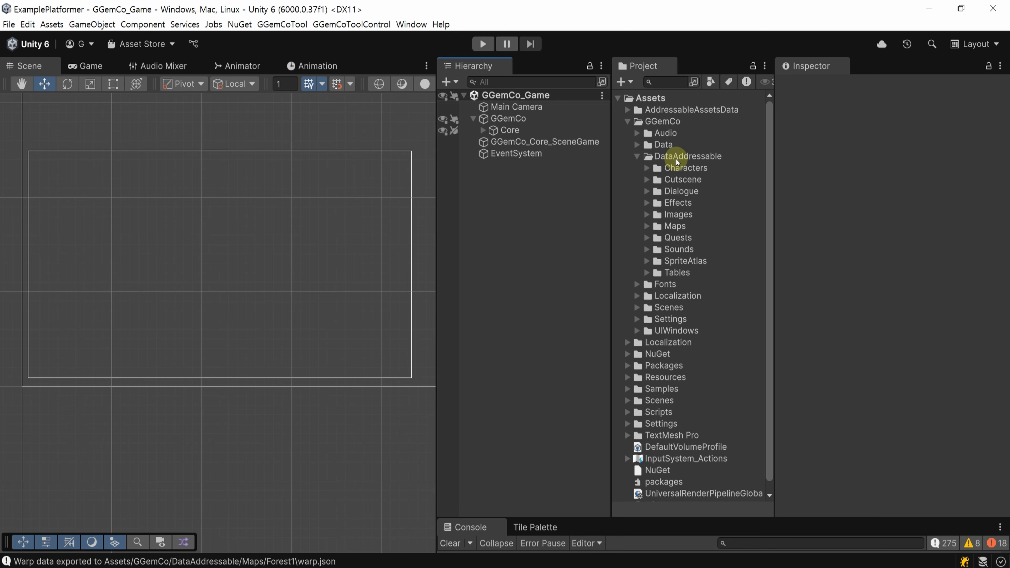
Step: Create a folder named InputAction inside the GGemCo DataAddressable folder
left_click(732, 157)
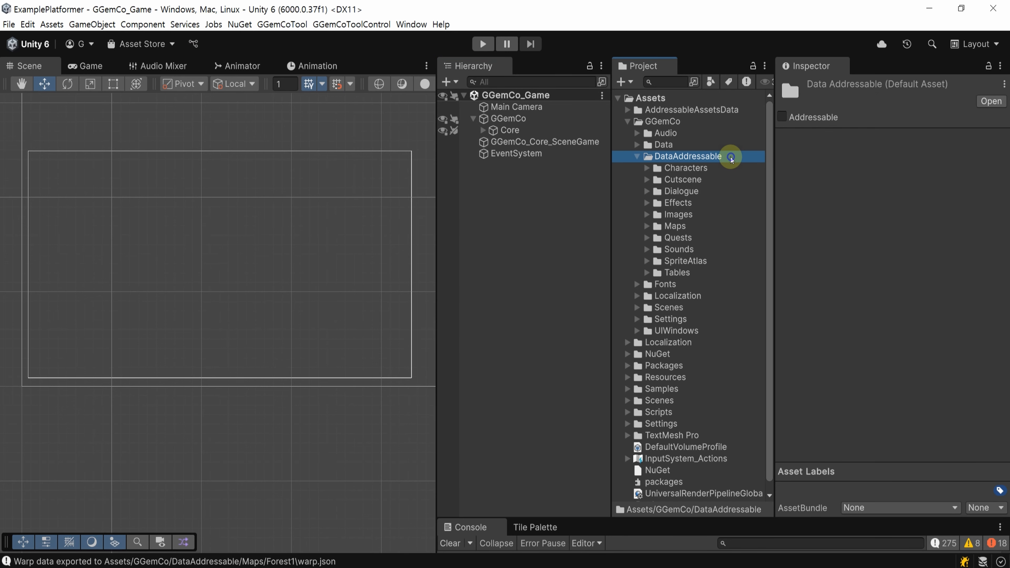
right_click(732, 158)
mouse_move(749, 169)
left_click(720, 166)
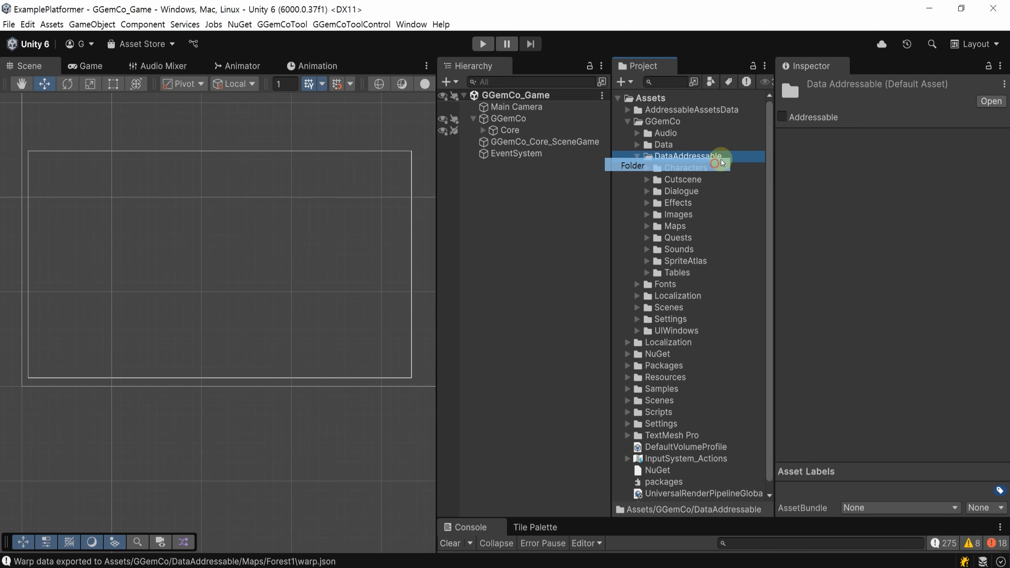
type("InputAction")
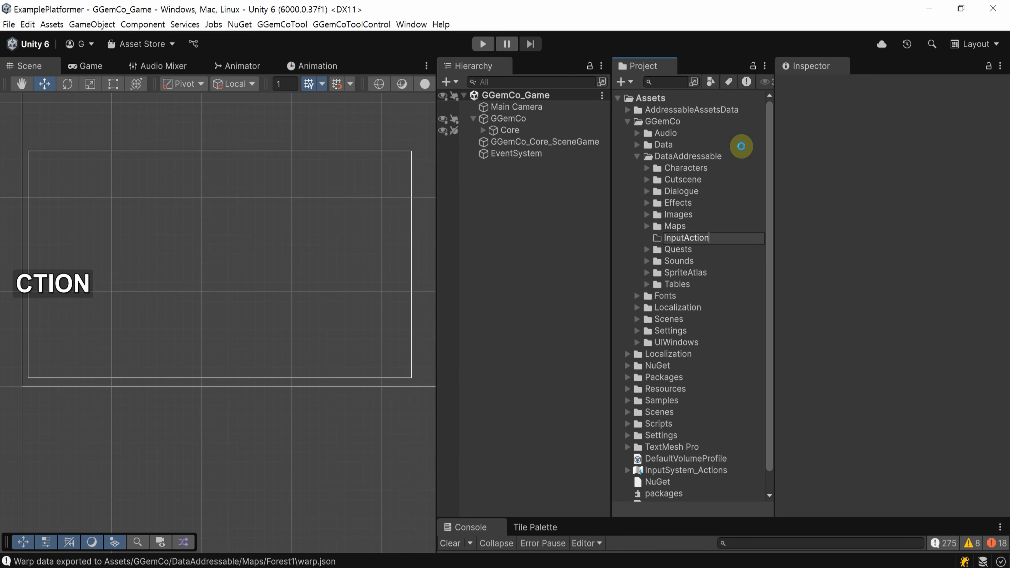
key("Return")
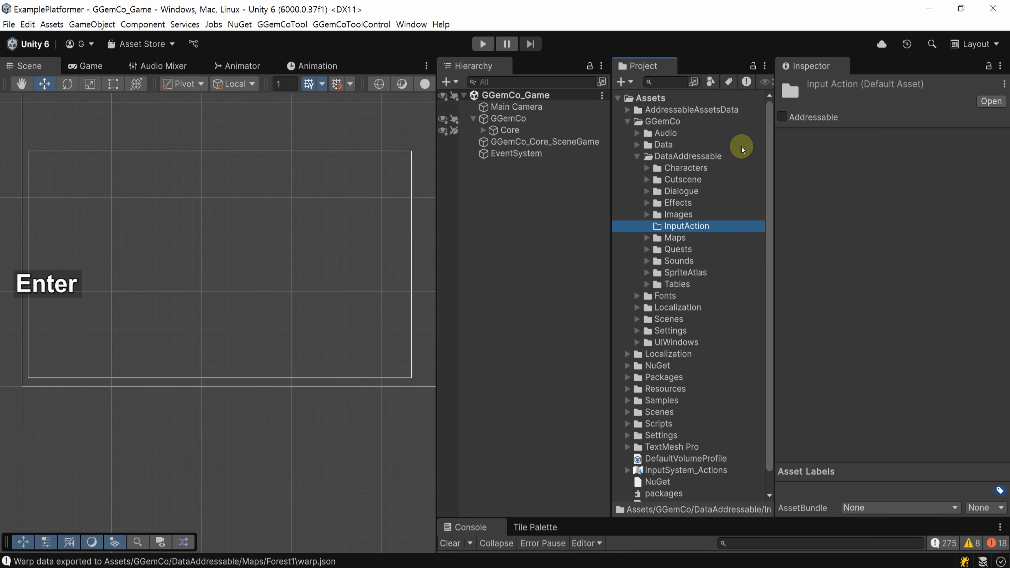
Step: Create an Input Actions asset named ControlsMain in the InputAction folder and open it in the Input Actions Editor
left_click(621, 81)
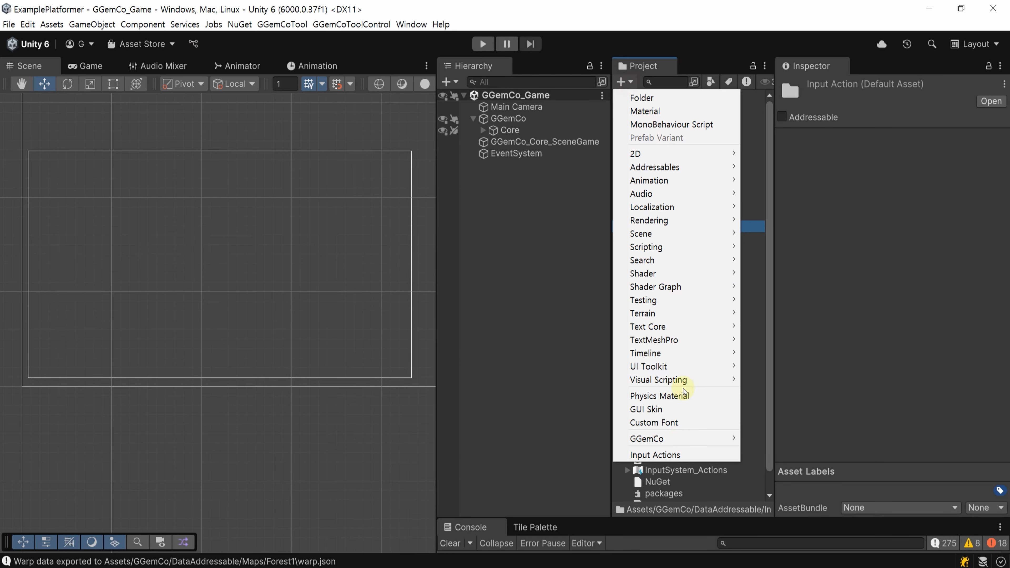
left_click(715, 457)
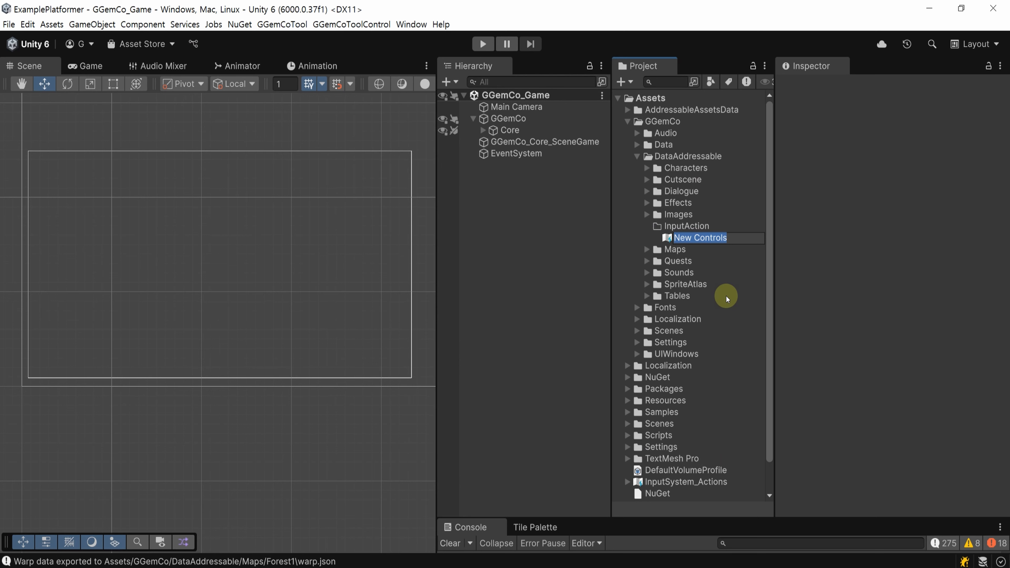
type("ControlsMain")
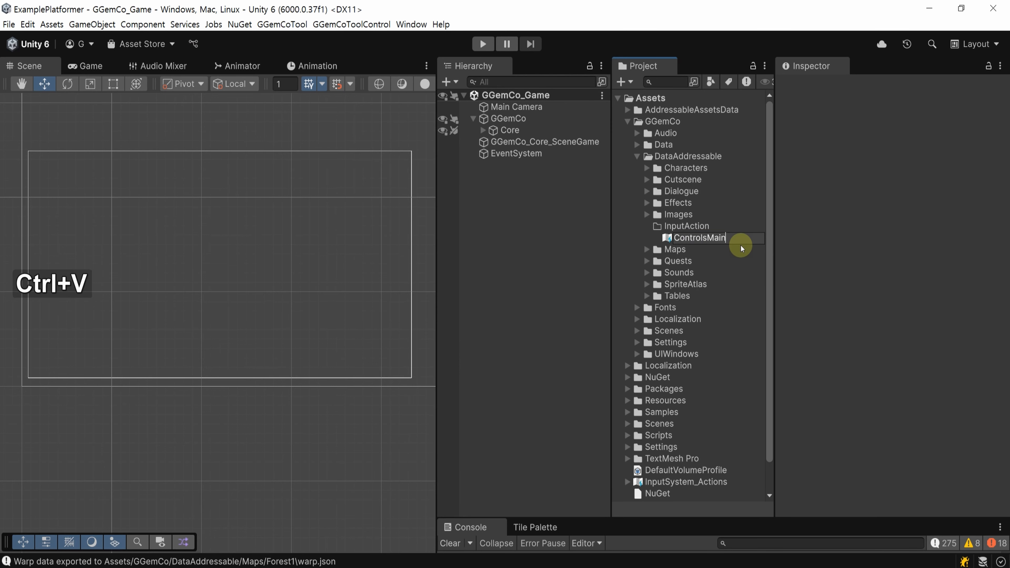
left_click(807, 238)
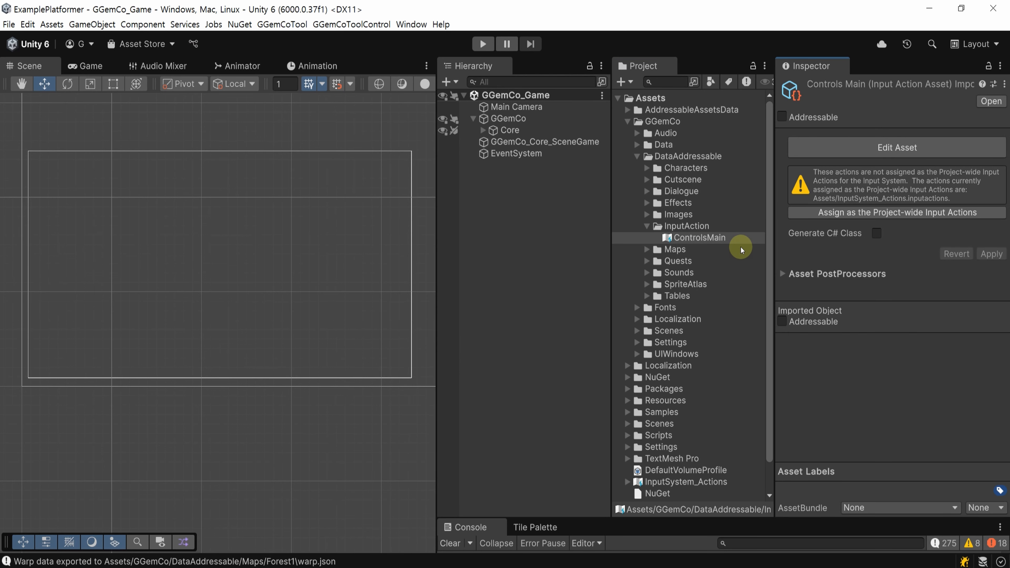
double_click(711, 239)
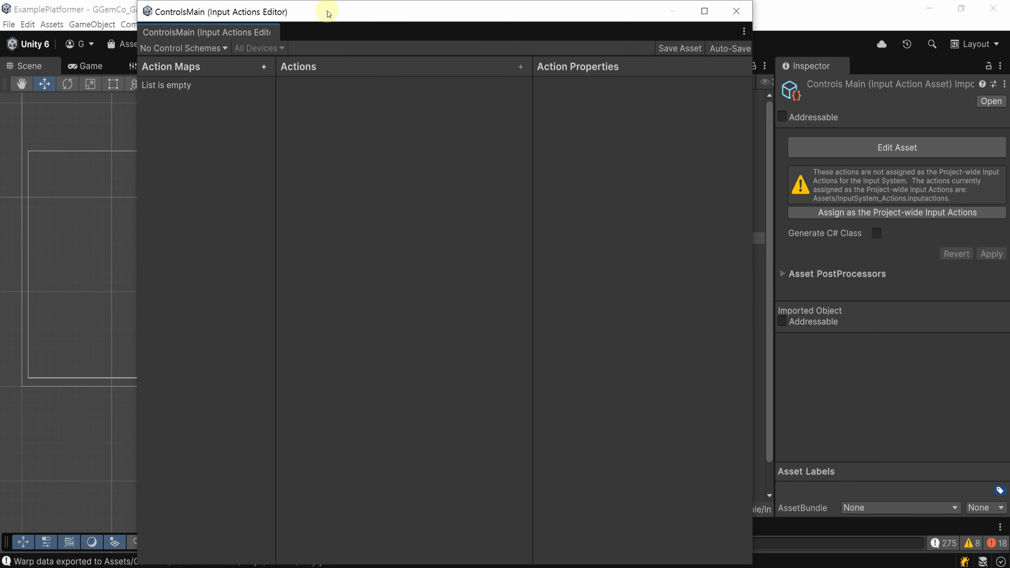
left_click_drag(327, 14, 250, 52)
key("ctrl+s")
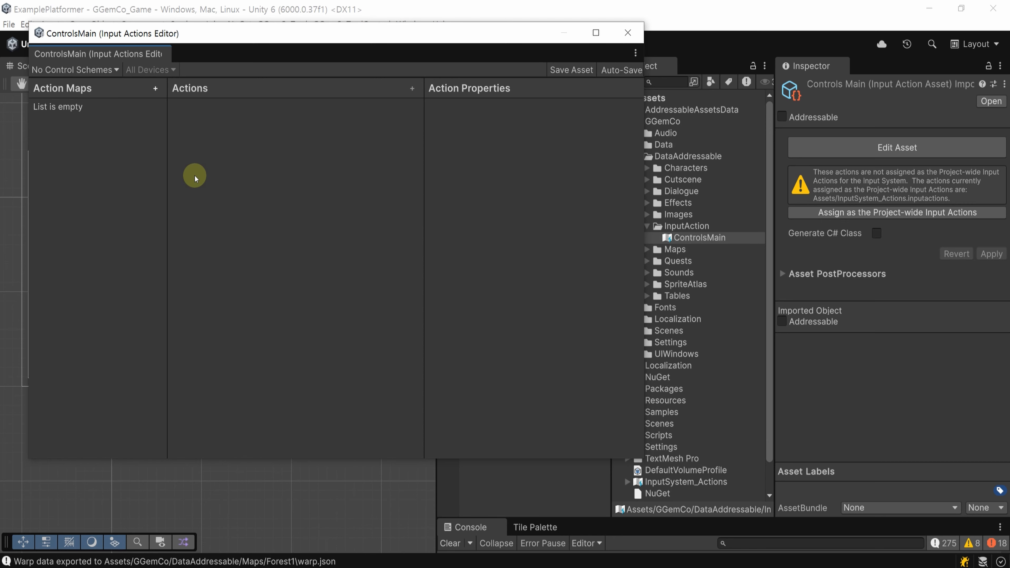
left_click_drag(165, 35, 187, 38)
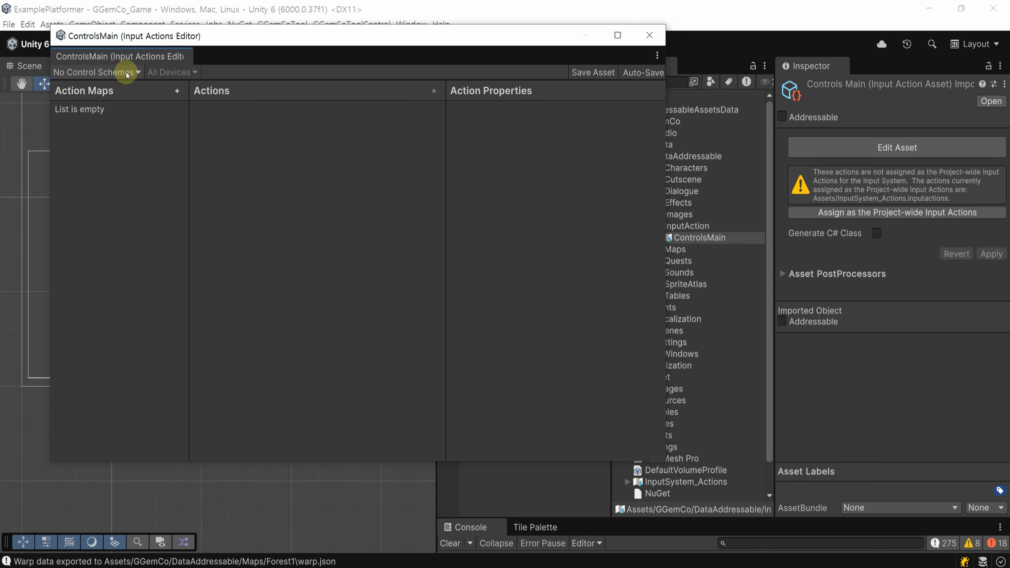
Step: Add a control scheme named Keyboard&Mouse and give it Keyboard as a required device
left_click(128, 74)
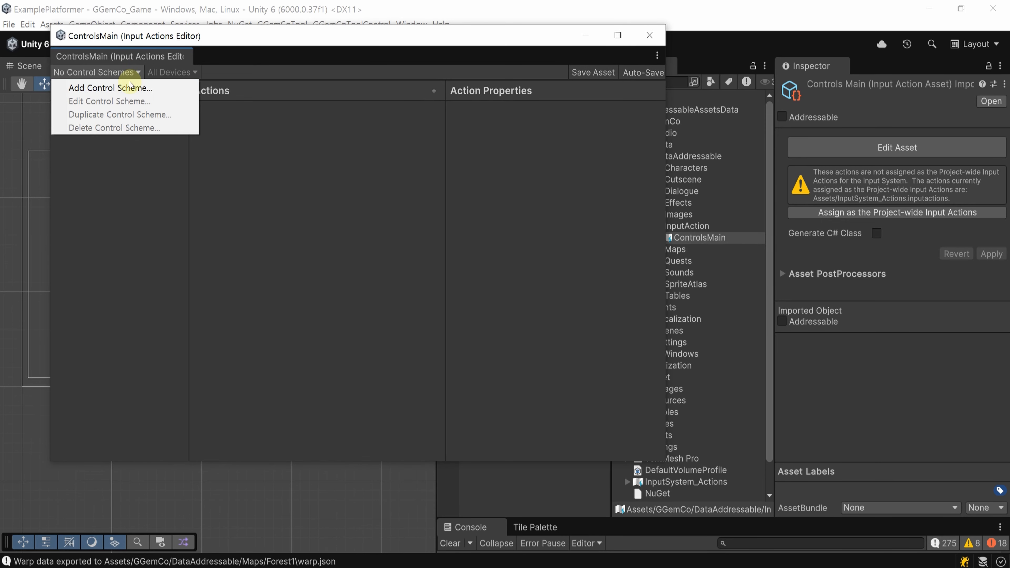
left_click(176, 88)
type("Keyboard&Mouse")
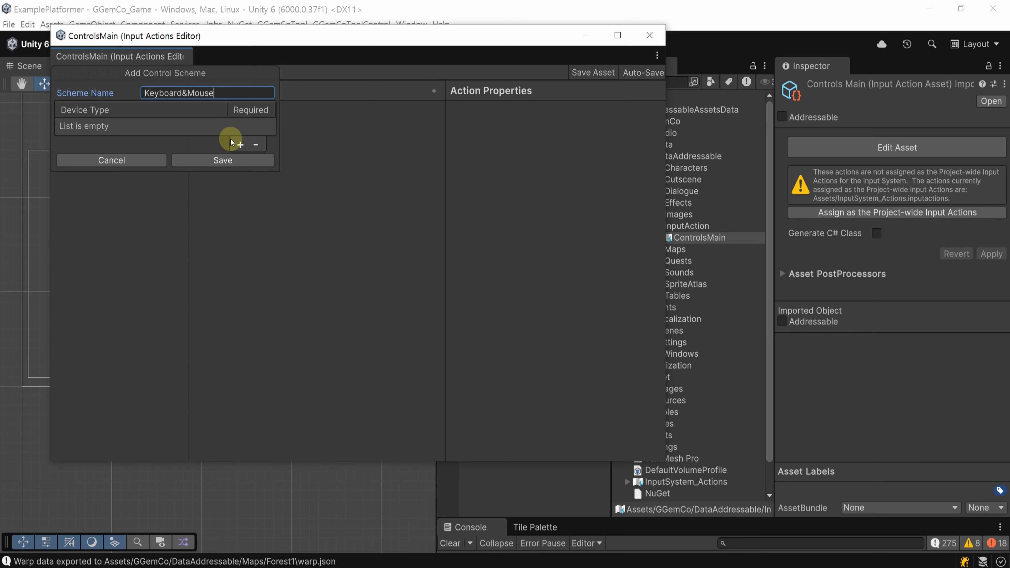
left_click(244, 127)
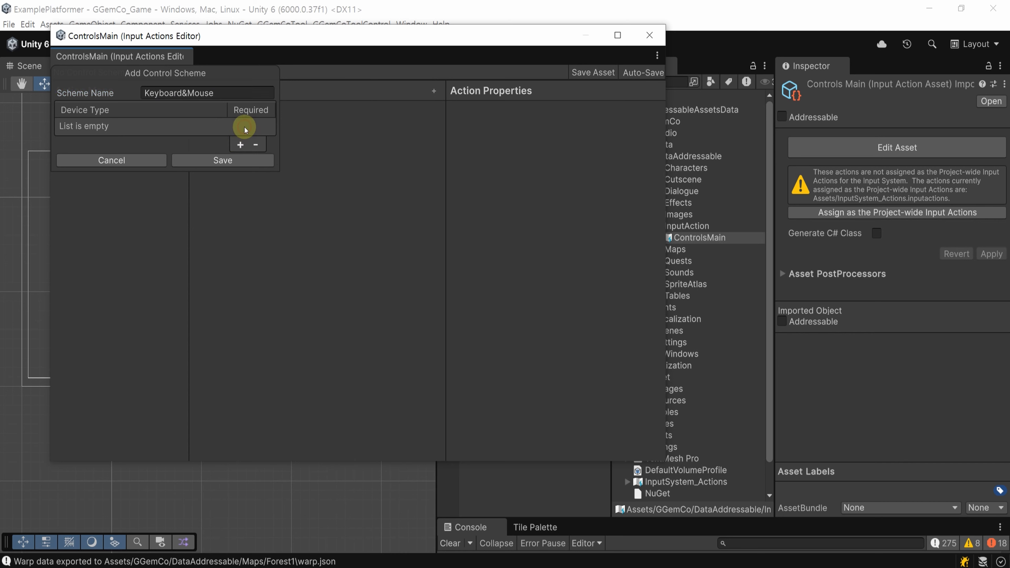
left_click(243, 145)
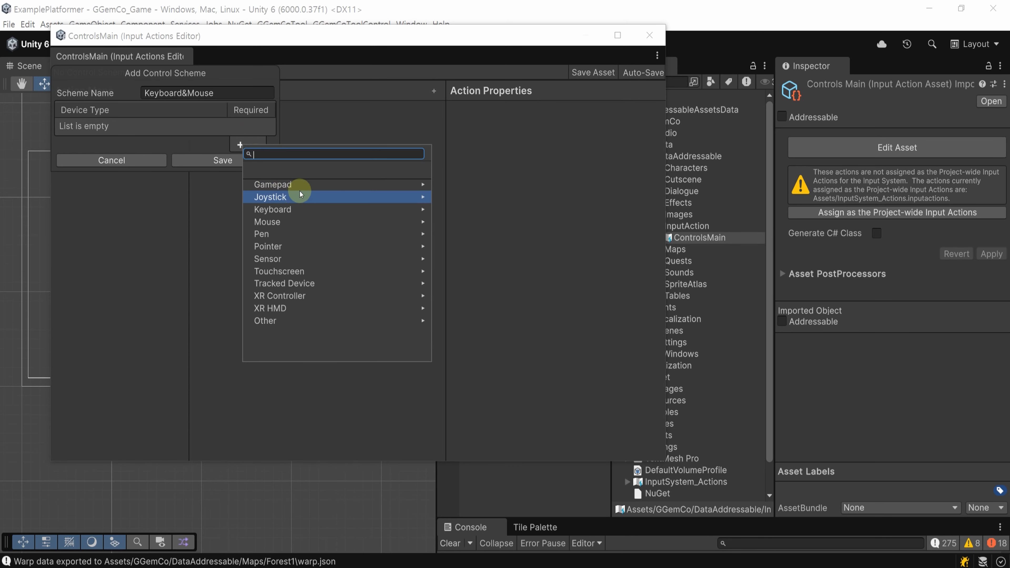
left_click(323, 210)
left_click(329, 188)
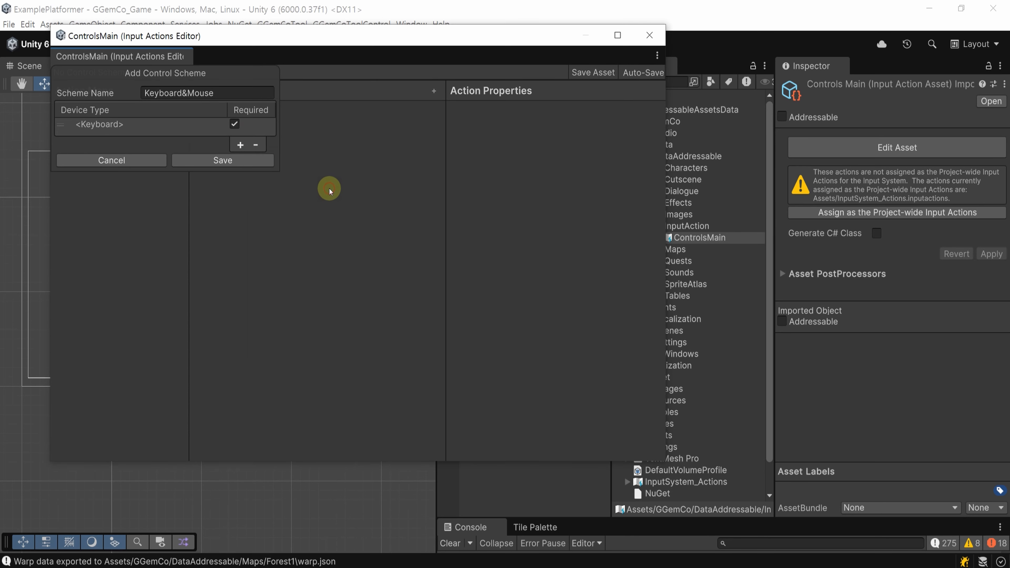
Step: Add Mouse as a required device of the Keyboard&Mouse scheme, and save the scheme and the ControlsMain asset
left_click(249, 152)
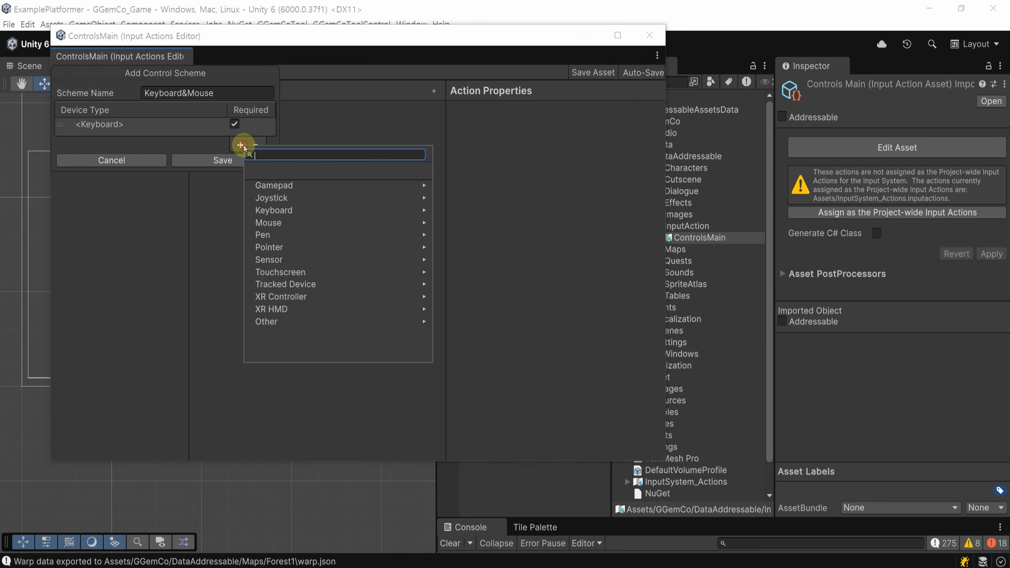
left_click(309, 219)
left_click(313, 188)
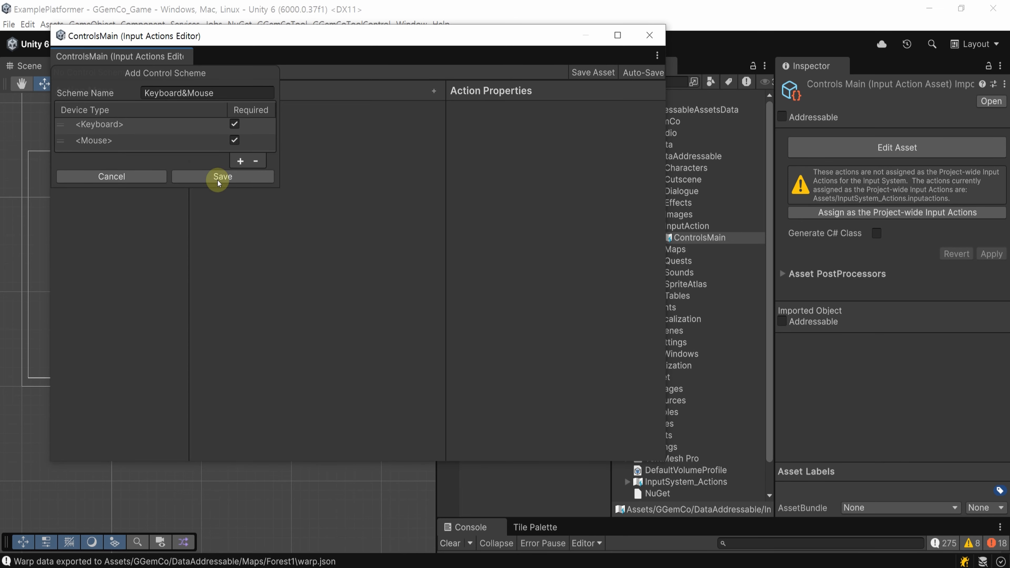
left_click(242, 176)
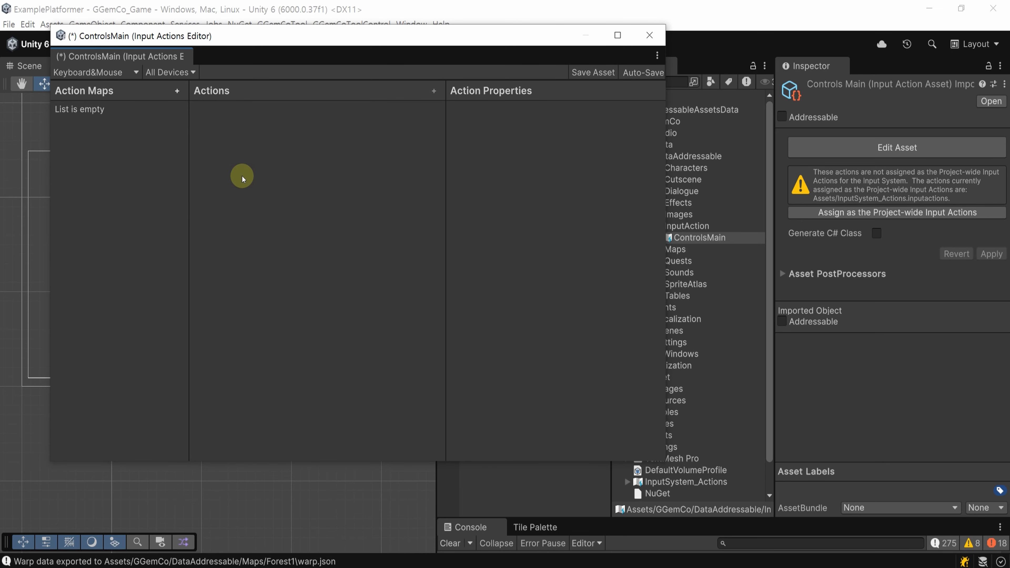
key("ctrl+s")
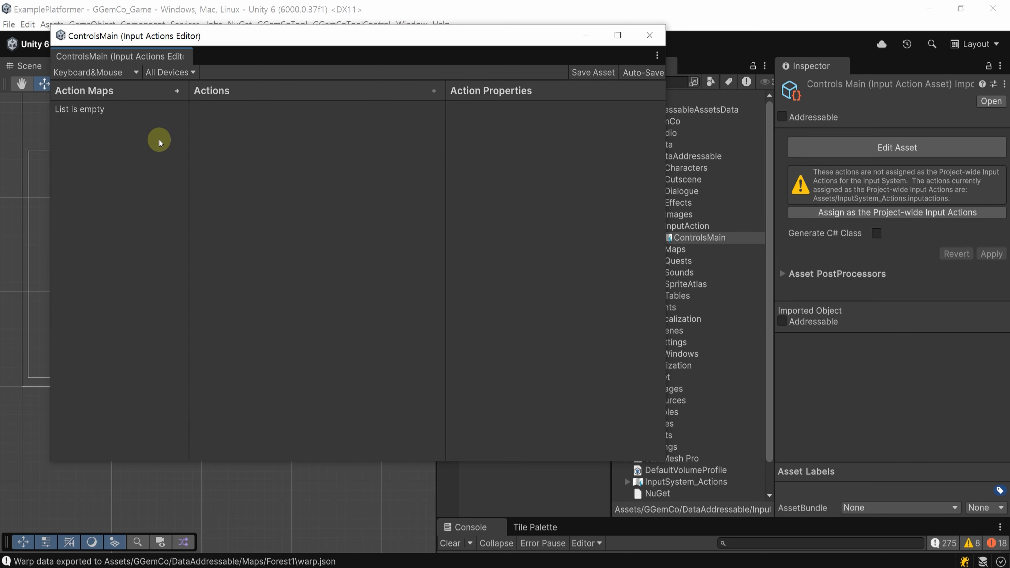
Step: Add an action map named Player to ControlsMain
left_click(178, 92)
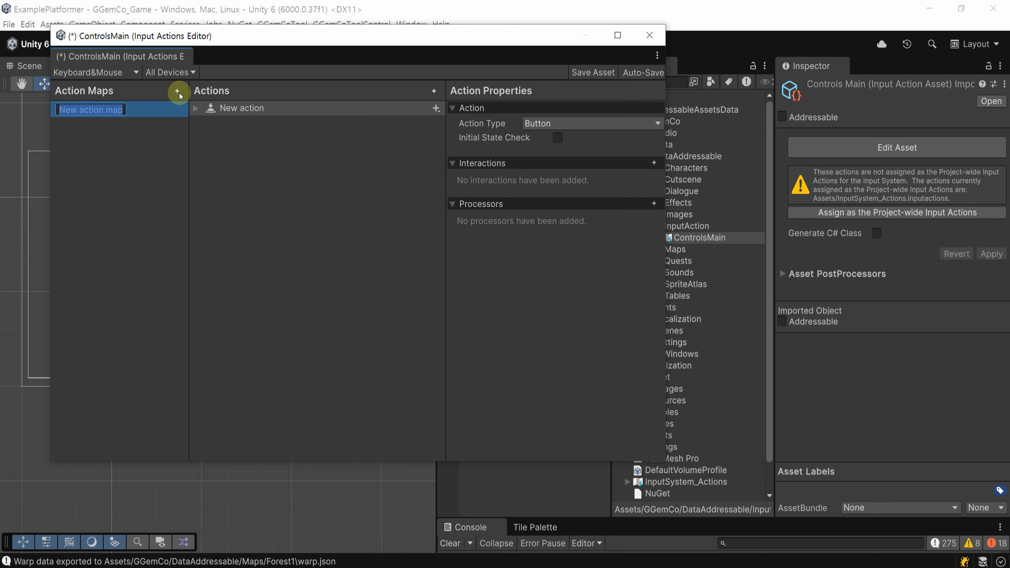
type("Player")
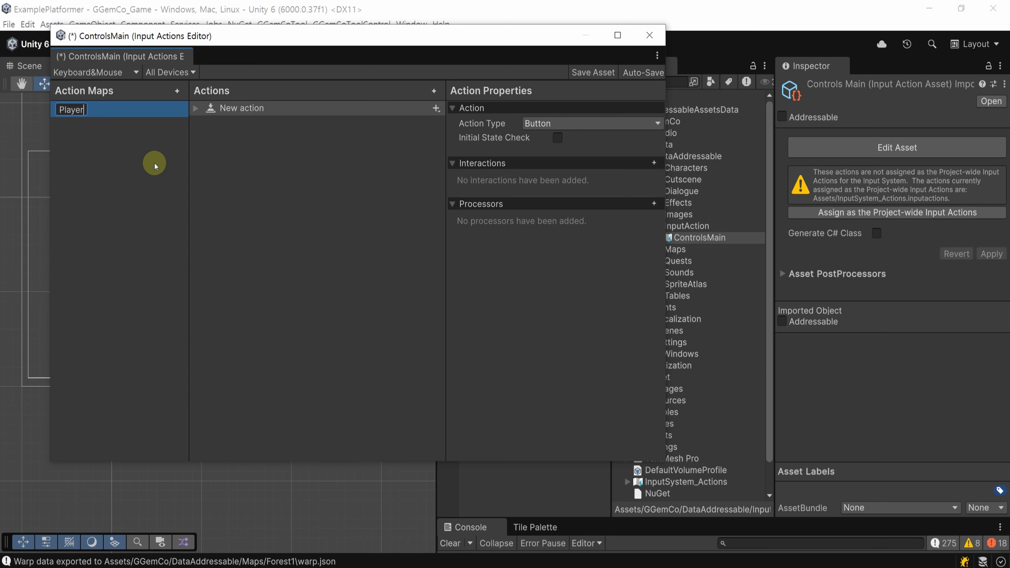
key("Return")
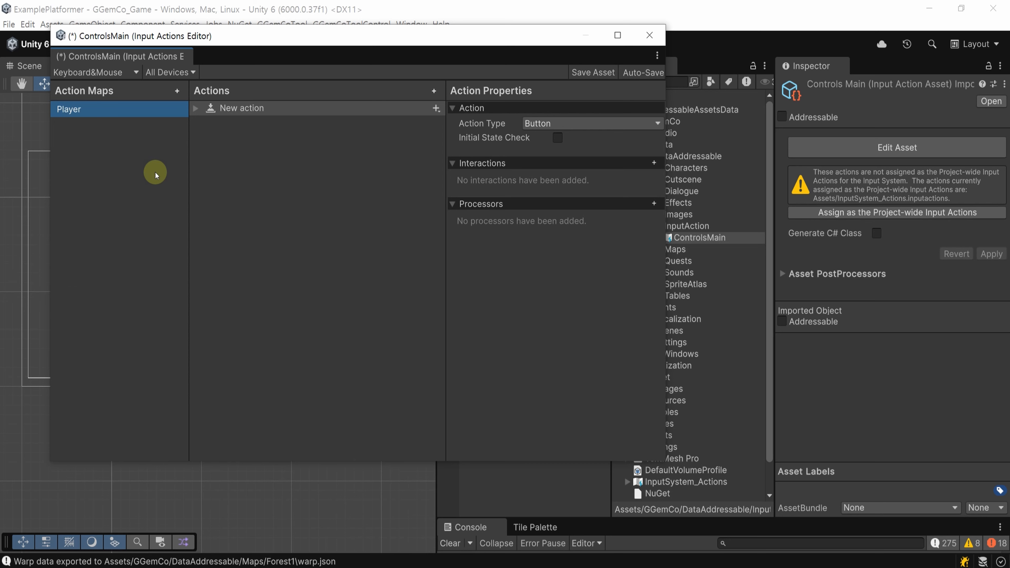
Step: Expand the default new action in the Player map and rename it to Move
left_click(195, 108)
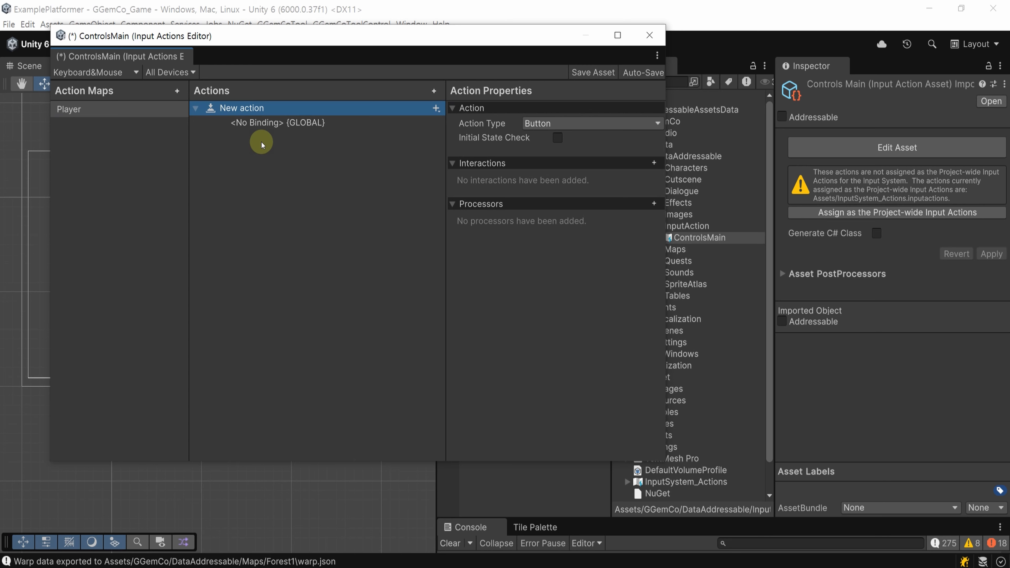
right_click(262, 106)
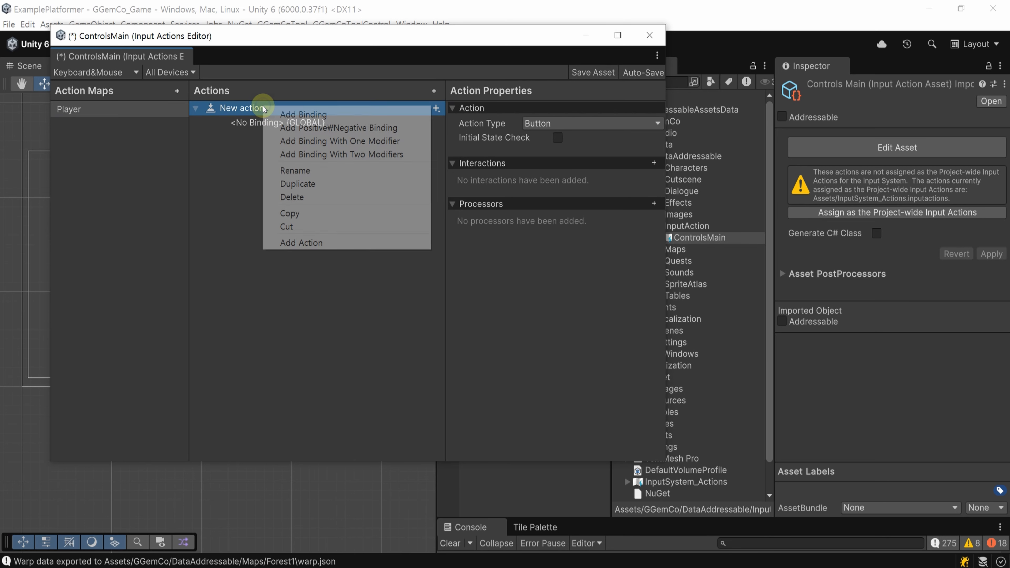
left_click(333, 172)
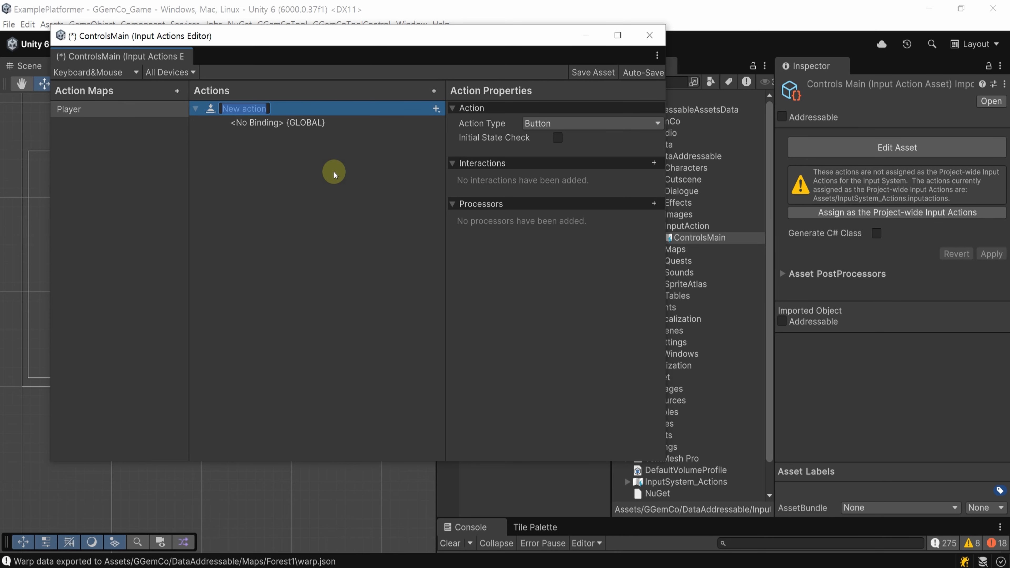
type("Move")
key("Return")
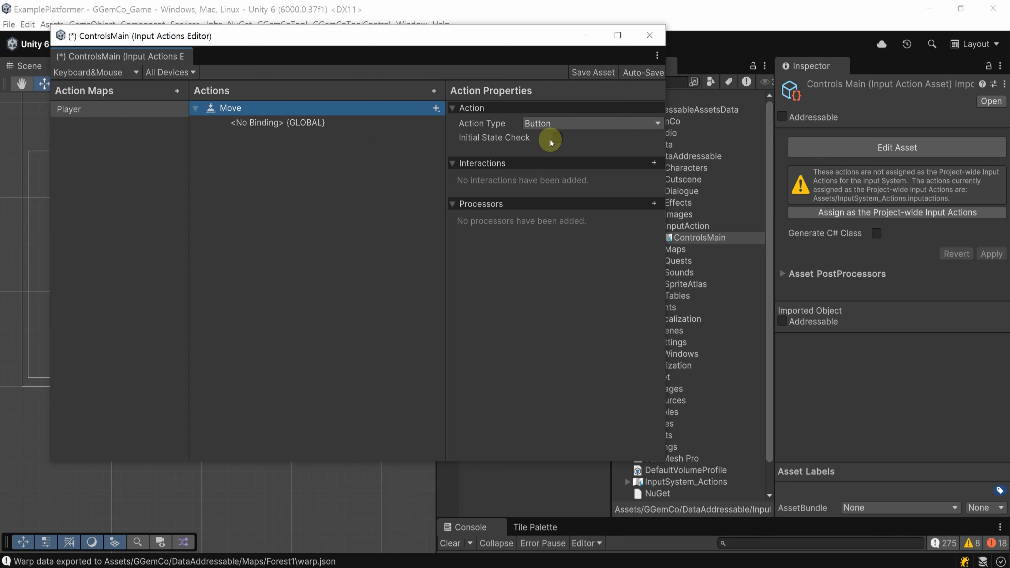
Step: Set the Move action's type to Value and its control type to Vector 2
left_click(571, 124)
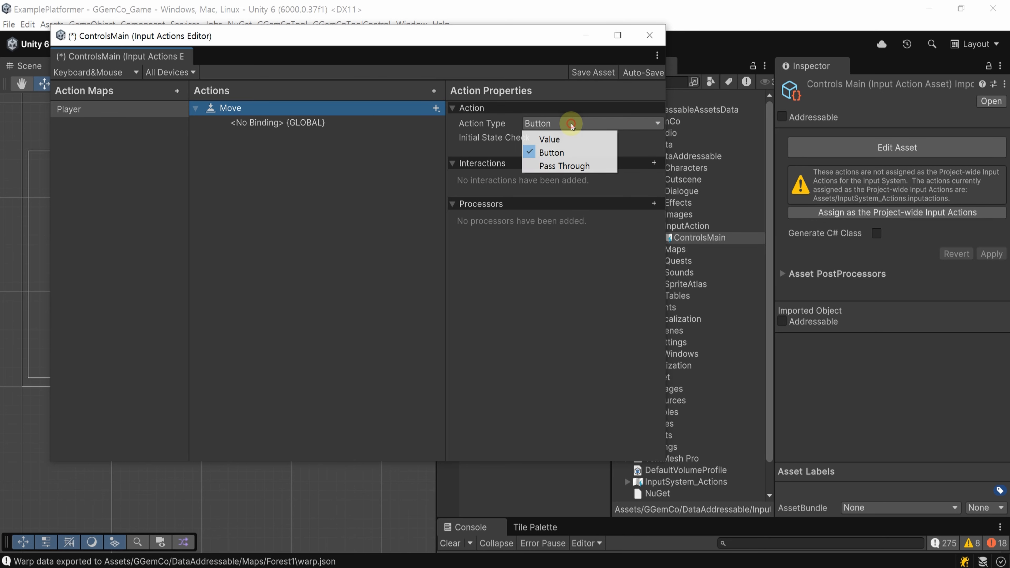
left_click(603, 139)
left_click(604, 139)
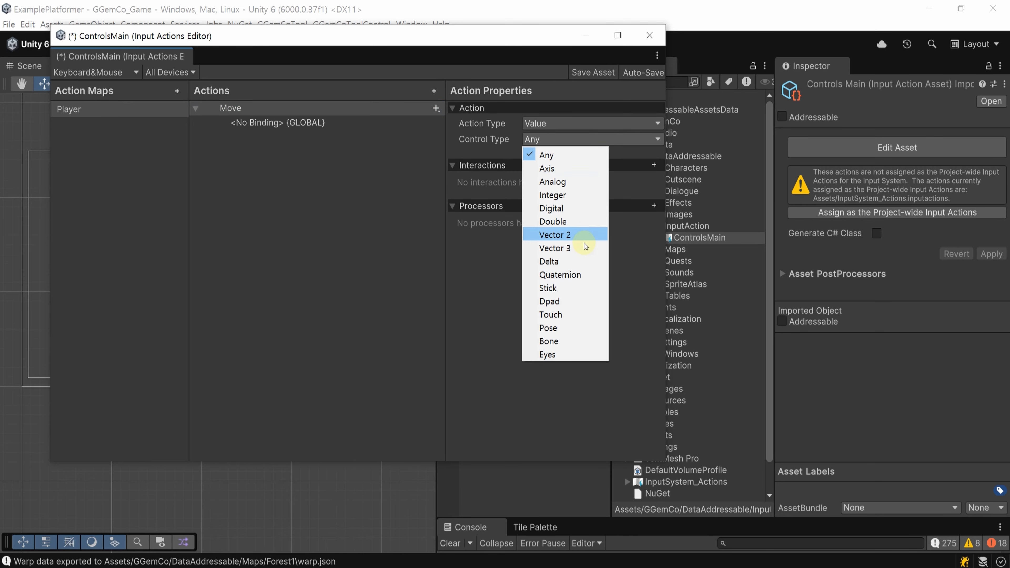
left_click(587, 235)
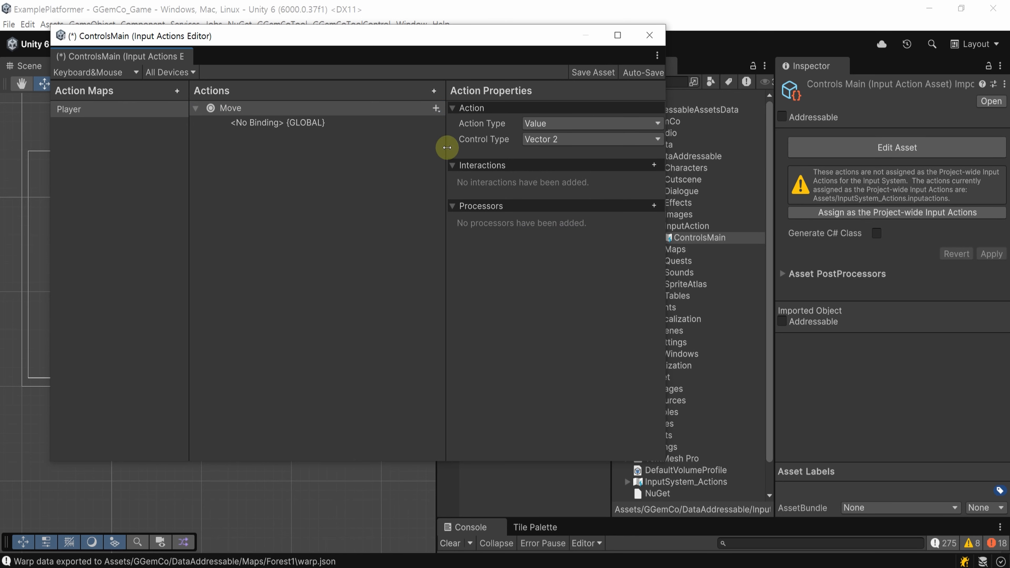
Step: Replace Move's empty default binding with an Up/Down/Left/Right composite and save the asset
left_click(427, 125)
key("Delete")
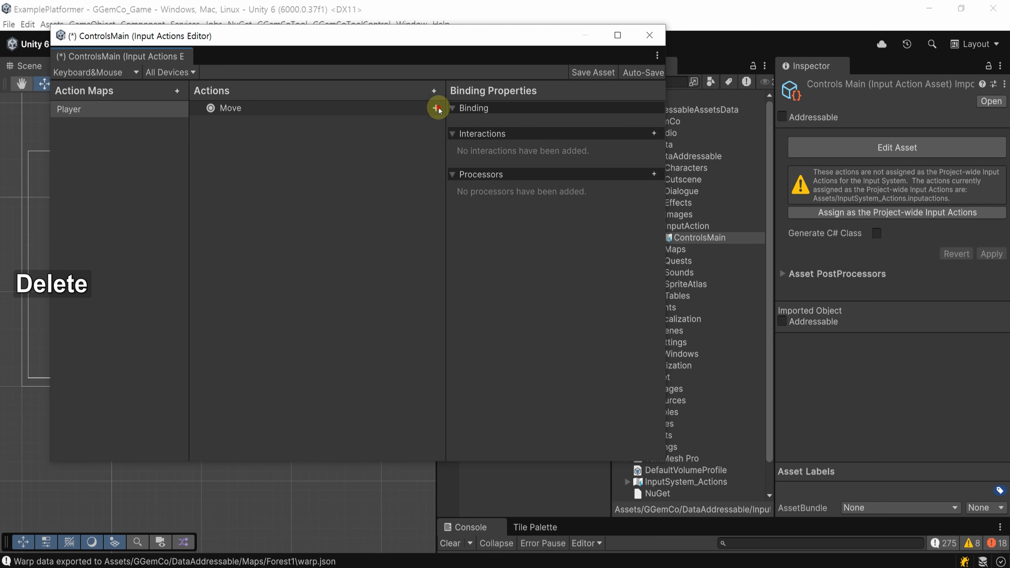
left_click(436, 108)
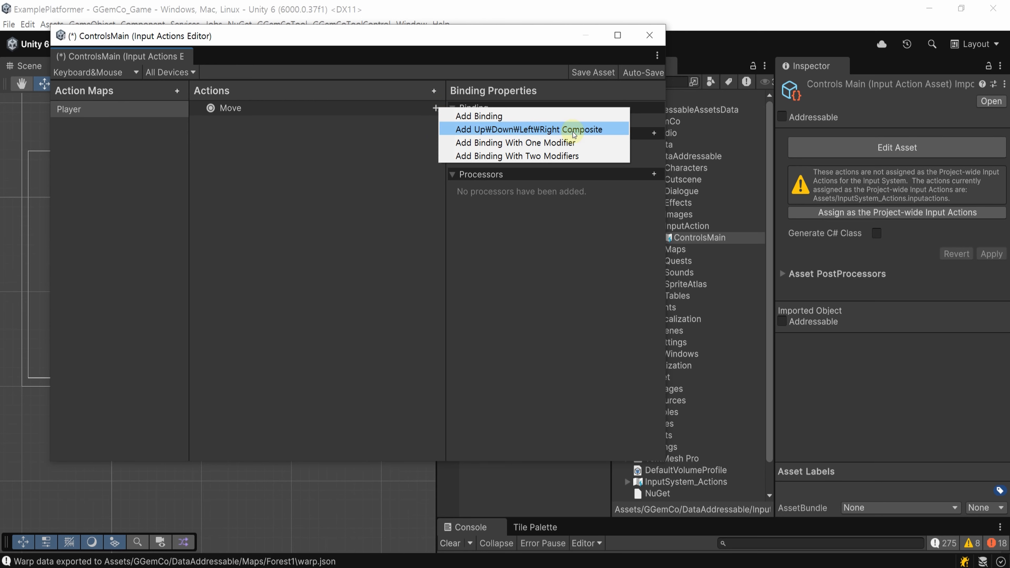
left_click(613, 131)
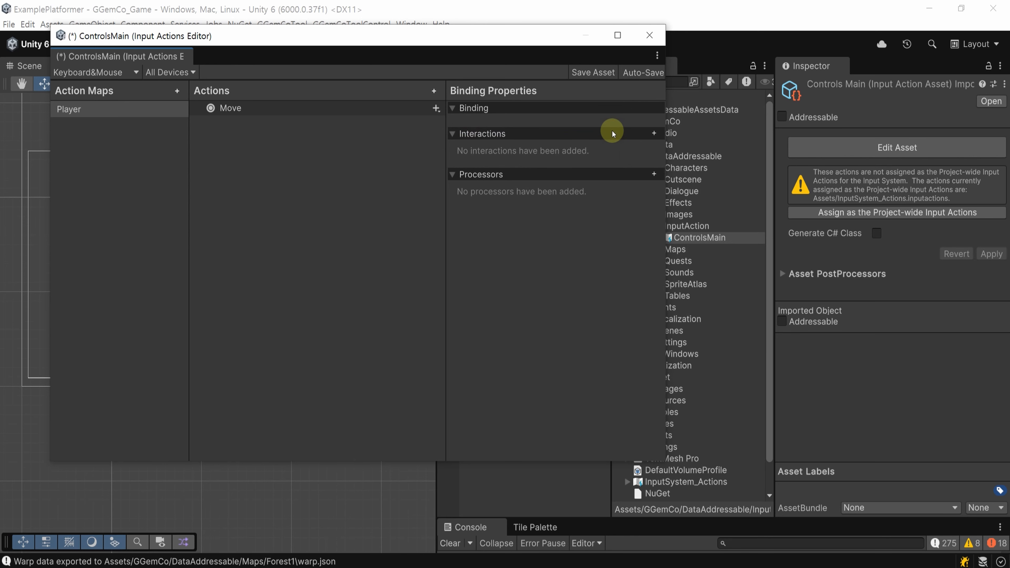
left_click(206, 123)
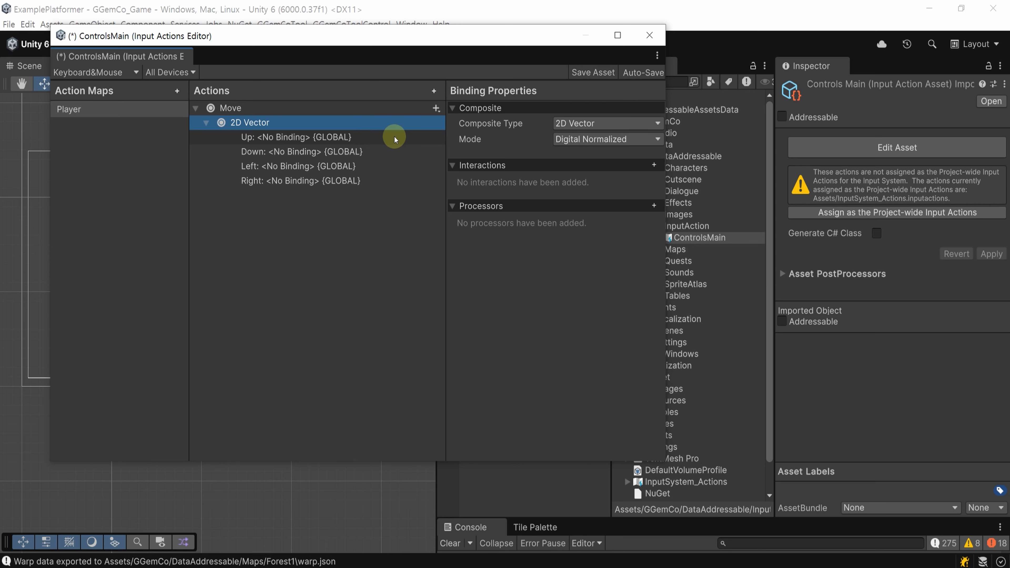
key("ctrl+s")
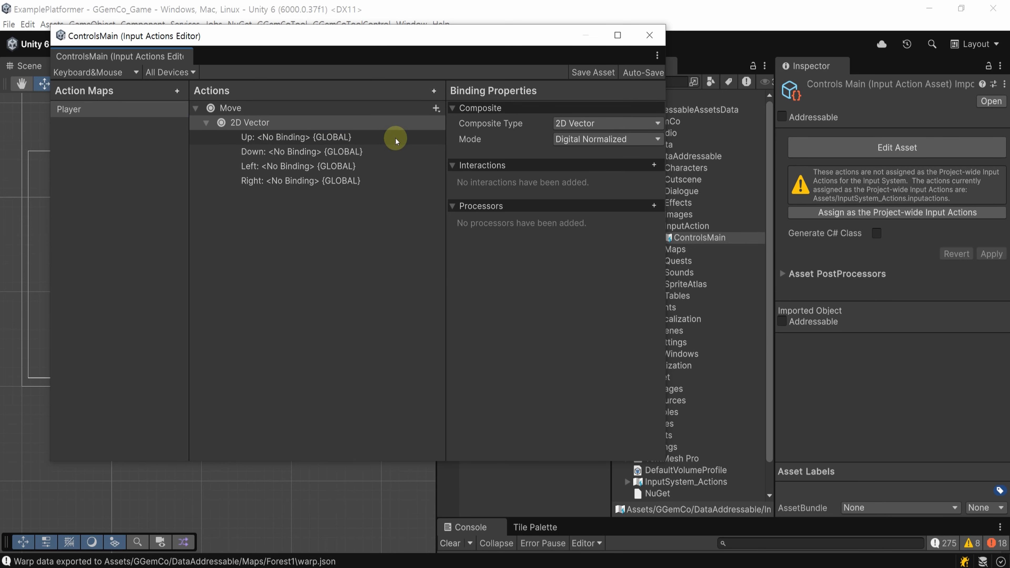
Step: Open the Keyboard controls among the path choices for the Up part of Move's 2D Vector
left_click(421, 141)
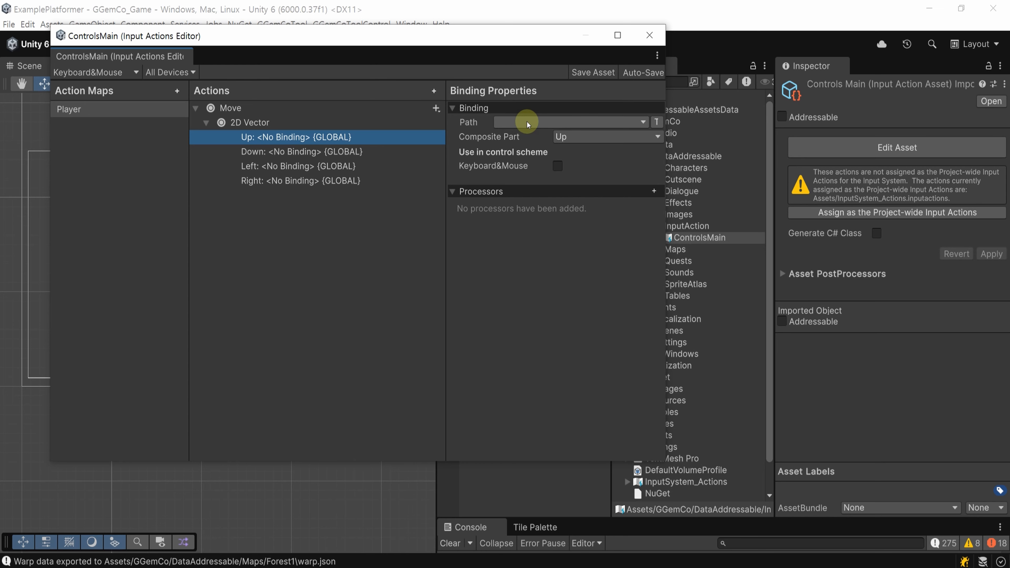
left_click(539, 123)
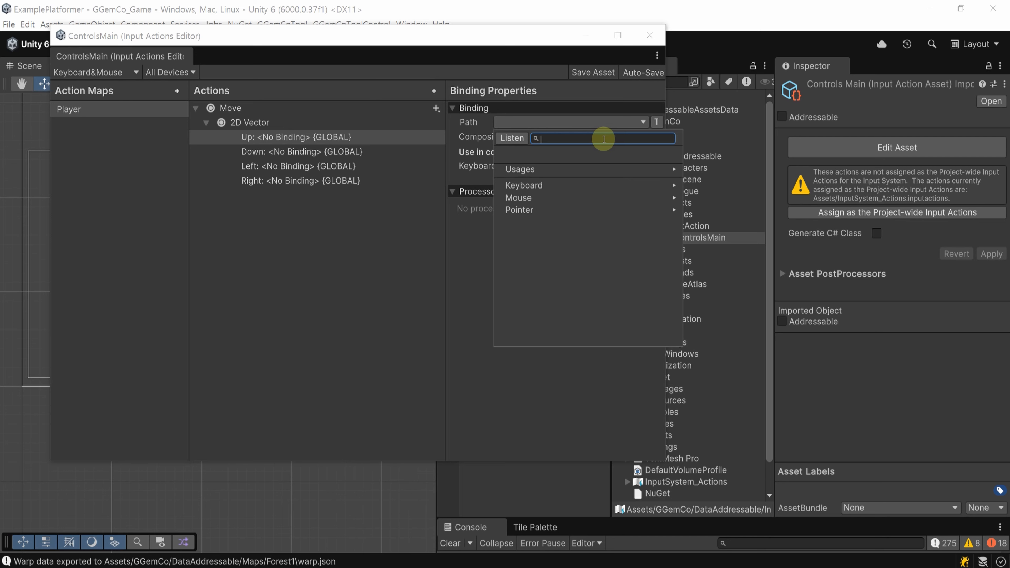
left_click(558, 185)
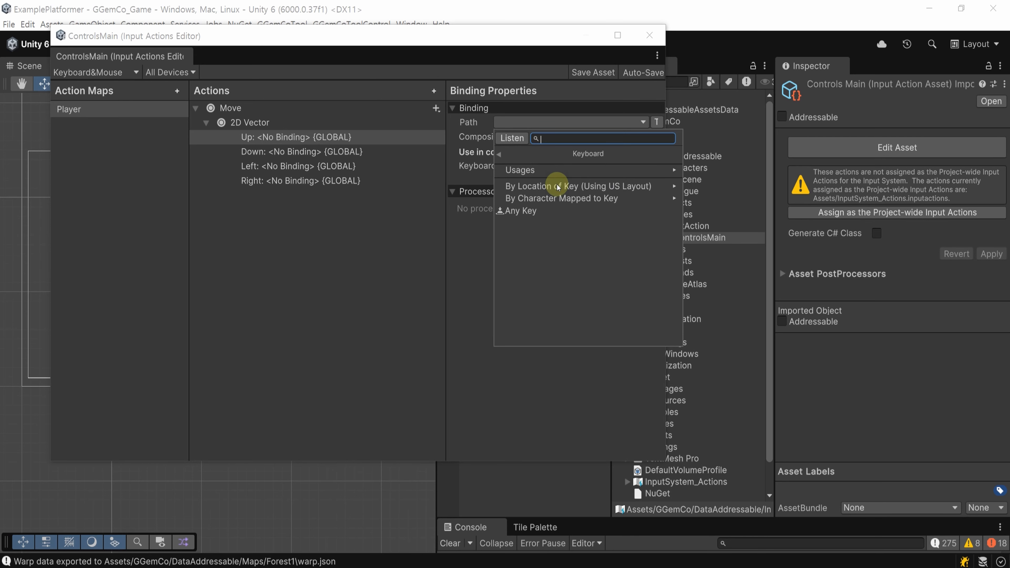
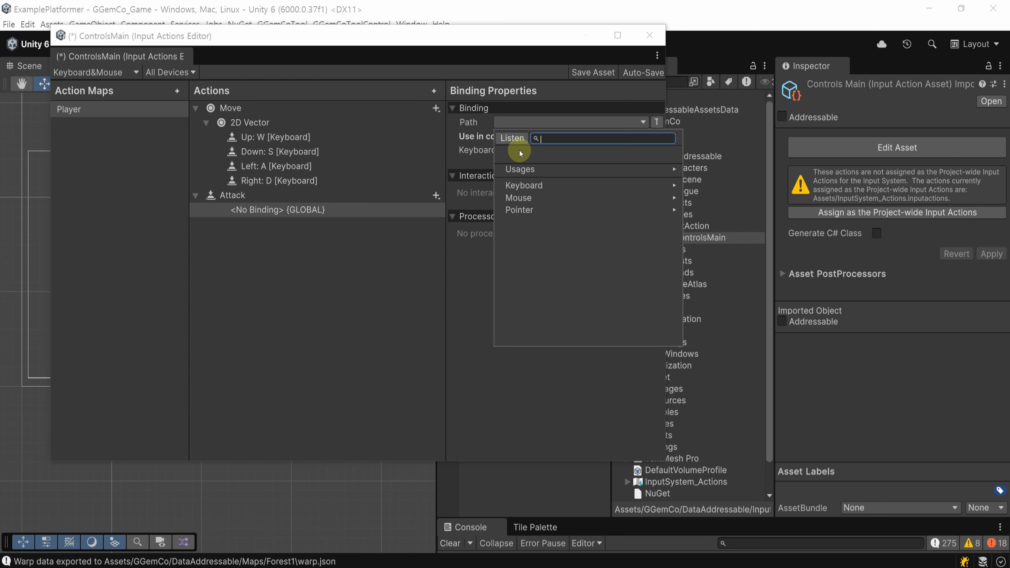
Step: Bind the Attack action to Space [Keyboard], include it in the Keyboard&Mouse scheme, and save the asset
left_click(514, 138)
key("space")
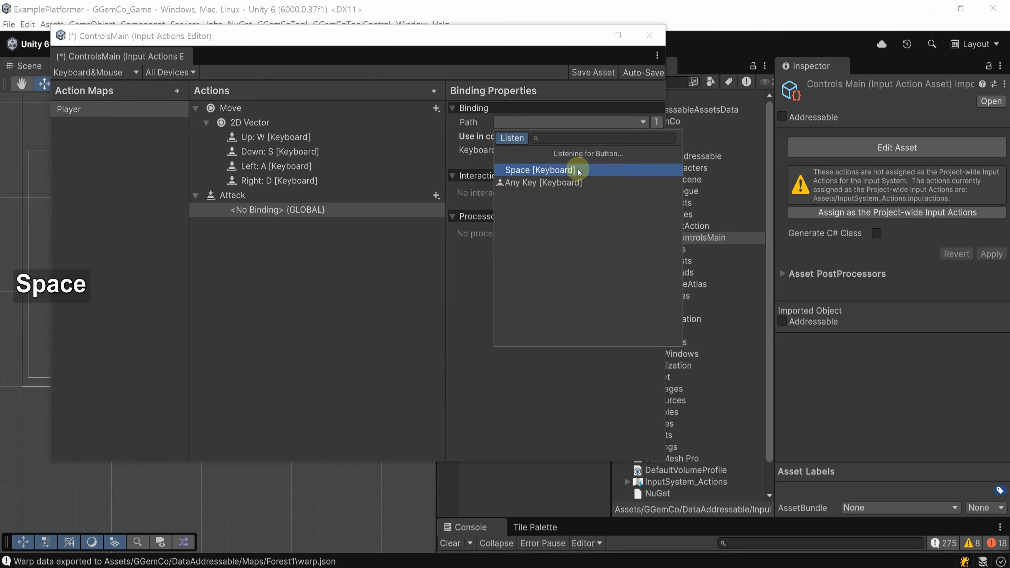
left_click(579, 171)
left_click(559, 153)
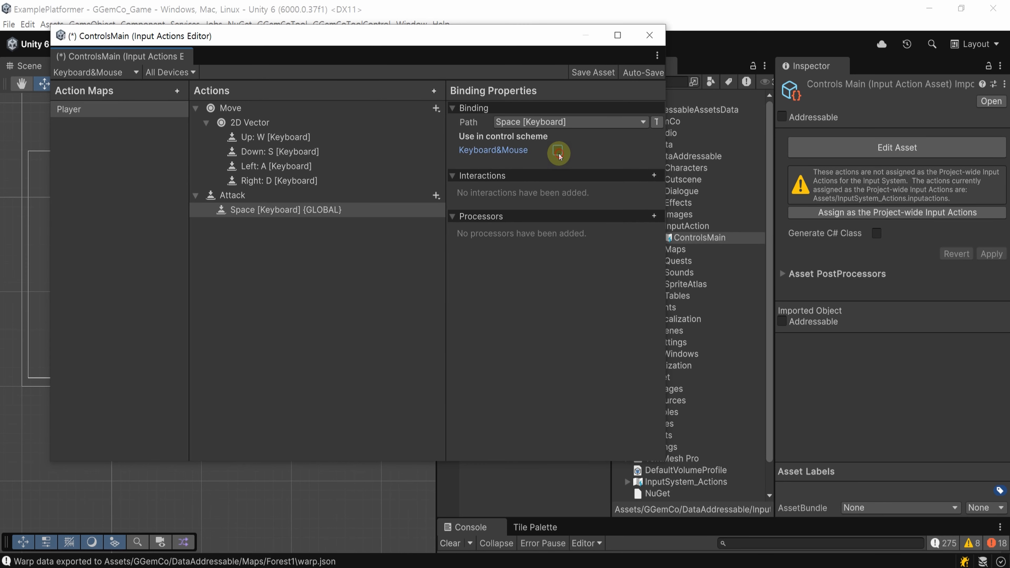
key("ctrl+s")
Step: Add an action named Jump to the Player map and expand it to show its empty binding
left_click(434, 91)
type("Jump")
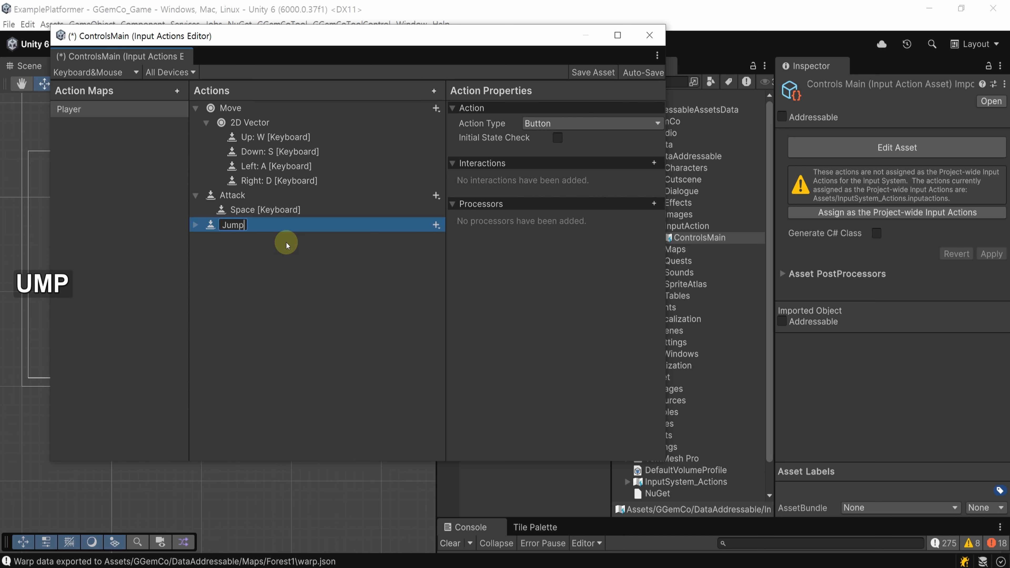
key("Return")
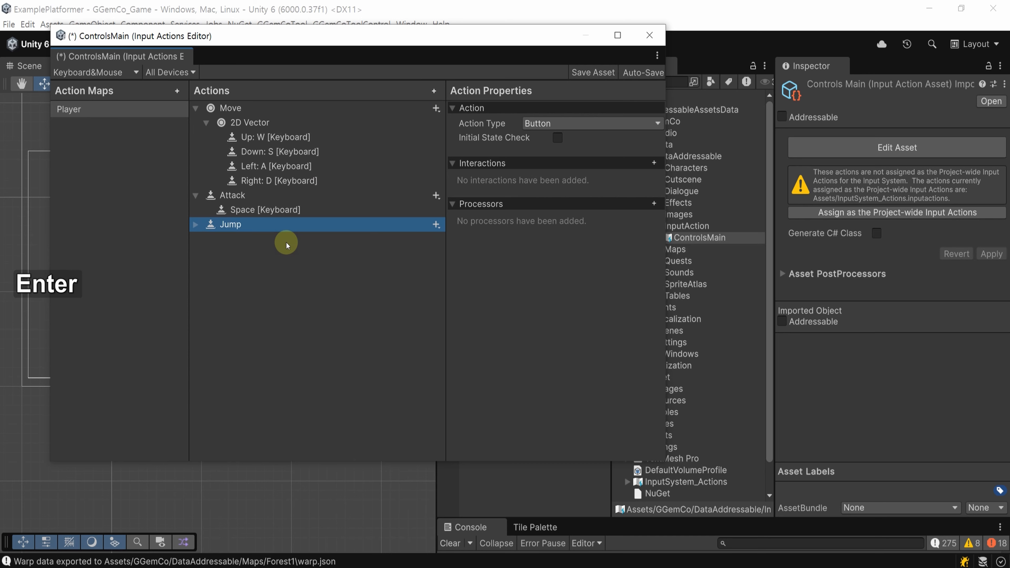
left_click(196, 225)
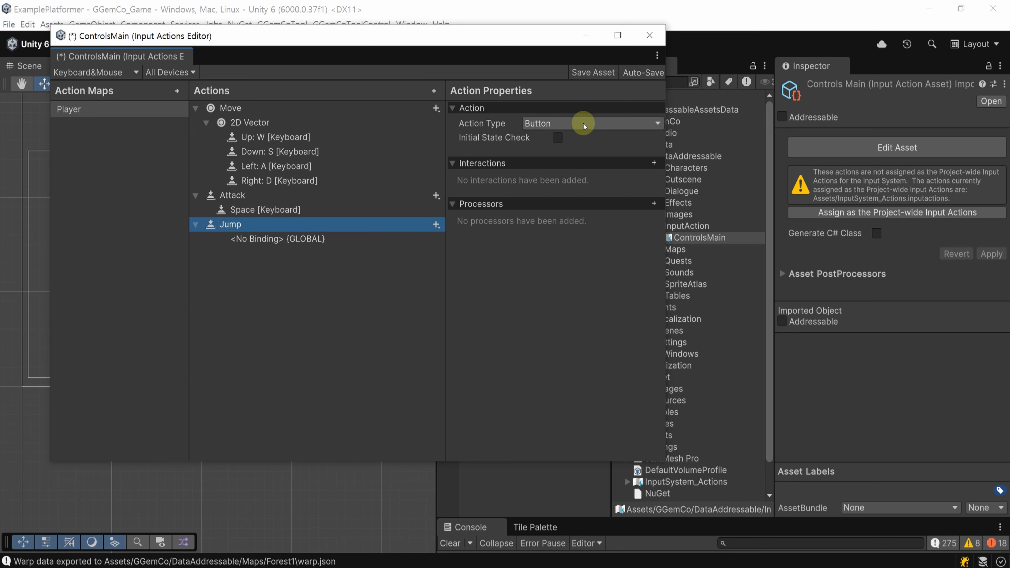
Step: Bind the Jump action to F [Keyboard], include it in the Keyboard&Mouse scheme, and save the asset
left_click(277, 239)
left_click(571, 122)
left_click(511, 135)
key("f")
left_click(545, 165)
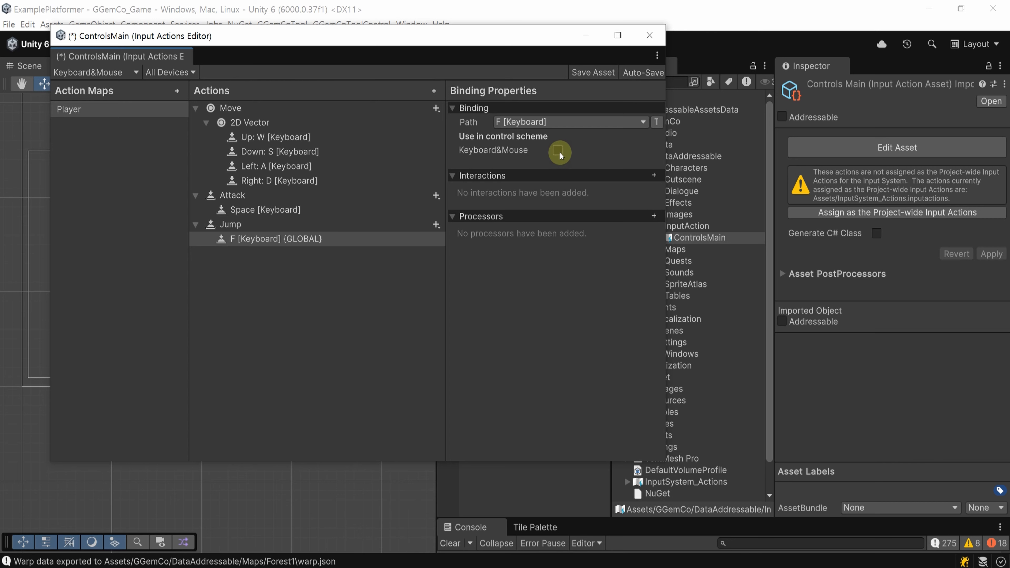
left_click(559, 152)
key("ctrl+s")
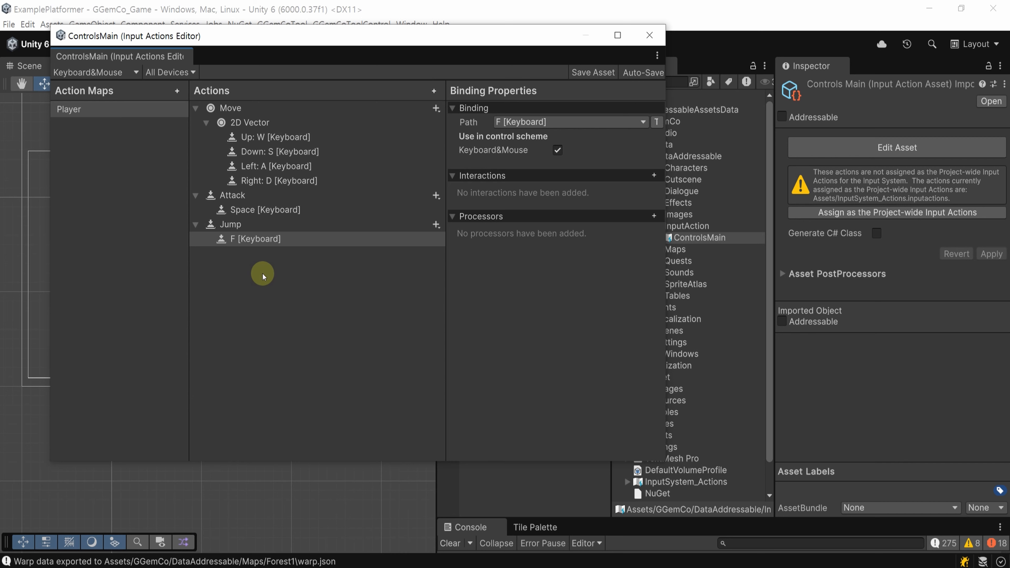
Step: Add a control scheme named Gamepad with Gamepad as a required device, and save the scheme and the asset
left_click(135, 73)
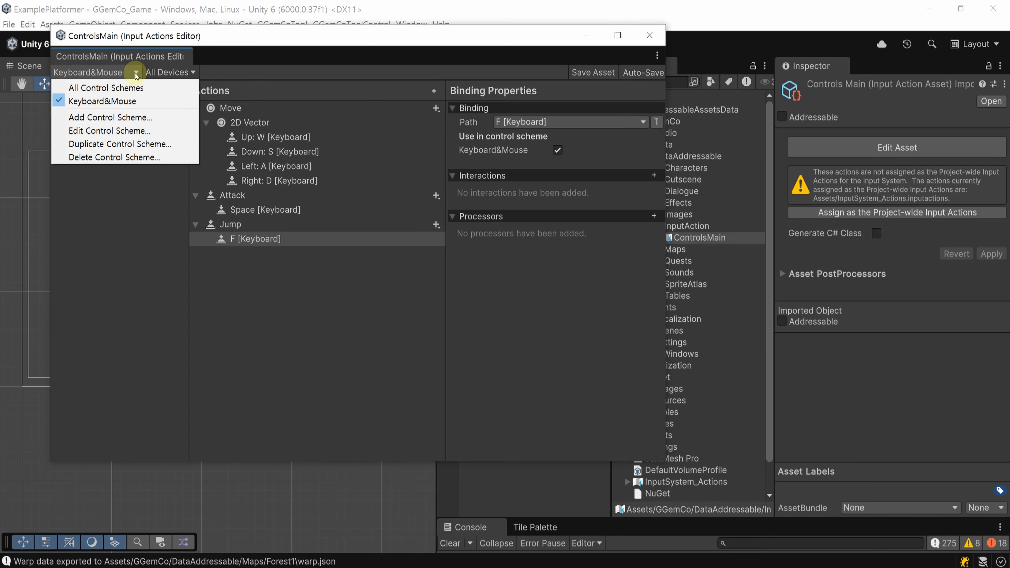
left_click(178, 120)
left_click(251, 95)
type("Gamepad")
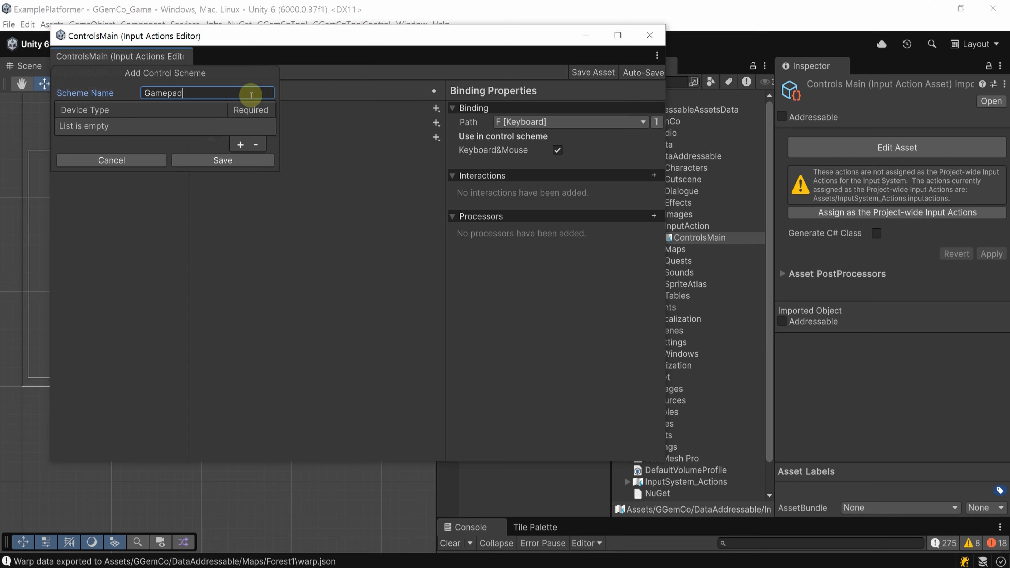
left_click(241, 144)
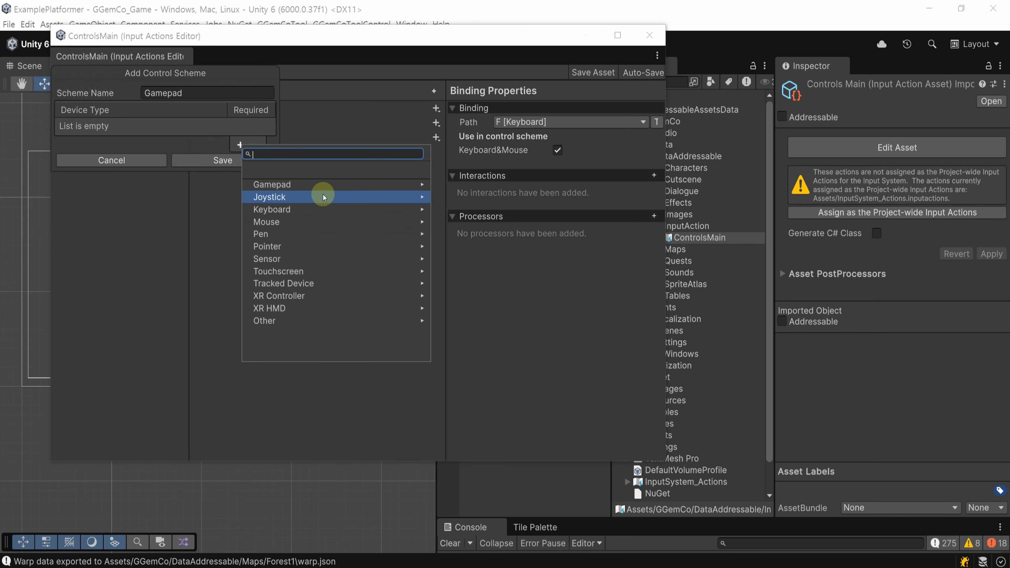
left_click(326, 184)
left_click(321, 185)
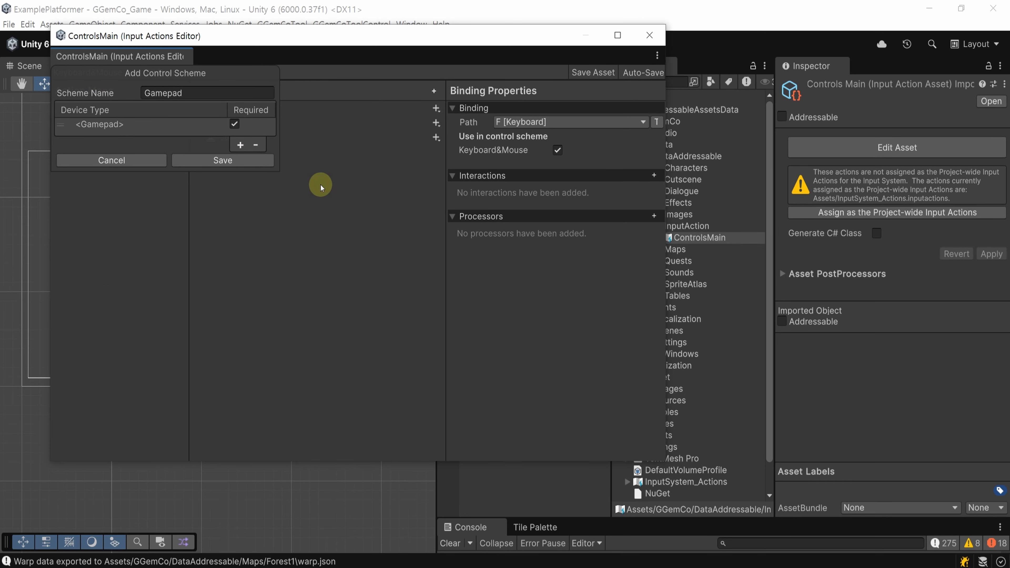
left_click(264, 162)
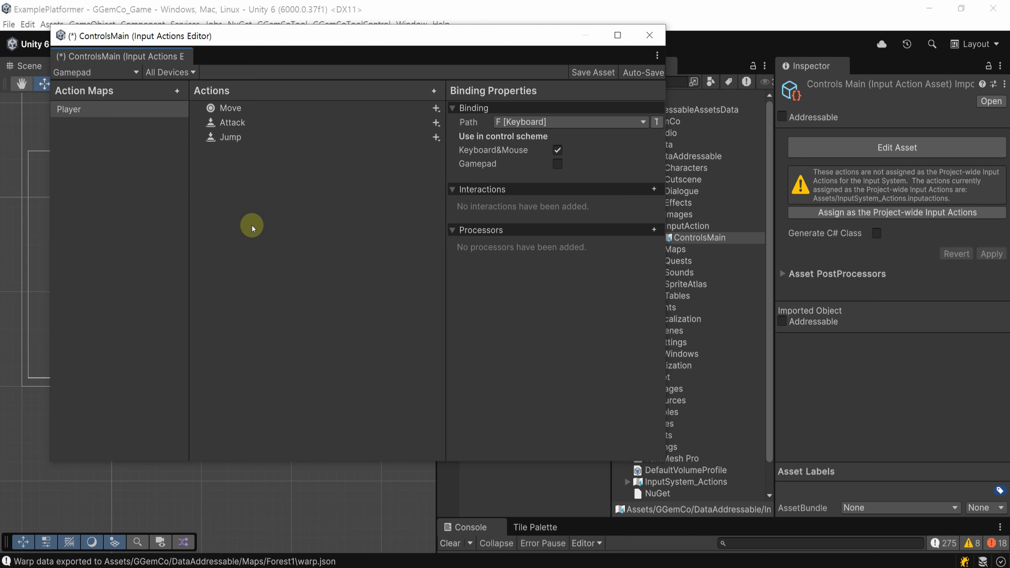
key("ctrl+s")
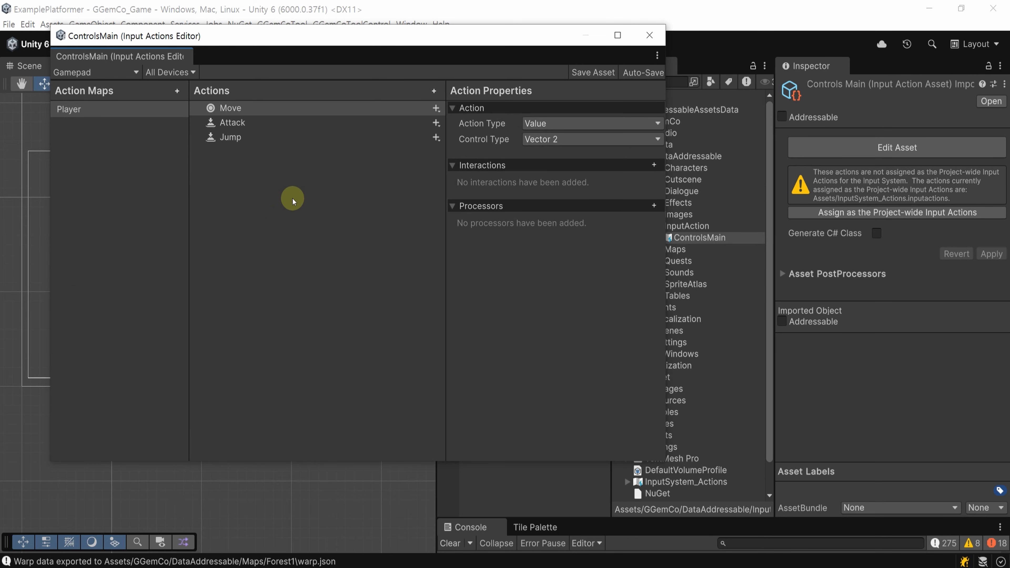
Step: Add a Left Stick [Gamepad] binding to the Move action, include it in the Gamepad scheme, and save the asset
left_click(349, 106)
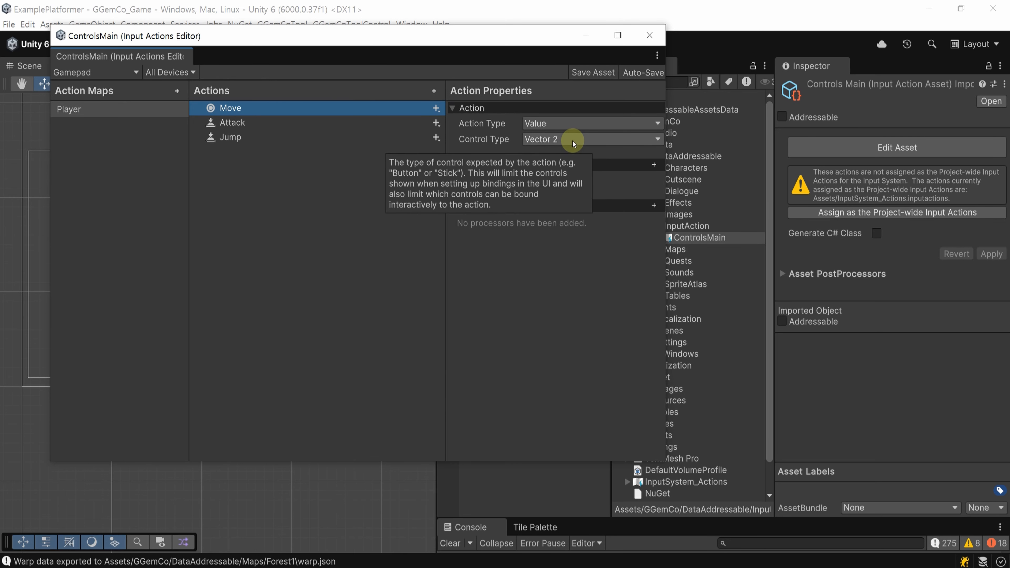
left_click(436, 108)
left_click(463, 117)
left_click(571, 122)
left_click(512, 138)
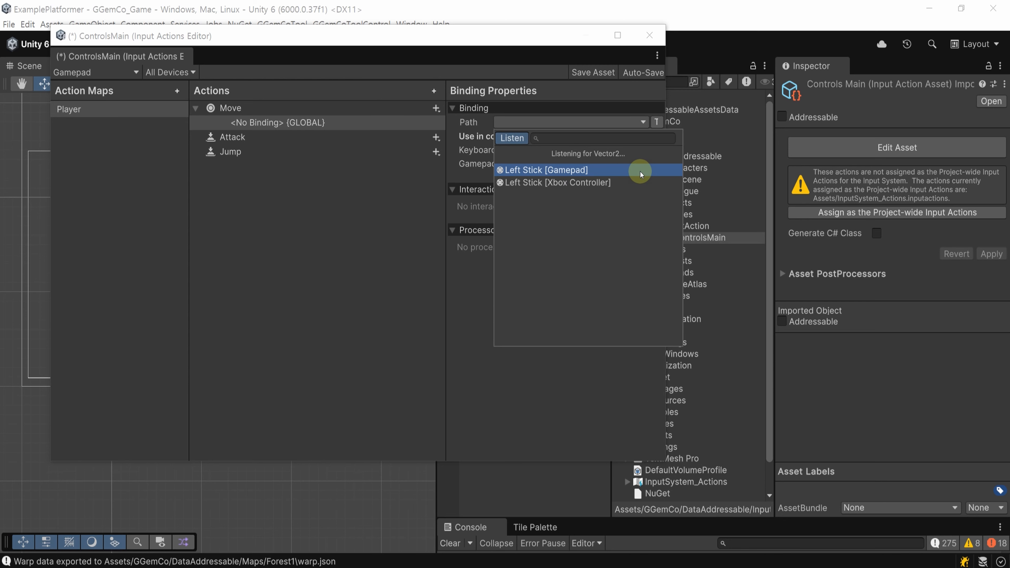
left_click(640, 171)
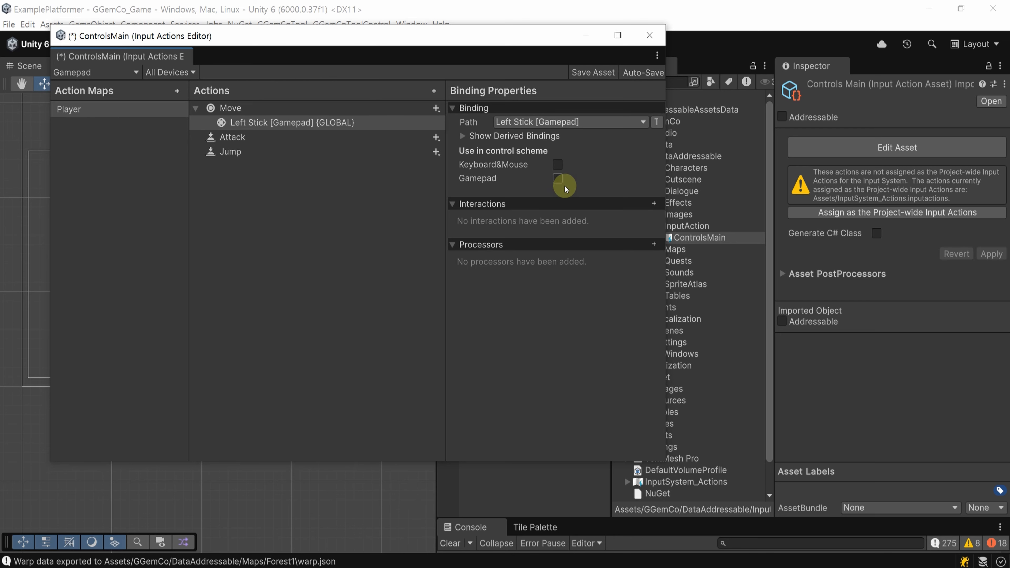
left_click(558, 179)
key("ctrl+s")
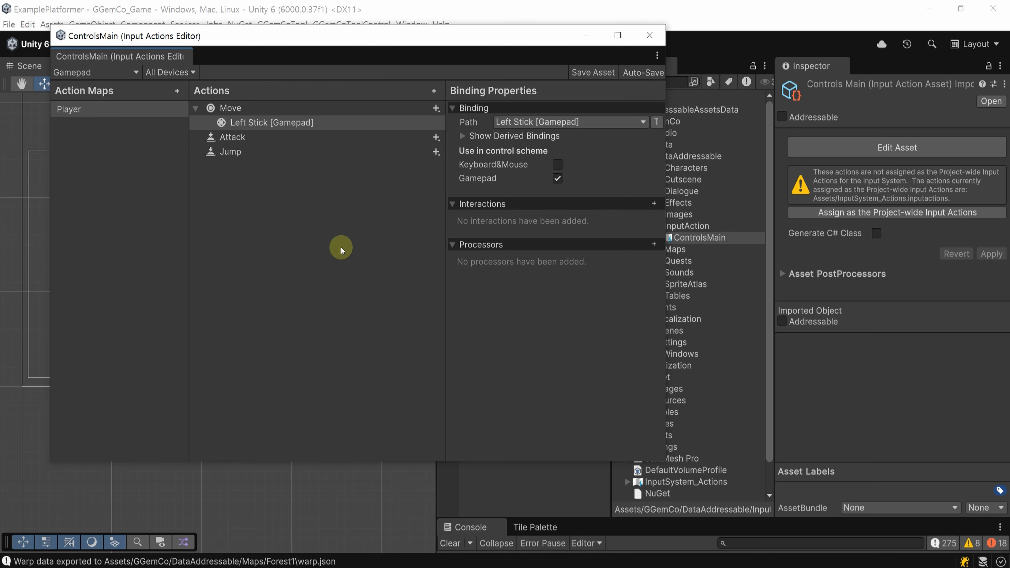
Step: Add a Button South [Gamepad] binding to the Attack action and include it in the Gamepad scheme
left_click(362, 137)
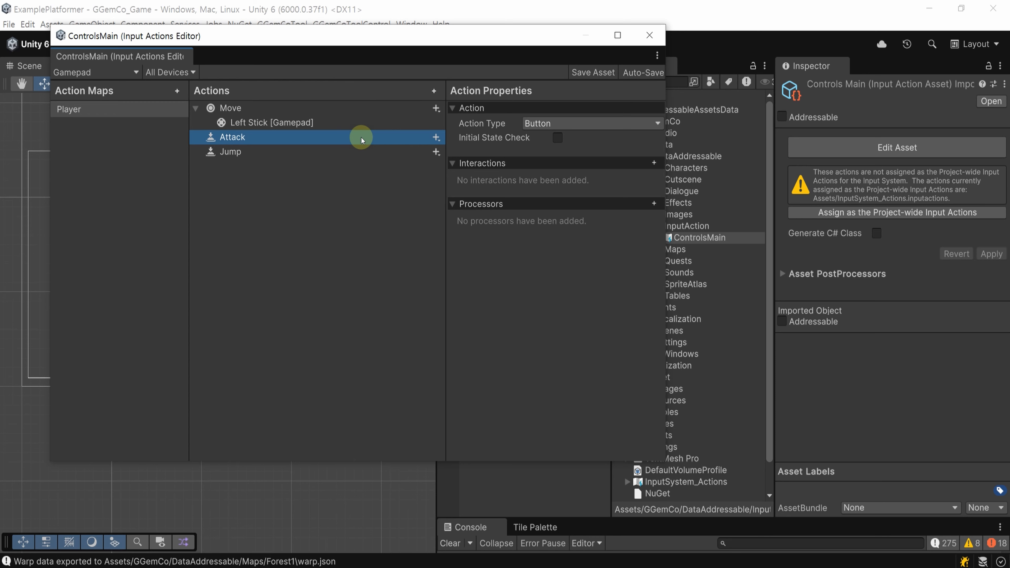
left_click(437, 137)
left_click(524, 148)
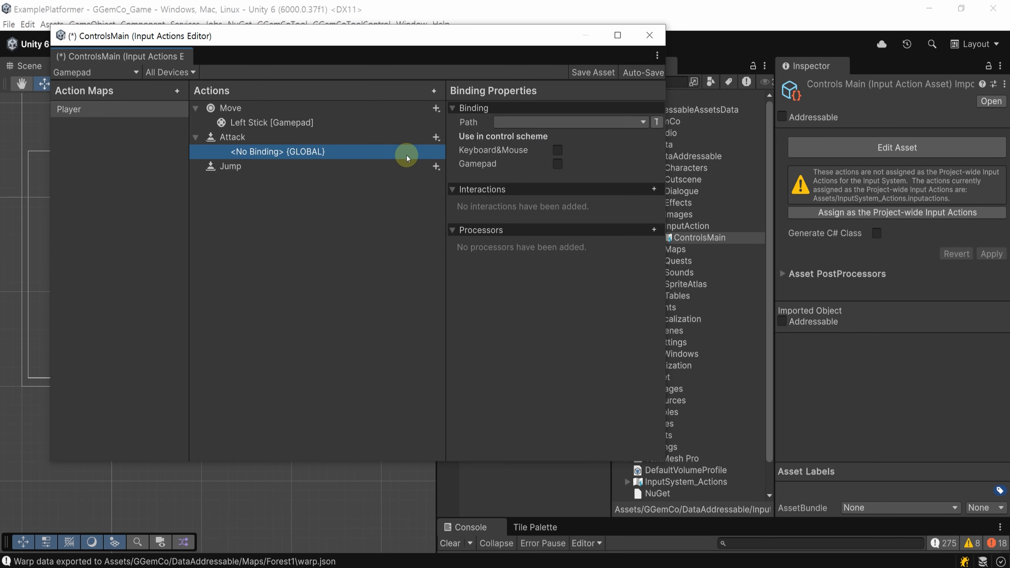
left_click(581, 124)
left_click(512, 138)
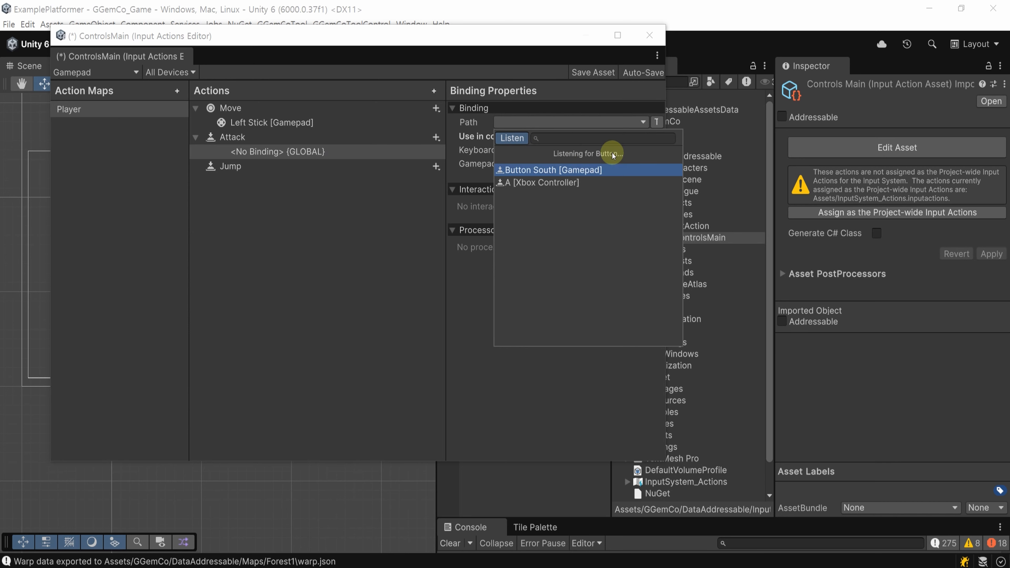
left_click(620, 169)
left_click(557, 178)
Step: Add a Button East [Gamepad] binding to the Jump action, include it in the Gamepad scheme, and save the asset
left_click(396, 164)
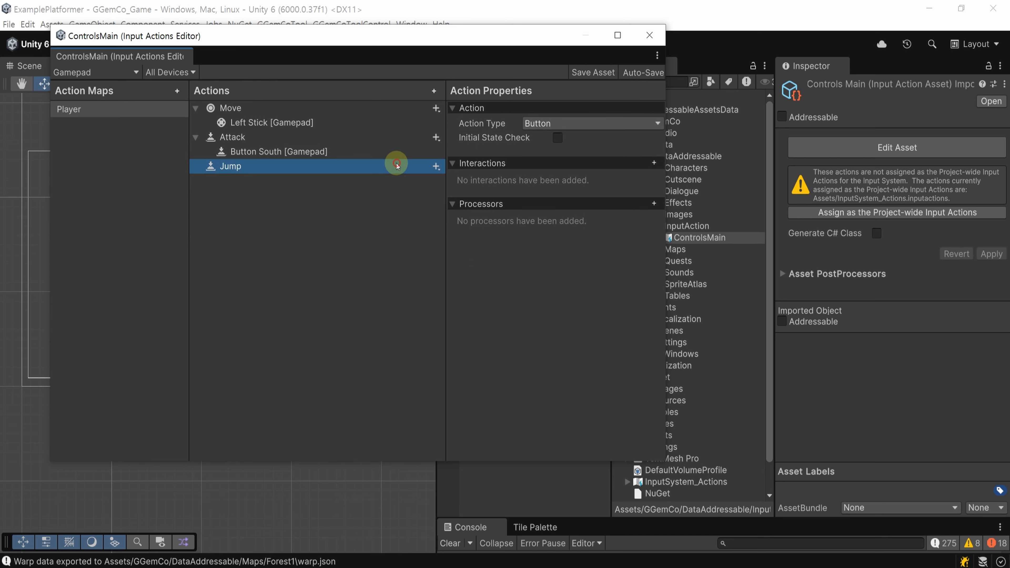
left_click(437, 167)
left_click(520, 174)
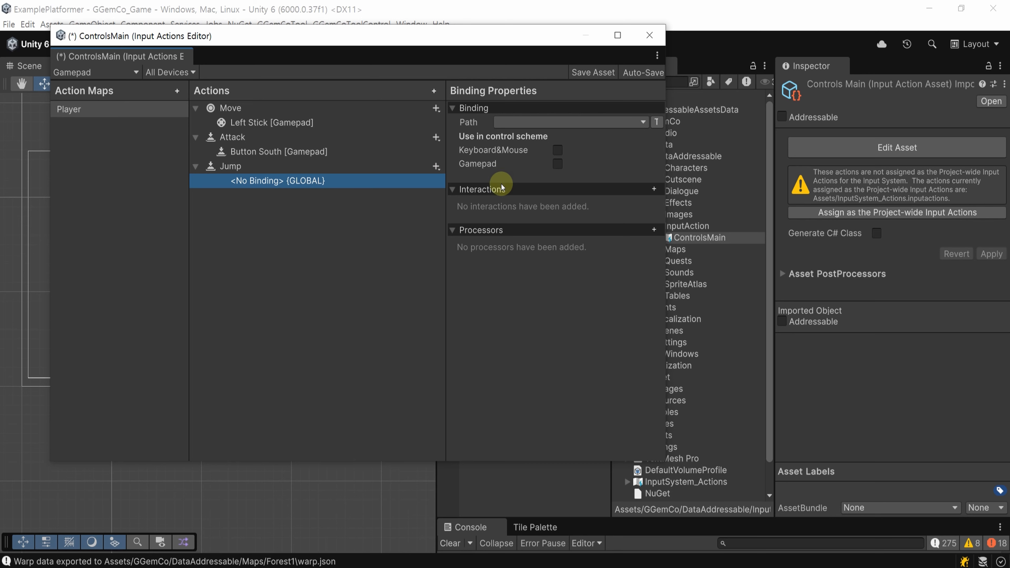
left_click(545, 123)
left_click(517, 138)
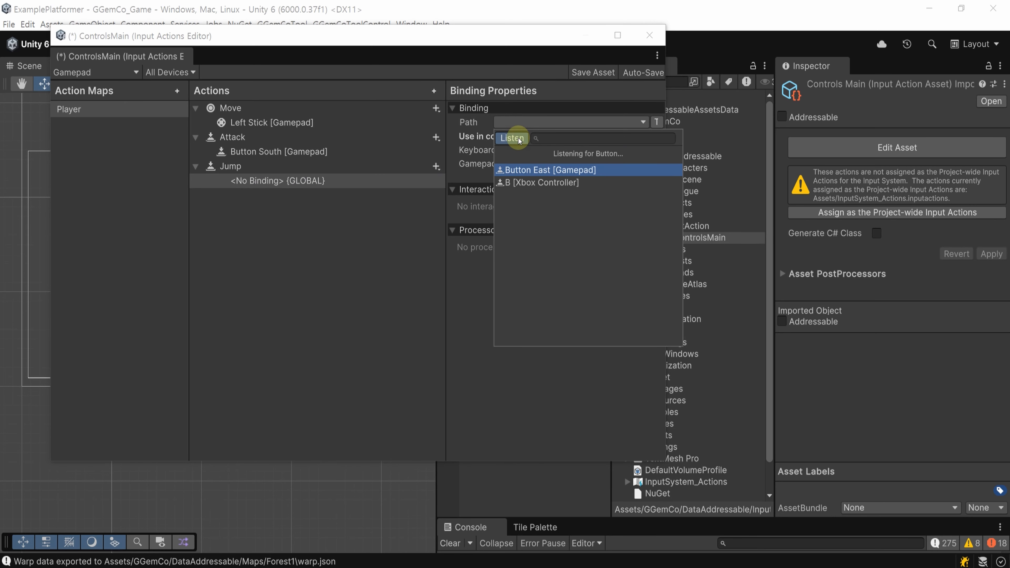
left_click(630, 173)
left_click(558, 179)
key("ctrl+s")
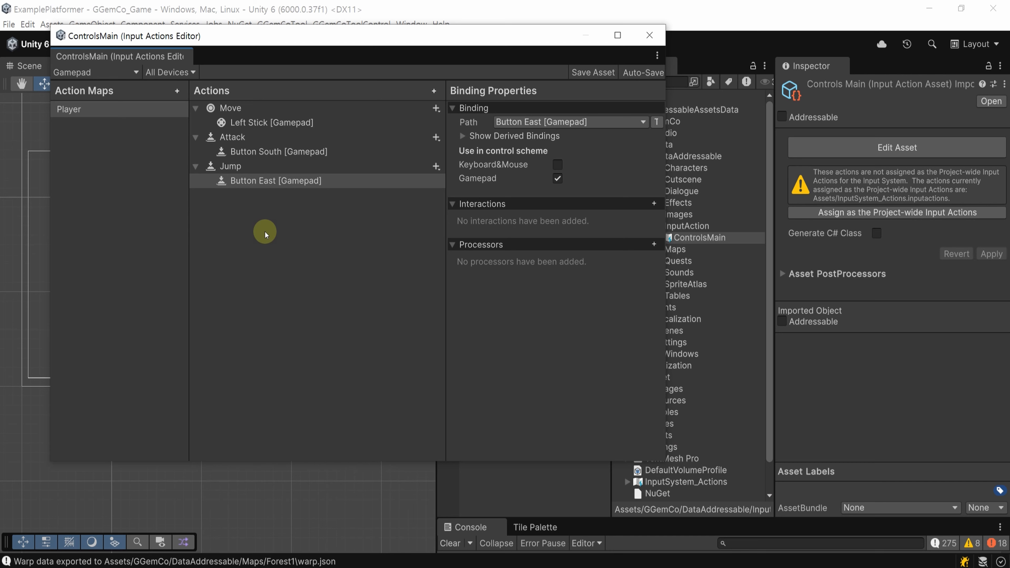
Step: Add a Scale Vector 2 processor to the Move action's 2D Vector in the Keyboard&Mouse scheme, with Y set to 0
left_click(109, 71)
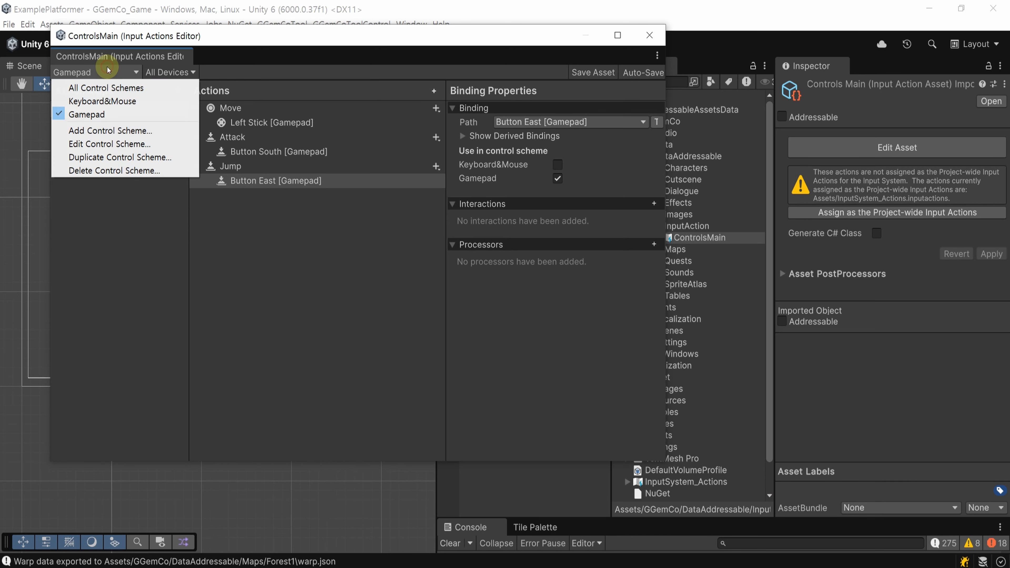
left_click(103, 101)
left_click(337, 127)
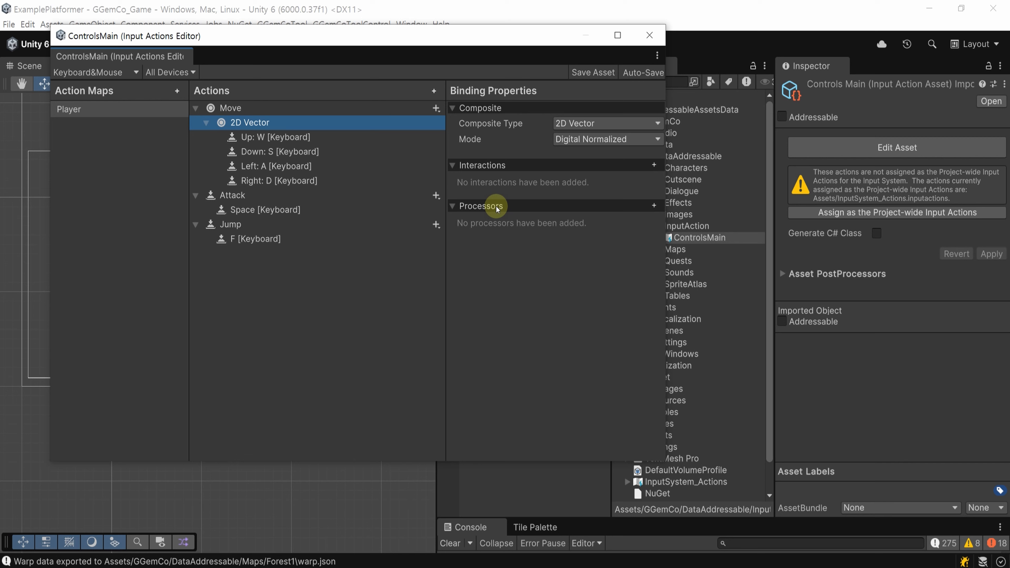
left_click(654, 206)
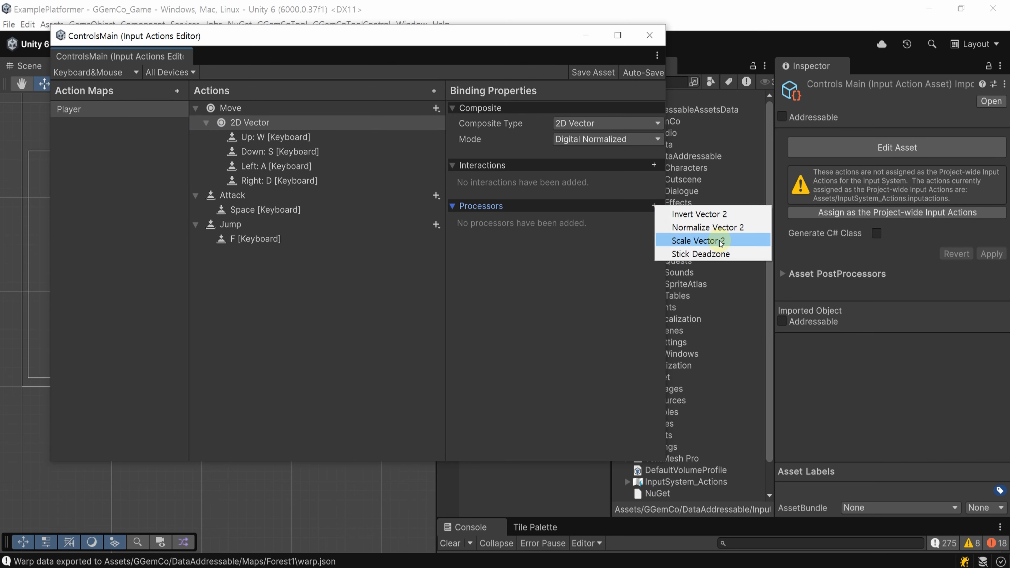
left_click(733, 242)
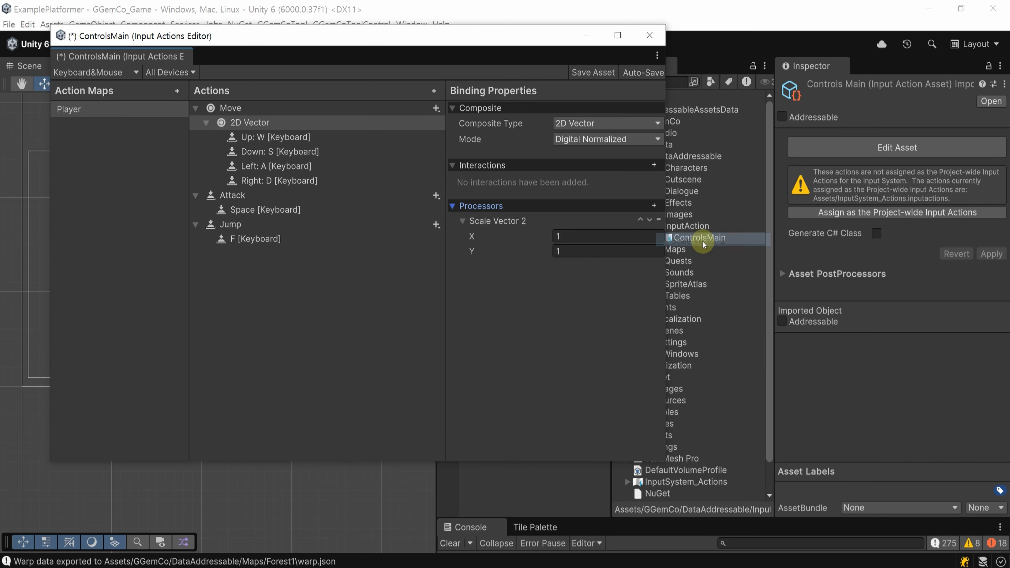
left_click(586, 251)
type("0")
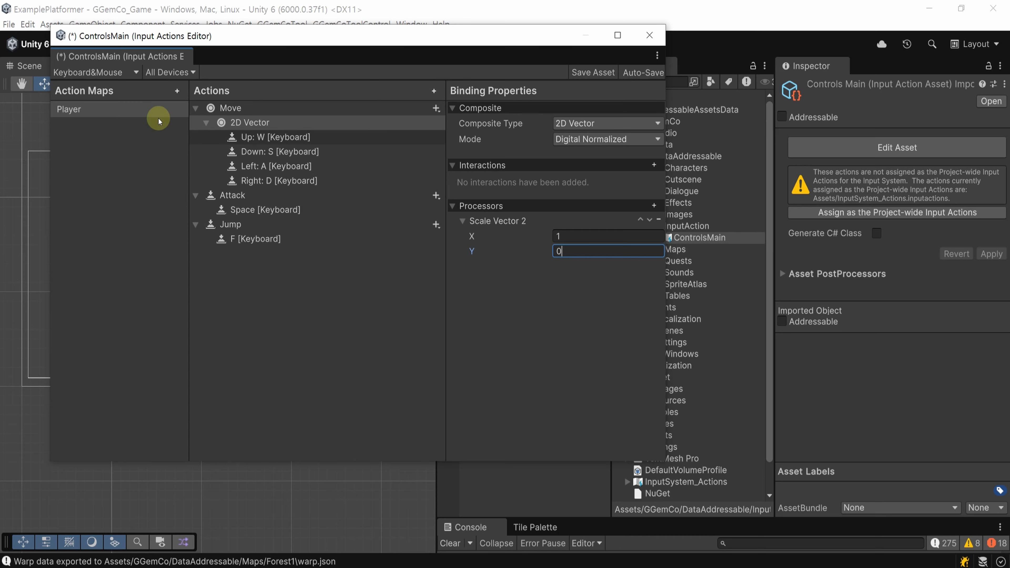
Step: In the Gamepad scheme, open the choice of processors to add for the Move action's Left Stick [Gamepad] binding
left_click(99, 72)
left_click(104, 119)
left_click(344, 122)
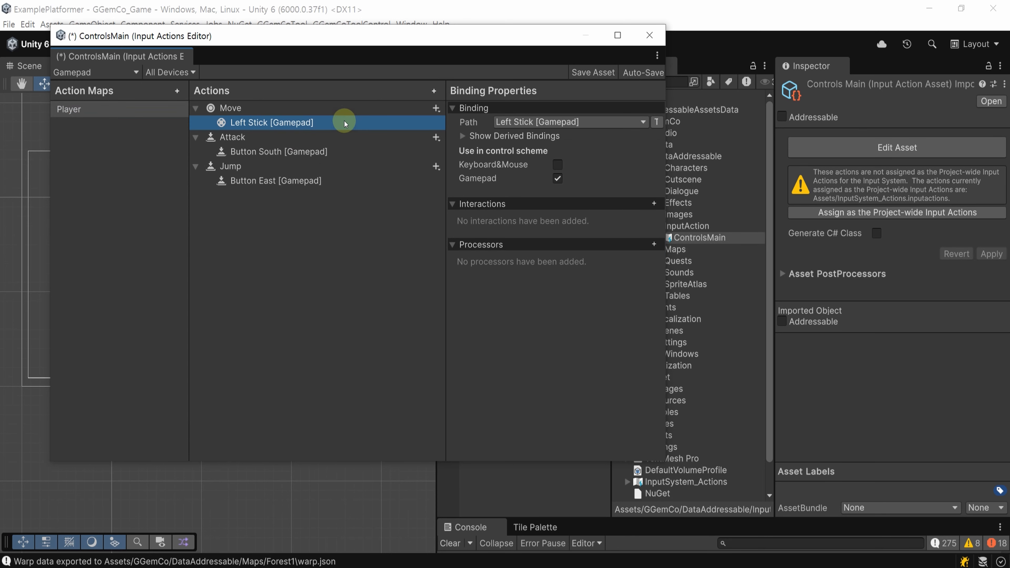
left_click(654, 244)
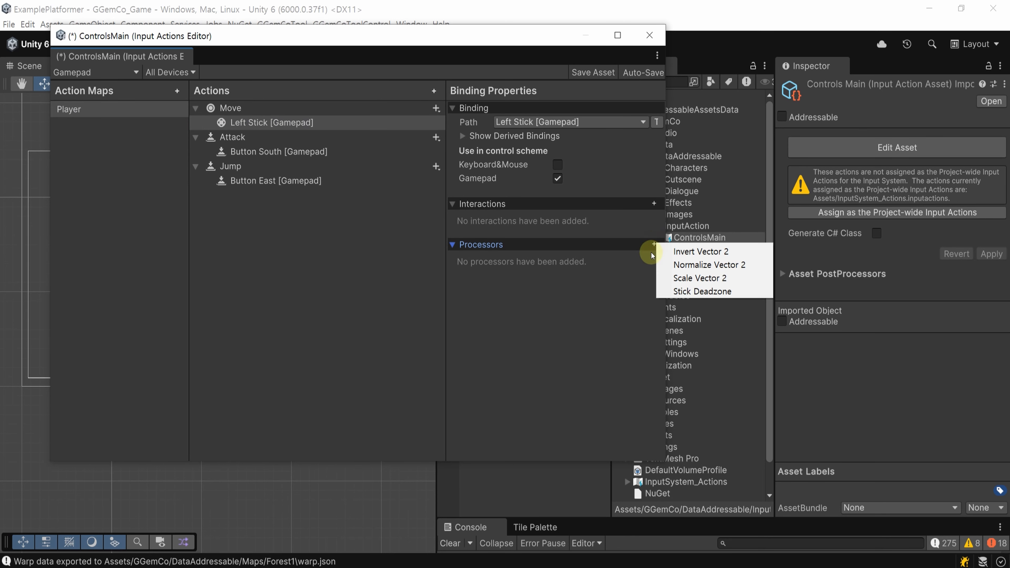
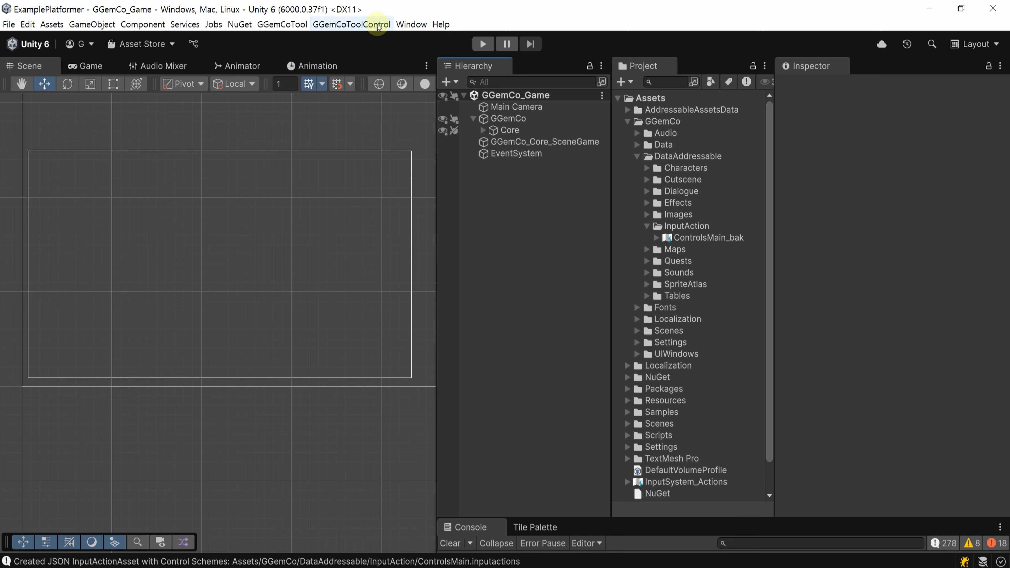
Step: Generate the default Input Action file with the GGemCo control tool's basic setup (기본 셋팅하기)
left_click(385, 25)
mouse_move(370, 38)
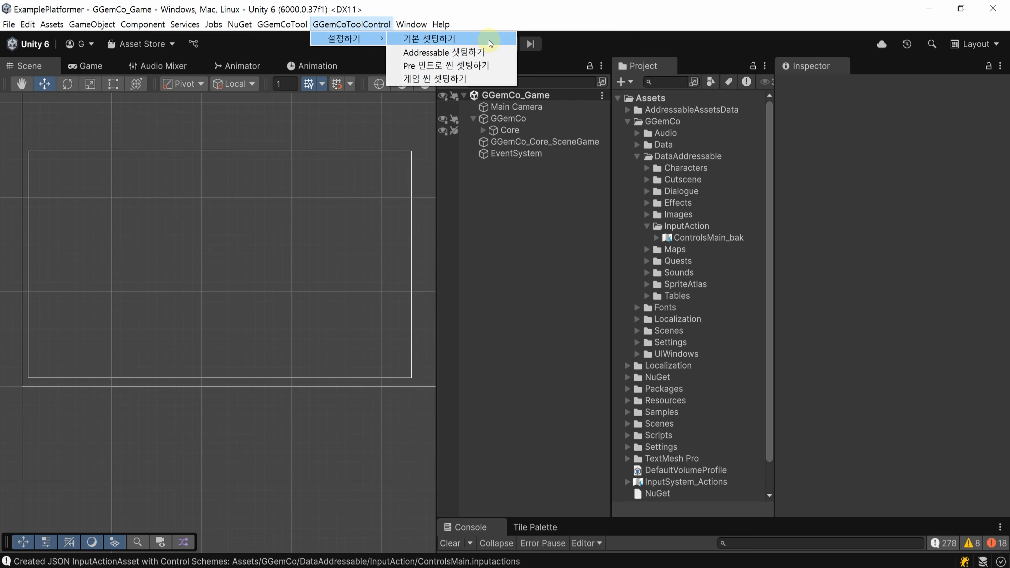
left_click(481, 38)
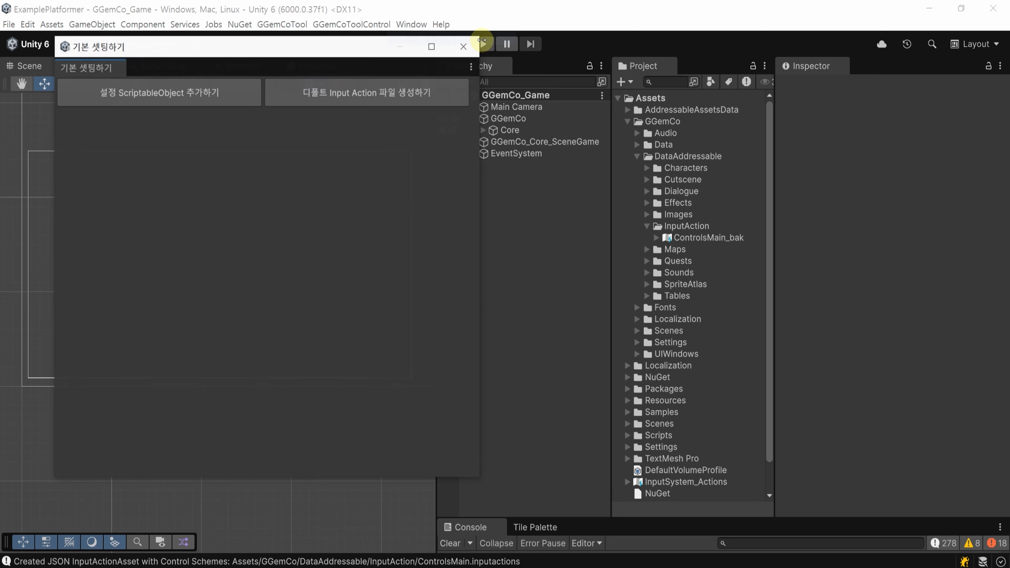
left_click(442, 98)
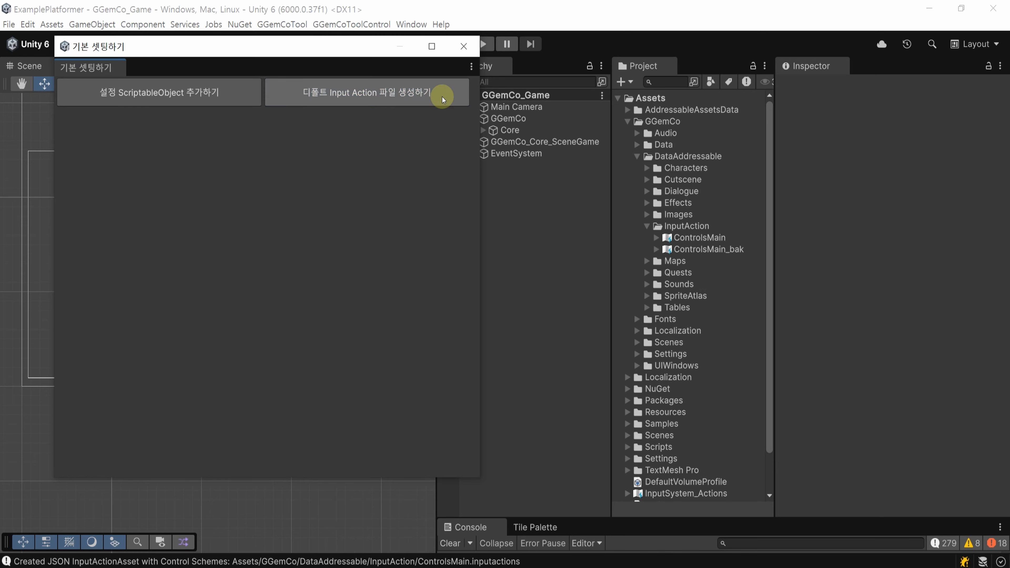
Step: Open the generated ControlsMain asset and review its Move, Attack and Jump bindings in the Keyboard&Mouse and Gamepad schemes
left_click(748, 238)
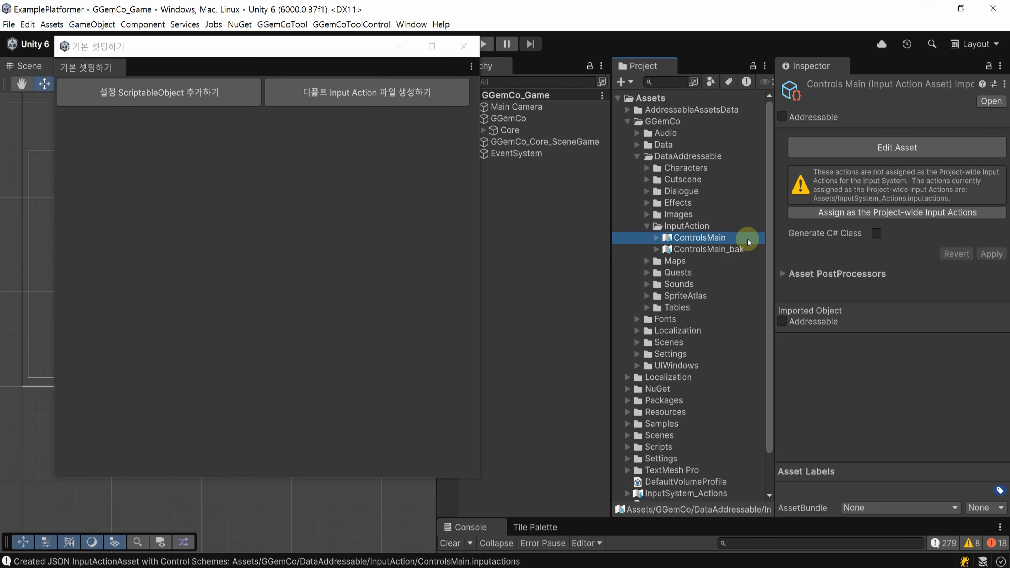
double_click(729, 239)
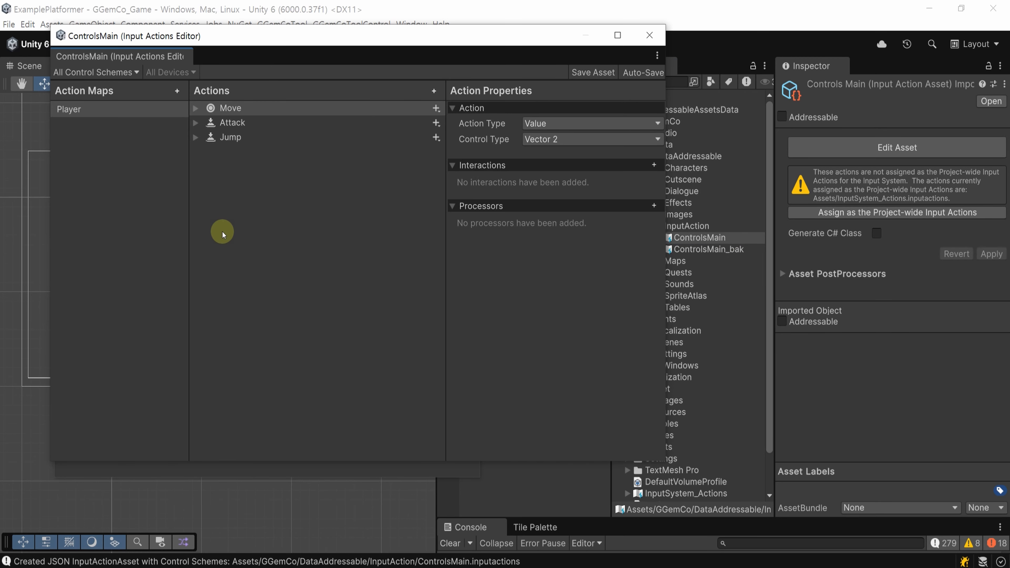
left_click(195, 137)
left_click(195, 123)
left_click(195, 107)
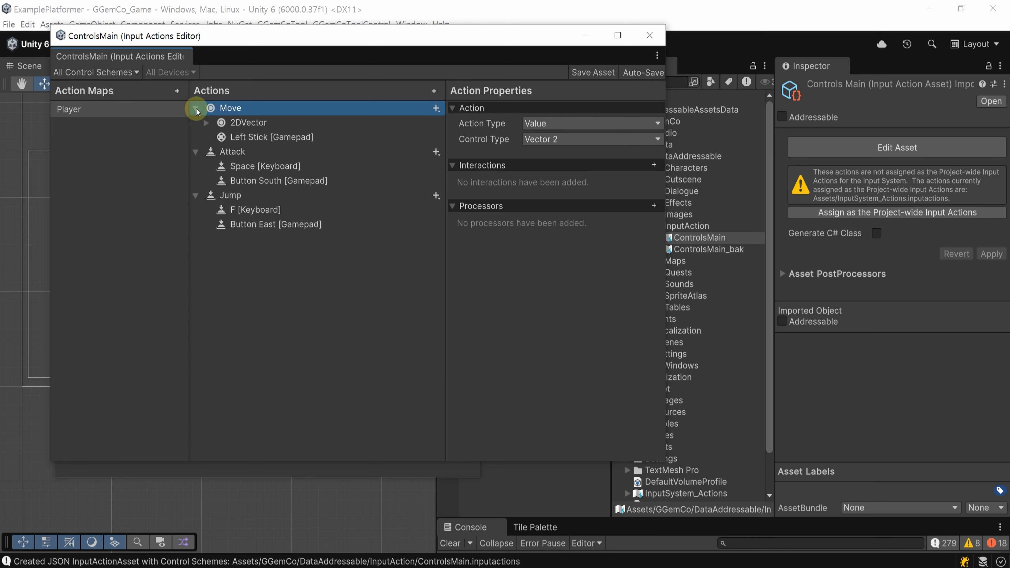
left_click(97, 72)
left_click(99, 99)
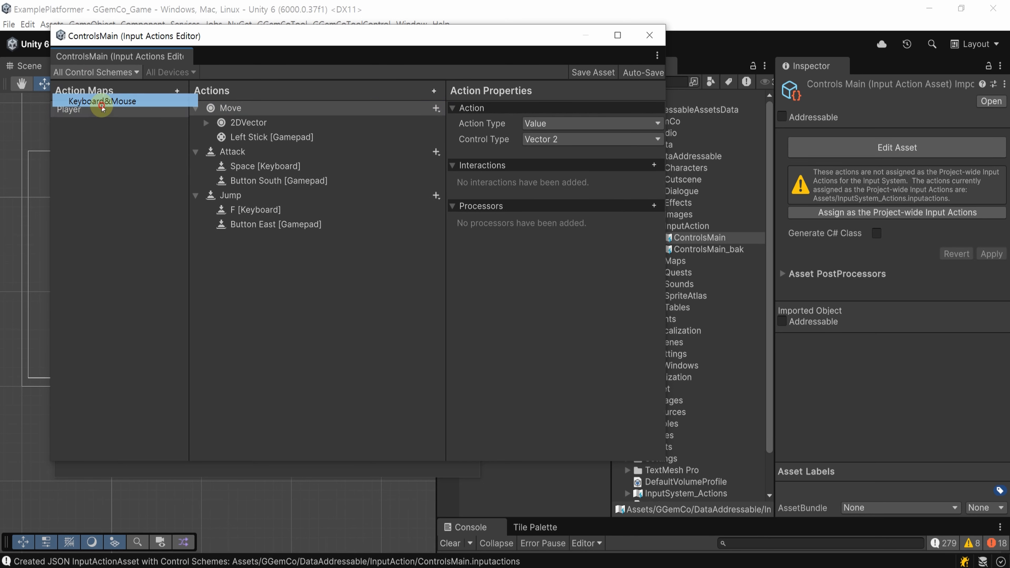
left_click(101, 76)
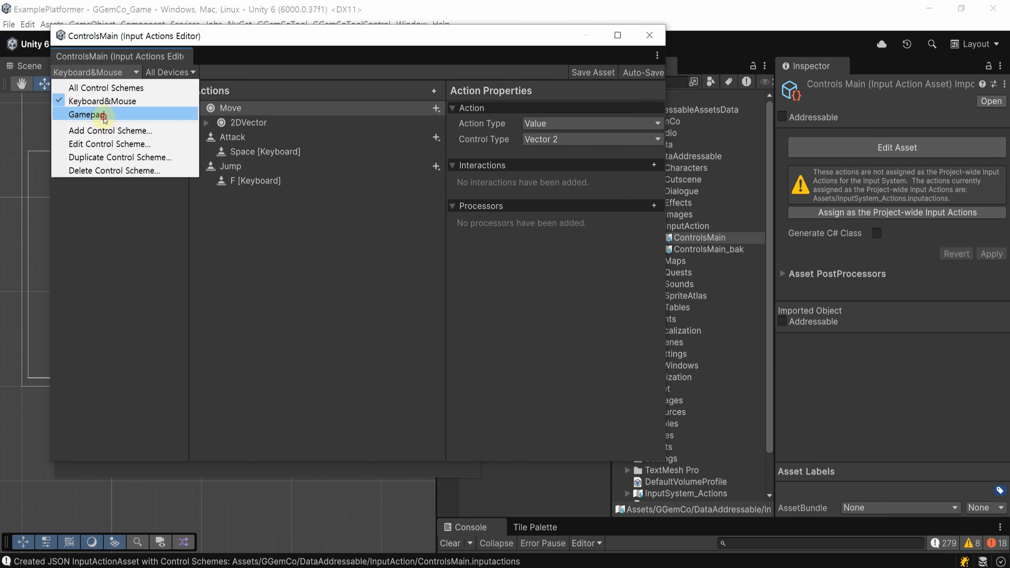
left_click(104, 115)
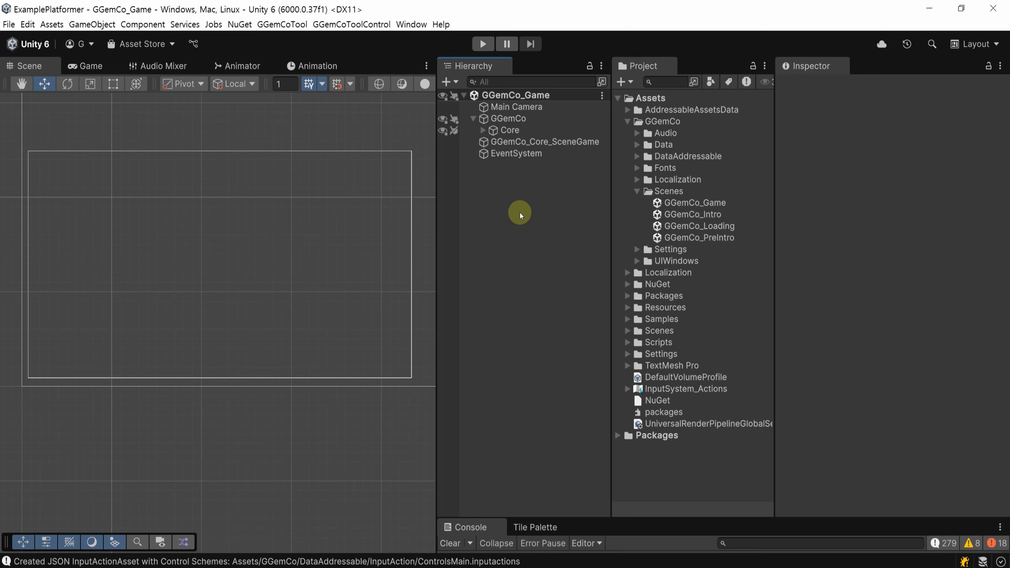
Step: Open the GGemCo_PreIntro scene and set up its required GameLoaderManagerControl object with the control tool's Pre-intro scene setup
left_click(743, 238)
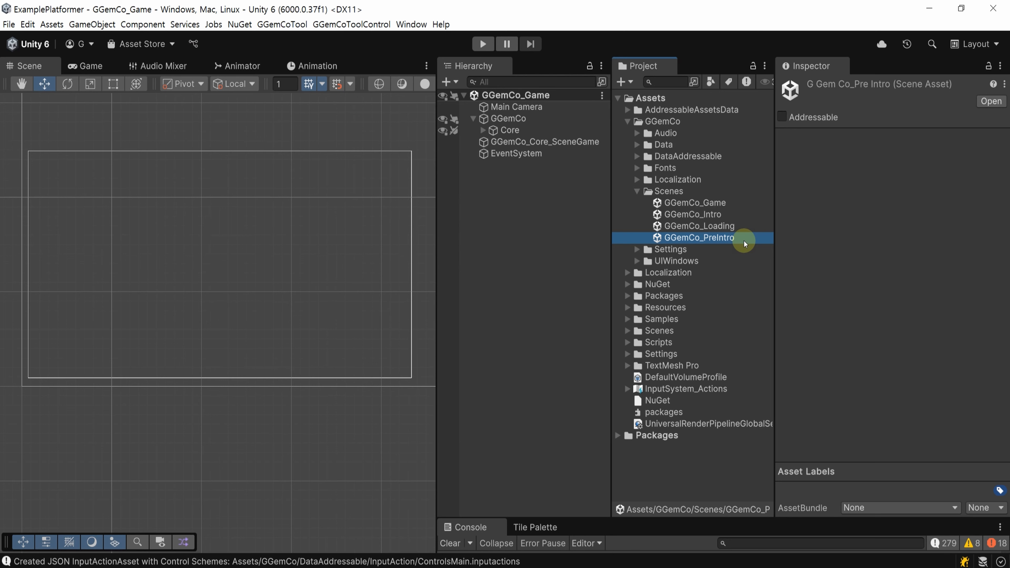
double_click(748, 239)
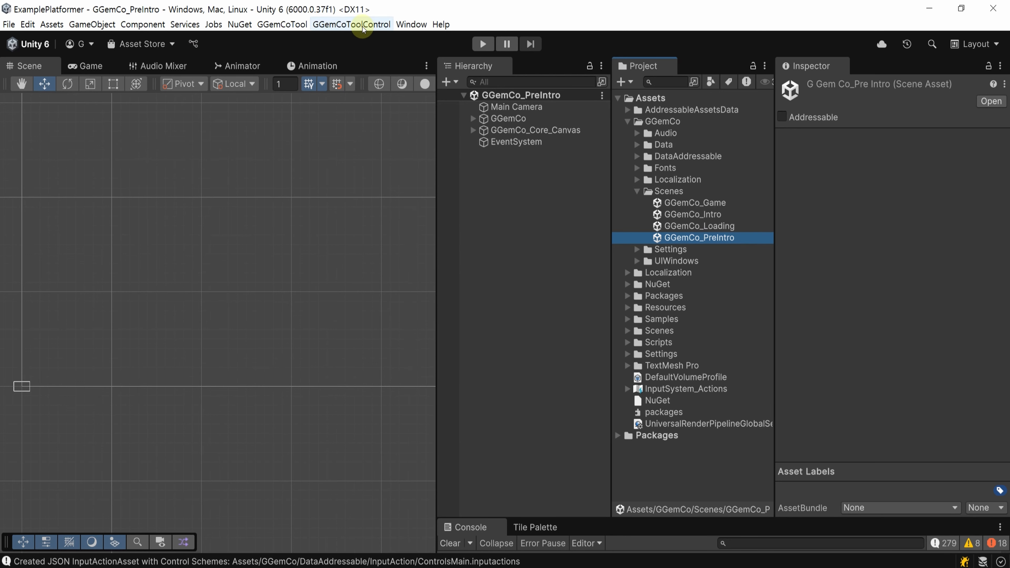
left_click(351, 25)
mouse_move(380, 40)
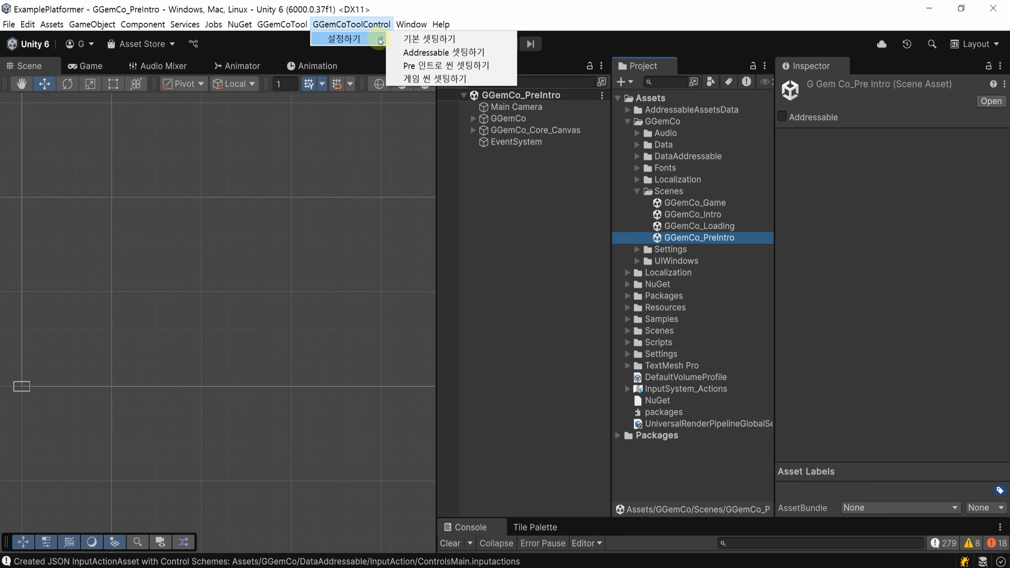
left_click(505, 66)
left_click_drag(511, 132, 236, 137)
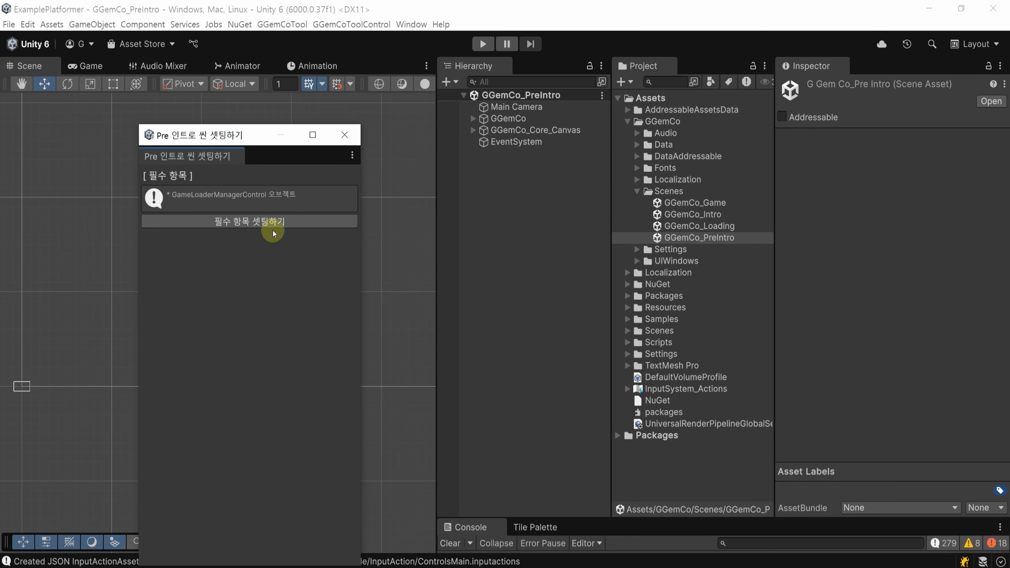
left_click(301, 224)
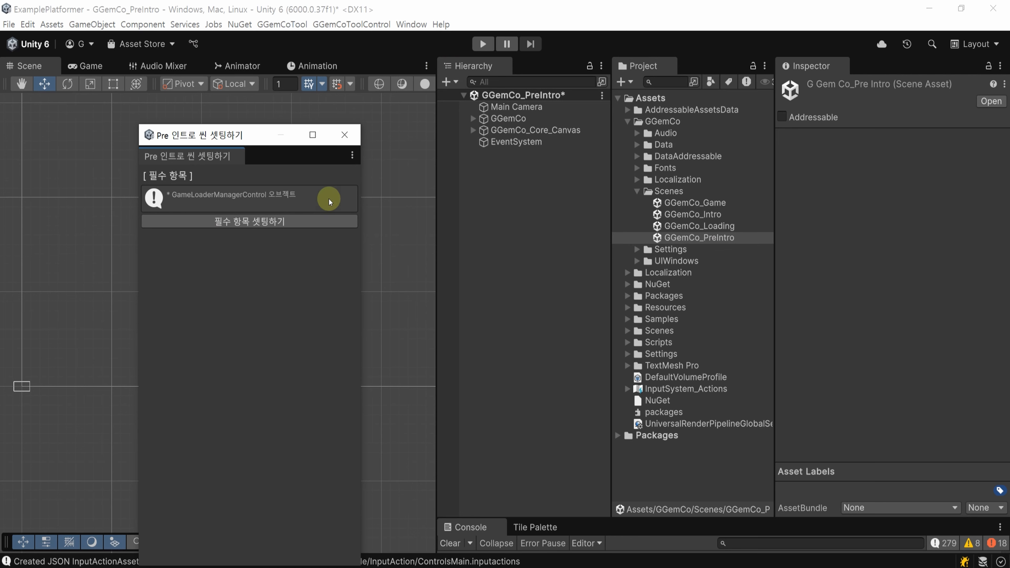
Step: Inspect the game loader manager object under GGemCo's Control group, then close the setup window and save the GGemCo_PreIntro scene
left_click(473, 120)
left_click(482, 142)
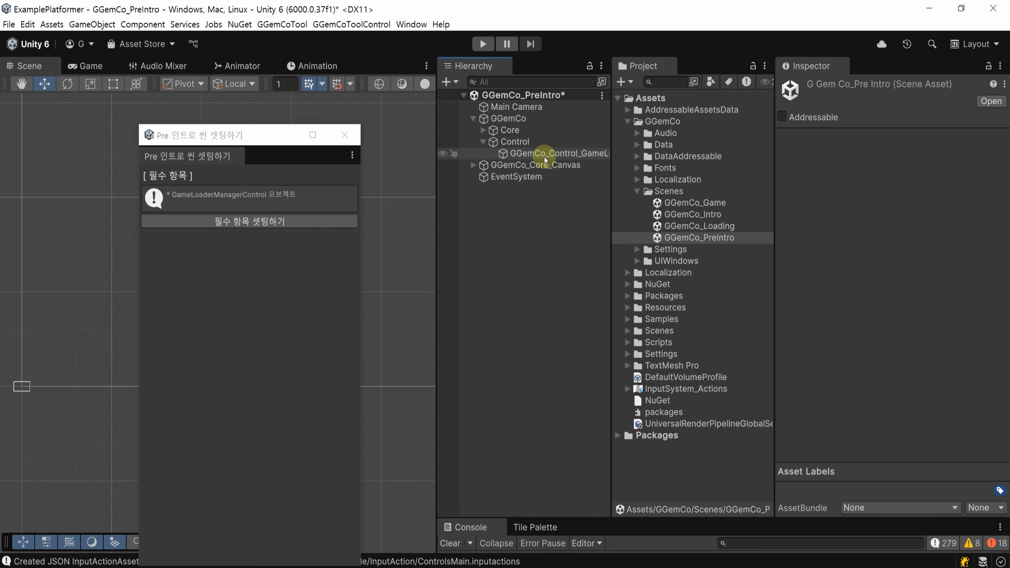
left_click(552, 153)
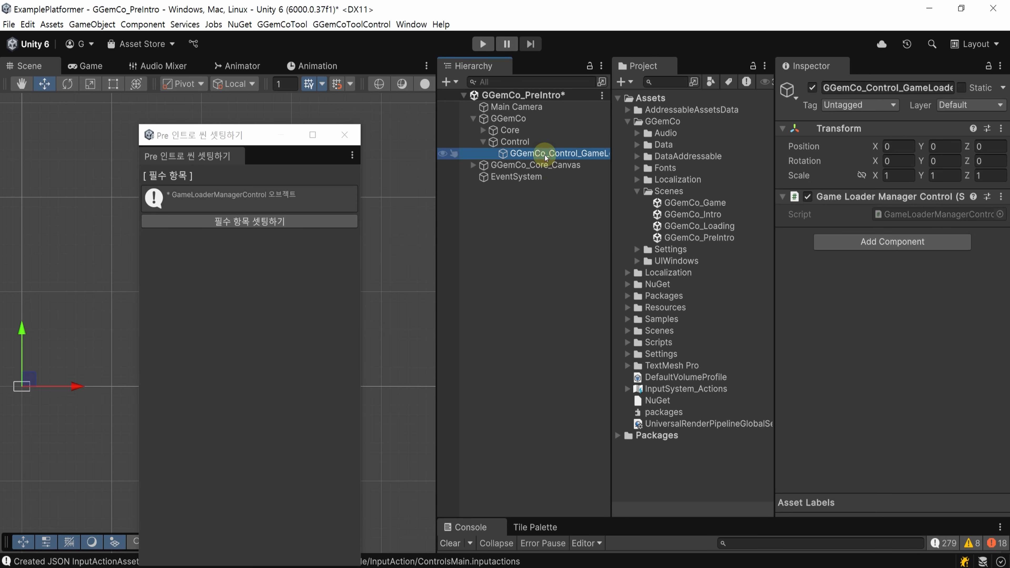
left_click(345, 135)
key("ctrl+s")
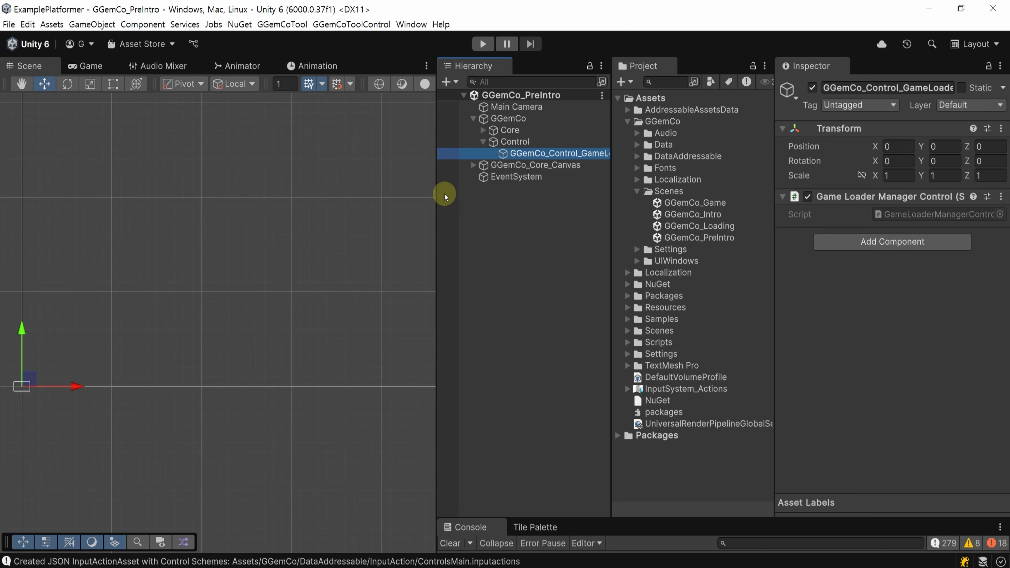
Step: Widen the Hierarchy panel to show more of the long object names, and clear the object selection
left_click_drag(437, 185, 350, 186)
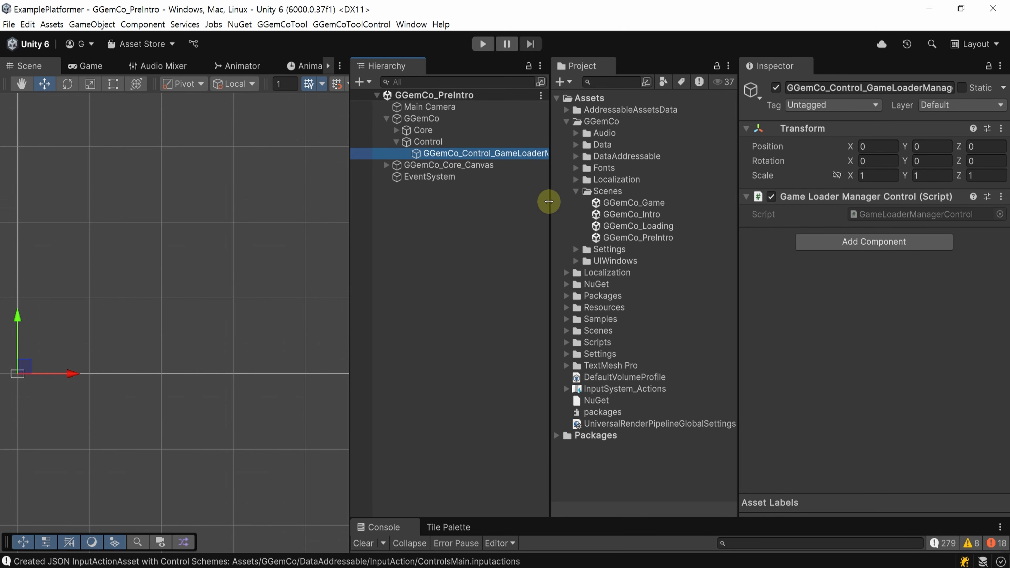
left_click_drag(549, 201, 561, 200)
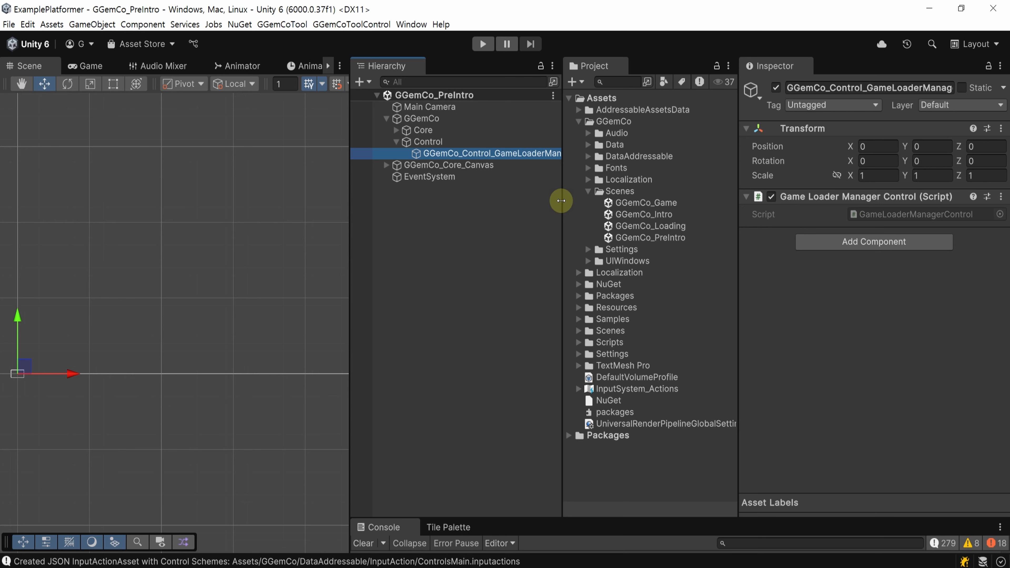
left_click(481, 252)
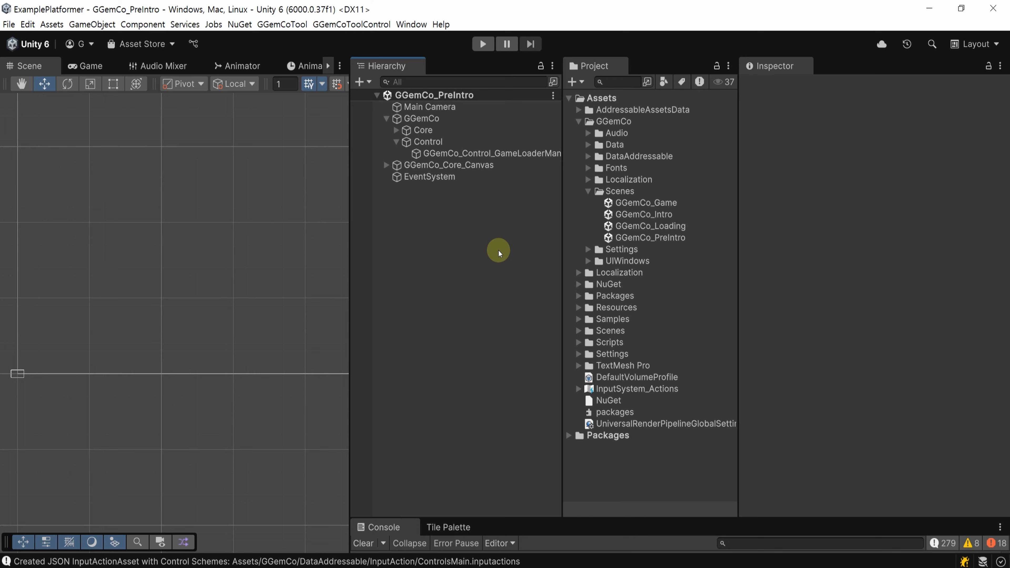
Step: Open the GGemCo_Intro scene and expand GGemCo_Core_Canvas to show its child objects
left_click(716, 215)
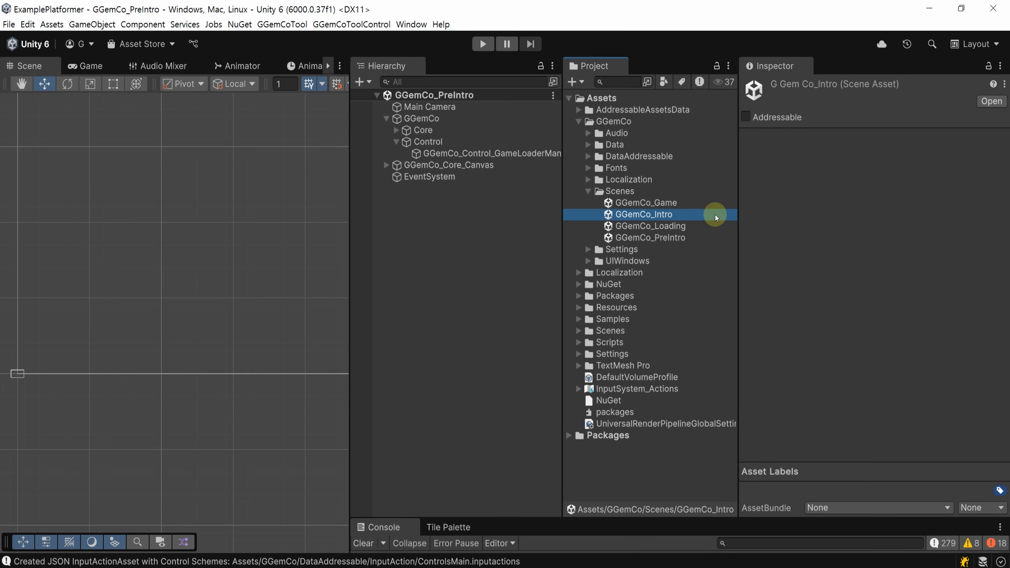
double_click(716, 216)
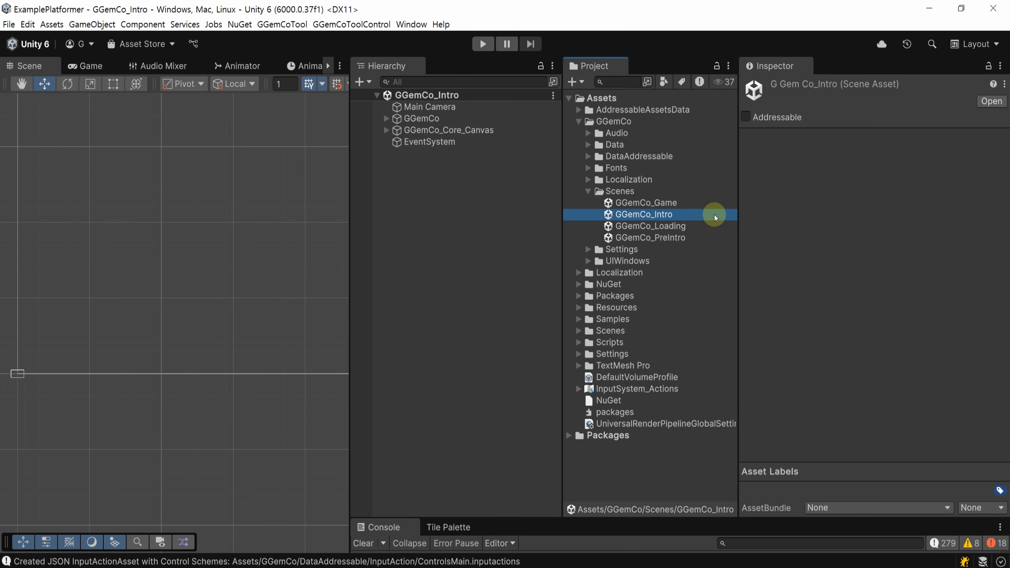
left_click(387, 131)
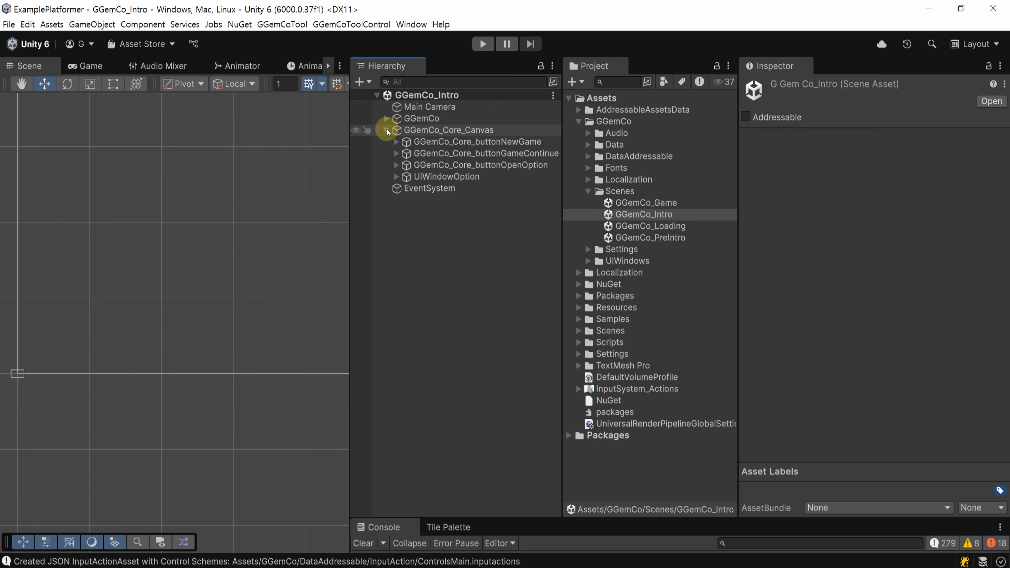
Step: Import the UIWindows sample of the GGemCo 2D Control package from Package Manager, then close that window
left_click(480, 177)
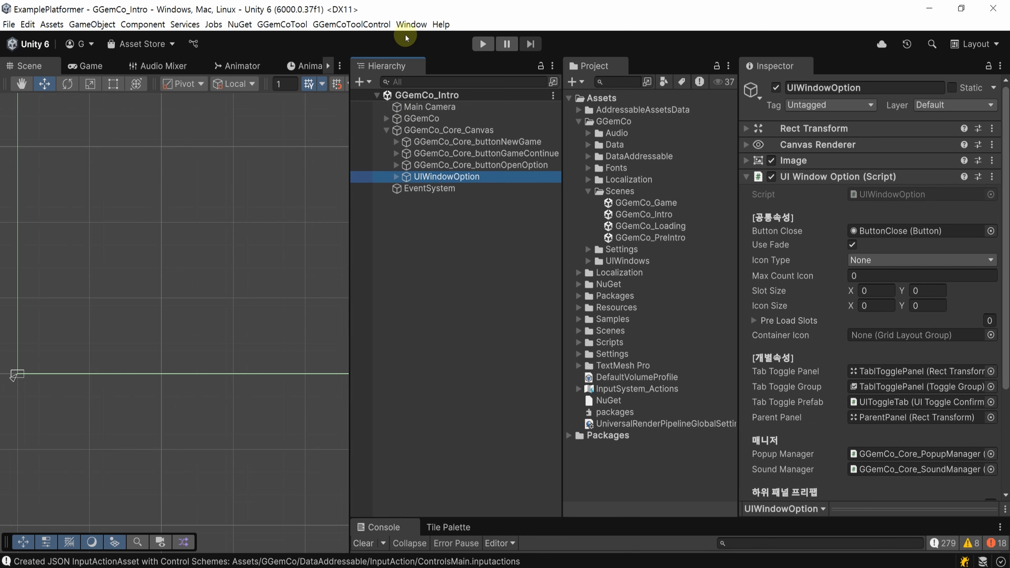
left_click(412, 24)
left_click(509, 190)
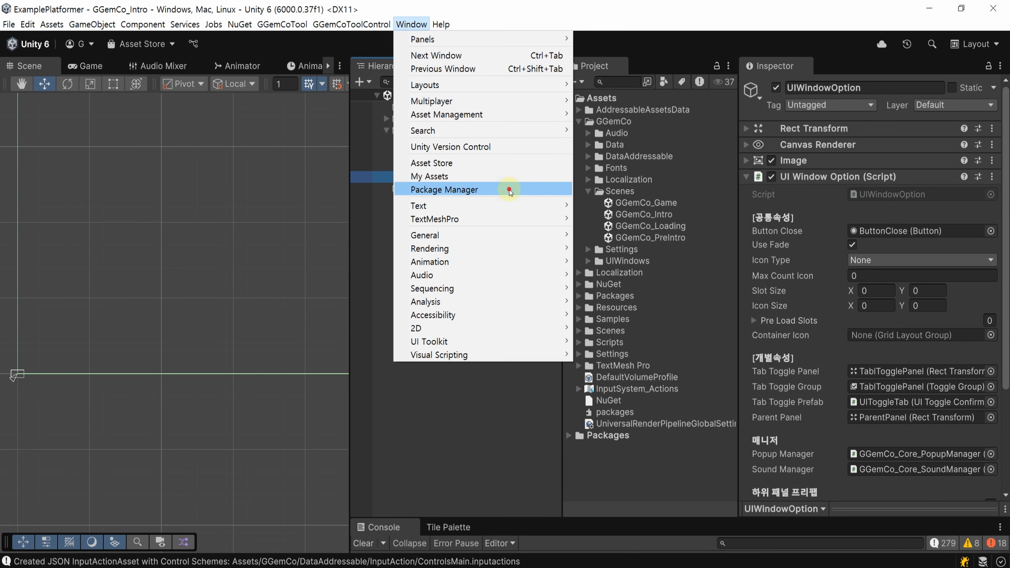
left_click(211, 213)
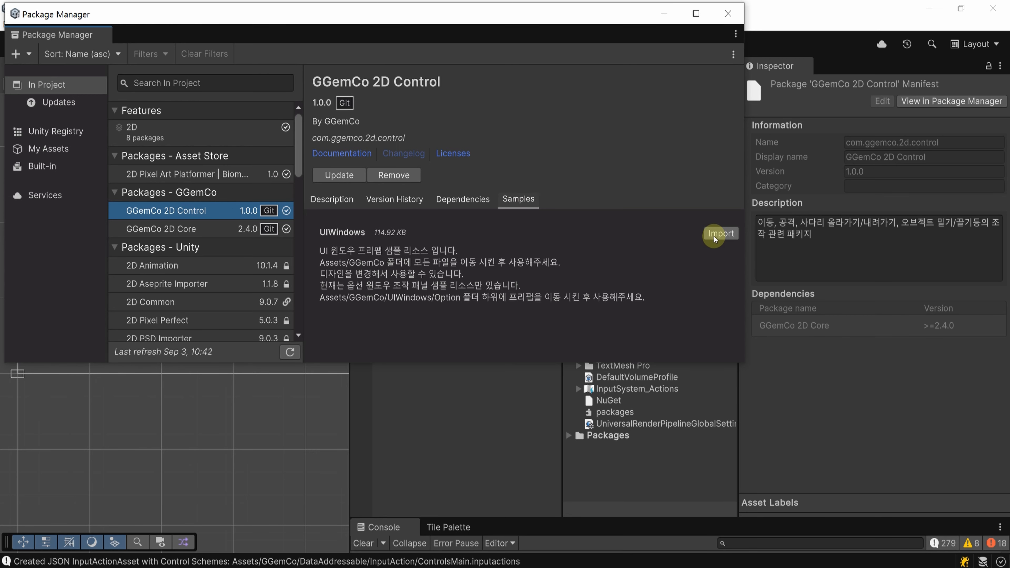
left_click(721, 235)
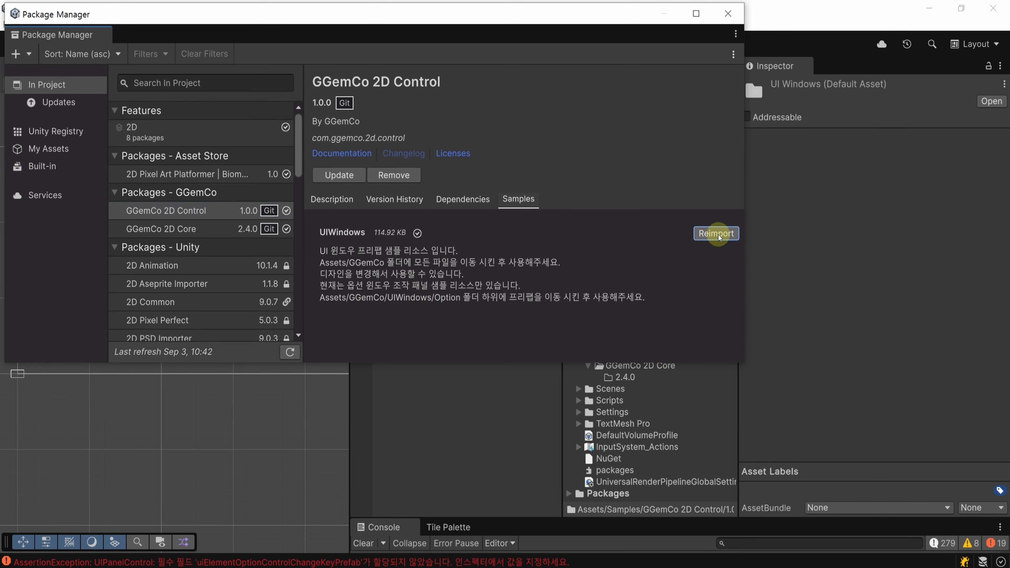
left_click(728, 14)
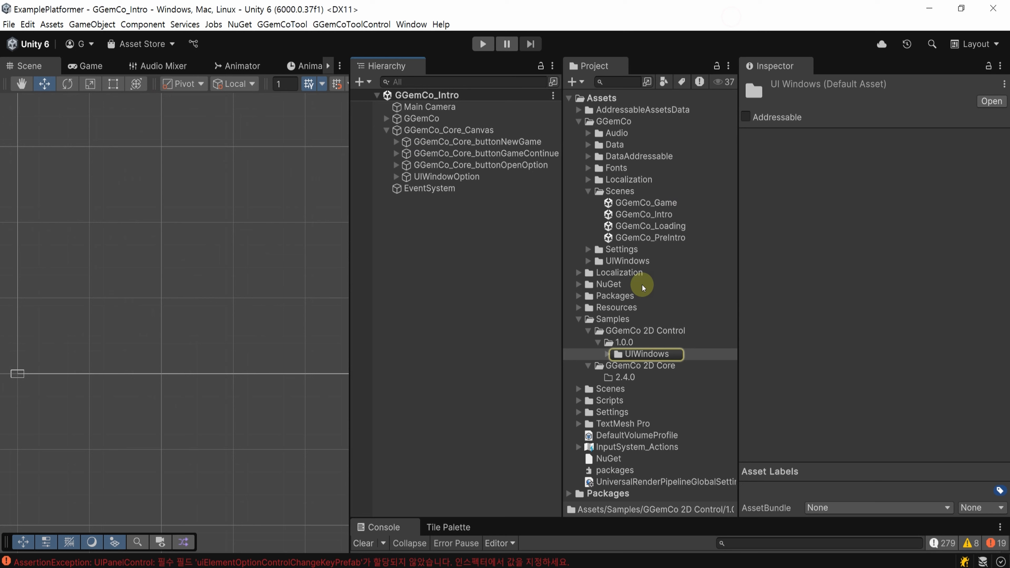
Step: Move the imported sample's UIElementPanelControlChangeKey and UIPanelControl prefabs into the GGemCo/UIWindows/Option folder
left_click(607, 354)
left_click(618, 366)
left_click(676, 377)
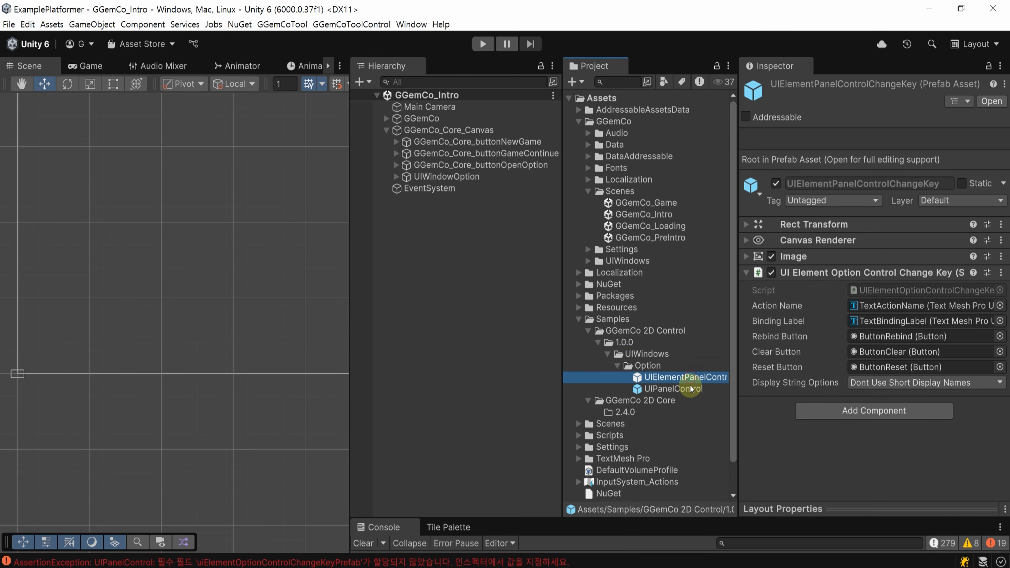
left_click(690, 388)
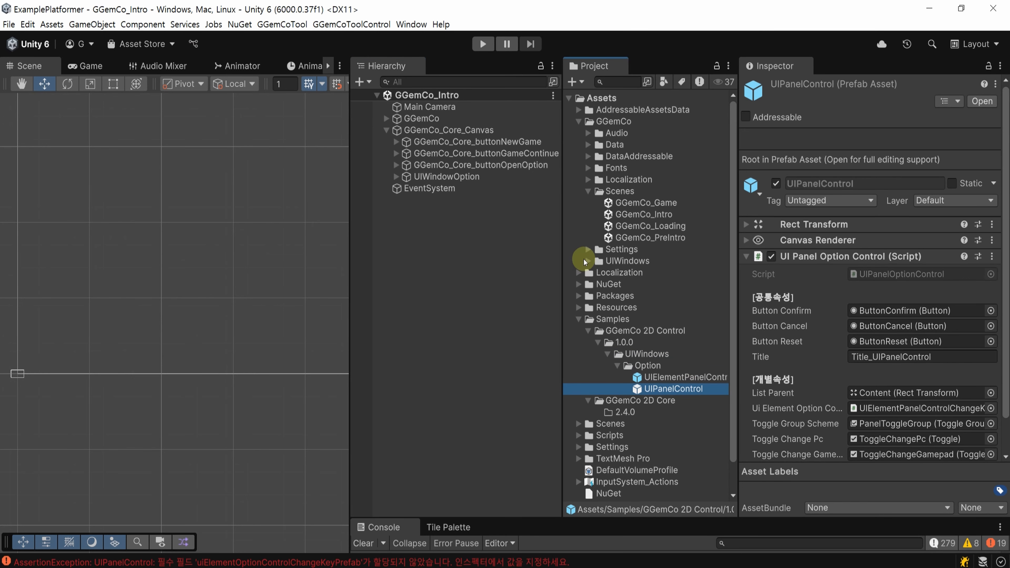
left_click(588, 261)
scroll(664, 251, "down", 5)
scroll(662, 247, "down", 3)
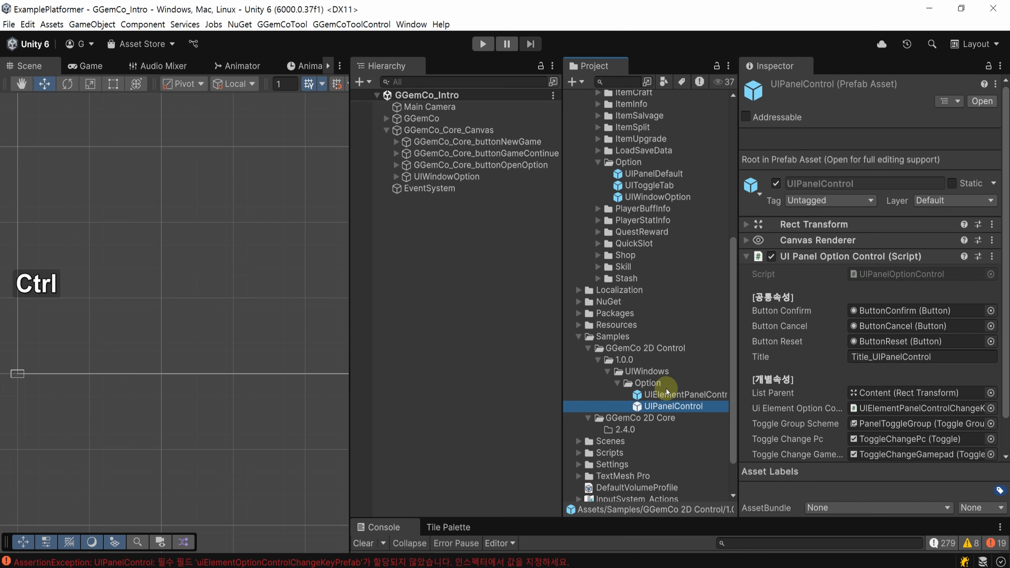
left_click(656, 396, "ctrl")
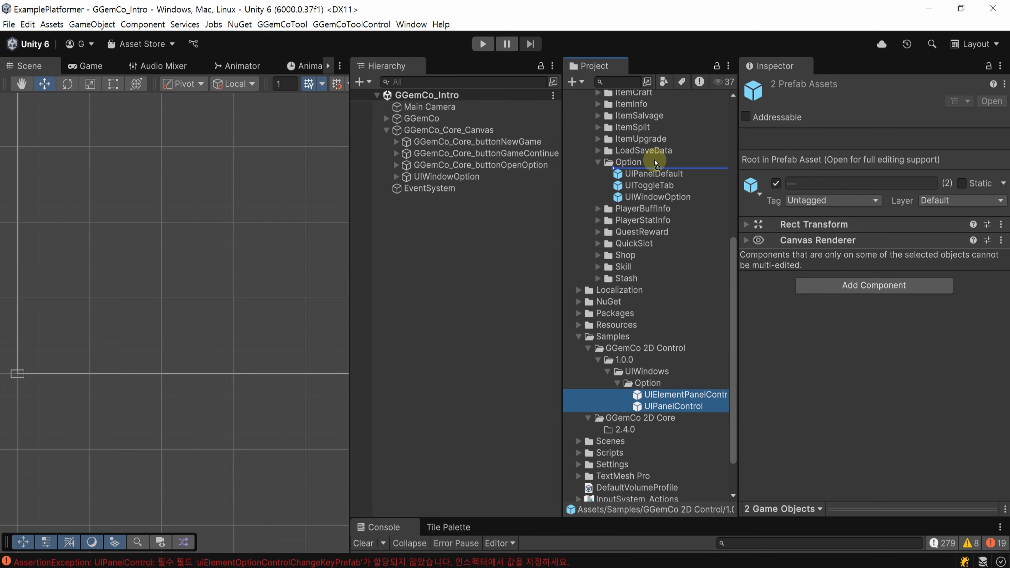
left_click_drag(657, 163, 915, 385)
Step: Add UIPanelControl as Element 1 of UIWindowOption's List Prefab Panel in GGemCo_Intro, and save the scene
left_click(446, 177)
scroll(875, 319, "down", 10)
left_click(960, 405)
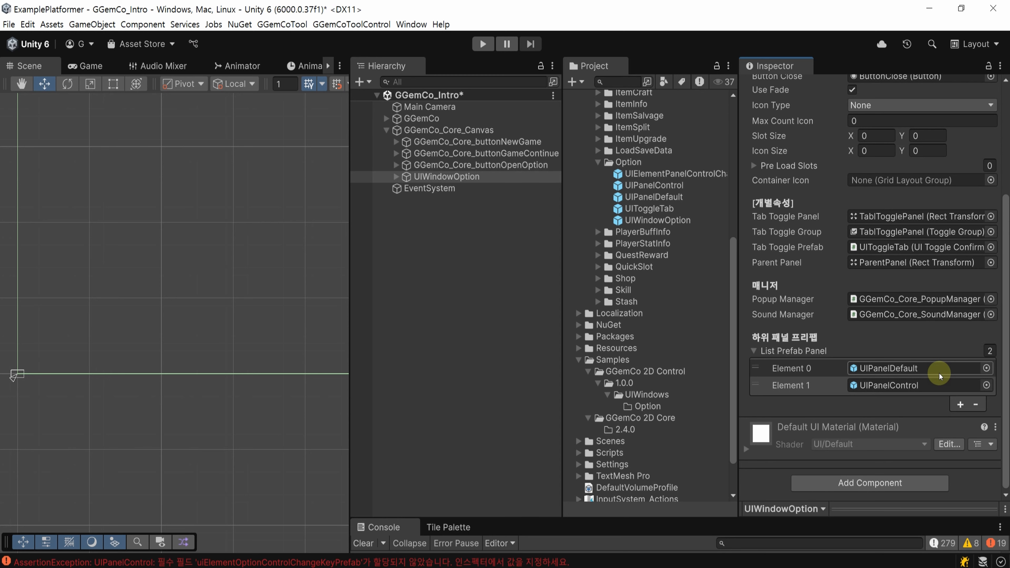
key("ctrl+s")
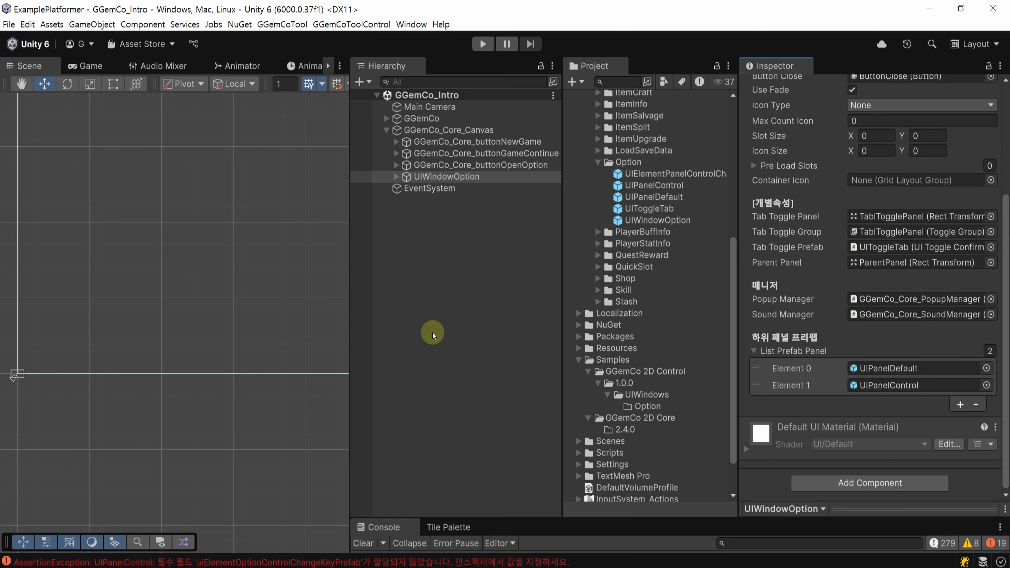
Step: Open the GGemCo_Game scene, set up its required ControlPackageManager object with the control tool, and save the scene
scroll(674, 295, "up", 10)
double_click(646, 203)
left_click(352, 24)
left_click(370, 64)
left_click(704, 221)
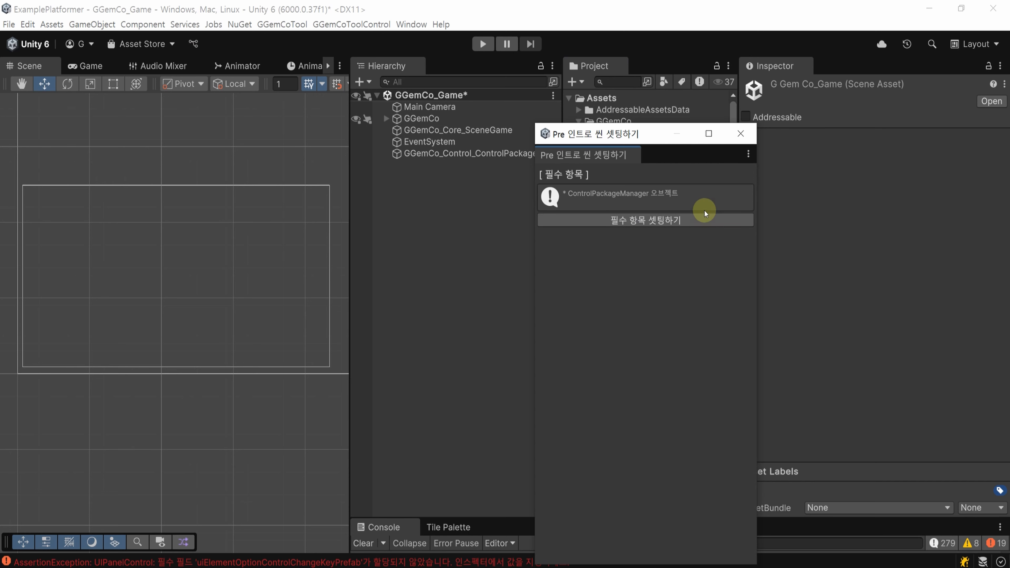
left_click(739, 134)
left_click(432, 154)
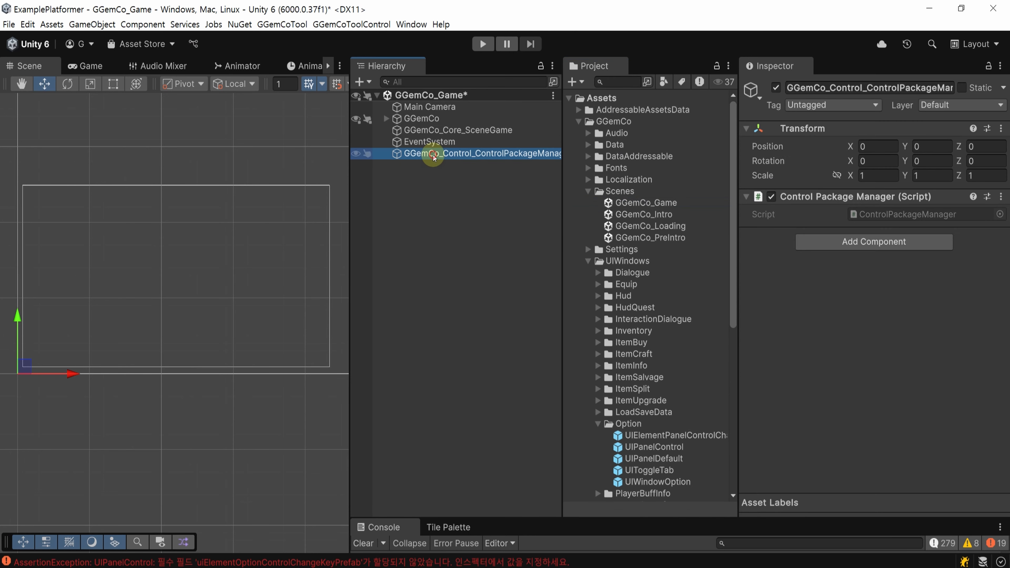
key("ctrl+s")
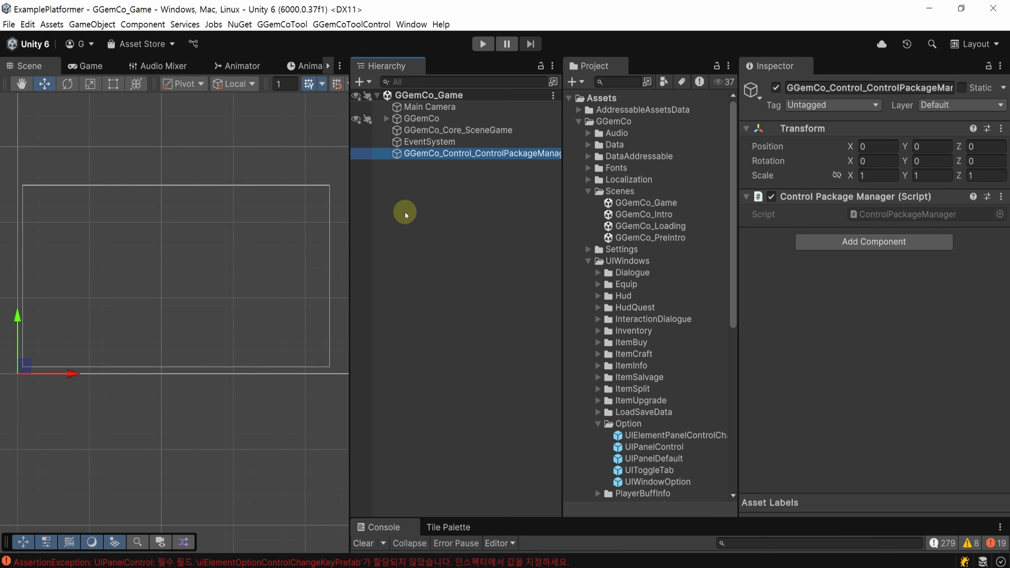
Step: Add UIPanelControl as Element 1 of UIWindowOption's List Prefab Panel under GGemCo_Core_Canvas, and save the GGemCo_Game scene
left_click(387, 118)
left_click(397, 130)
left_click(406, 142)
scroll(466, 359, "down", 2)
left_click(468, 396)
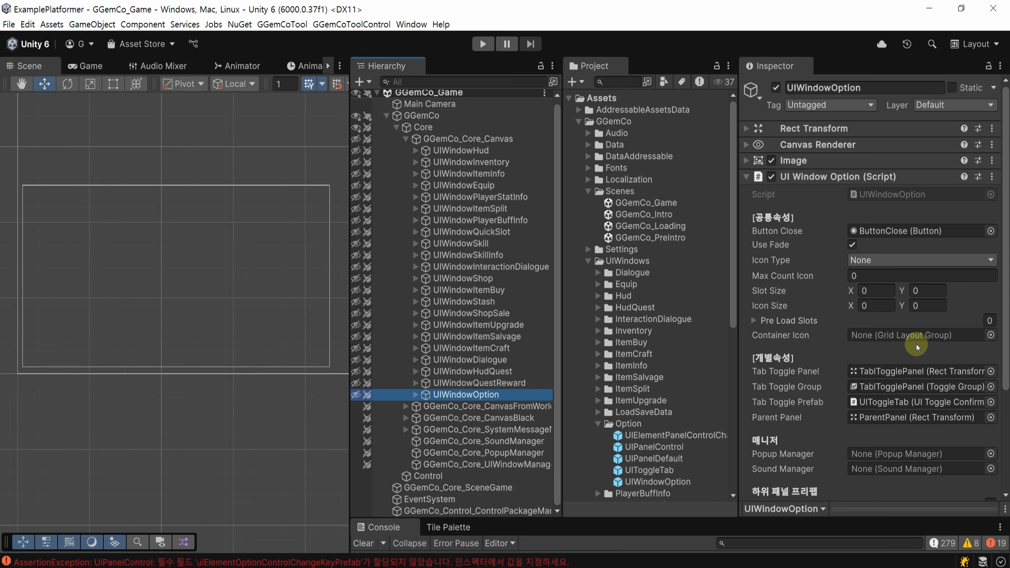
scroll(916, 345, "down", 5)
left_click(961, 405)
scroll(672, 334, "down", 4)
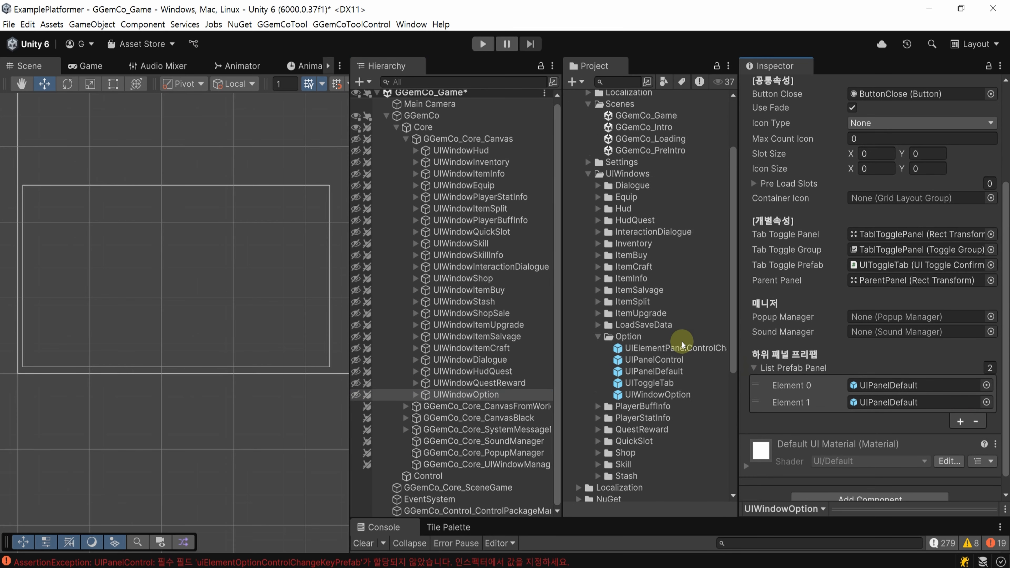
left_click(670, 317)
left_click_drag(671, 318, 932, 402)
key("ctrl+s")
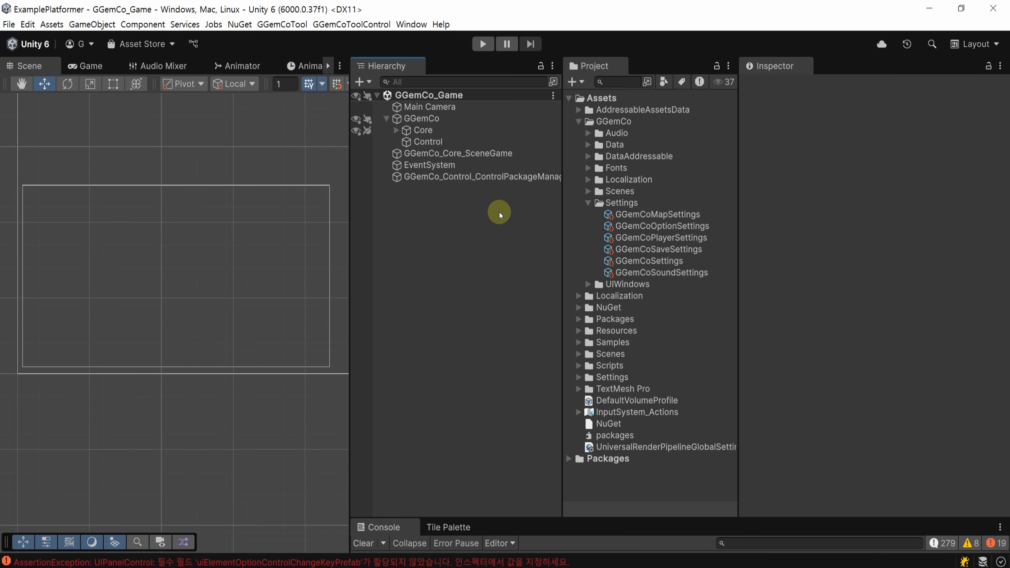
Step: Create a GGemCoAttackComboSettings asset in the GGemCo/Settings folder, keeping its default name
left_click(582, 82)
mouse_move(598, 439)
left_click(740, 439)
key("Return")
Step: Add one element to the attack combo settings' Attacks list, expand it, and widen the Inspector to show its full field names
left_click(755, 174)
left_click(970, 209)
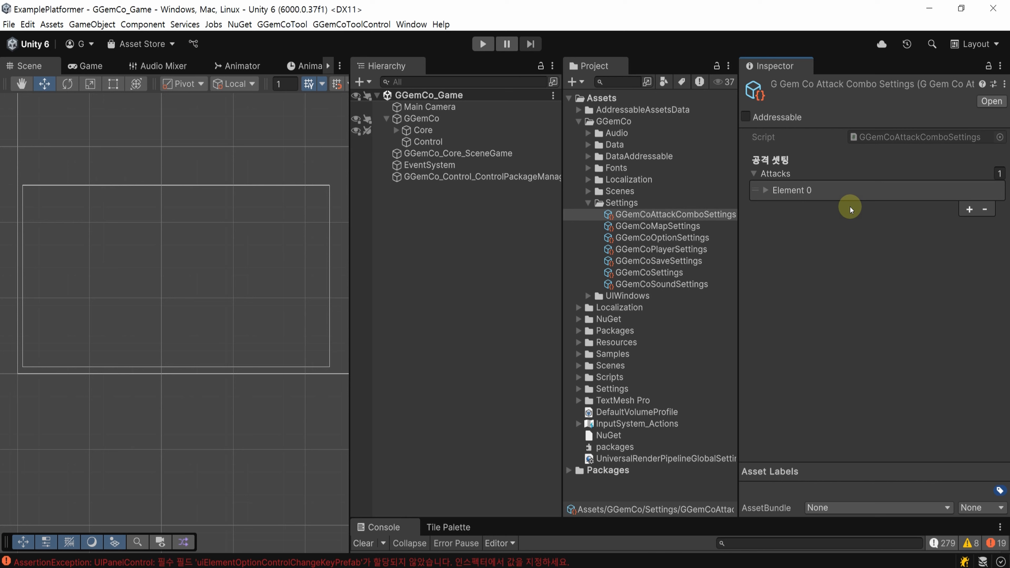
left_click(766, 191)
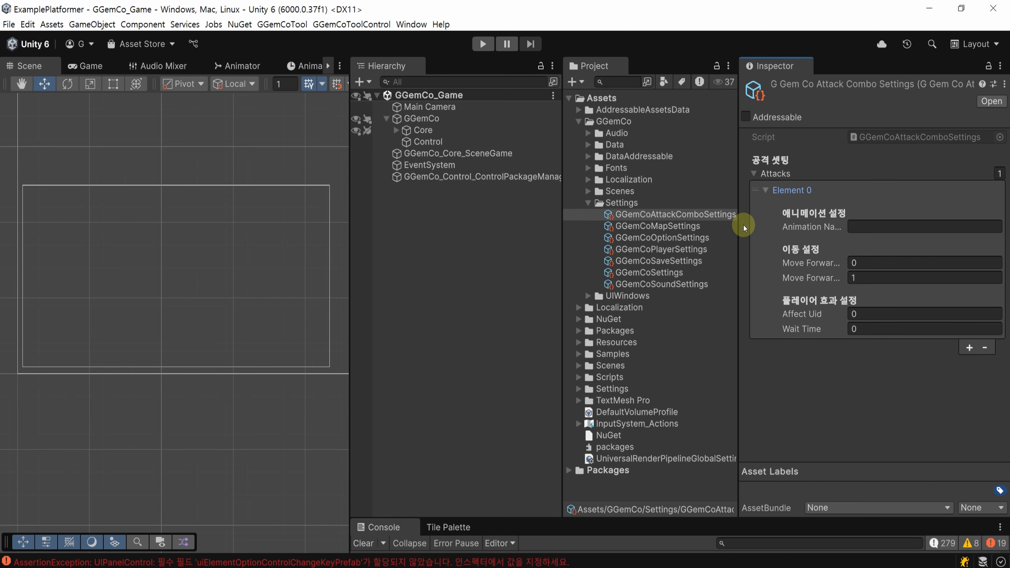
left_click_drag(739, 226, 706, 226)
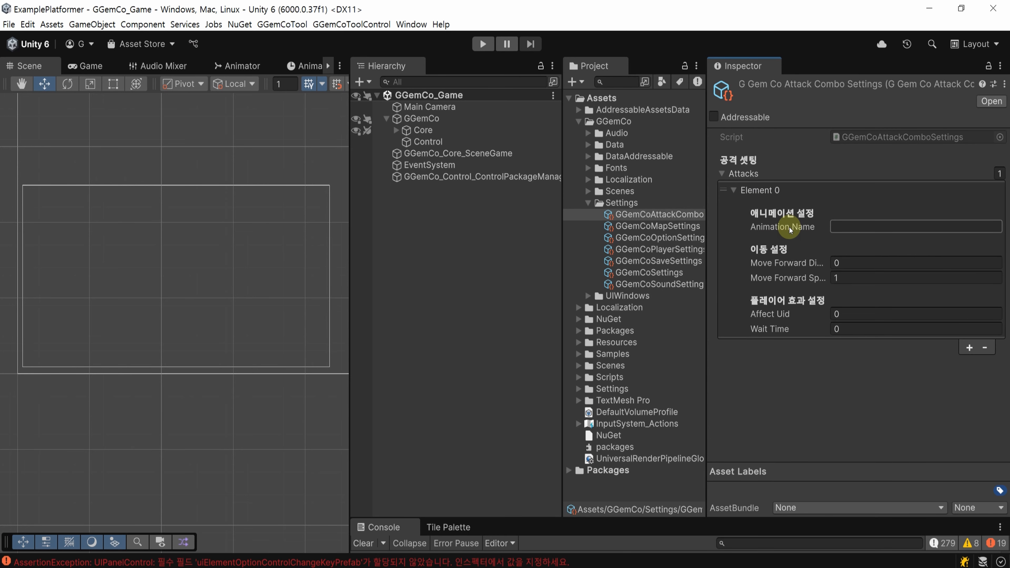
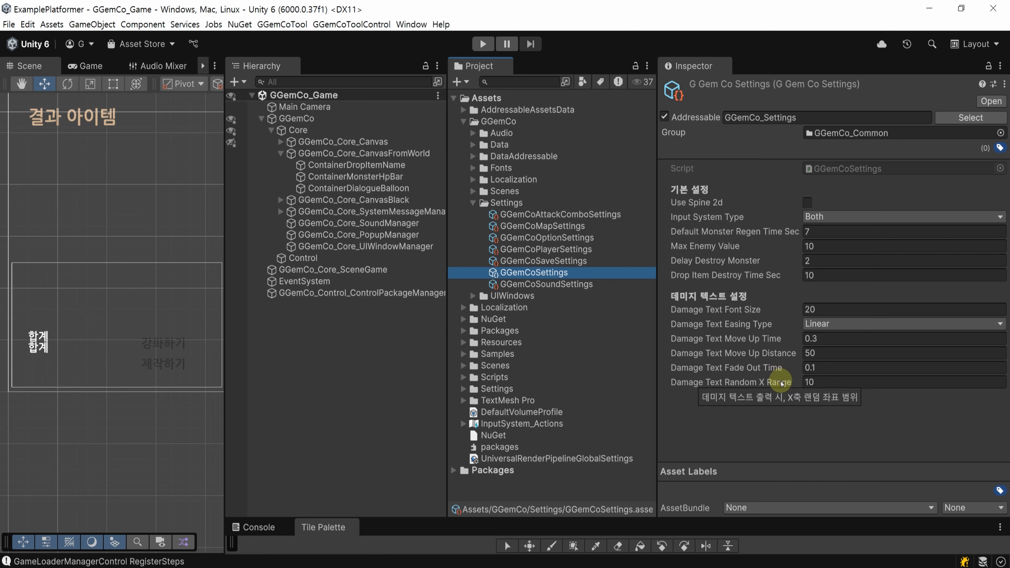
Step: In GGemCoSettings, set Damage Text Font Size to 10, Move Up Distance to 30 and Easing Type to Ease Out Quad, and save
left_click(844, 310)
type("10")
left_click(844, 352)
type("30")
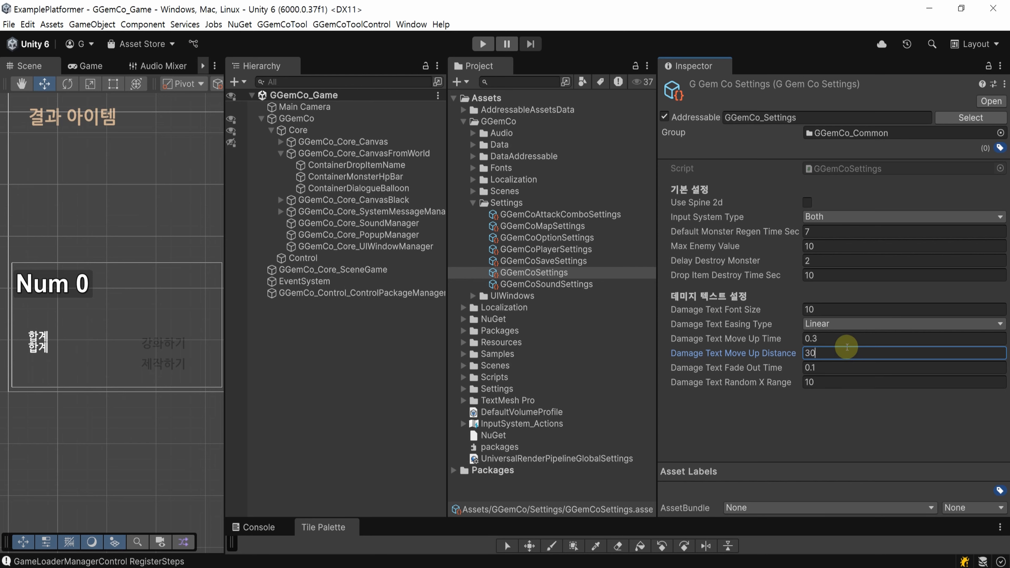
left_click(848, 324)
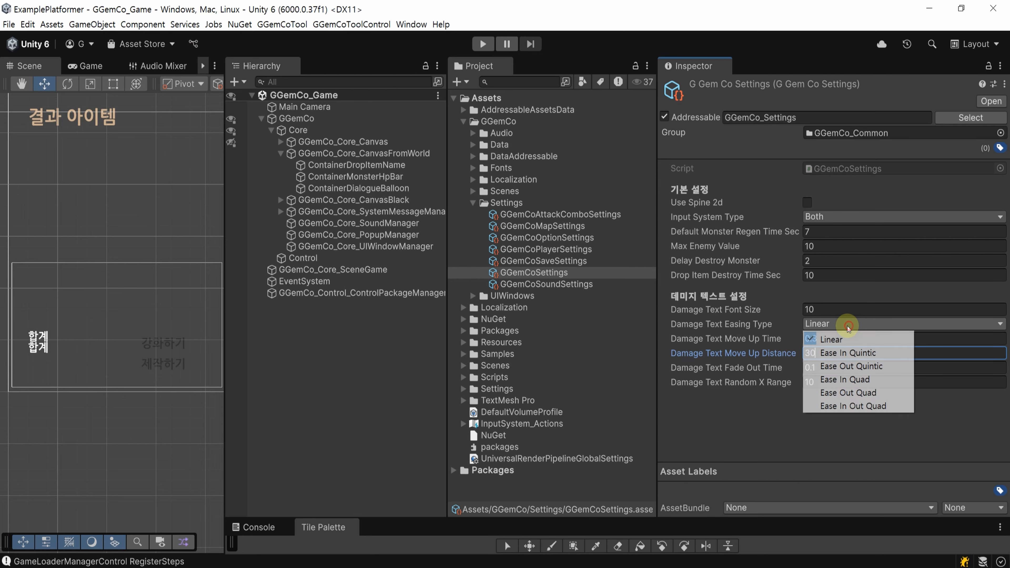
left_click(883, 394)
key("ctrl+s")
Step: Play-test the game with a widened Game view, and save the GGemCo_Game scene
left_click(485, 44)
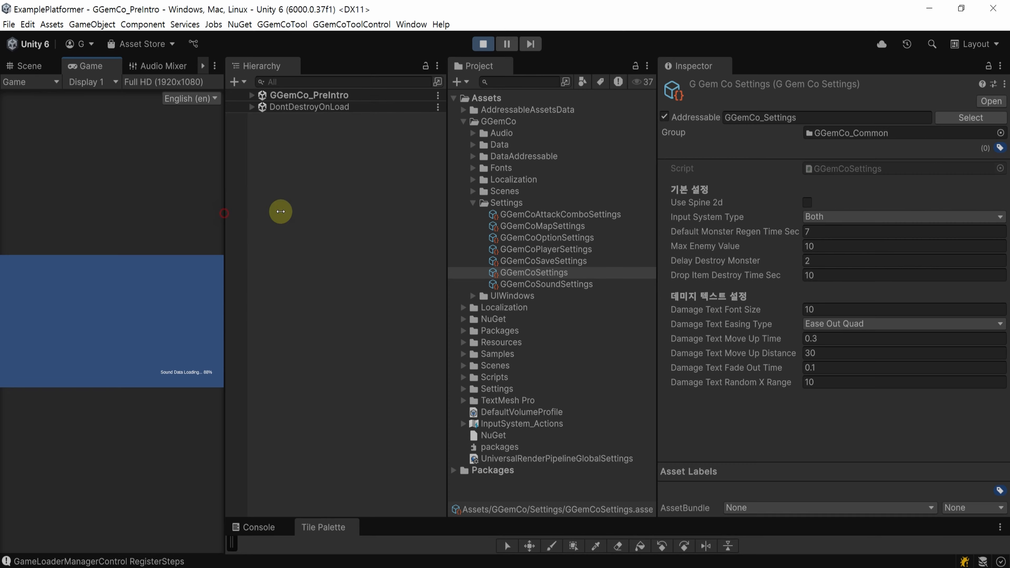
left_click_drag(280, 211, 754, 209)
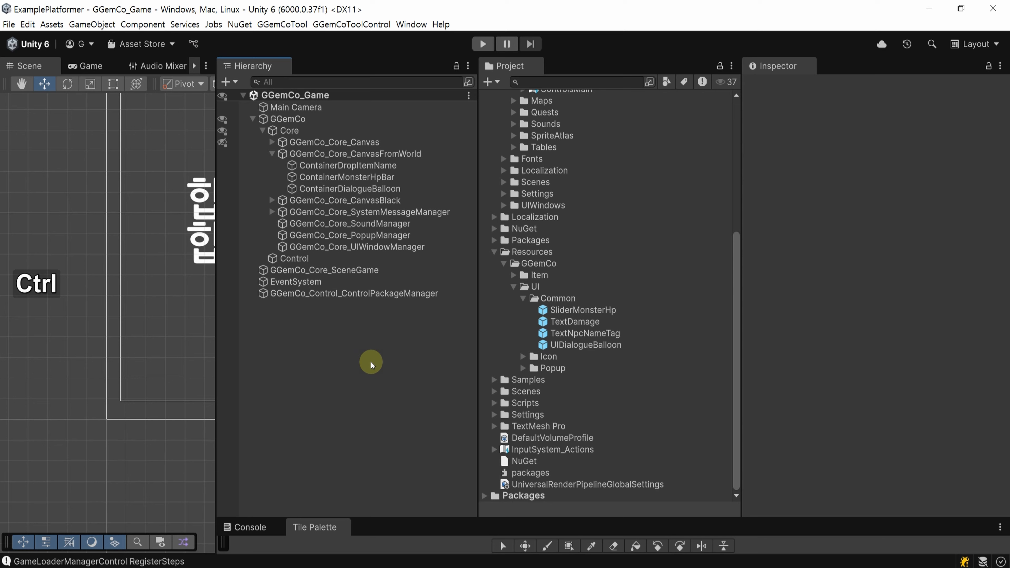
key("ctrl+s")
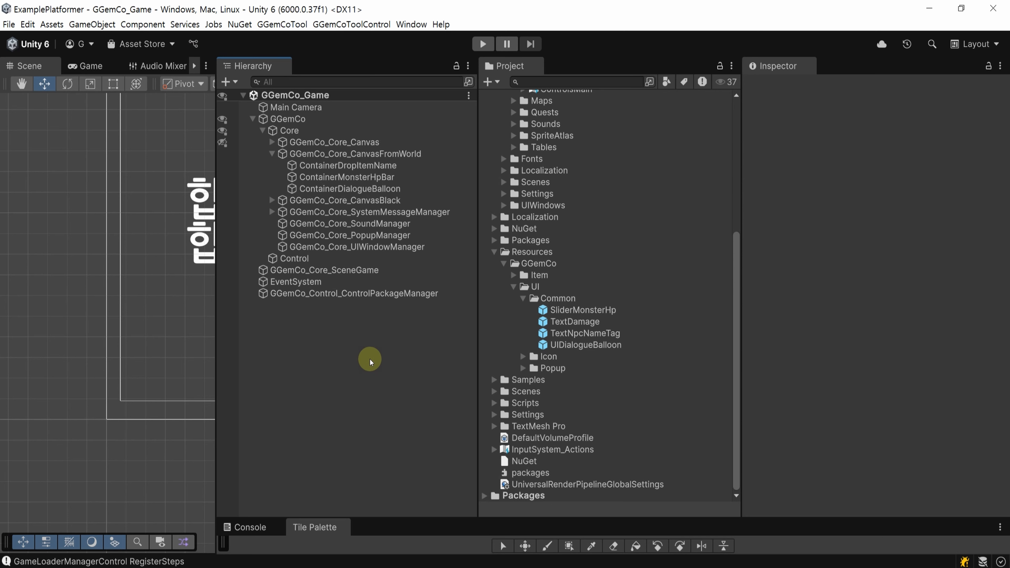
Step: Review GGemCo_Core_CanvasFromWorld and the SliderMonsterHp prefab, and place the FighterGoblin monster prefab in the scene as a size reference
left_click(399, 153)
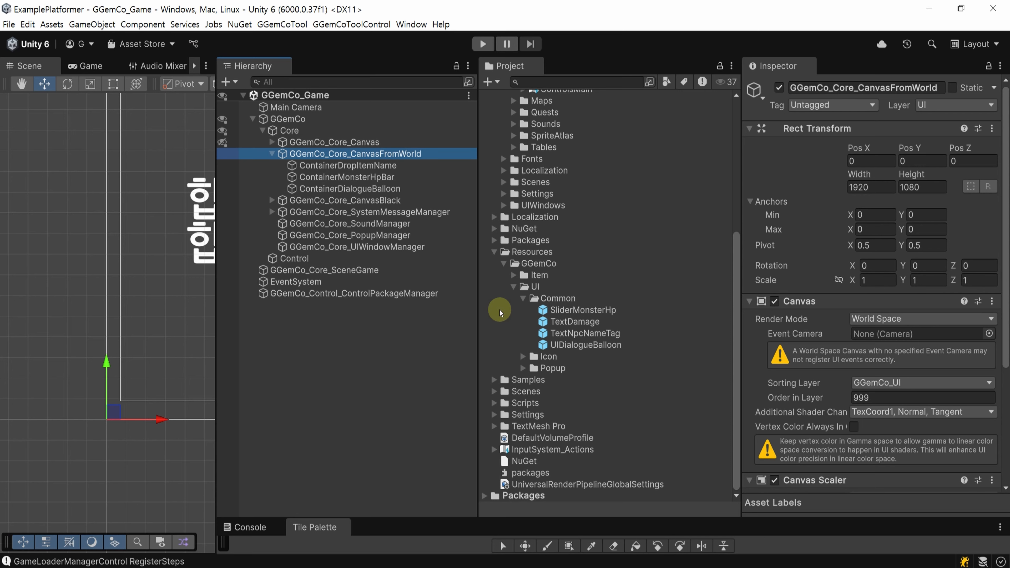
left_click(685, 310)
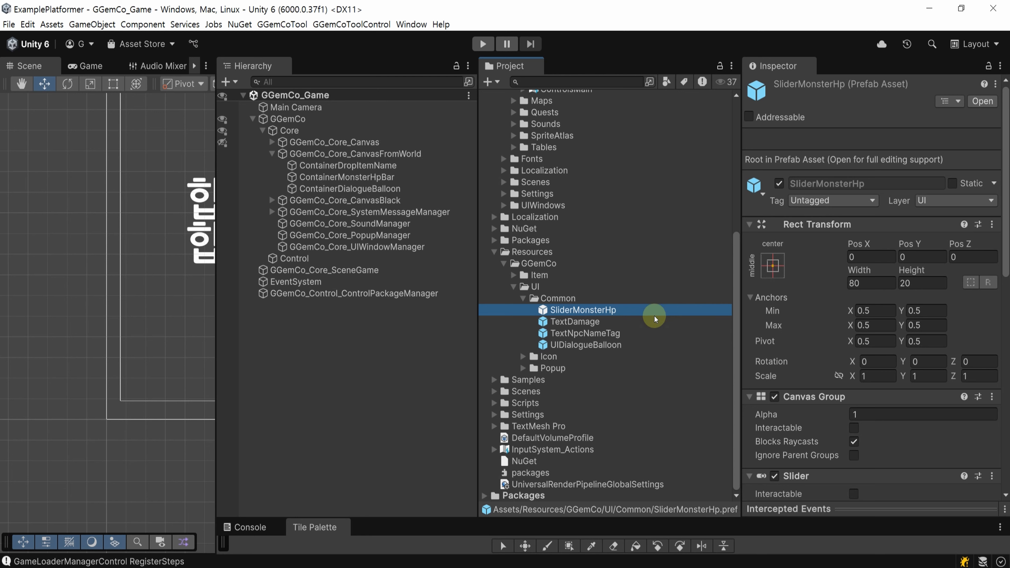
scroll(654, 311, "up", 10)
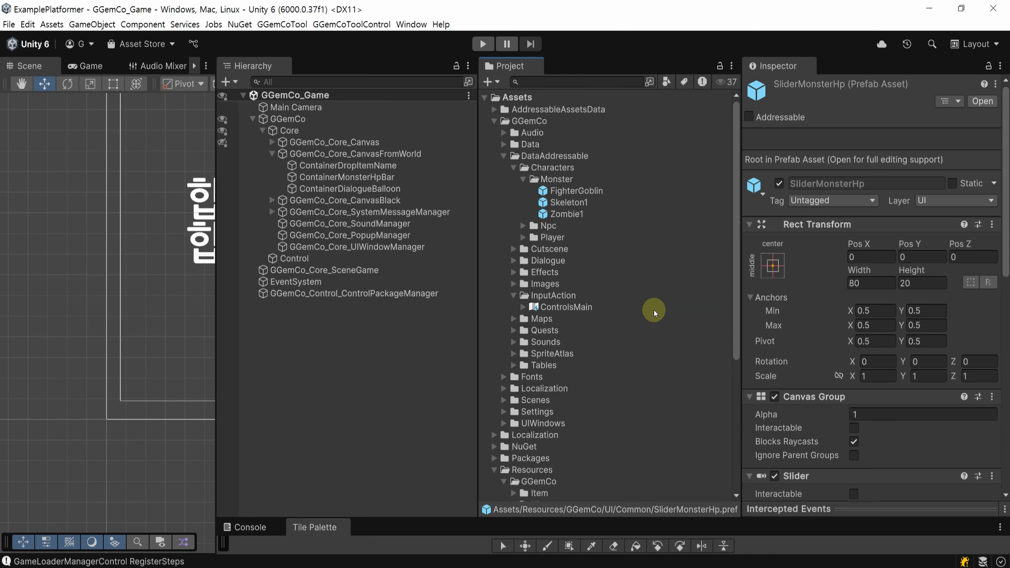
left_click_drag(565, 193, 338, 342)
Step: Place the SliderMonsterHp prefab under ContainerMonsterHpBar and move it above the goblin's head, at about Pos Y 65.5
scroll(588, 310, "down", 10)
left_click_drag(582, 312, 347, 177)
left_click_drag(107, 358, 107, 228)
Step: Set the SliderMonsterHp bar's width to 60 and height to 10
left_click(885, 224)
type("60")
key("Tab")
type("10")
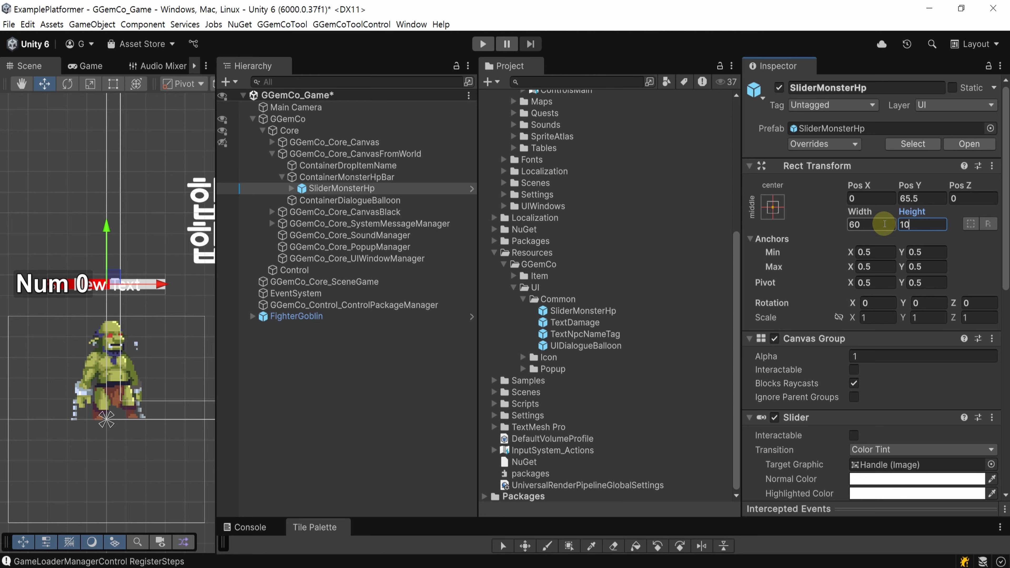
Step: Set the font size of SliderMonsterHp's TextMonsterName child to 4
left_click(292, 188)
left_click(358, 235)
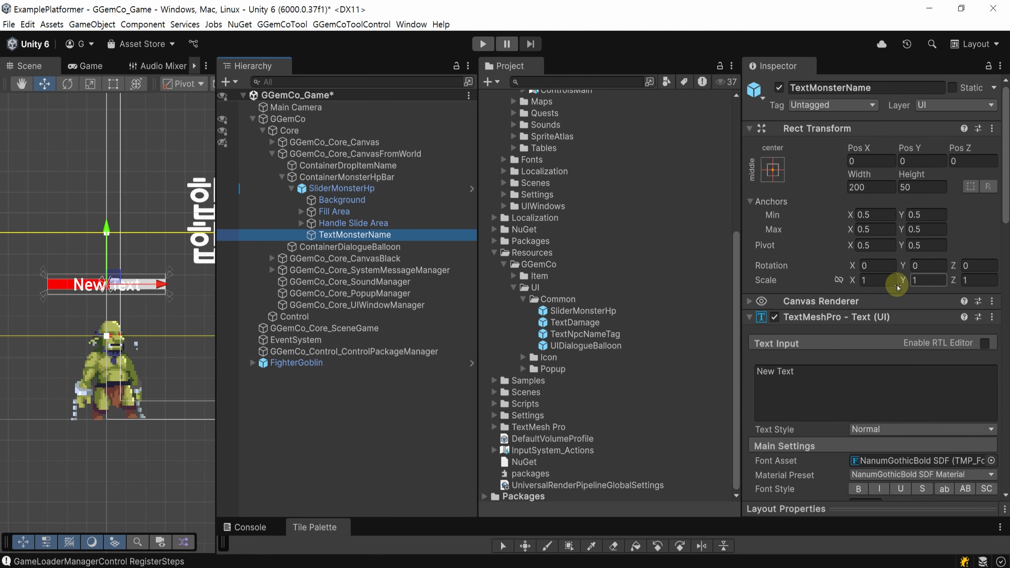
scroll(875, 285, "down", 6)
left_click(864, 307)
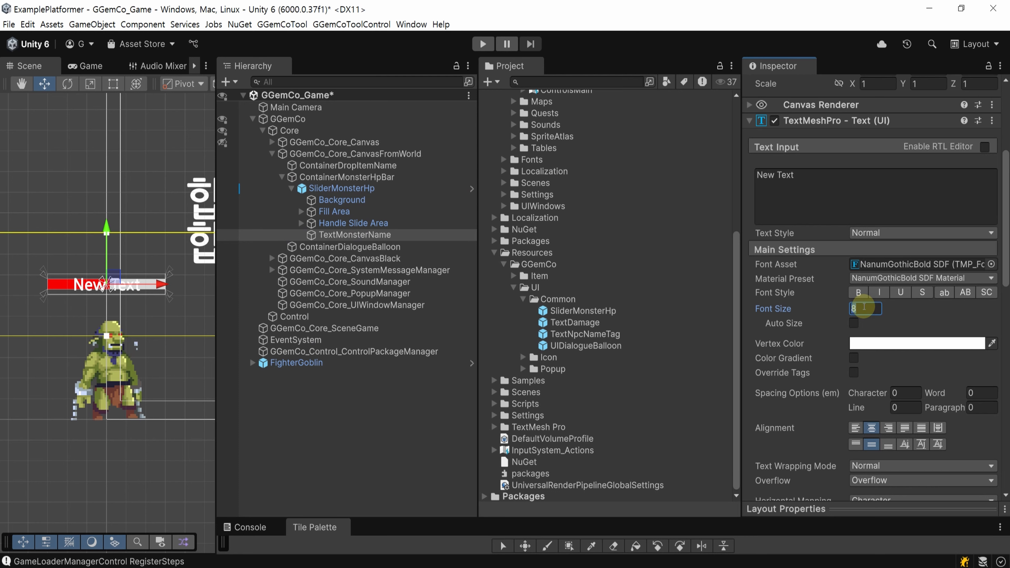
type("4")
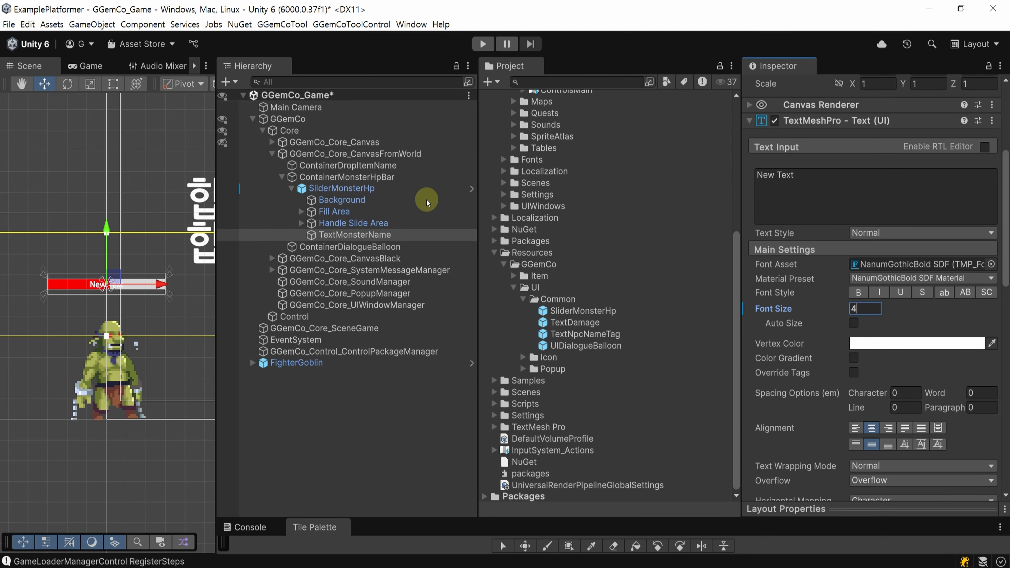
Step: Reduce the SliderMonsterHp bar's width to 40
left_click(410, 188)
scroll(900, 223, "up", 5)
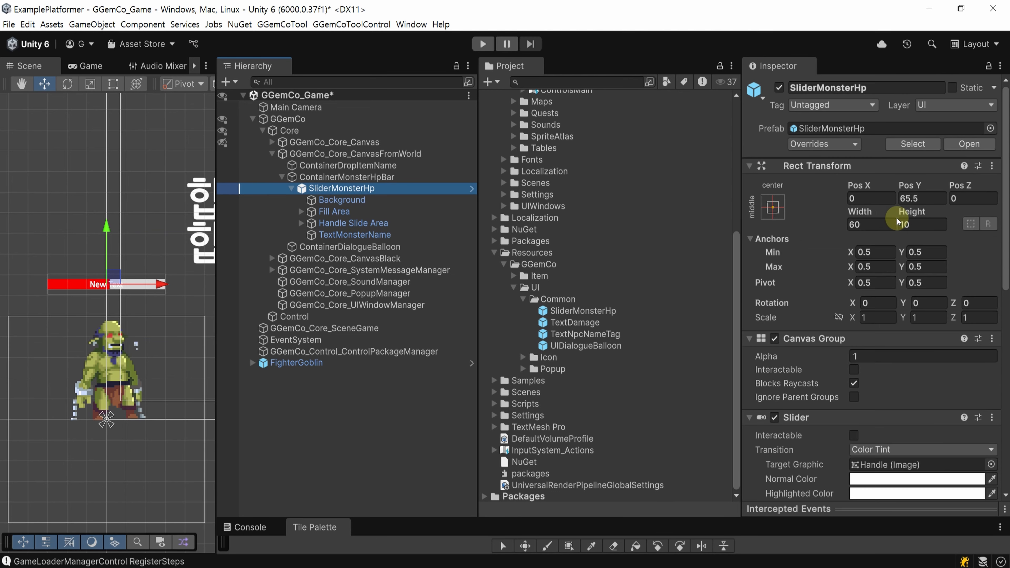
left_click(882, 223)
type("40")
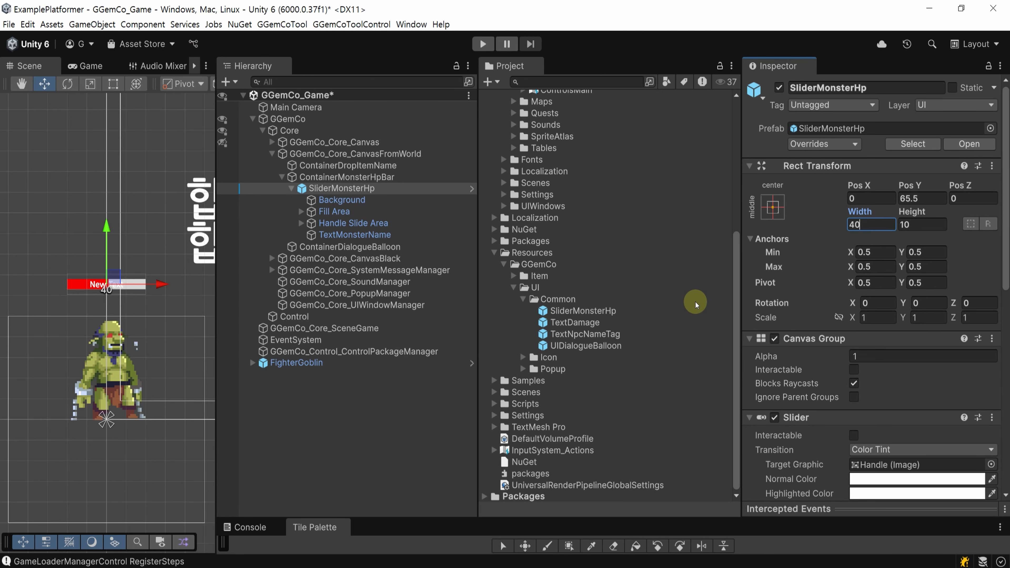
Step: Set the SliderMonsterHp prefab asset's width to 40 and height to 10
left_click(621, 312)
left_click(877, 282)
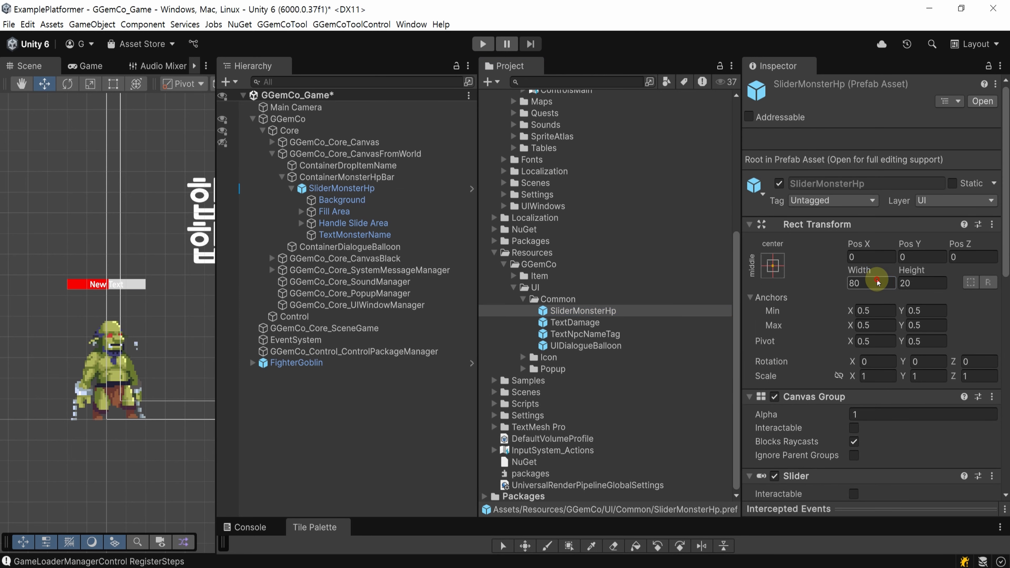
type("40")
key("Tab")
type("10")
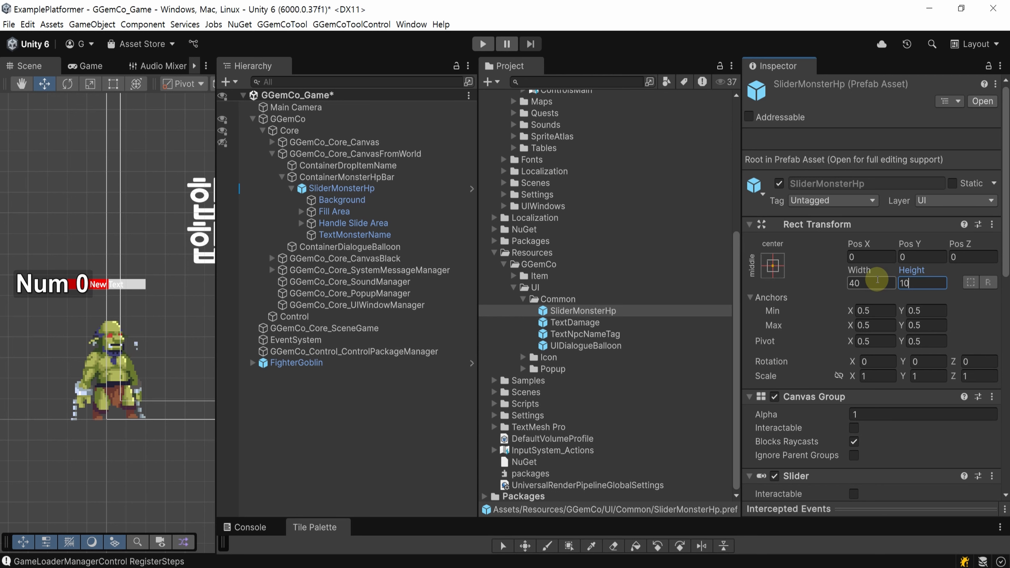
Step: Apply all overrides of the SliderMonsterHp scene instance to its prefab and save the scene
left_click(342, 188)
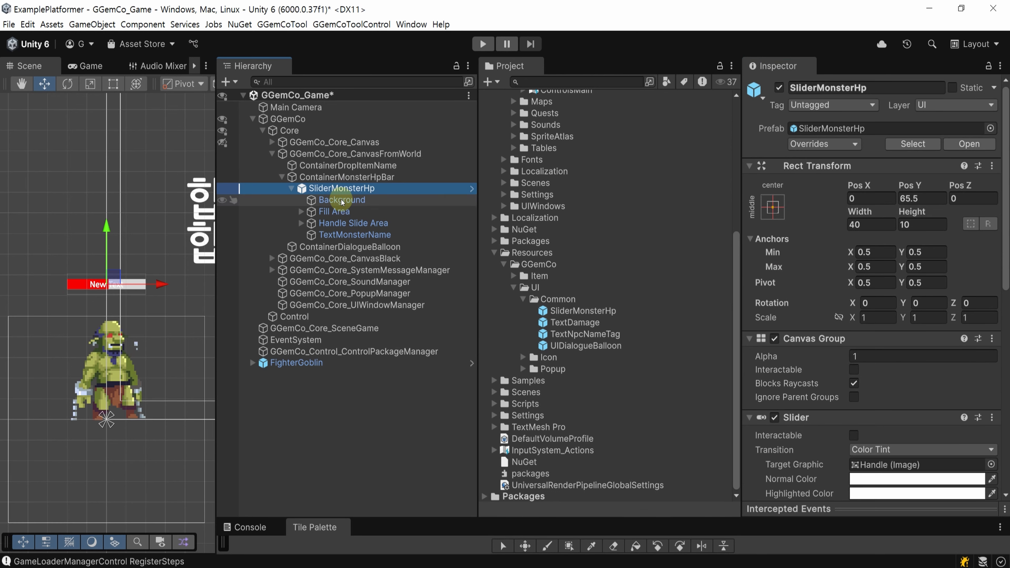
left_click(822, 145)
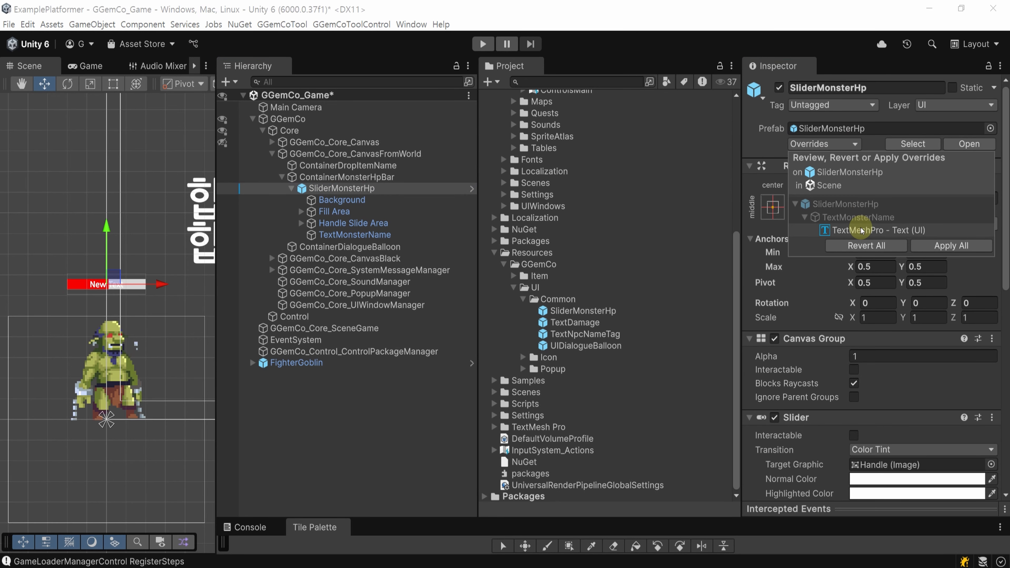
left_click(942, 251)
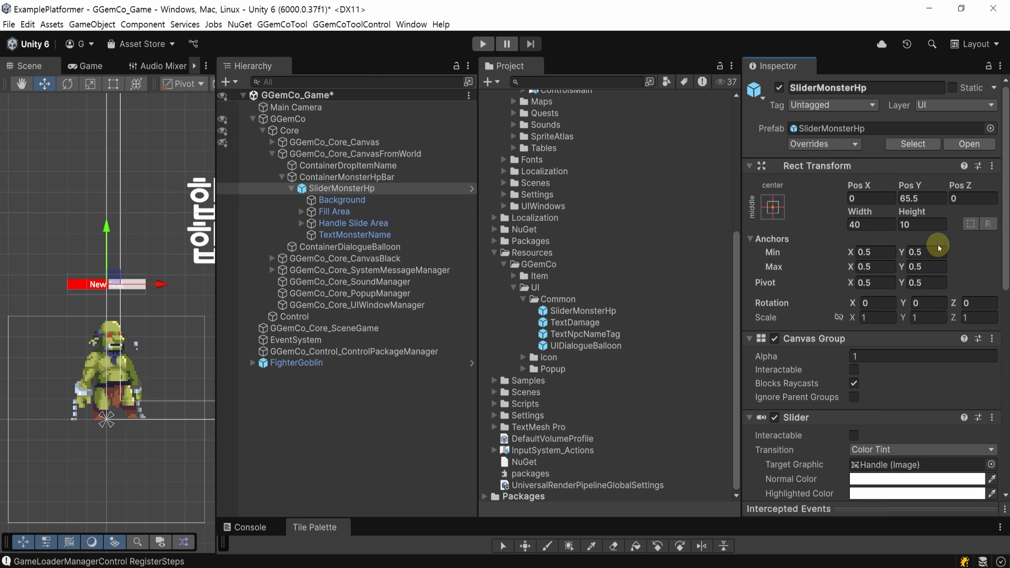
key("ctrl+s")
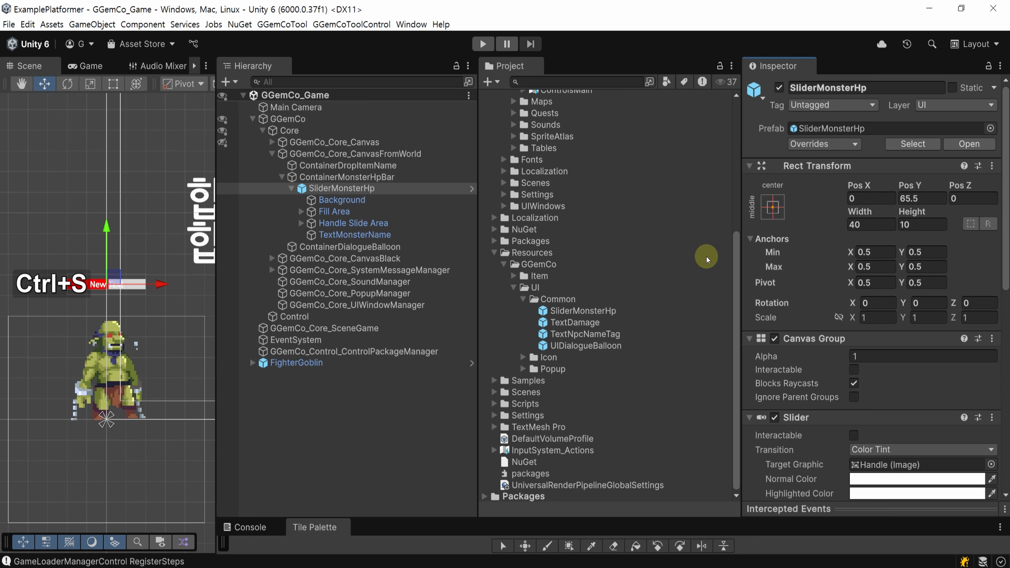
Step: Delete the FighterGoblin and SliderMonsterHp instances from the GGemCo_Game scene and save it
left_click(367, 414)
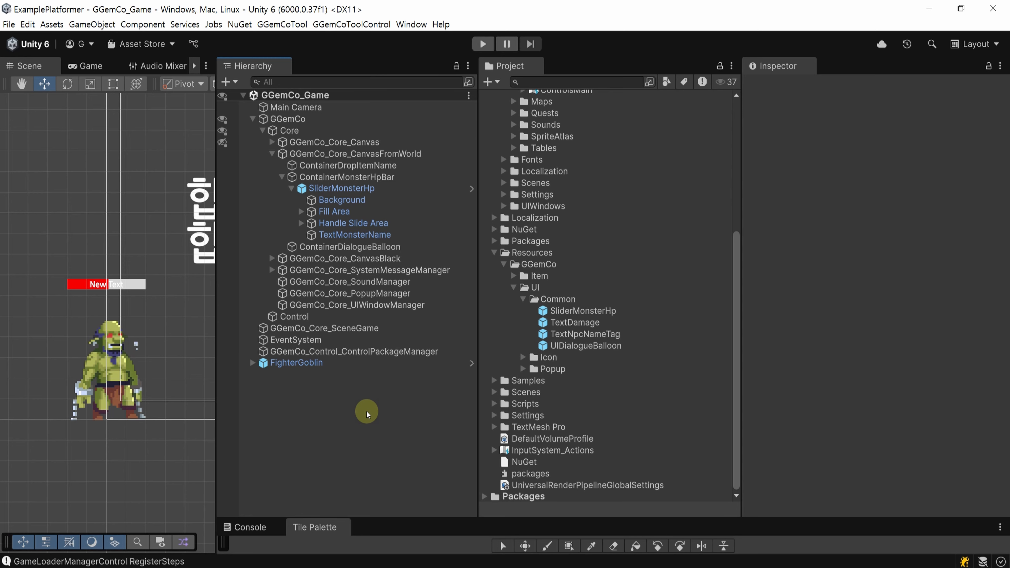
left_click(323, 362)
key("Delete")
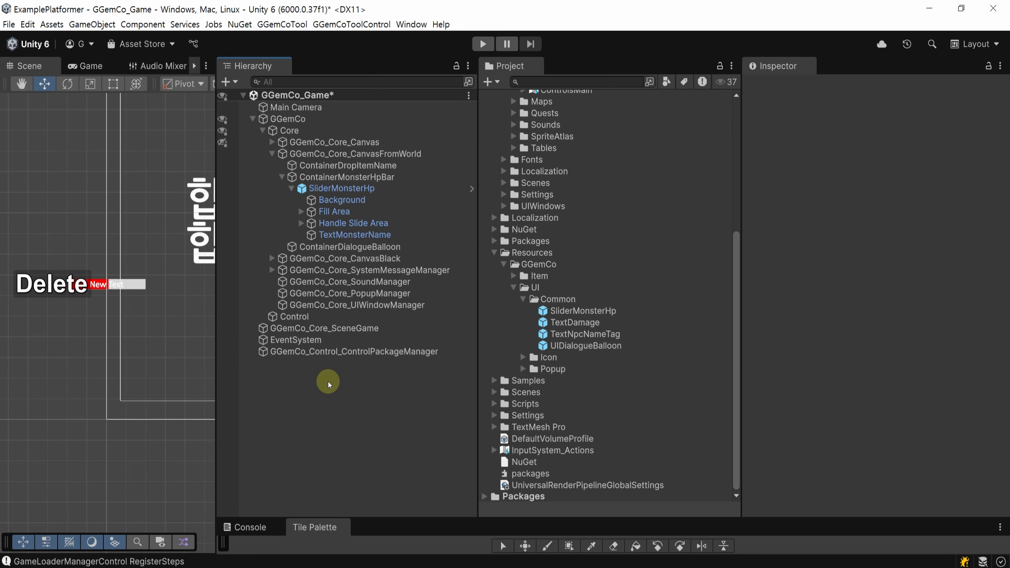
left_click(371, 189)
key("Delete")
key("ctrl+s")
Step: Play the scene in an enlarged game view, move the player towards the goblin to check its HP bar, and stop
left_click(482, 43)
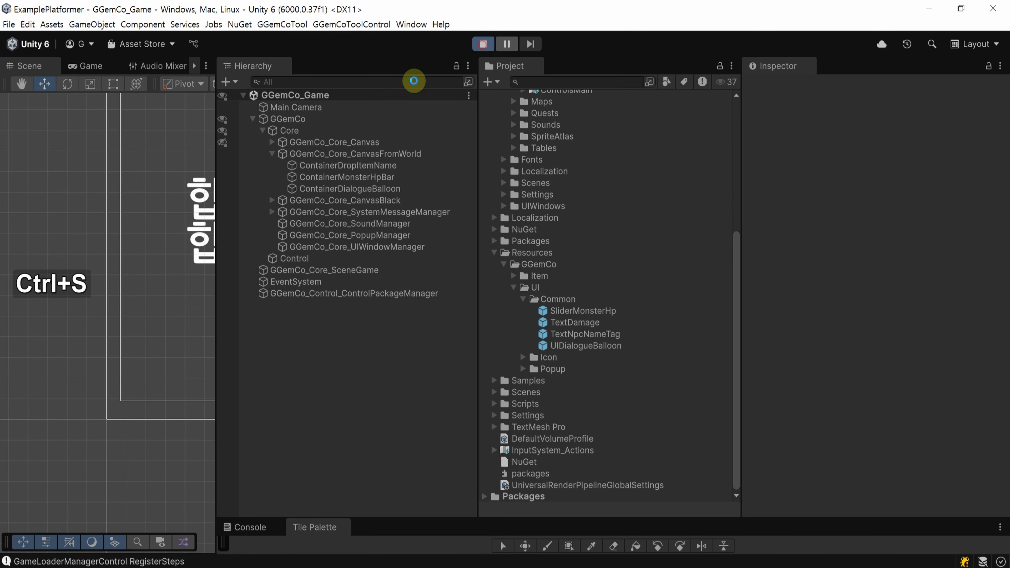
left_click_drag(214, 155, 803, 148)
left_click(428, 276)
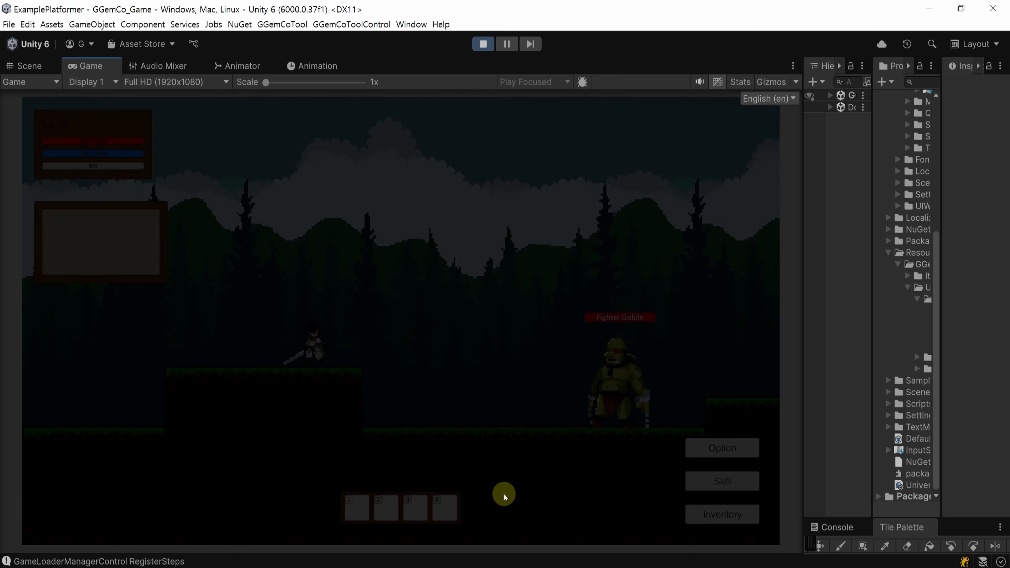
key("d")
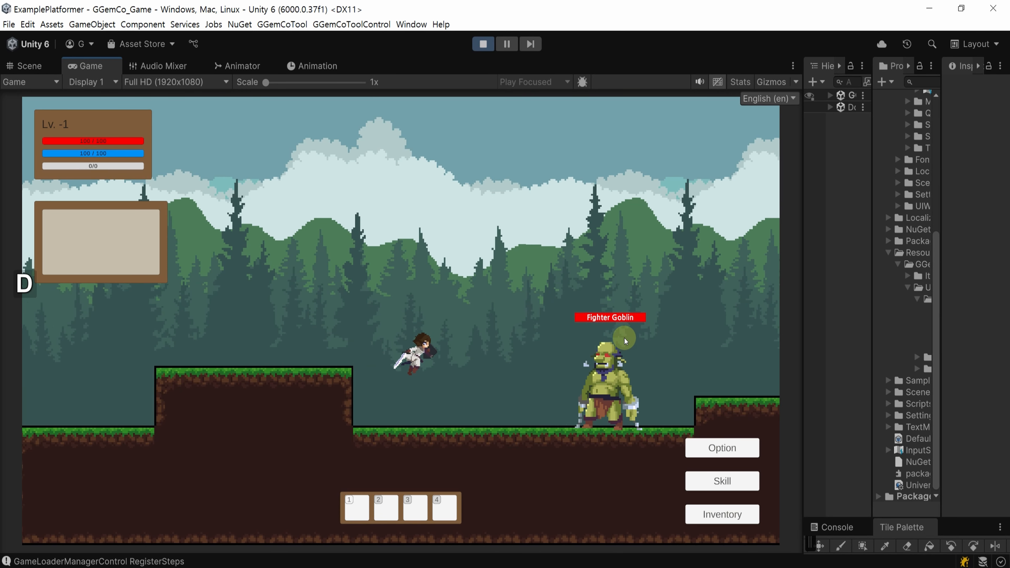
key("ctrl+p")
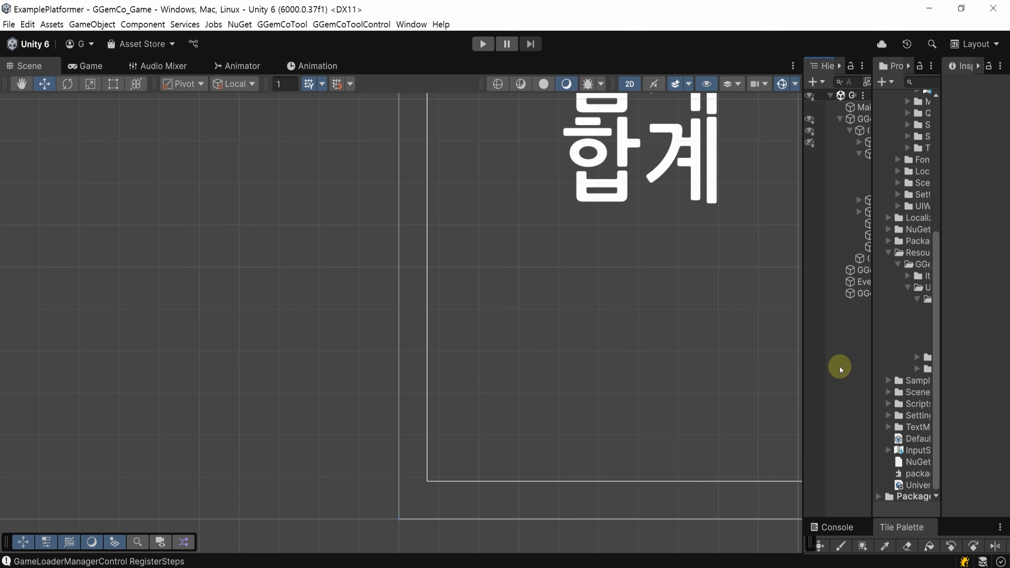
Step: Run the game again and review the keyboard bindings in the Option window's Control settings
key("ctrl+p")
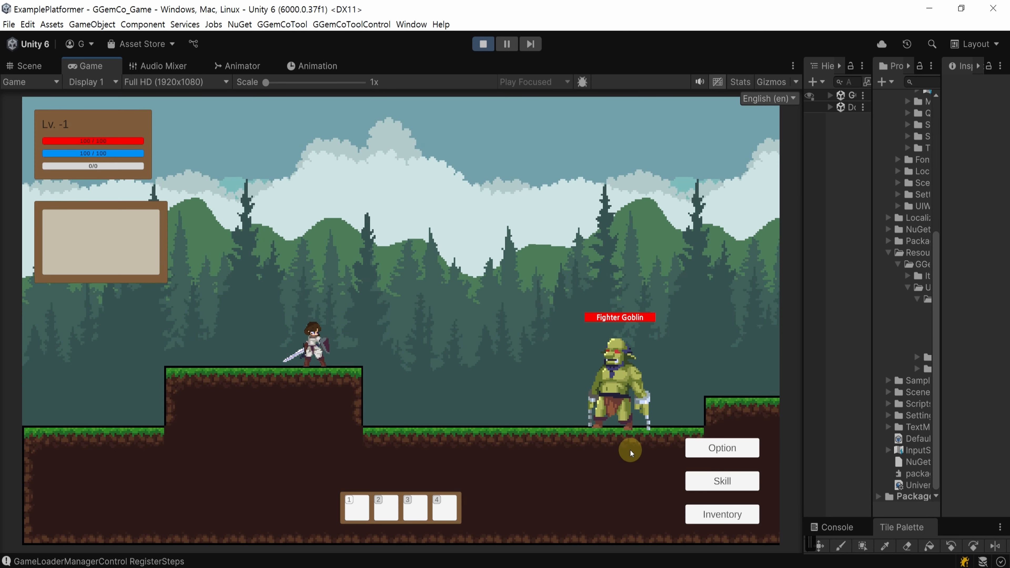
left_click(746, 442)
left_click(286, 249)
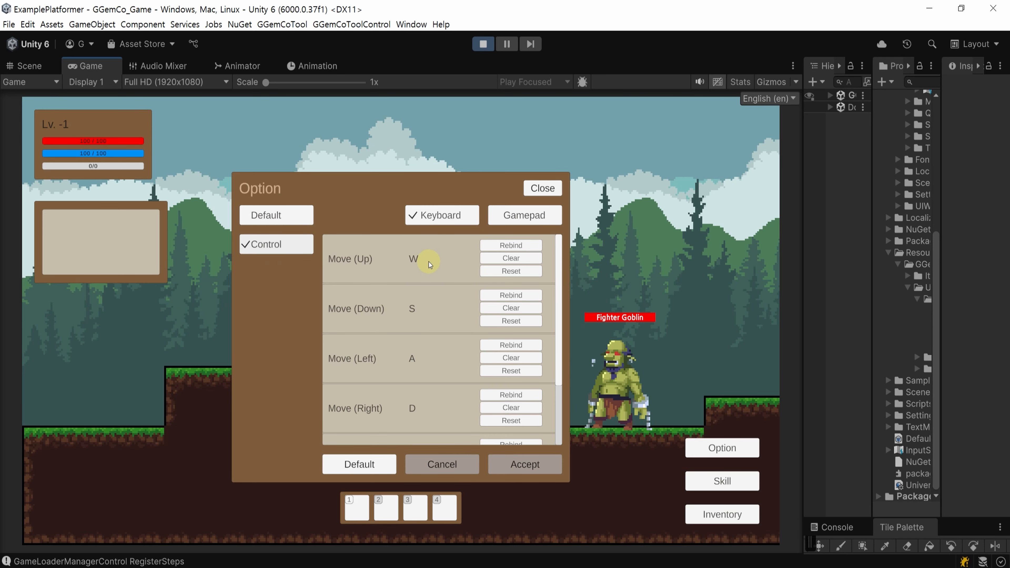
scroll(433, 271, "down", 3)
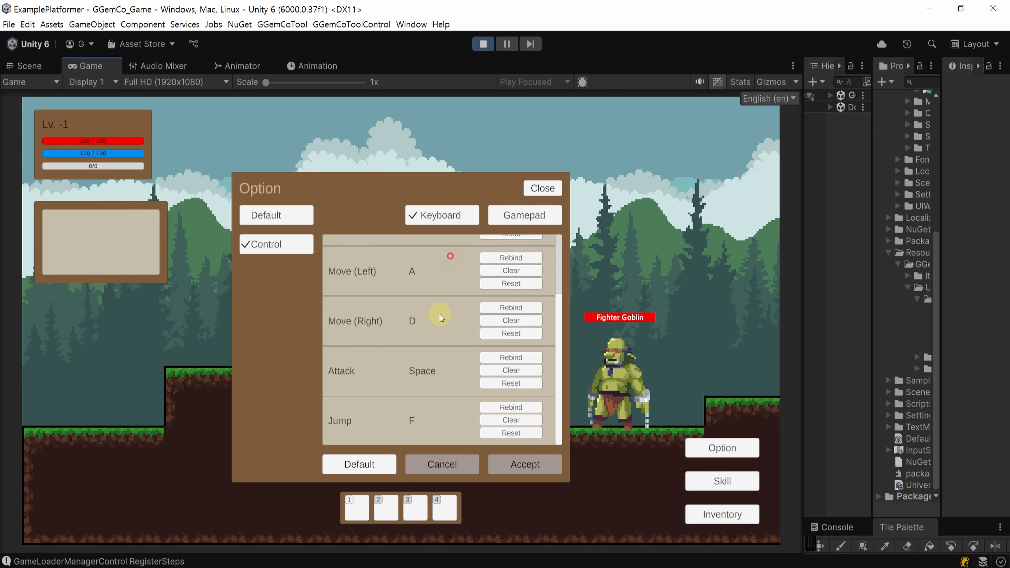
scroll(437, 316, "up", 3)
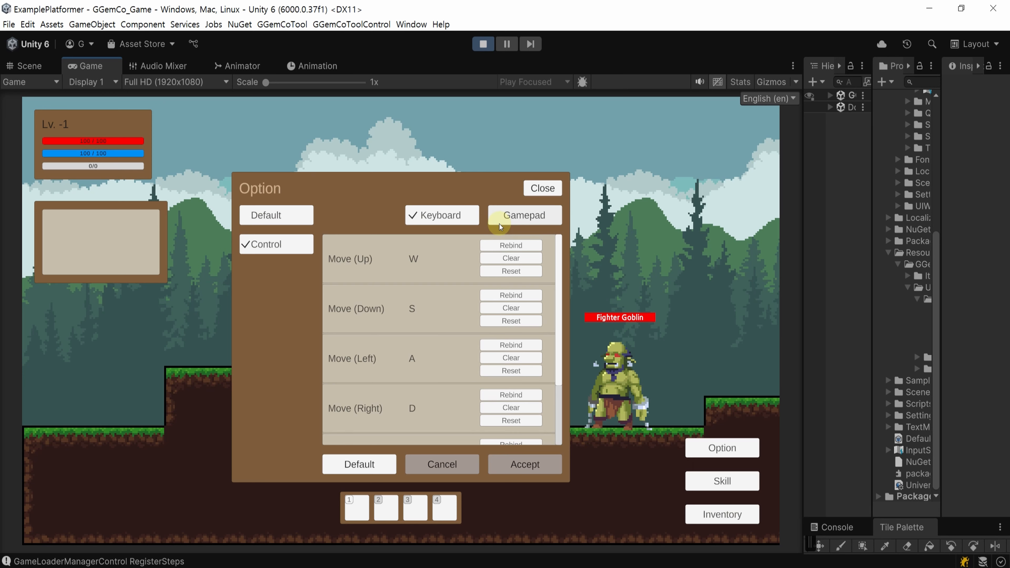
Step: Rebind Move (Up) to the Up arrow key and Move (Down) to the Down arrow key
left_click(531, 247)
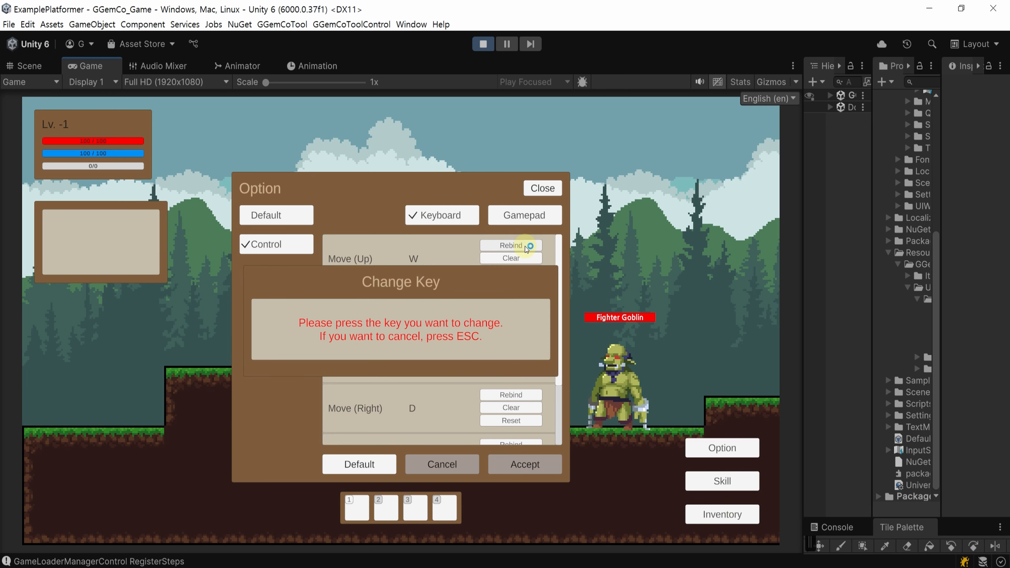
key("Up")
left_click(511, 295)
key("Down")
Step: Rebind Move (Left) to the Left arrow key and Move (Right) to the Right arrow key
left_click_drag(428, 393, 442, 299)
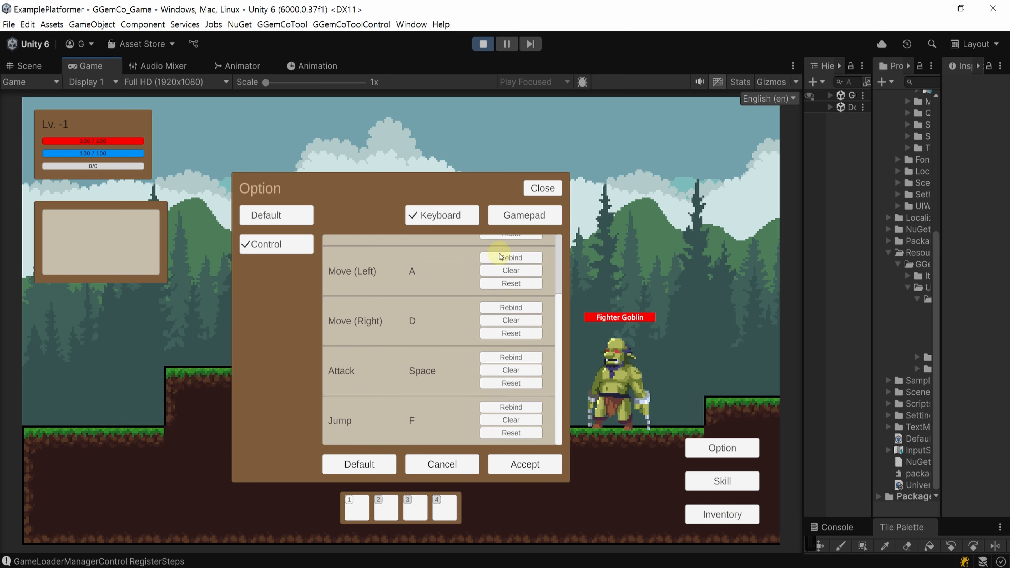
left_click(515, 259)
key("Left")
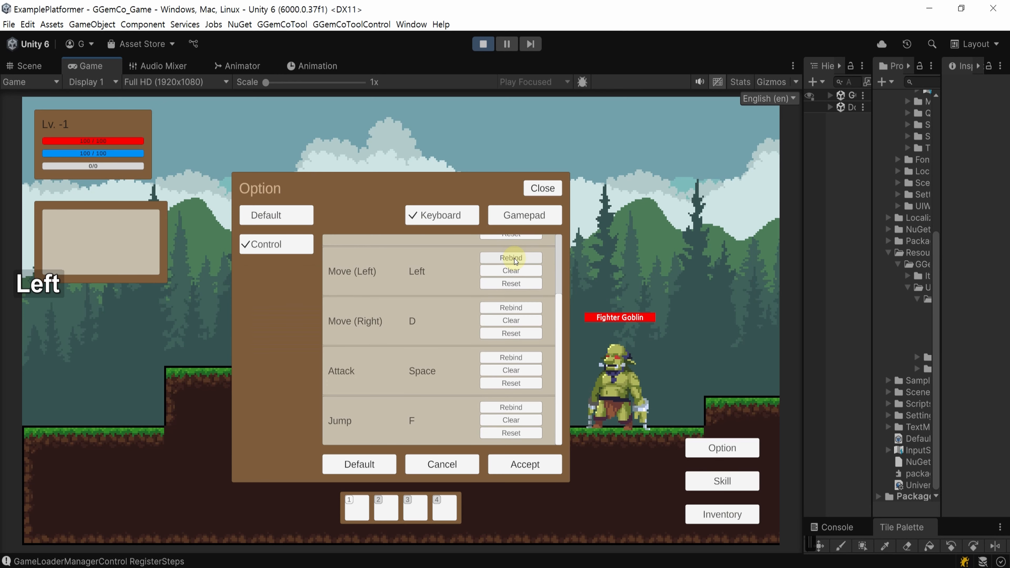
left_click(514, 308)
key("Right")
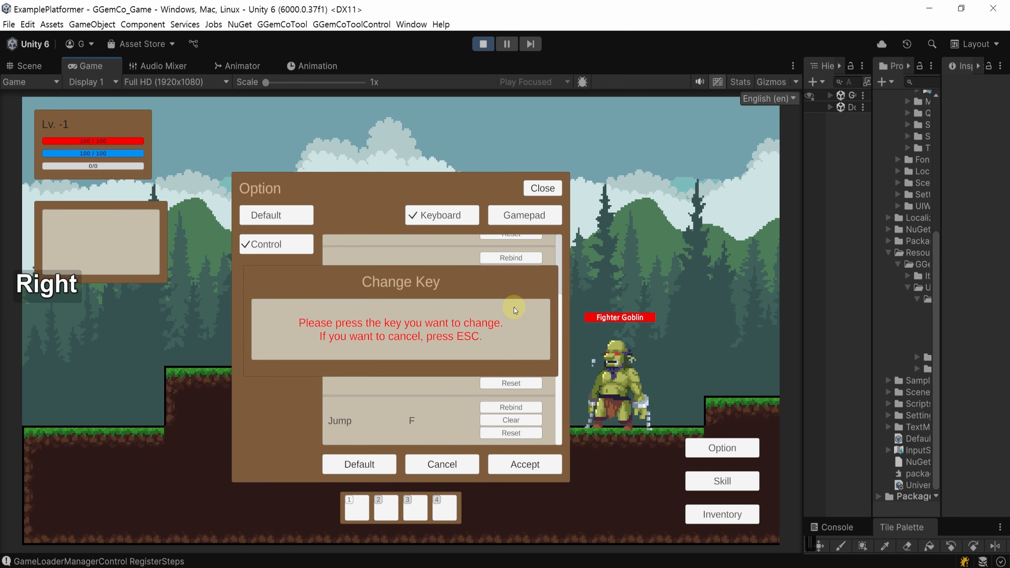
Step: Rebind Attack to Z and Jump to X
left_click(512, 357)
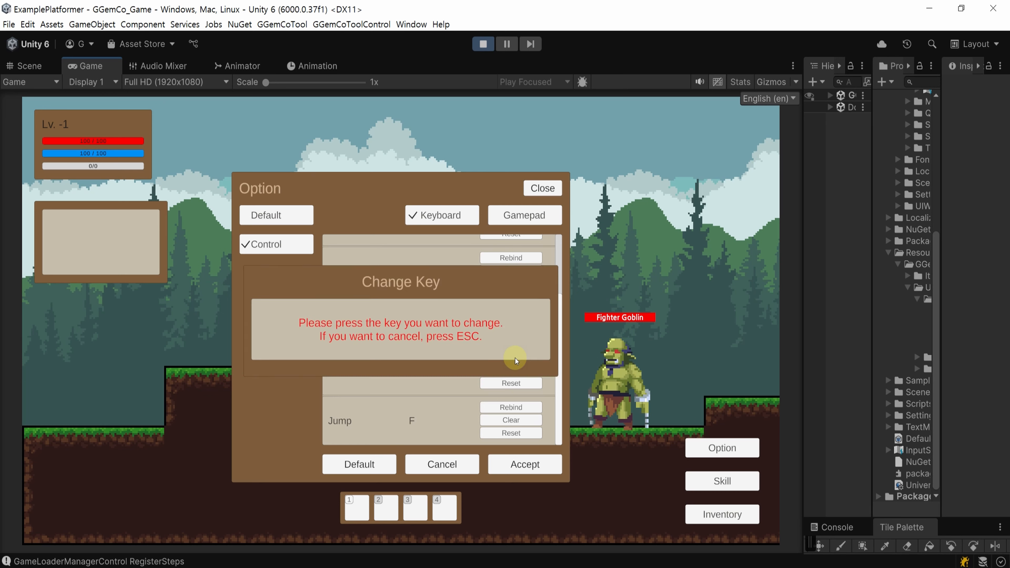
key("z")
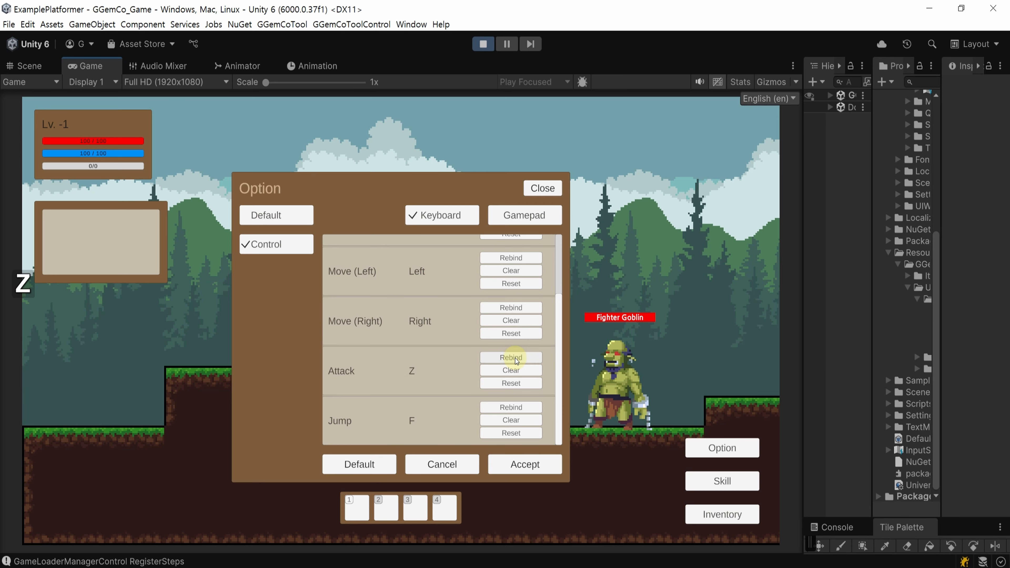
left_click(504, 408)
key("x")
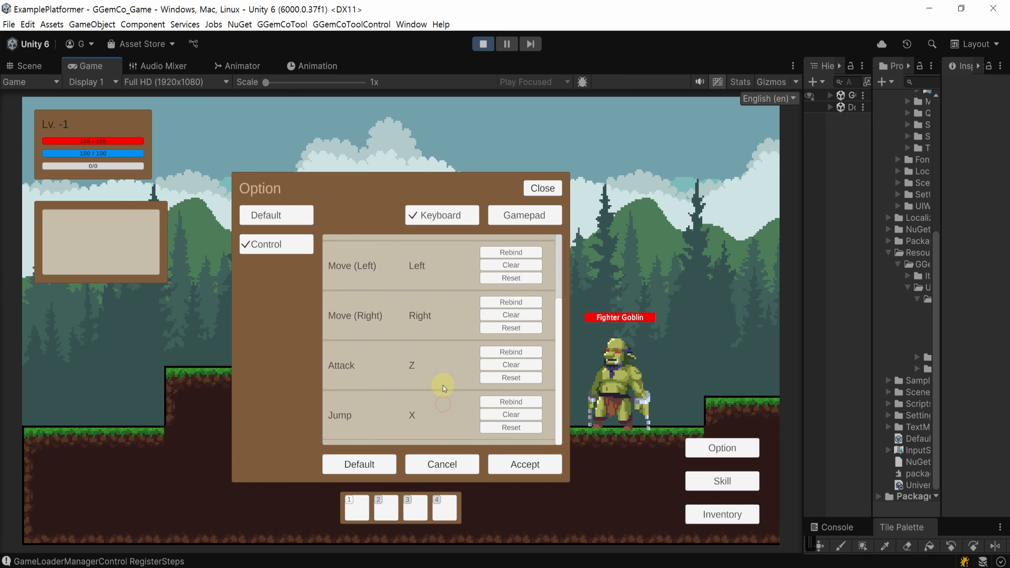
Step: Save the changed key bindings and close the Option window
left_click(276, 216)
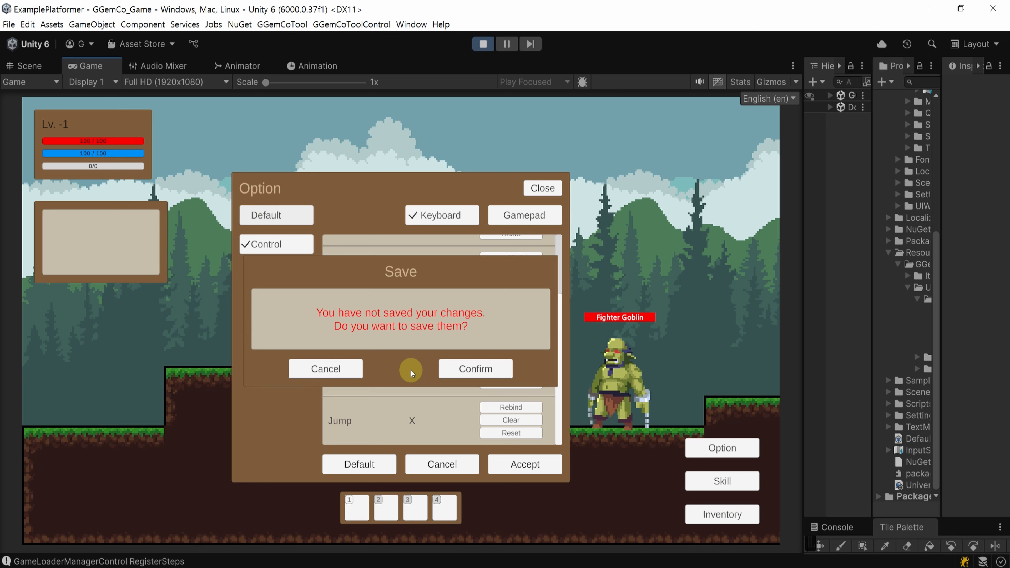
left_click(462, 368)
left_click(543, 188)
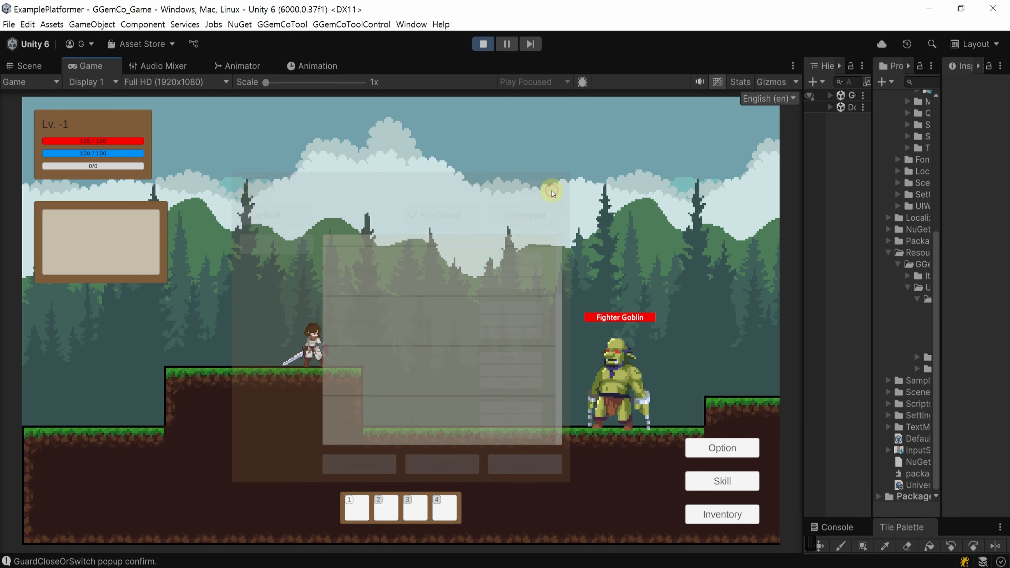
Step: Test the new bindings in the running game by moving with the arrow keys, attacking with Z and jumping with X
key("Left")
key("Right")
key("Up")
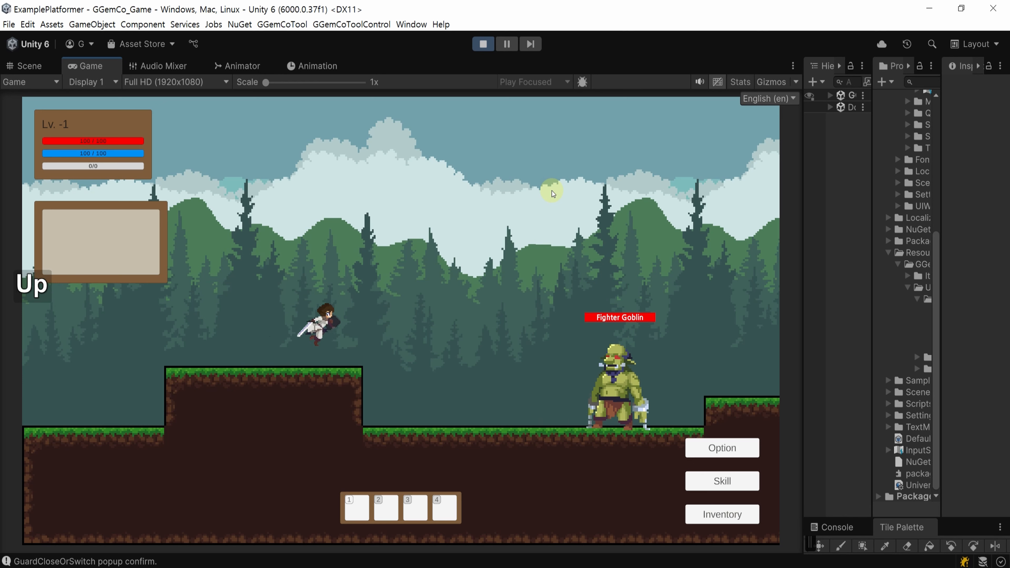
key("Left")
key("Right")
key("z")
key("z")
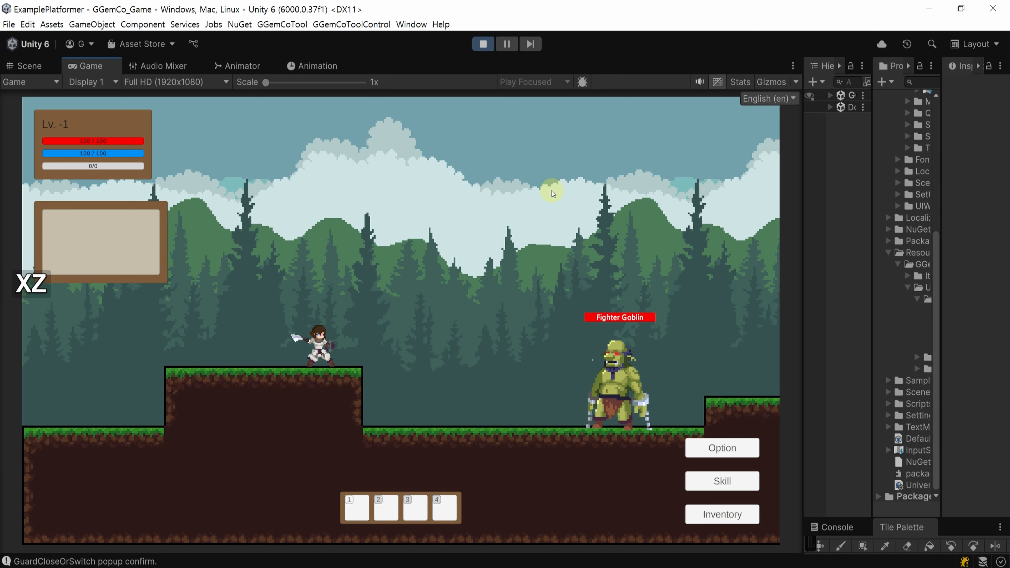
key("x")
key("x")
key("x")
key("Left")
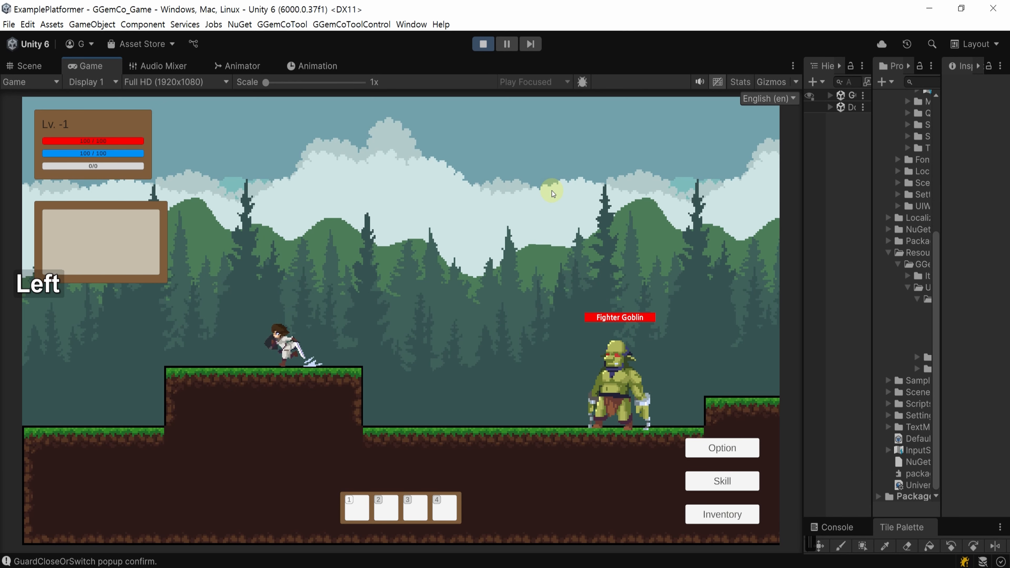
key("Right")
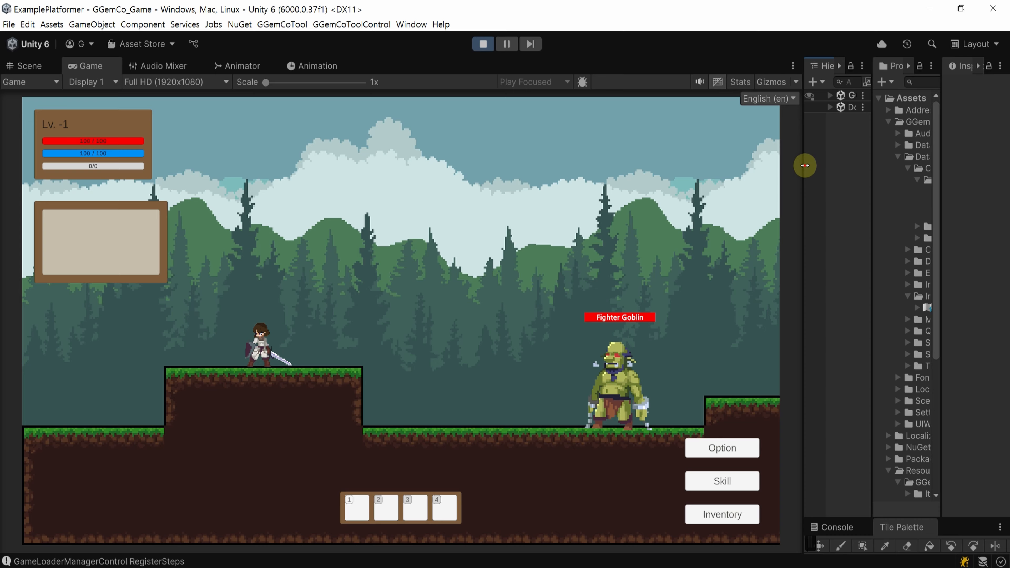
Step: Widen the side panels and examine the components of the running Player(Clone) object, including its Player Input
left_click_drag(804, 165, 554, 124)
left_click(570, 95)
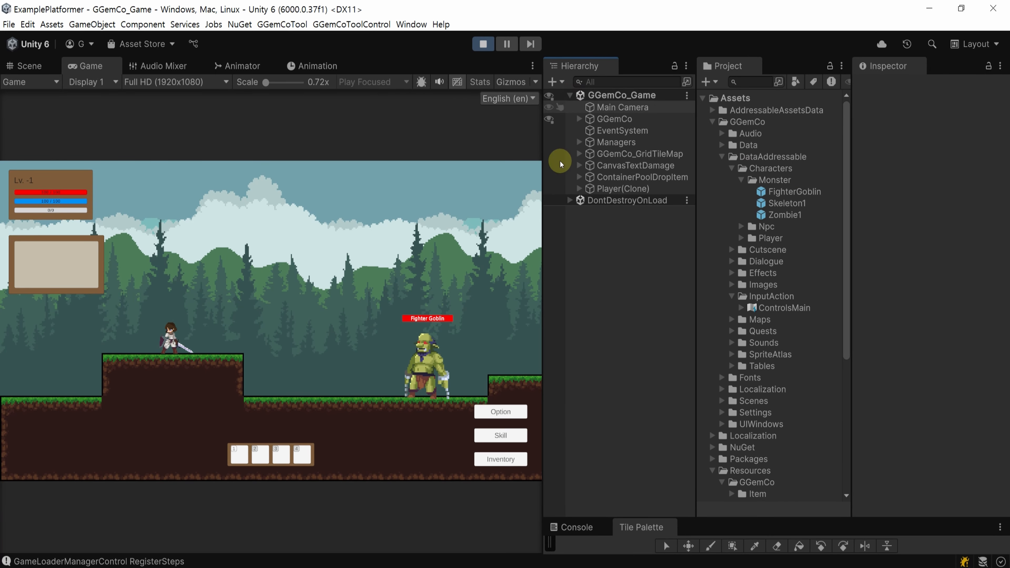
left_click(559, 189)
left_click_drag(543, 188, 390, 185)
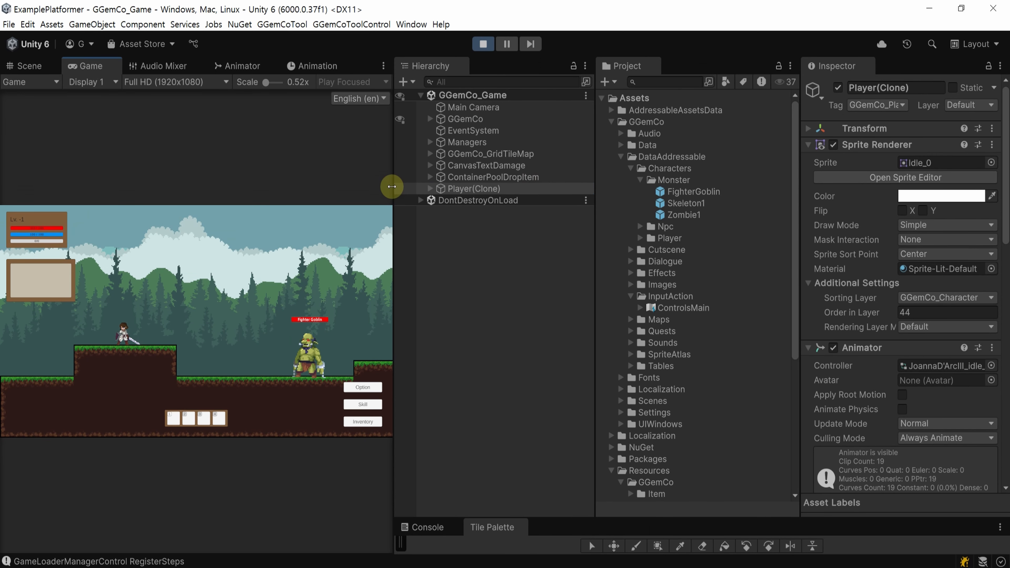
left_click_drag(799, 172, 754, 172)
scroll(866, 207, "down", 10)
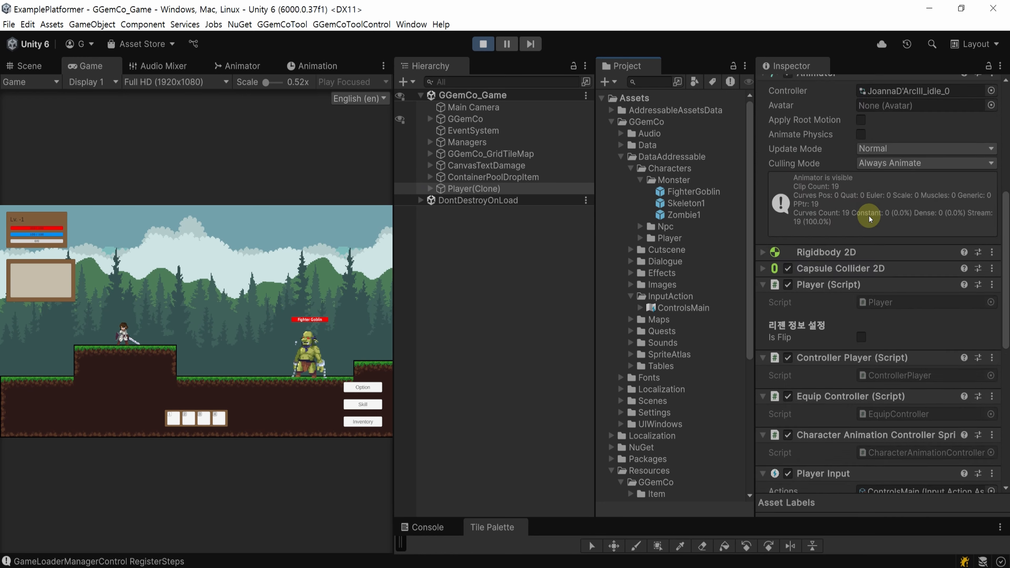
scroll(868, 218, "down", 2)
scroll(866, 218, "up", 1)
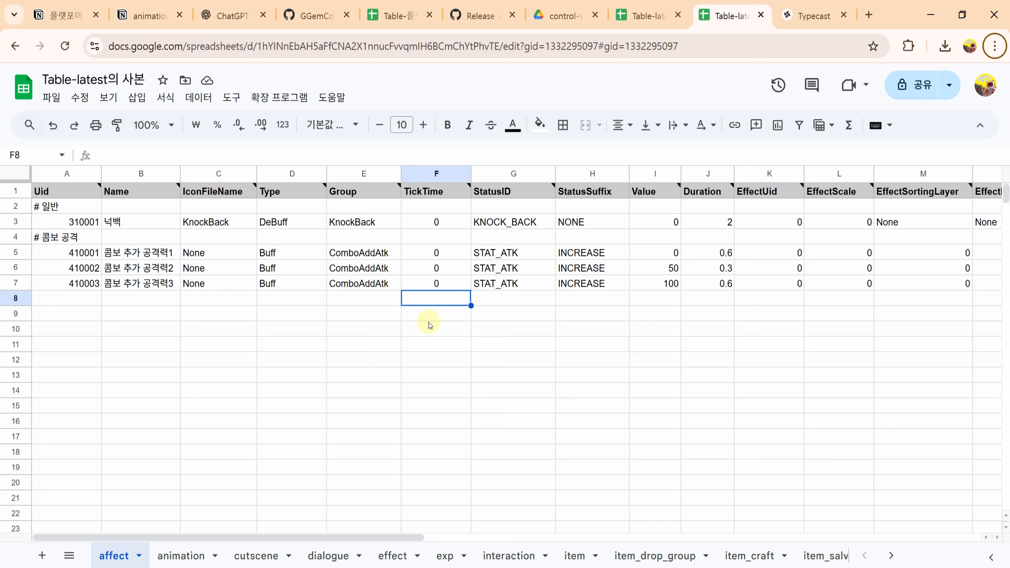
Step: Switch to the Google Sheets table and examine the combo attack buff rows 410001 to 410003 on the affect sheet
left_click(127, 284)
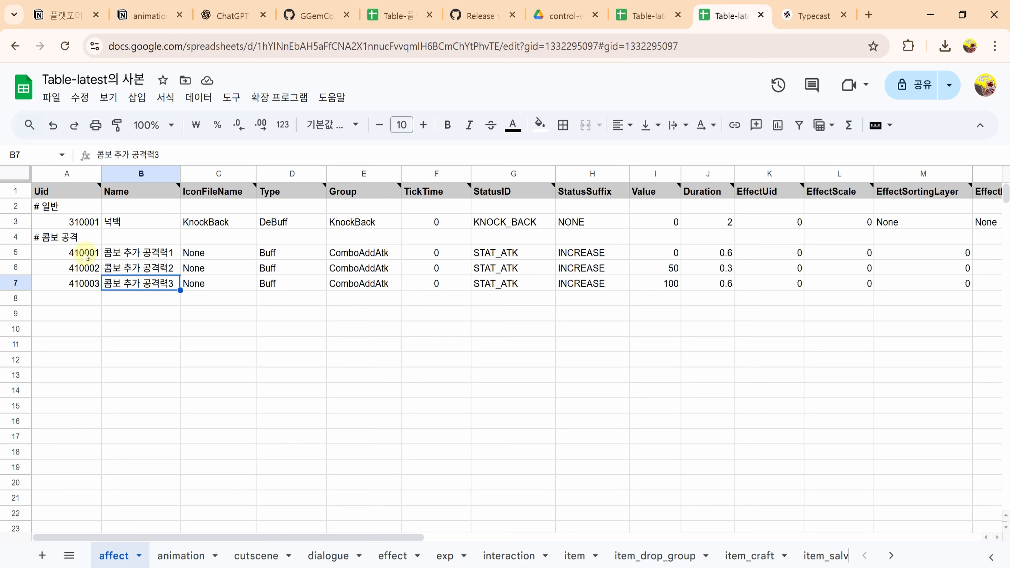
left_click_drag(83, 253, 81, 284)
left_click(138, 284)
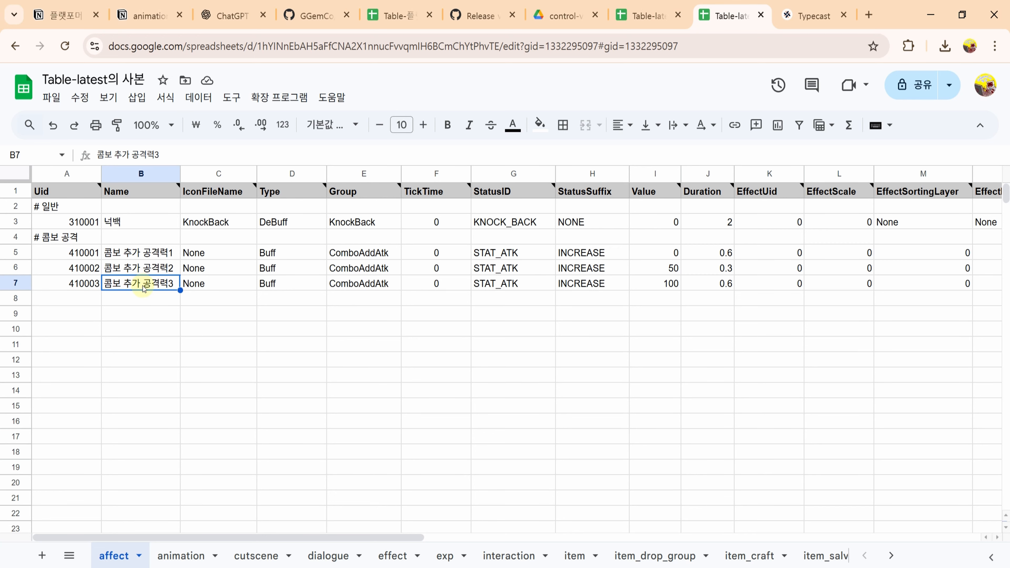
Step: Examine the Group, StatusID, StatusSuffix, Value and Duration entries of the three combo attack buffs on the affect sheet
left_click(378, 273)
left_click(515, 267)
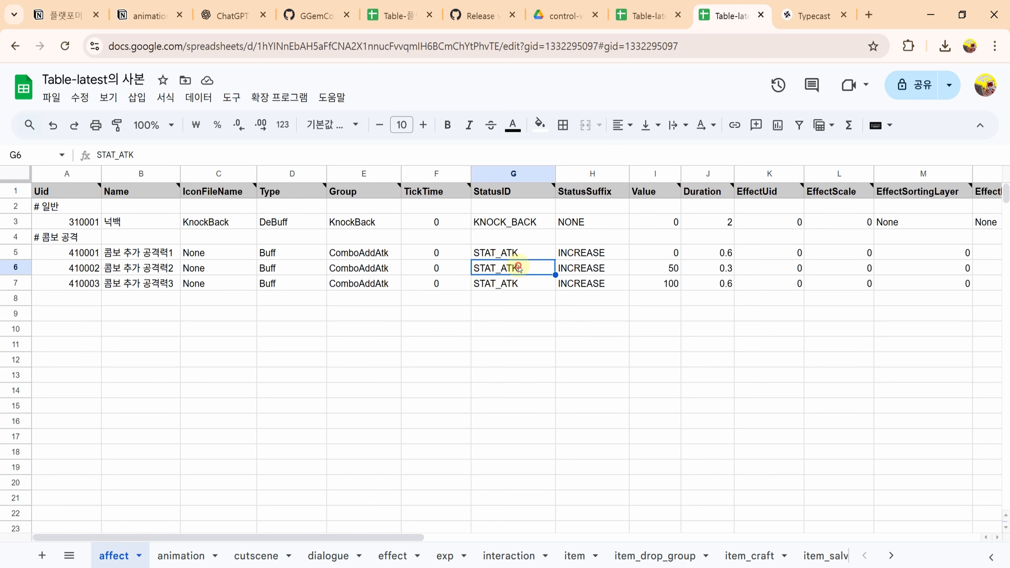
left_click(602, 270)
left_click_drag(615, 253, 617, 271)
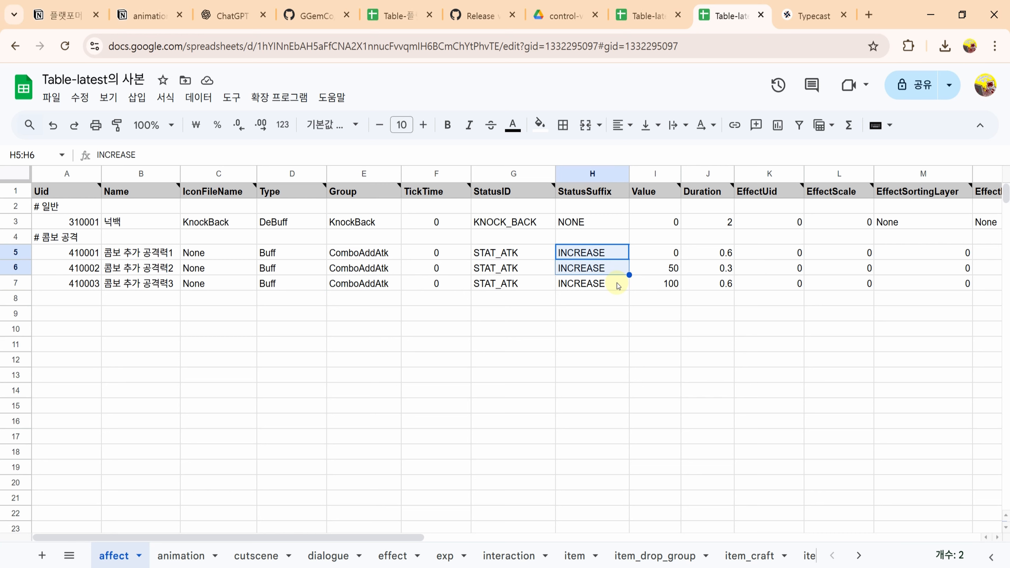
left_click(655, 251)
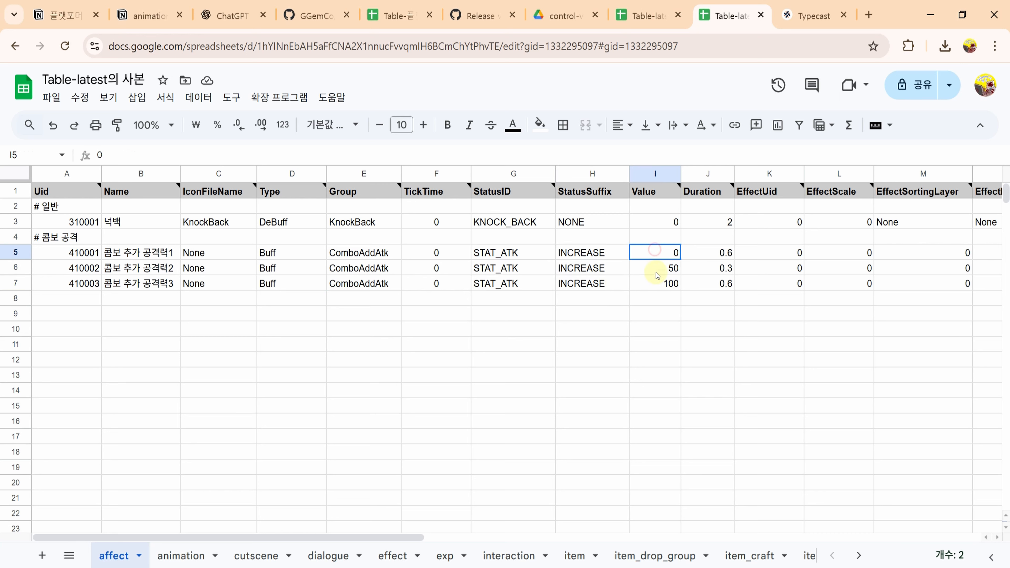
left_click_drag(658, 276, 661, 300)
left_click_drag(709, 253, 712, 286)
left_click(717, 300)
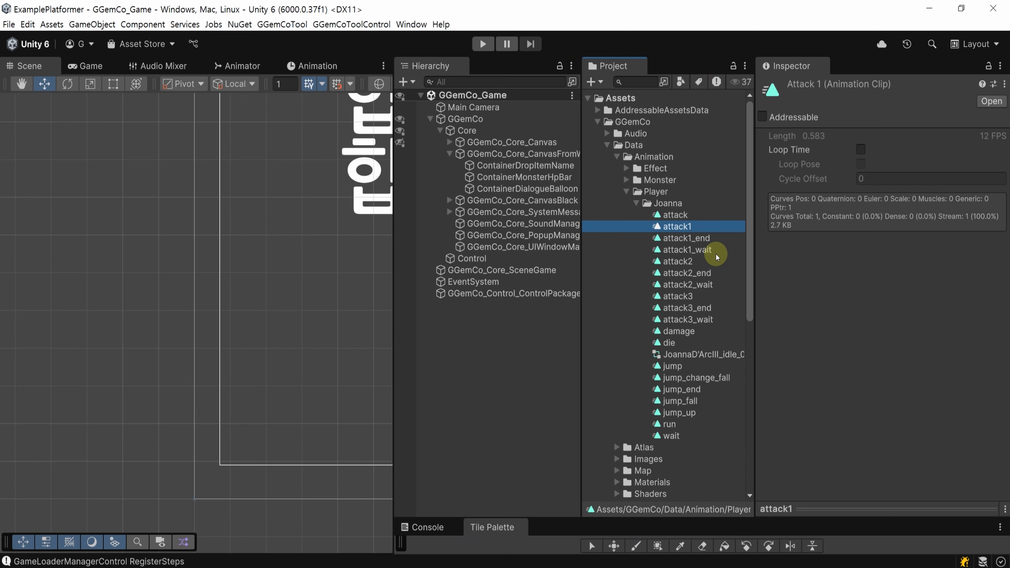
Step: Inspect the lengths of Joanna's attack1, attack2 and attack3 animation clips in Unity and compare them with the buff durations in Google Sheets
left_click(815, 138)
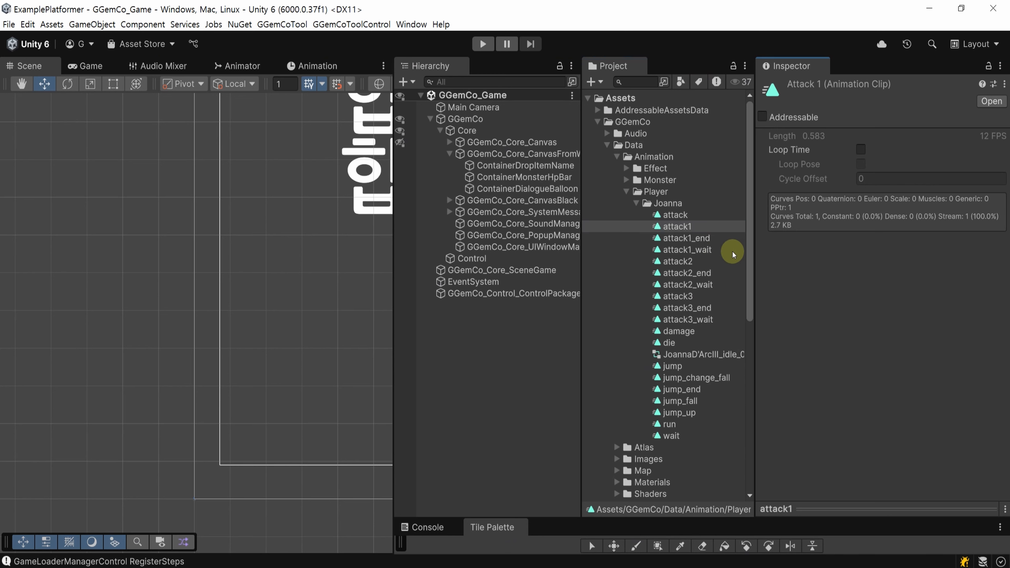
left_click(724, 259)
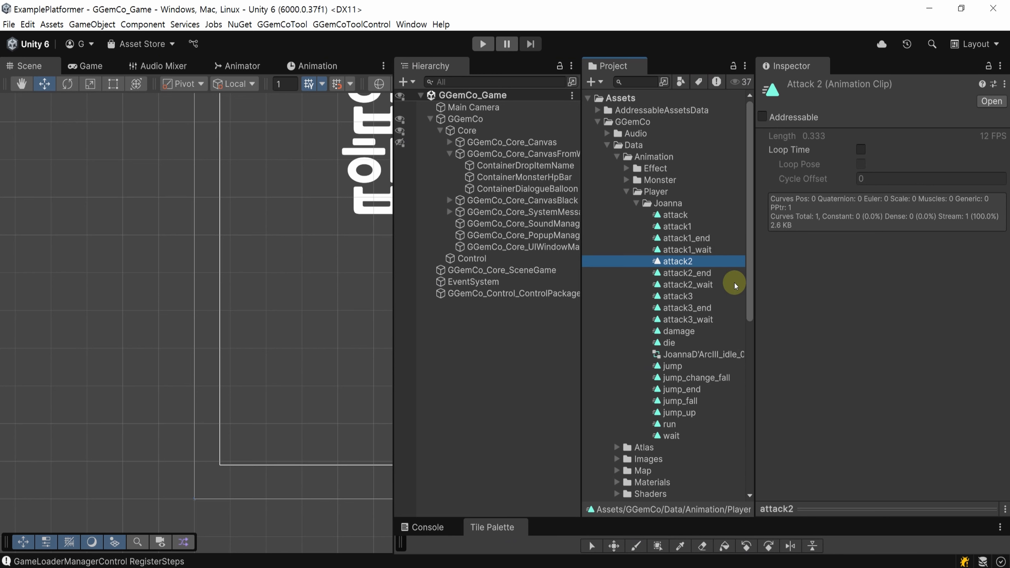
left_click(725, 285)
left_click(726, 295)
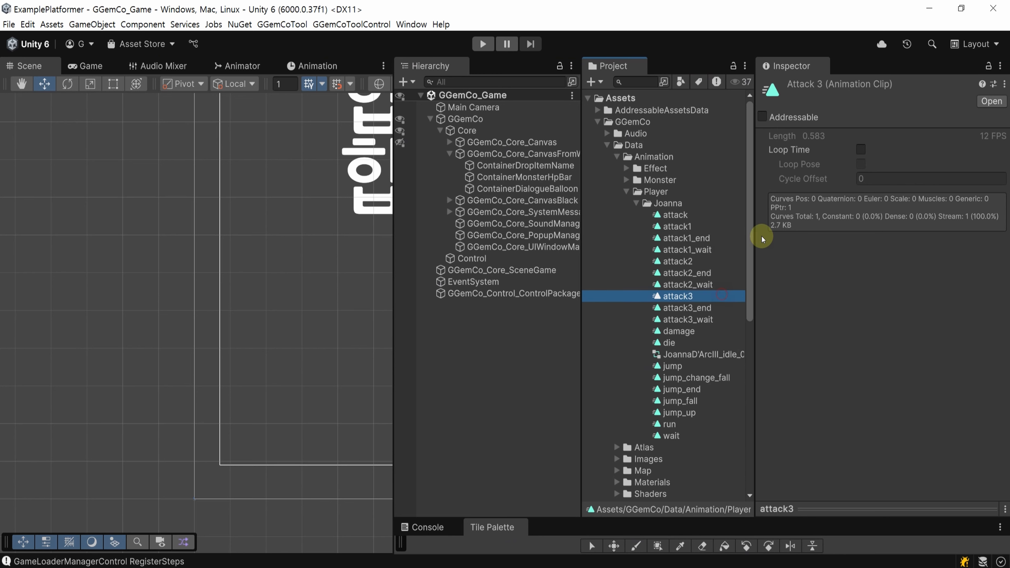
left_click(815, 139)
left_click(507, 567)
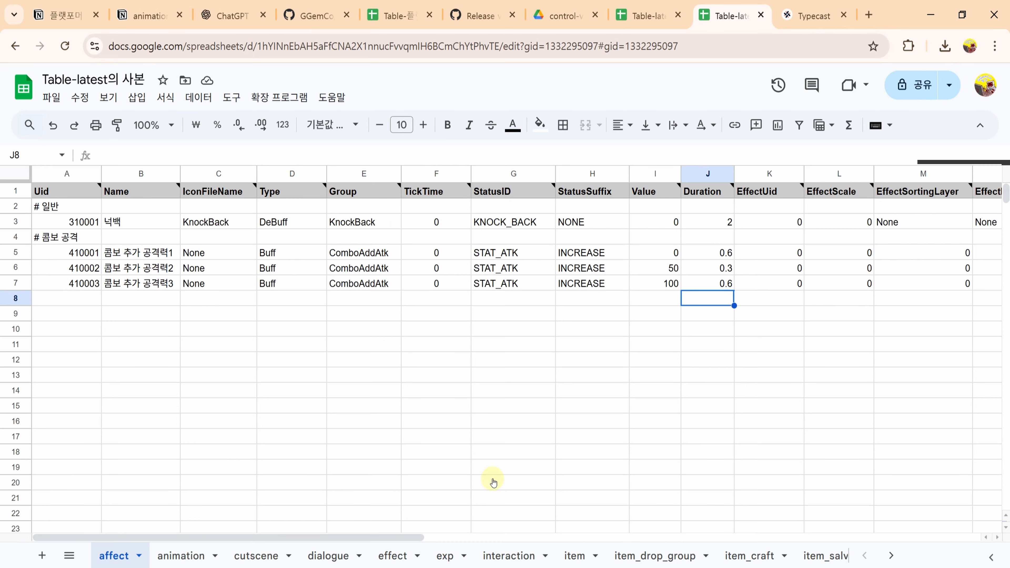
left_click_drag(712, 256, 708, 280)
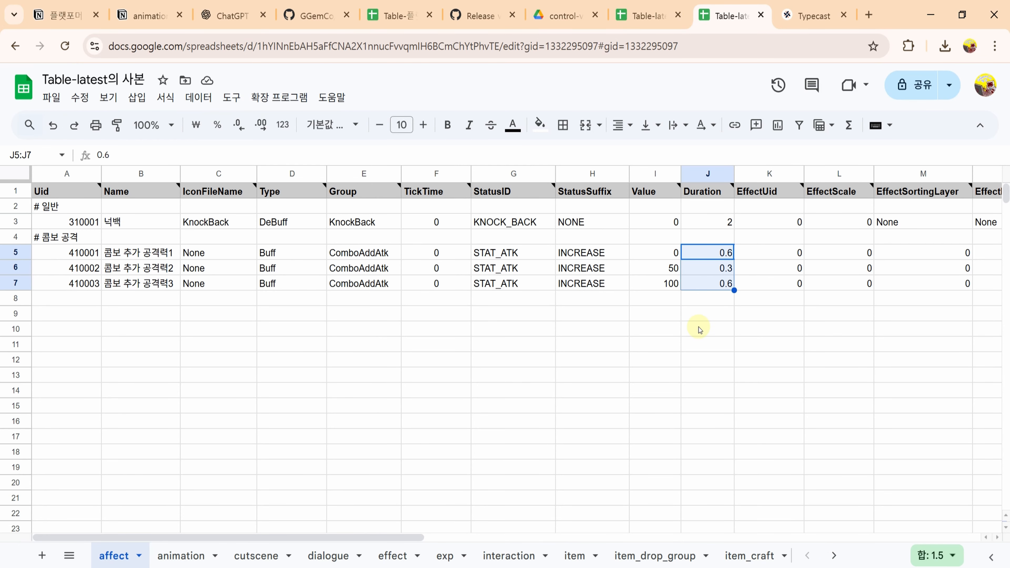
Step: Switch to Unity, select the GGemCoAttackComboSettings asset in the Settings folder and open attack1's Affect Uid for editing
left_click(521, 567)
scroll(688, 279, "down", 7)
left_click(688, 271)
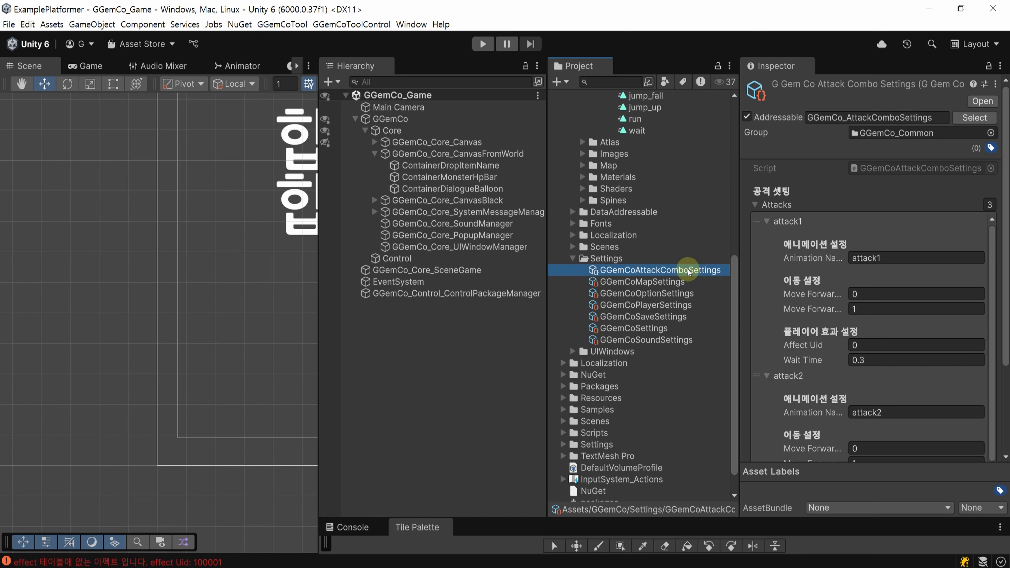
scroll(877, 287, "down", 3)
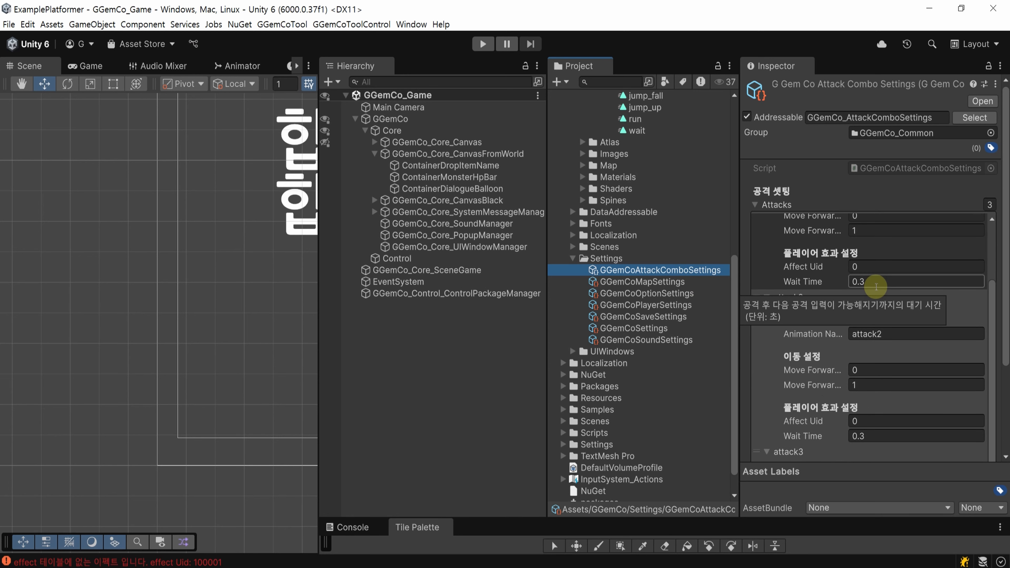
scroll(876, 287, "up", 2)
left_click(922, 306)
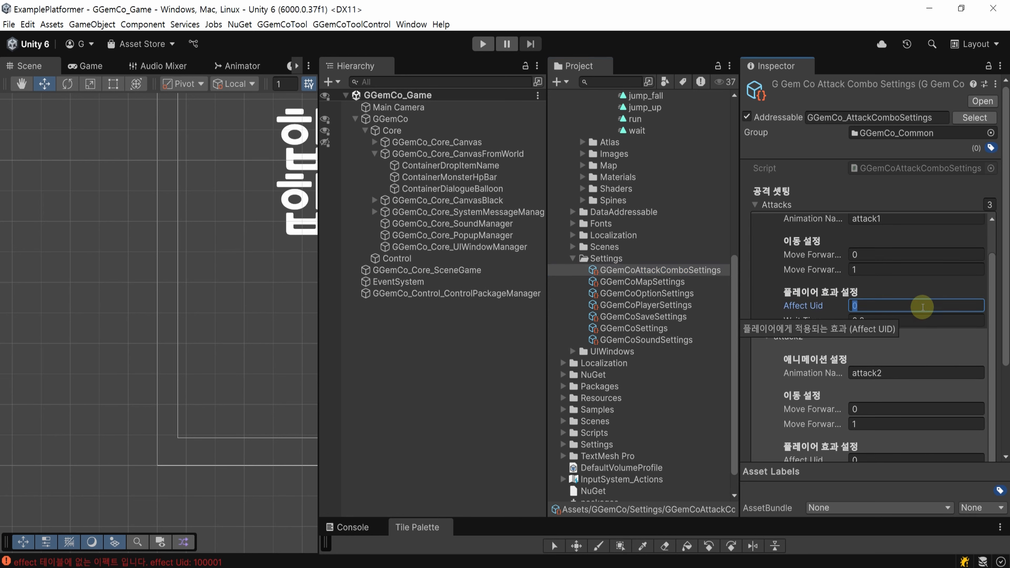